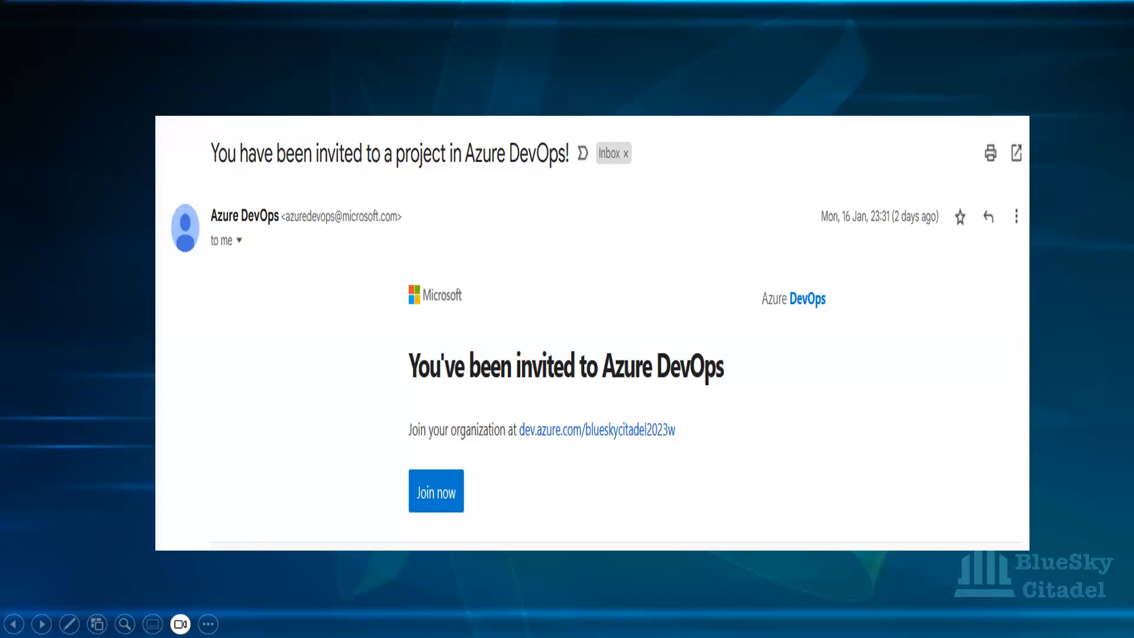
{"action": "left_click", "coordinate": [42, 624]}
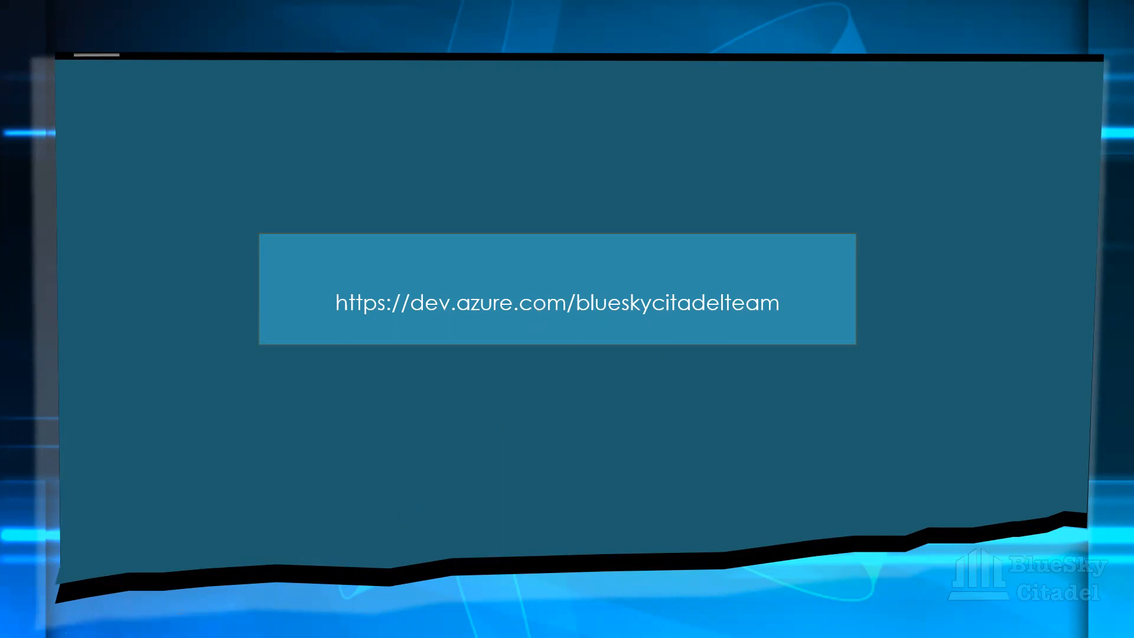
{"action": "left_click", "coordinate": [41, 624]}
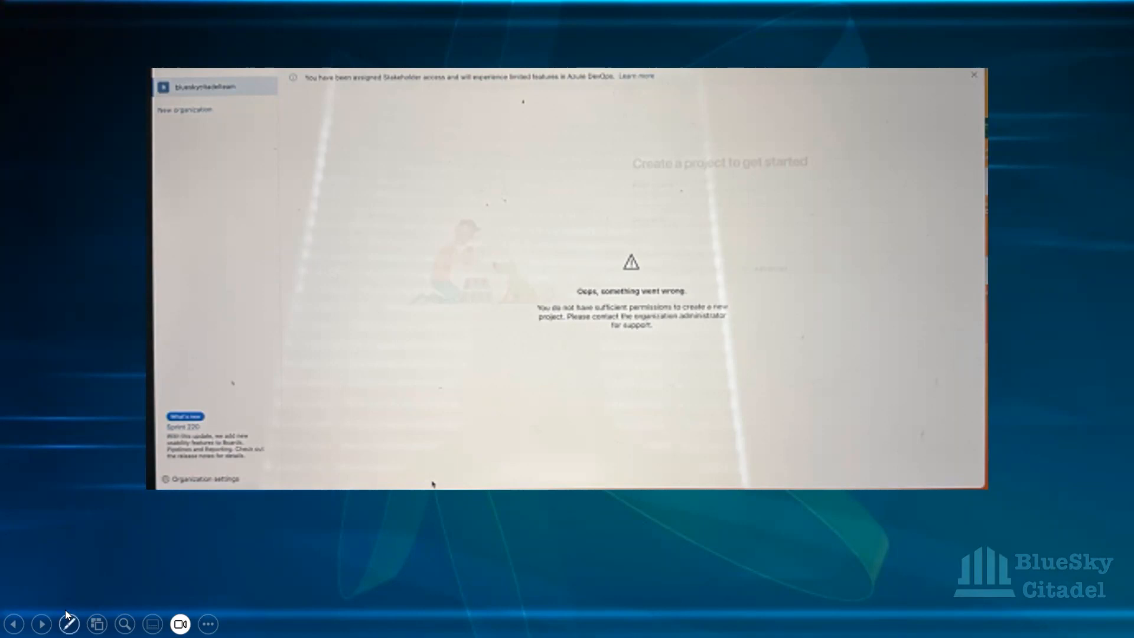
{"action": "left_click", "coordinate": [42, 624]}
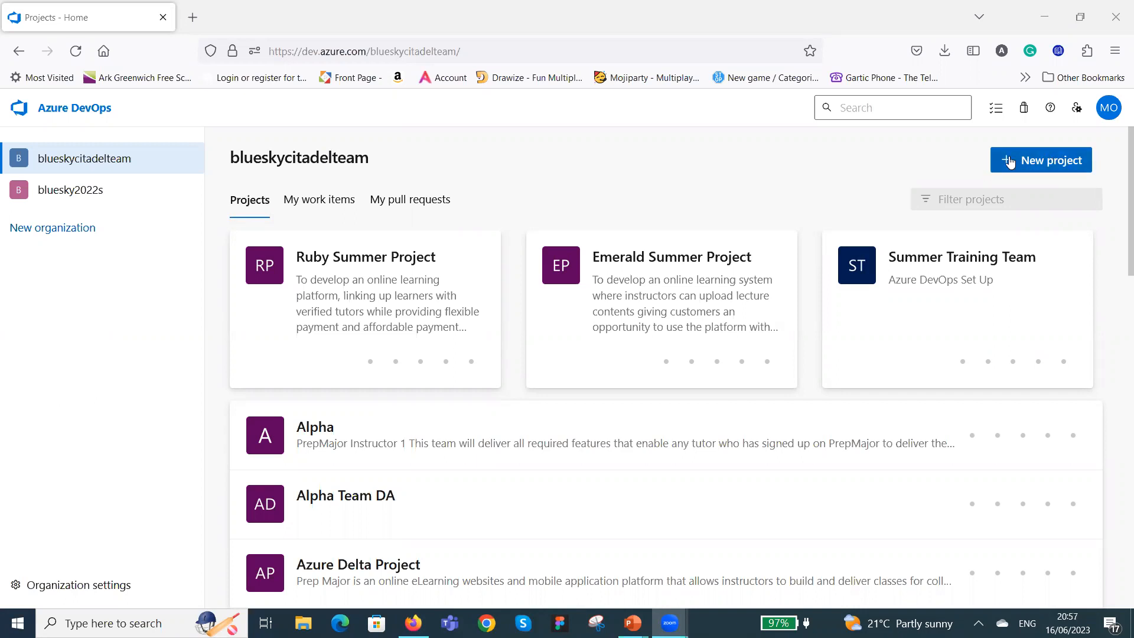
Start a new project in the blueskycitadelteam organization and name it "2023J Internship Trainiing".
{"action": "left_click", "coordinate": [1041, 161]}
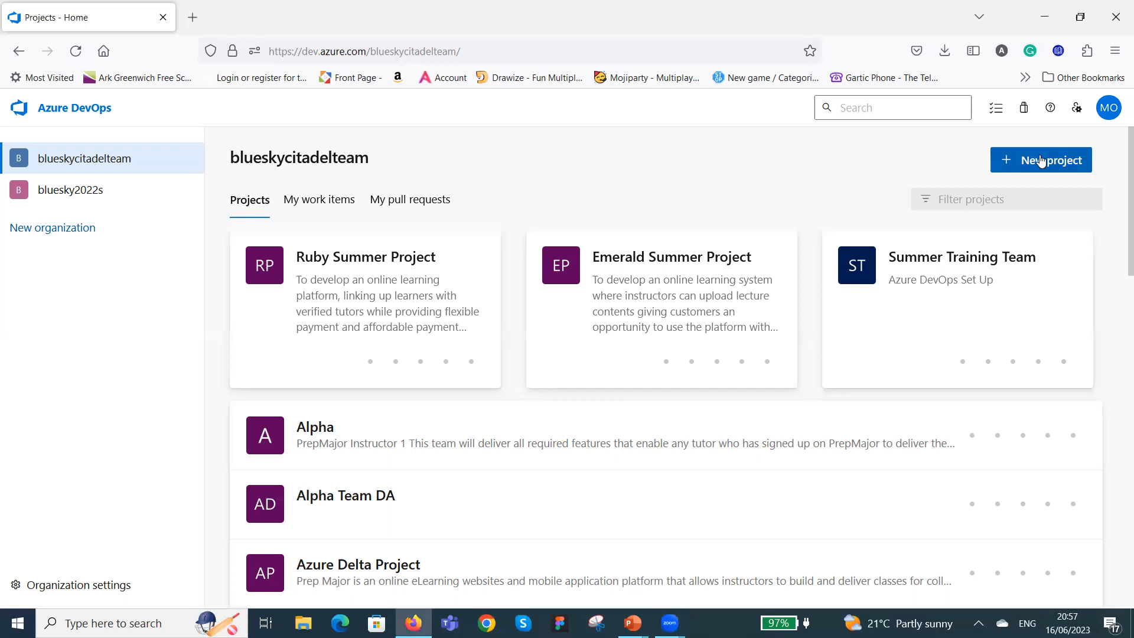
{"action": "left_click", "coordinate": [1041, 162]}
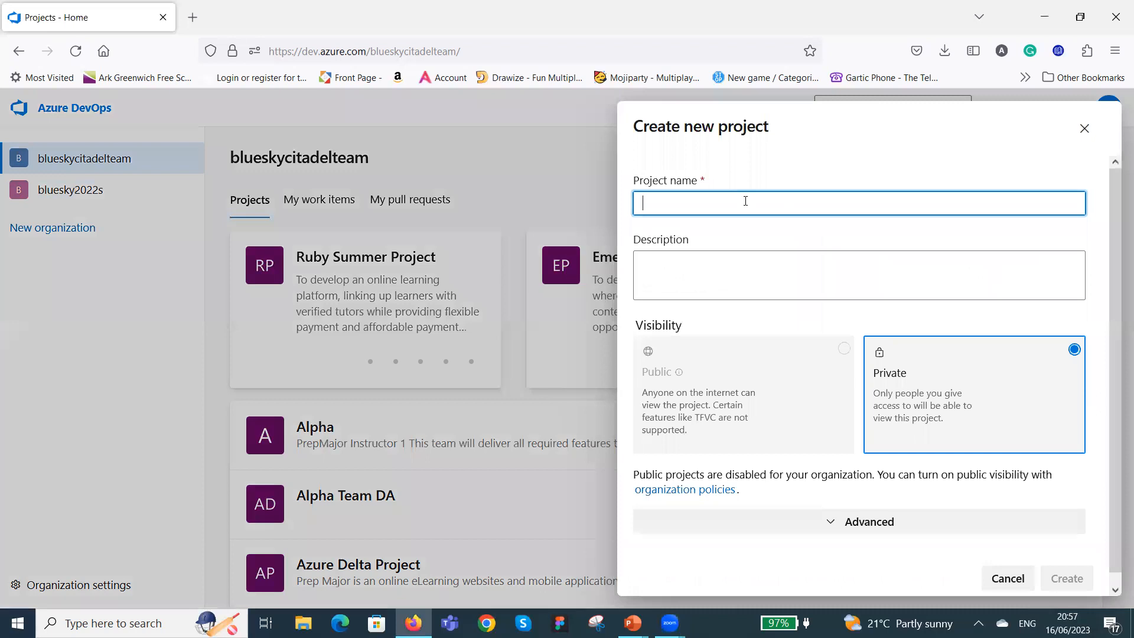
{"action": "type", "text": "2023j"}
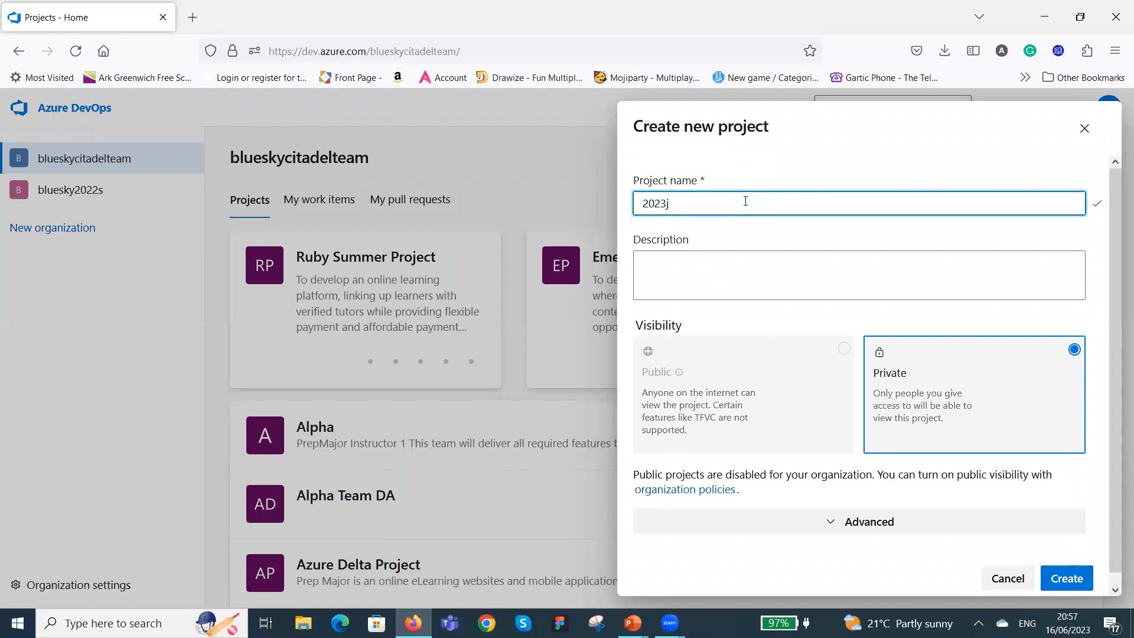
{"action": "key", "text": "BackSpace"}
{"action": "key", "text": "BackSpace"}
{"action": "type", "text": "J Internship Training"}
Enter the project description "To train interns on project board creation".
{"action": "left_click", "coordinate": [759, 265]}
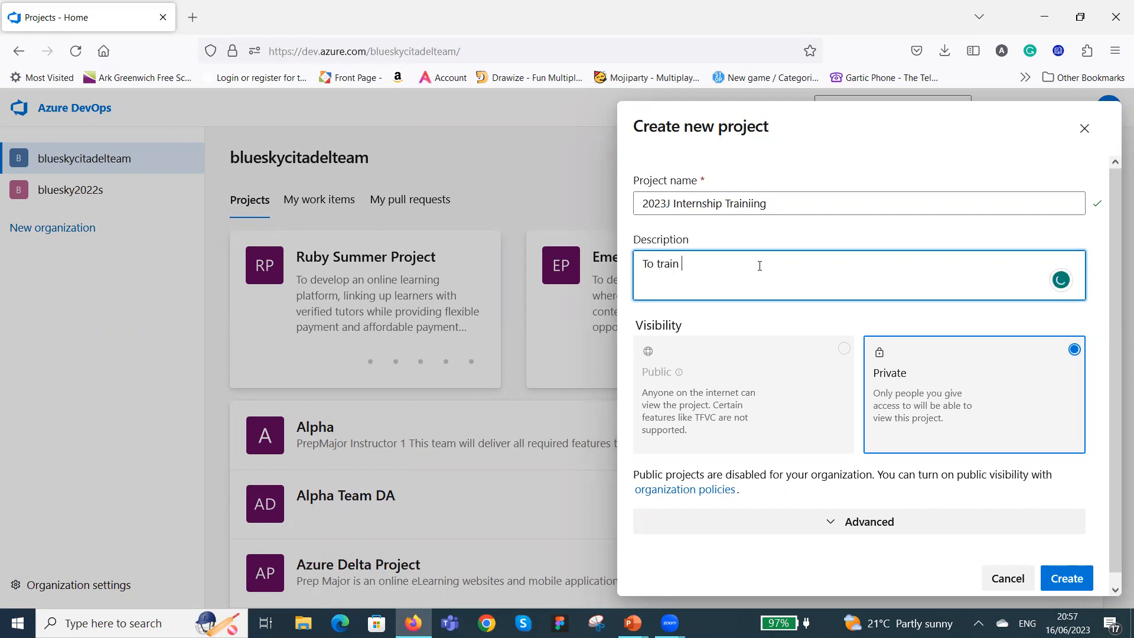
{"action": "type", "text": "nterns on project board creation"}
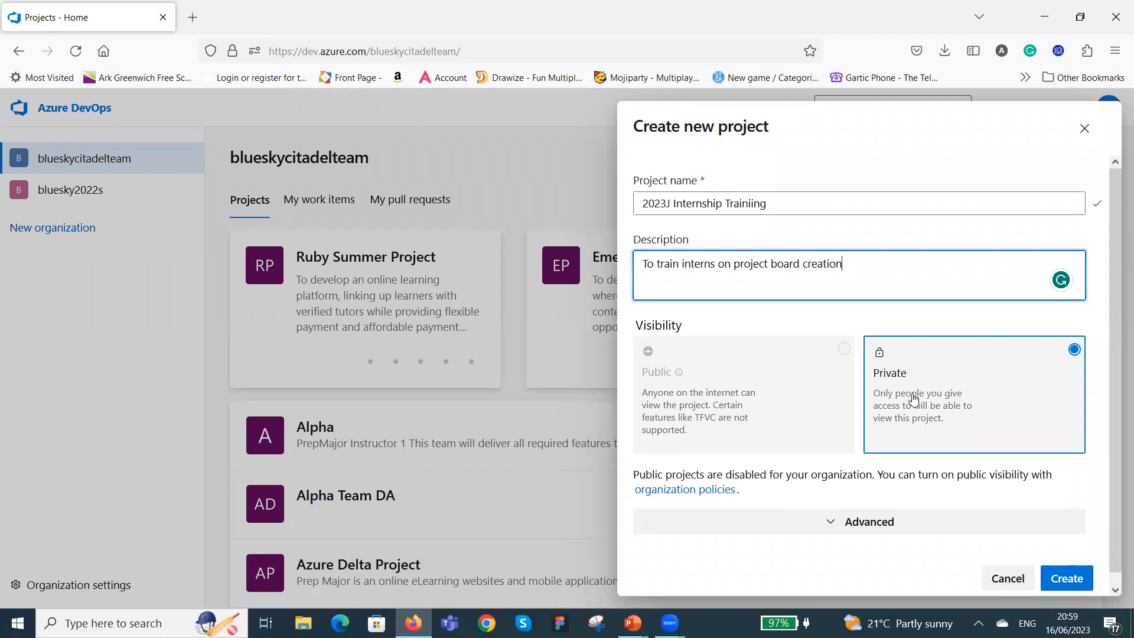
Expand the new project's advanced options and choose Git as the version control.
{"action": "scroll", "coordinate": [857, 579], "scroll_direction": "down", "scroll_amount": 1}
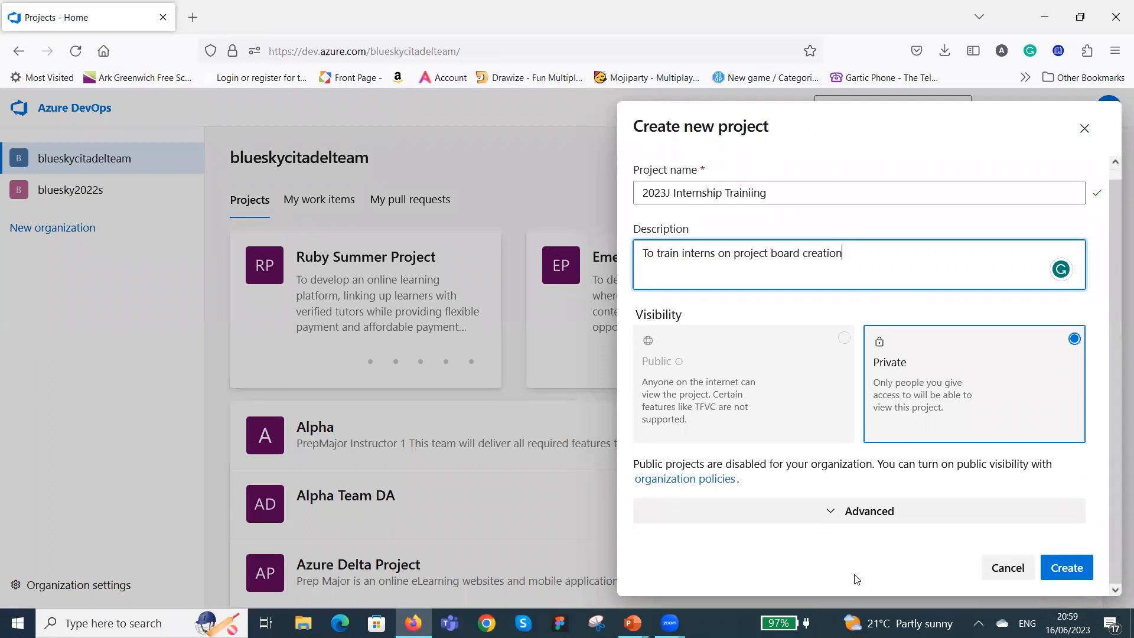
{"action": "left_click", "coordinate": [873, 513]}
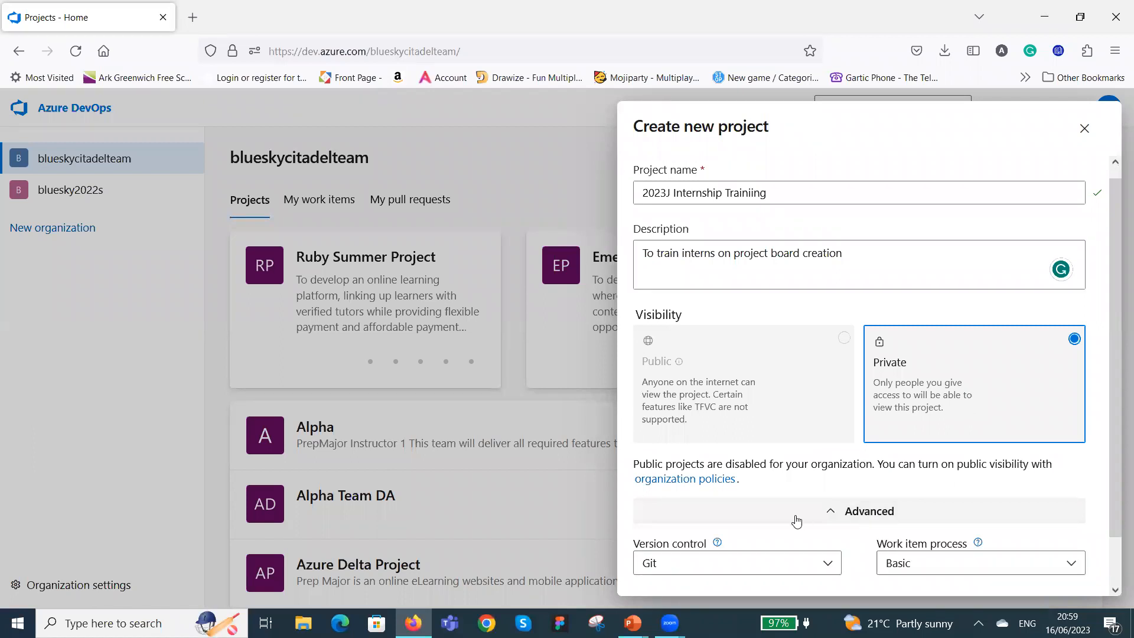
{"action": "left_click", "coordinate": [867, 513]}
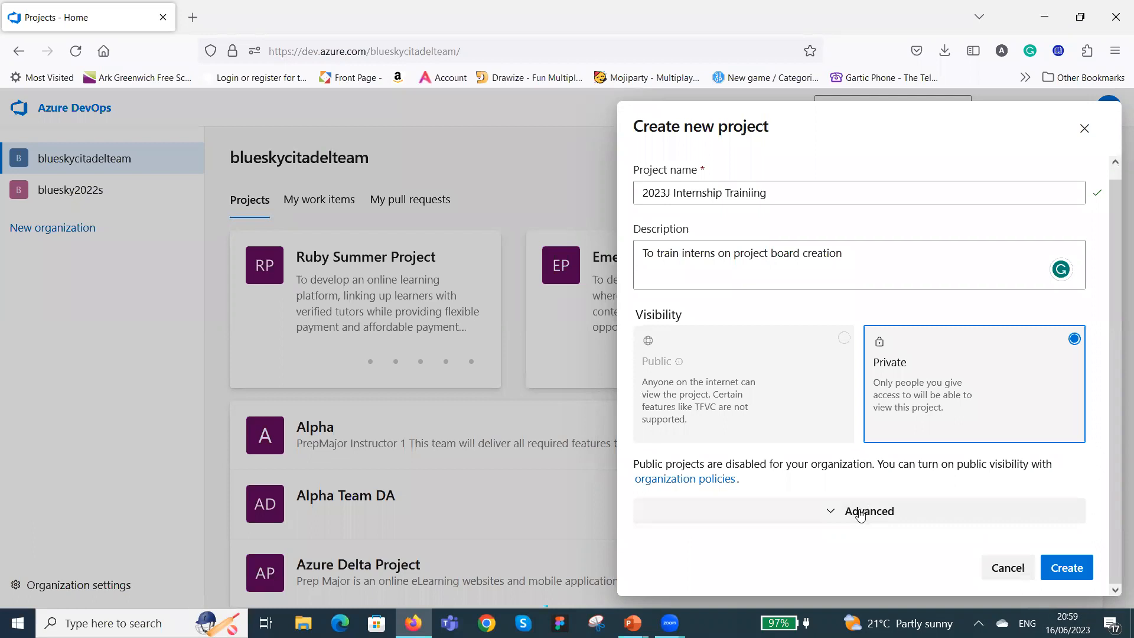
{"action": "left_click", "coordinate": [828, 512]}
{"action": "scroll", "coordinate": [825, 436], "scroll_direction": "down", "scroll_amount": 2}
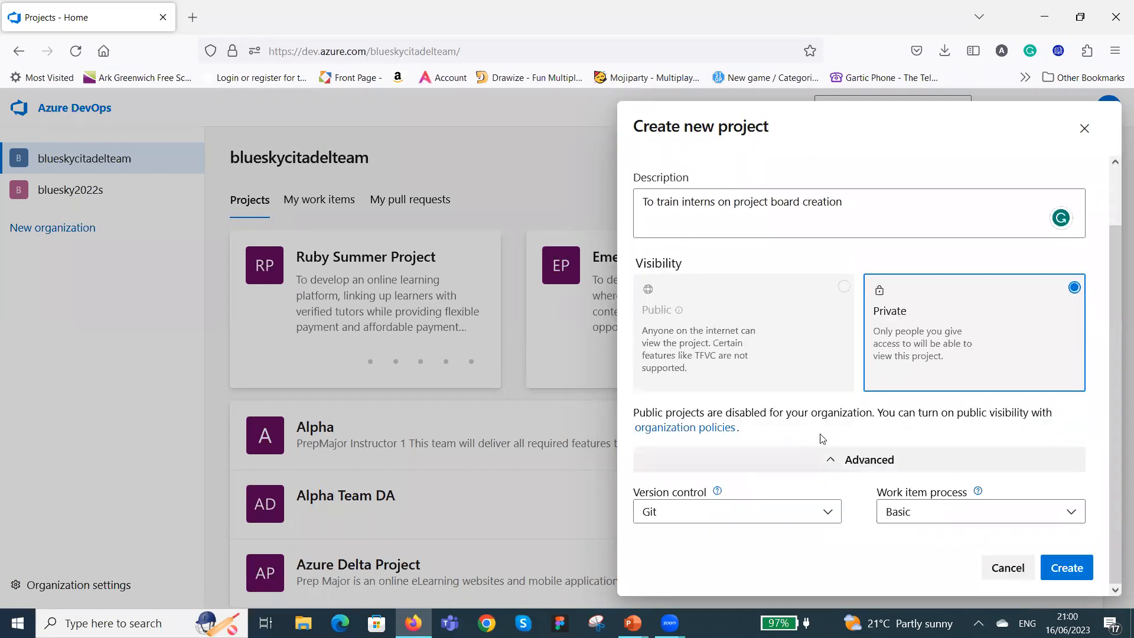
{"action": "left_click", "coordinate": [828, 515]}
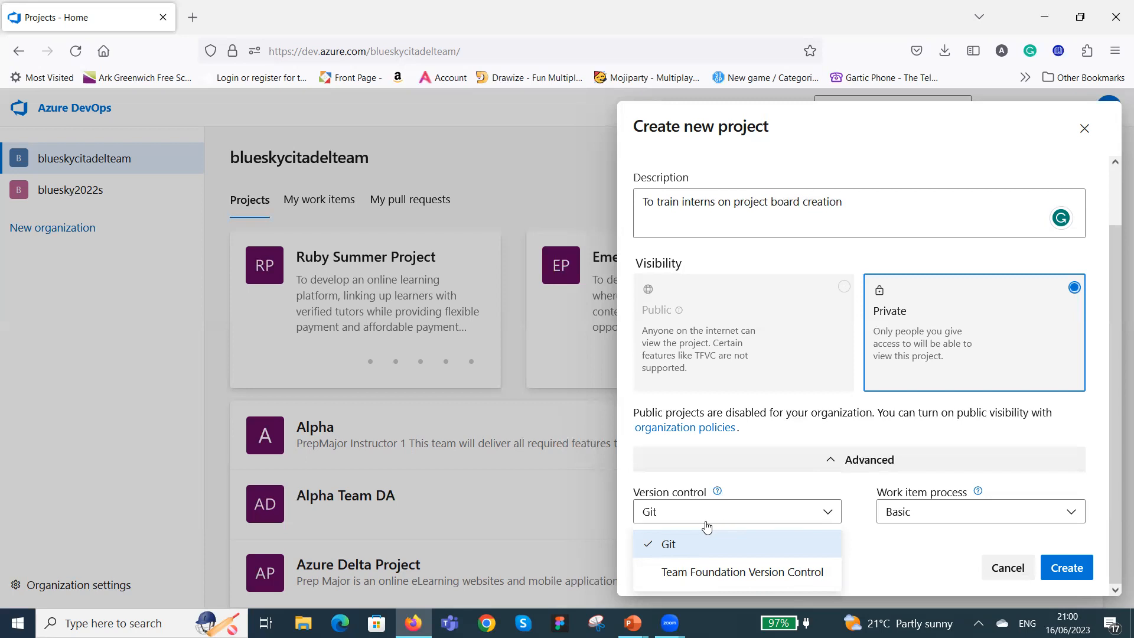
{"action": "left_click", "coordinate": [741, 541]}
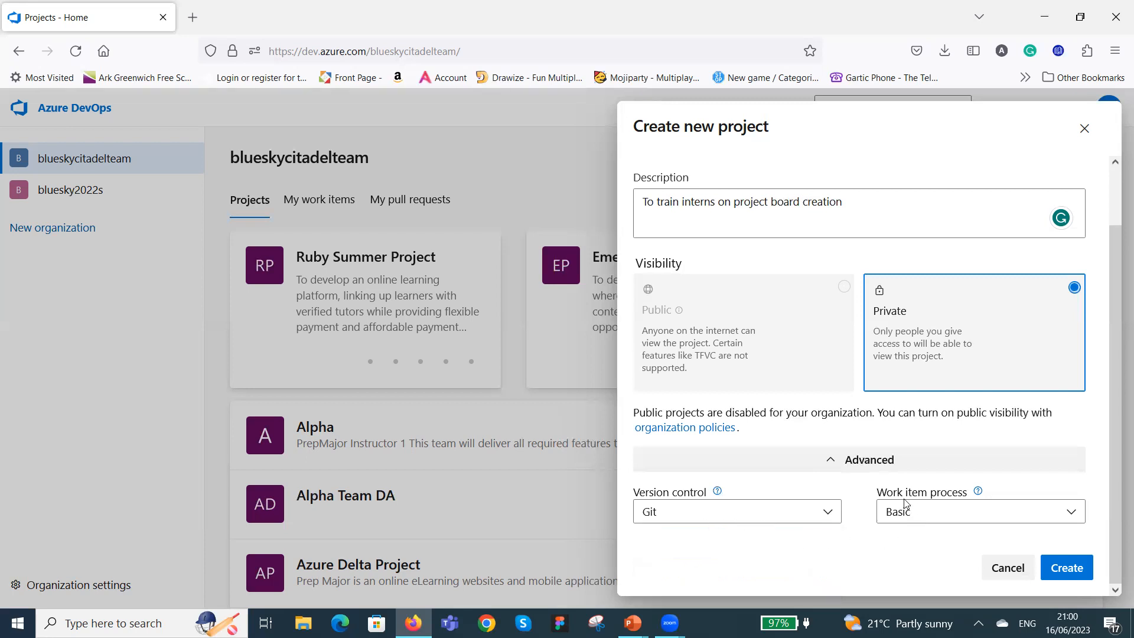
Set the work item process to Scrum and create the project.
{"action": "left_click", "coordinate": [1073, 513]}
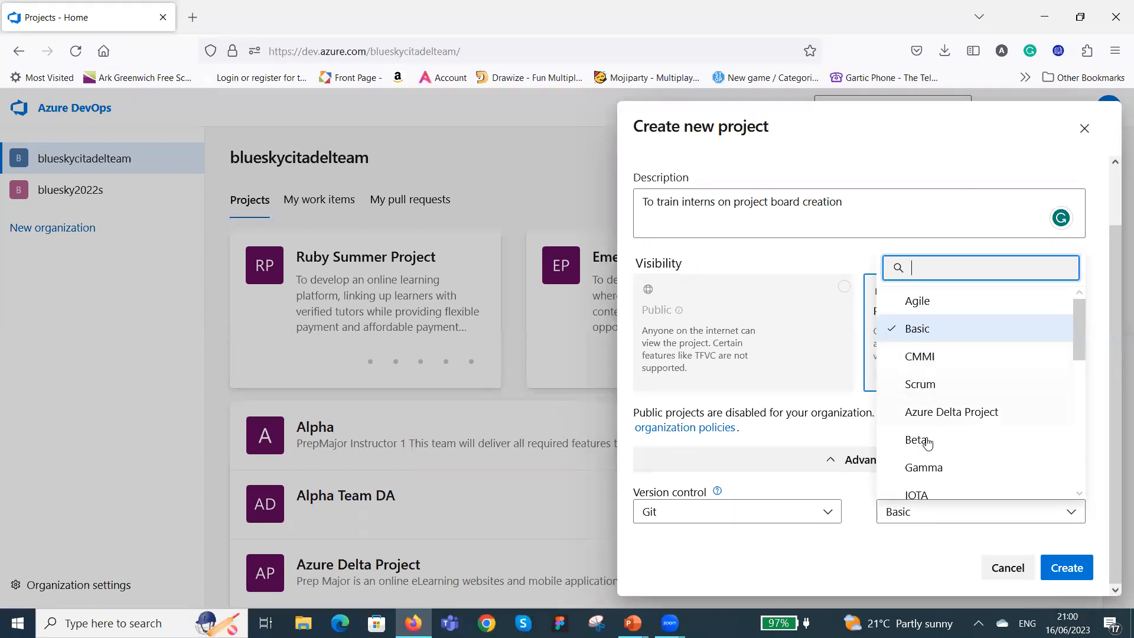
{"action": "scroll", "coordinate": [972, 416], "scroll_direction": "down", "scroll_amount": 10}
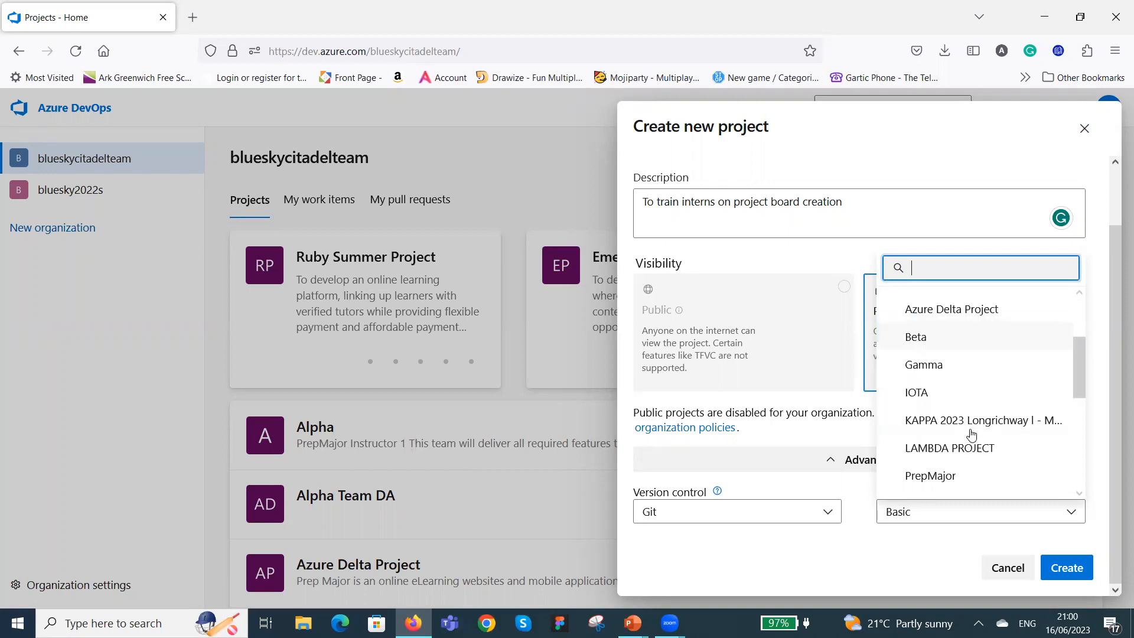
{"action": "scroll", "coordinate": [978, 453], "scroll_direction": "up", "scroll_amount": 10}
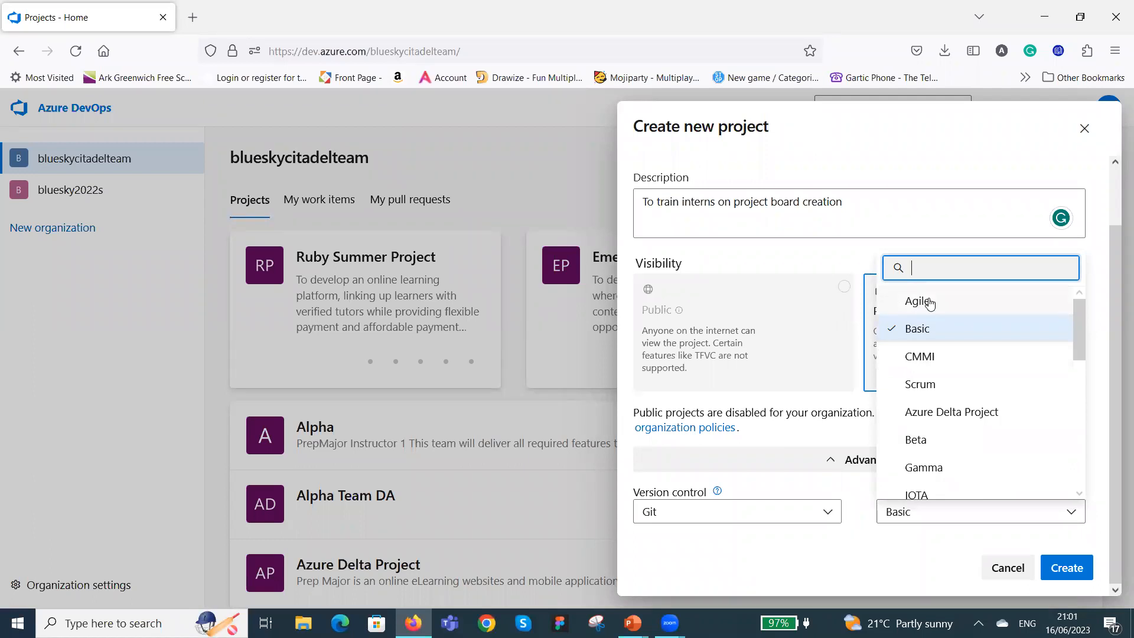
{"action": "left_click", "coordinate": [931, 385]}
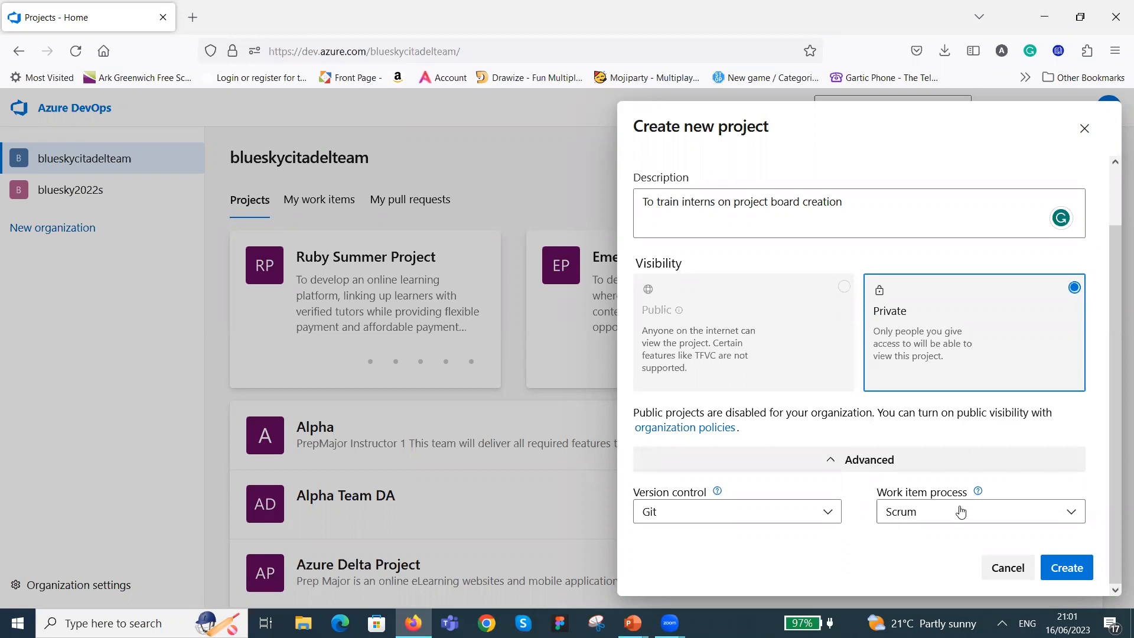
{"action": "left_click", "coordinate": [1071, 569]}
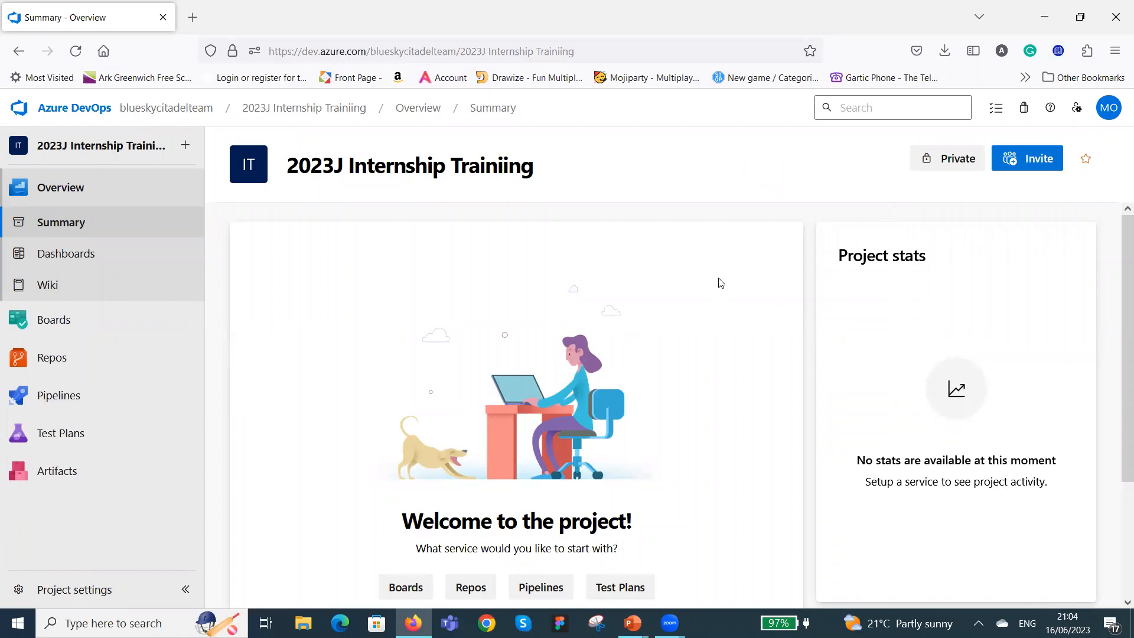
Start a member invitation for the project, then search for two users by name and add them to it.
{"action": "left_click", "coordinate": [1038, 160]}
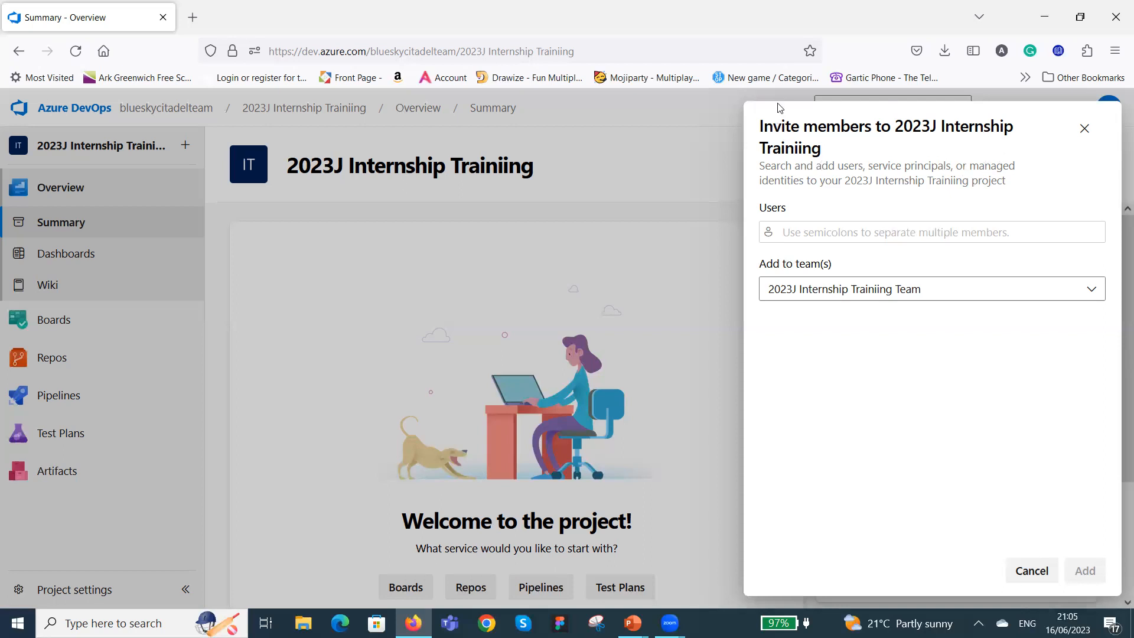
{"action": "left_click", "coordinate": [810, 233]}
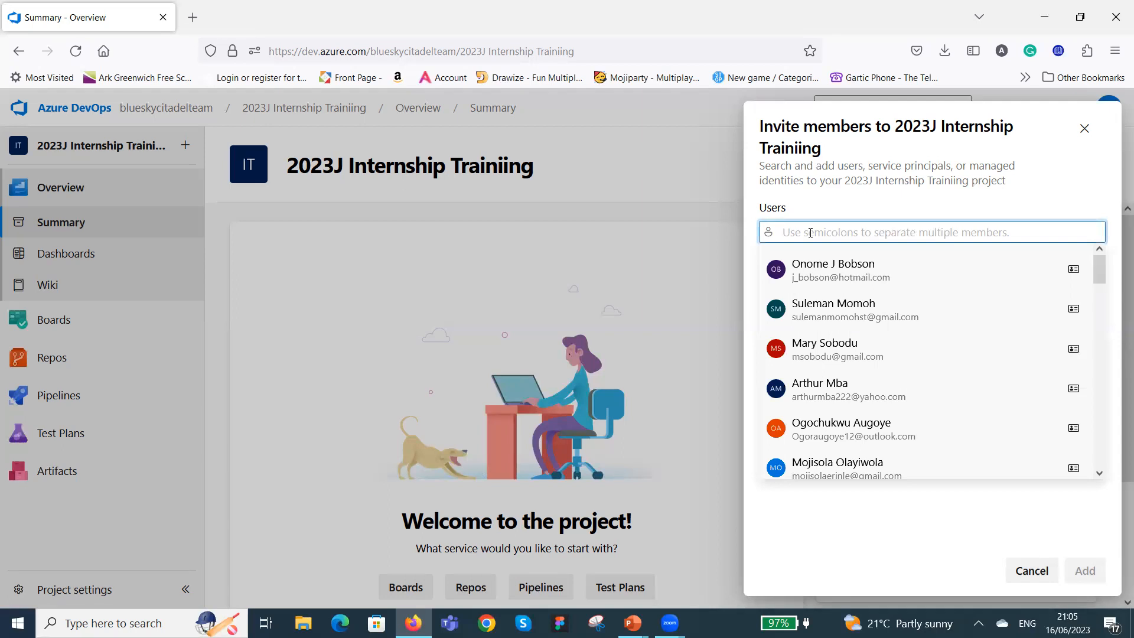
{"action": "type", "text": "olawu"}
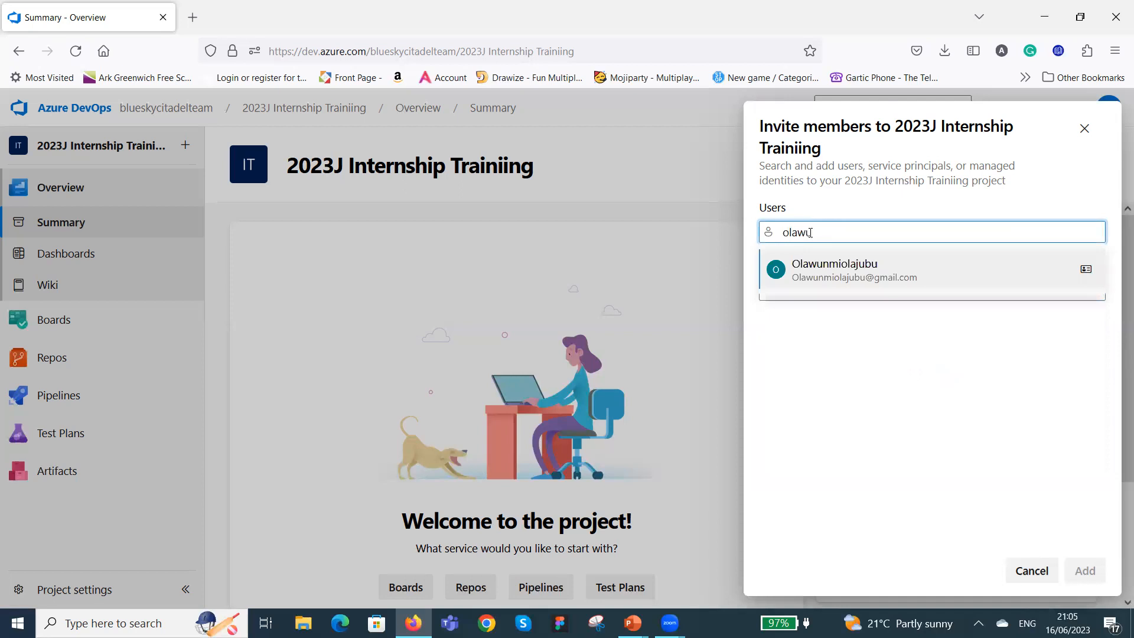
{"action": "left_click", "coordinate": [862, 276]}
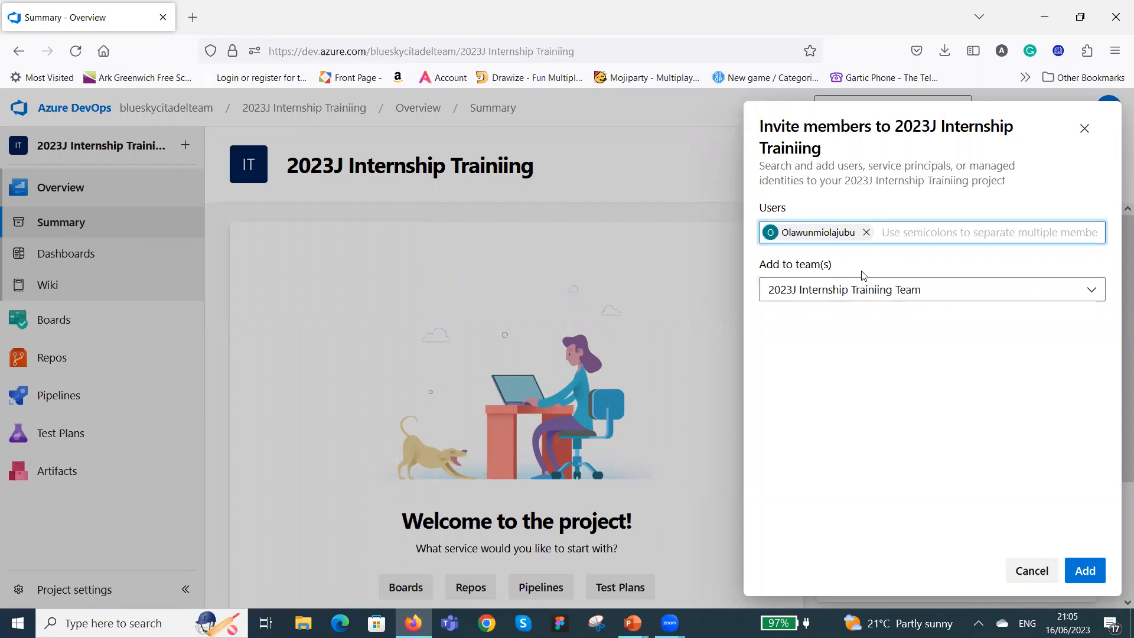
{"action": "type", "text": "bol"}
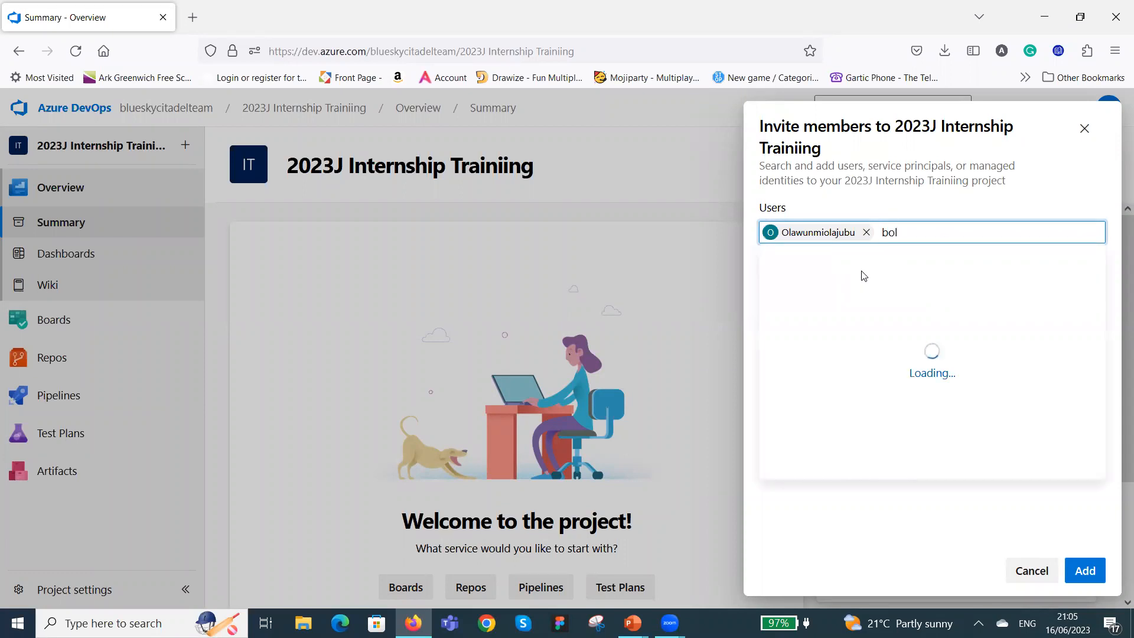
{"action": "type", "text": "uwa"}
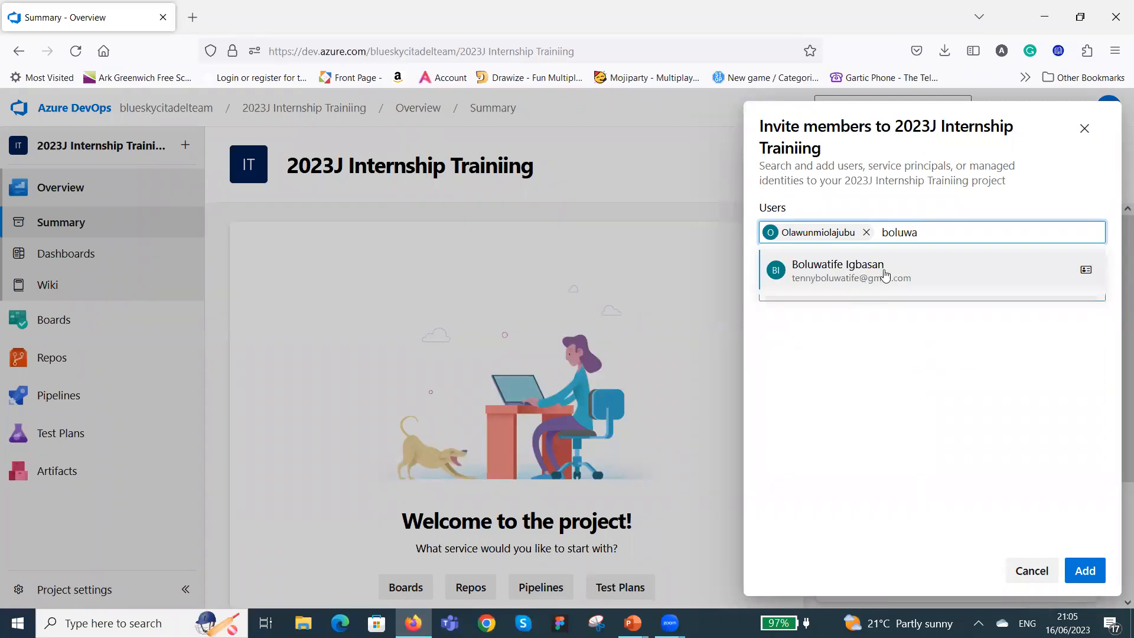
{"action": "left_click", "coordinate": [885, 275]}
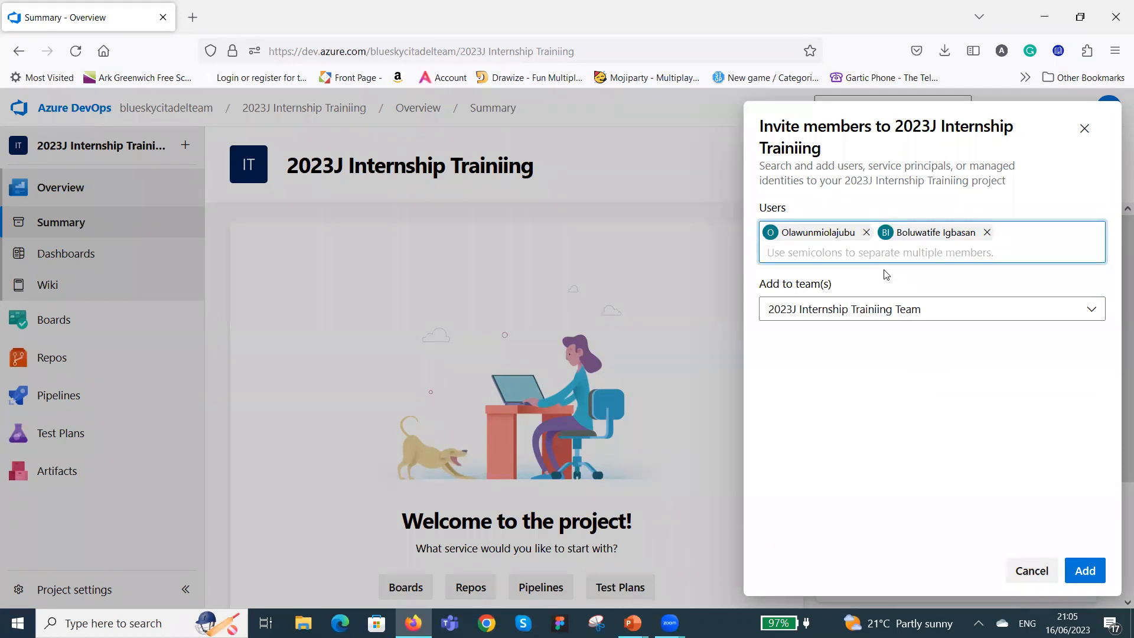
Look up three more users by name, include them, and add all selected users to the 2023J Internship Trainiing Team.
{"action": "type", "text": "abimbo"}
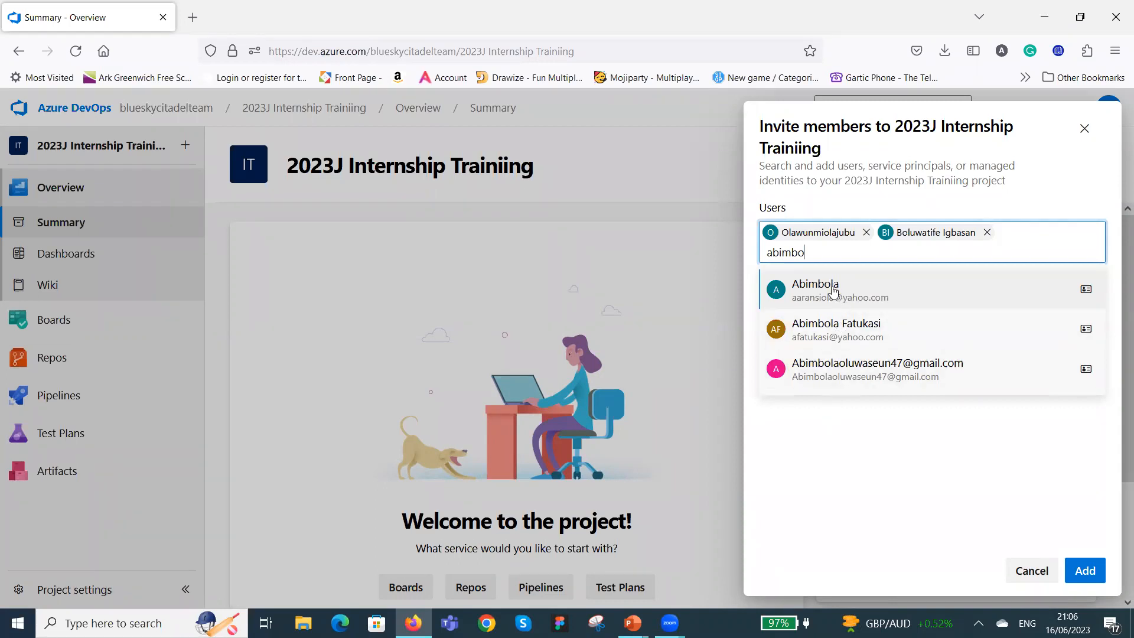
{"action": "left_click", "coordinate": [866, 293]}
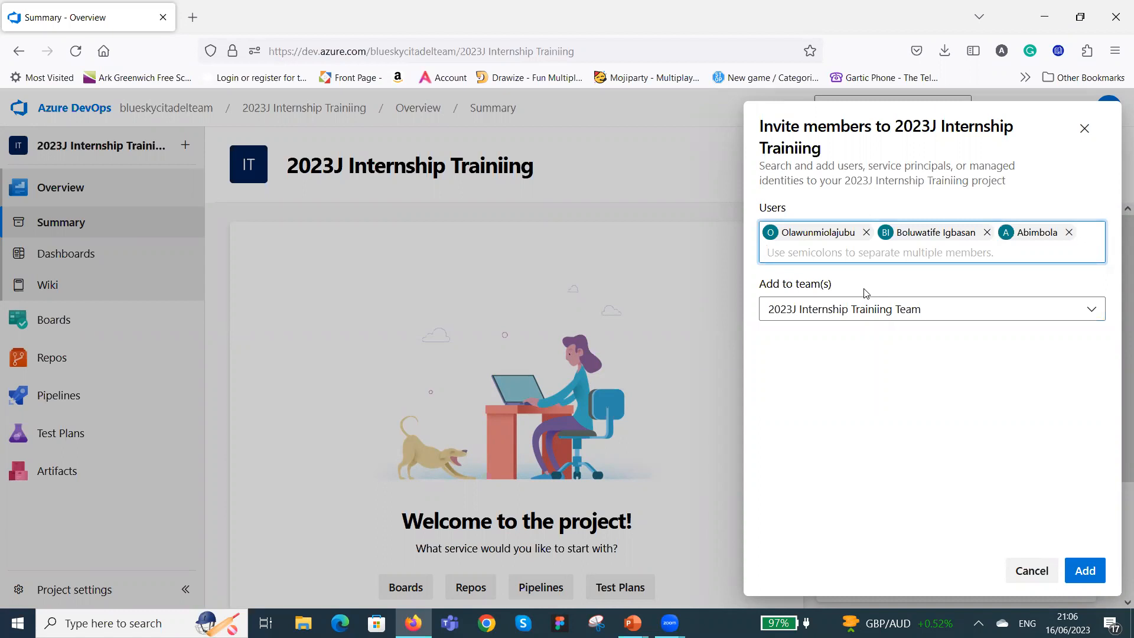
{"action": "type", "text": "deji"}
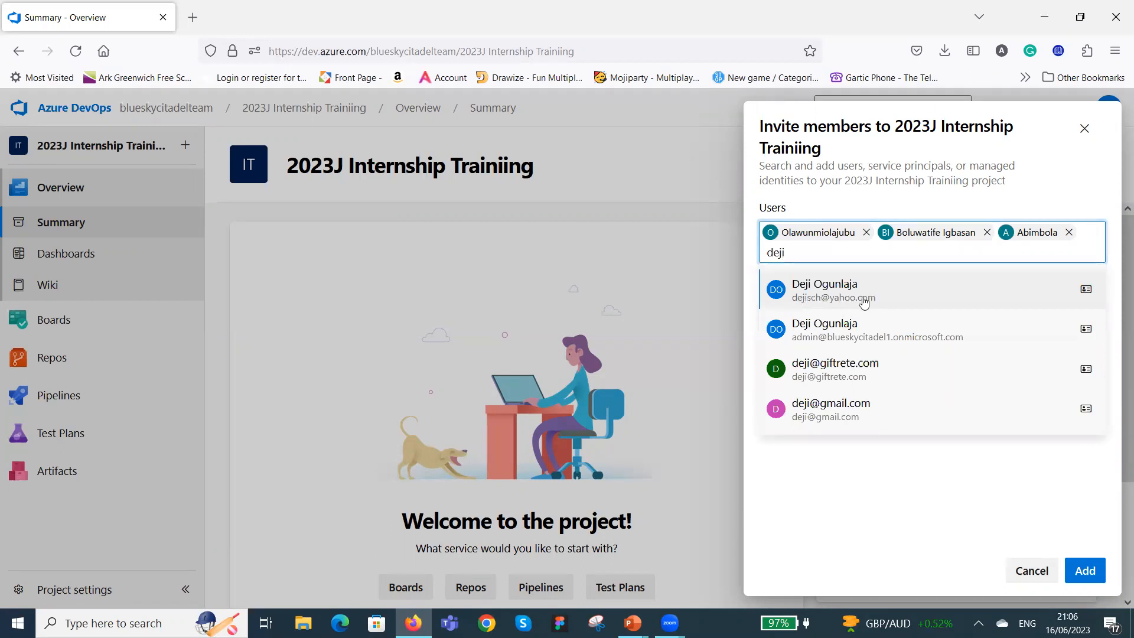
{"action": "left_click", "coordinate": [853, 298]}
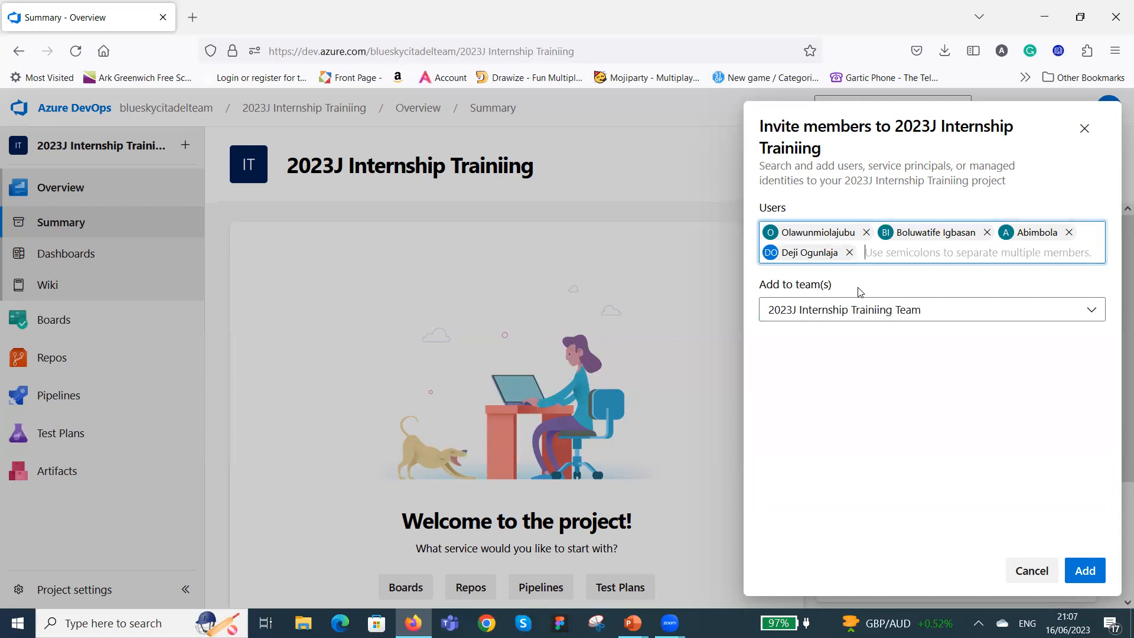
{"action": "type", "text": "pat"}
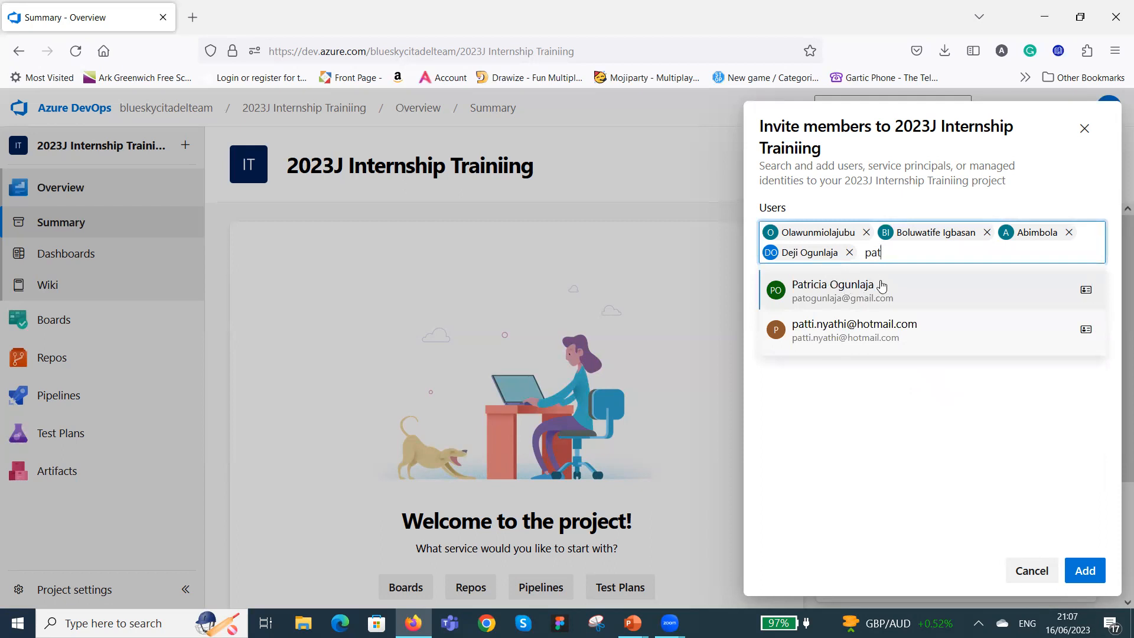
{"action": "left_click", "coordinate": [882, 286]}
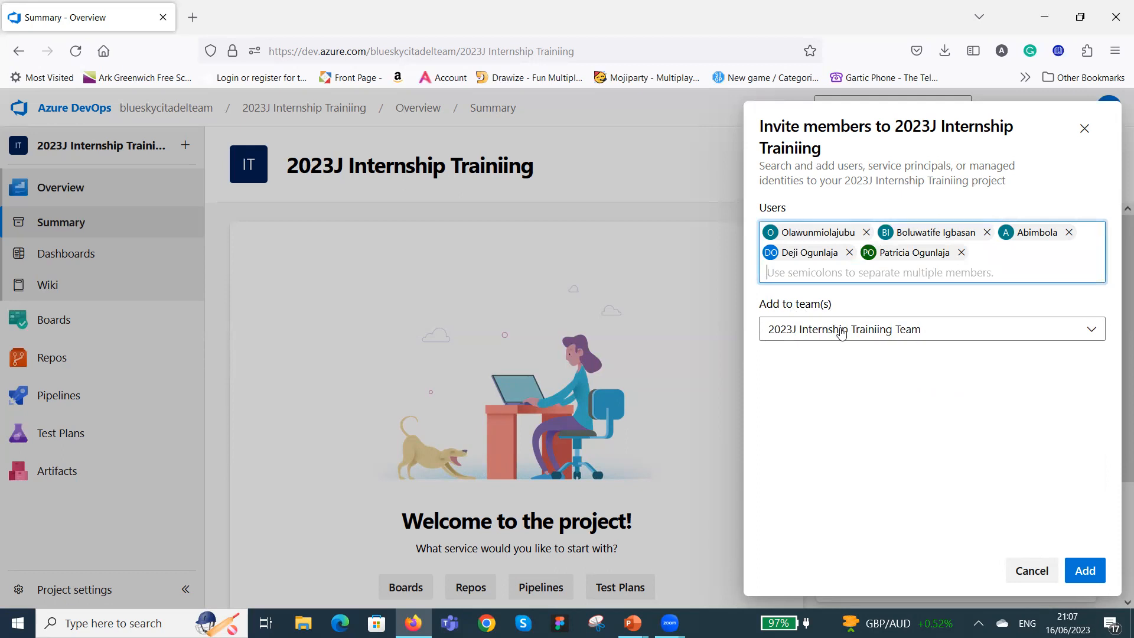
{"action": "left_click", "coordinate": [1089, 572]}
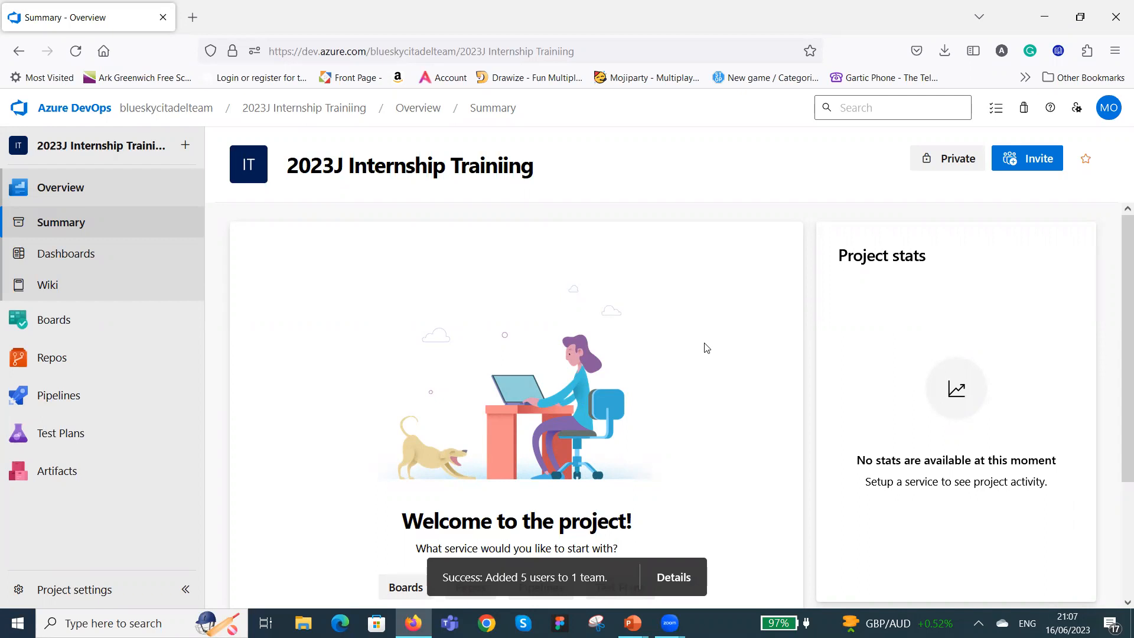
Check the members on the project summary and open the project settings.
{"action": "scroll", "coordinate": [707, 347], "scroll_direction": "down", "scroll_amount": 3}
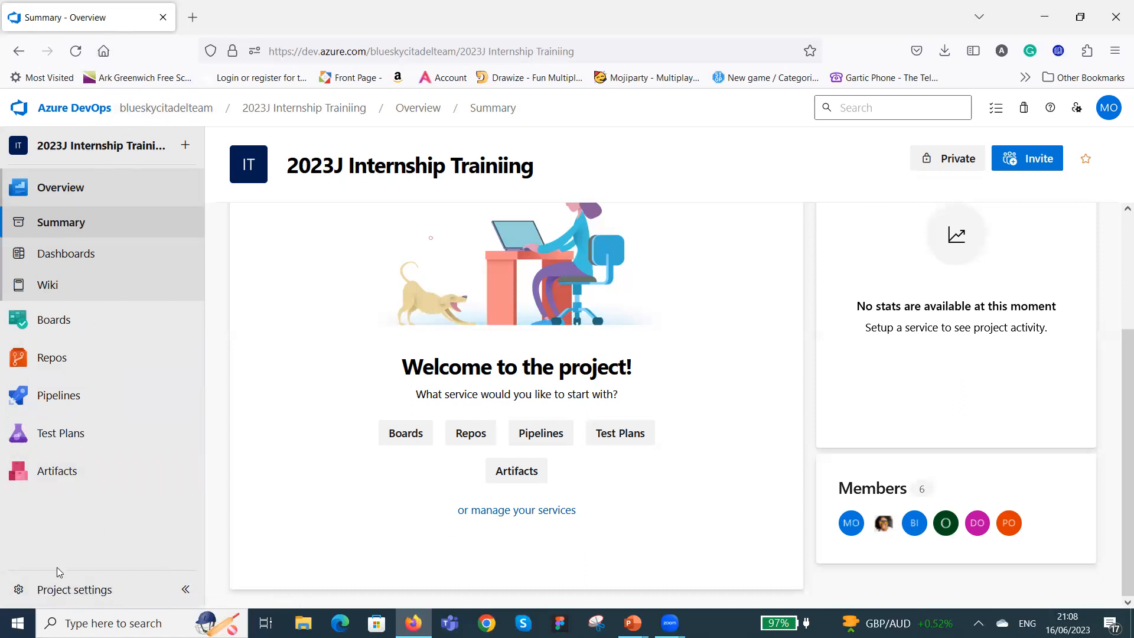
{"action": "left_click", "coordinate": [78, 592]}
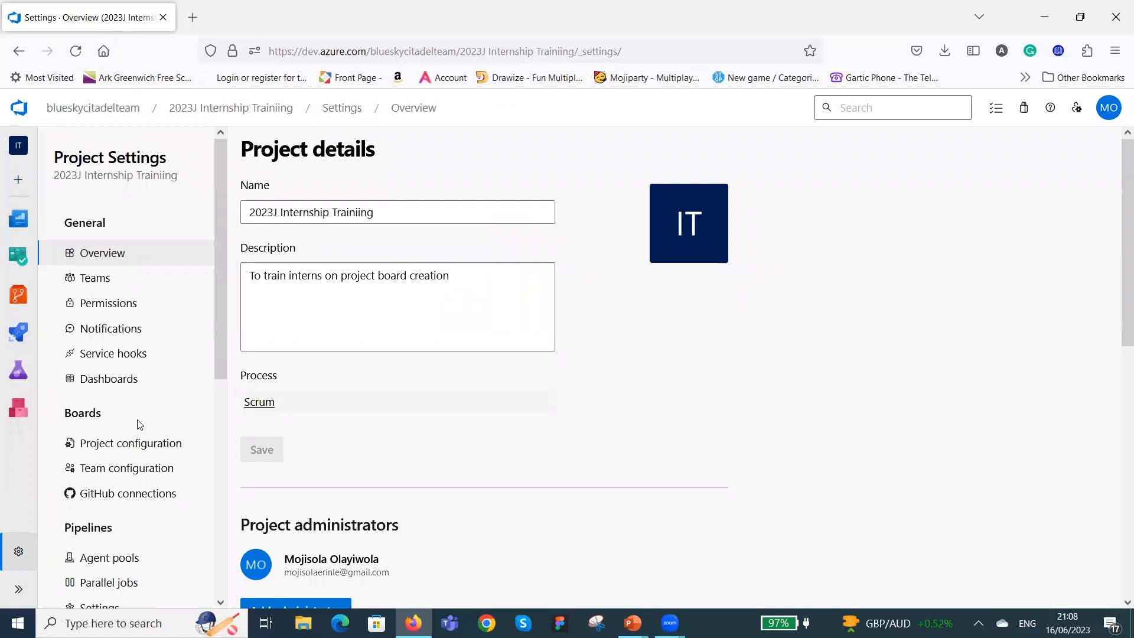
Correct the project name to 2023J Internship Training in the project details and save it.
{"action": "left_click", "coordinate": [358, 212]}
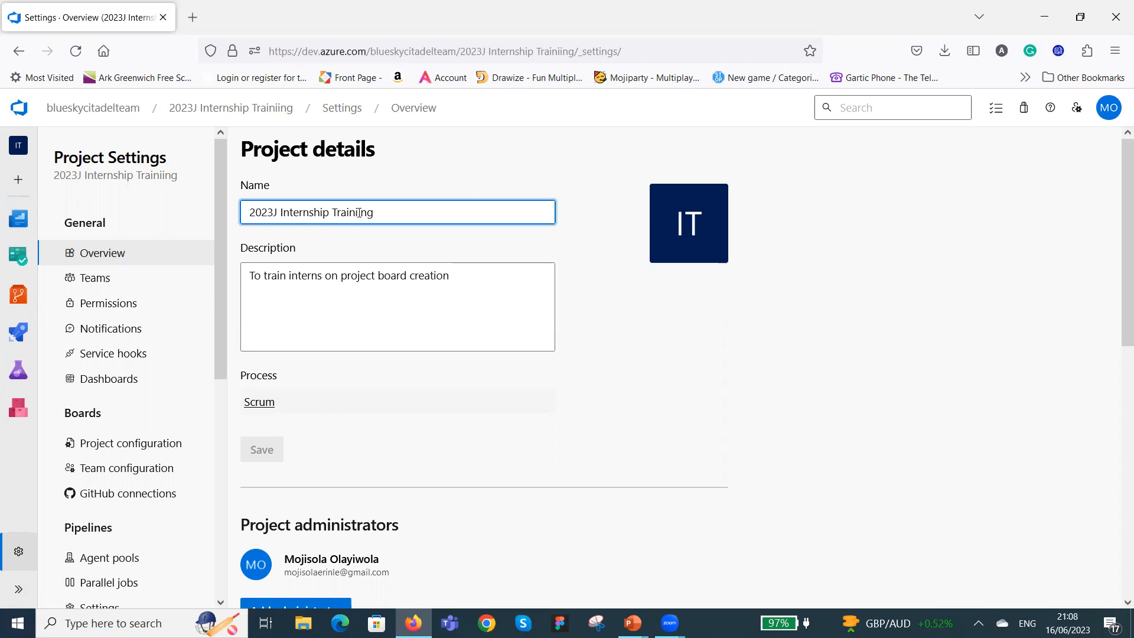
{"action": "key", "text": "BackSpace"}
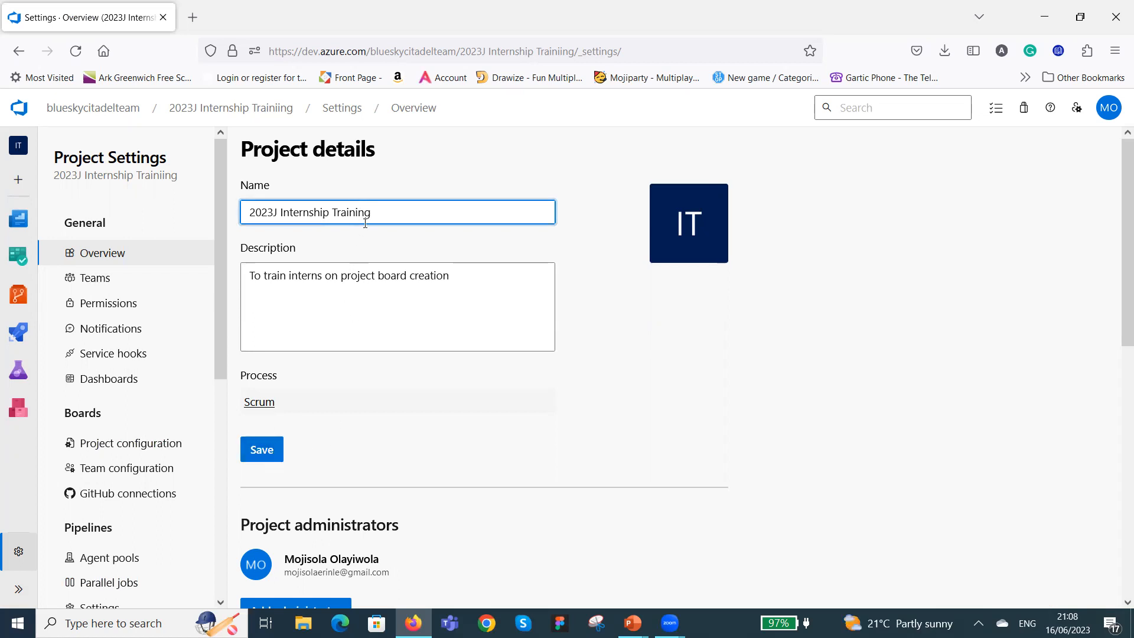
{"action": "left_click", "coordinate": [264, 452]}
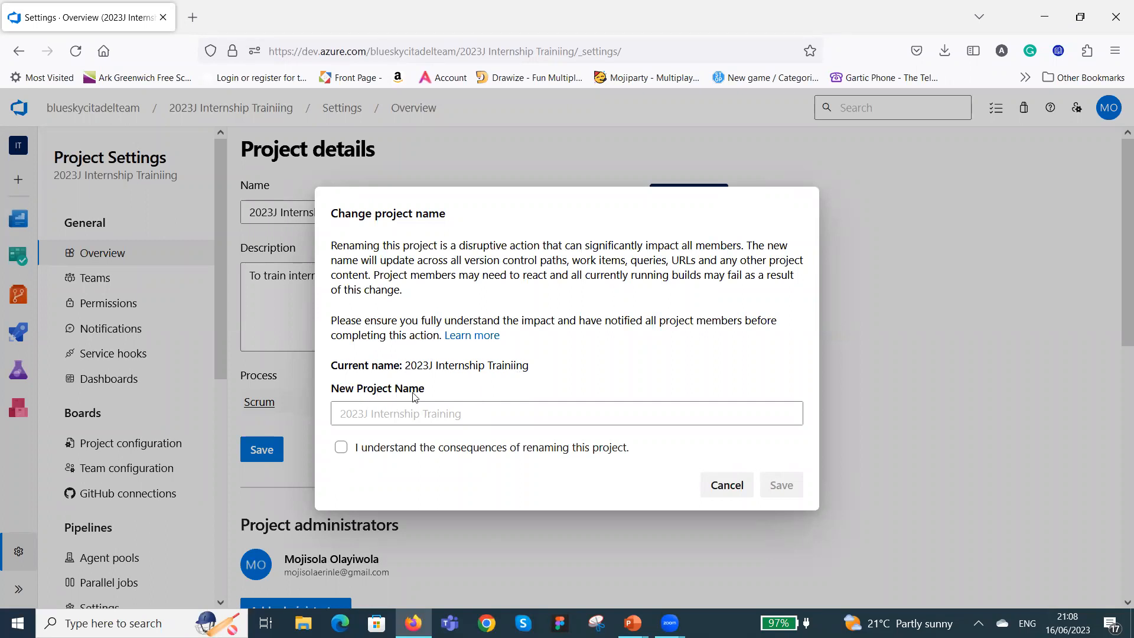
Confirm the rename by re-entering 2023J Internship Training as the new project name, acknowledge the consequences and save.
{"action": "left_click", "coordinate": [387, 412]}
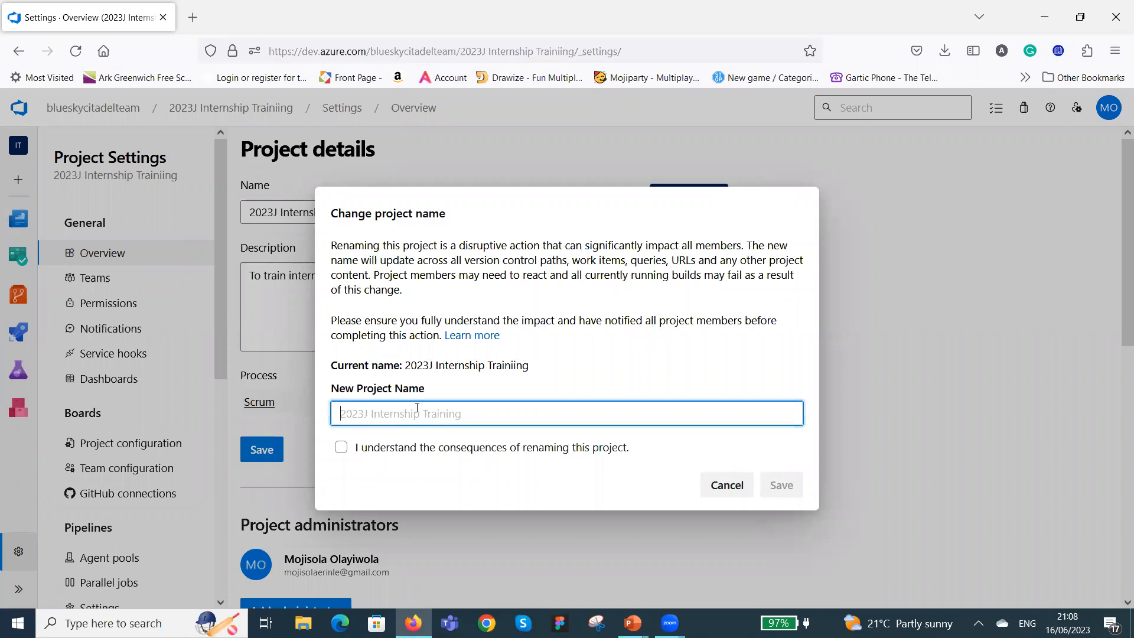
{"action": "type", "text": "2023"}
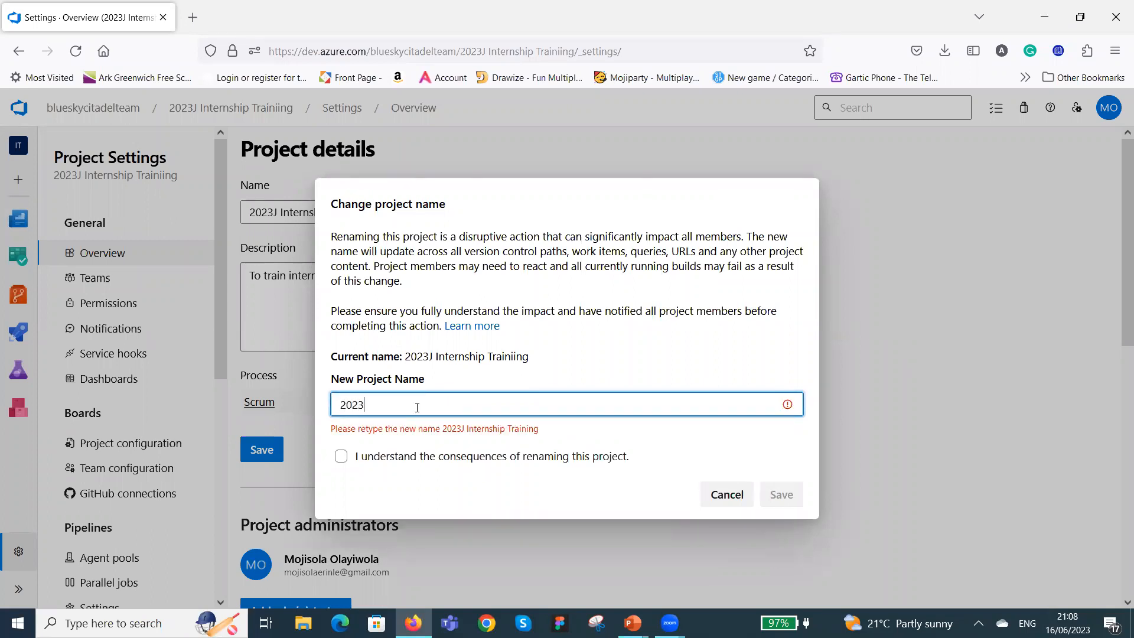
{"action": "type", "text": "J Internshi"}
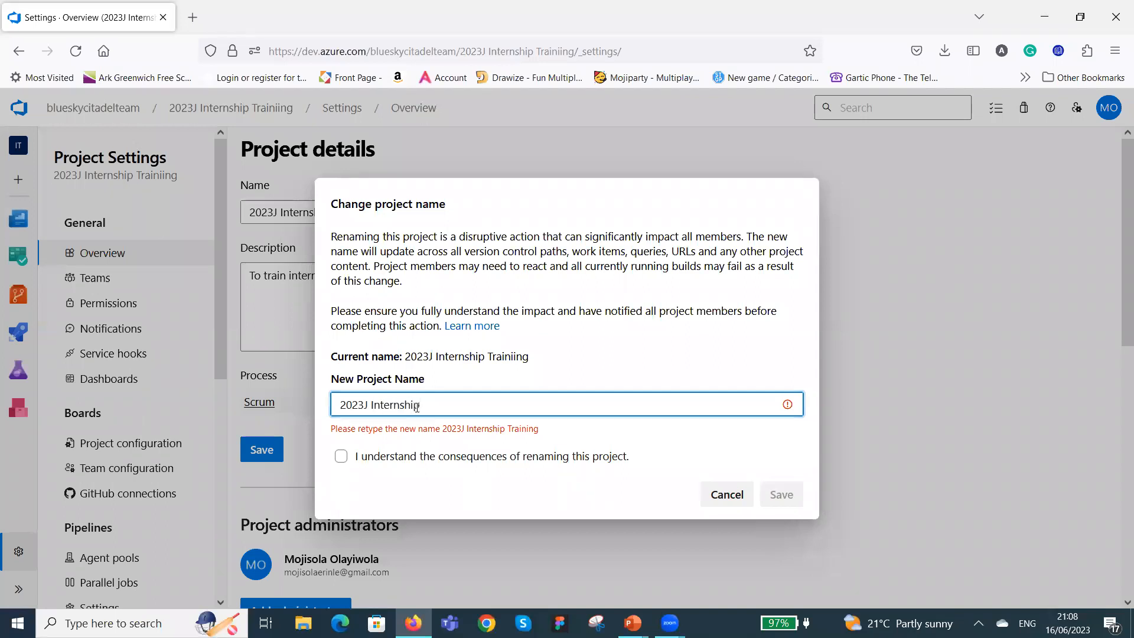
{"action": "type", "text": "p Training"}
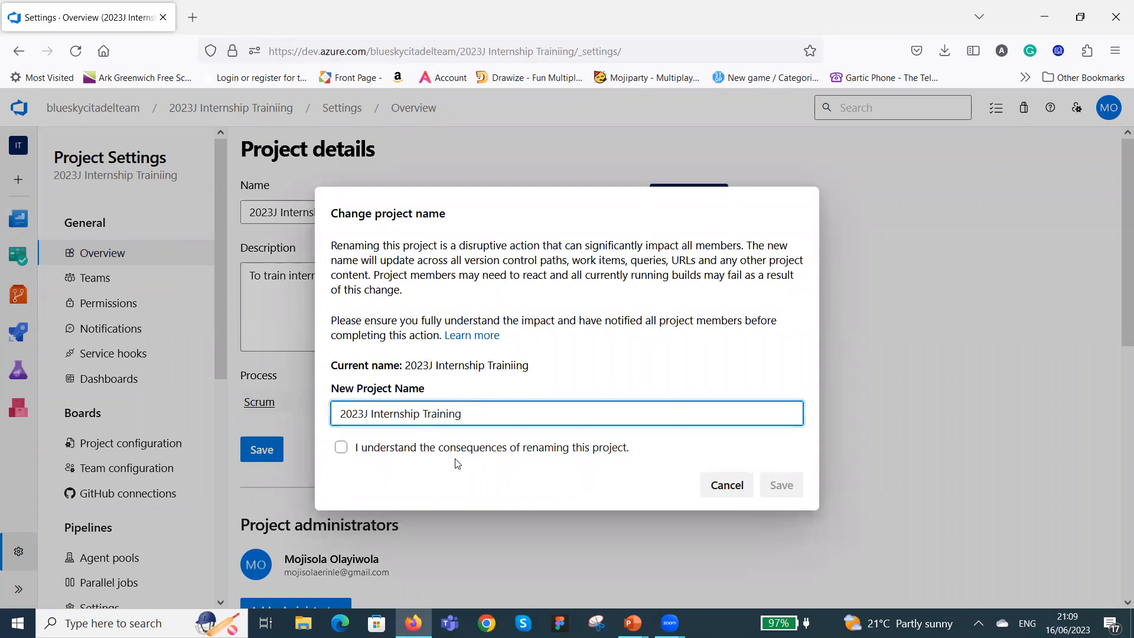
{"action": "left_click", "coordinate": [341, 448]}
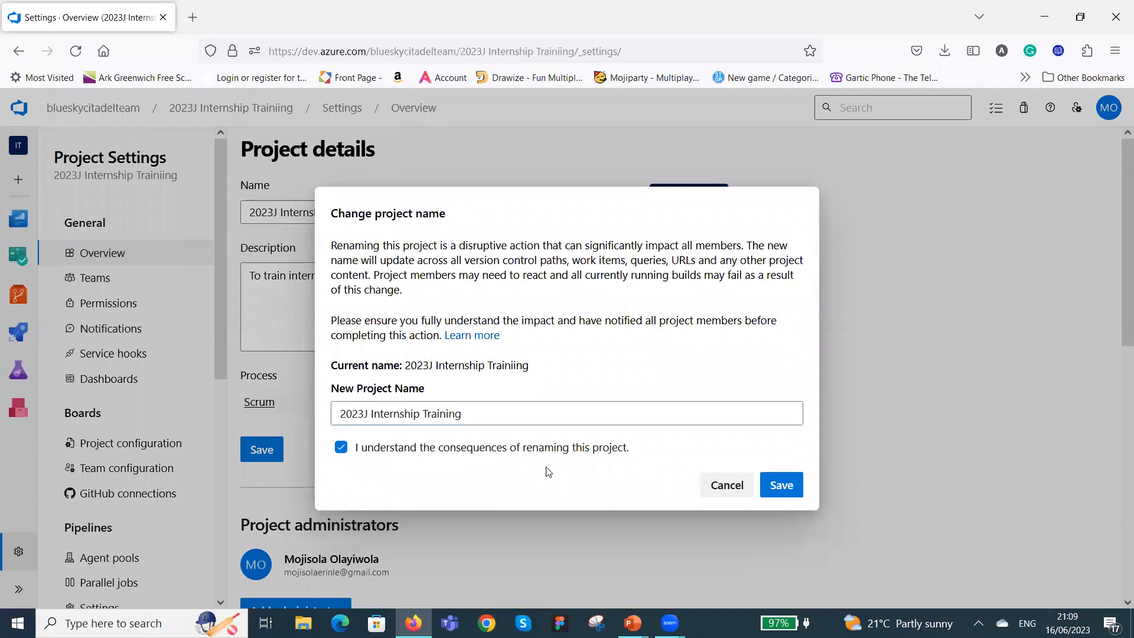
{"action": "left_click", "coordinate": [780, 485]}
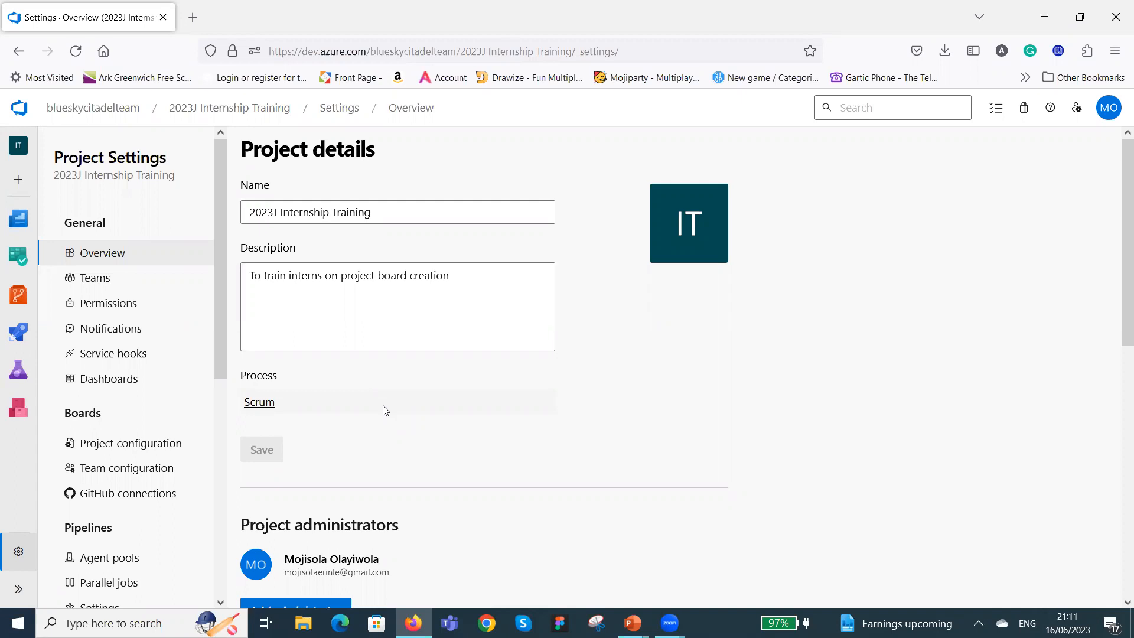
Go through the project's Scrum process to all processes and start an inherited process from Scrum named 2023JTrainingScrum.
{"action": "left_click", "coordinate": [260, 402]}
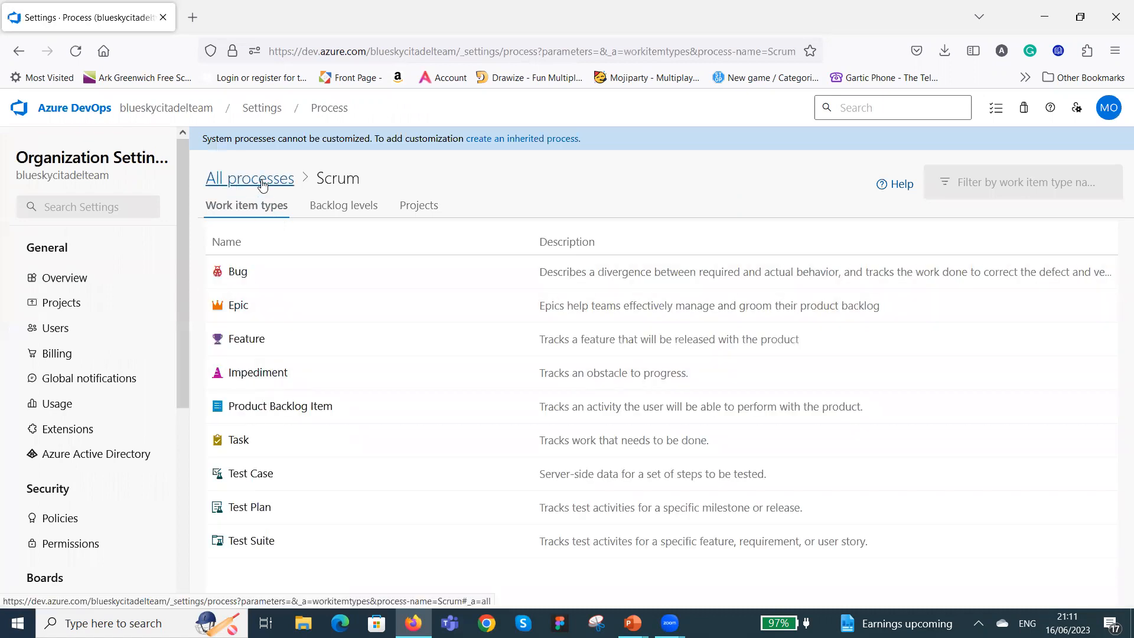
{"action": "left_click", "coordinate": [338, 183]}
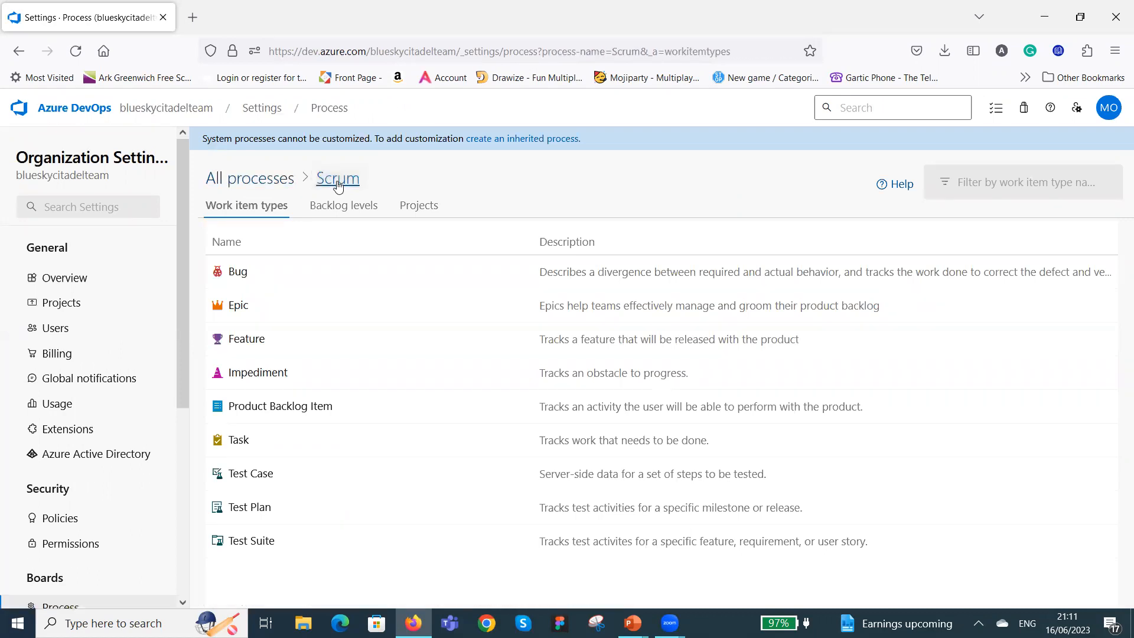
{"action": "left_click", "coordinate": [252, 183]}
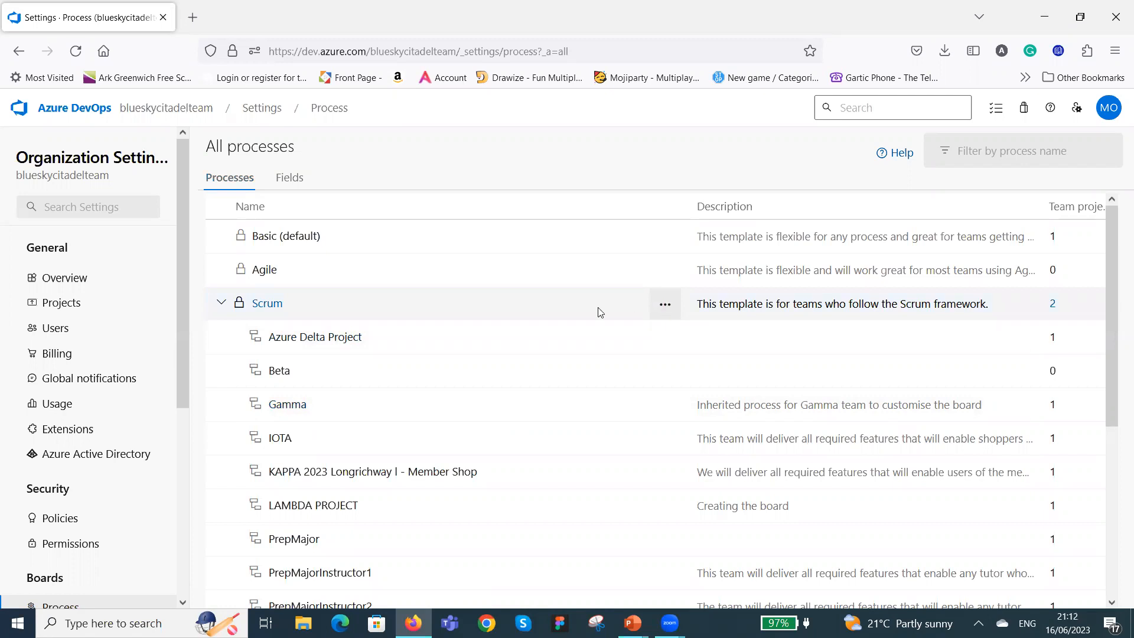
{"action": "left_click", "coordinate": [667, 310]}
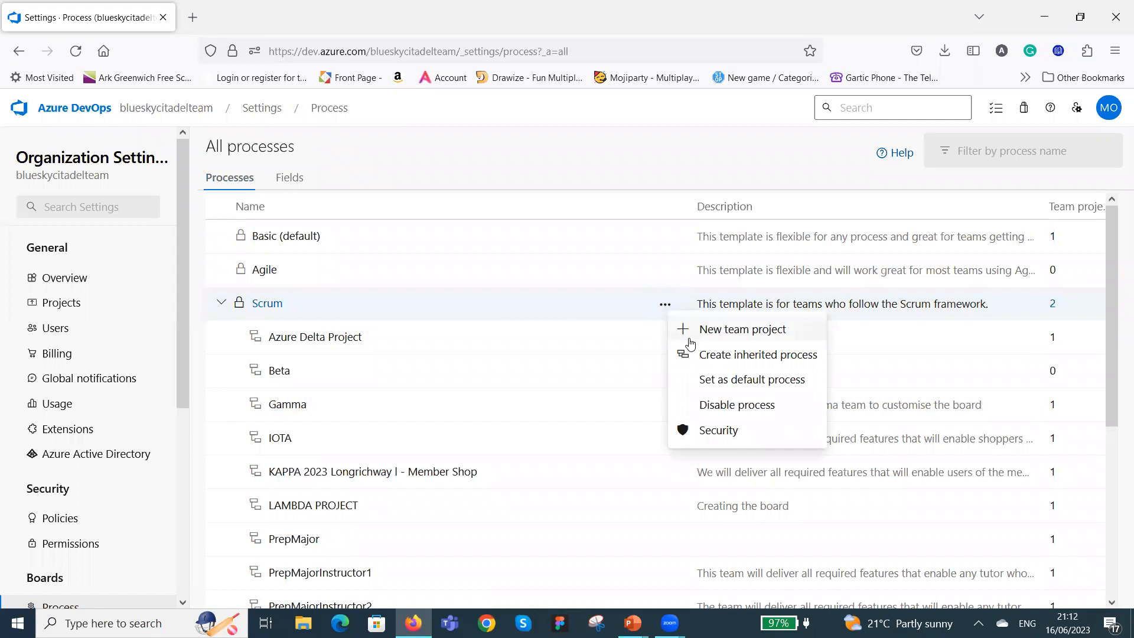
{"action": "left_click", "coordinate": [755, 361]}
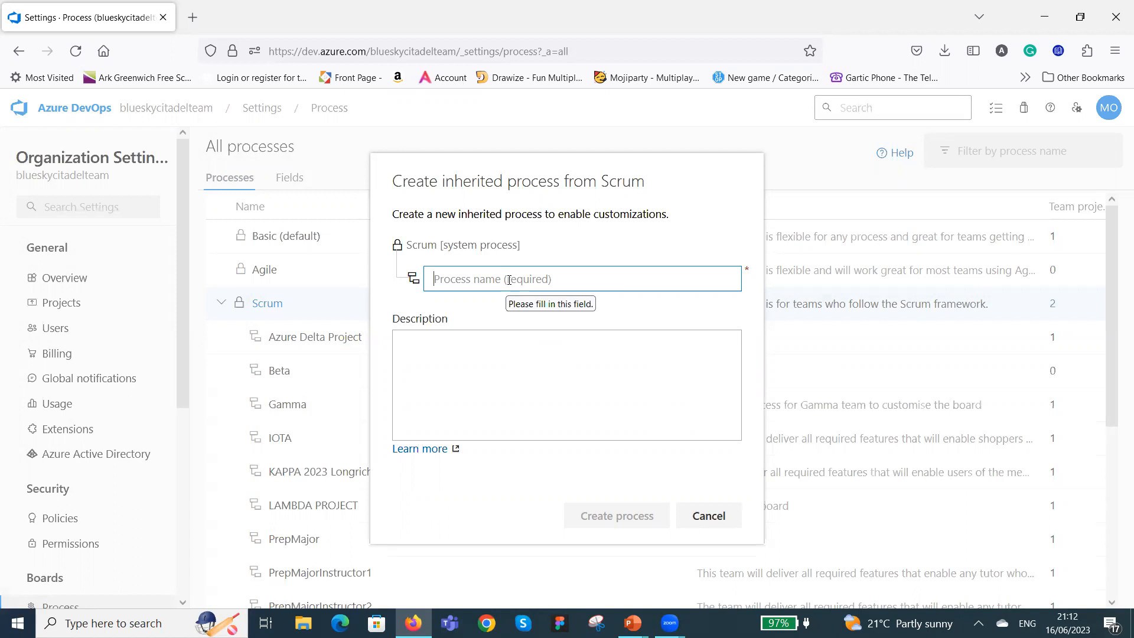
{"action": "type", "text": "2"}
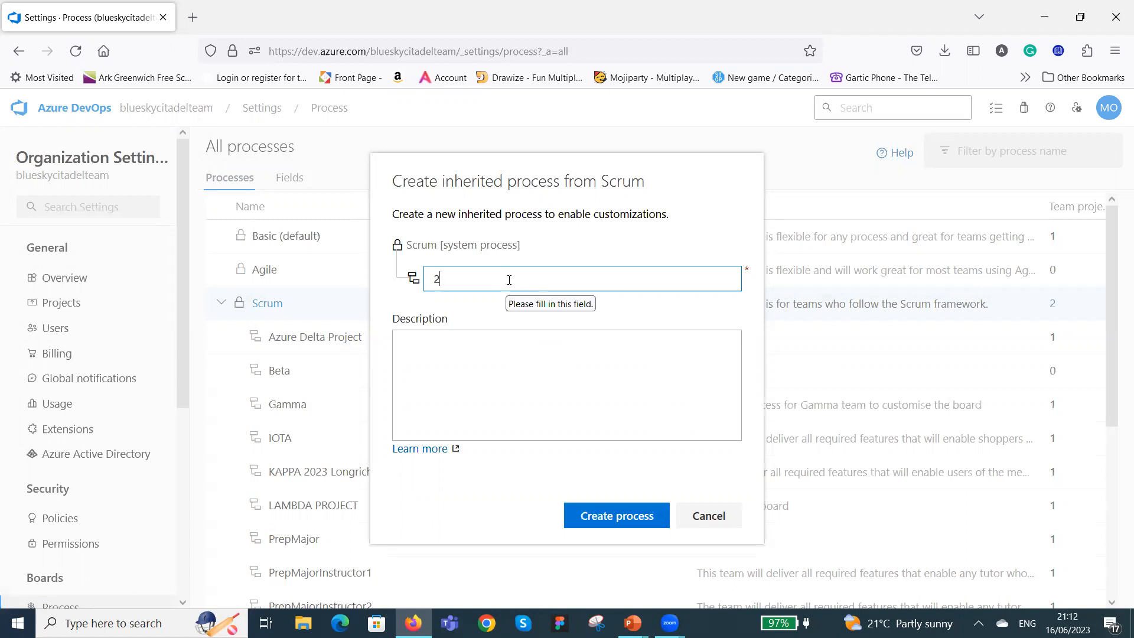
{"action": "type", "text": "023J"}
{"action": "type", "text": "TrainingScrum"}
Describe the inherited process as "To configure the project board to suit the team" and create it.
{"action": "left_click", "coordinate": [527, 343]}
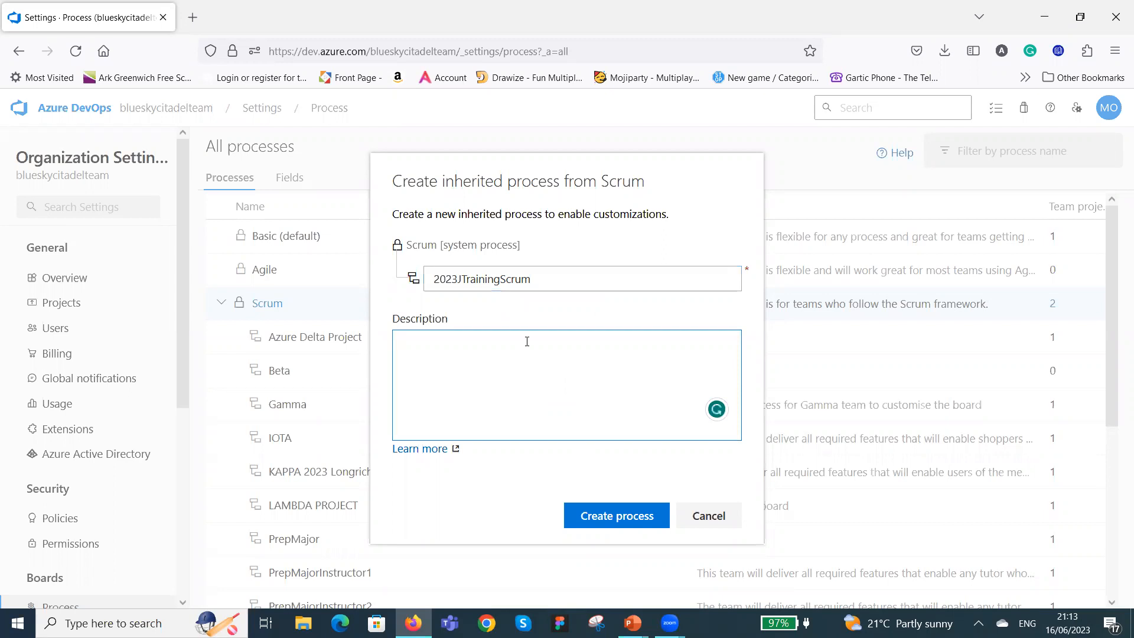
{"action": "type", "text": "To configure project board to suit team"}
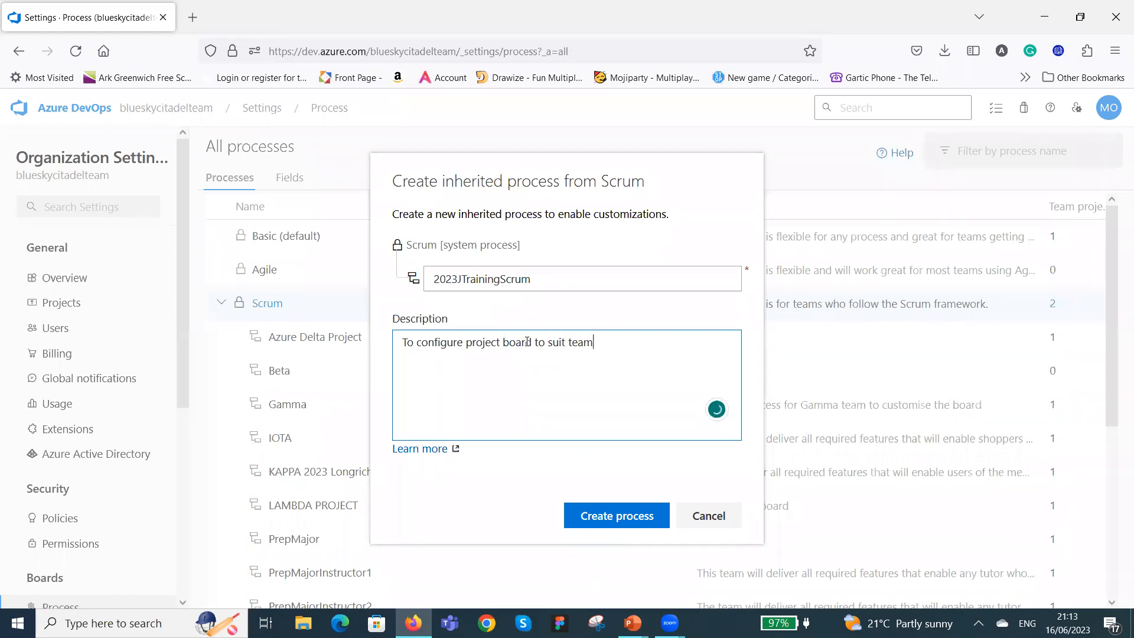
{"action": "type", "text": "the"}
{"action": "right_click", "coordinate": [482, 348]}
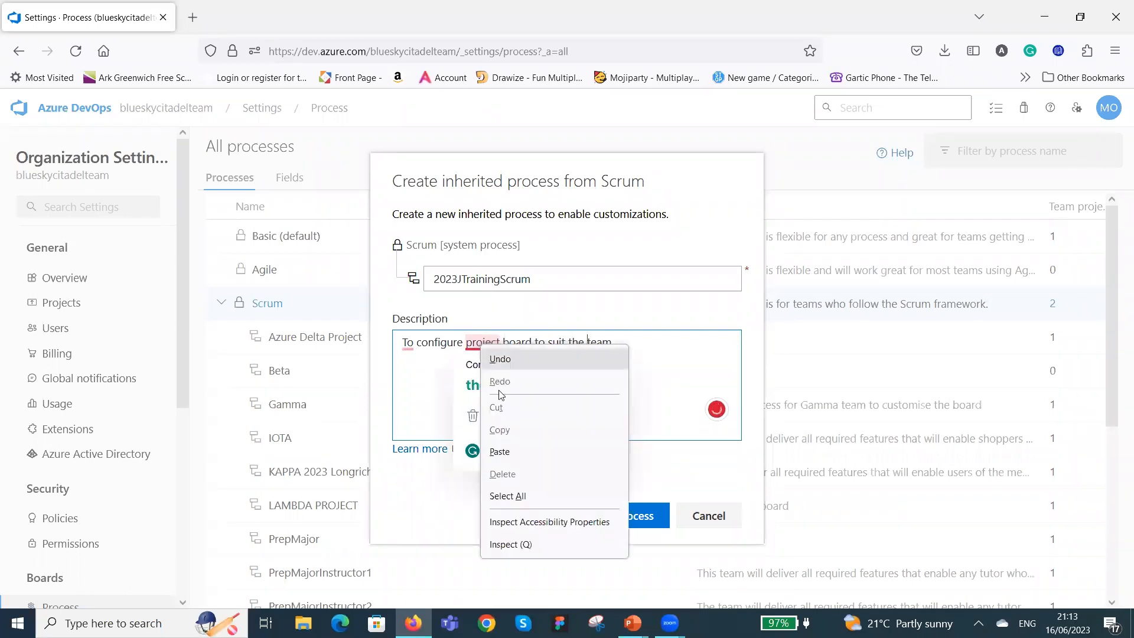
{"action": "left_click", "coordinate": [468, 394]}
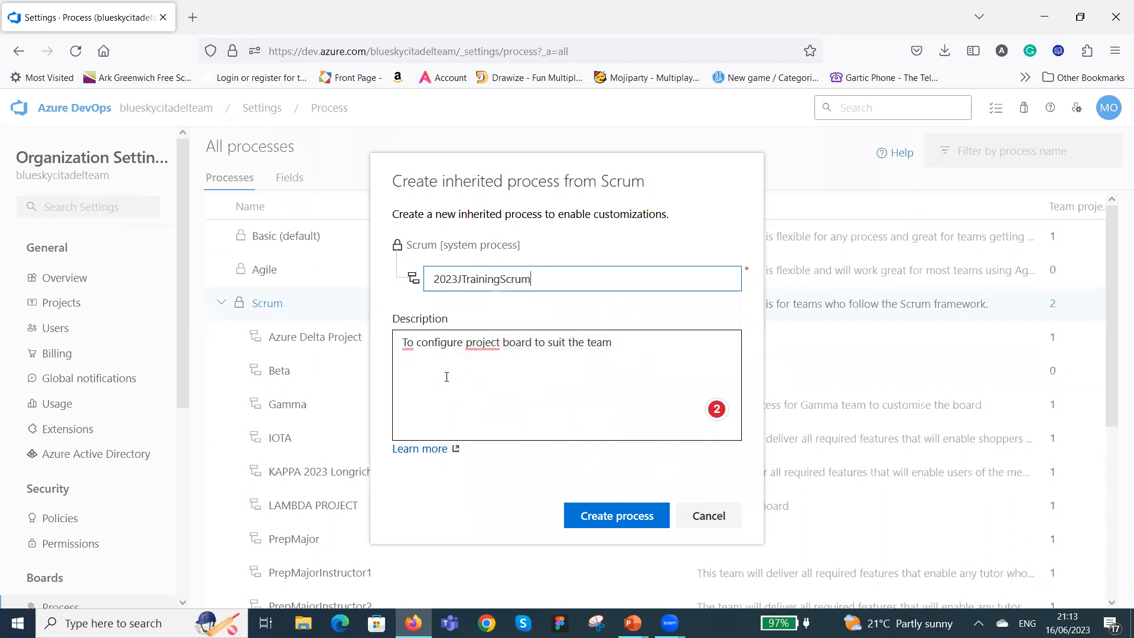
{"action": "left_click", "coordinate": [466, 342]}
{"action": "type", "text": "the"}
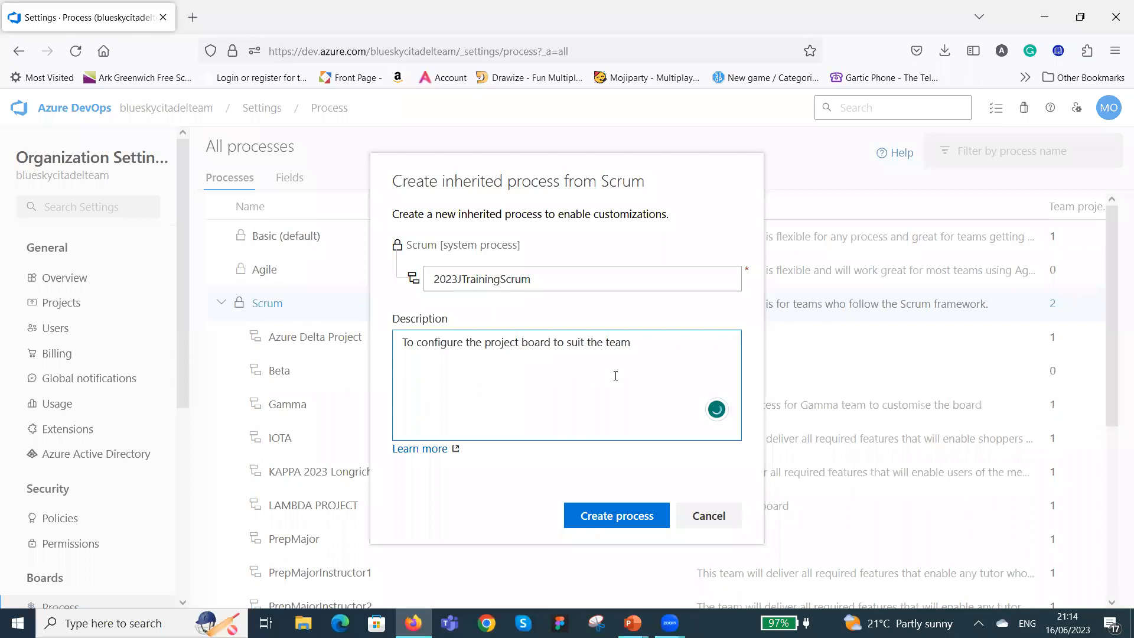
{"action": "left_click", "coordinate": [619, 516]}
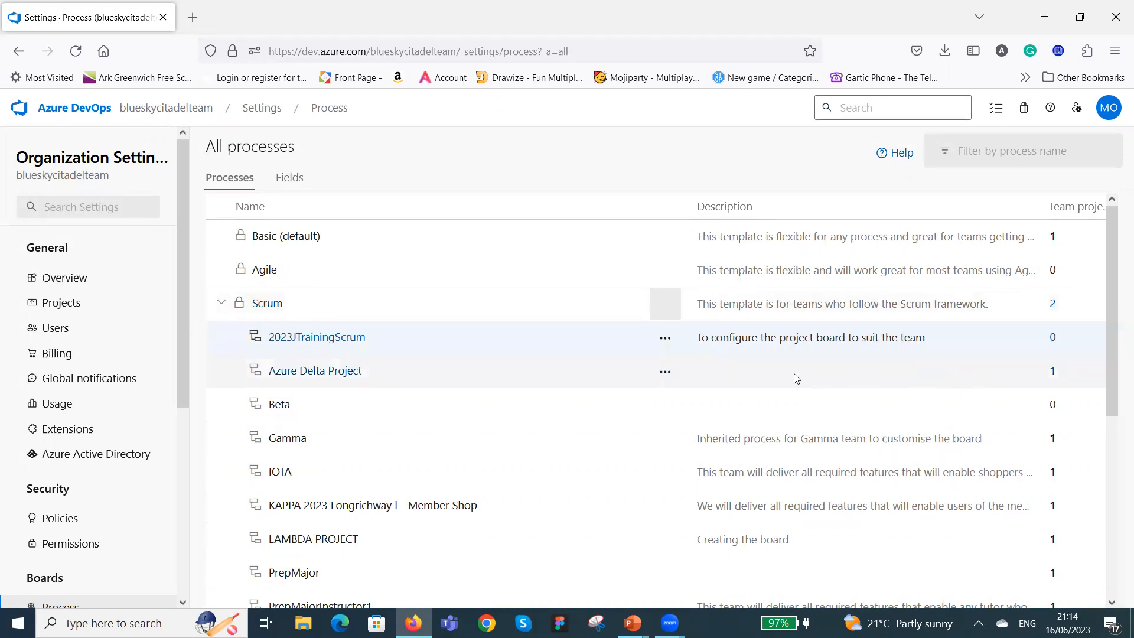
Open 2023J Internship Training from the organization's projects and follow its Scrum process to the projects using it.
{"action": "left_click", "coordinate": [73, 303]}
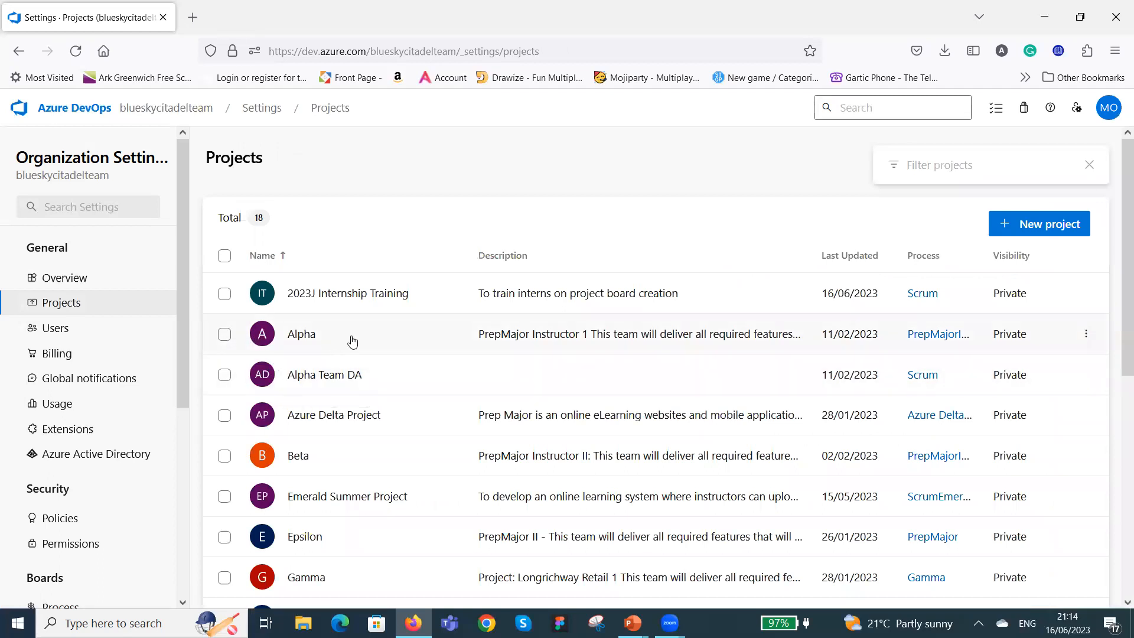
{"action": "scroll", "coordinate": [347, 337], "scroll_direction": "down", "scroll_amount": 6}
{"action": "scroll", "coordinate": [347, 336], "scroll_direction": "up", "scroll_amount": 6}
{"action": "left_click", "coordinate": [343, 296]}
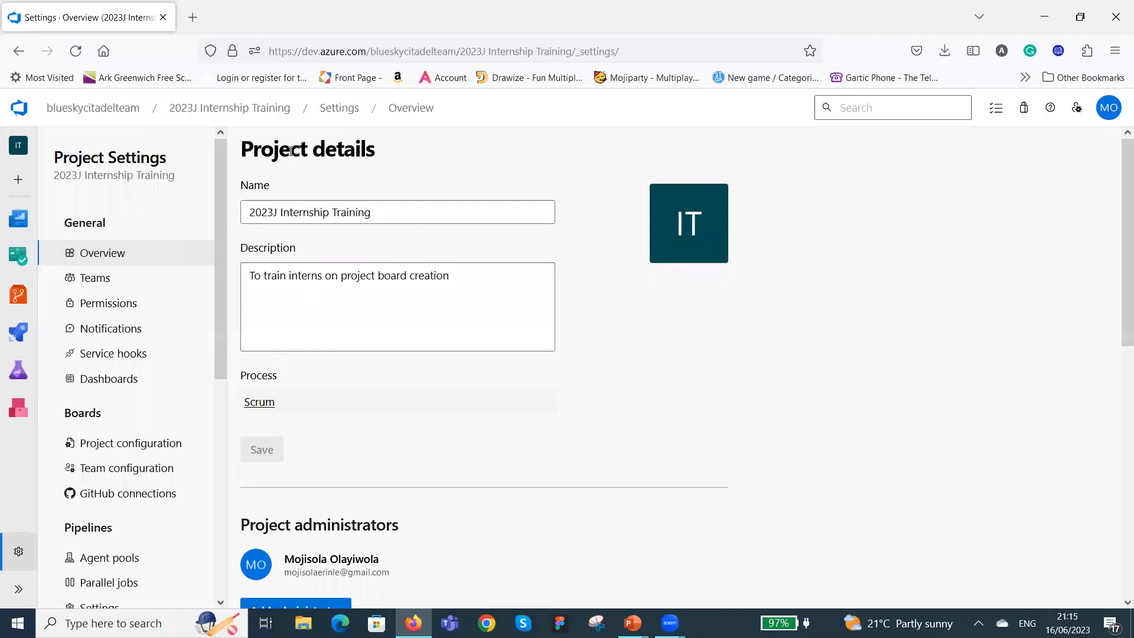
{"action": "left_click", "coordinate": [259, 402]}
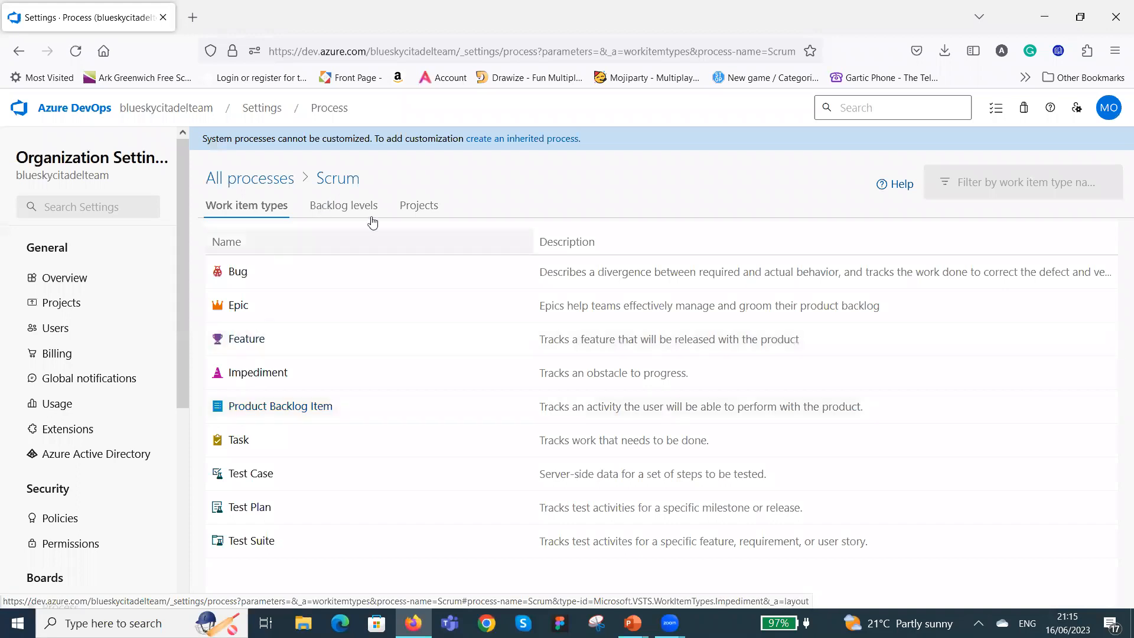
{"action": "left_click", "coordinate": [417, 206]}
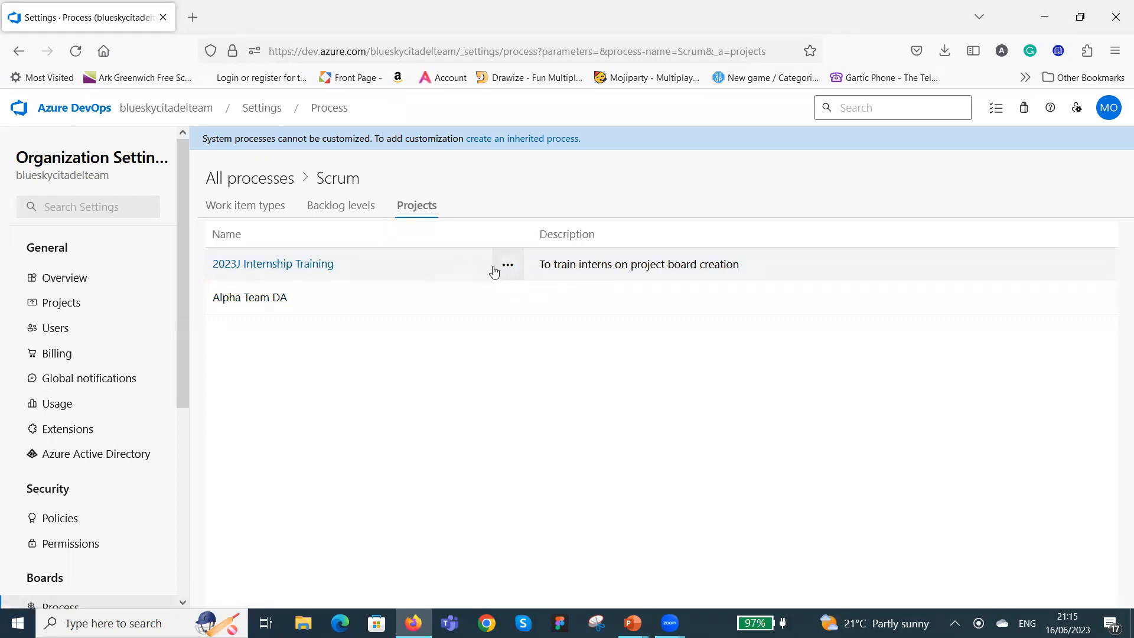
Change the process of the 2023J Internship Training project to 2023JTrainingScrum and save the change.
{"action": "left_click", "coordinate": [511, 270]}
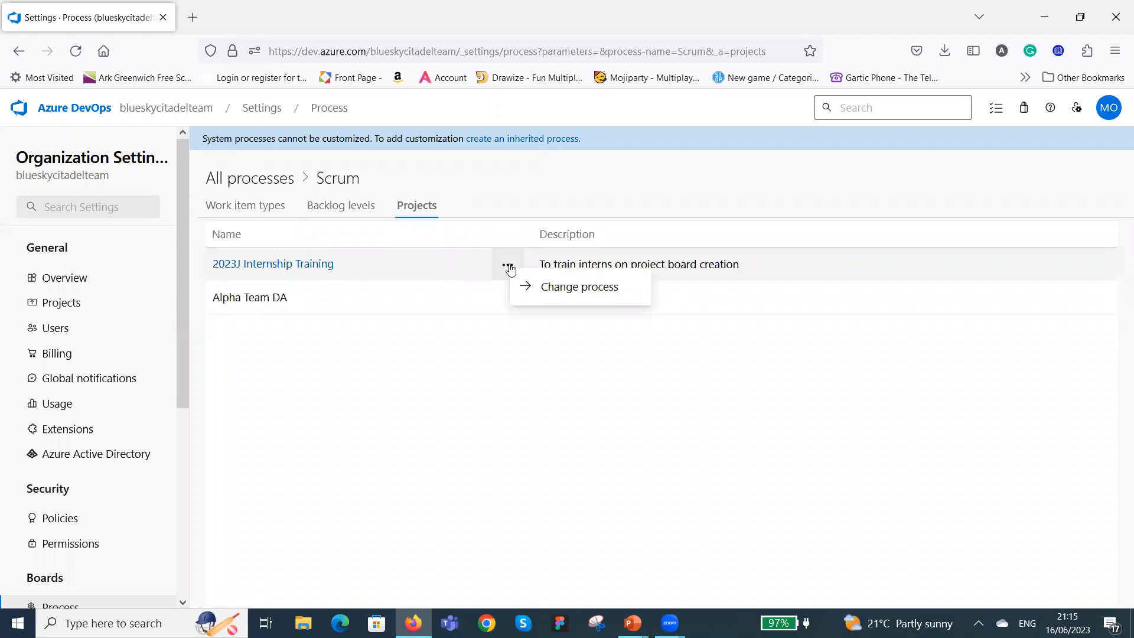
{"action": "left_click", "coordinate": [570, 288]}
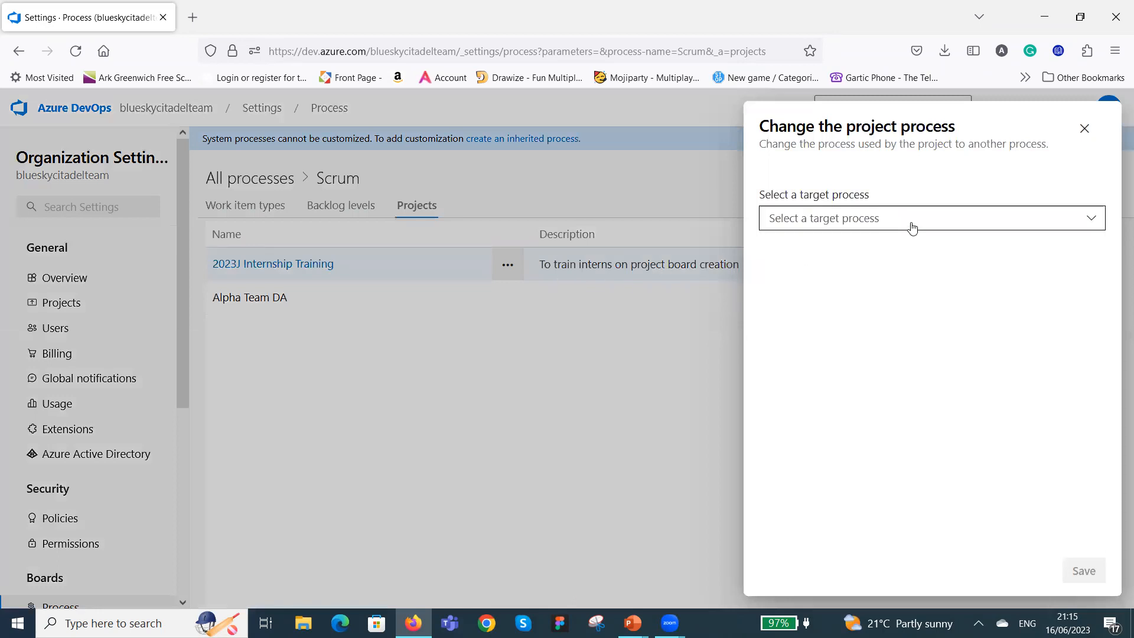
{"action": "left_click", "coordinate": [1093, 221]}
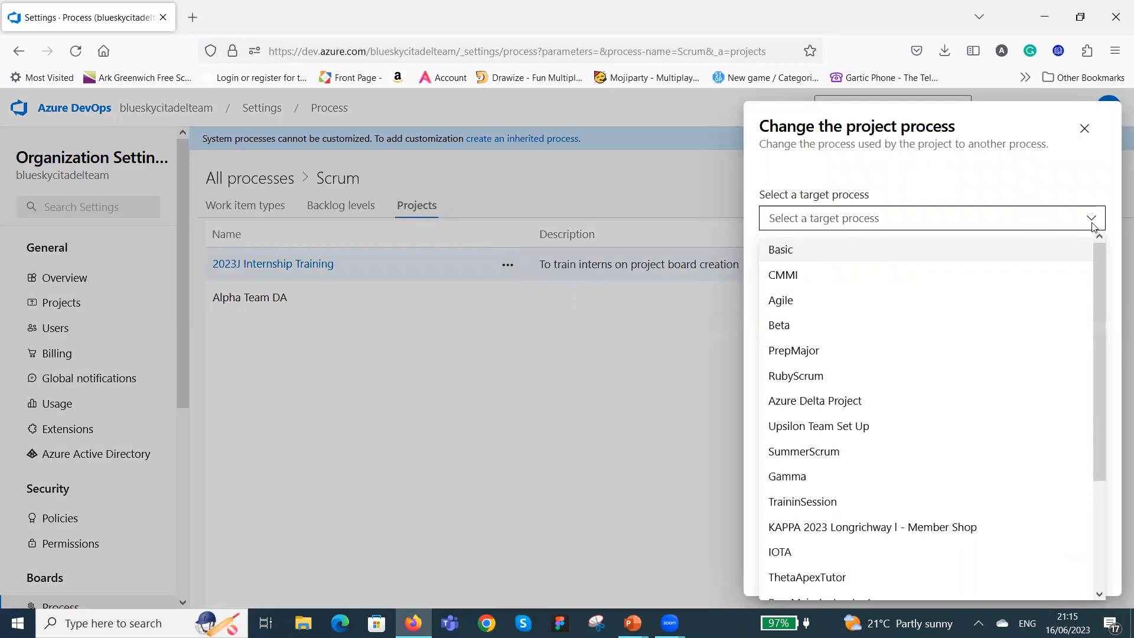
{"action": "scroll", "coordinate": [919, 339], "scroll_direction": "down", "scroll_amount": 3}
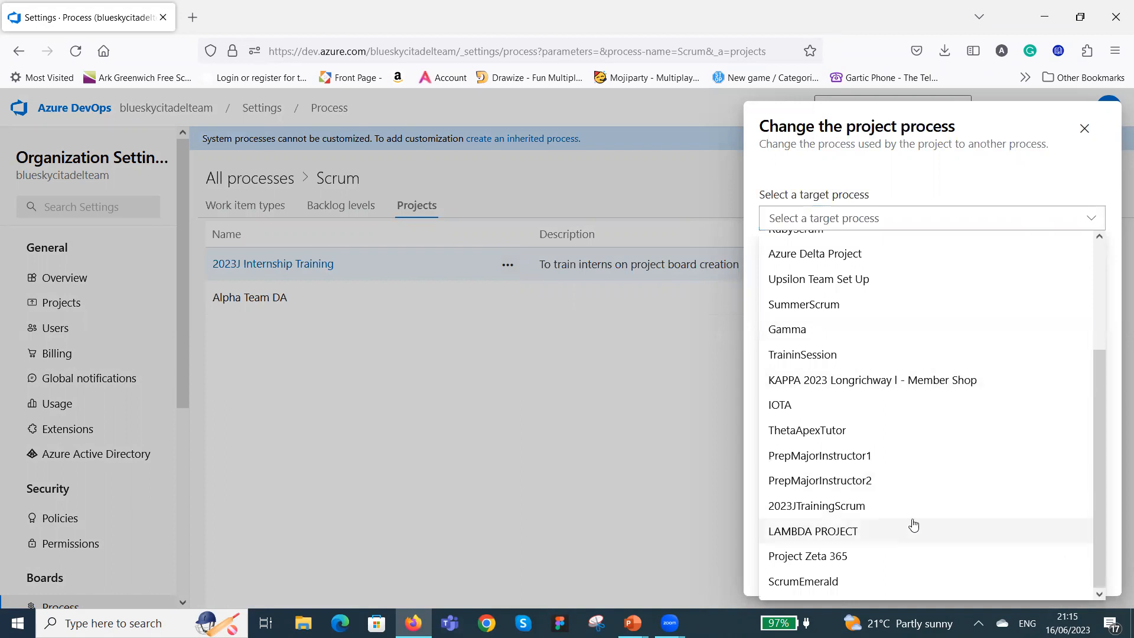
{"action": "left_click", "coordinate": [851, 507]}
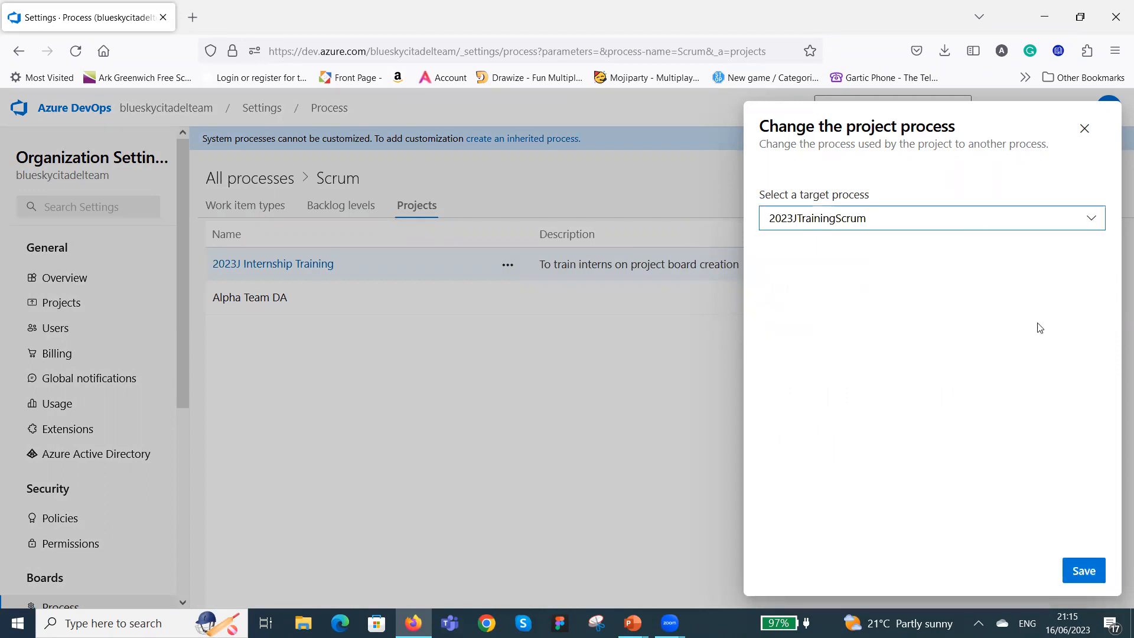
{"action": "left_click", "coordinate": [1084, 568]}
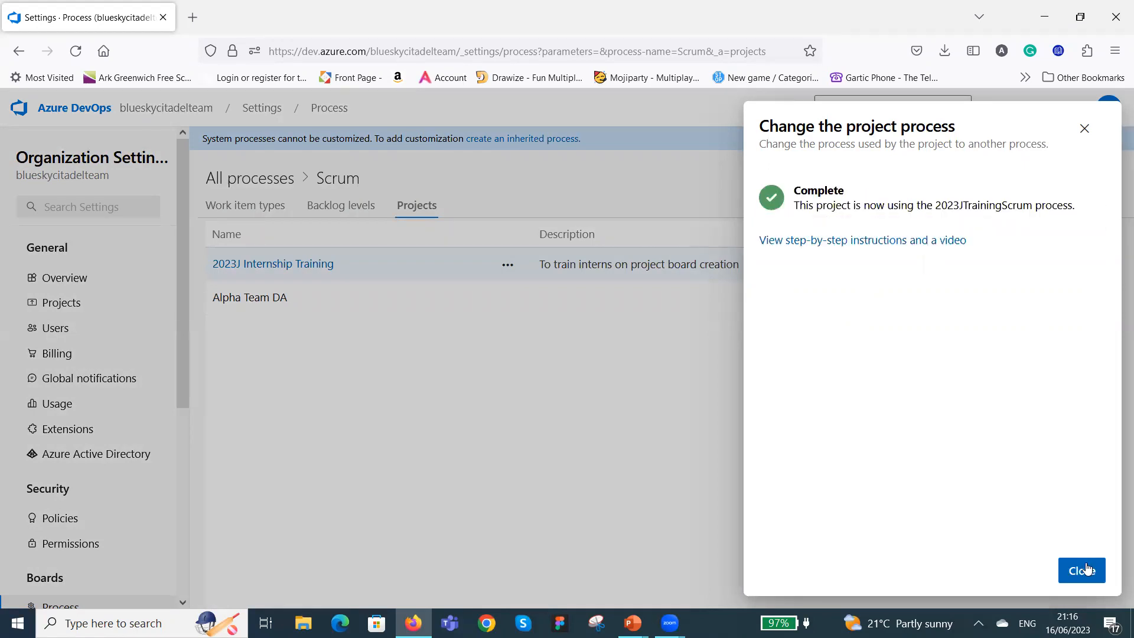
{"action": "left_click", "coordinate": [1086, 572]}
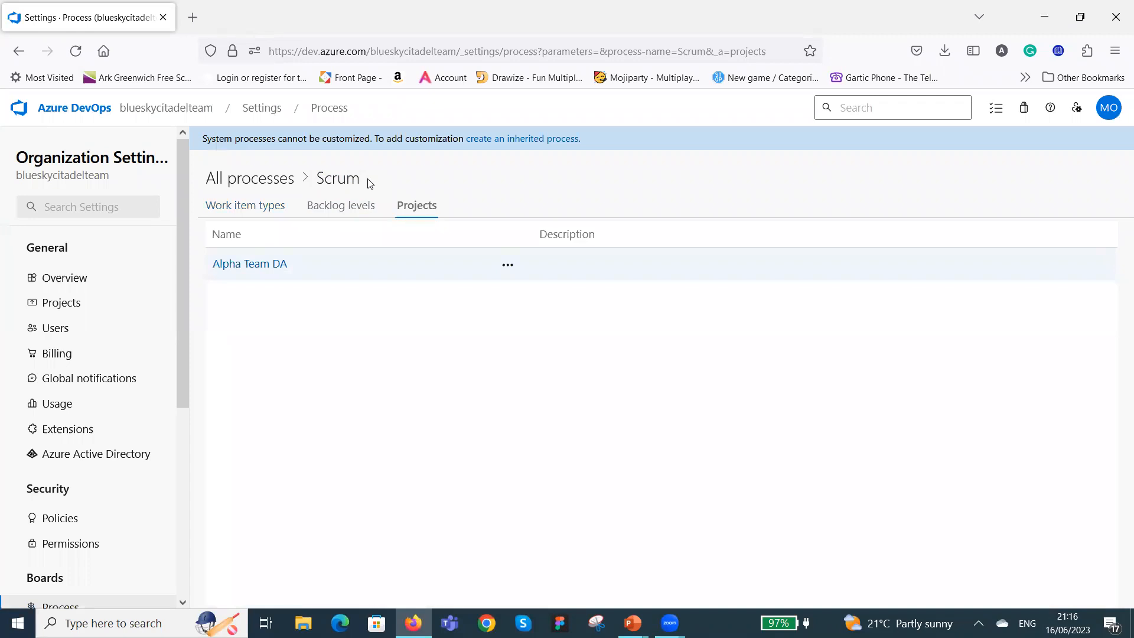
Check the list of all processes, then open 2023J Internship Training from the organization's projects to review its process.
{"action": "left_click", "coordinate": [260, 182]}
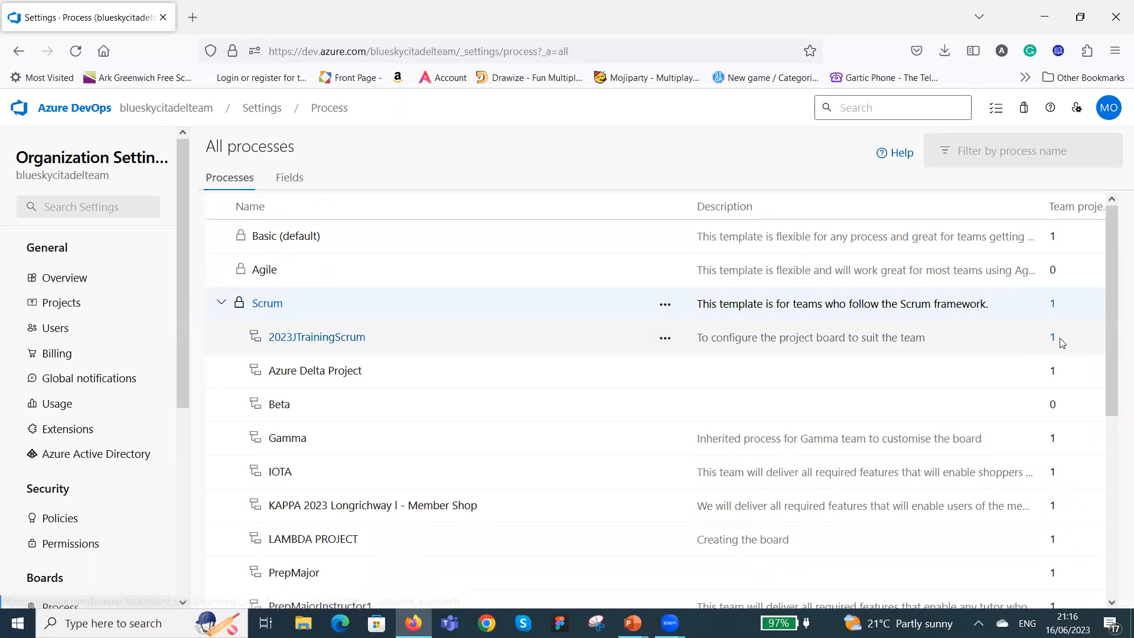
{"action": "left_click", "coordinate": [65, 308]}
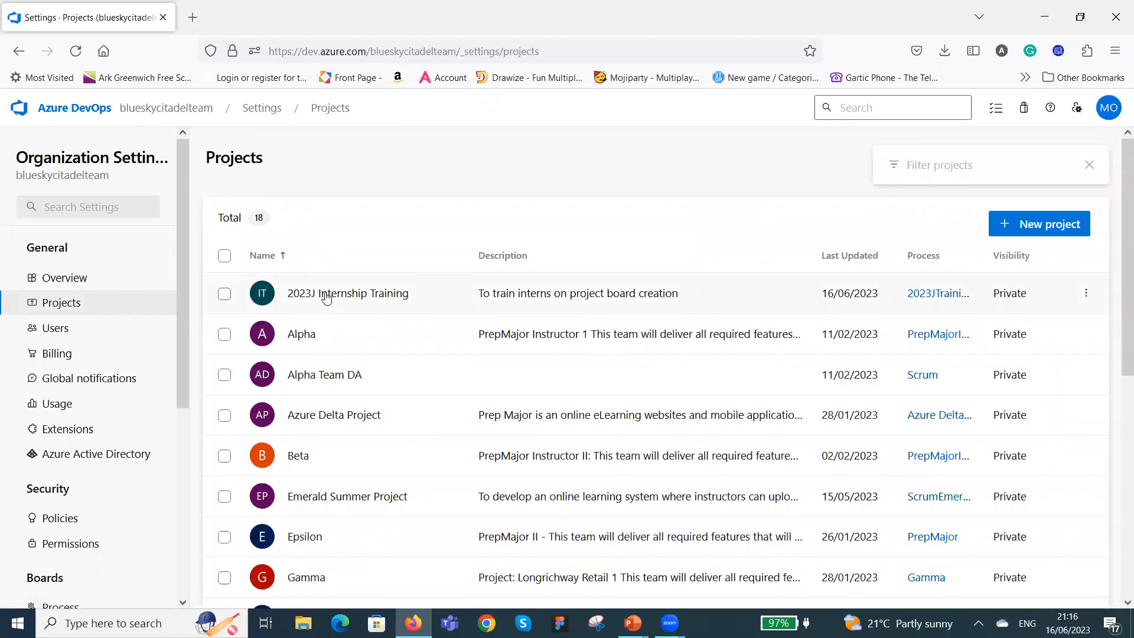
{"action": "left_click", "coordinate": [326, 296]}
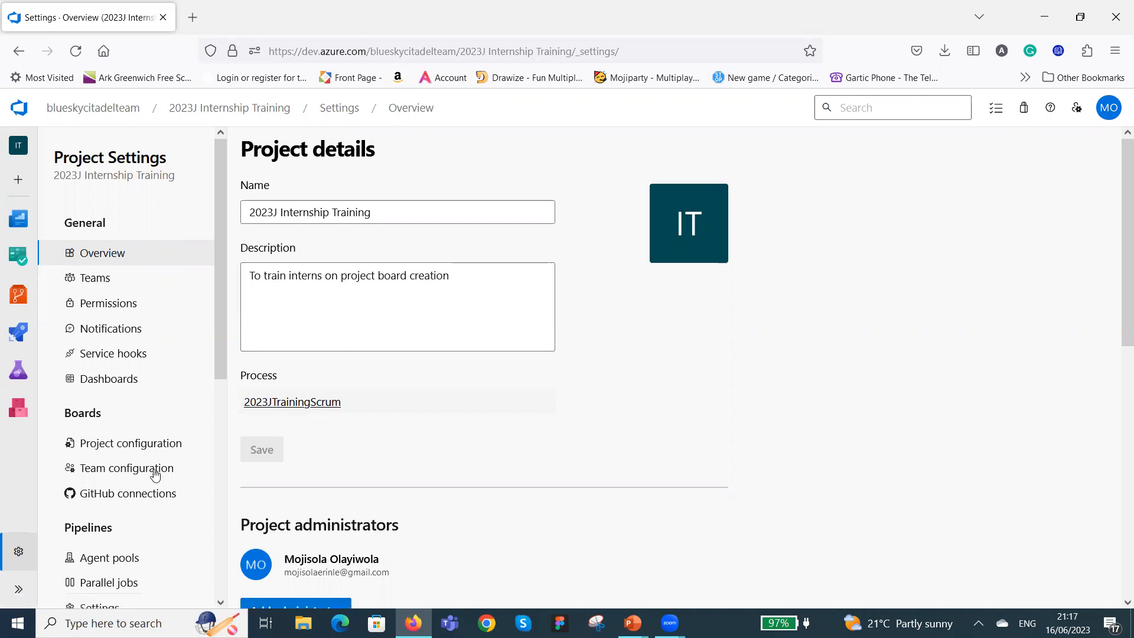
Review the project configuration of the 2023J Internship Training boards, covering both its iterations and its areas.
{"action": "left_click", "coordinate": [129, 444]}
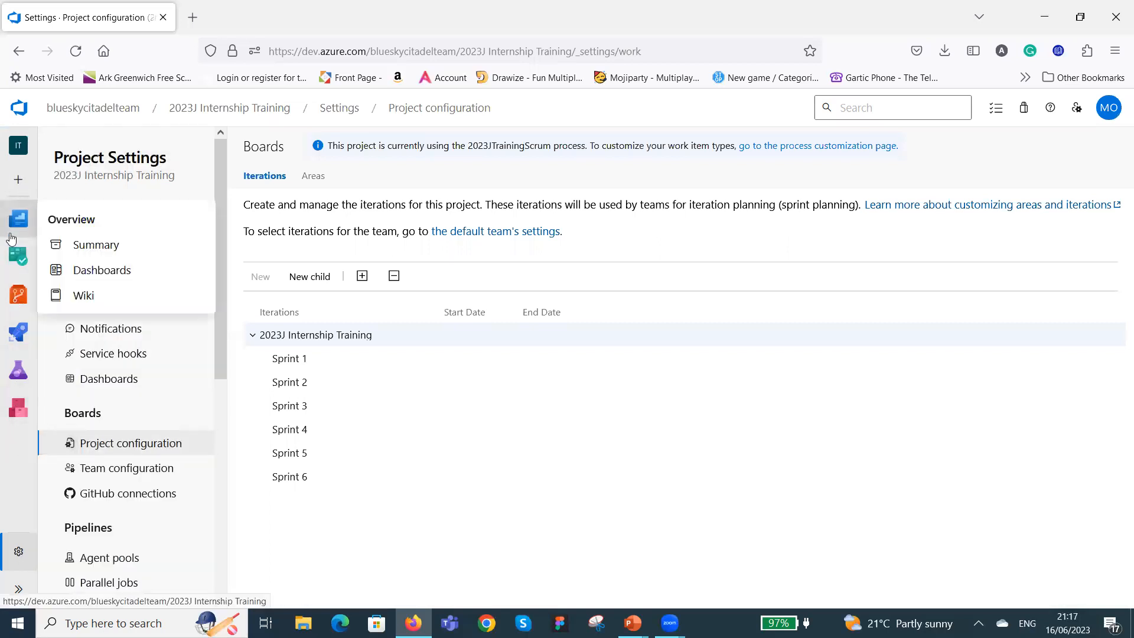
{"action": "mouse_move", "coordinate": [19, 370]}
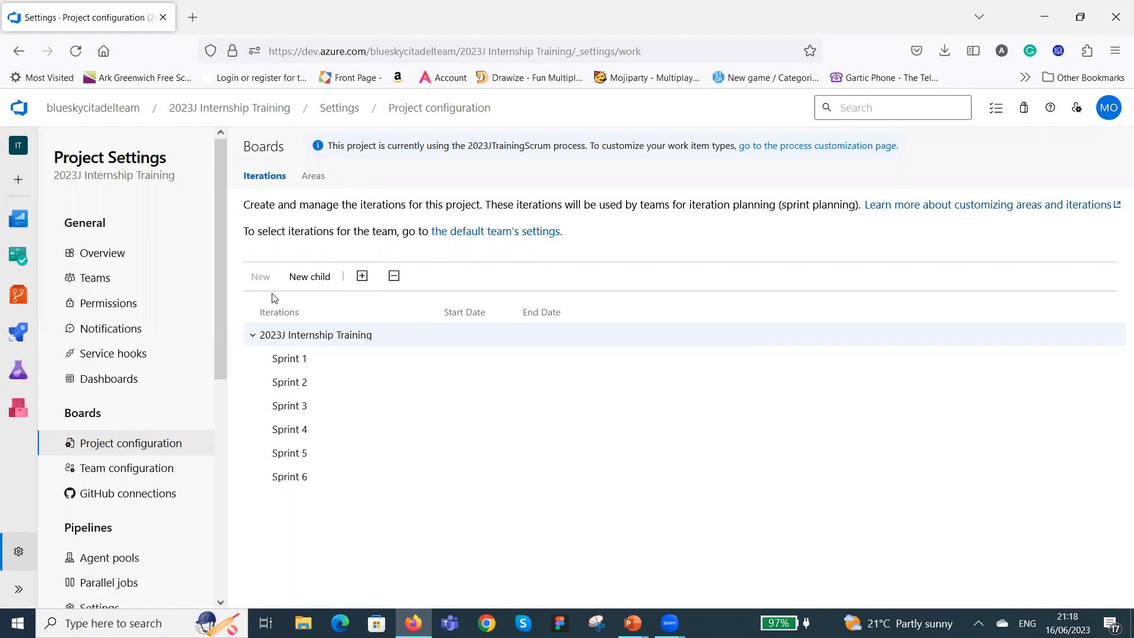
{"action": "left_click", "coordinate": [314, 179]}
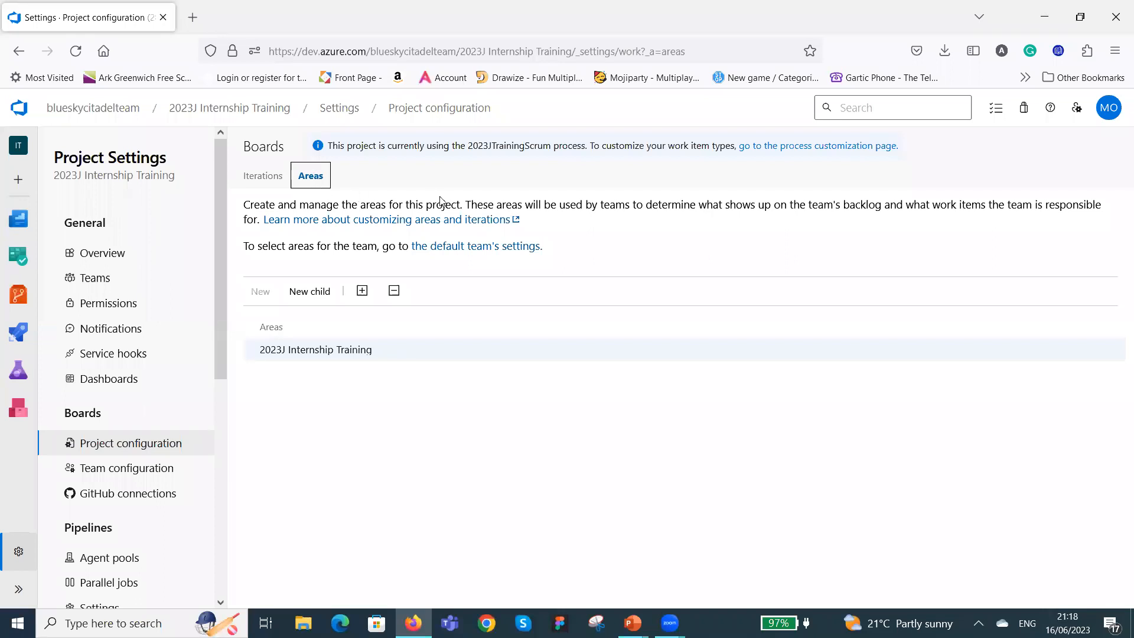
In the team configuration, enable the Epics backlog navigation level and add Saturday and Sunday as working days.
{"action": "left_click", "coordinate": [122, 471]}
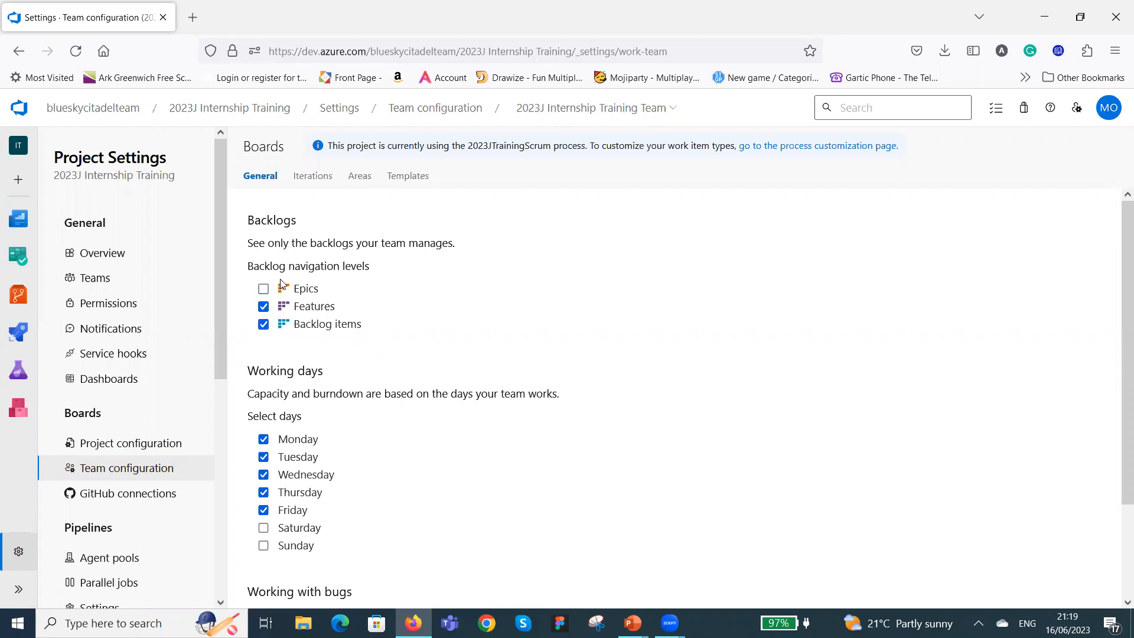
{"action": "left_click", "coordinate": [263, 288]}
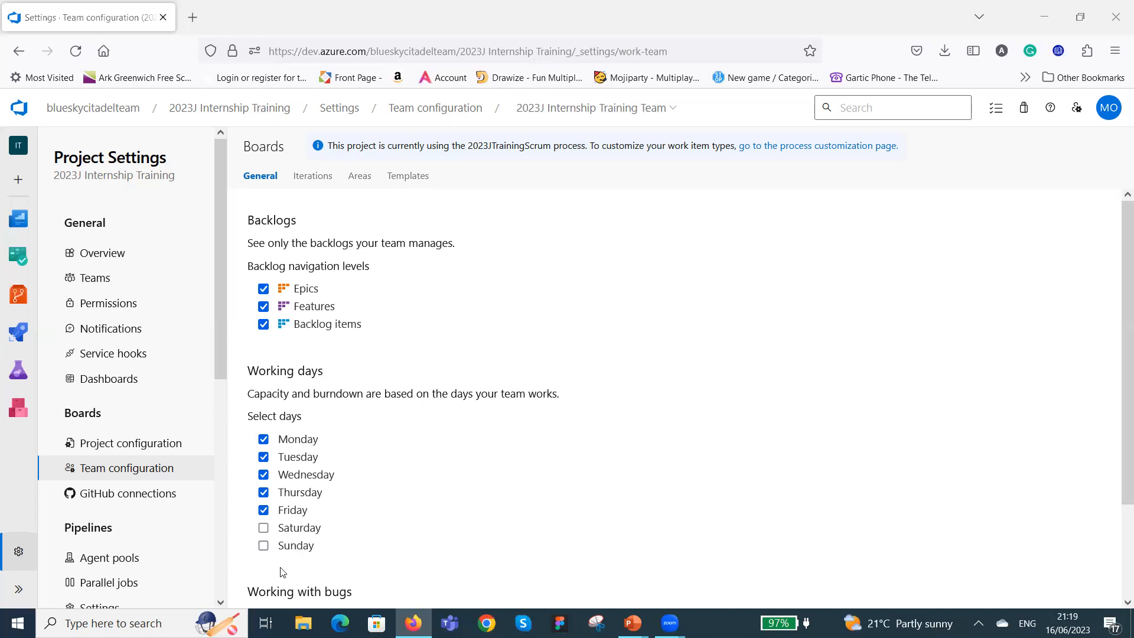
{"action": "left_click", "coordinate": [263, 529]}
{"action": "left_click", "coordinate": [263, 545]}
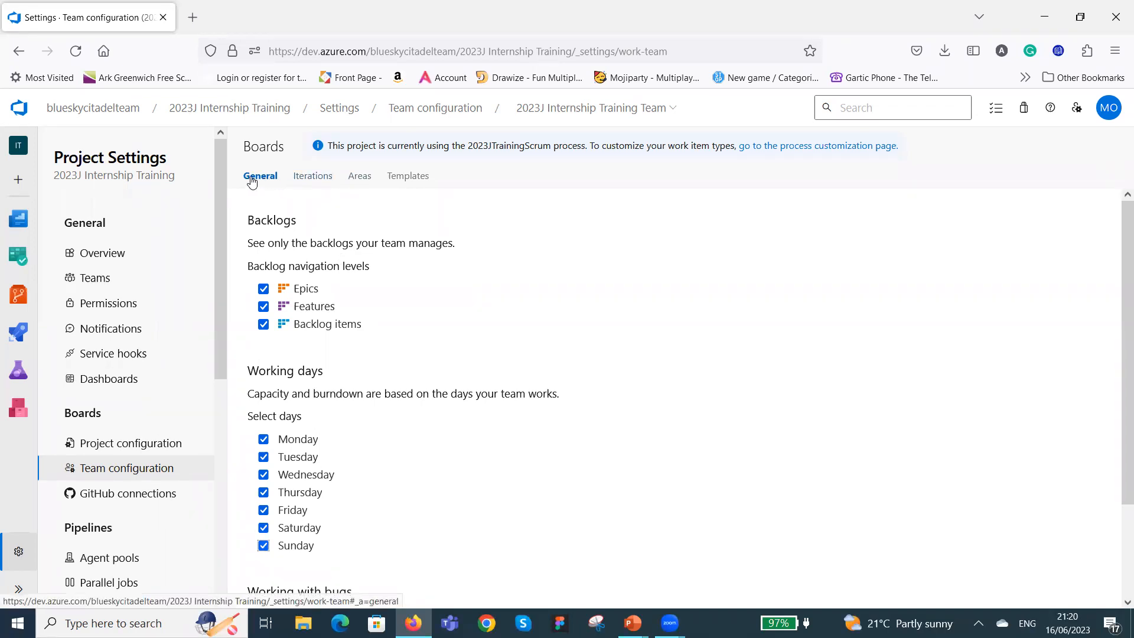
Open the iteration settings of the 2023J Internship Training team.
{"action": "left_click", "coordinate": [316, 181]}
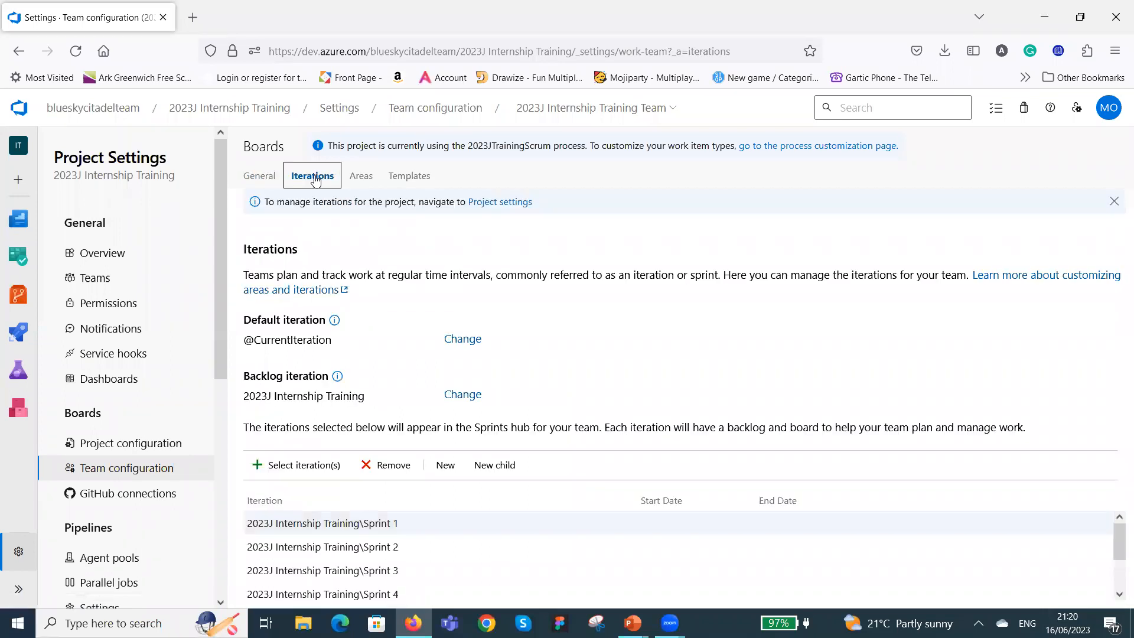
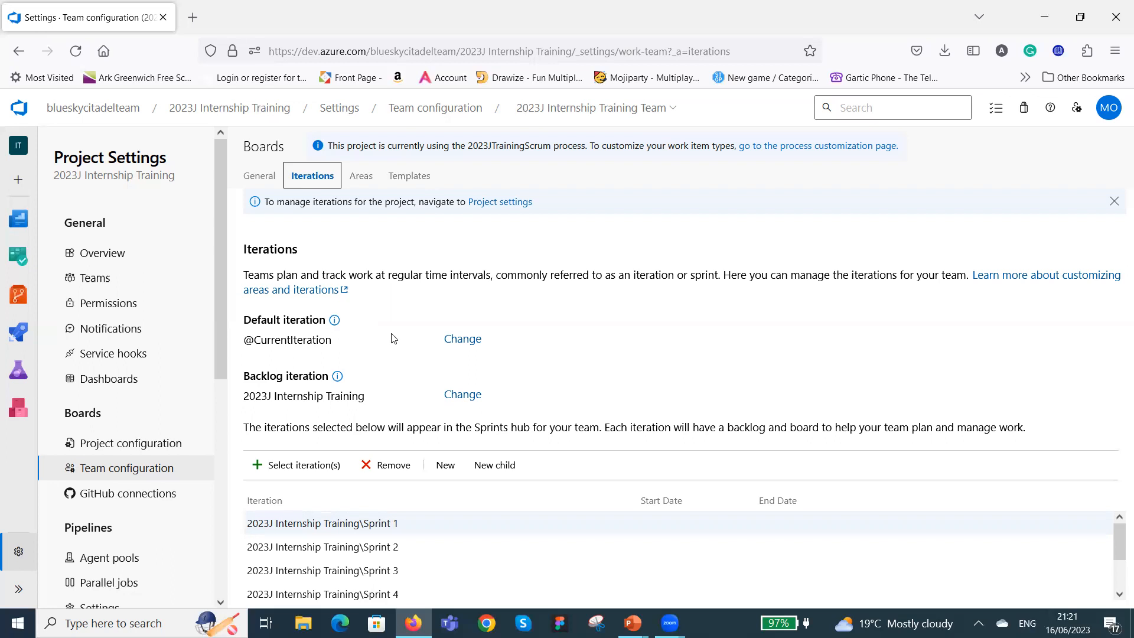
Set the team's default iteration to 2023J Internship Training.
{"action": "left_click", "coordinate": [462, 341]}
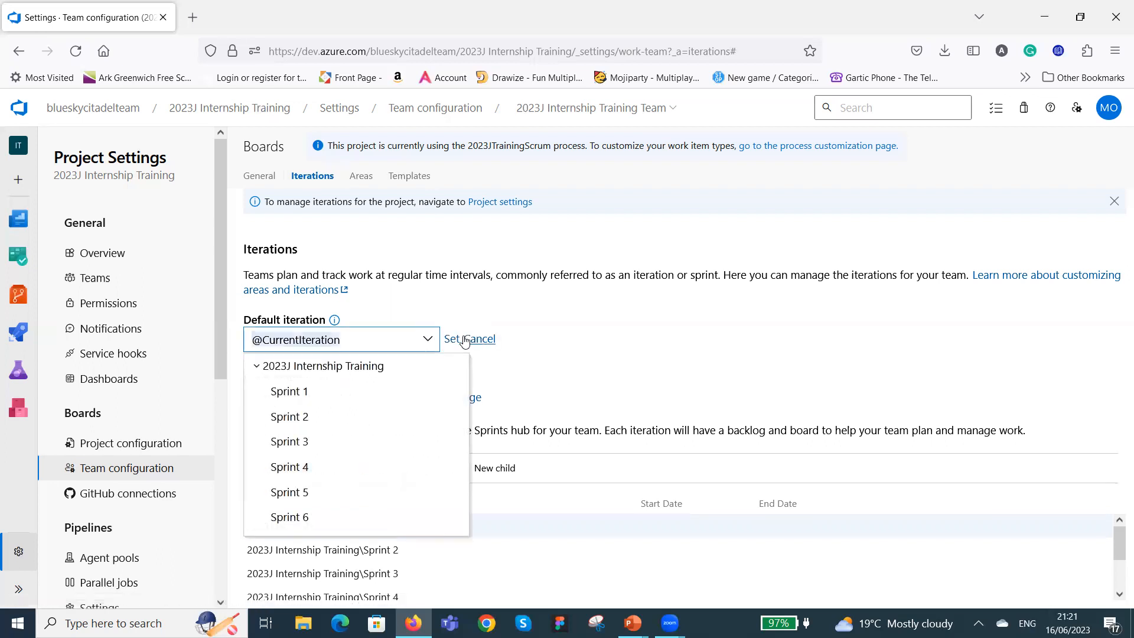
{"action": "left_click", "coordinate": [352, 367]}
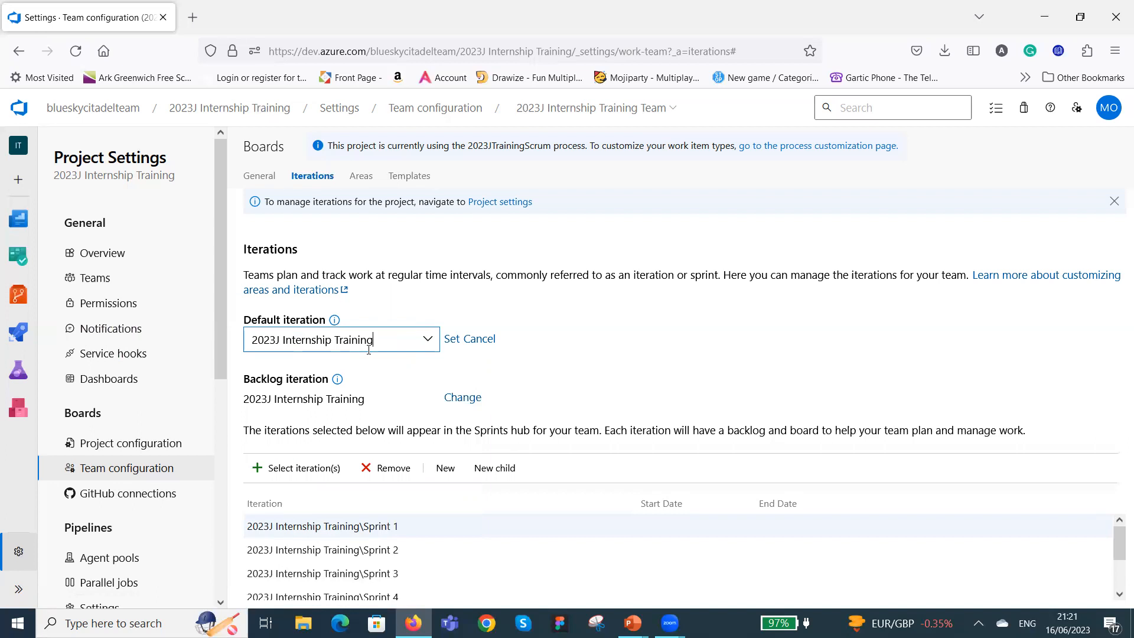
{"action": "left_click", "coordinate": [452, 341]}
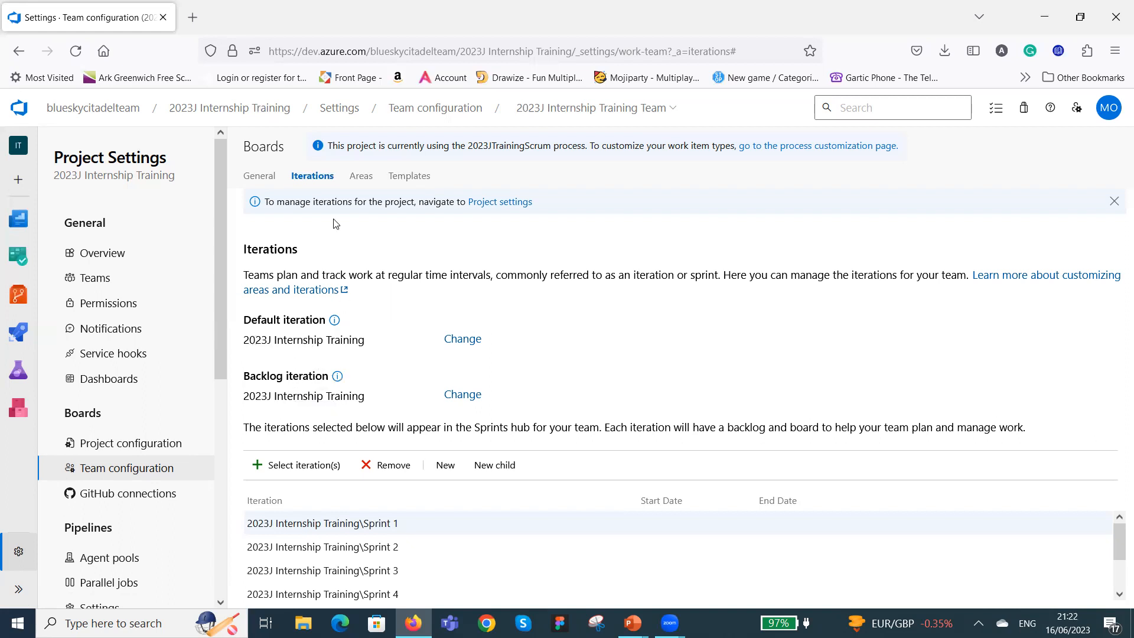
Review the team's areas, Task and Product Backlog Item templates, iterations, and general settings for backlogs, working days and bugs.
{"action": "left_click", "coordinate": [367, 178]}
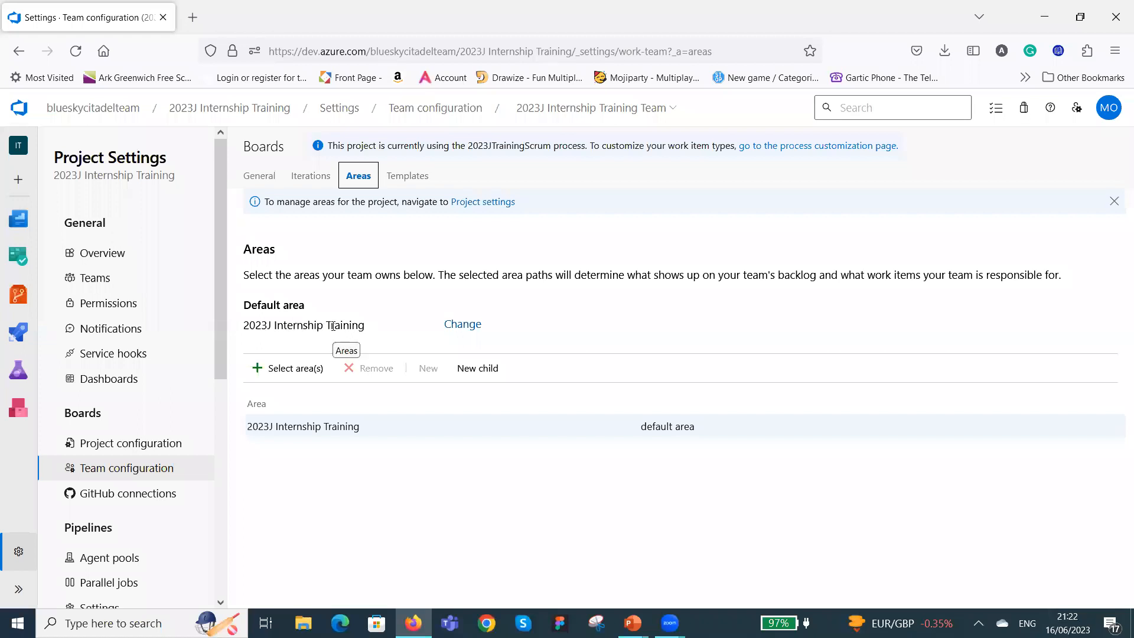
{"action": "left_click", "coordinate": [417, 176]}
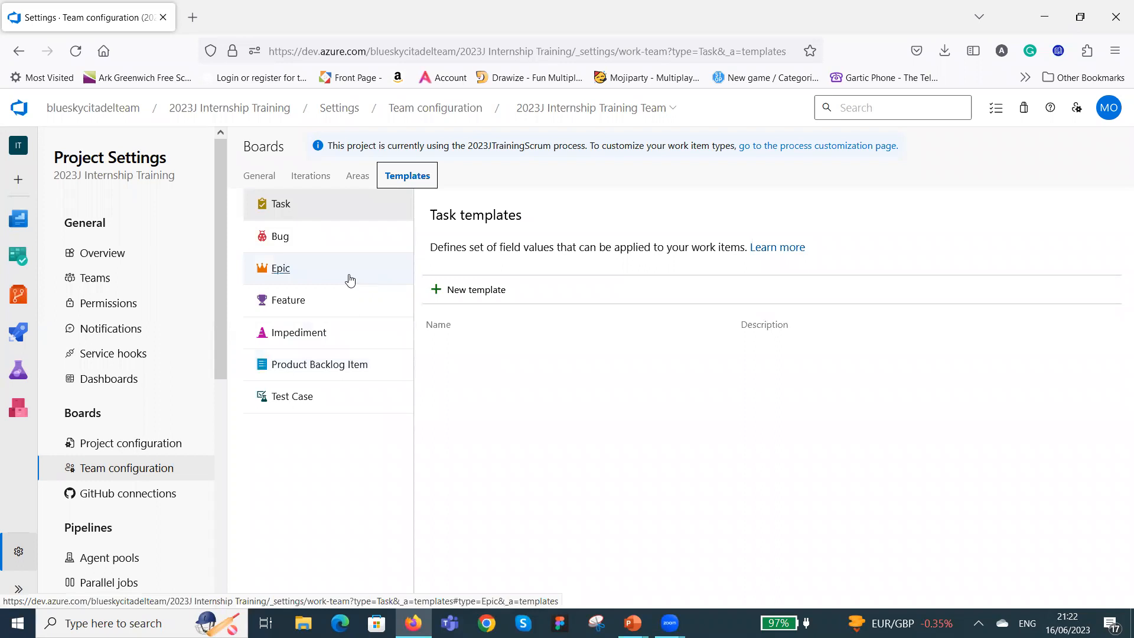
{"action": "left_click", "coordinate": [314, 367]}
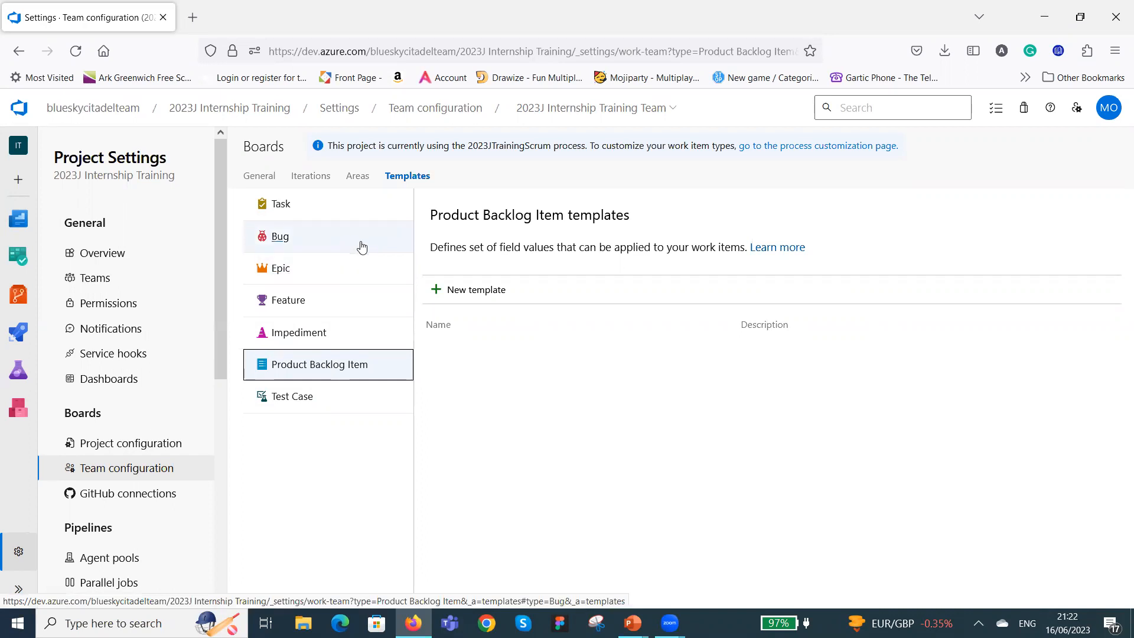
{"action": "left_click", "coordinate": [356, 178]}
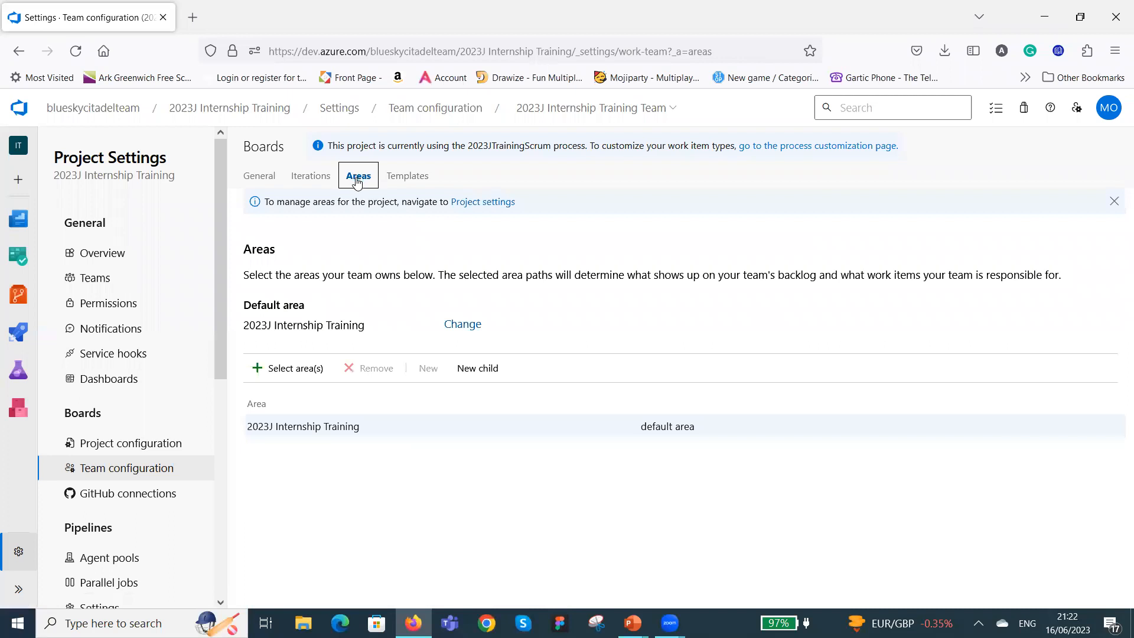
{"action": "left_click", "coordinate": [317, 183]}
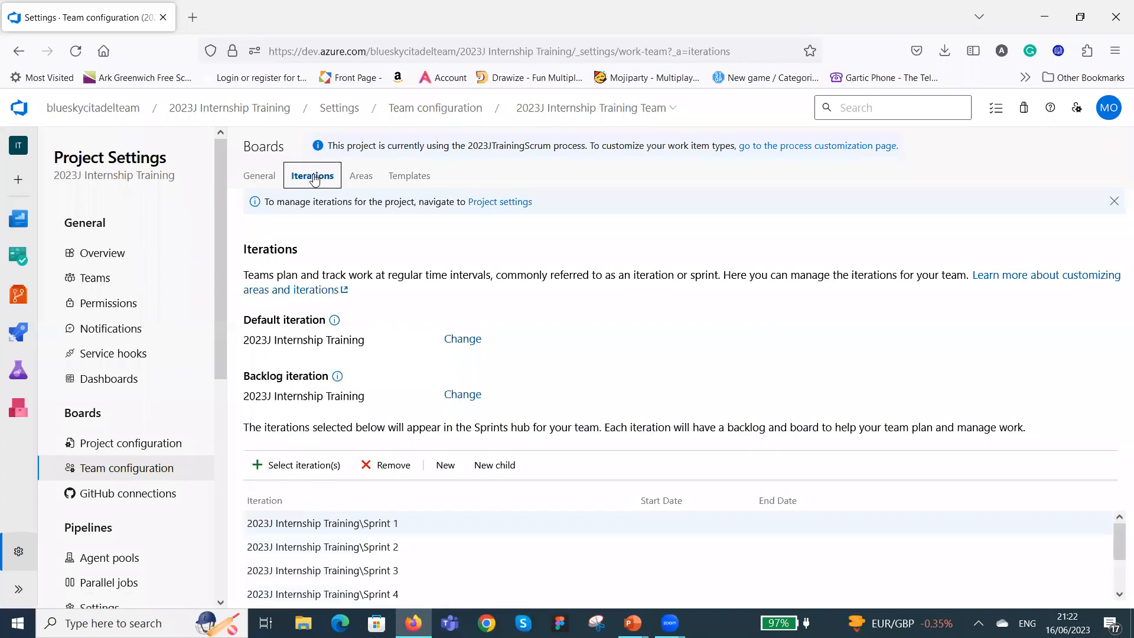
{"action": "left_click", "coordinate": [264, 178]}
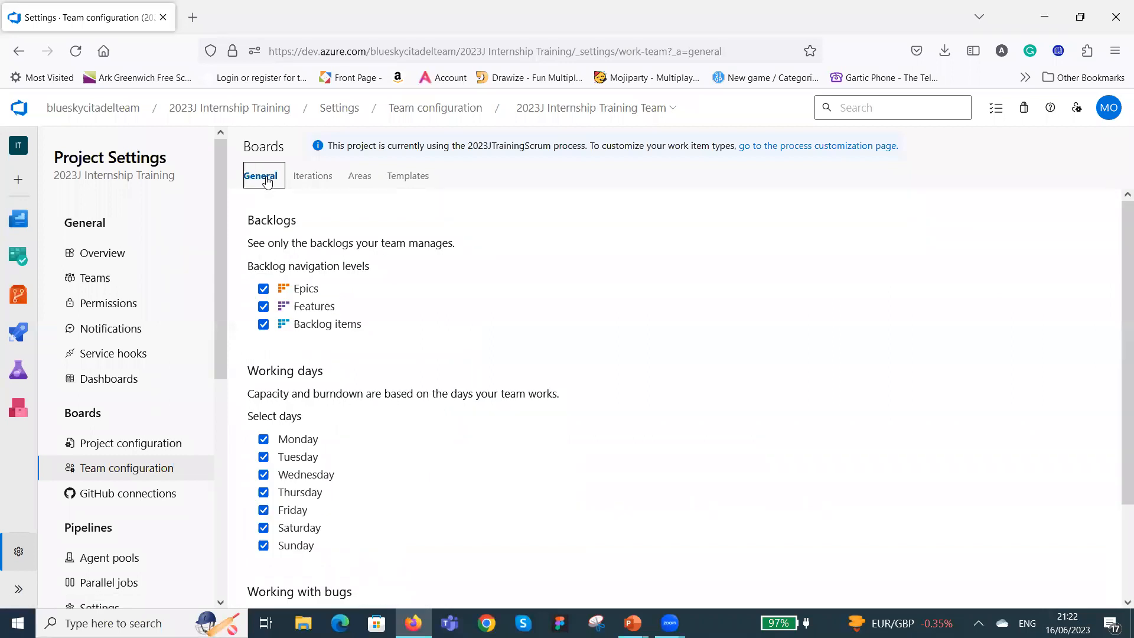
{"action": "scroll", "coordinate": [440, 278], "scroll_direction": "down", "scroll_amount": 2}
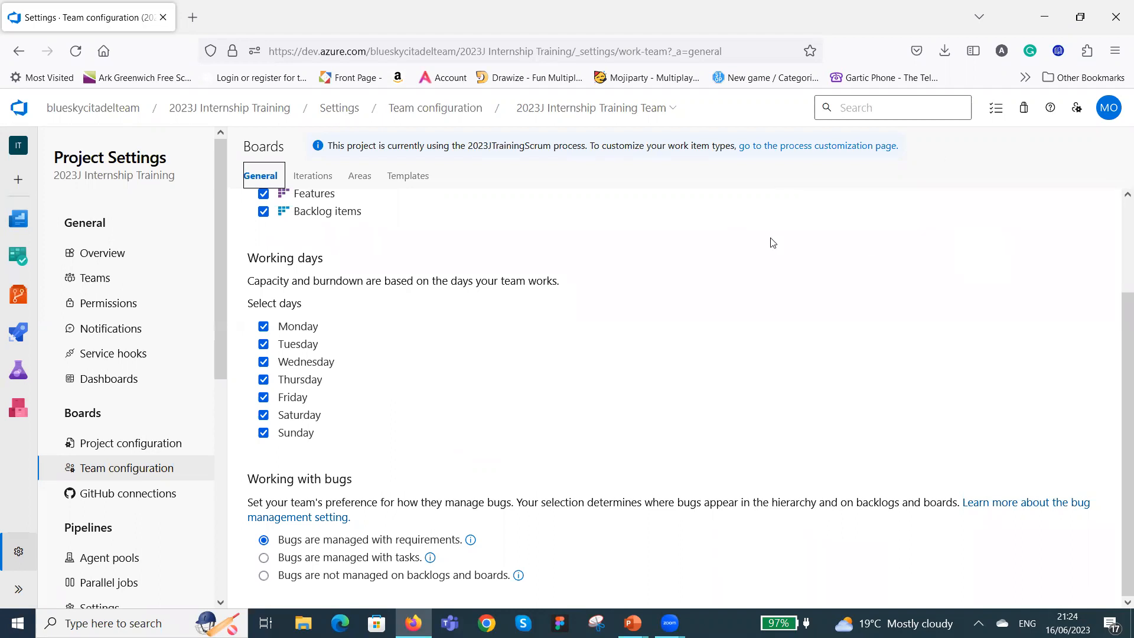
{"action": "left_click", "coordinate": [475, 219]}
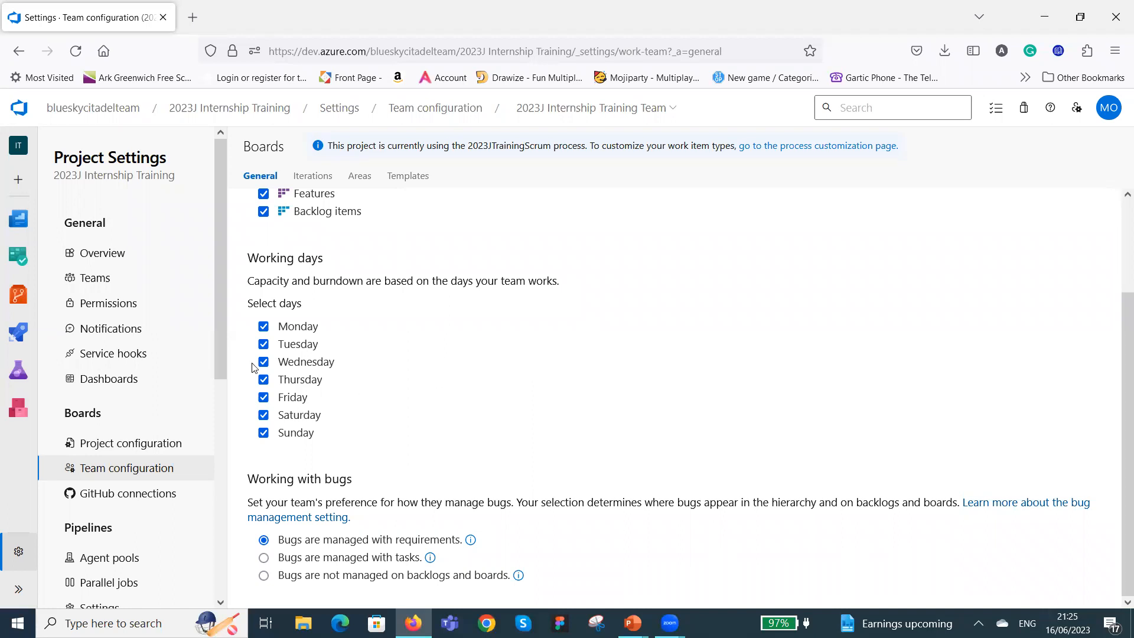
From the project overview, open the 2023JTrainingScrum process and go to the layout of its Product Backlog Item type.
{"action": "left_click", "coordinate": [112, 260]}
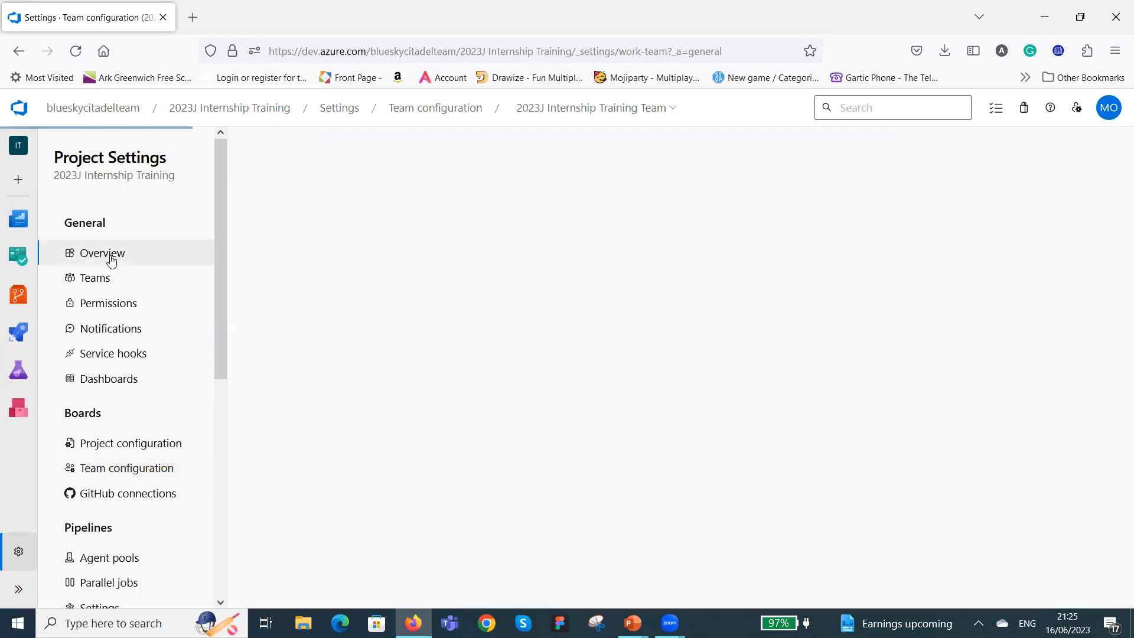
{"action": "left_click", "coordinate": [114, 260]}
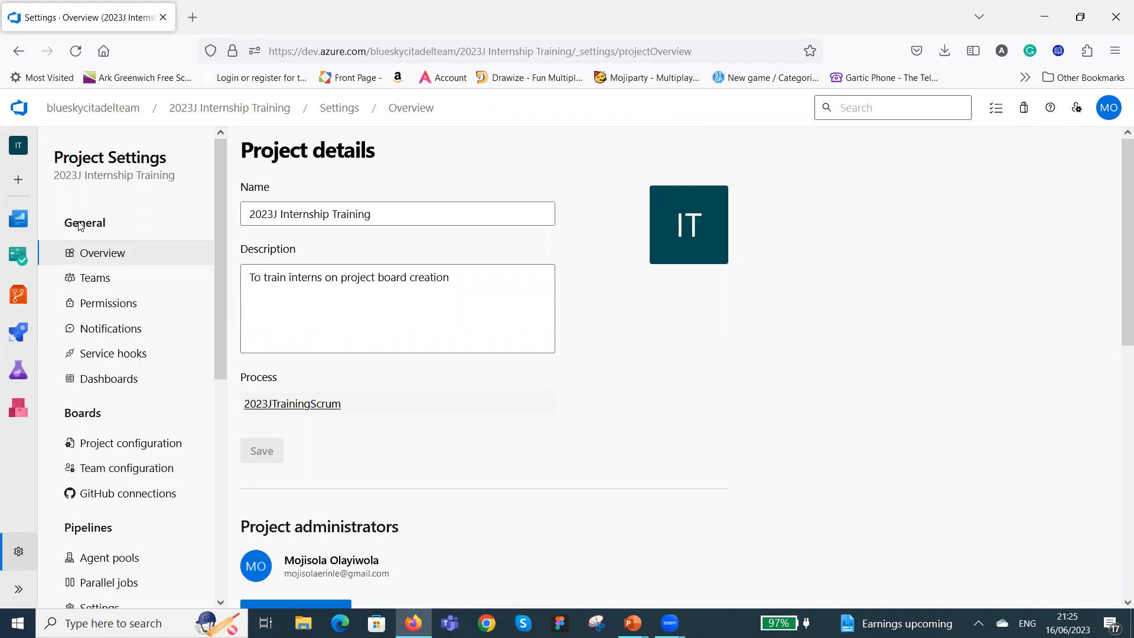
{"action": "left_click", "coordinate": [104, 250]}
{"action": "left_click", "coordinate": [139, 468]}
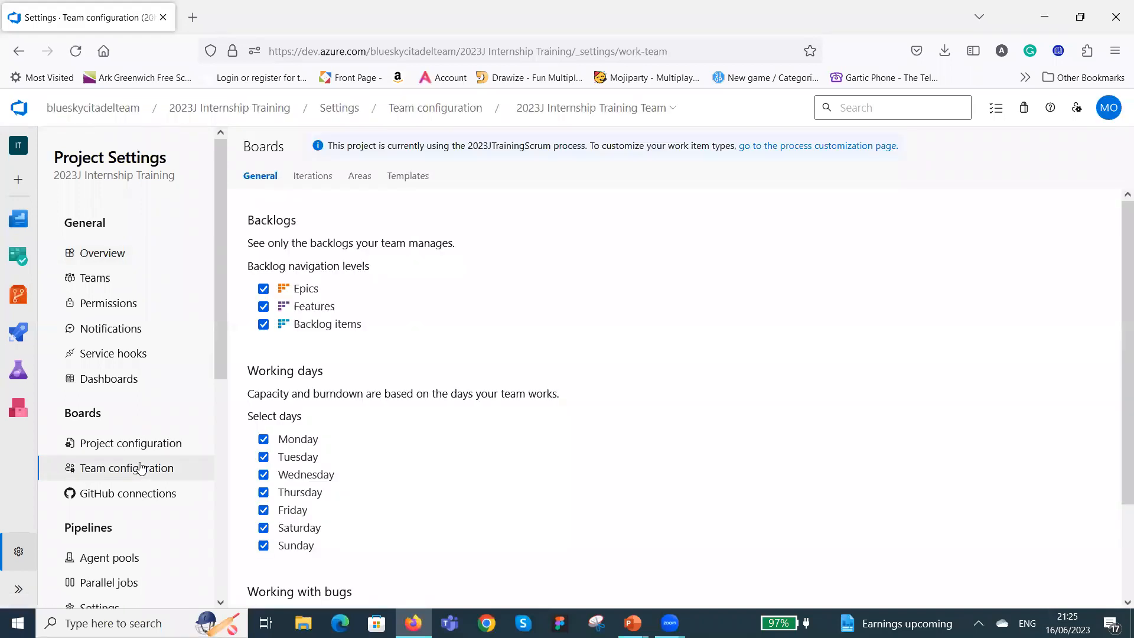
{"action": "left_click", "coordinate": [117, 255]}
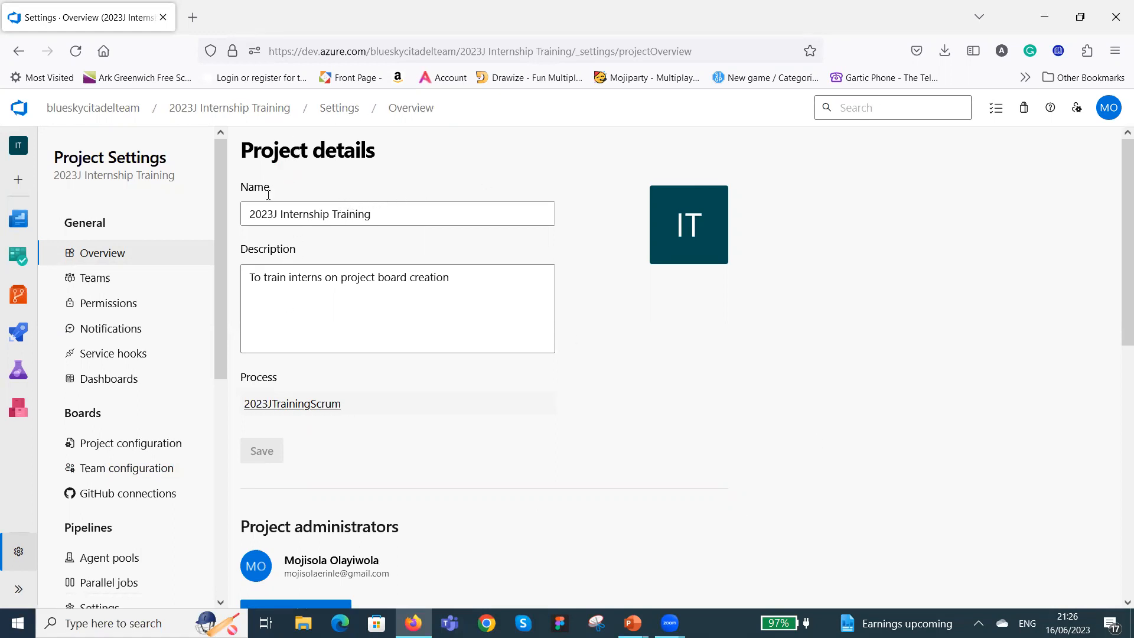
{"action": "left_click", "coordinate": [286, 406]}
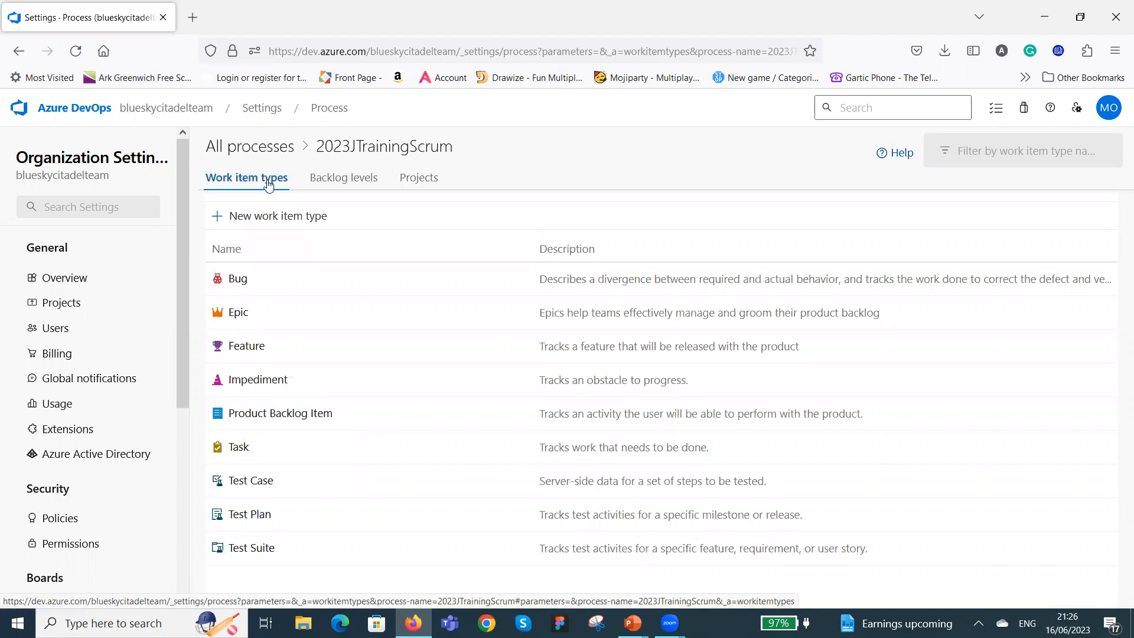
{"action": "left_click", "coordinate": [278, 415]}
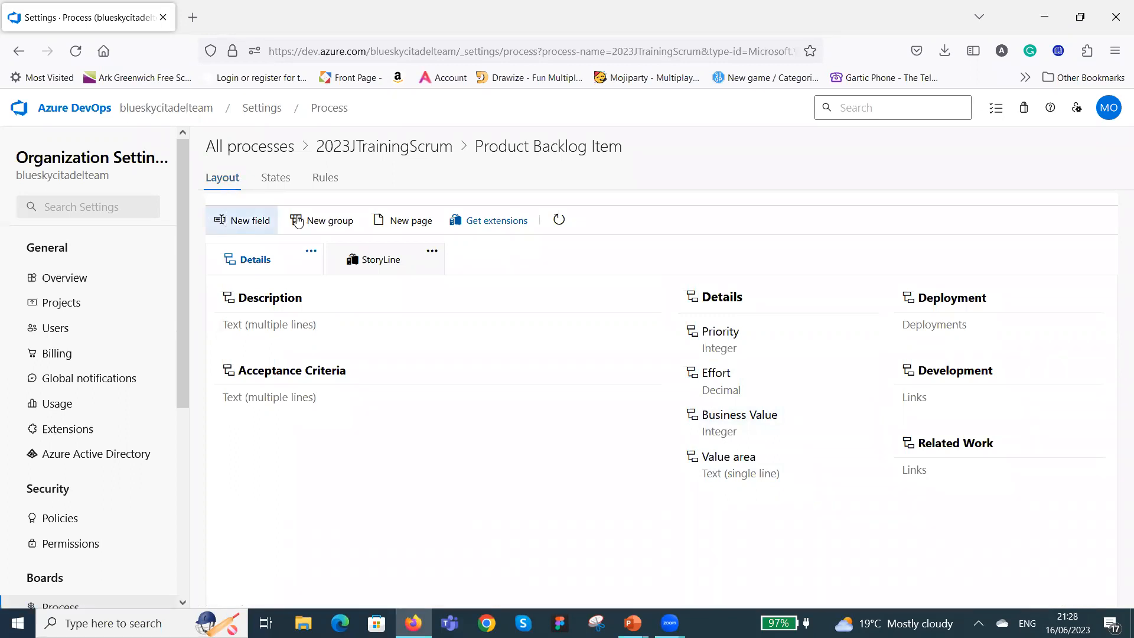
Start creating a new field for the Product Backlog Item and name it Data Analyst.
{"action": "left_click", "coordinate": [245, 223]}
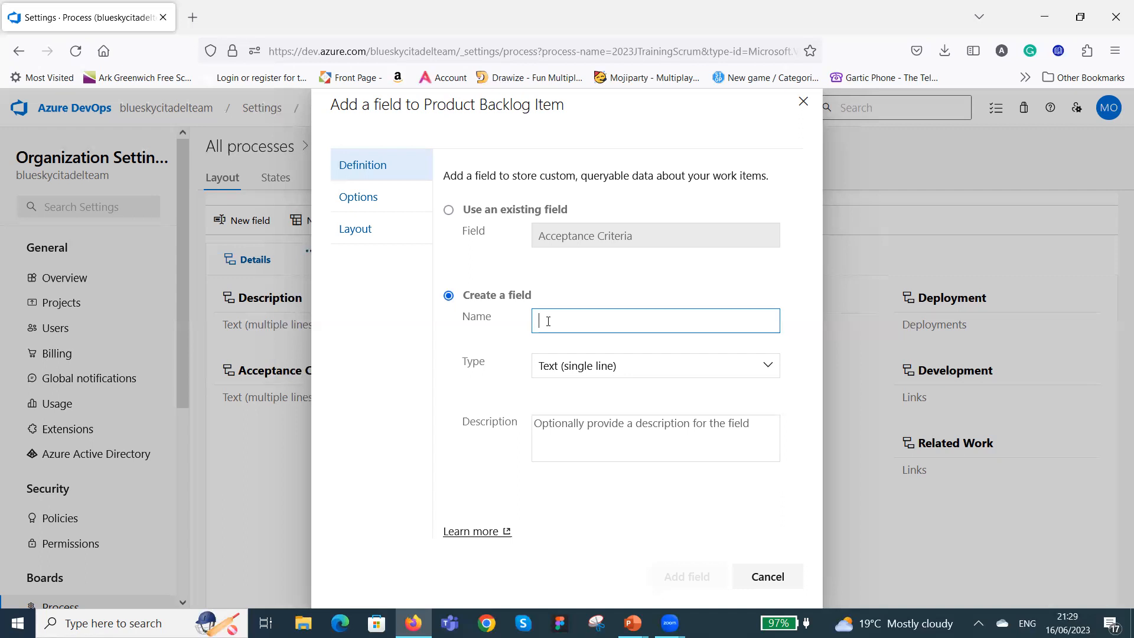
{"action": "type", "text": "Data"}
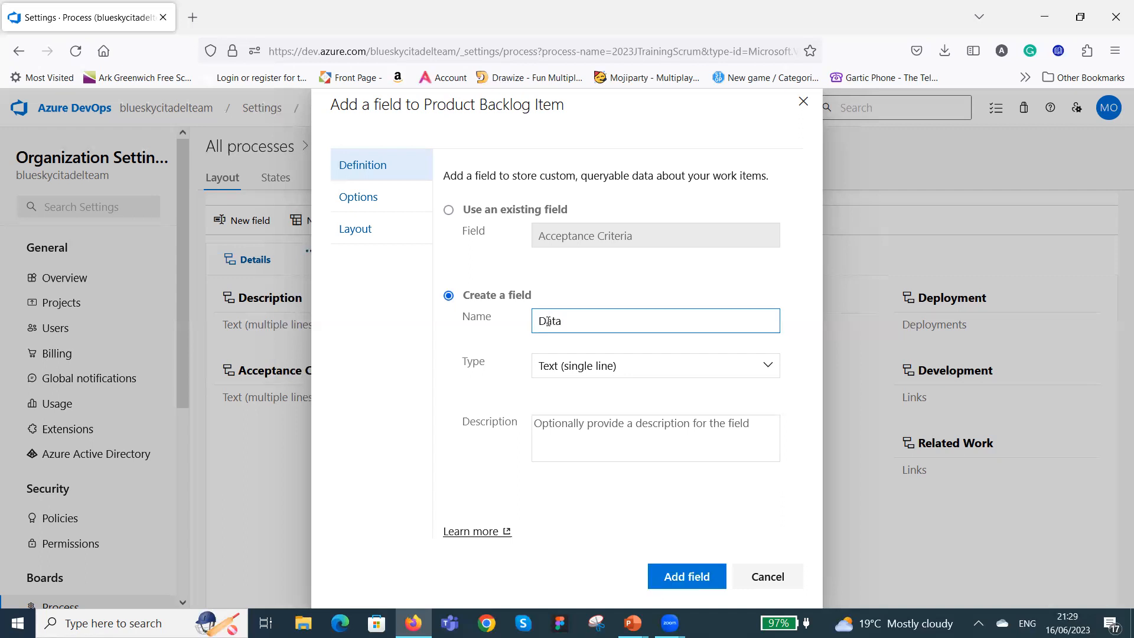
{"action": "type", "text": " nalys"}
{"action": "left_click", "coordinate": [655, 357]}
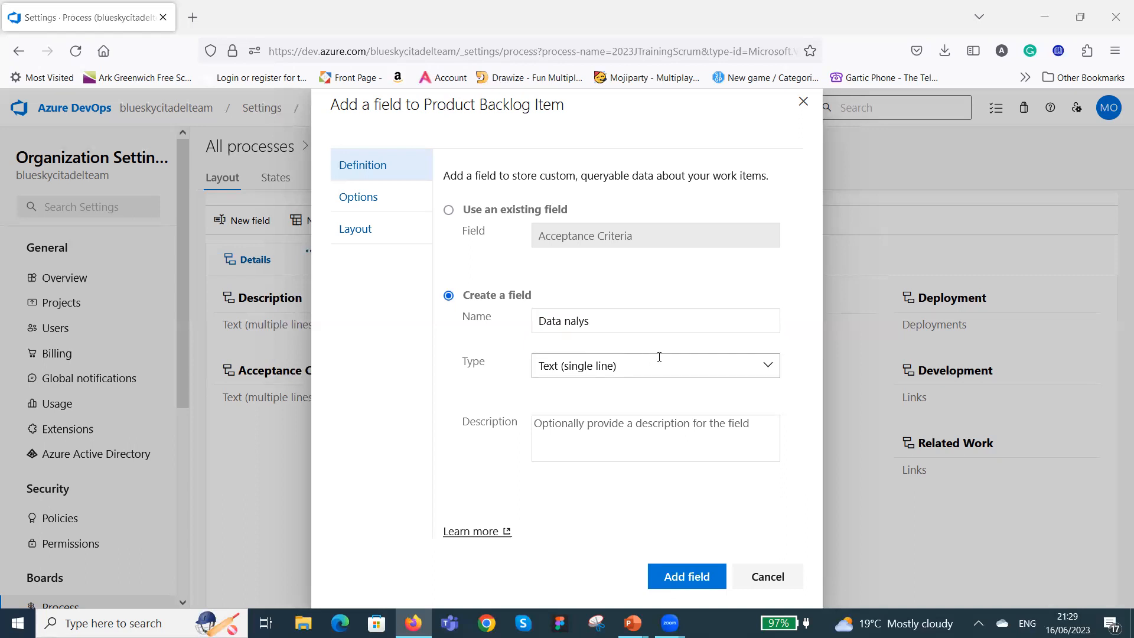
{"action": "left_click", "coordinate": [600, 322]}
{"action": "key", "text": "BackSpace"}
{"action": "key", "text": "BackSpace"}
{"action": "key", "text": "BackSpace"}
{"action": "key", "text": "BackSpace"}
{"action": "key", "text": "BackSpace"}
{"action": "type", "text": "Analyst"}
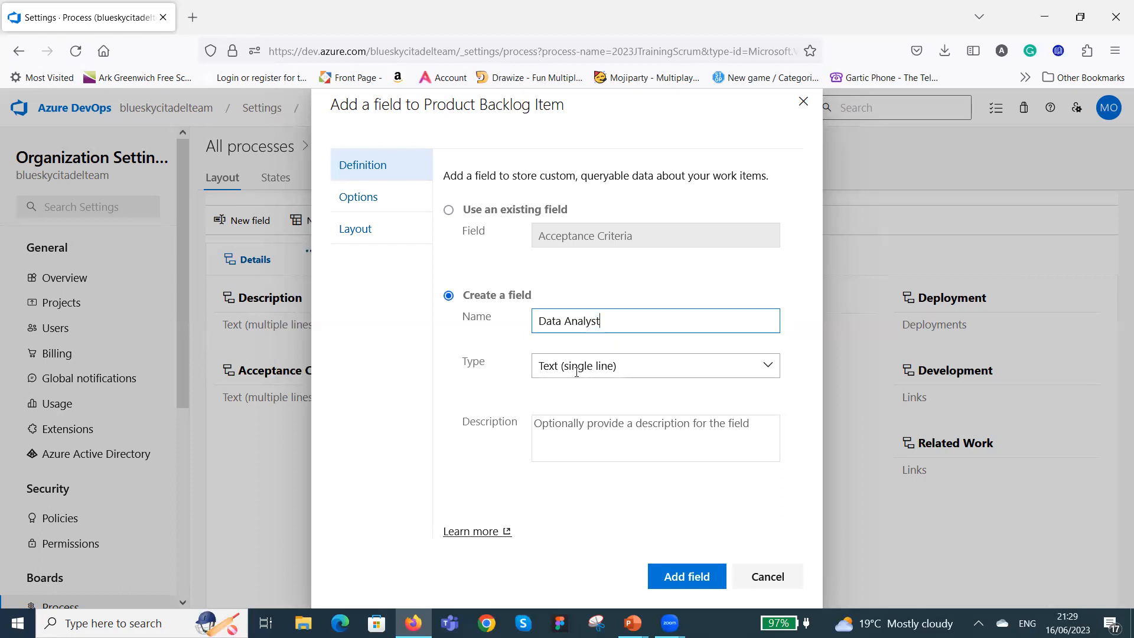
Give the new field the Identity type and the description "To identify team member", and add it to the layout.
{"action": "left_click", "coordinate": [765, 367]}
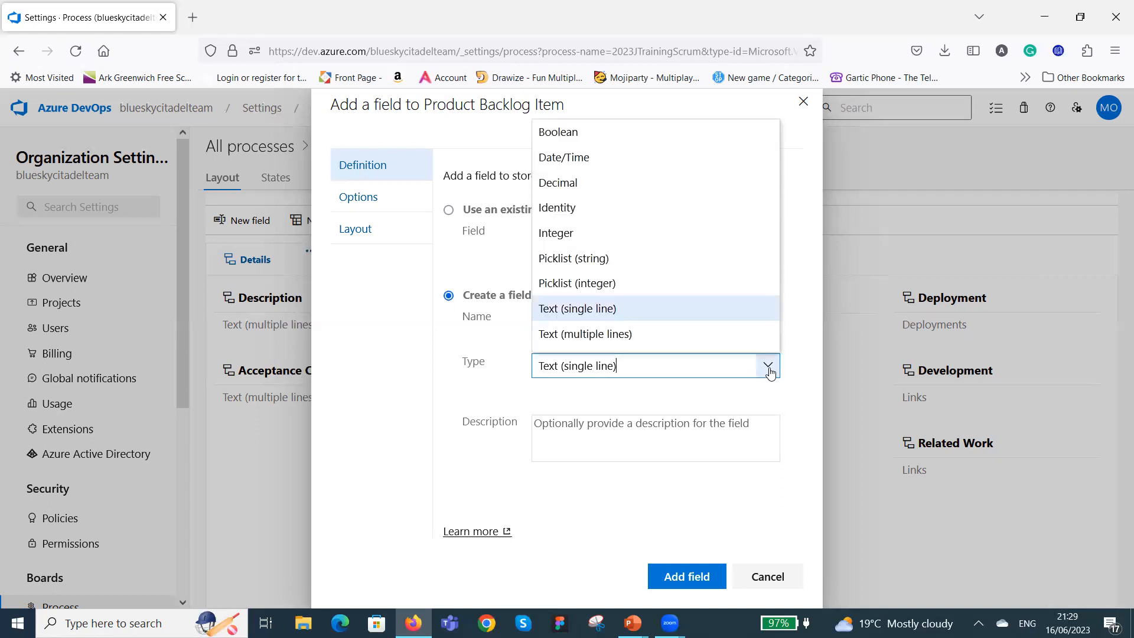
{"action": "left_click", "coordinate": [600, 211]}
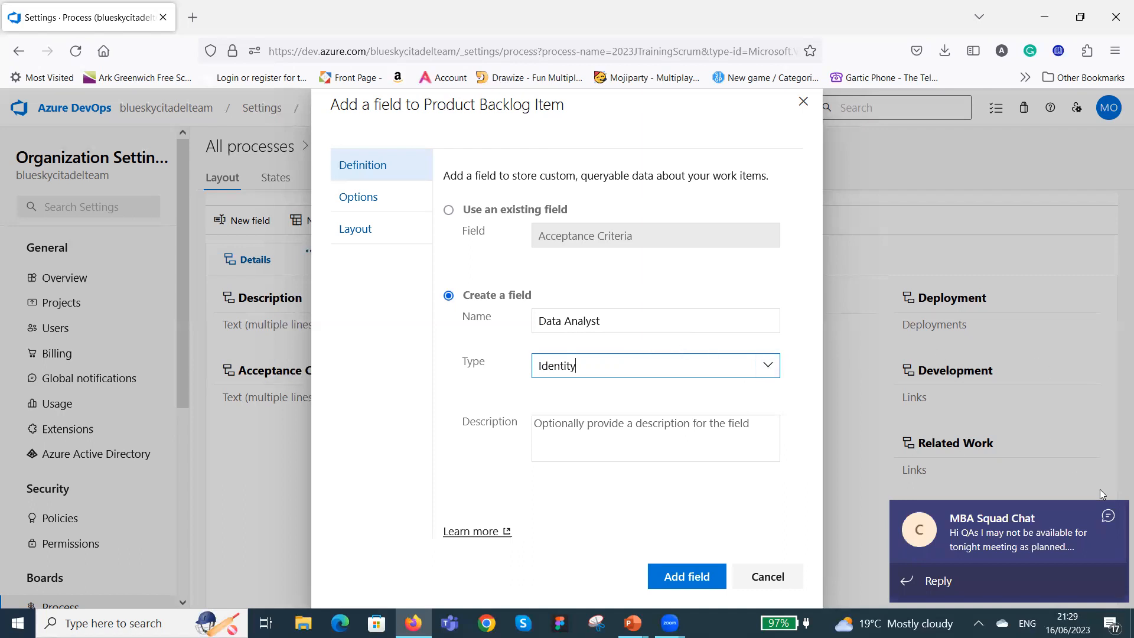
{"action": "left_click", "coordinate": [1113, 514]}
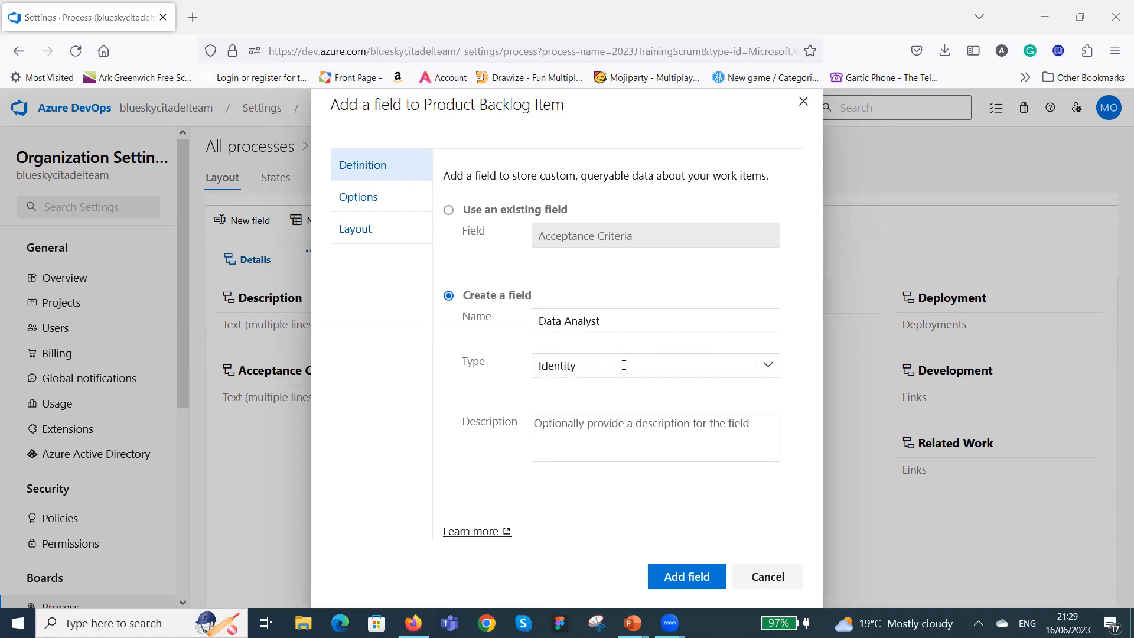
{"action": "left_click", "coordinate": [616, 423]}
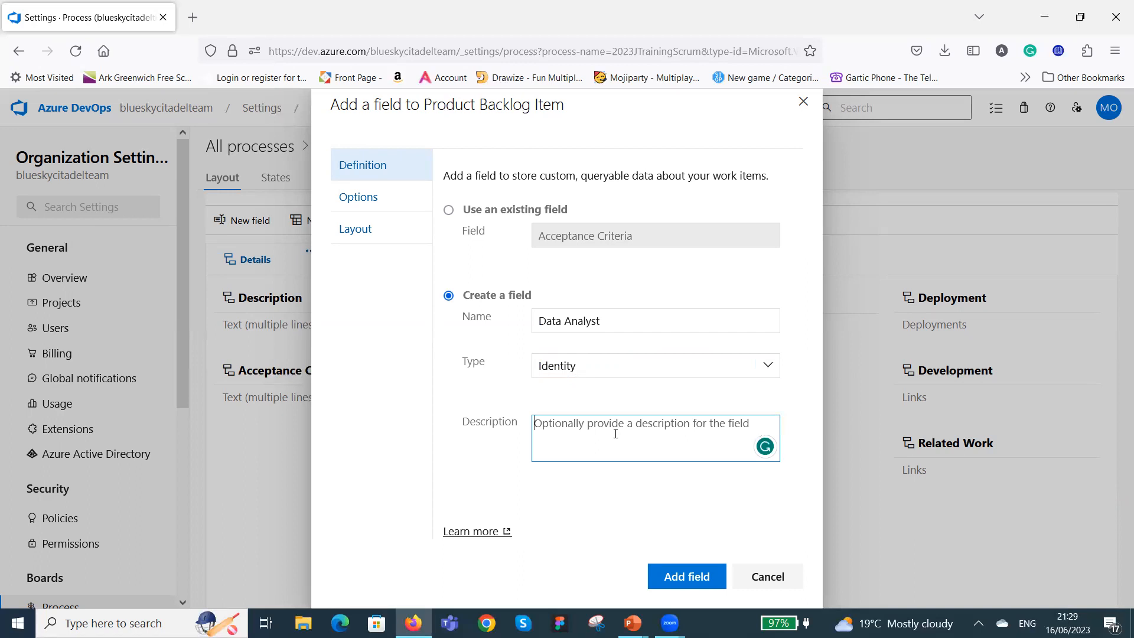
{"action": "type", "text": "To ident"}
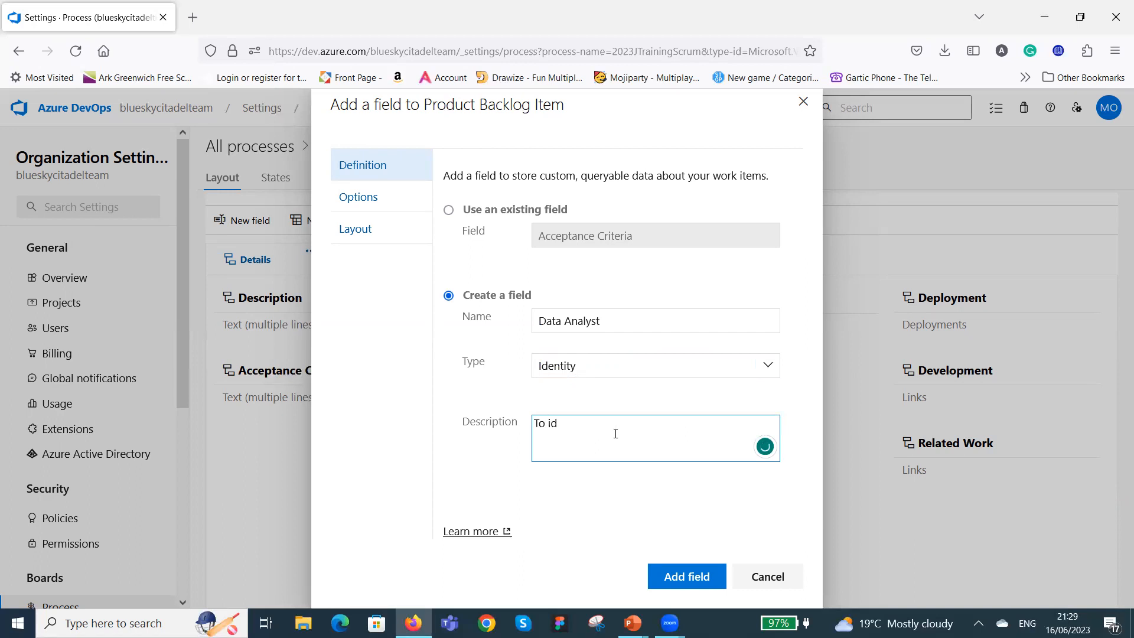
{"action": "type", "text": "ify team member"}
{"action": "left_click", "coordinate": [683, 579]}
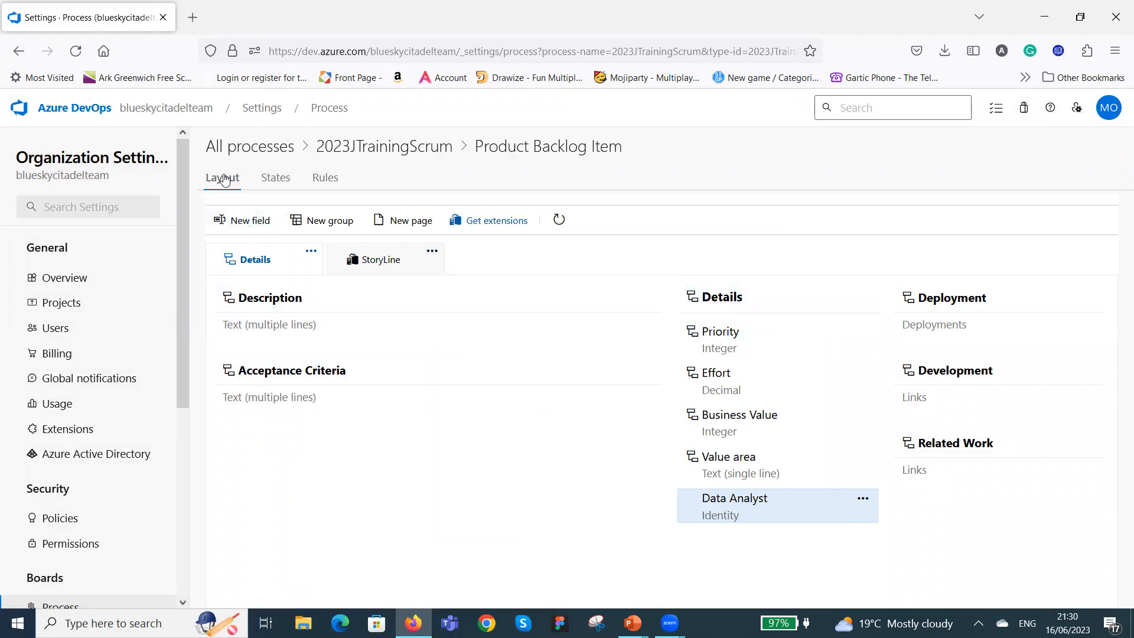
Leave the layout without adding another field and open the workflow states of the Product Backlog Item.
{"action": "left_click", "coordinate": [250, 220]}
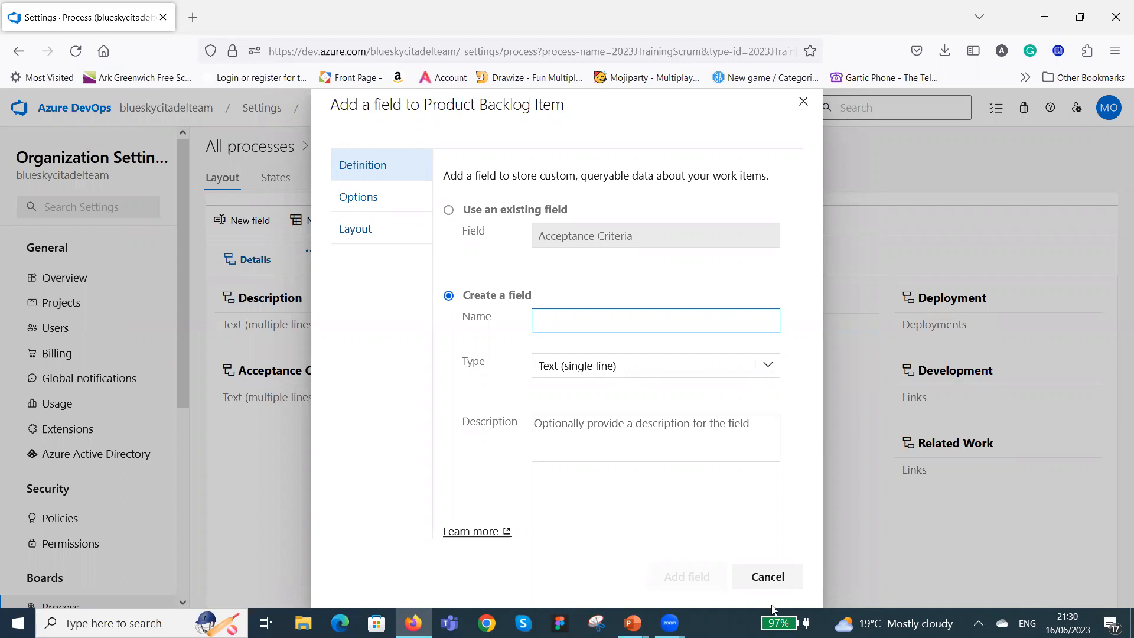
{"action": "left_click", "coordinate": [777, 580]}
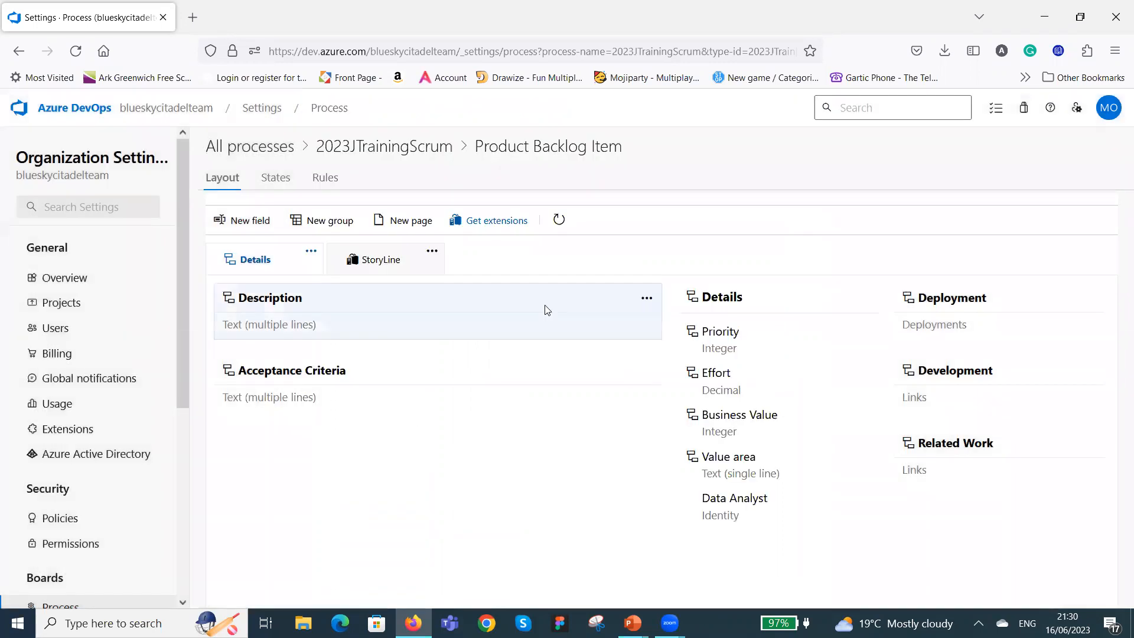
{"action": "left_click", "coordinate": [275, 180]}
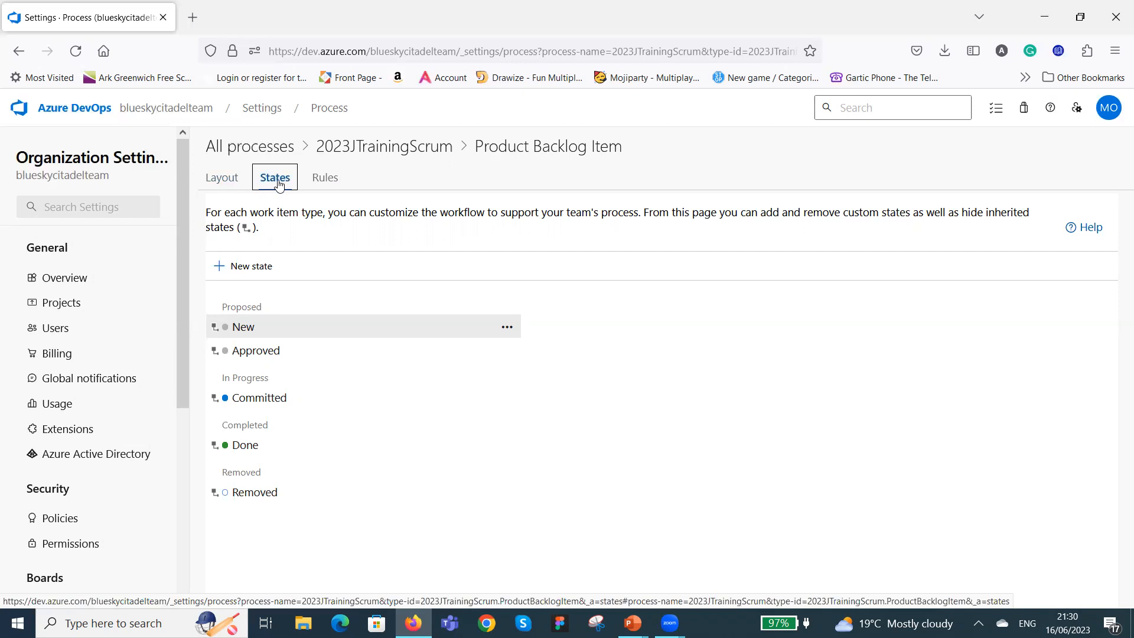
{"action": "left_click", "coordinate": [224, 180]}
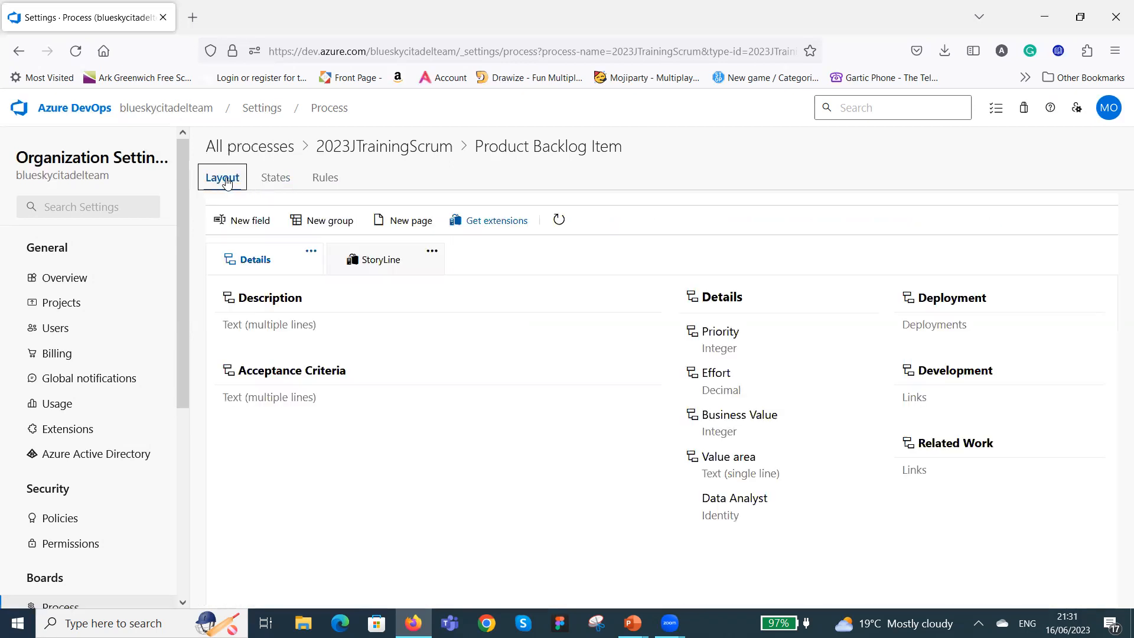
{"action": "left_click", "coordinate": [281, 181]}
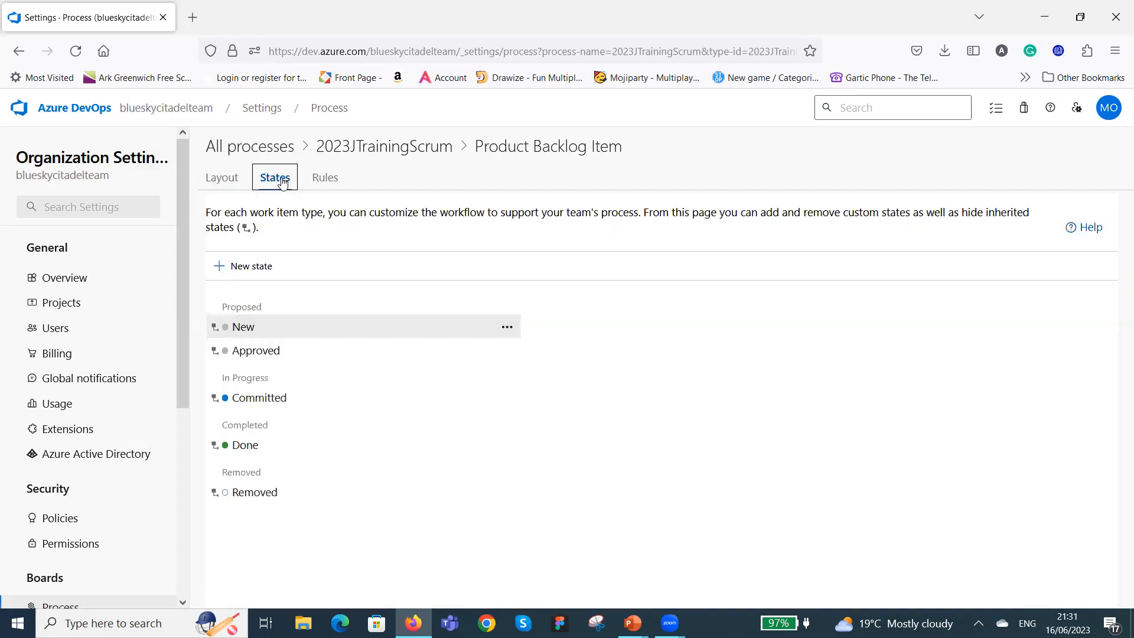
Add a workflow state named In BA to the Product Backlog Item in the Proposed category.
{"action": "left_click", "coordinate": [257, 269]}
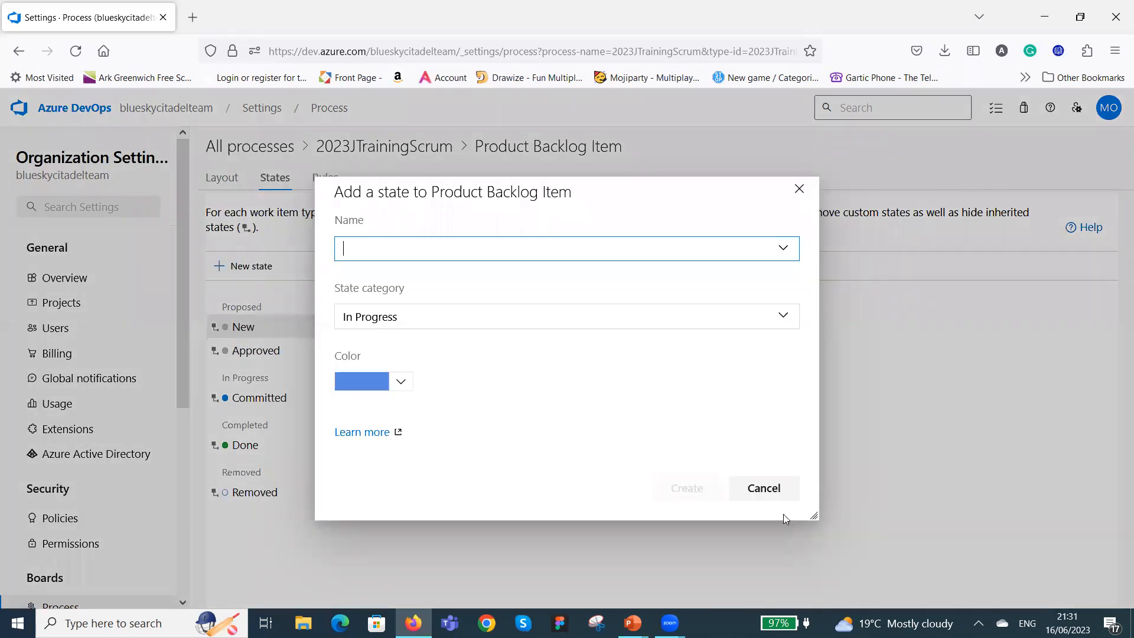
{"action": "left_click", "coordinate": [775, 492]}
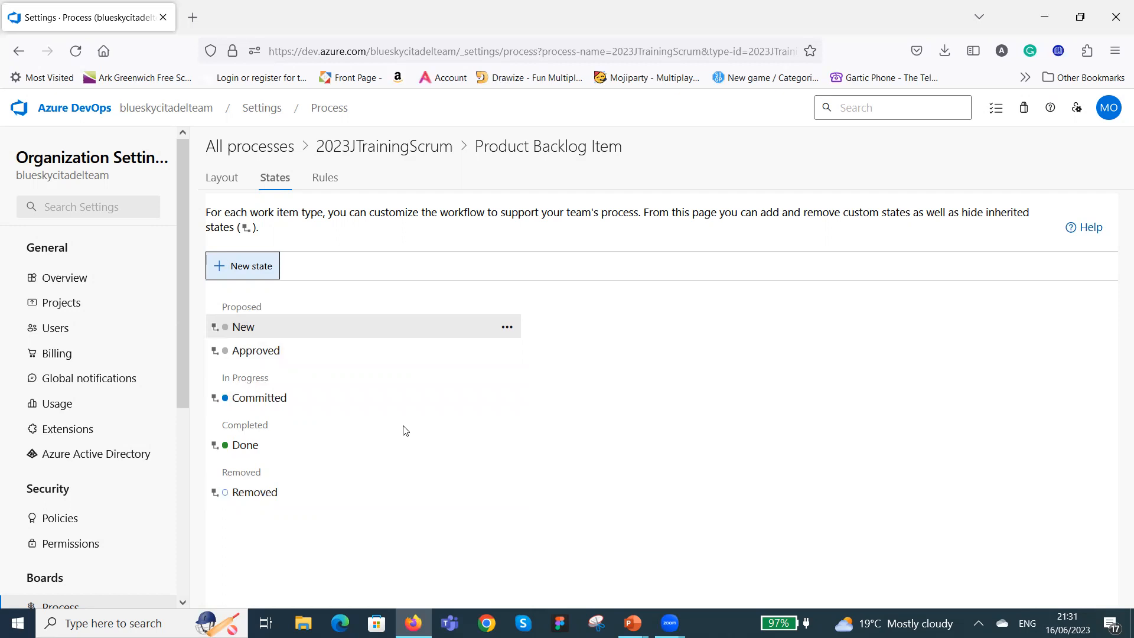
{"action": "left_click", "coordinate": [250, 266]}
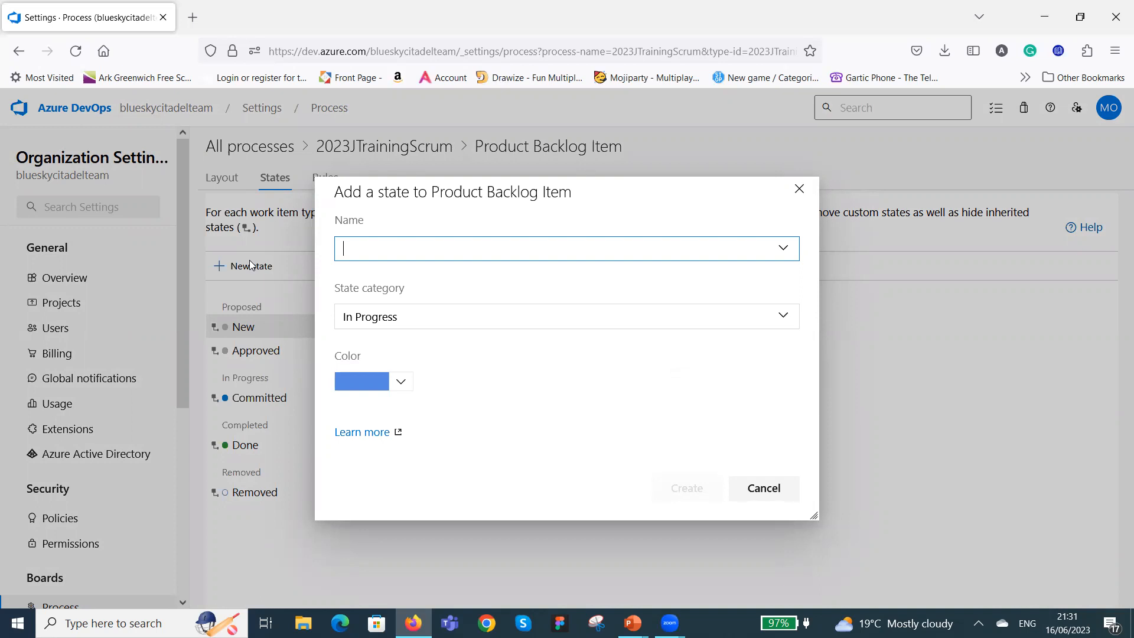
{"action": "type", "text": "In Planning"}
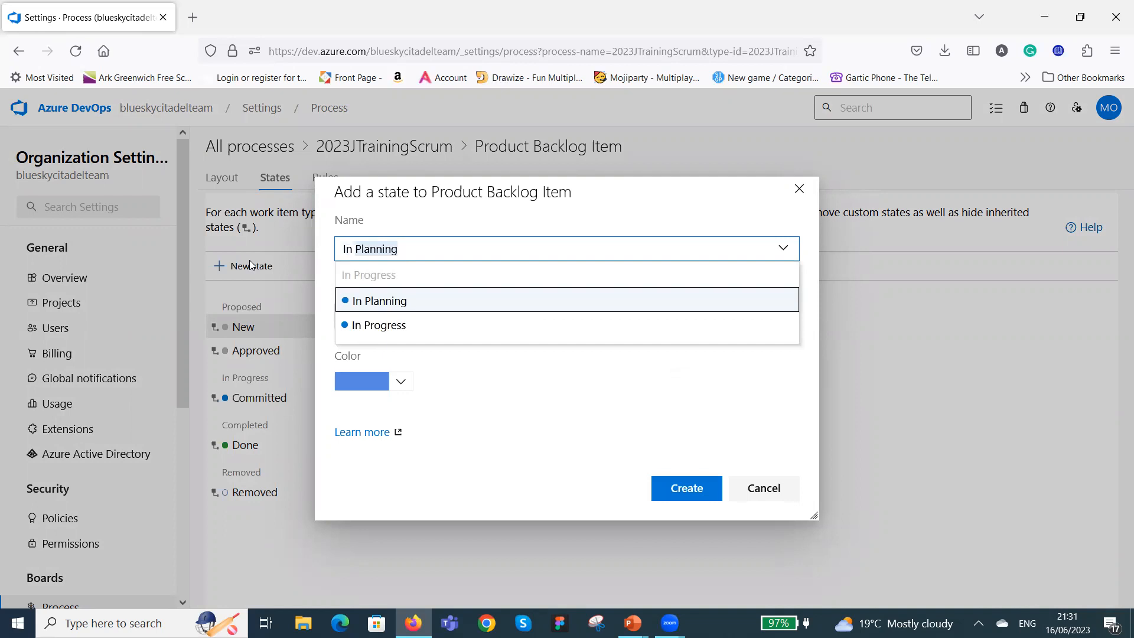
{"action": "key", "text": "ctrl+BackSpace"}
{"action": "type", "text": "BA"}
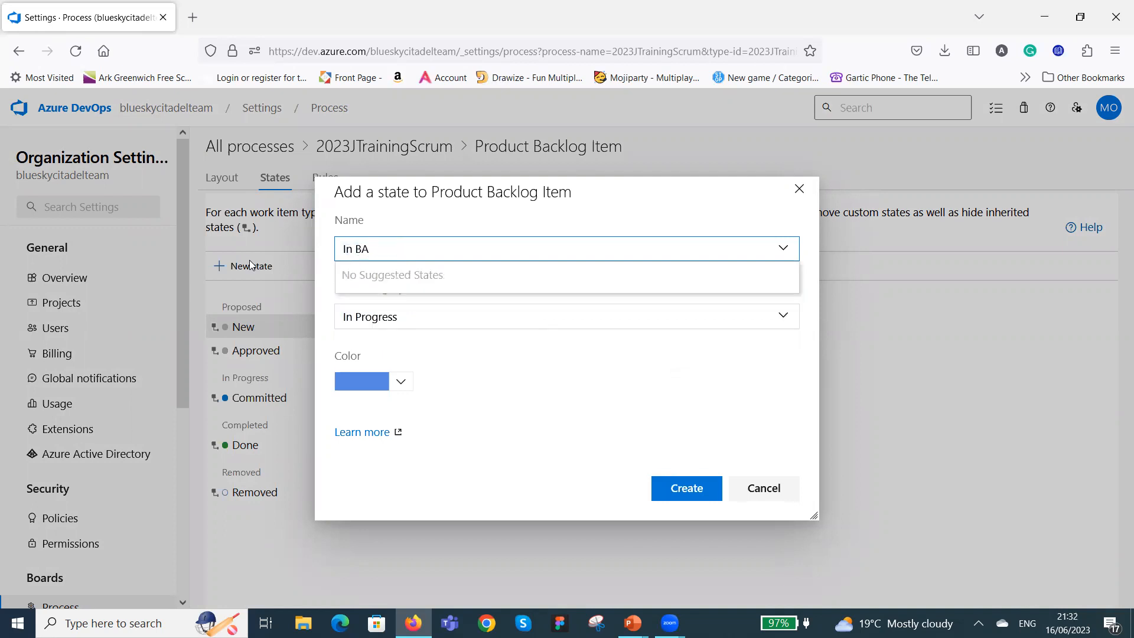
{"action": "left_click", "coordinate": [595, 354]}
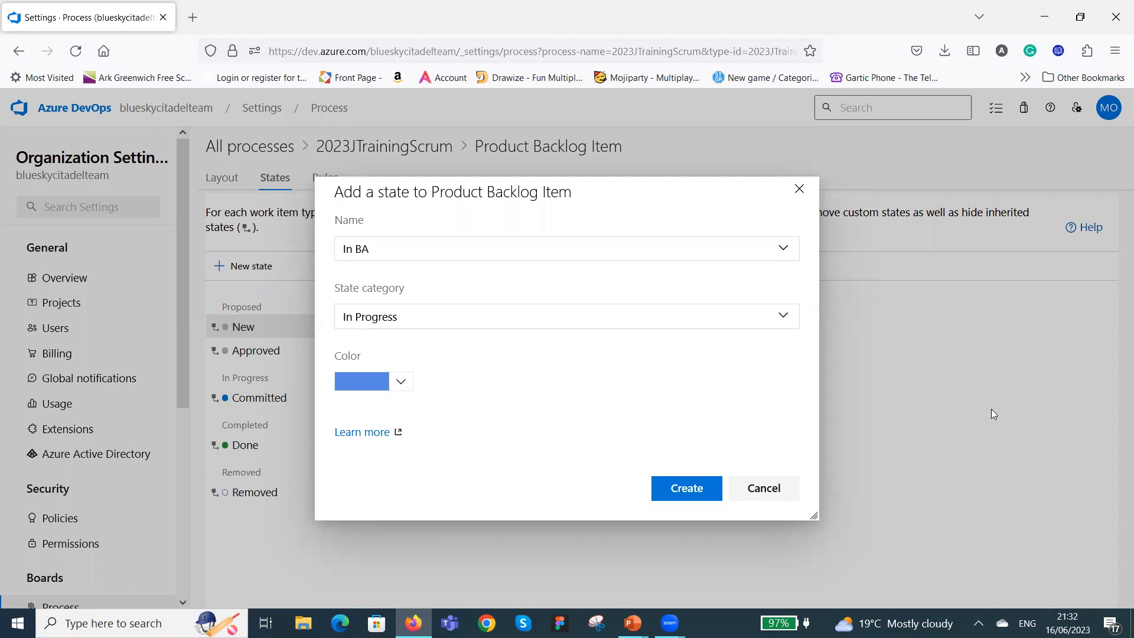
{"action": "left_click", "coordinate": [783, 316]}
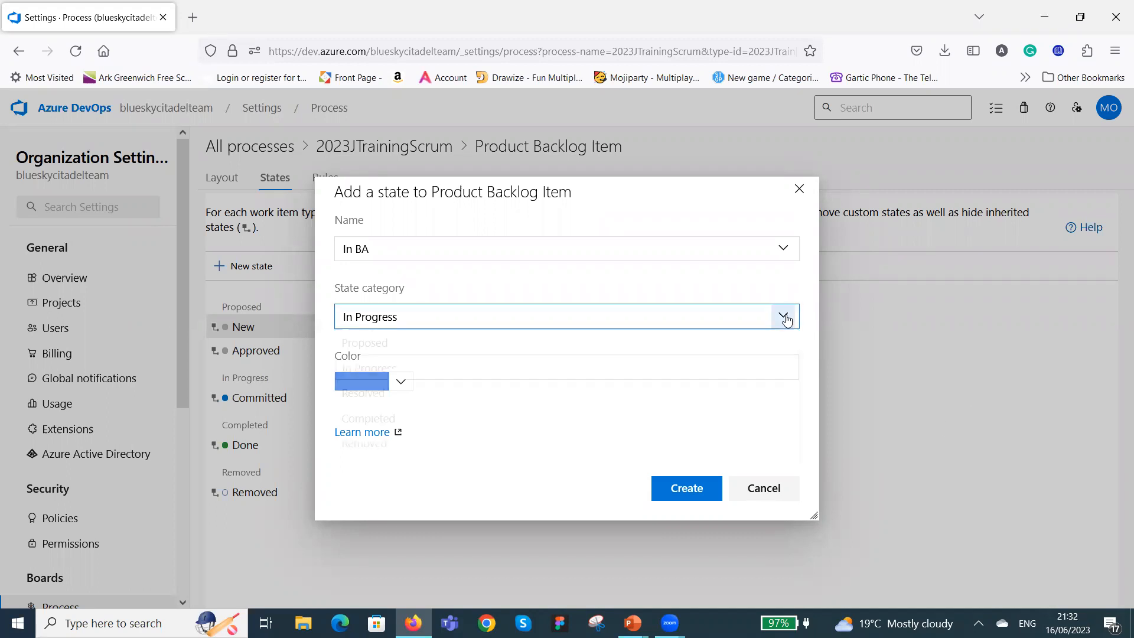
{"action": "left_click", "coordinate": [559, 344]}
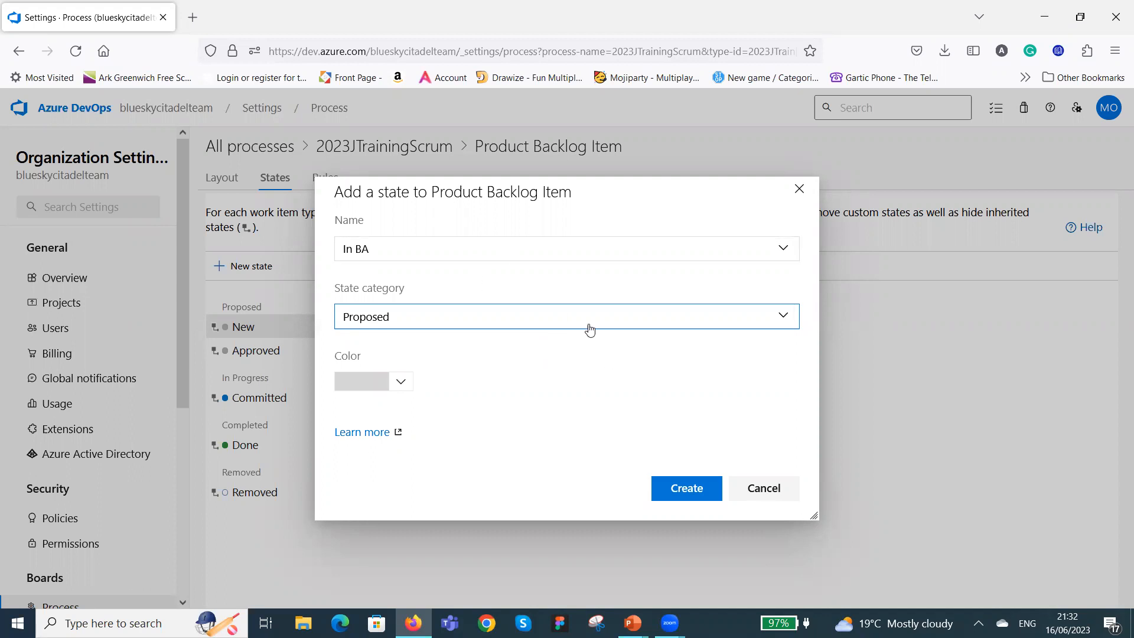
{"action": "left_click", "coordinate": [687, 489]}
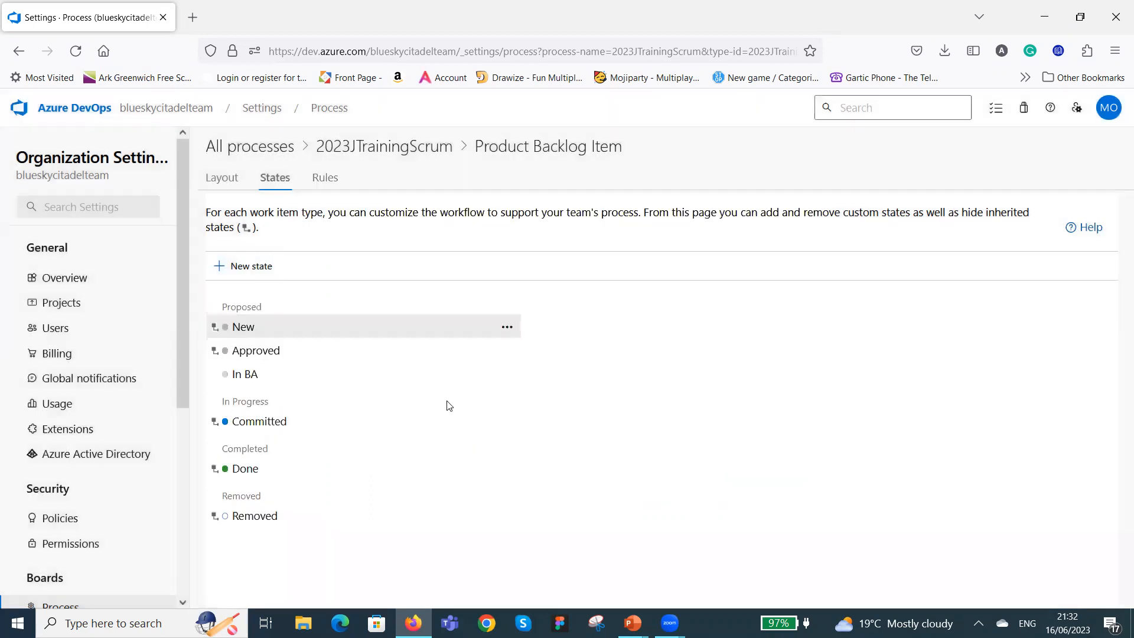
Try to create a BA Done state for the Product Backlog Item in the Proposed category, and dismiss the resulting banner.
{"action": "left_click", "coordinate": [238, 266]}
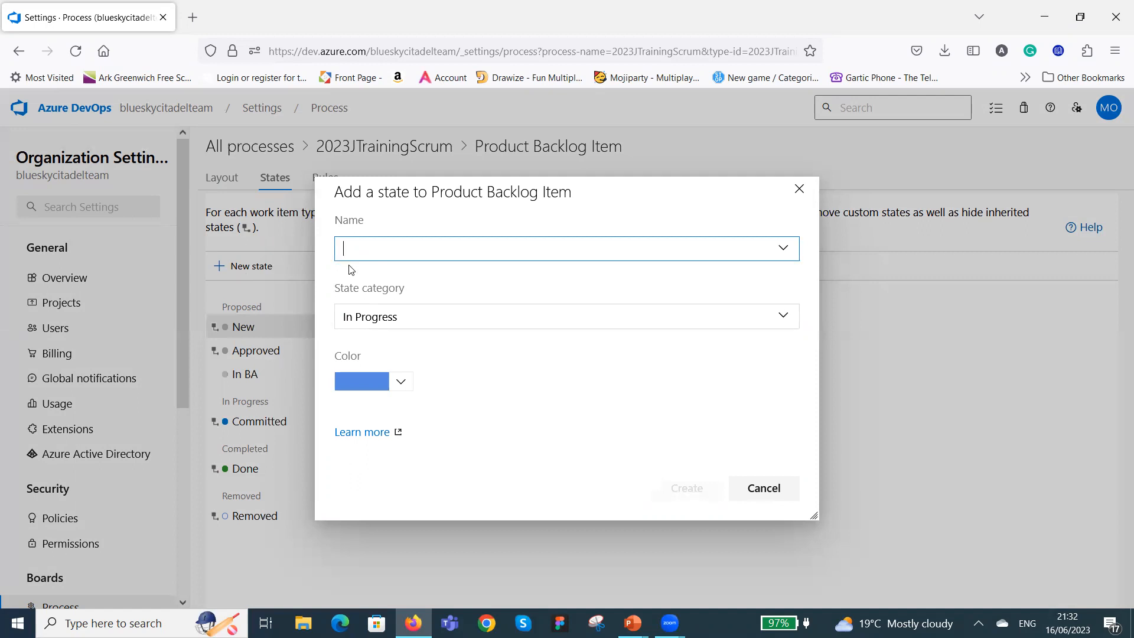
{"action": "type", "text": "B"}
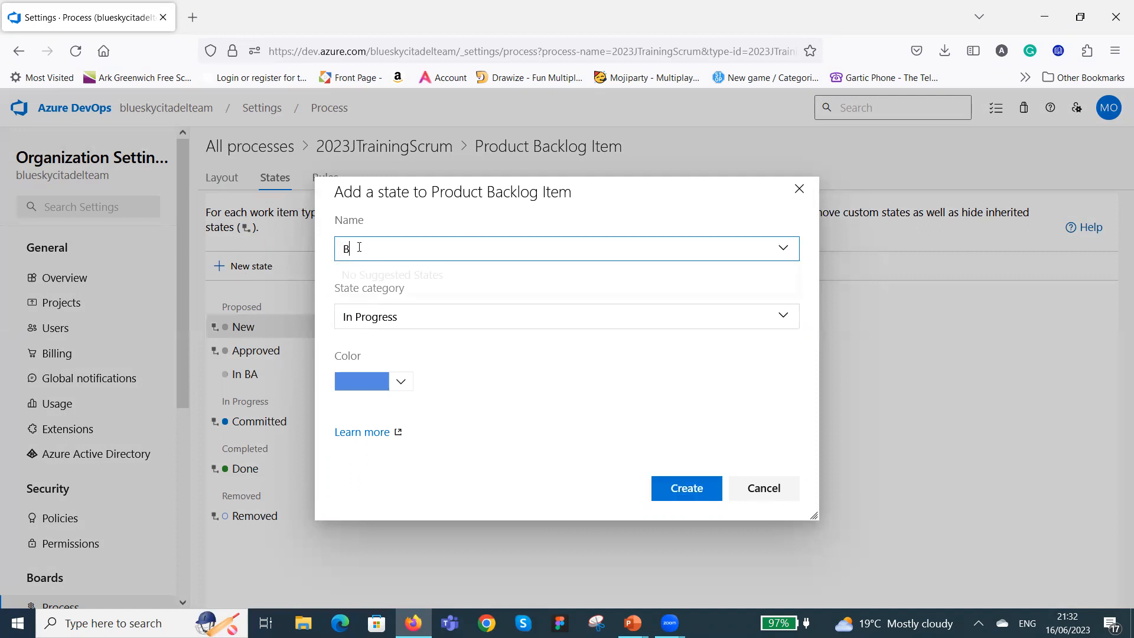
{"action": "type", "text": "A Done"}
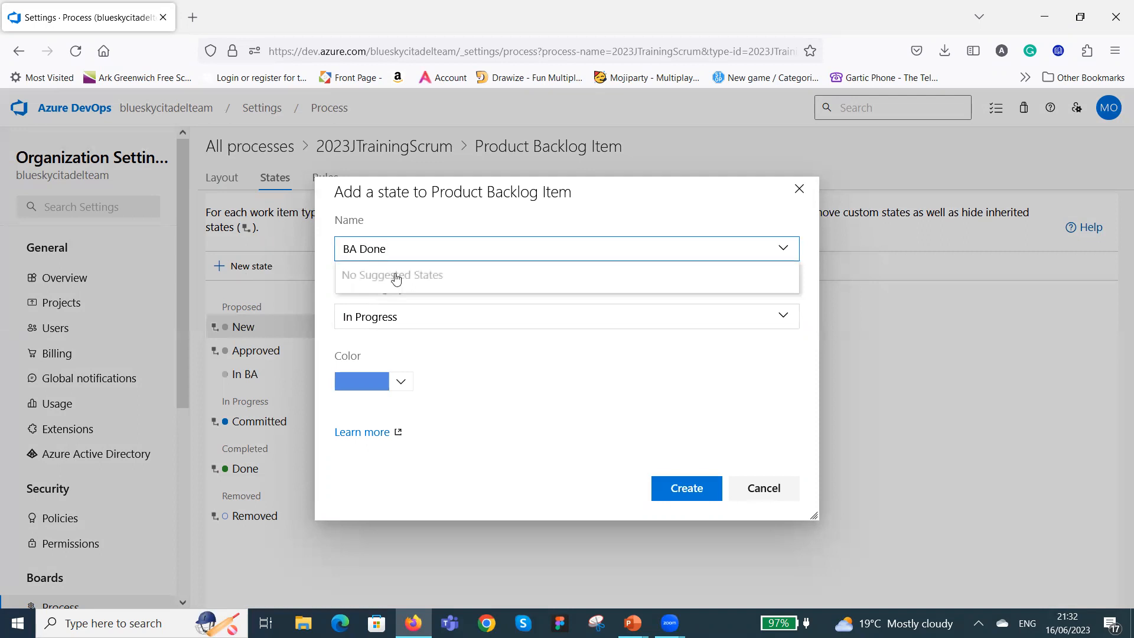
{"action": "left_click", "coordinate": [663, 384]}
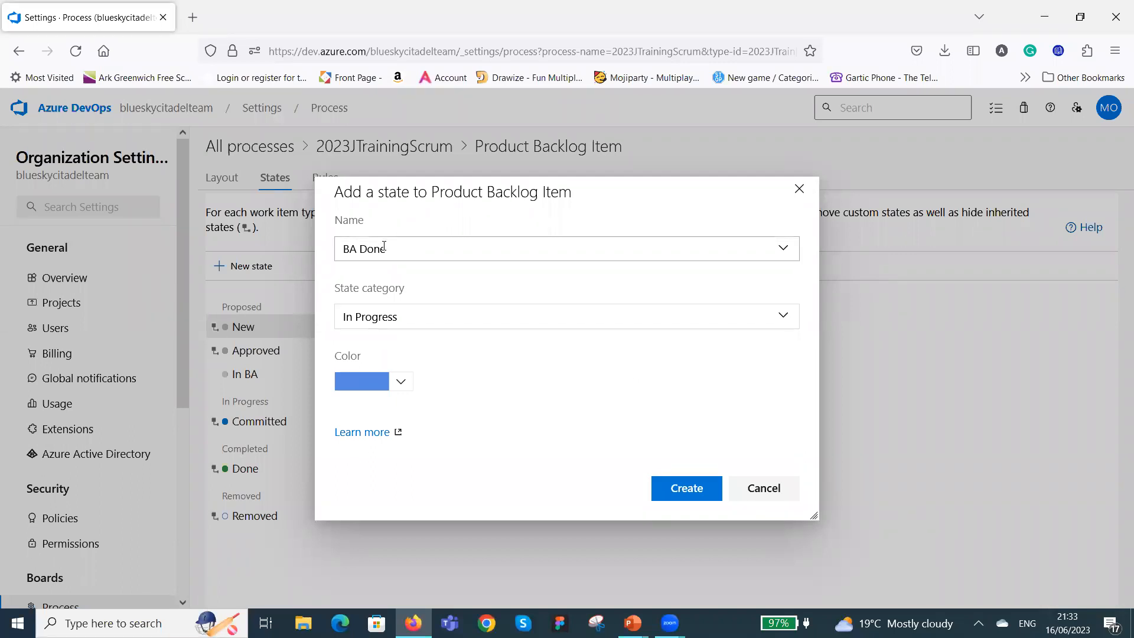
{"action": "left_click", "coordinate": [784, 319]}
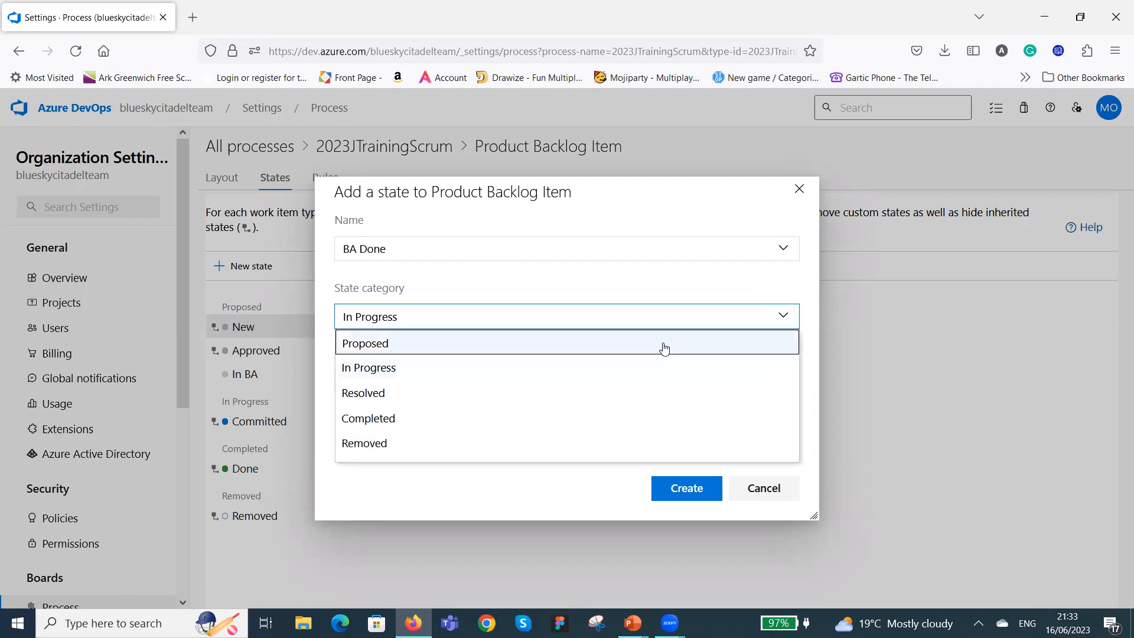
{"action": "left_click", "coordinate": [663, 344]}
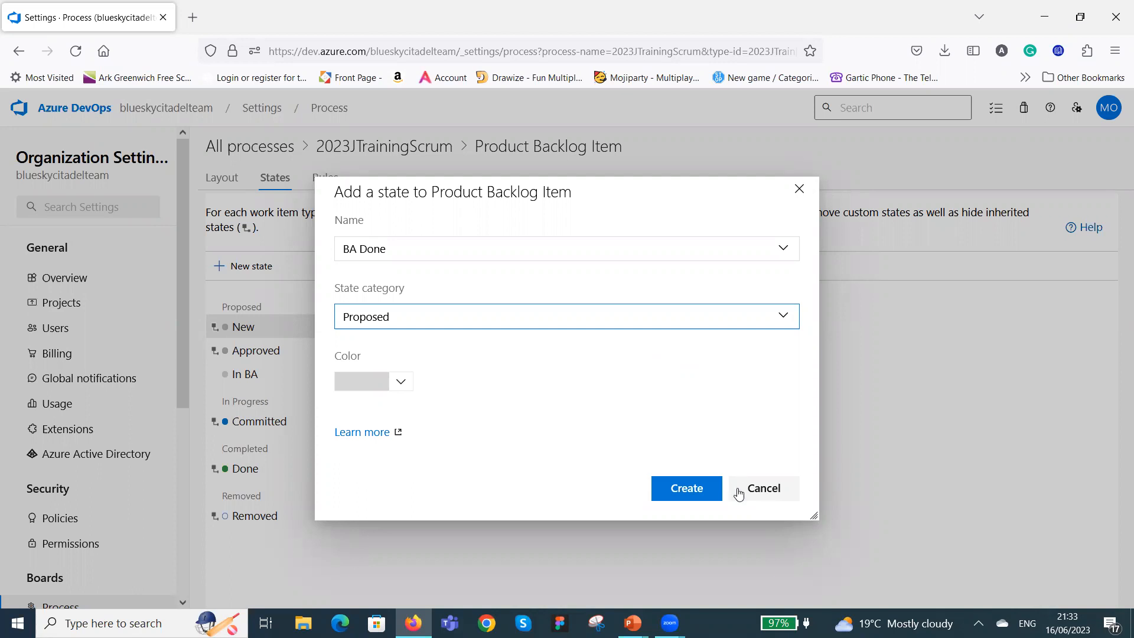
{"action": "left_click", "coordinate": [688, 493]}
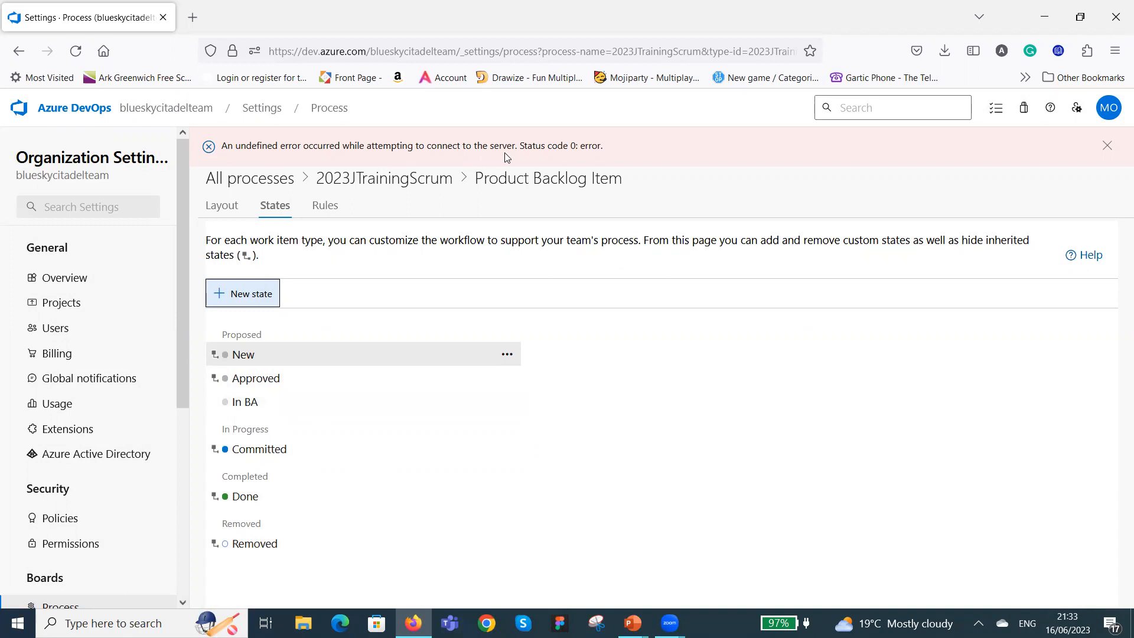
{"action": "left_click", "coordinate": [1106, 145]}
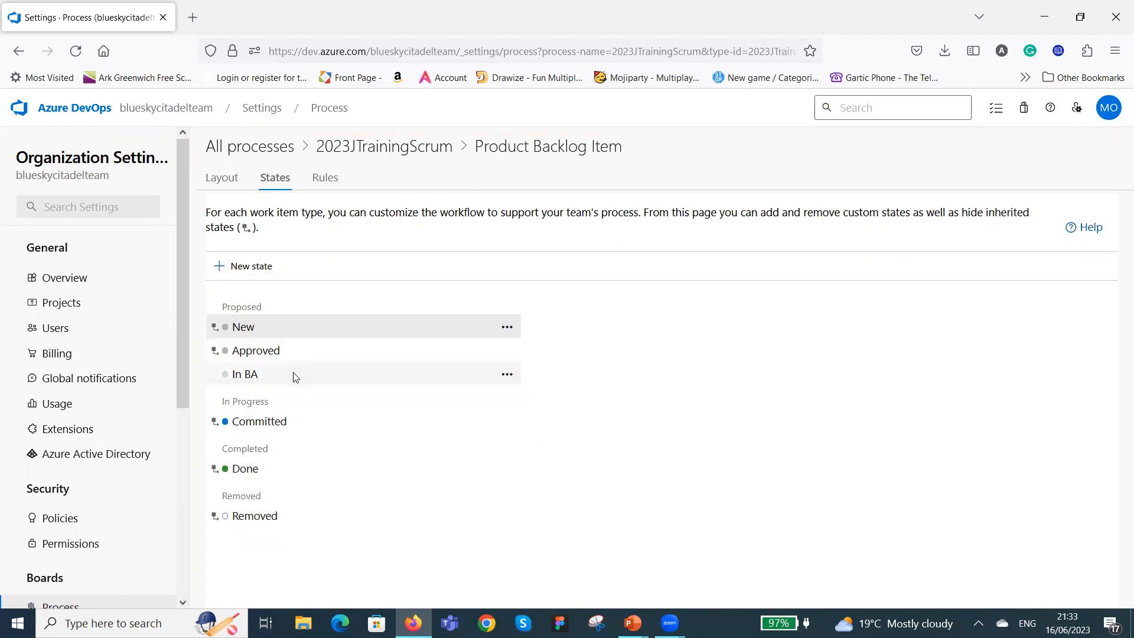
Add a workflow state named BA Done to the Product Backlog Item in the Proposed category.
{"action": "left_click", "coordinate": [260, 267]}
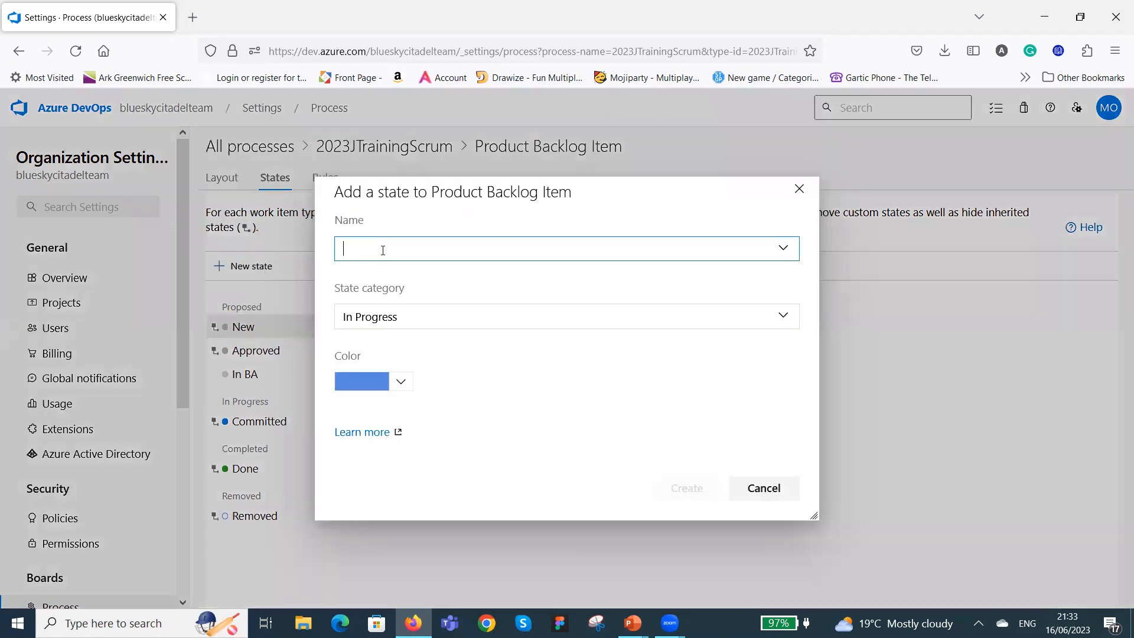
{"action": "type", "text": "BA Done"}
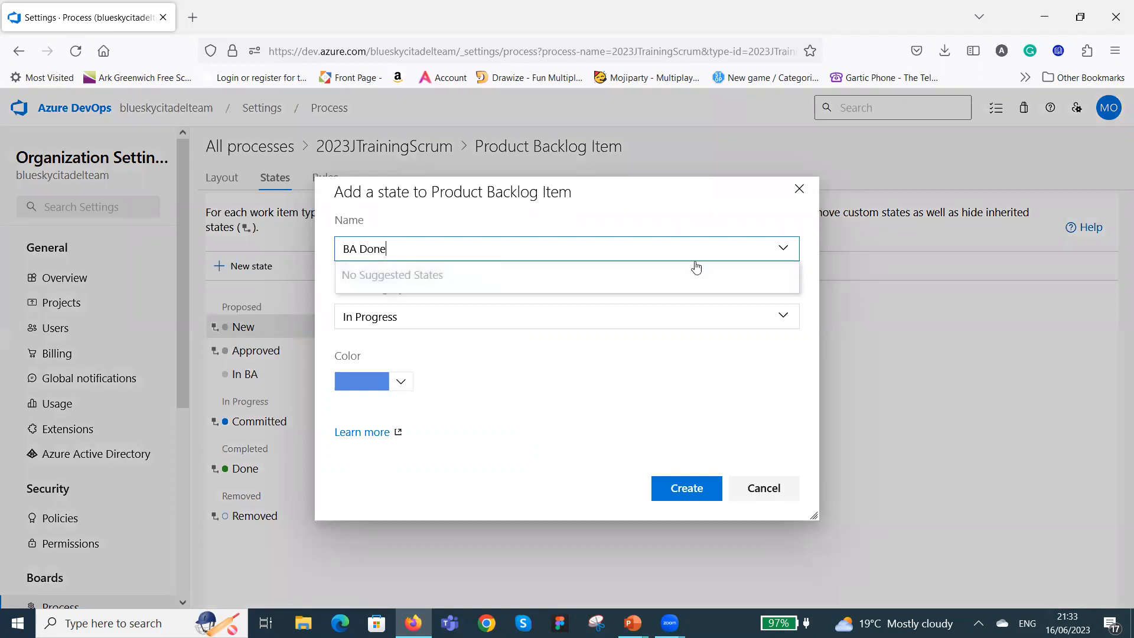
{"action": "left_click", "coordinate": [781, 316]}
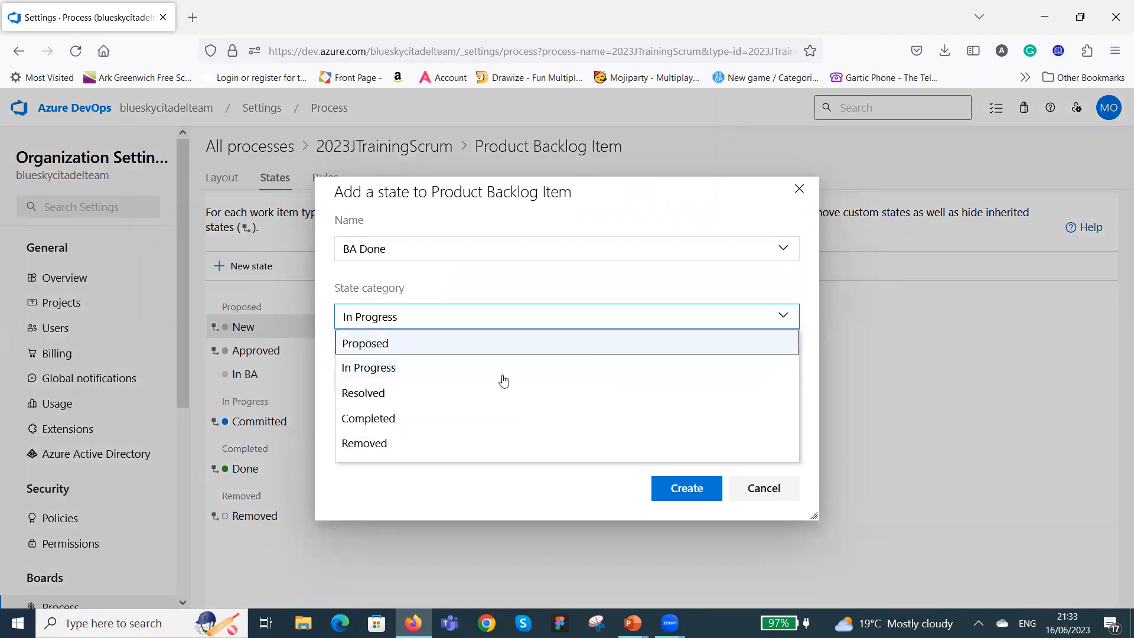
{"action": "left_click", "coordinate": [444, 343]}
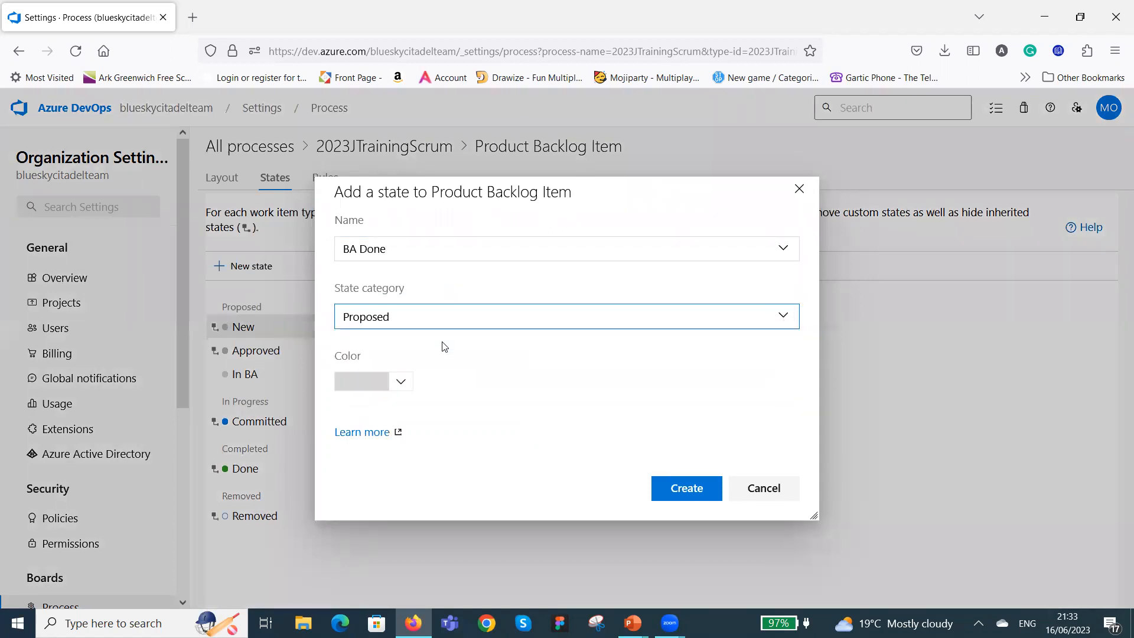
{"action": "left_click", "coordinate": [678, 489]}
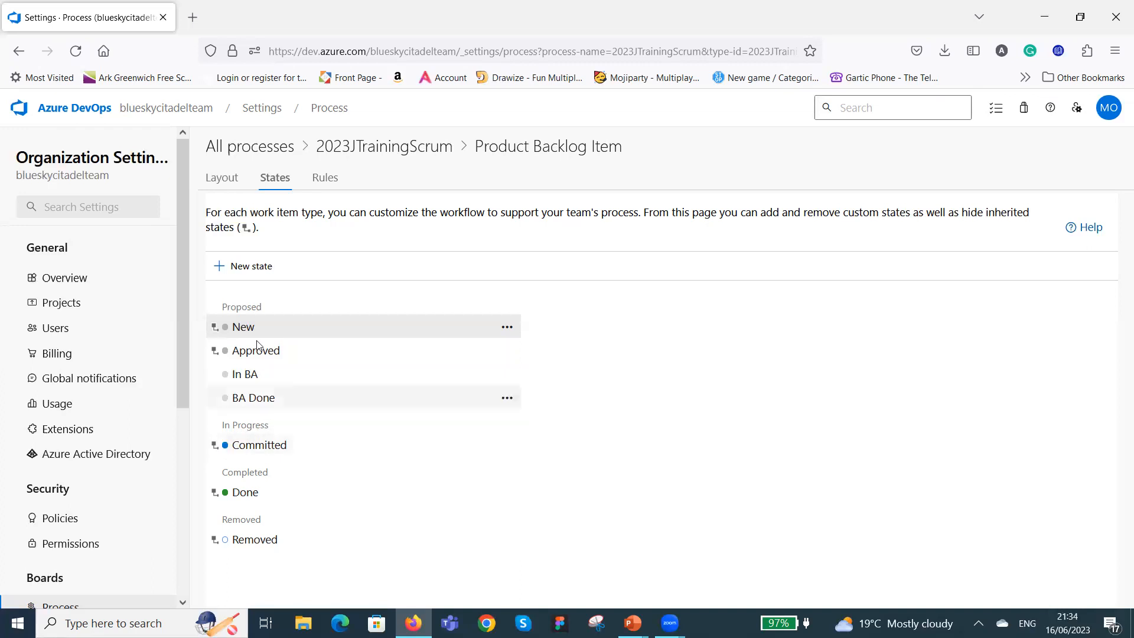
Add a workflow state named In Dev to the Product Backlog Item in the In Progress category.
{"action": "left_click", "coordinate": [254, 275]}
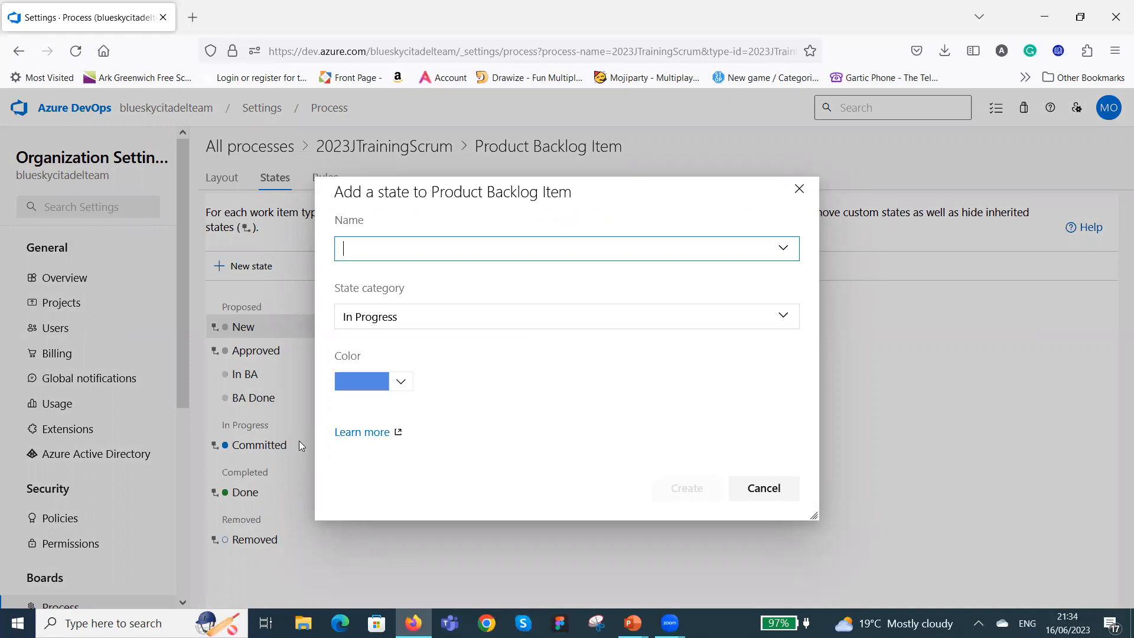
{"action": "type", "text": "In P"}
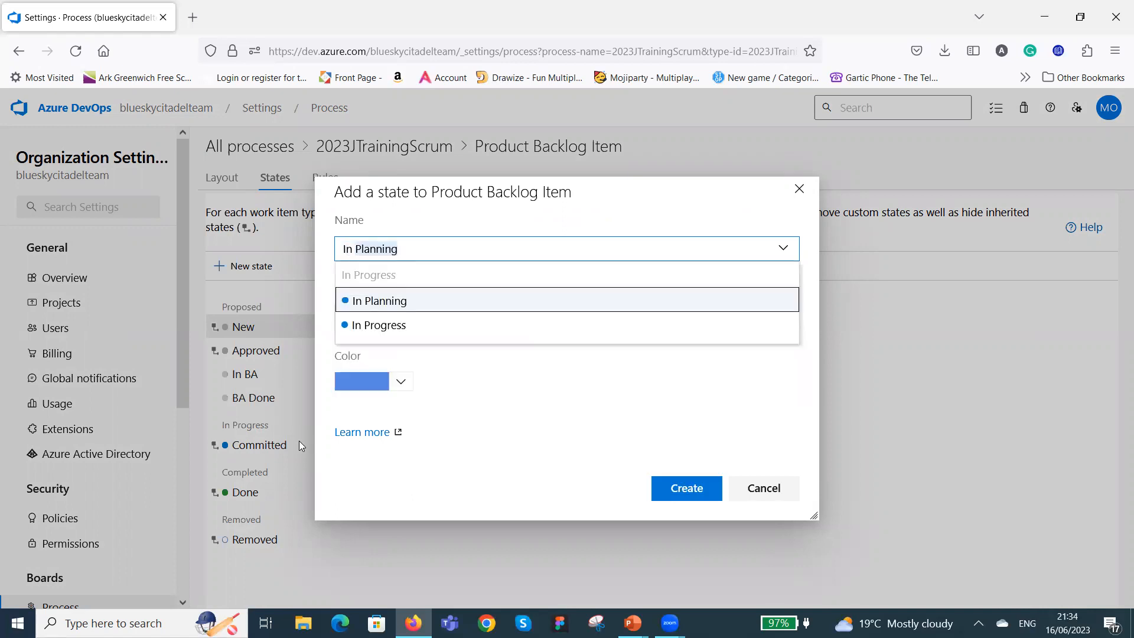
{"action": "key", "text": "BackSpace"}
{"action": "key", "text": "BackSpace"}
{"action": "type", "text": "Dev"}
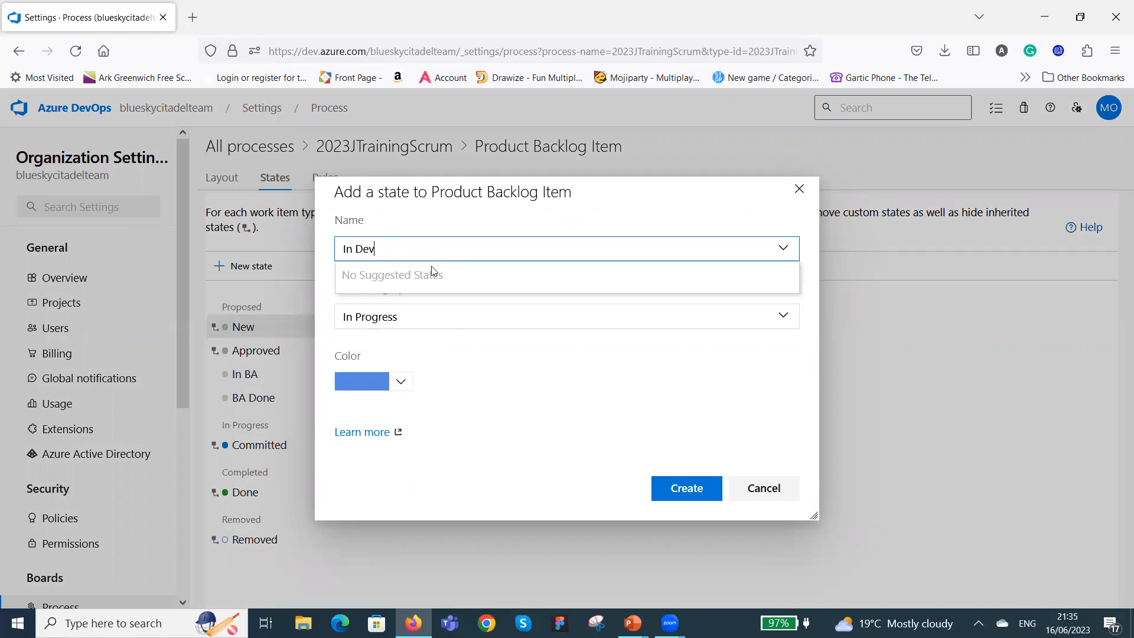
{"action": "left_click", "coordinate": [683, 499]}
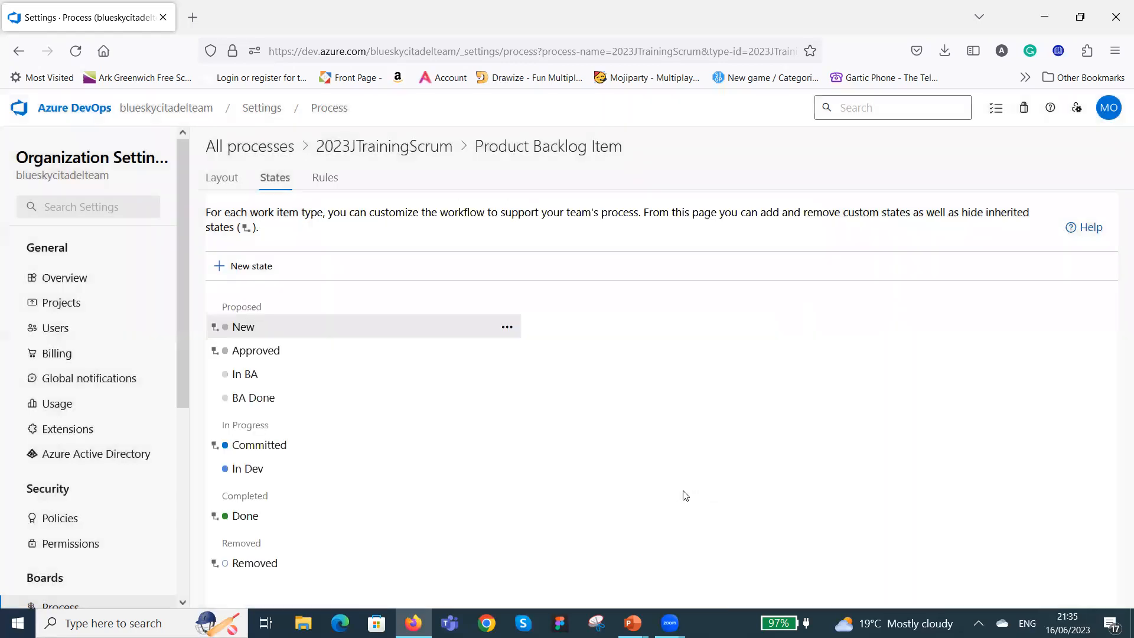
Add a workflow state named Dev Done to the Product Backlog Item in the In Progress category.
{"action": "left_click", "coordinate": [255, 267]}
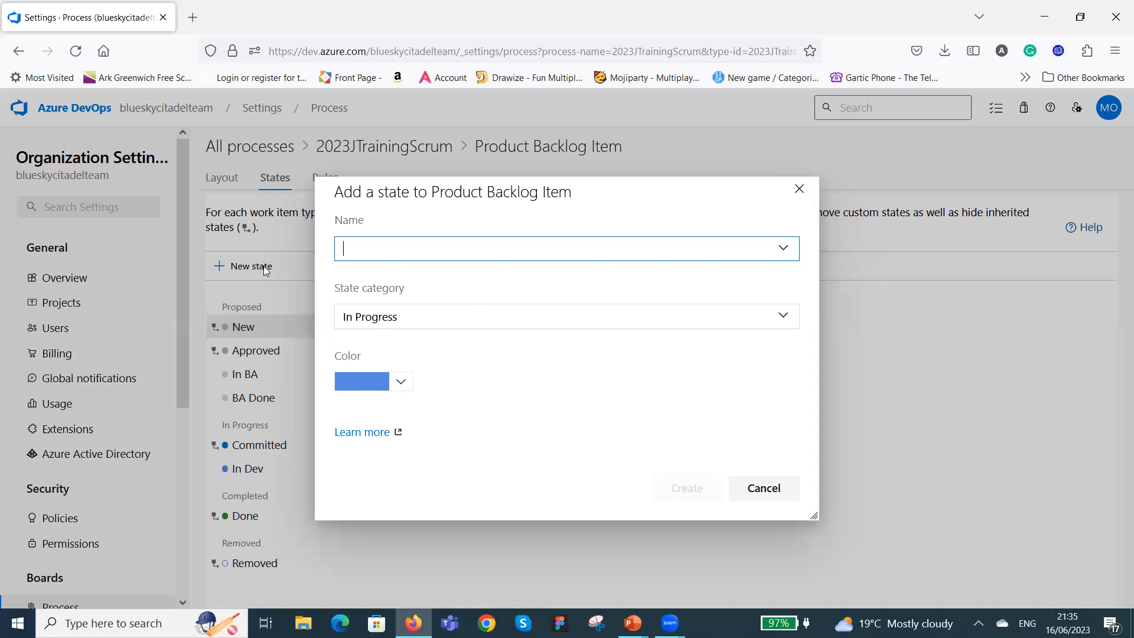
{"action": "type", "text": "Design"}
{"action": "key", "text": "BackSpace"}
{"action": "key", "text": "BackSpace"}
{"action": "key", "text": "BackSpace"}
{"action": "key", "text": "BackSpace"}
{"action": "type", "text": "v"}
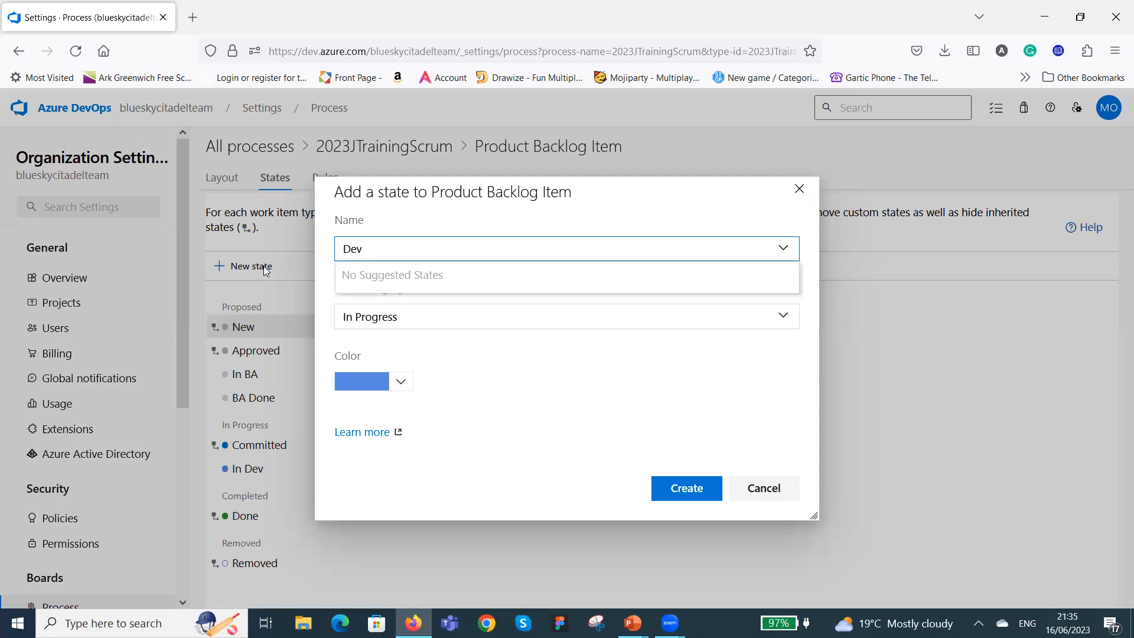
{"action": "type", "text": " Done"}
{"action": "left_click", "coordinate": [488, 354]}
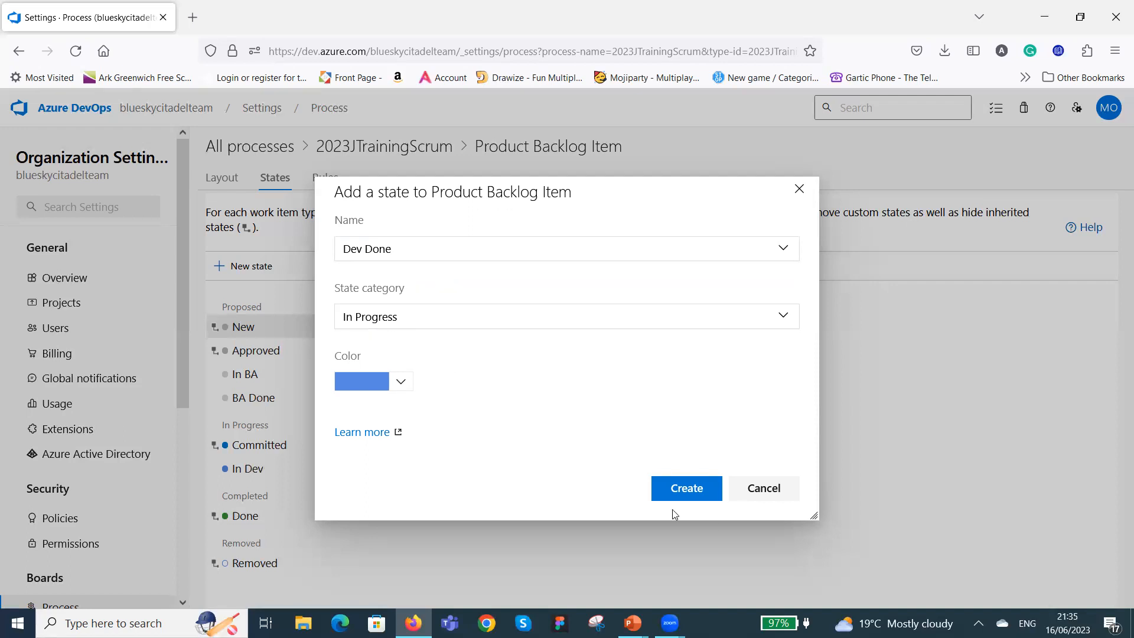
{"action": "left_click", "coordinate": [694, 493]}
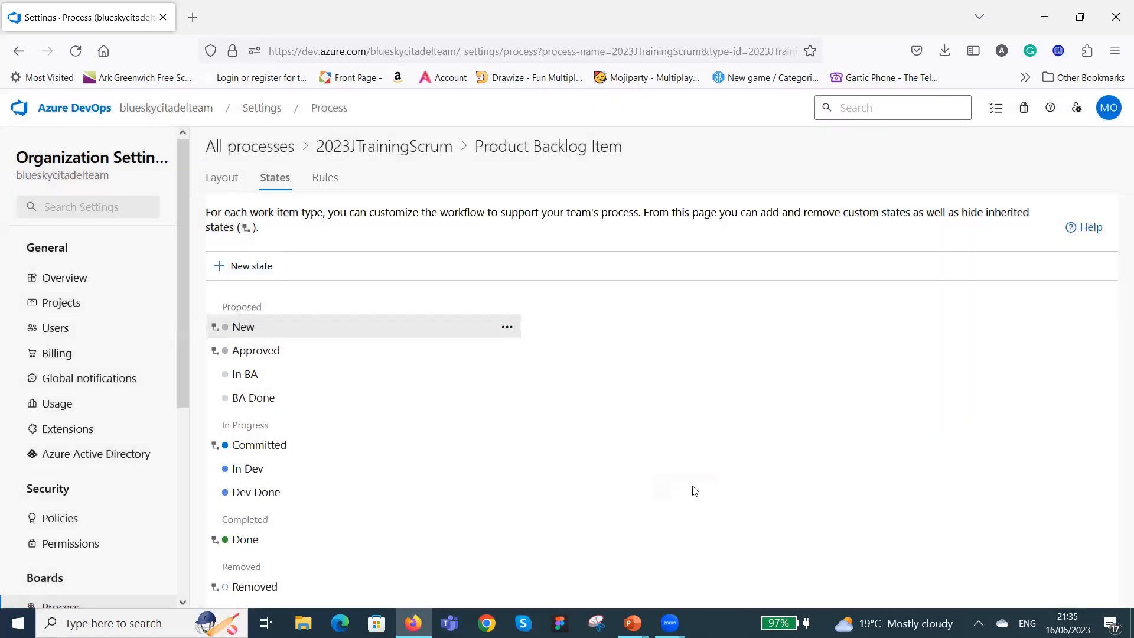
Add a workflow state named In QA to the Product Backlog Item in the In Progress category.
{"action": "left_click", "coordinate": [253, 267]}
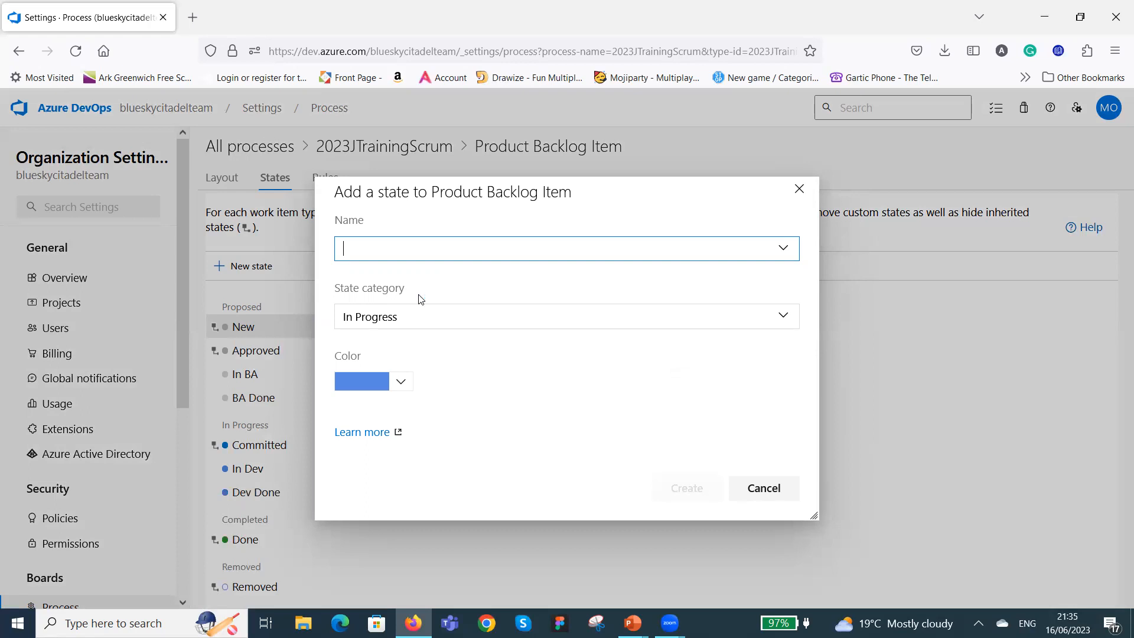
{"action": "type", "text": "In "}
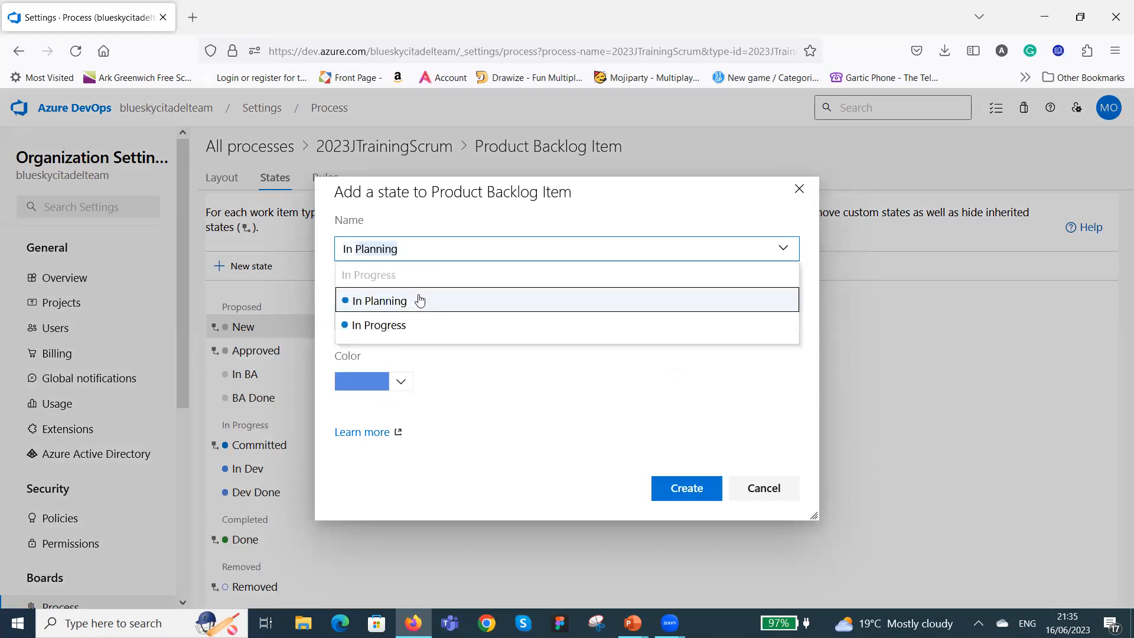
{"action": "type", "text": "QA"}
{"action": "left_click", "coordinate": [660, 371]}
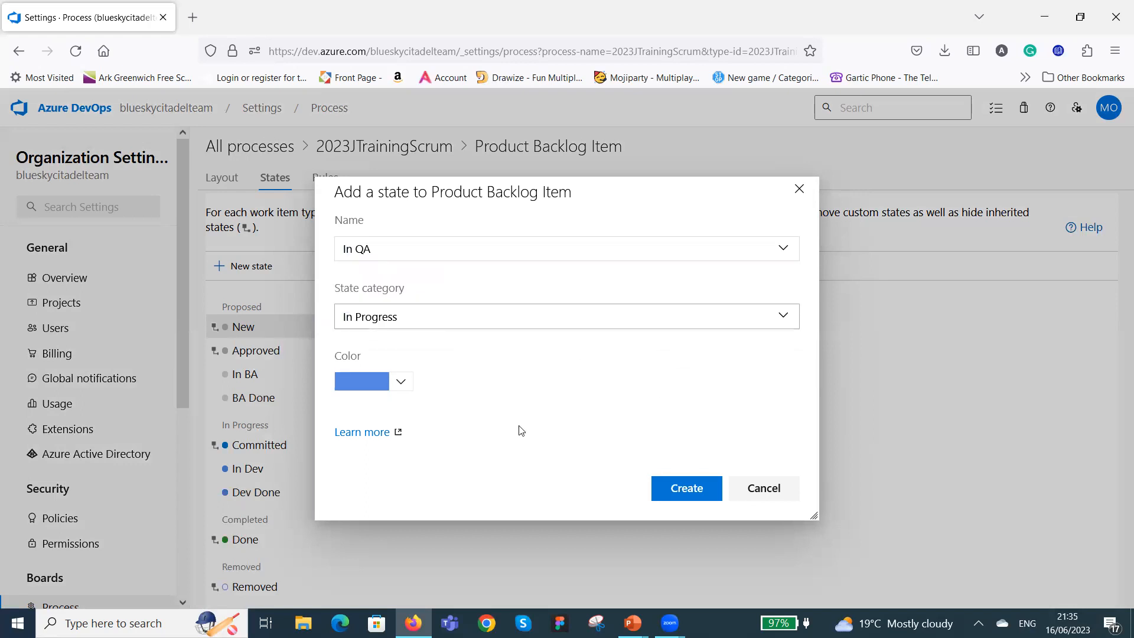
{"action": "left_click", "coordinate": [694, 494]}
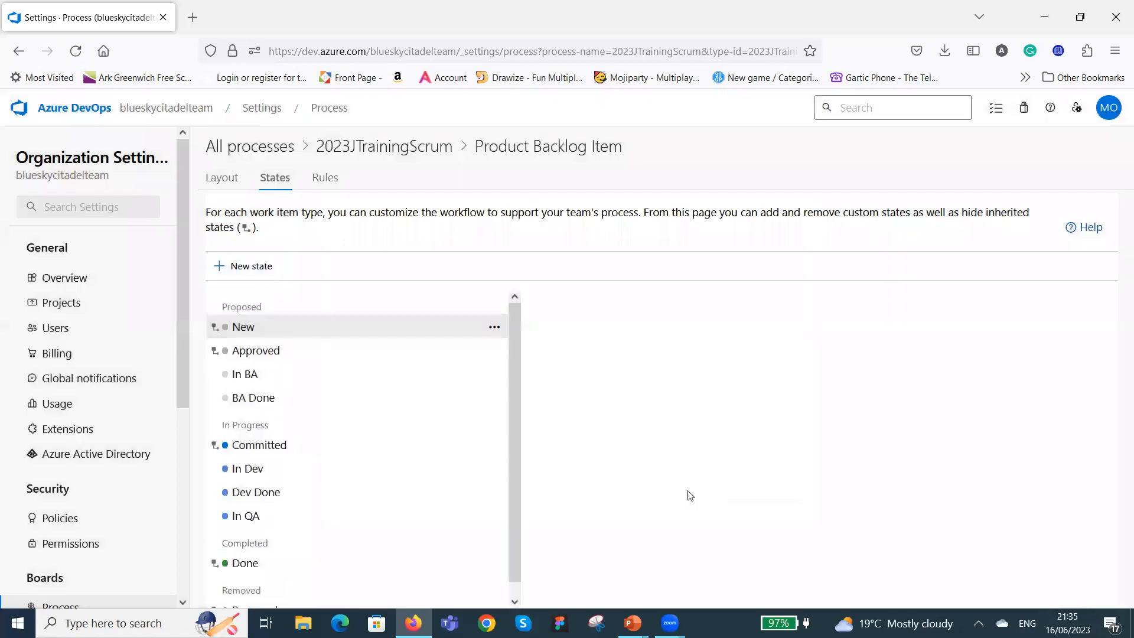
Add a workflow state named QA Done to the Product Backlog Item in the In Progress category.
{"action": "left_click", "coordinate": [256, 267]}
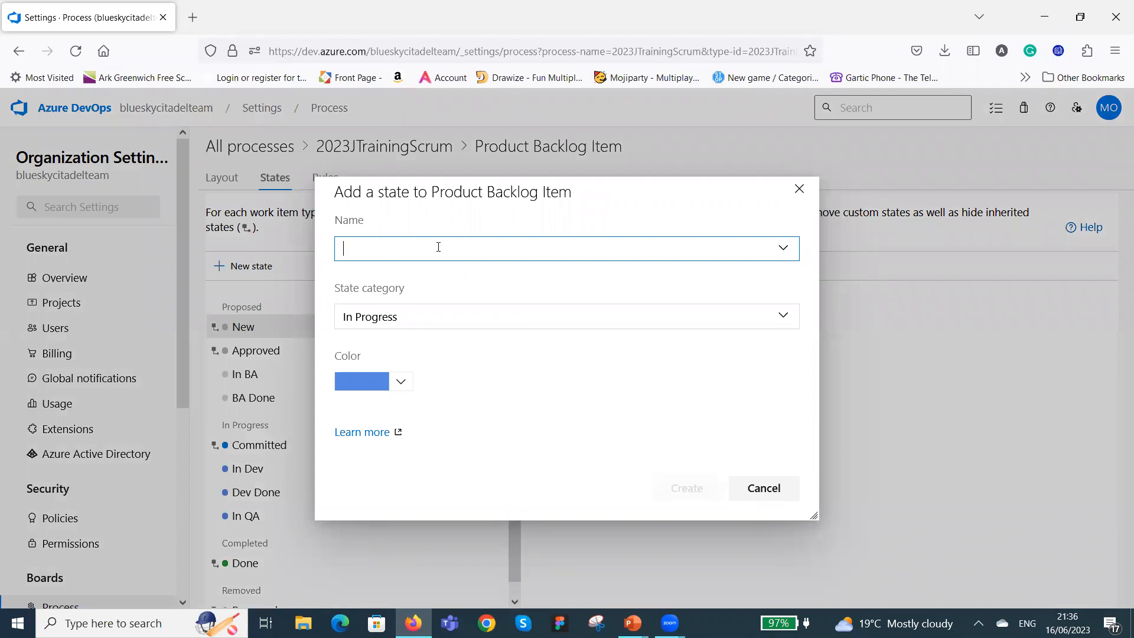
{"action": "type", "text": "QA"}
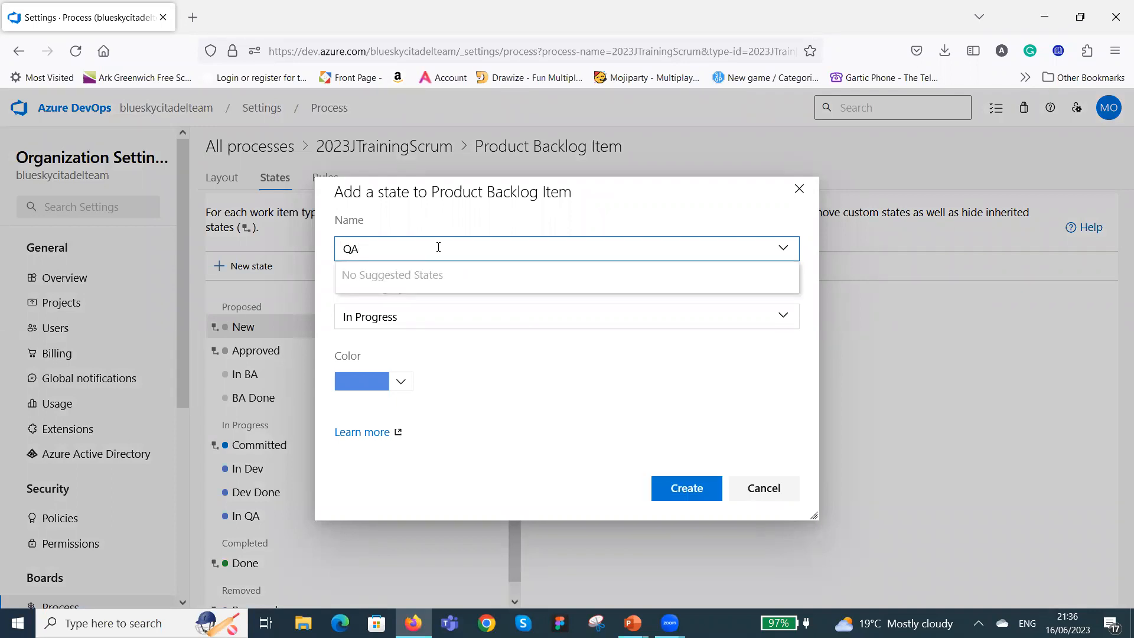
{"action": "type", "text": " Done"}
{"action": "left_click", "coordinate": [536, 381]}
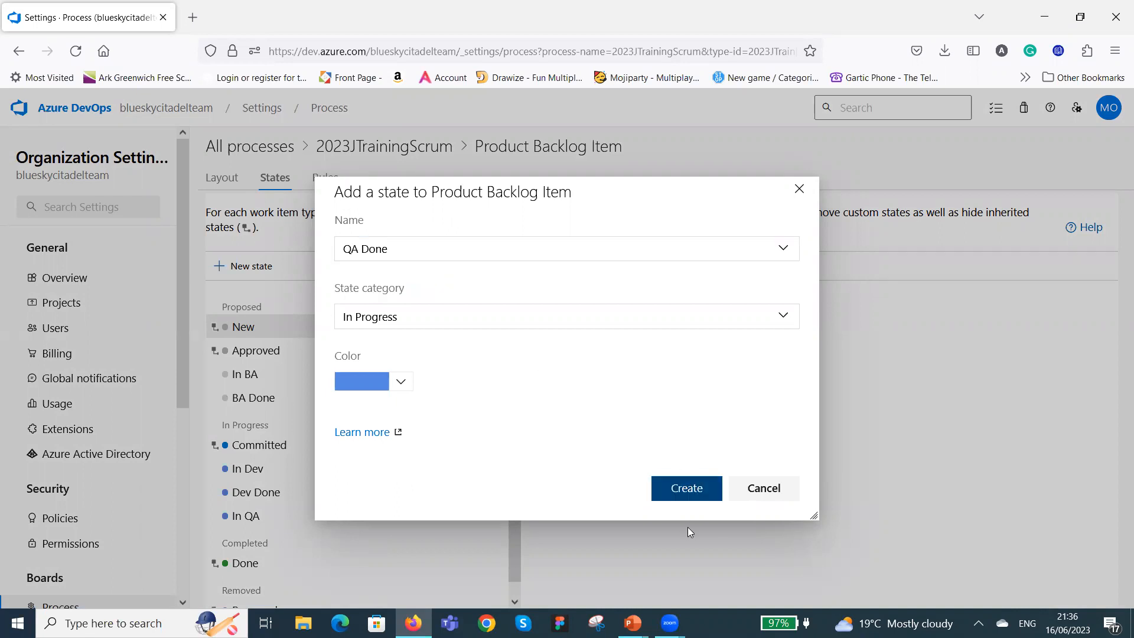
{"action": "left_click", "coordinate": [689, 490]}
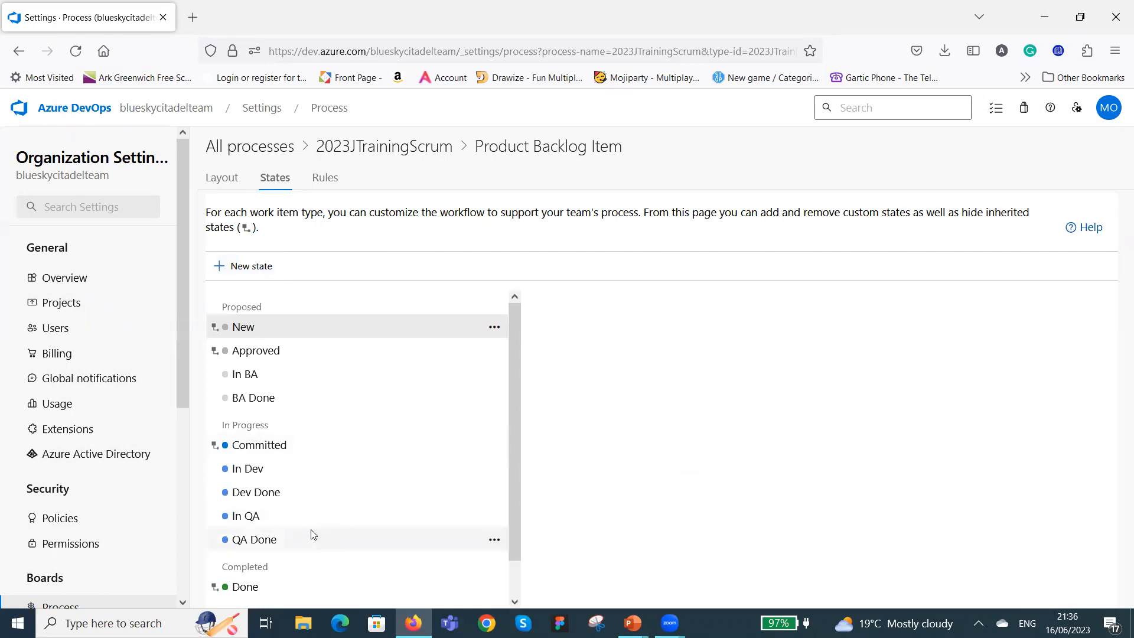
Add a workflow state named In UAT to the Product Backlog Item in the In Progress category.
{"action": "left_click", "coordinate": [250, 268]}
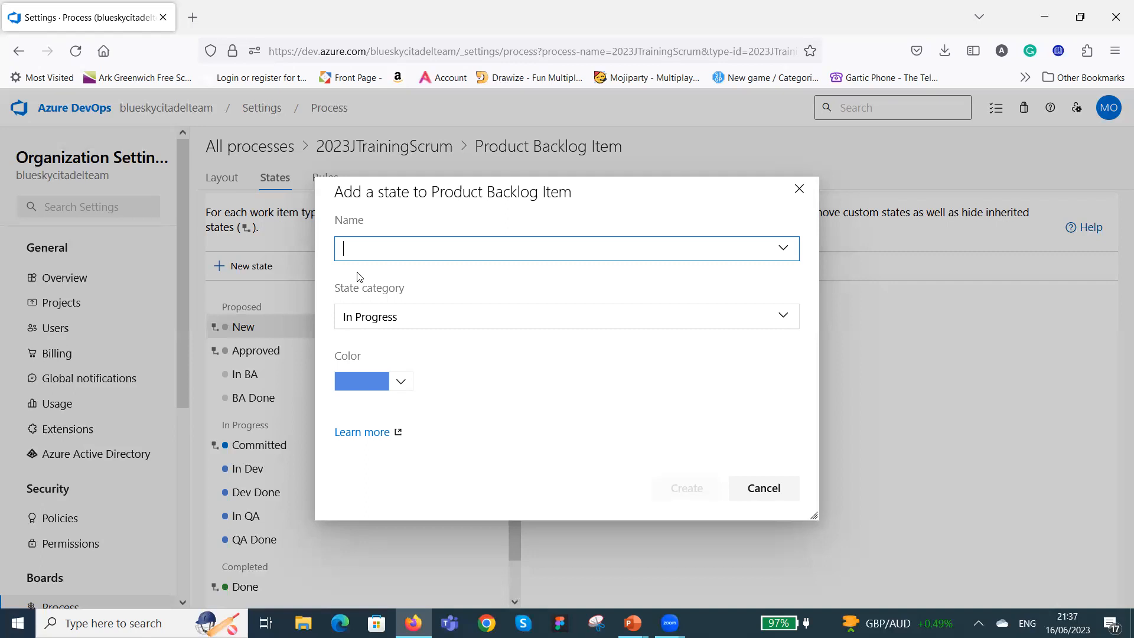
{"action": "type", "text": "In"}
{"action": "key", "text": "BackSpace"}
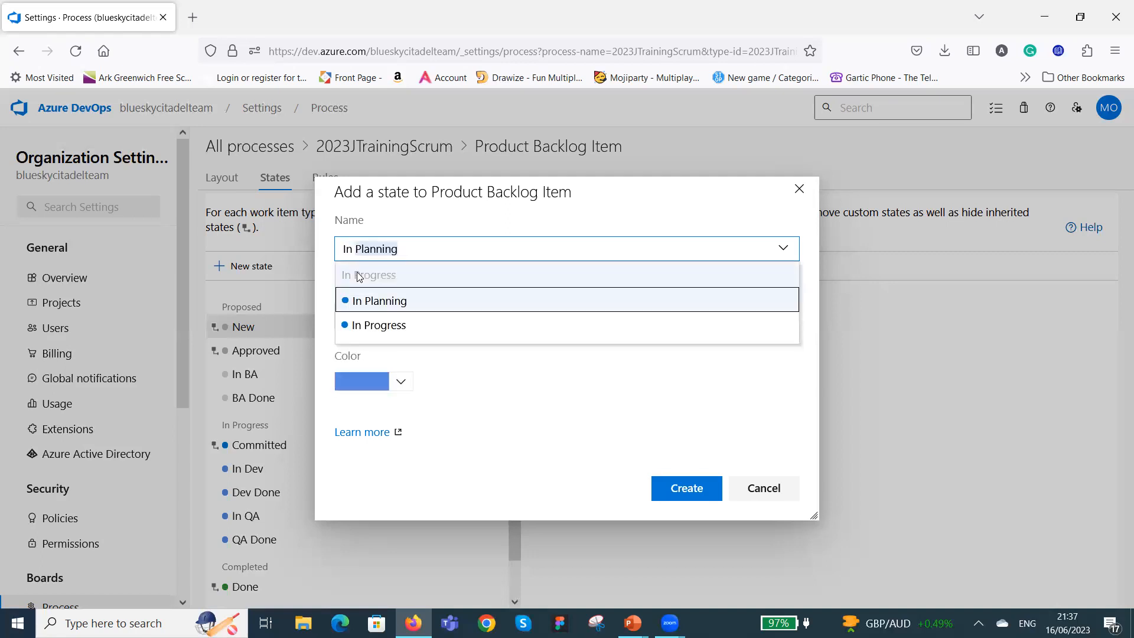
{"action": "type", "text": "YA"}
{"action": "key", "text": "BackSpace"}
{"action": "key", "text": "BackSpace"}
{"action": "type", "text": "UAT"}
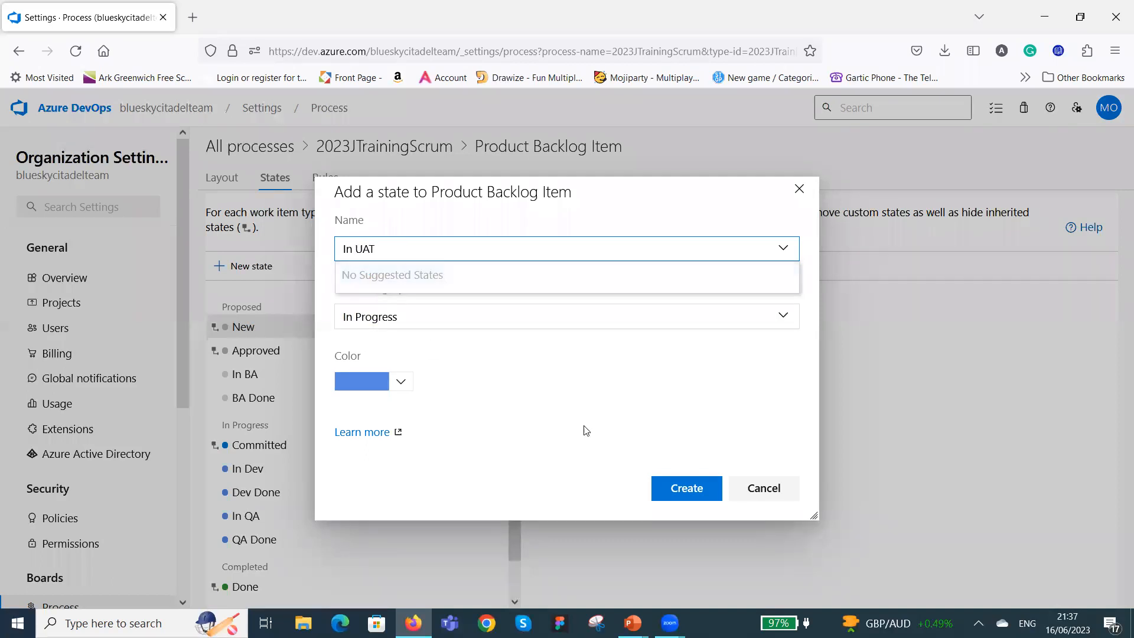
{"action": "left_click", "coordinate": [706, 489]}
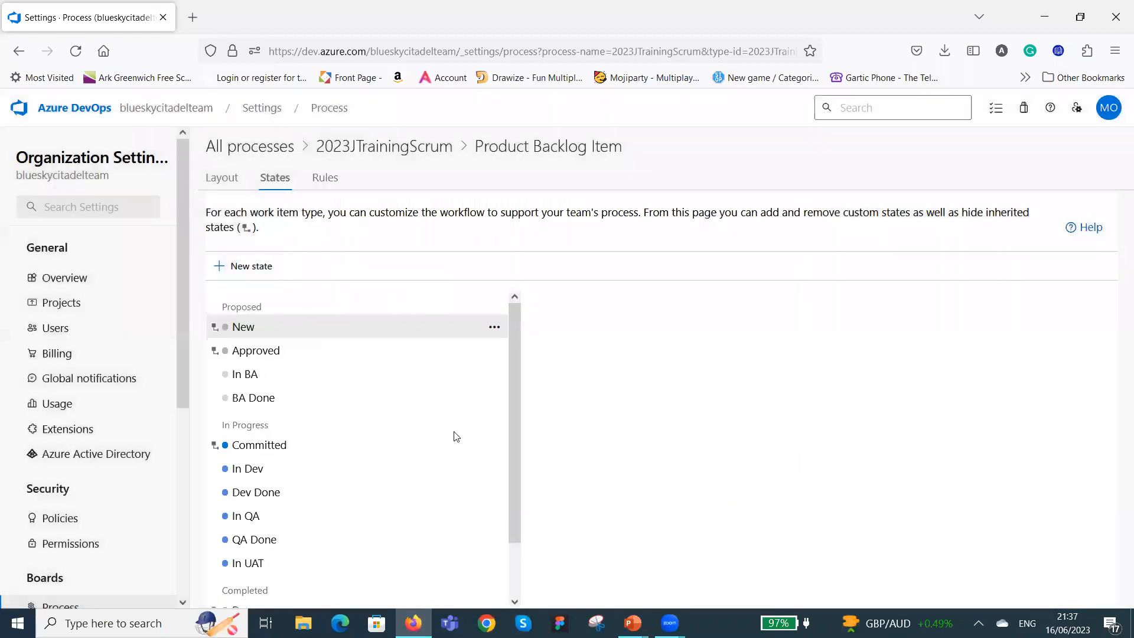
Add a workflow state named UAT Done to the Product Backlog Item in the In Progress category and review the state list.
{"action": "left_click", "coordinate": [249, 265]}
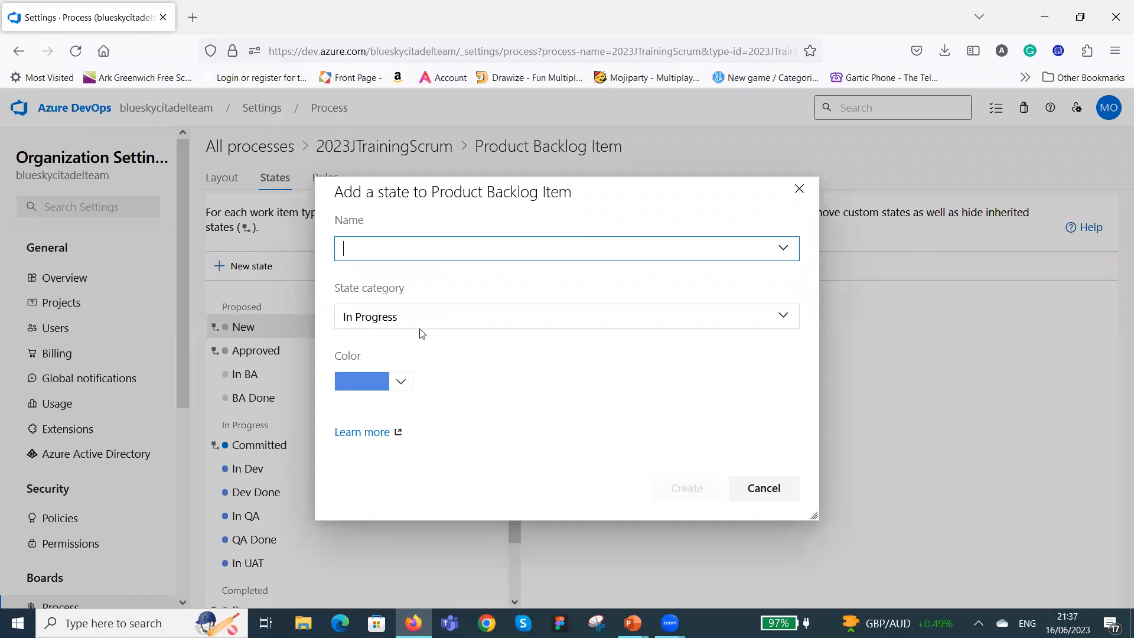
{"action": "type", "text": "UAT Done"}
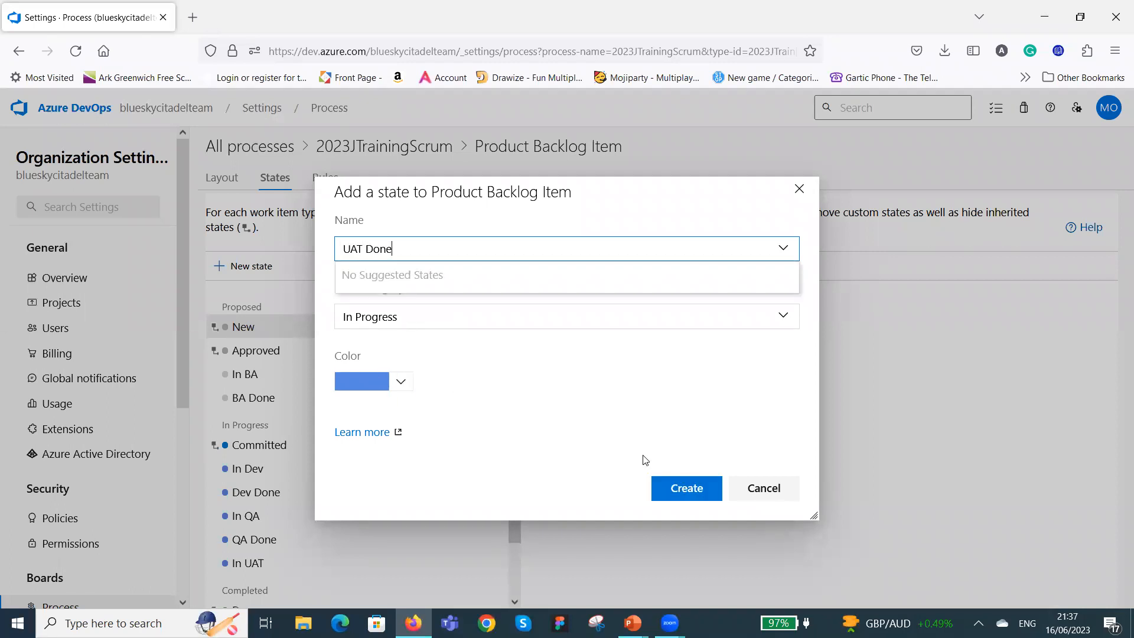
{"action": "left_click", "coordinate": [699, 493]}
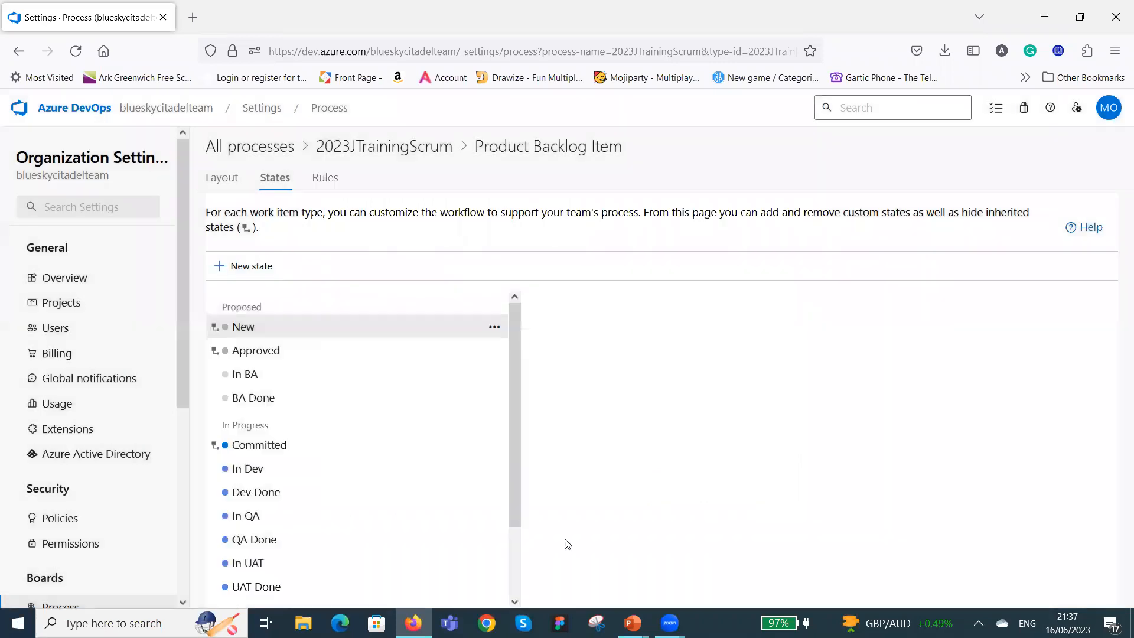
{"action": "scroll", "coordinate": [384, 479], "scroll_direction": "down", "scroll_amount": 2}
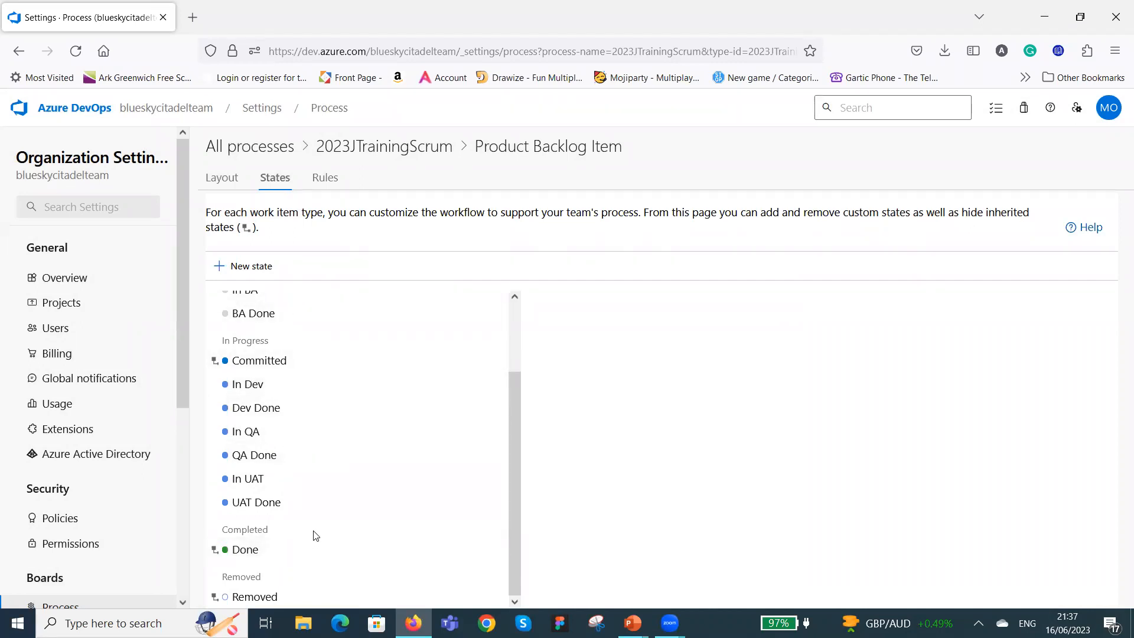
{"action": "scroll", "coordinate": [319, 525], "scroll_direction": "up", "scroll_amount": 3}
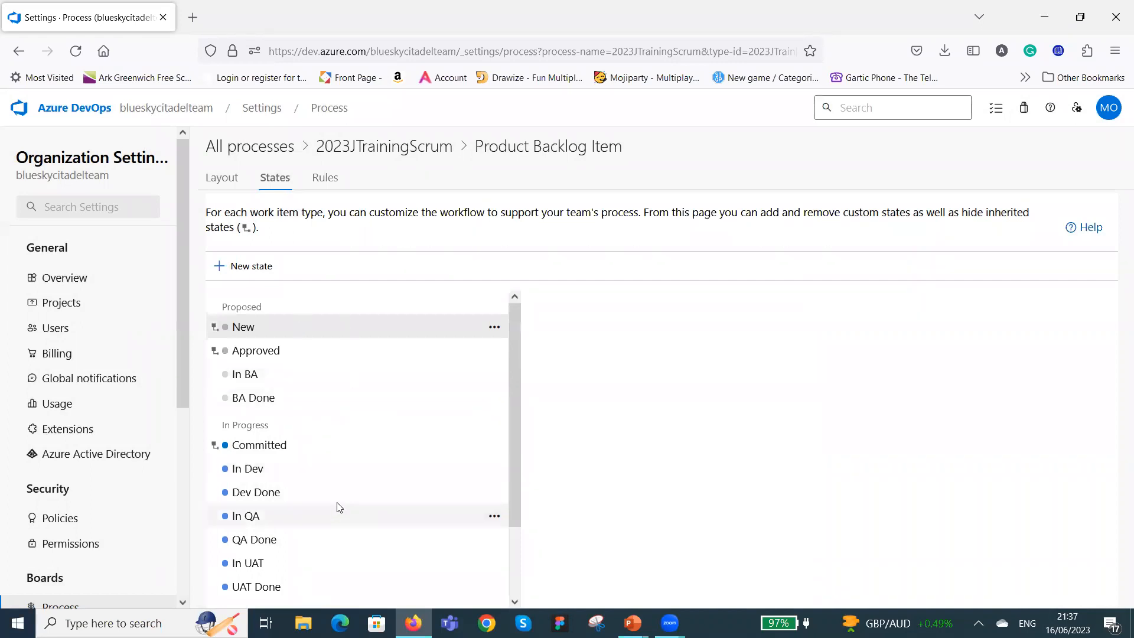
{"action": "scroll", "coordinate": [320, 438], "scroll_direction": "down", "scroll_amount": 3}
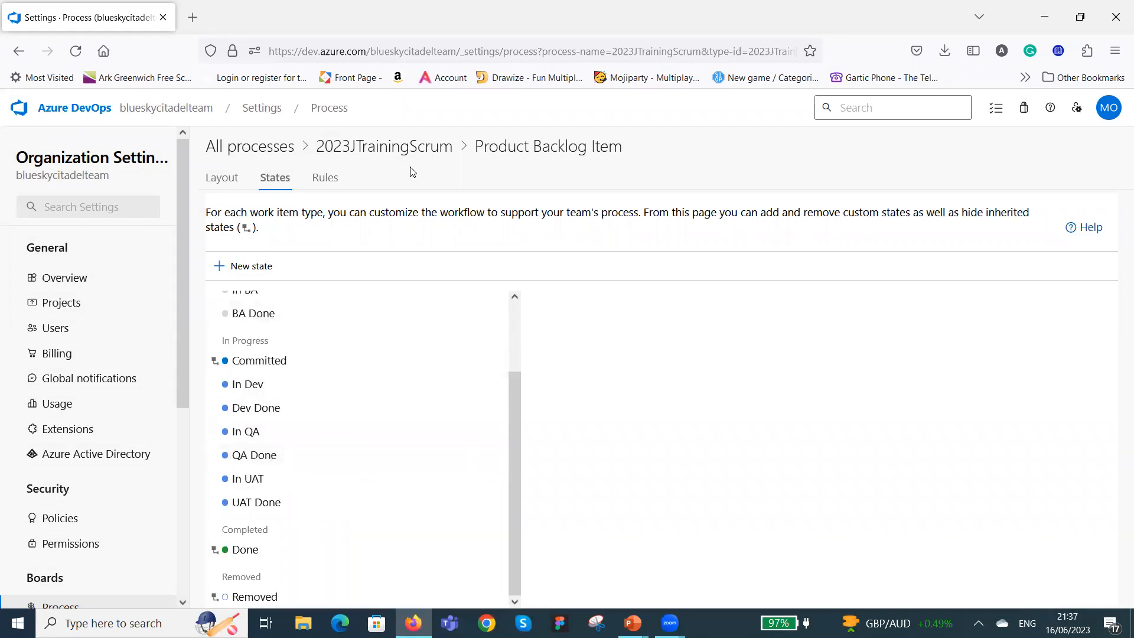
Check the Product Backlog Item's rules, and open the workflow states of the Bug work item type in the 2023JTrainingScrum process.
{"action": "left_click", "coordinate": [331, 181]}
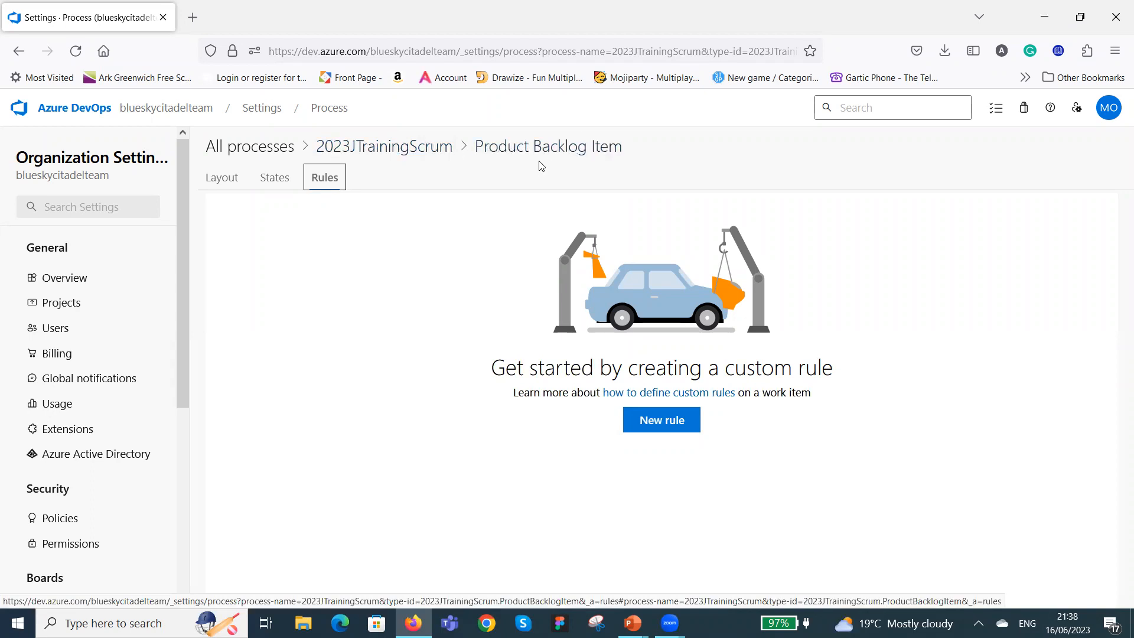
{"action": "left_click", "coordinate": [395, 152]}
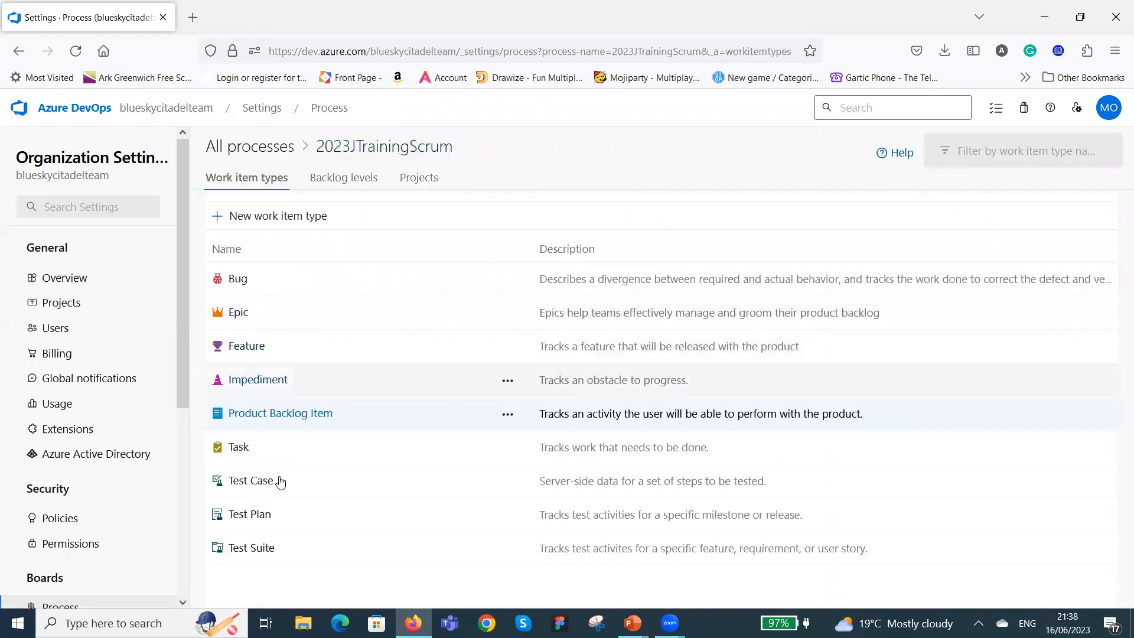
{"action": "left_click", "coordinate": [238, 280]}
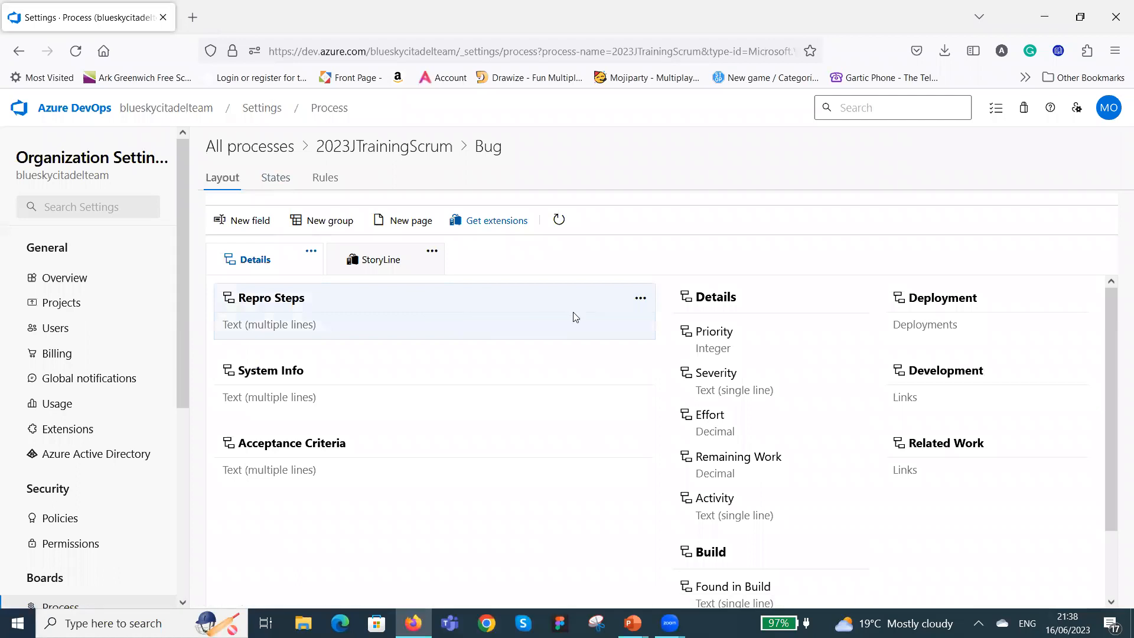
{"action": "mouse_move", "coordinate": [506, 451]}
{"action": "left_click", "coordinate": [282, 184]}
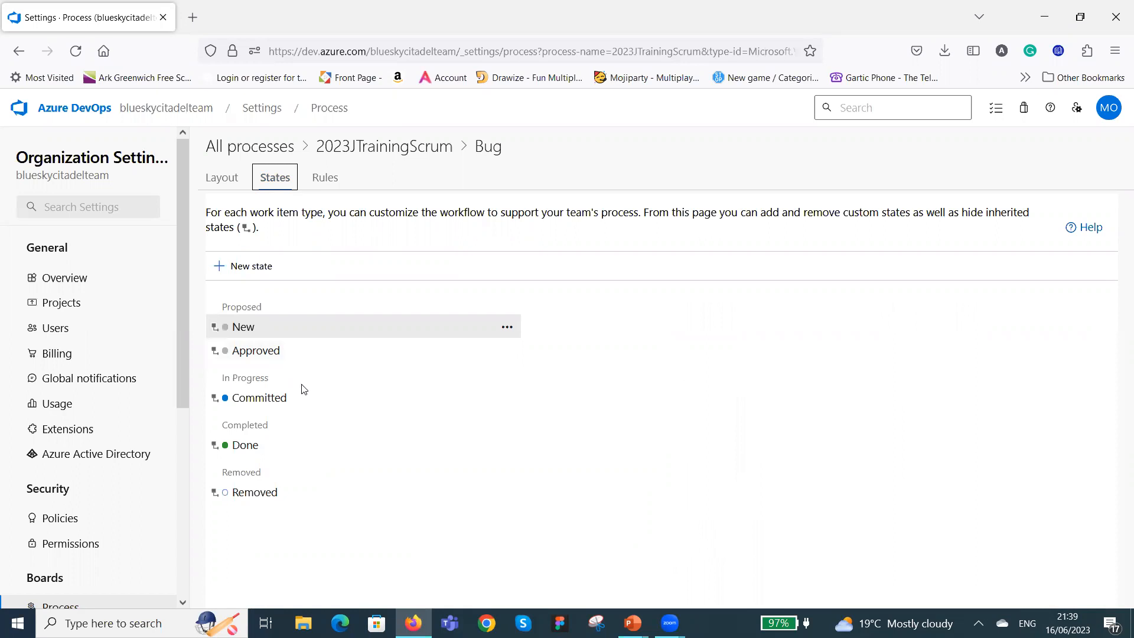
Add a red workflow state named Active to the Bug work item type in the In Progress category.
{"action": "left_click", "coordinate": [244, 267]}
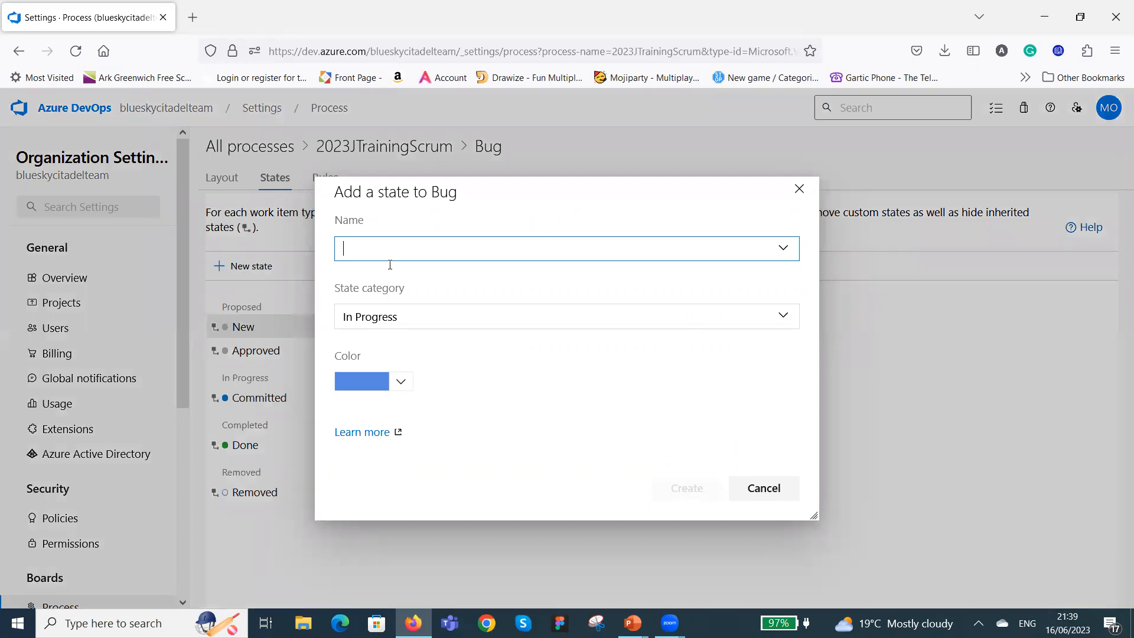
{"action": "type", "text": "Active"}
{"action": "key", "text": "BackSpace"}
{"action": "key", "text": "BackSpace"}
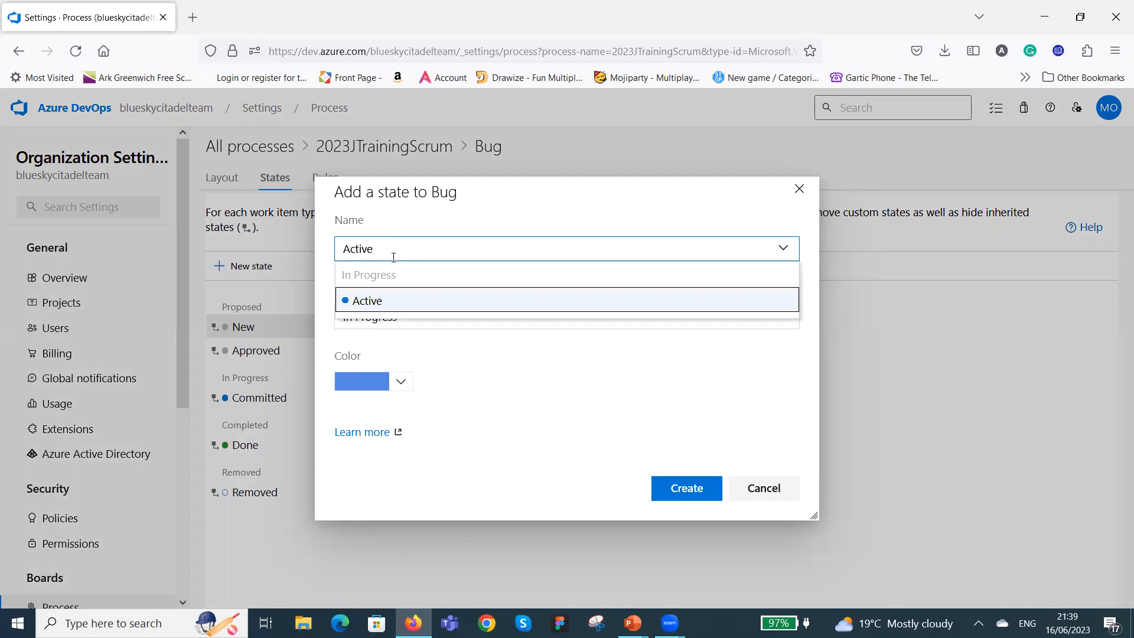
{"action": "left_click", "coordinate": [534, 354]}
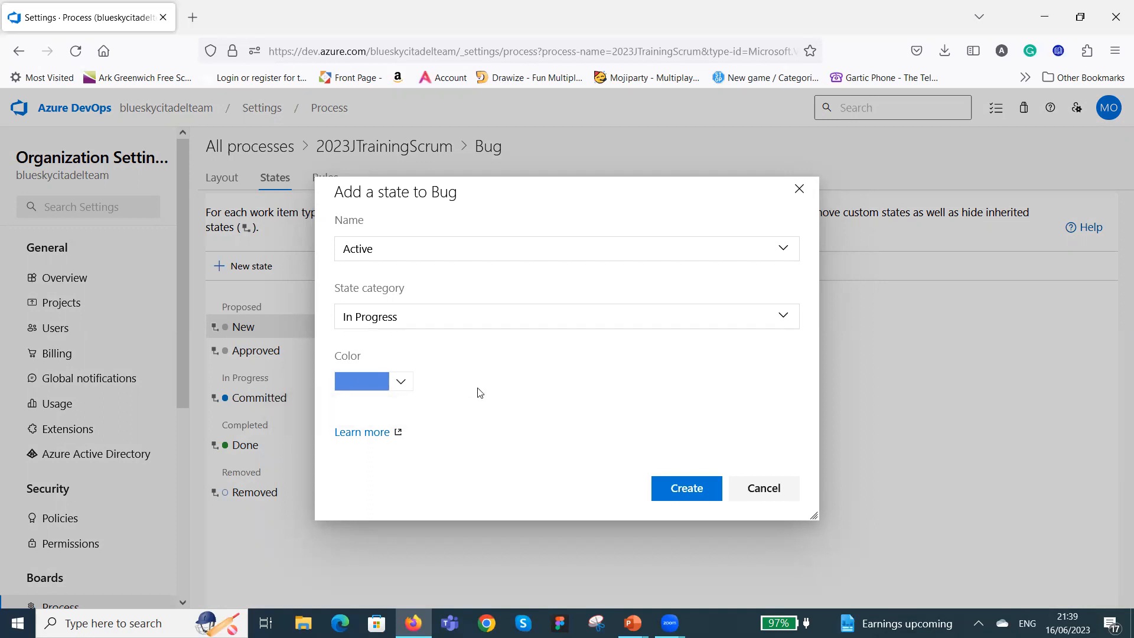
{"action": "left_click", "coordinate": [401, 384]}
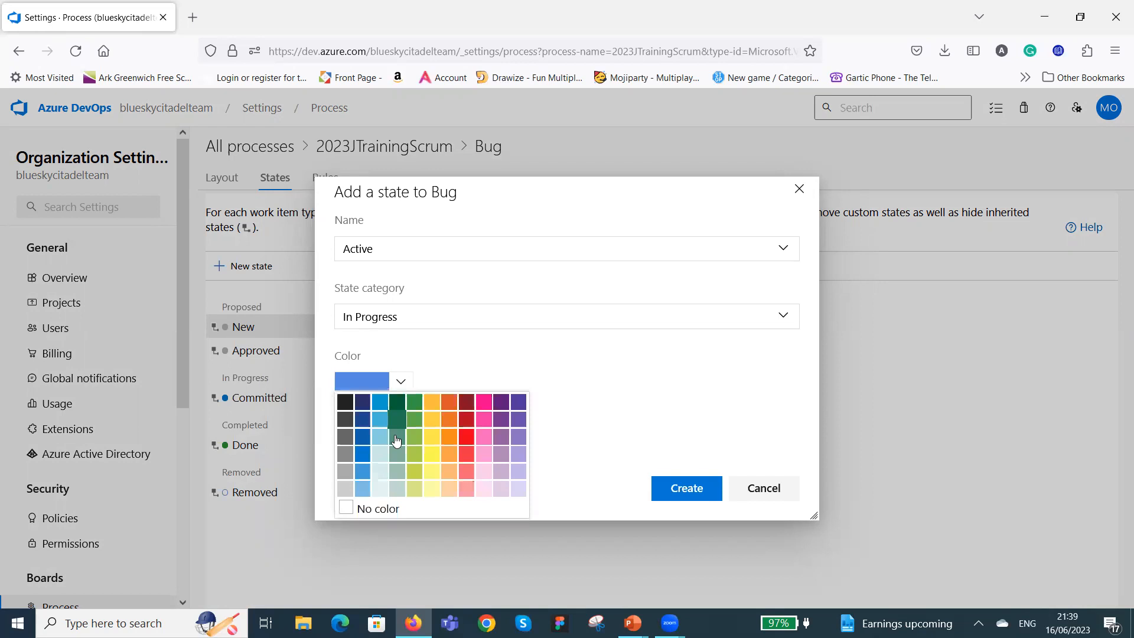
{"action": "left_click", "coordinate": [468, 442]}
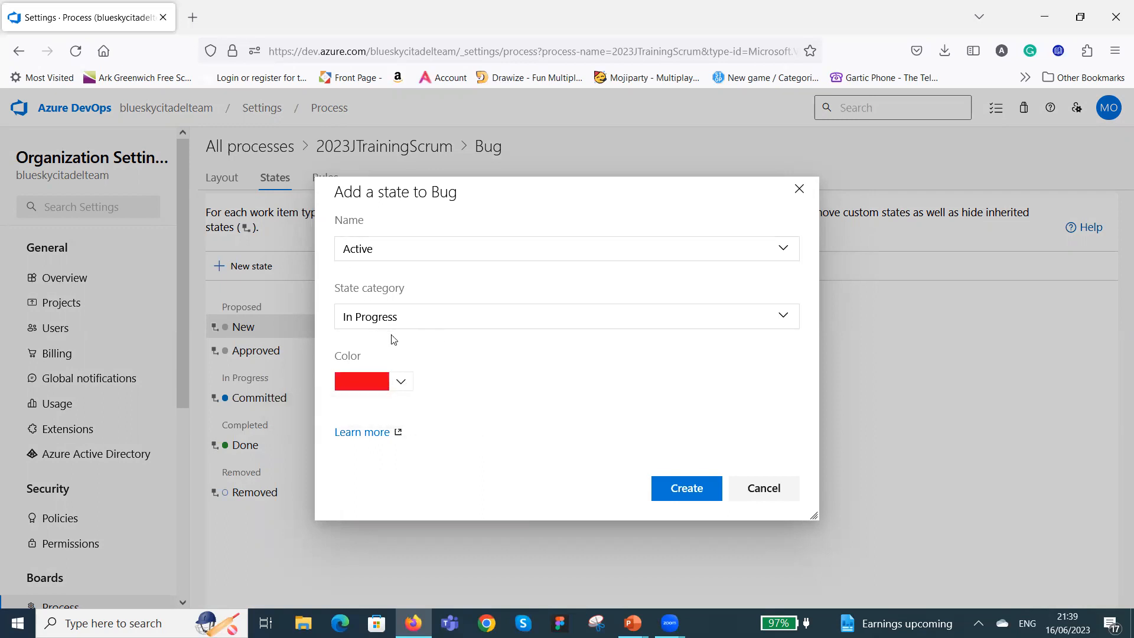
{"action": "left_click", "coordinate": [678, 489]}
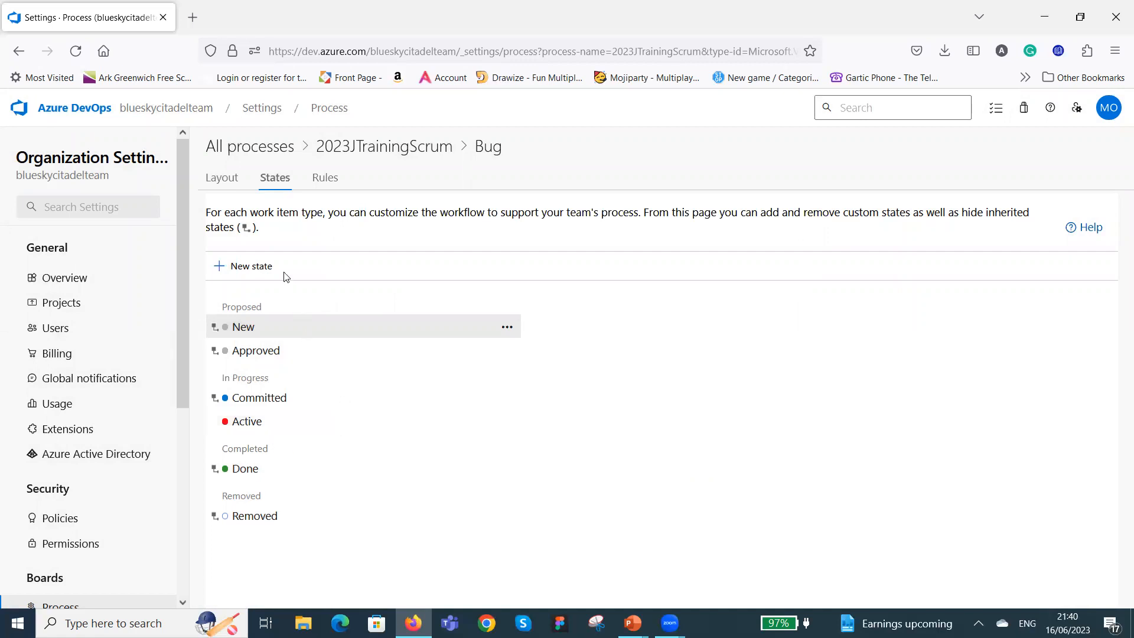
Add a light green workflow state named Closed to the Bug work item type in the In Progress category.
{"action": "left_click", "coordinate": [245, 269]}
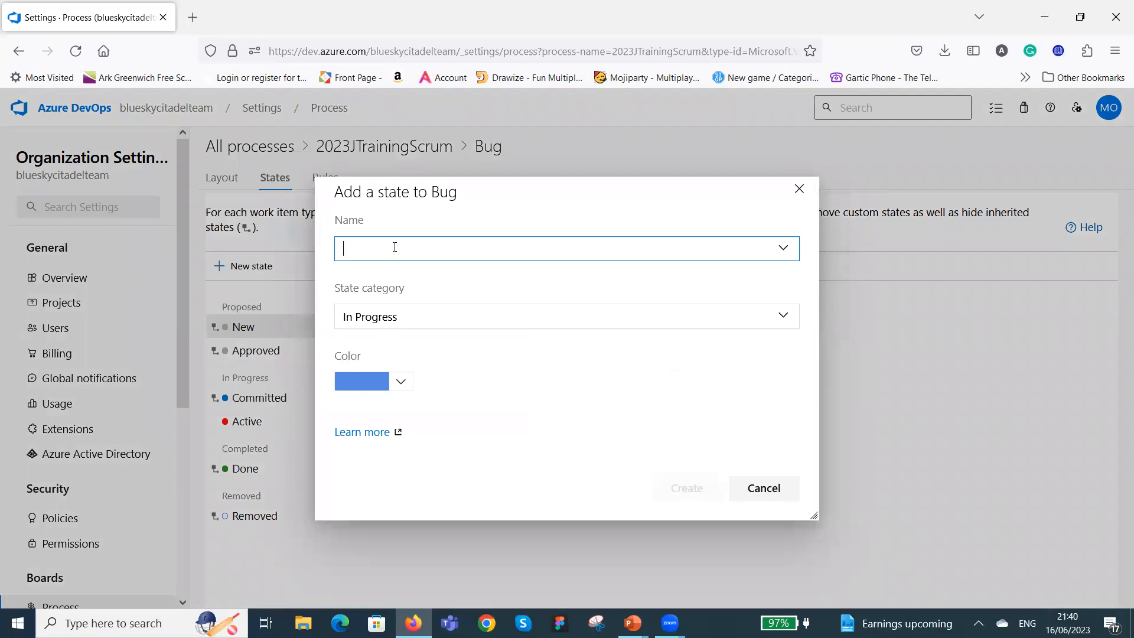
{"action": "type", "text": "Closed"}
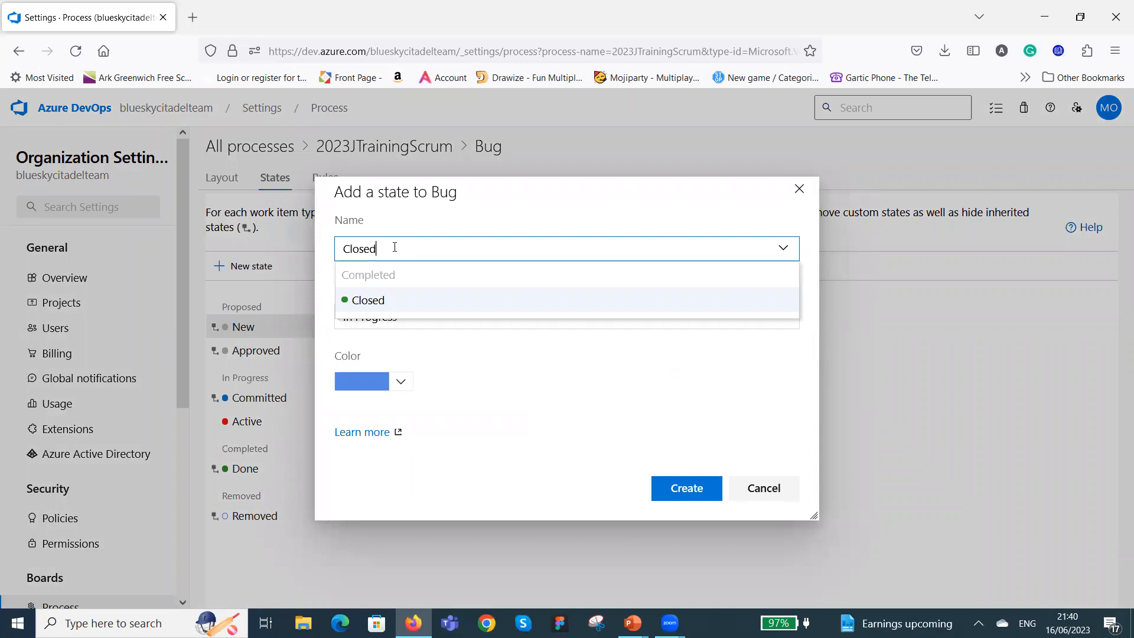
{"action": "left_click", "coordinate": [464, 367]}
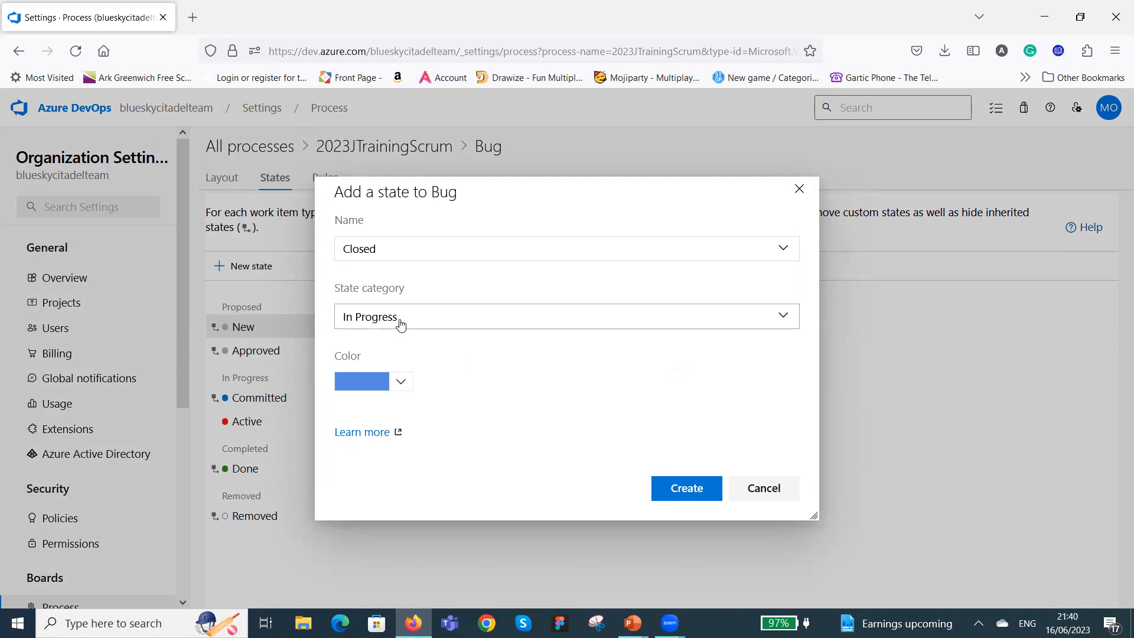
{"action": "left_click", "coordinate": [401, 382]}
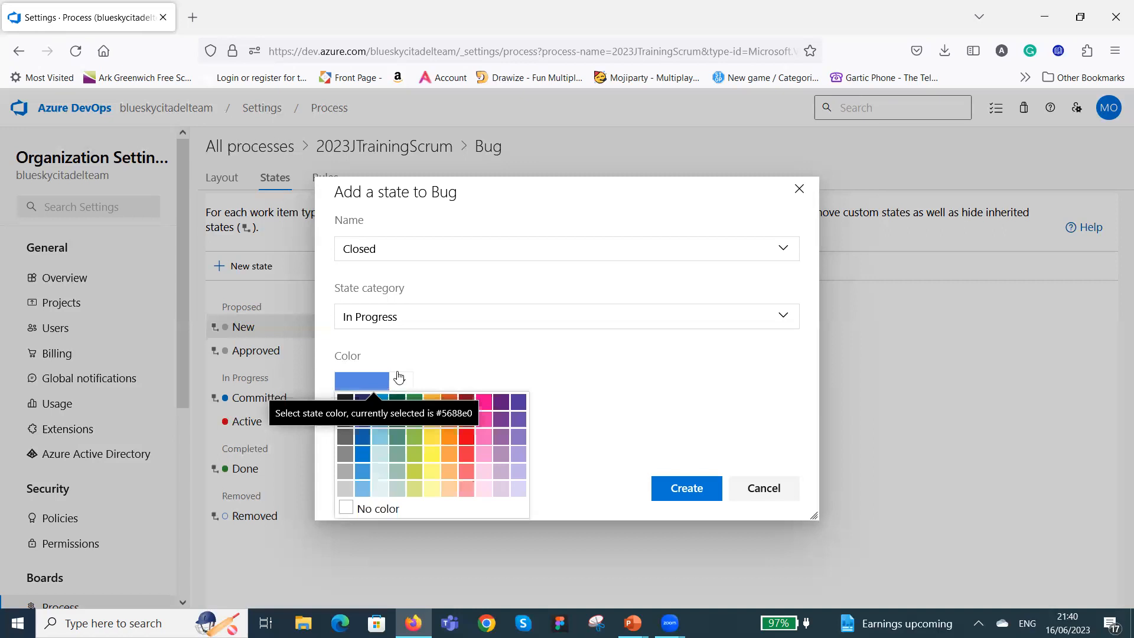
{"action": "left_click", "coordinate": [415, 438]}
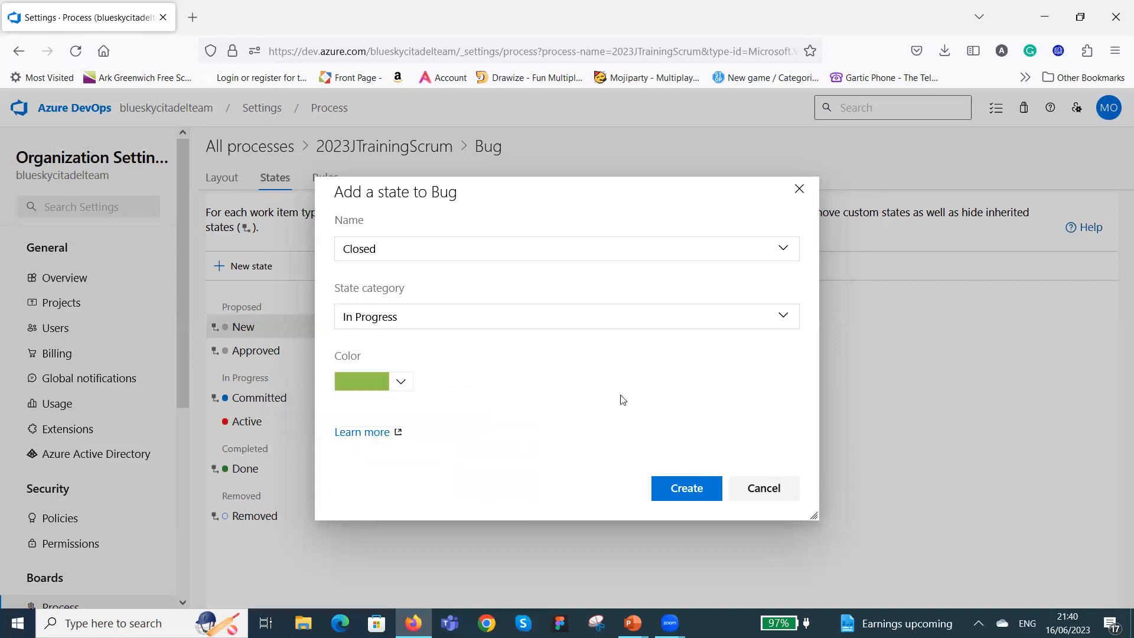
{"action": "left_click", "coordinate": [690, 491]}
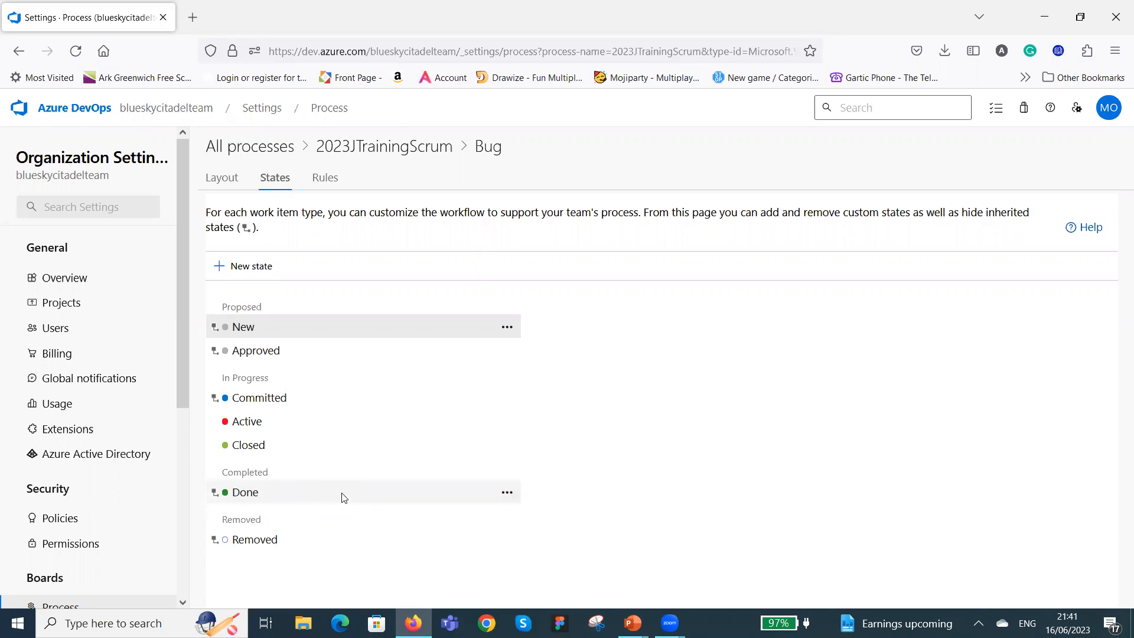
Open the Task work item type in the 2023JTrainingScrum process, check its workflow states and return to its layout.
{"action": "left_click", "coordinate": [375, 147]}
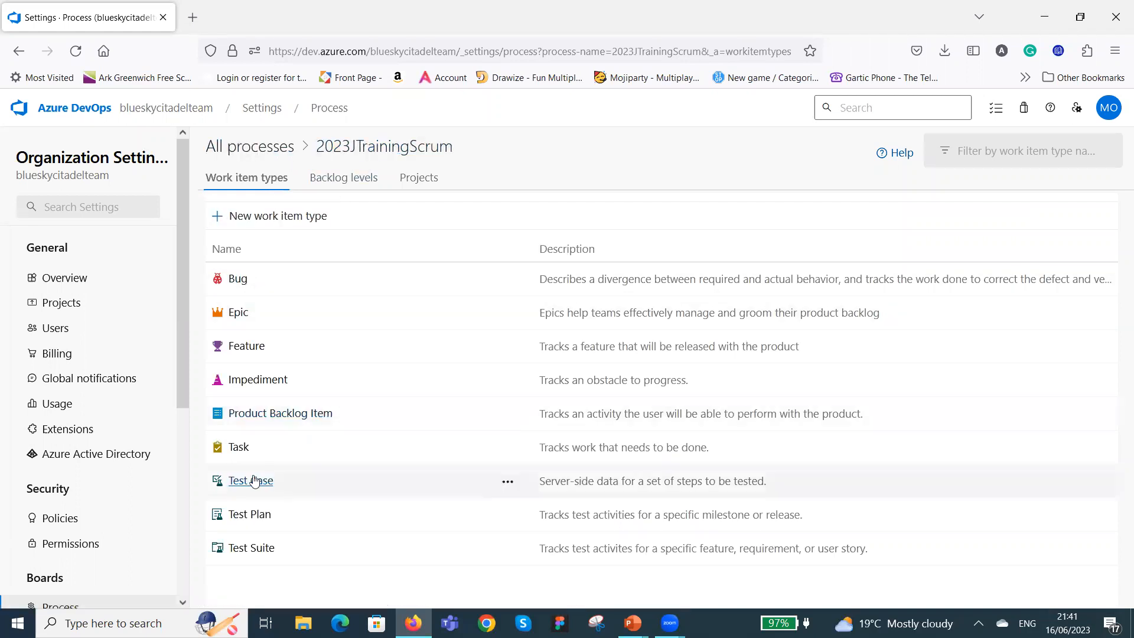
{"action": "left_click", "coordinate": [239, 448]}
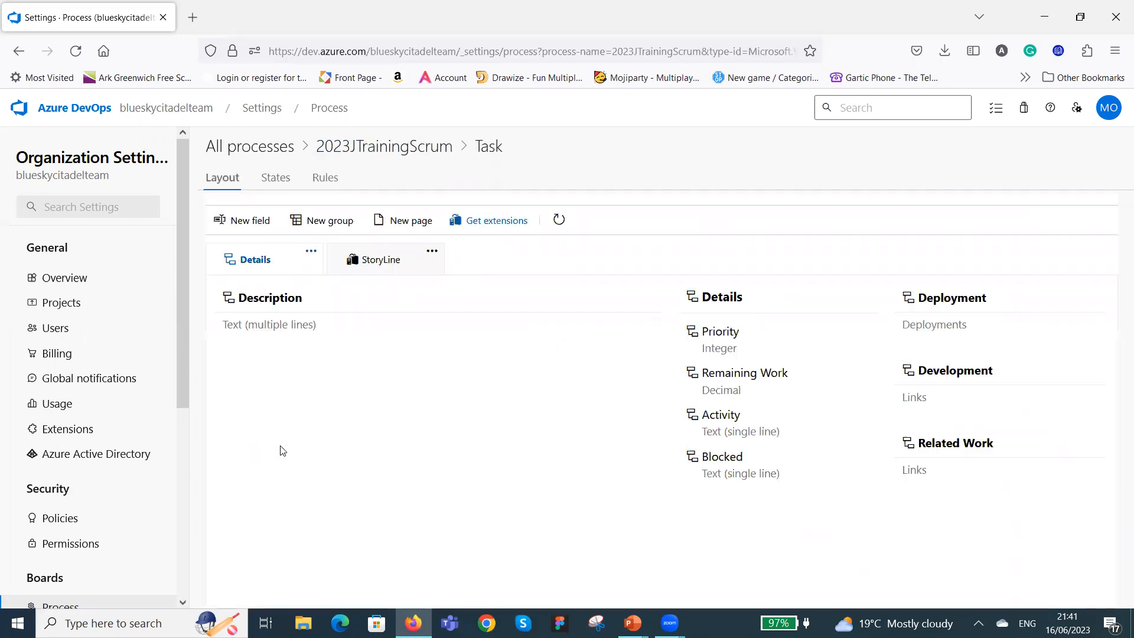
{"action": "left_click", "coordinate": [285, 182]}
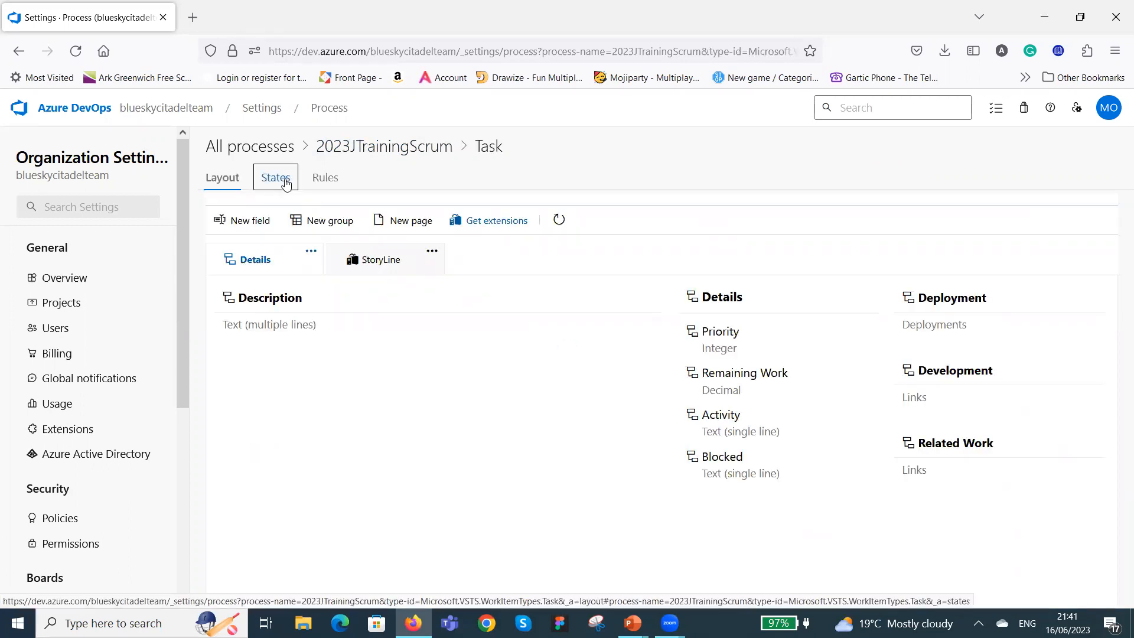
{"action": "left_click", "coordinate": [227, 179]}
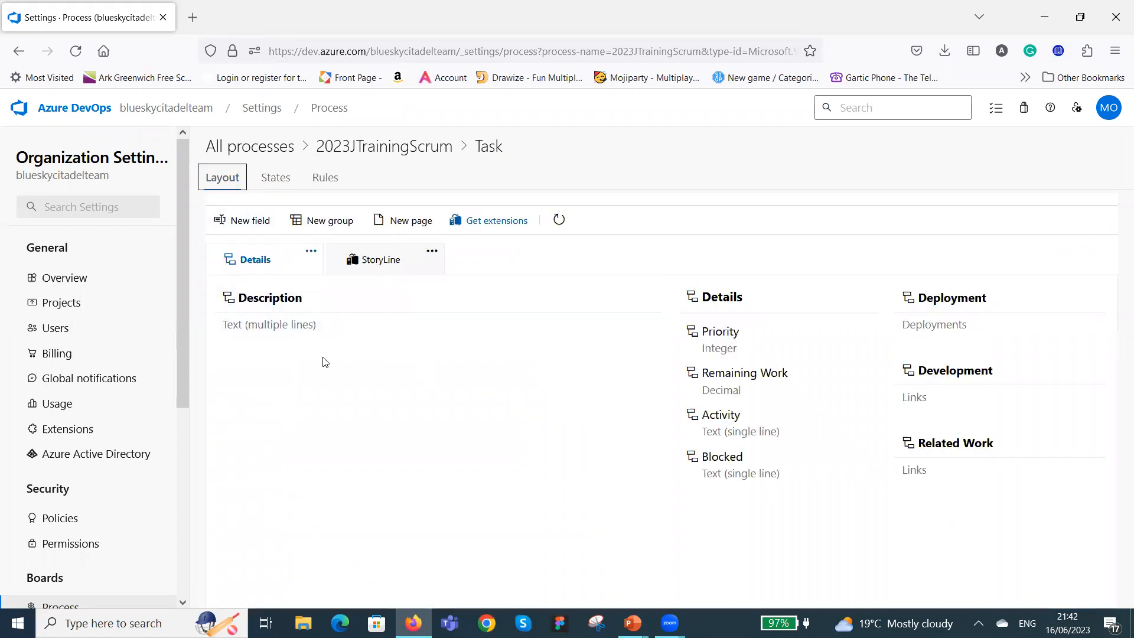
Try to add a new single-line text field named Planned Hours to the Task work item type.
{"action": "left_click", "coordinate": [242, 221]}
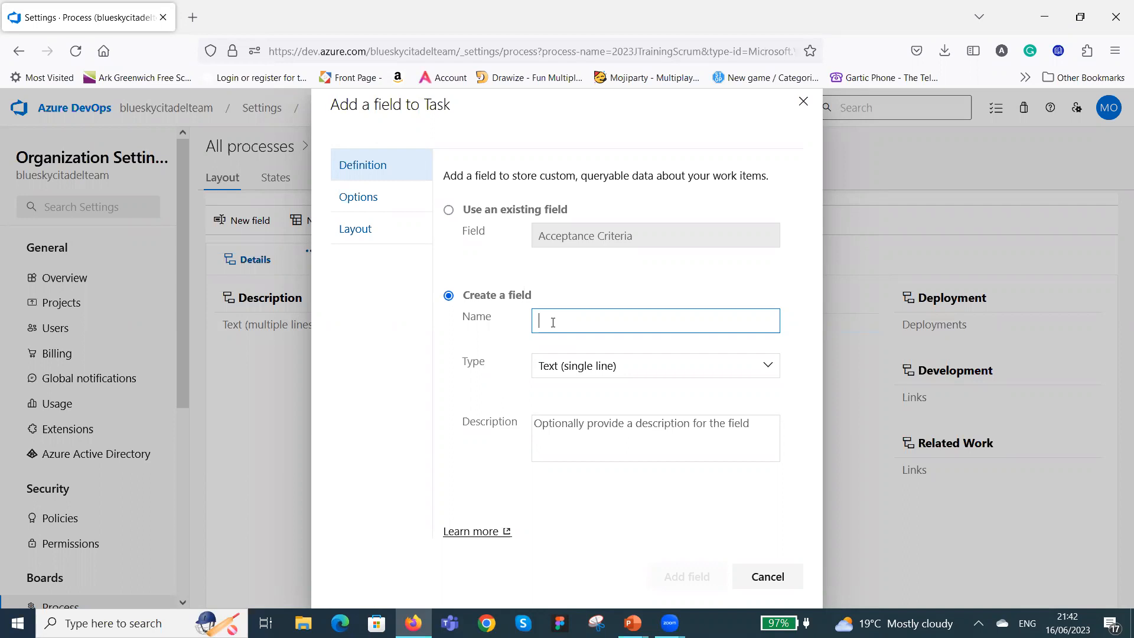
{"action": "type", "text": "planned"}
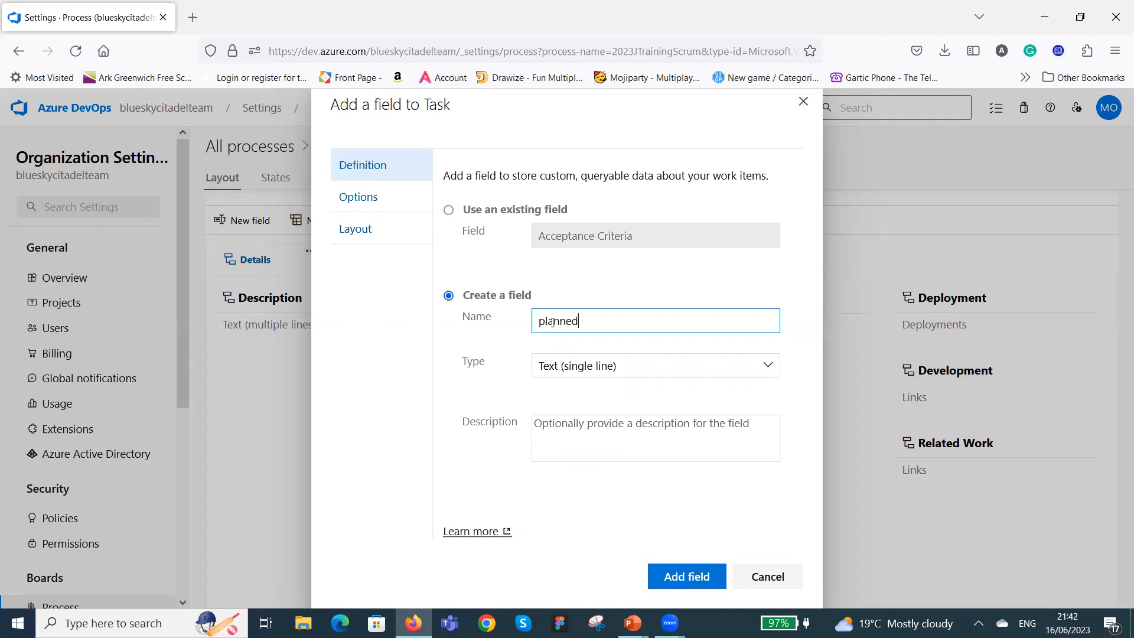
{"action": "key", "text": "BackSpace"}
{"action": "key", "text": "BackSpace"}
{"action": "key", "text": "BackSpace"}
{"action": "key", "text": "BackSpace"}
{"action": "key", "text": "BackSpace"}
{"action": "key", "text": "BackSpace"}
{"action": "key", "text": "BackSpace"}
{"action": "type", "text": "Planned Hours"}
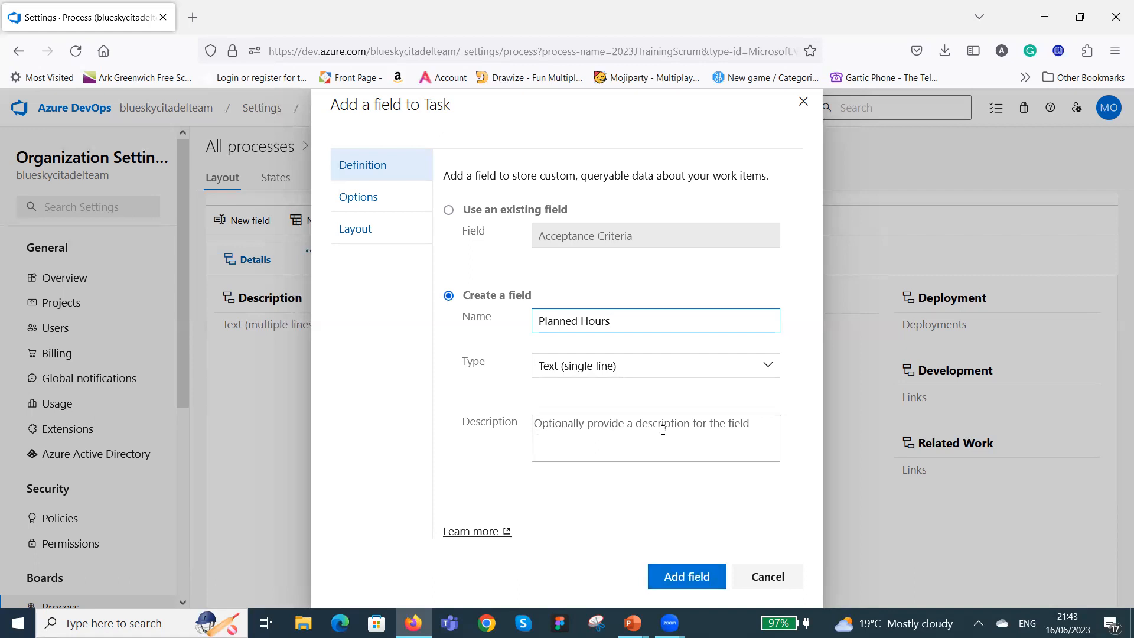
{"action": "left_click", "coordinate": [675, 575]}
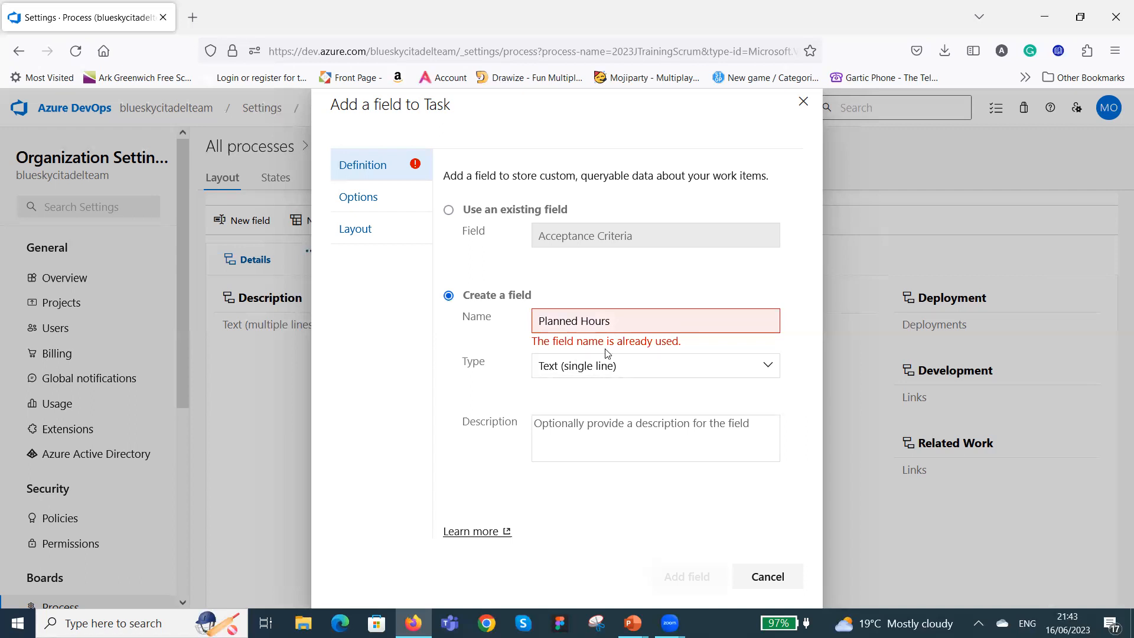
Change the new Task field's name to Planned Estimated Hours and add it as a single-line text field.
{"action": "left_click", "coordinate": [581, 322]}
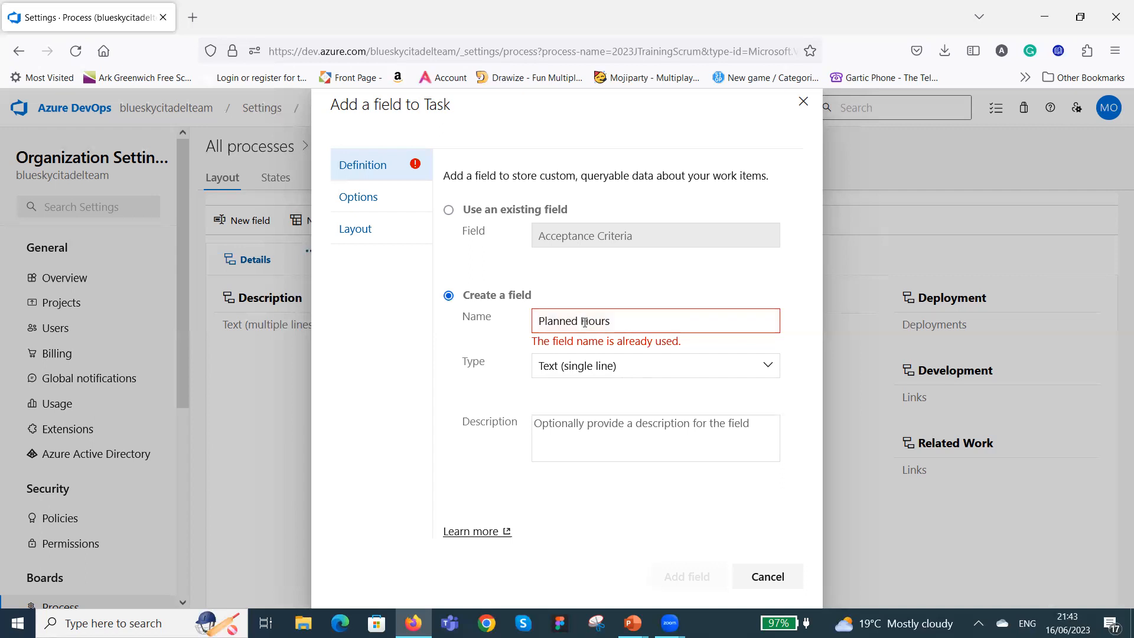
{"action": "type", "text": "Esti"}
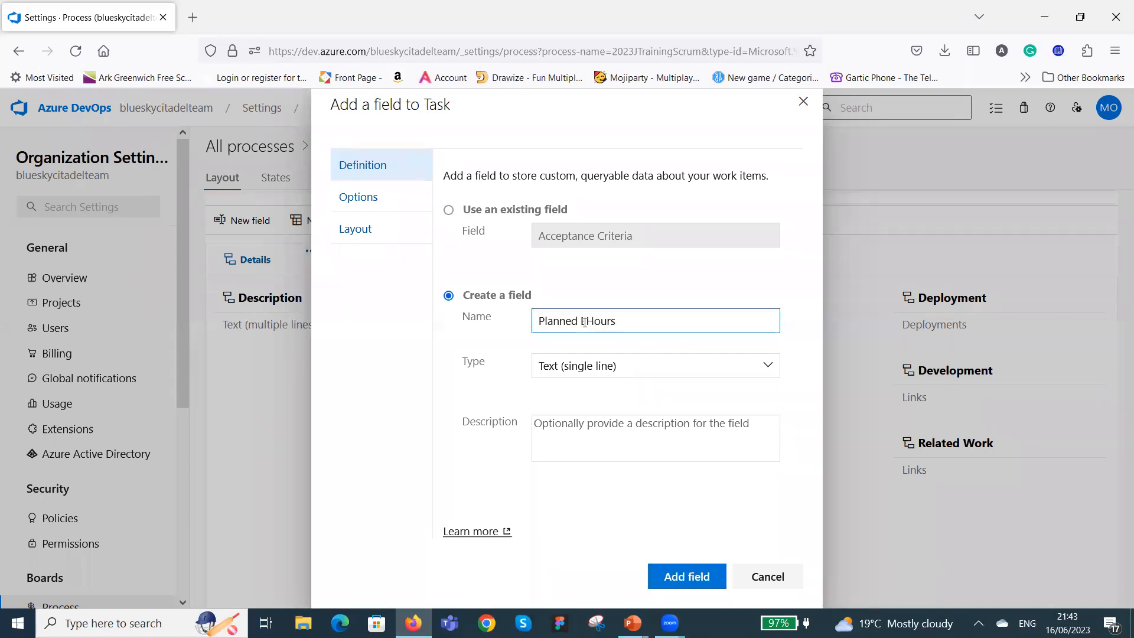
{"action": "type", "text": "mated"}
{"action": "left_click", "coordinate": [680, 577]}
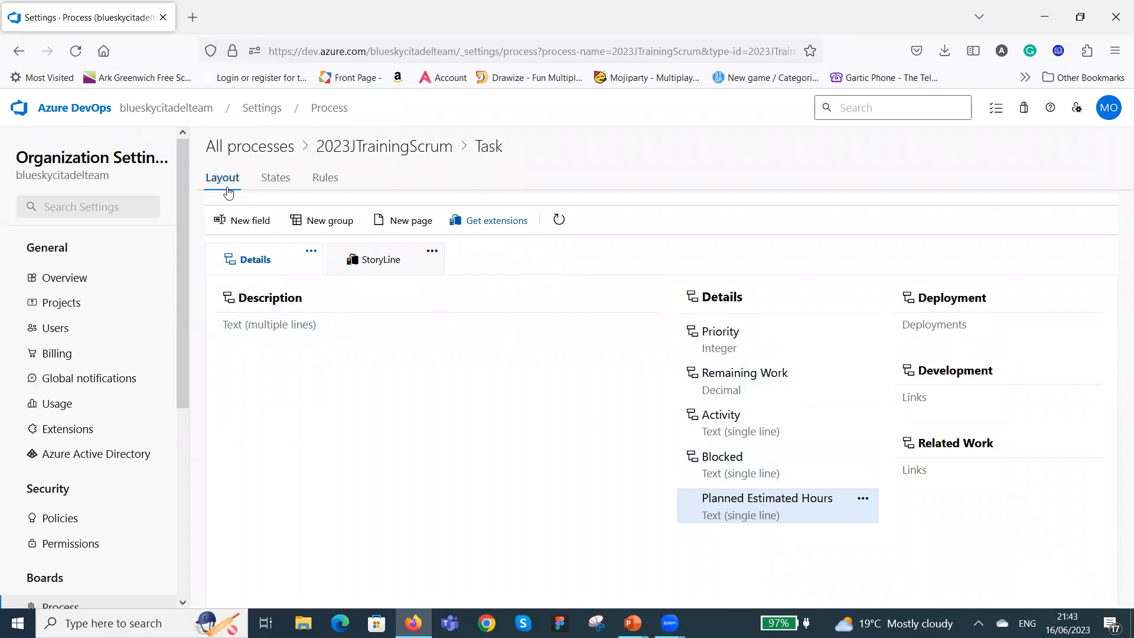
Add a new single-line text field named Actual Worked Hours to the Task work item type.
{"action": "left_click", "coordinate": [250, 222]}
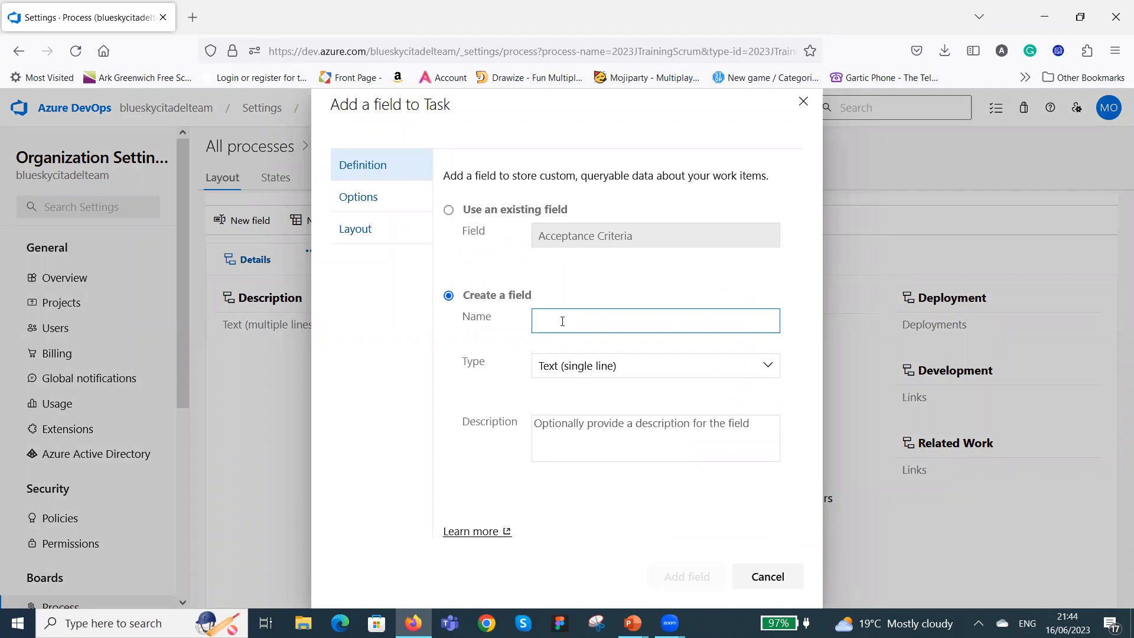
{"action": "type", "text": "Actu"}
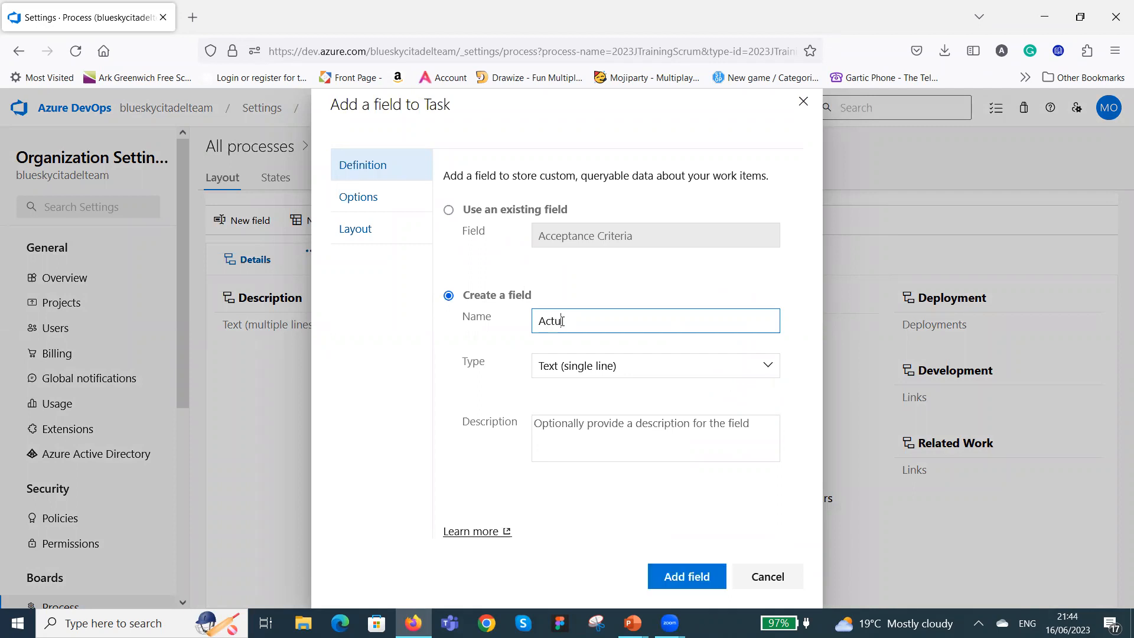
{"action": "type", "text": "al Worked Hours"}
{"action": "left_click", "coordinate": [688, 576]}
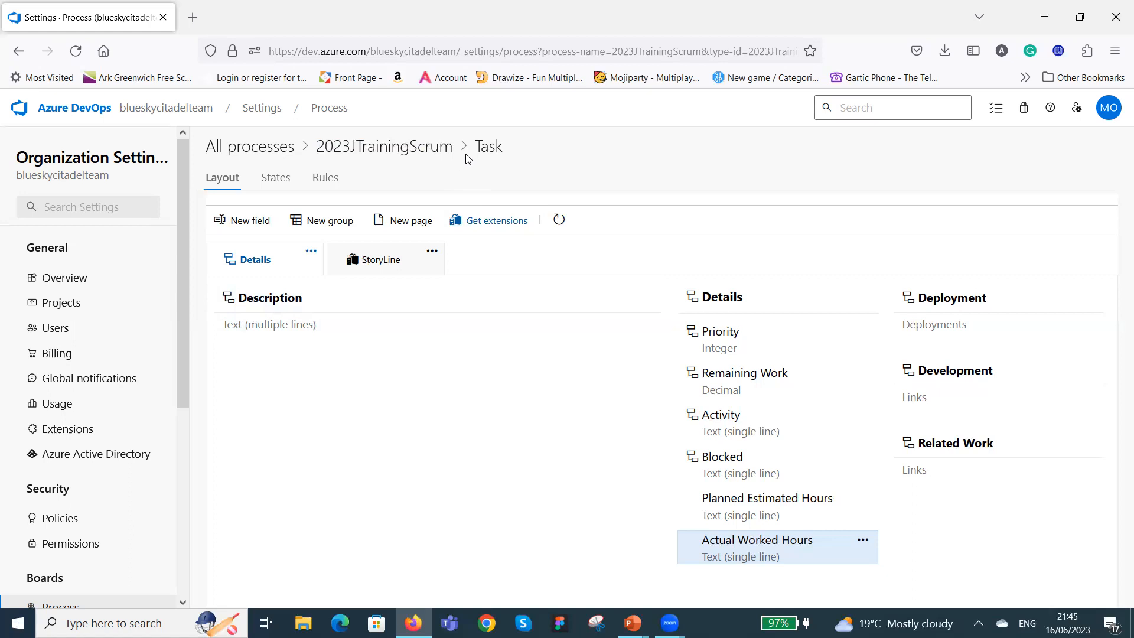
Open the 2023J Internship Training project's board and view its columns through to Done.
{"action": "left_click", "coordinate": [67, 308]}
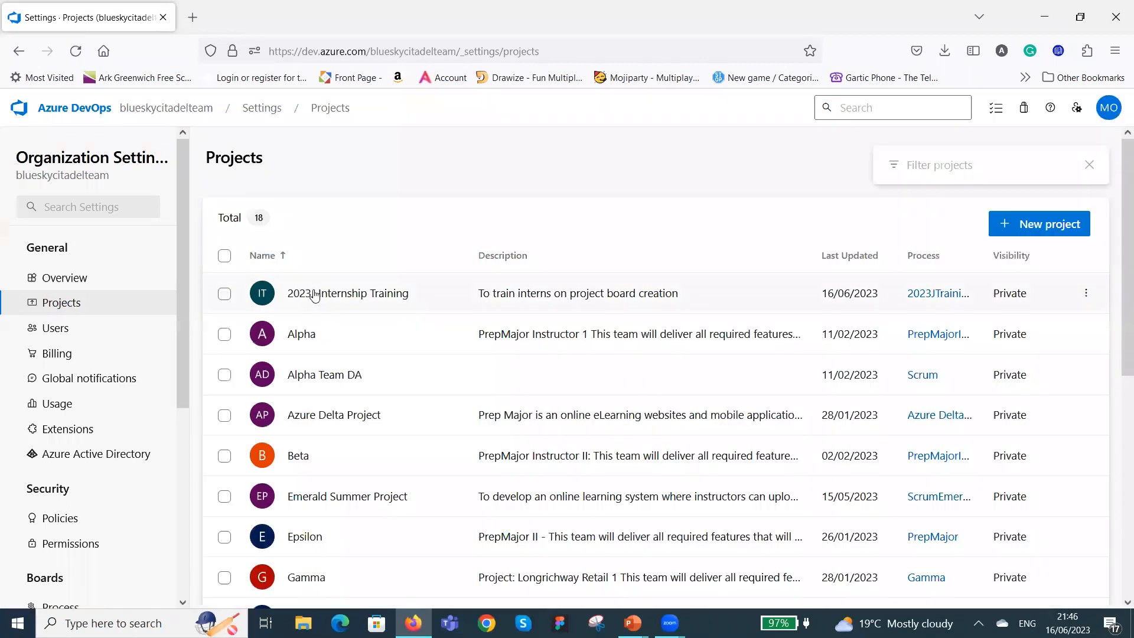
{"action": "left_click", "coordinate": [317, 294]}
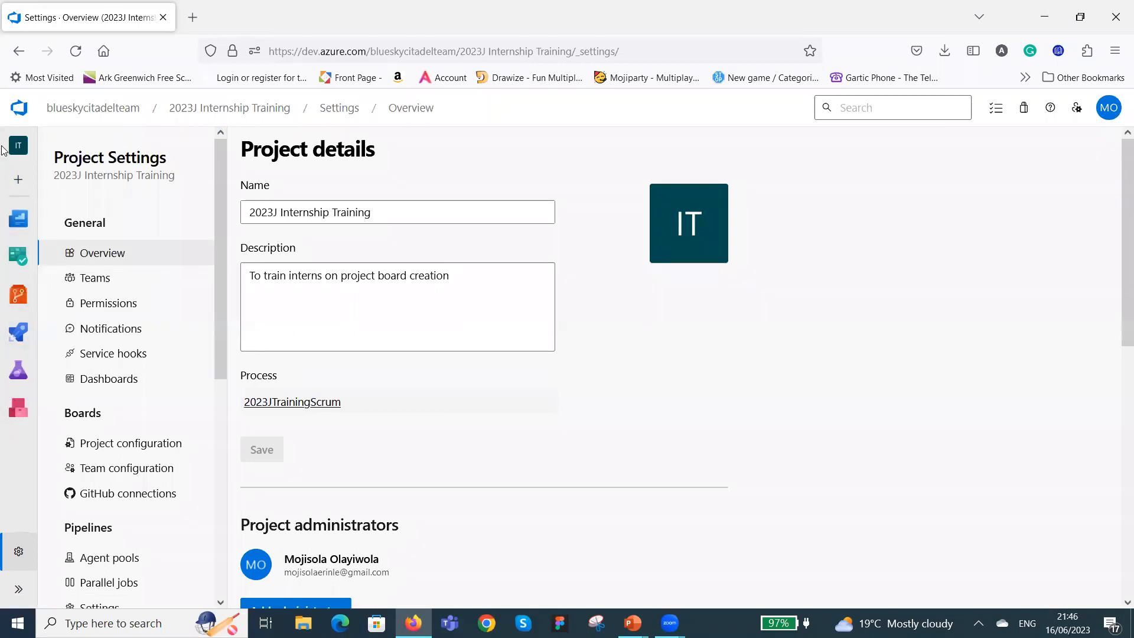
{"action": "mouse_move", "coordinate": [14, 285]}
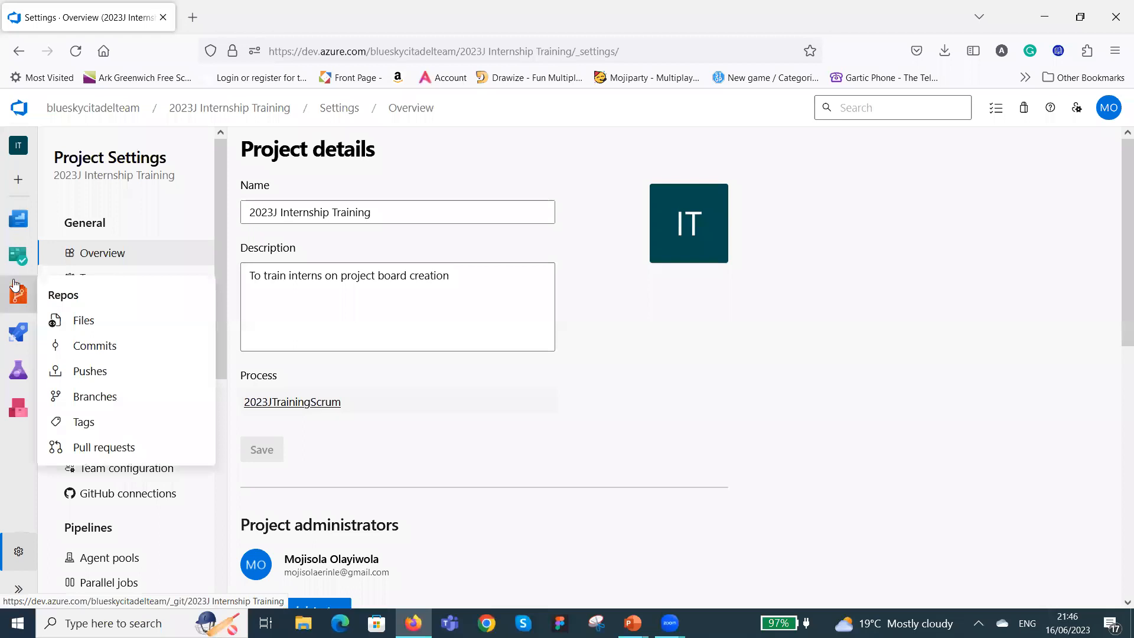
{"action": "mouse_move", "coordinate": [14, 255]}
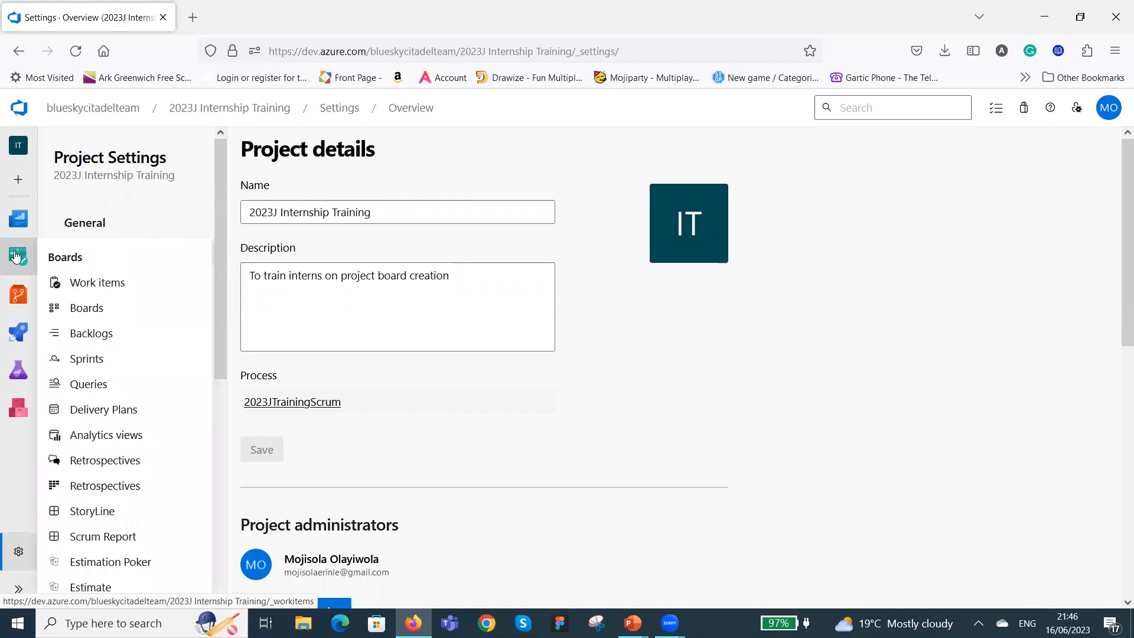
{"action": "left_click", "coordinate": [16, 255]}
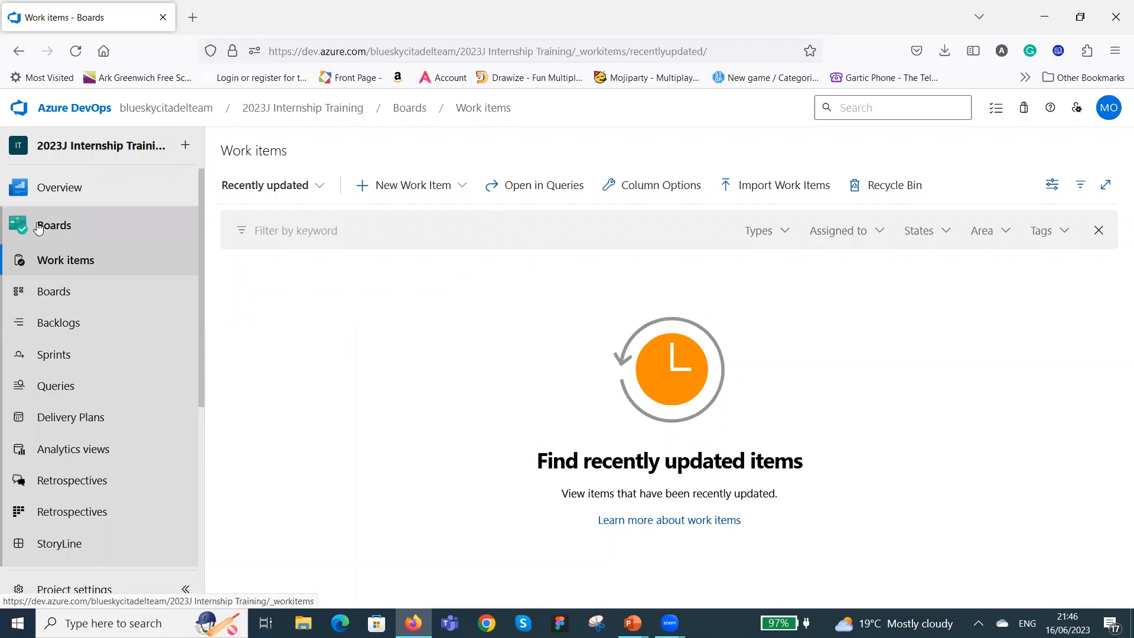
{"action": "left_click", "coordinate": [55, 291]}
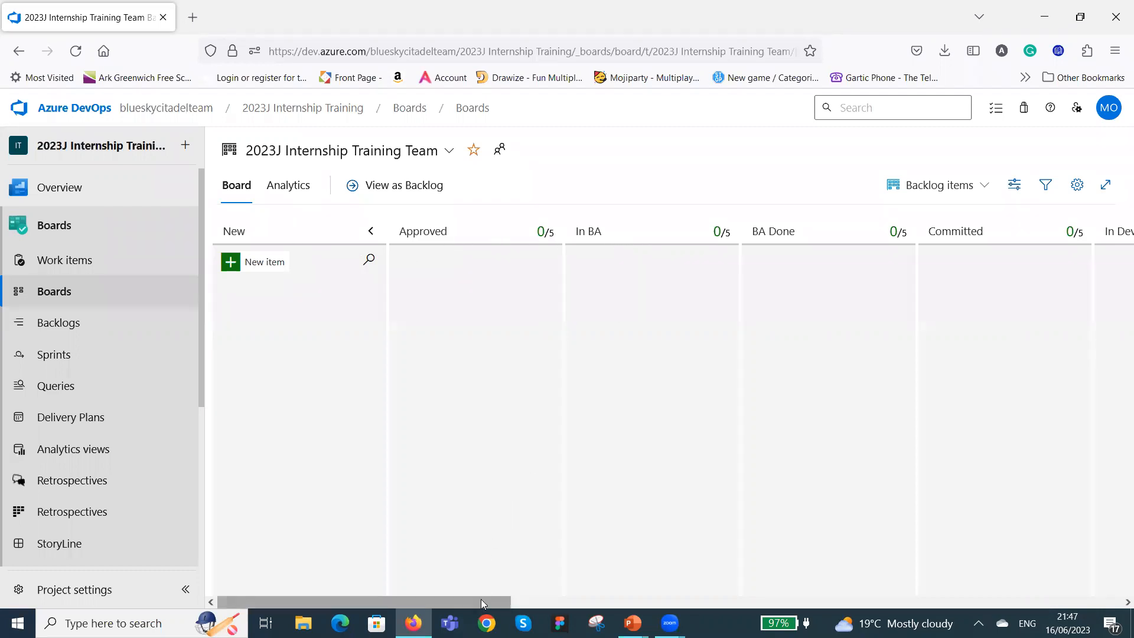
{"action": "left_click_drag", "start_coordinate": [482, 600], "coordinate": [1116, 589]}
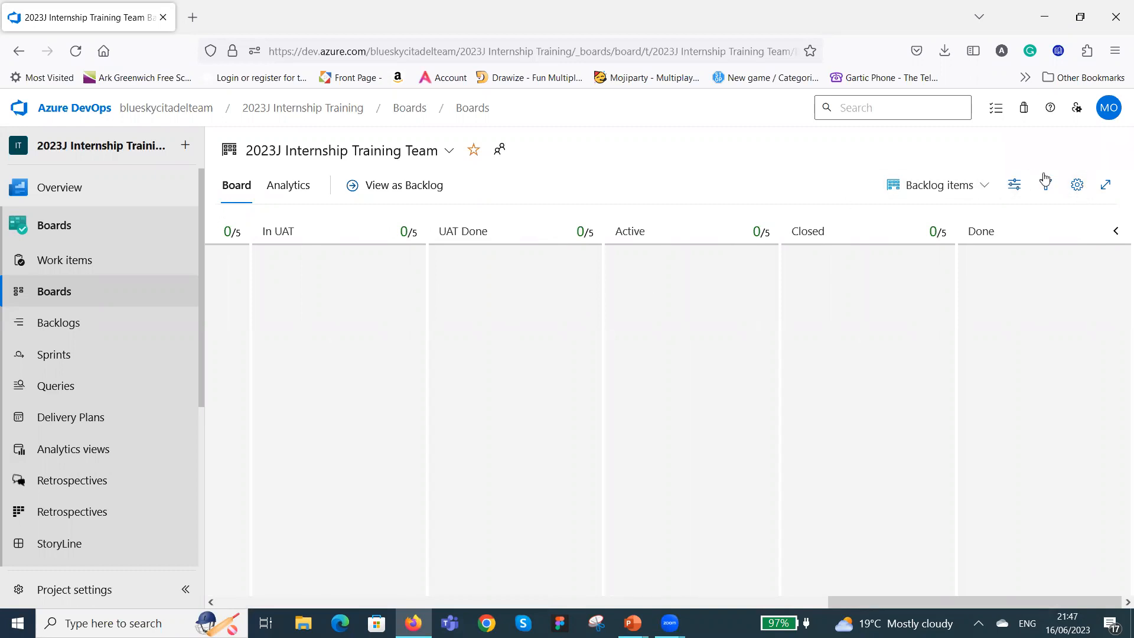
In the board's column settings, move the In BA and BA Done columns ahead of Approved.
{"action": "left_click", "coordinate": [1078, 186]}
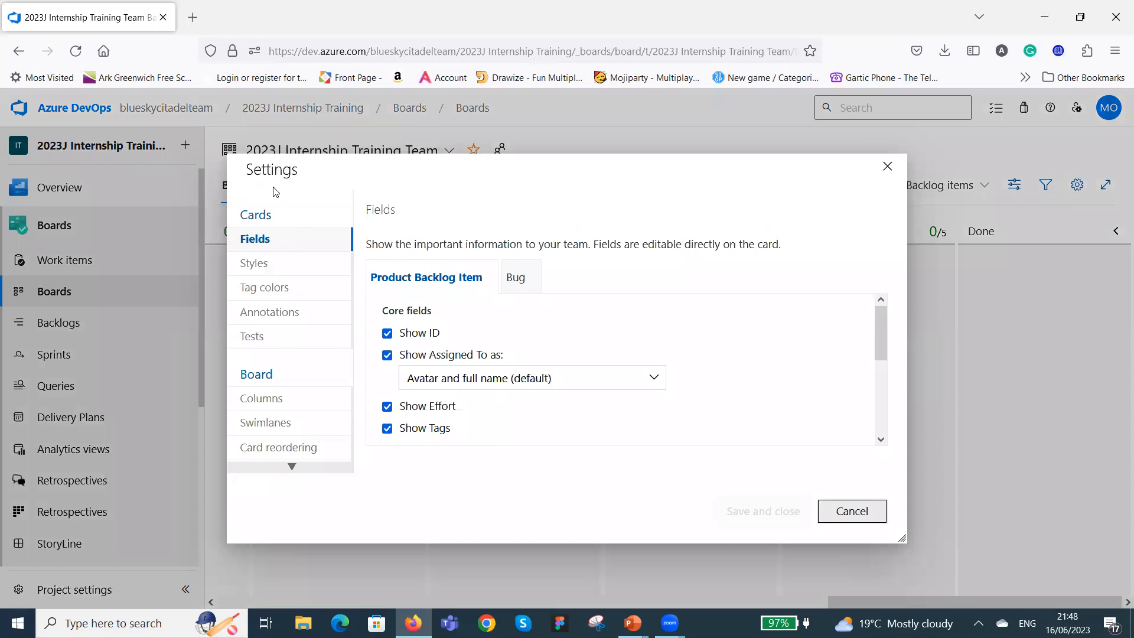
{"action": "left_click", "coordinate": [266, 400]}
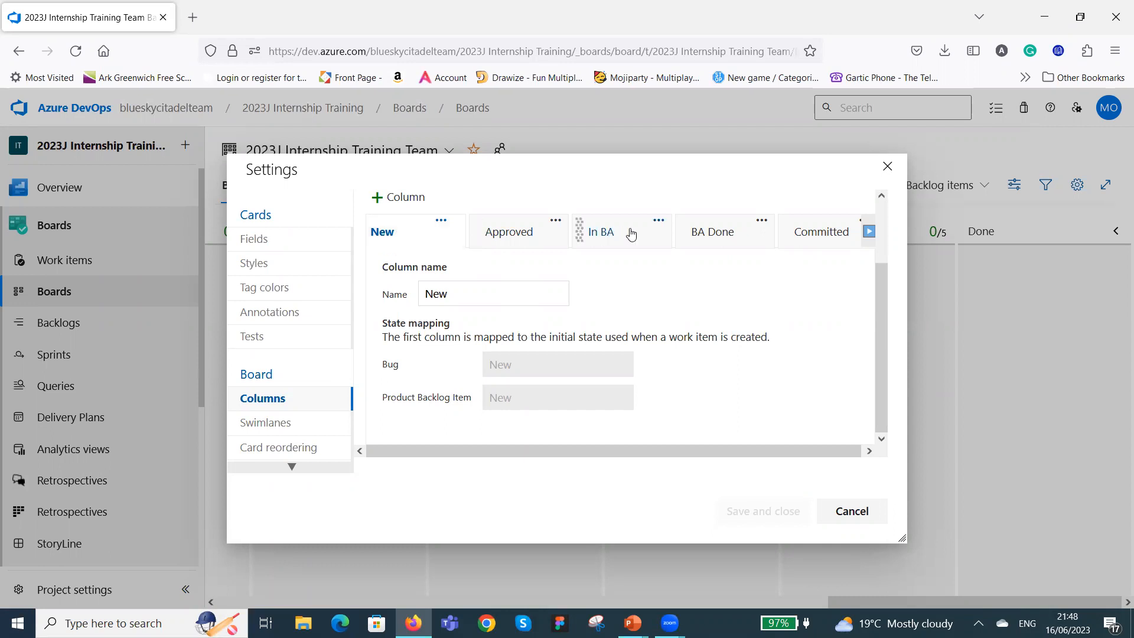
{"action": "left_click_drag", "start_coordinate": [633, 234], "coordinate": [632, 229]}
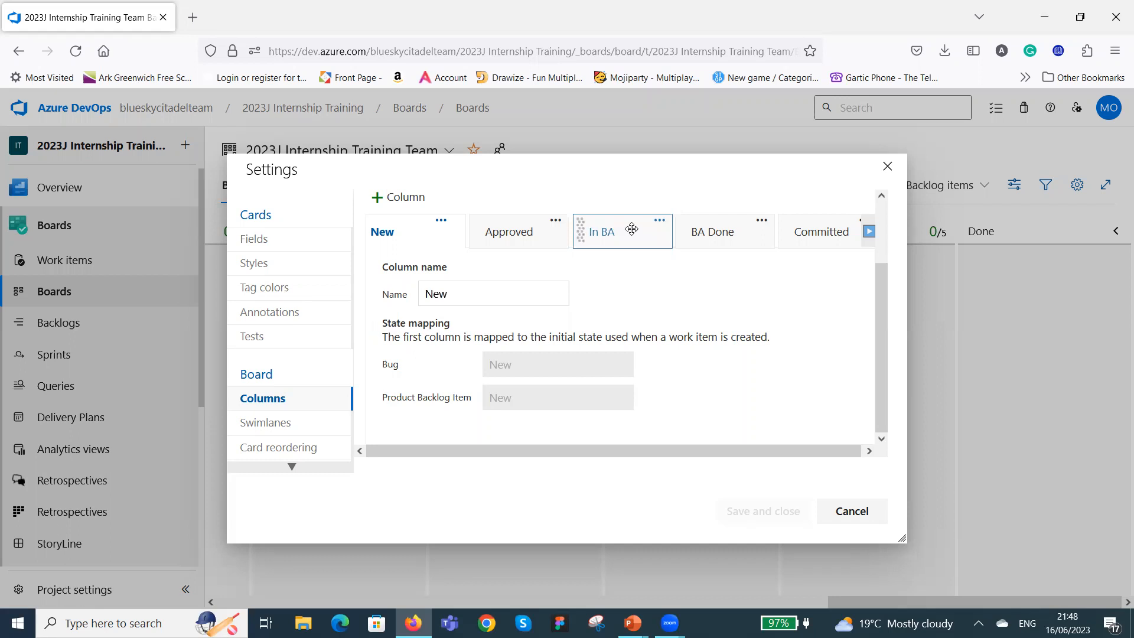
{"action": "left_click_drag", "start_coordinate": [632, 230], "coordinate": [528, 236]}
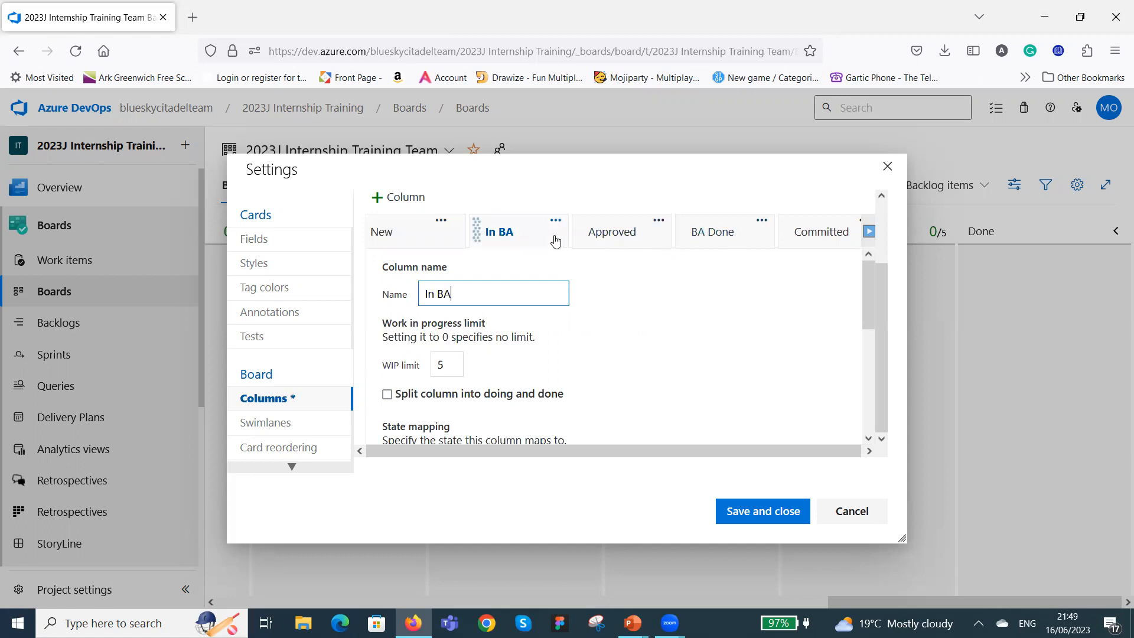
{"action": "left_click", "coordinate": [745, 235]}
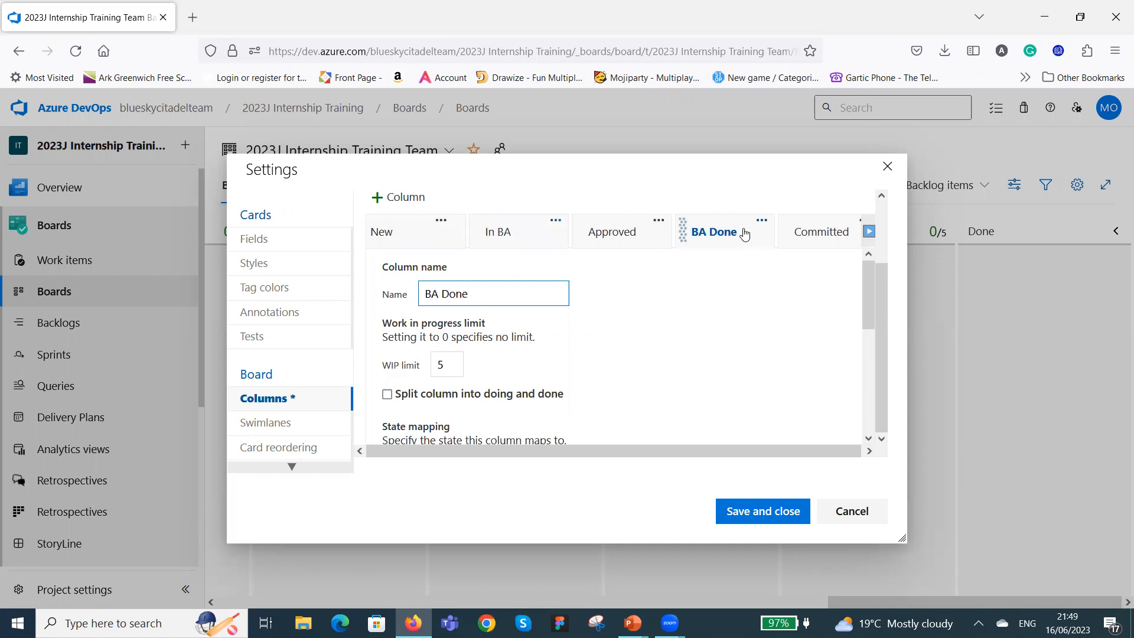
{"action": "left_click_drag", "start_coordinate": [744, 231], "coordinate": [642, 235]}
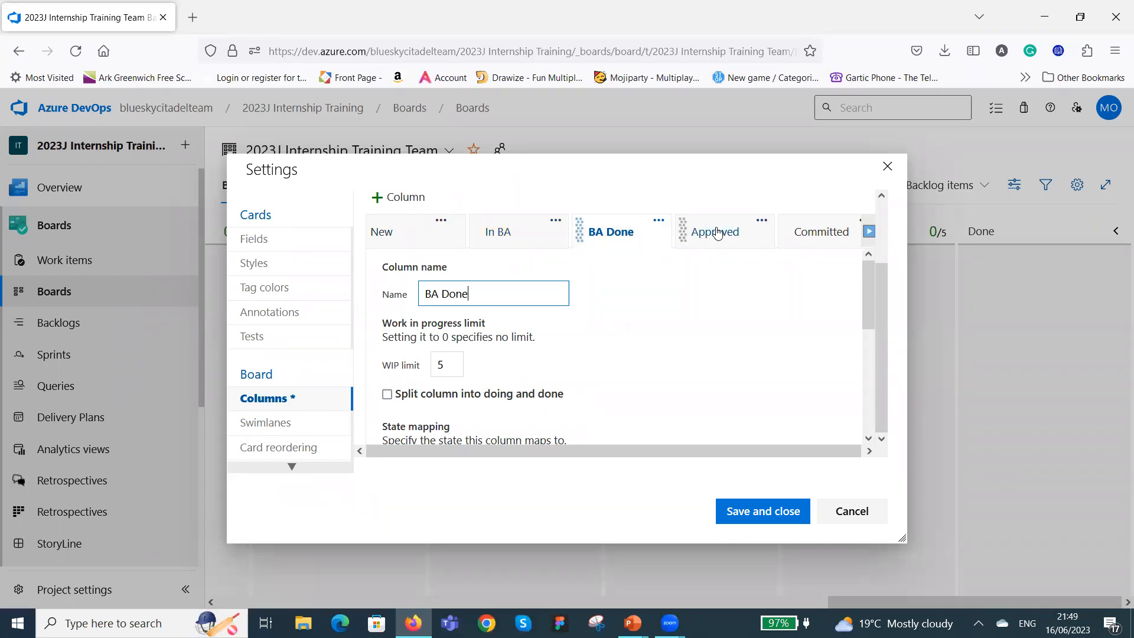
Remove the Active column from the board's column settings.
{"action": "left_click", "coordinate": [868, 232]}
{"action": "left_click", "coordinate": [868, 231]}
{"action": "left_click", "coordinate": [869, 232]}
{"action": "left_click", "coordinate": [869, 231]}
{"action": "left_click", "coordinate": [869, 232]}
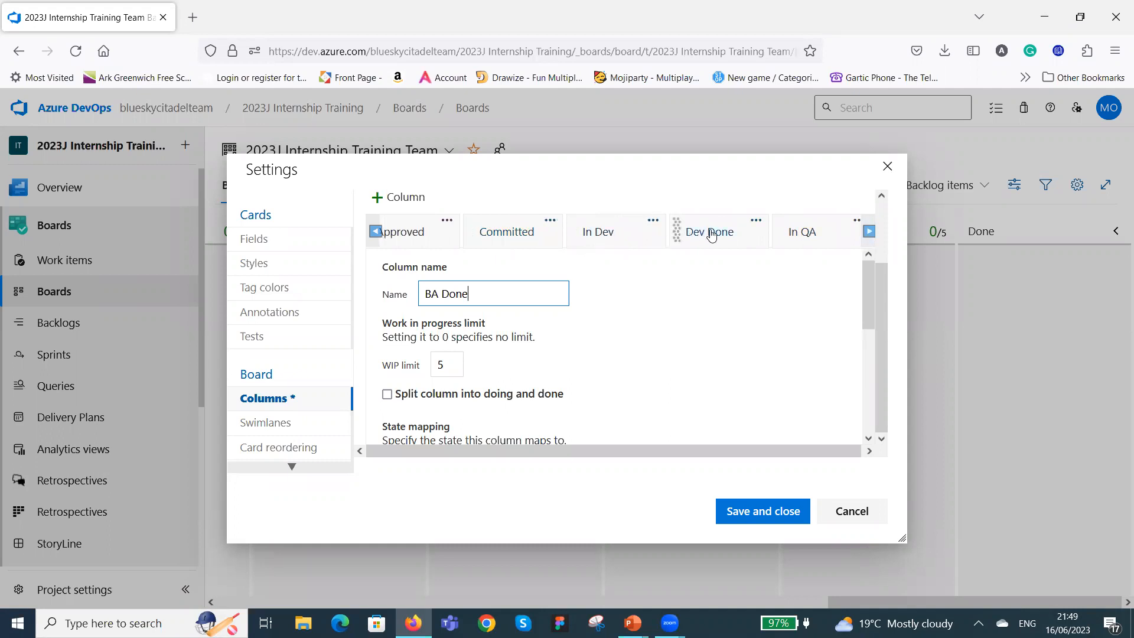
{"action": "left_click", "coordinate": [869, 232]}
{"action": "left_click", "coordinate": [869, 232]}
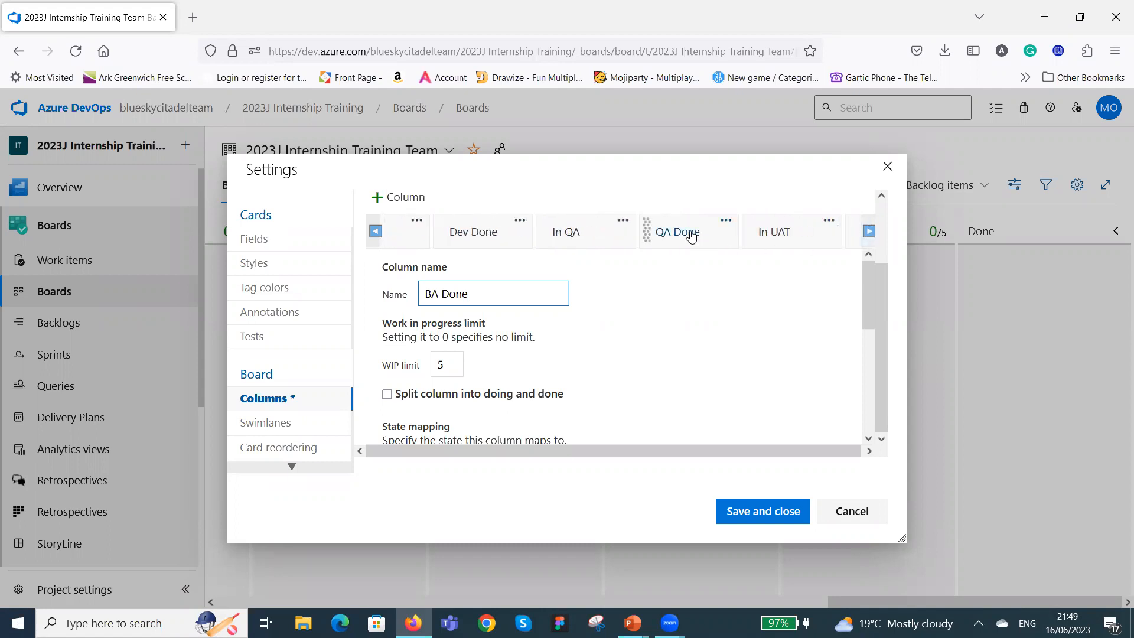
{"action": "left_click", "coordinate": [868, 231]}
{"action": "left_click", "coordinate": [868, 232]}
{"action": "left_click", "coordinate": [868, 232]}
{"action": "left_click", "coordinate": [869, 232]}
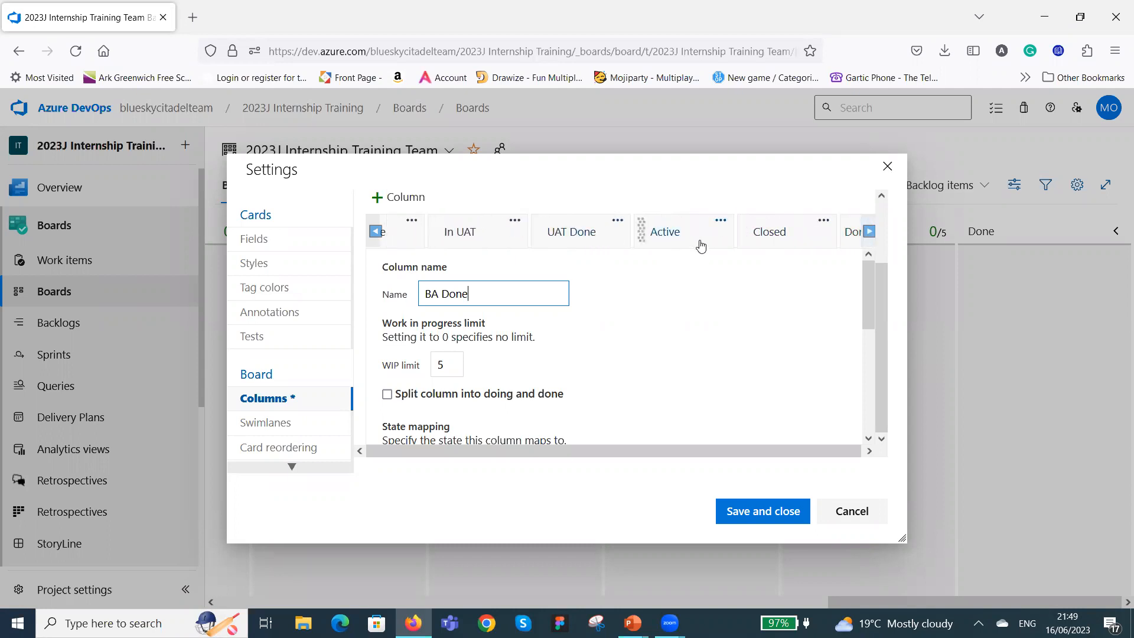
{"action": "left_click", "coordinate": [721, 221]}
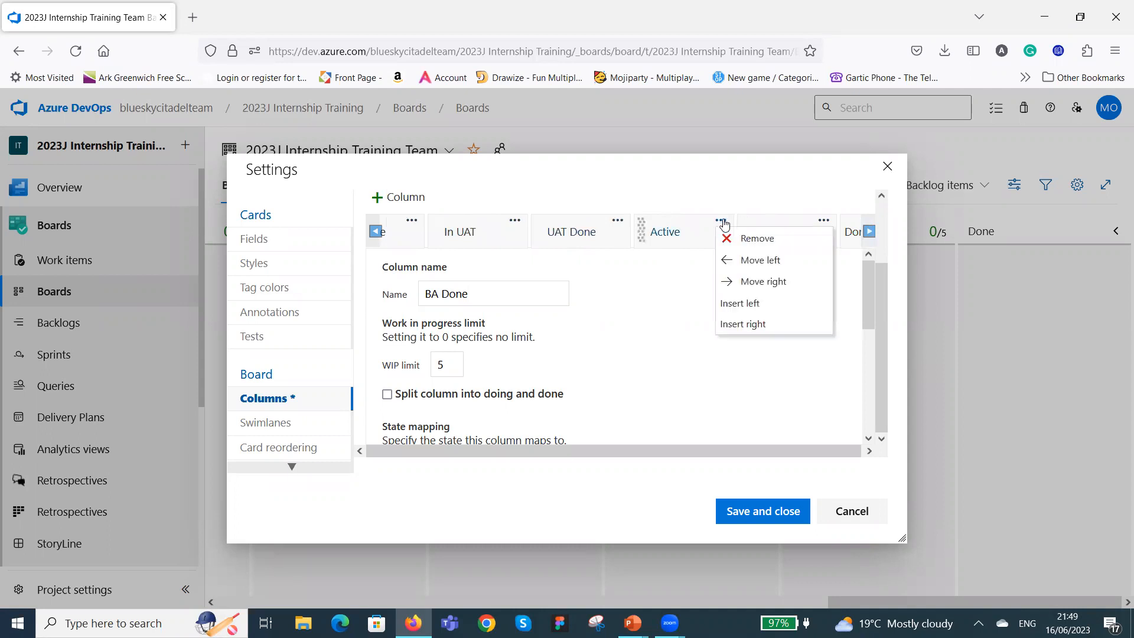
{"action": "left_click", "coordinate": [756, 238]}
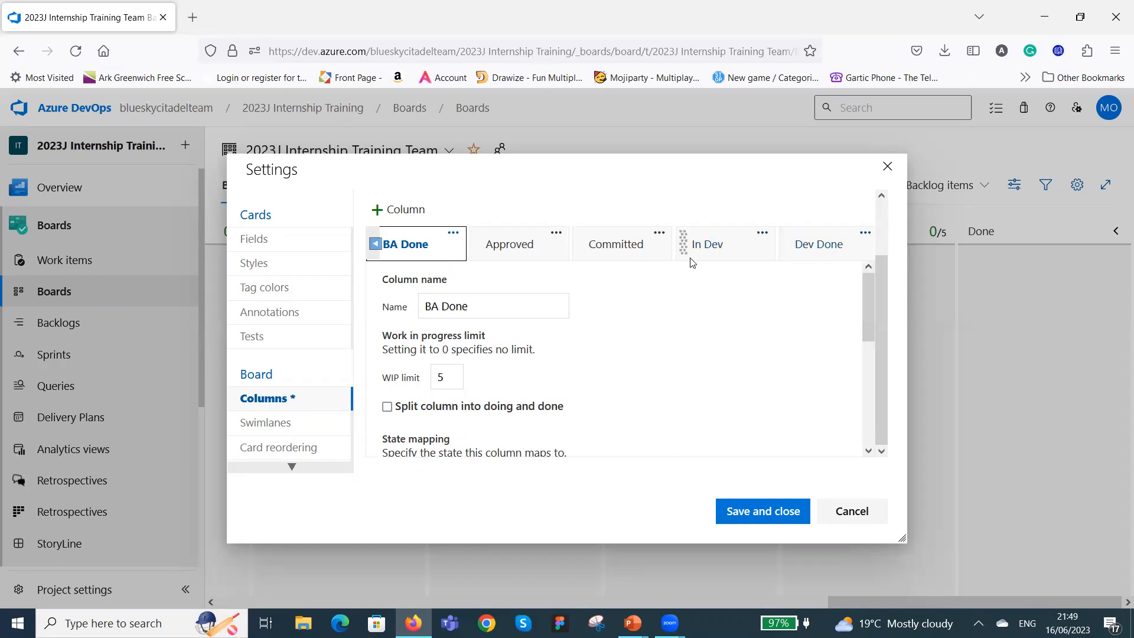
Remove the Closed column located between UAT Done and Done.
{"action": "left_click", "coordinate": [376, 245]}
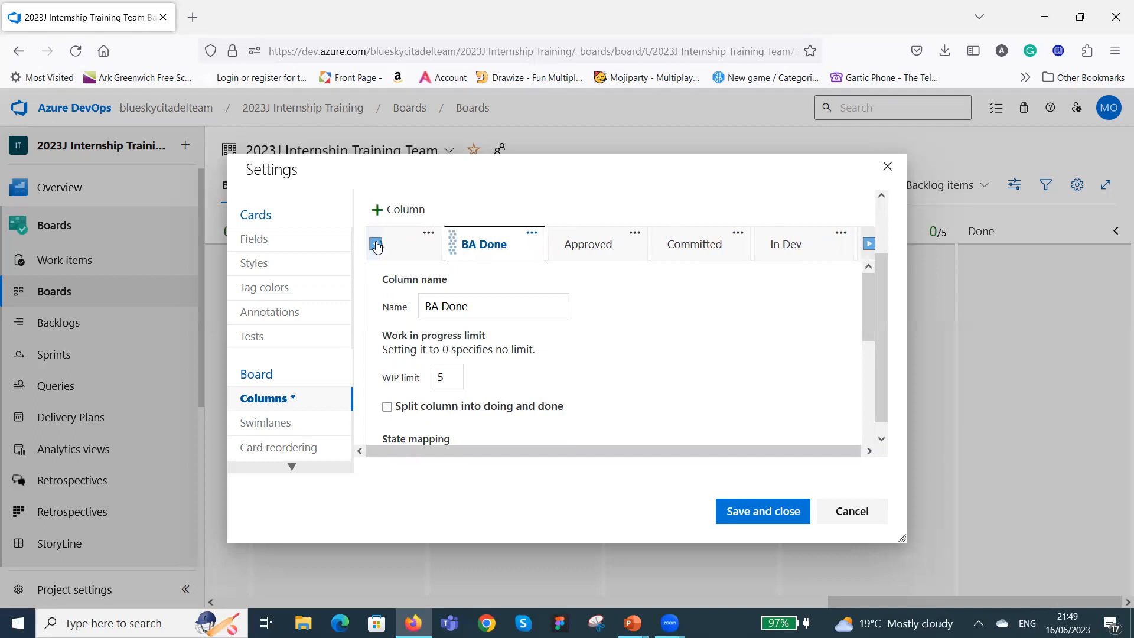
{"action": "left_click", "coordinate": [376, 244]}
{"action": "left_click", "coordinate": [375, 244]}
{"action": "left_click", "coordinate": [379, 244]}
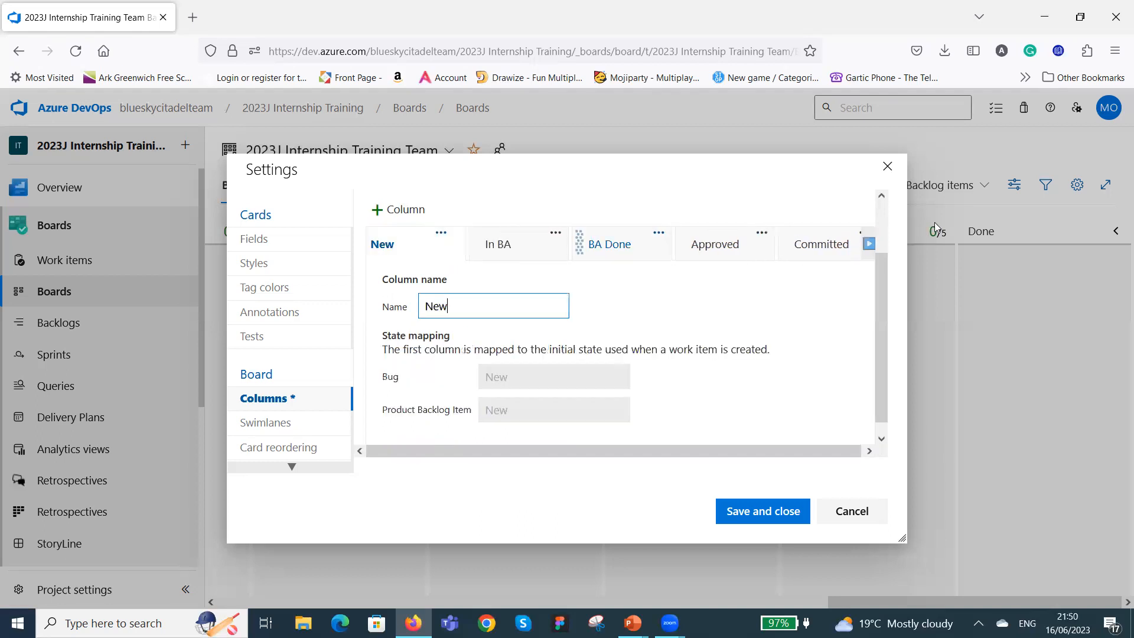
{"action": "left_click", "coordinate": [868, 244]}
{"action": "left_click", "coordinate": [870, 245]}
{"action": "left_click", "coordinate": [870, 245]}
{"action": "left_click", "coordinate": [870, 245]}
{"action": "left_click", "coordinate": [871, 245]}
{"action": "left_click", "coordinate": [871, 245]}
{"action": "left_click", "coordinate": [870, 245]}
{"action": "left_click", "coordinate": [871, 245]}
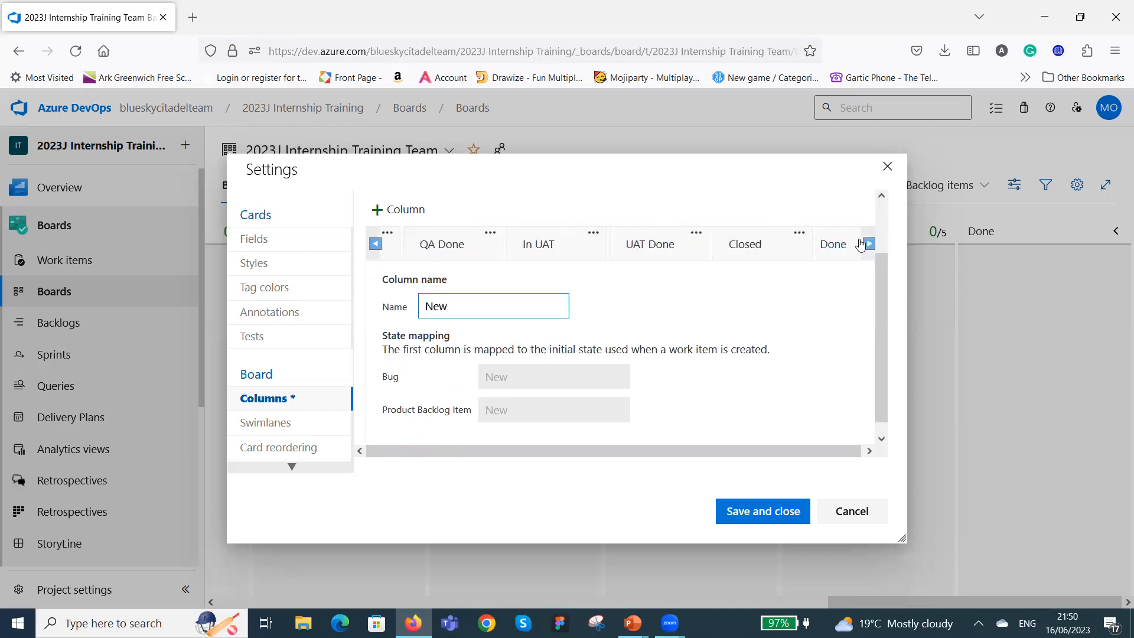
{"action": "left_click", "coordinate": [799, 234]}
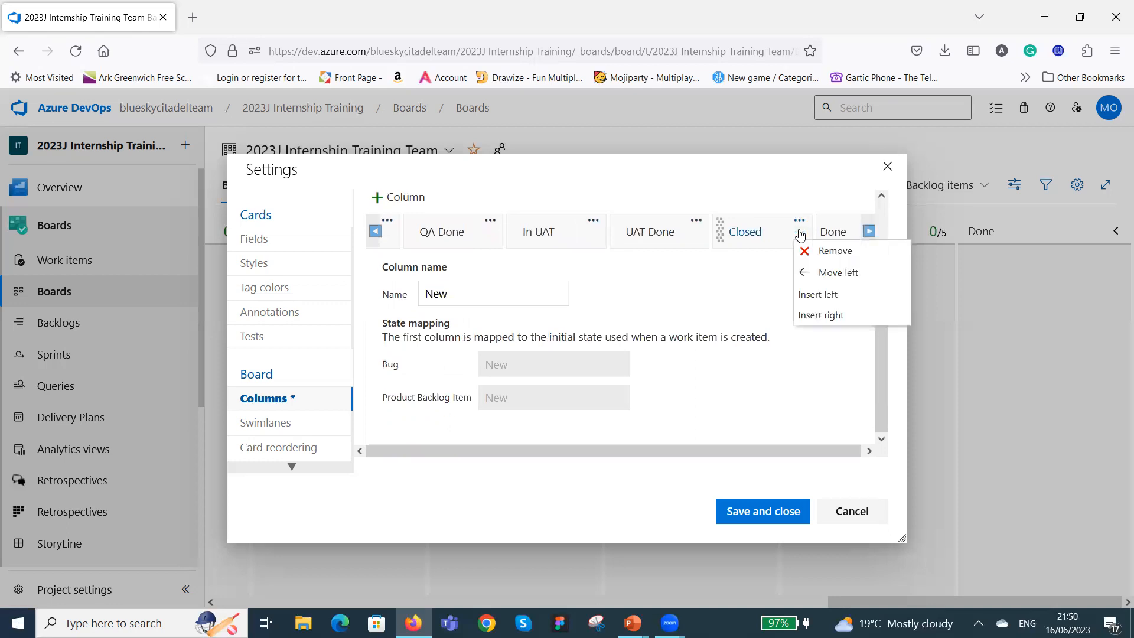
{"action": "left_click", "coordinate": [832, 253]}
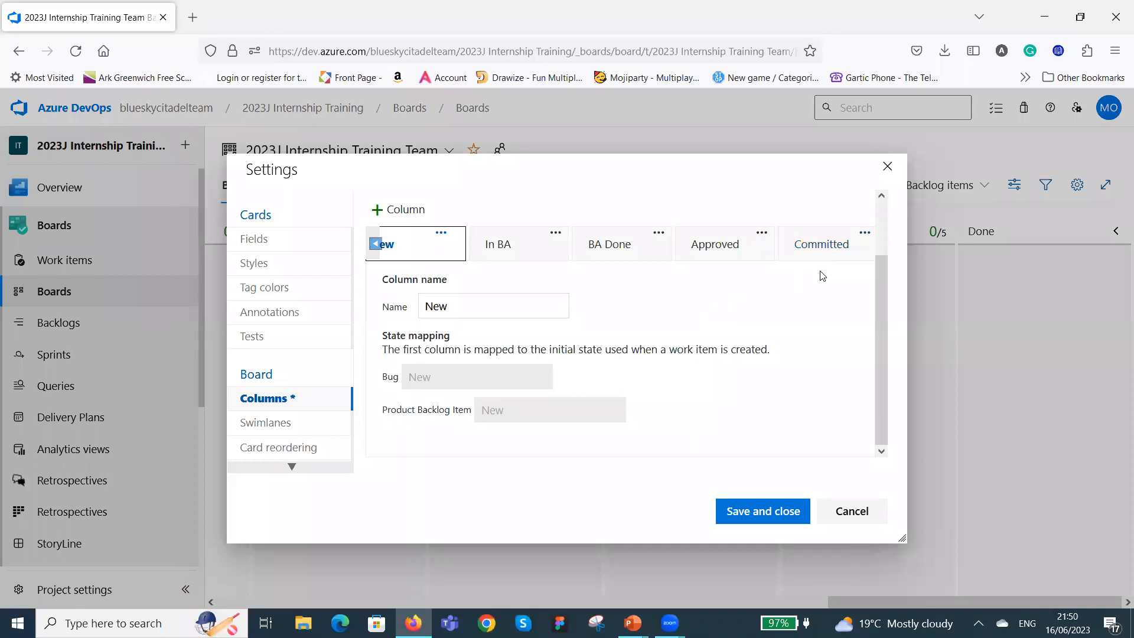
Check the remaining column order and set the In BA column's WIP limit to 15.
{"action": "left_click", "coordinate": [857, 252]}
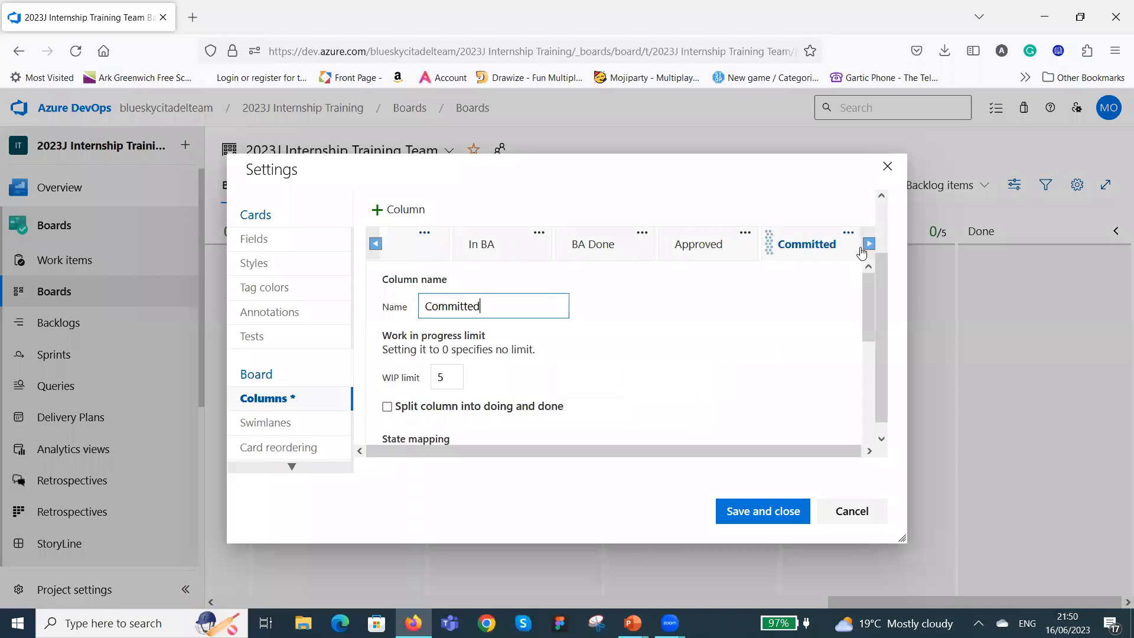
{"action": "left_click", "coordinate": [868, 245]}
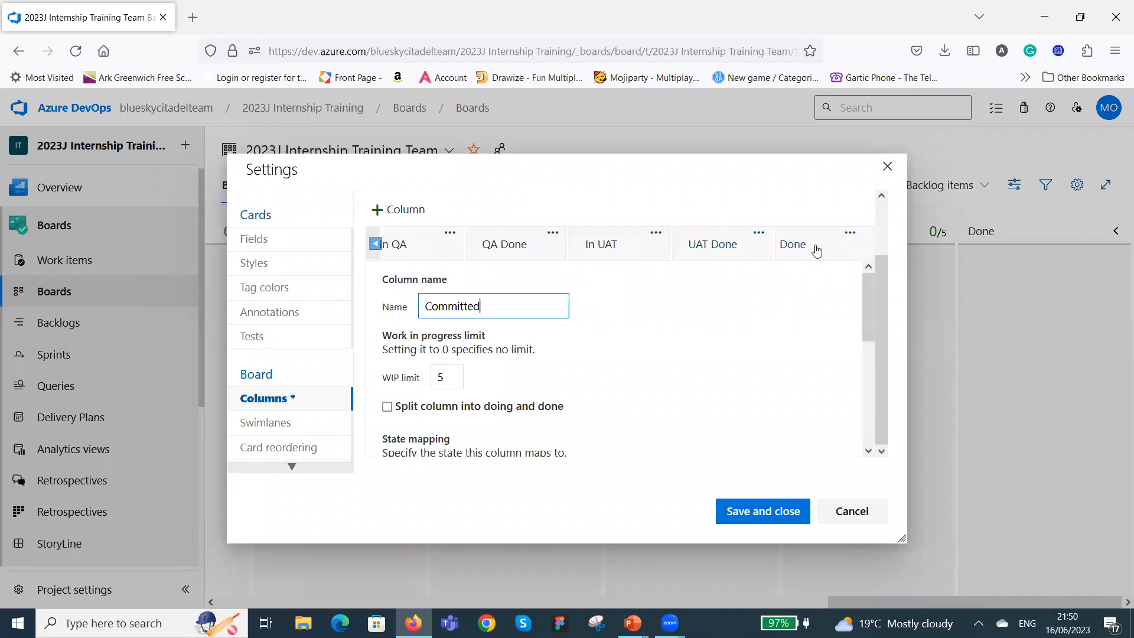
{"action": "left_click", "coordinate": [376, 245]}
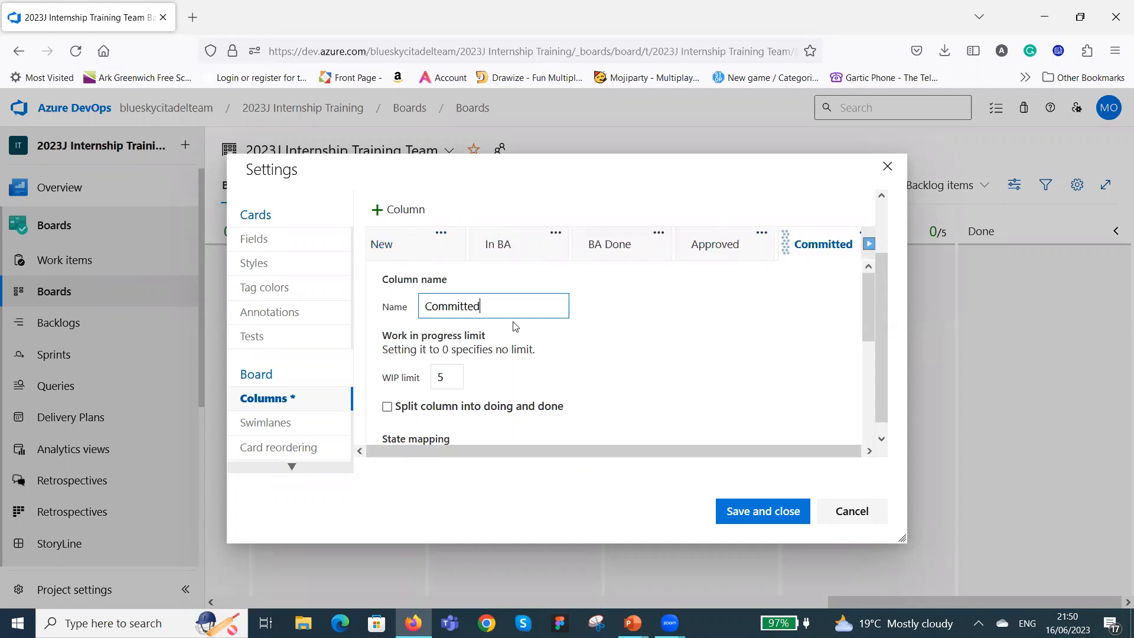
{"action": "left_click", "coordinate": [401, 249]}
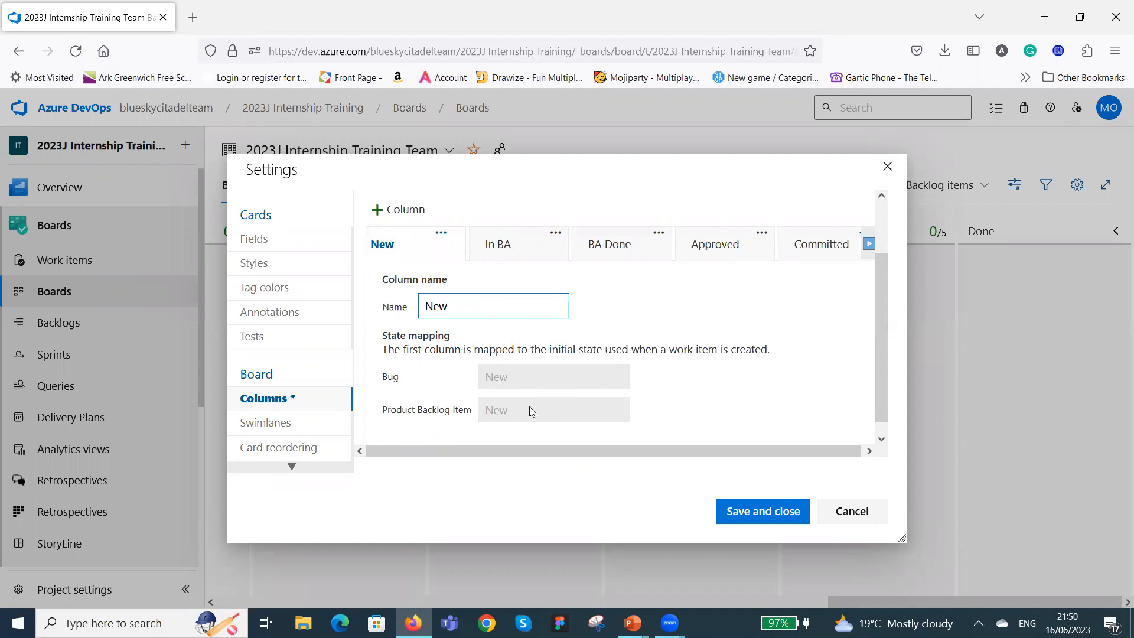
{"action": "left_click", "coordinate": [521, 247]}
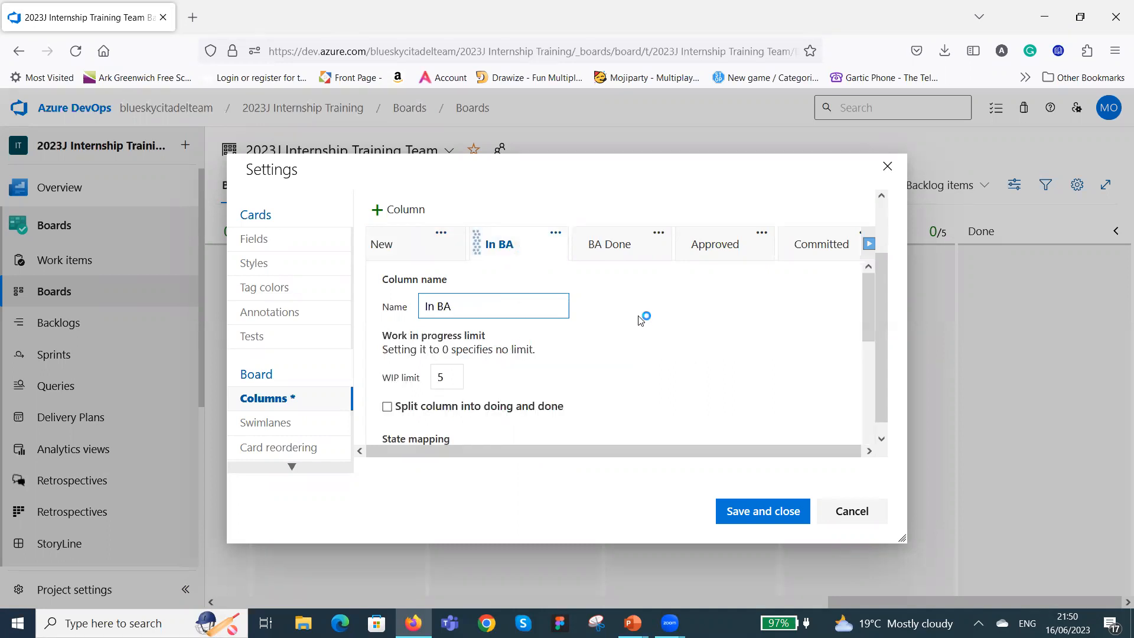
{"action": "scroll", "coordinate": [641, 319], "scroll_direction": "down", "scroll_amount": 2}
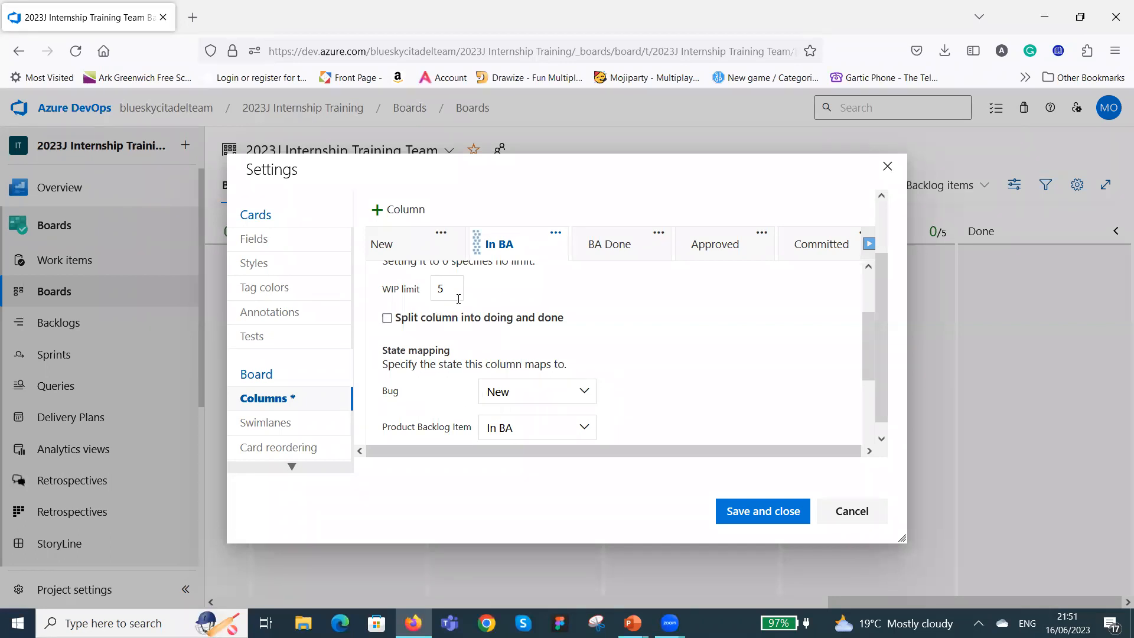
{"action": "scroll", "coordinate": [504, 297], "scroll_direction": "up", "scroll_amount": 2}
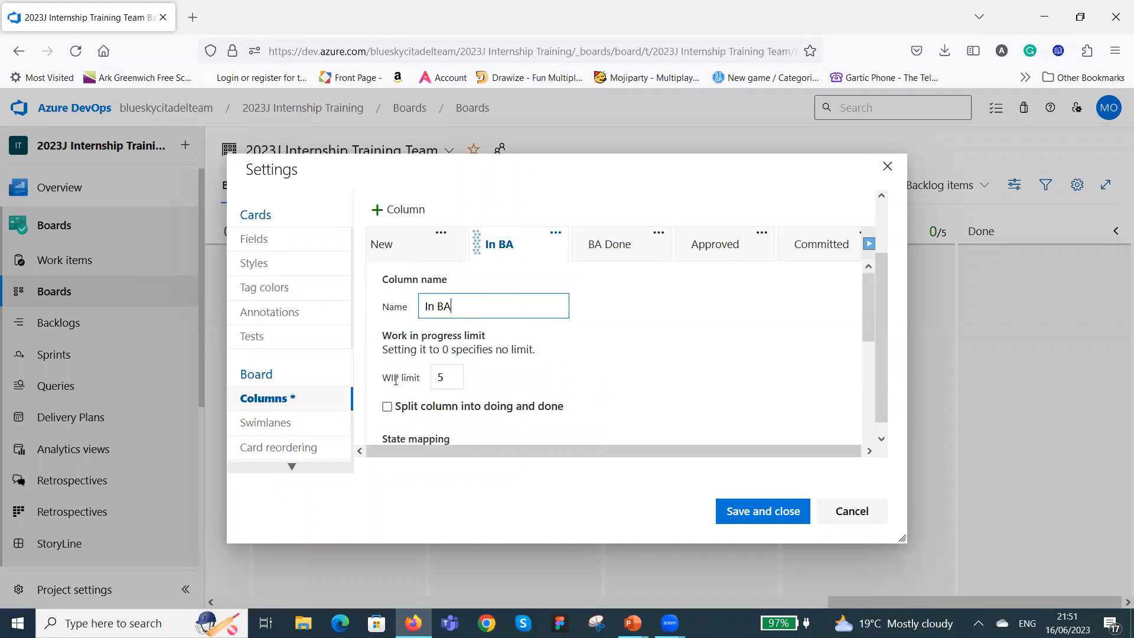
{"action": "left_click", "coordinate": [448, 381]}
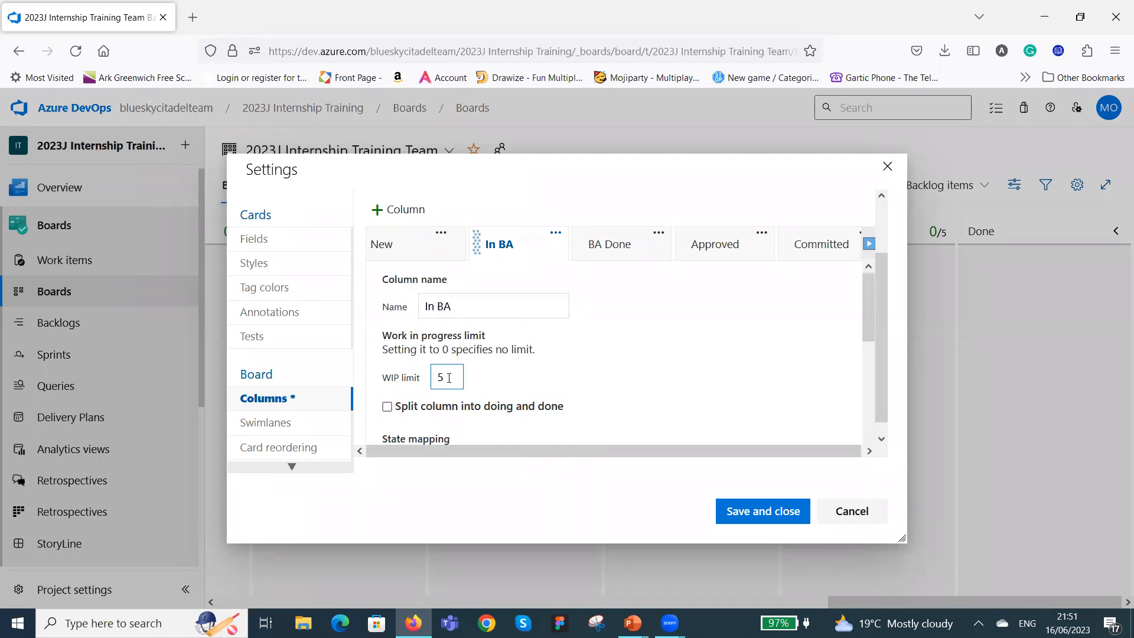
{"action": "key", "text": "BackSpace"}
{"action": "type", "text": "1"}
Check the New column's settings and examine the In BA column's WIP limit, state mapping and definition of done.
{"action": "left_click", "coordinate": [403, 247]}
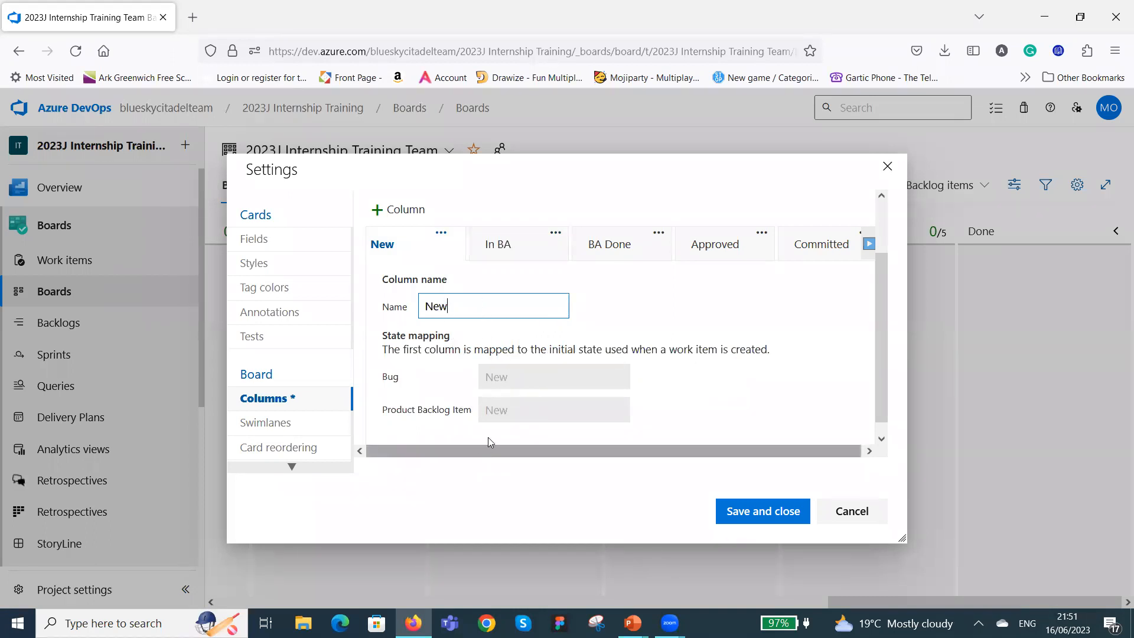
{"action": "left_click", "coordinate": [533, 253]}
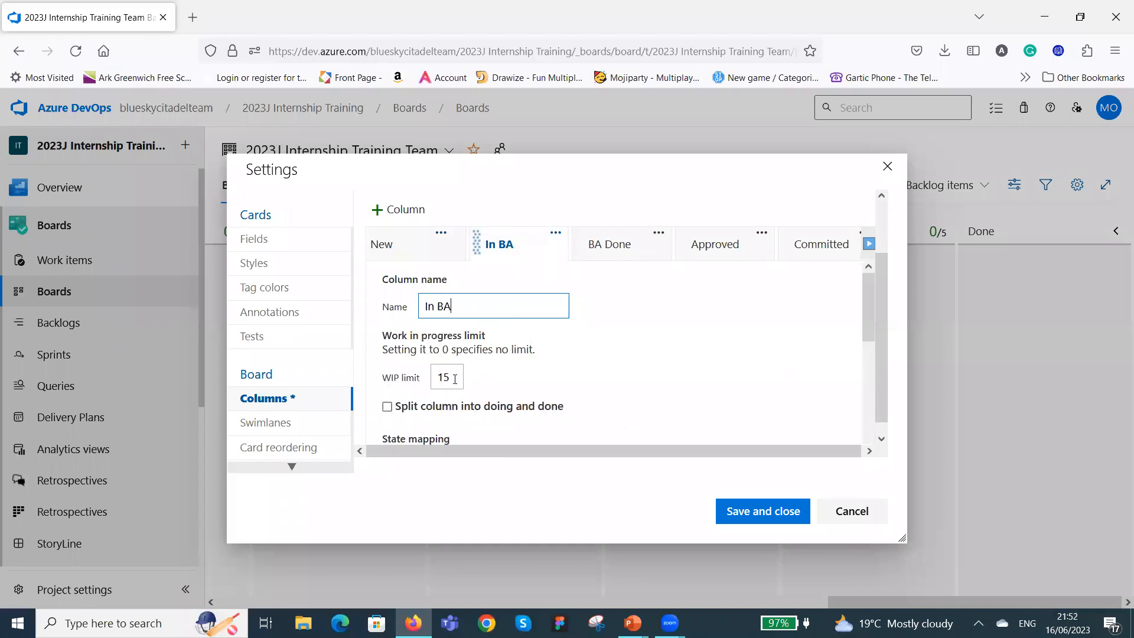
{"action": "scroll", "coordinate": [550, 381], "scroll_direction": "down", "scroll_amount": 5}
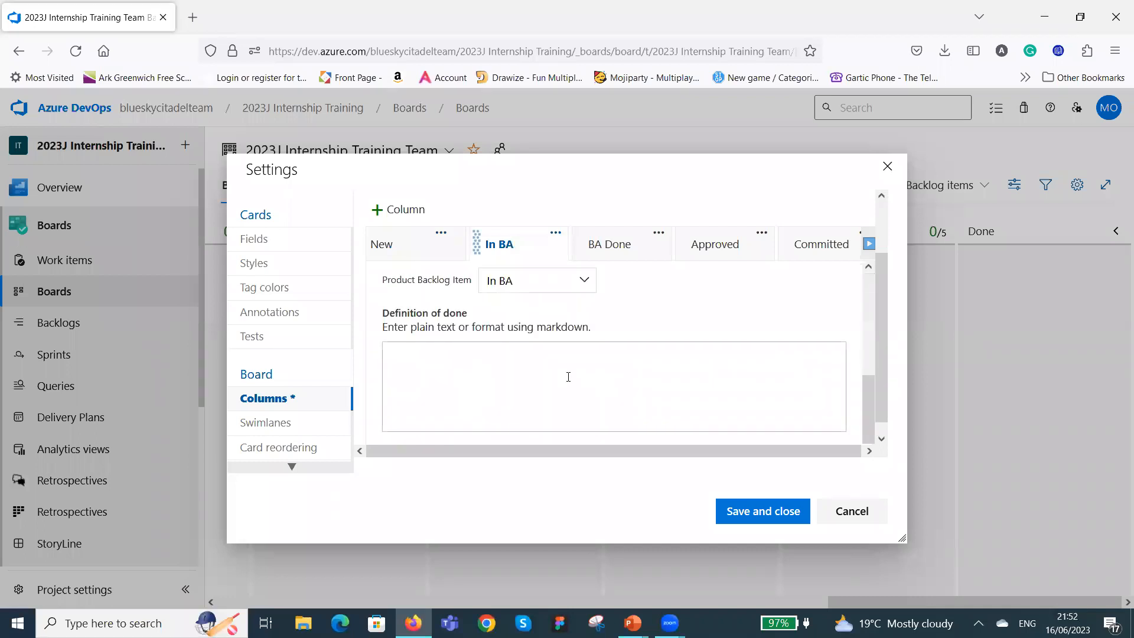
{"action": "scroll", "coordinate": [543, 349], "scroll_direction": "up", "scroll_amount": 2}
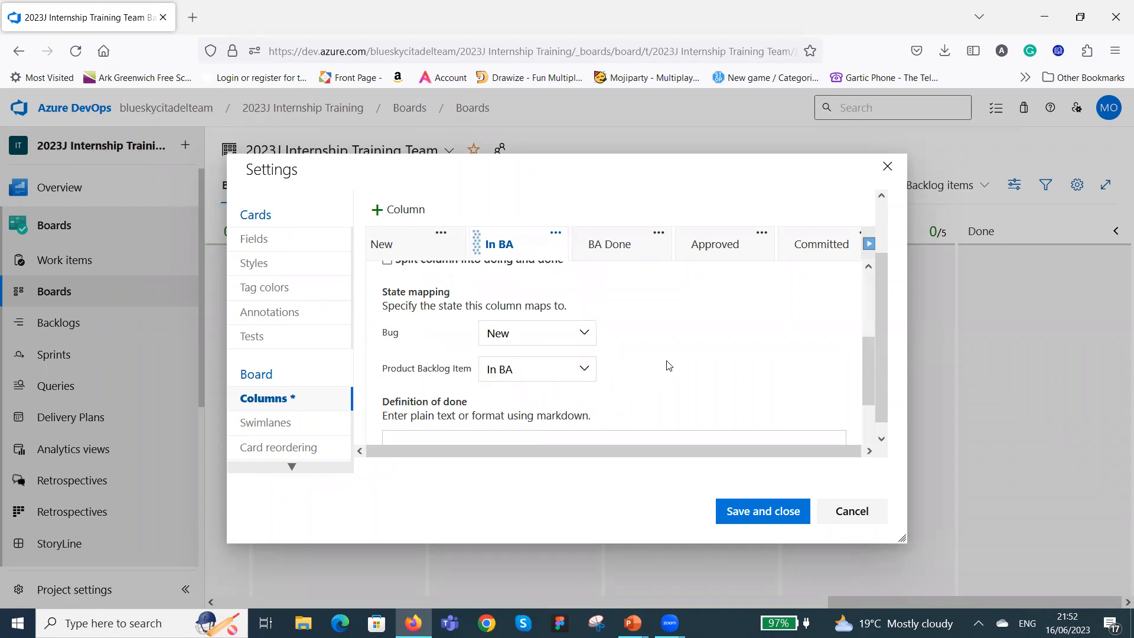
Set the BA Done column's WIP limit to 15 and check its state mapping and definition of done.
{"action": "scroll", "coordinate": [668, 362], "scroll_direction": "down", "scroll_amount": 2}
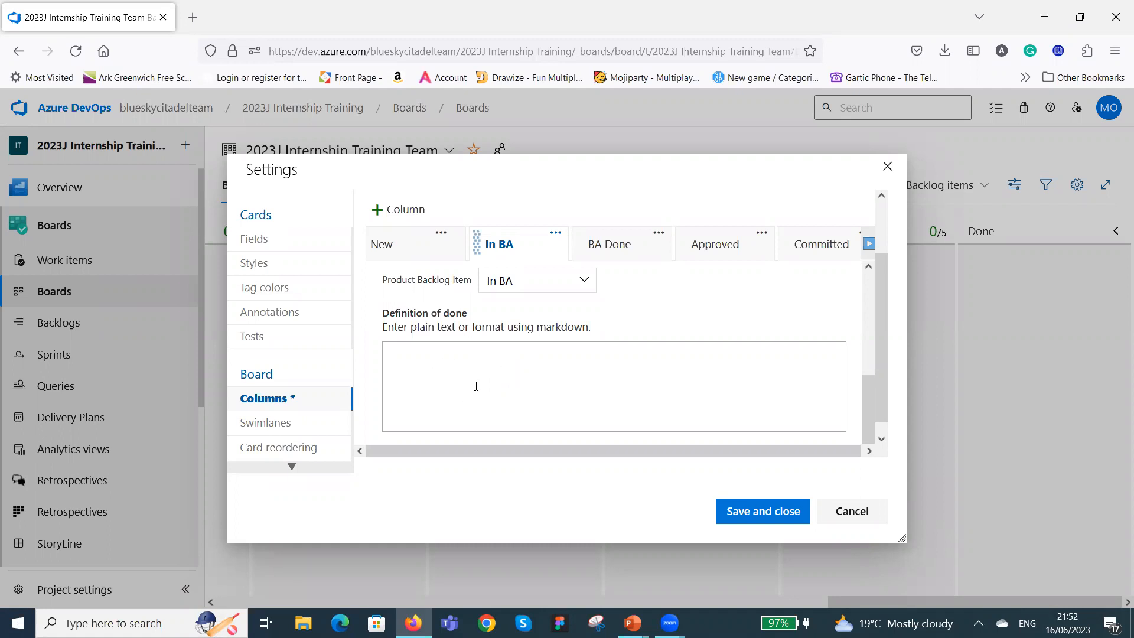
{"action": "scroll", "coordinate": [615, 372], "scroll_direction": "down", "scroll_amount": 1}
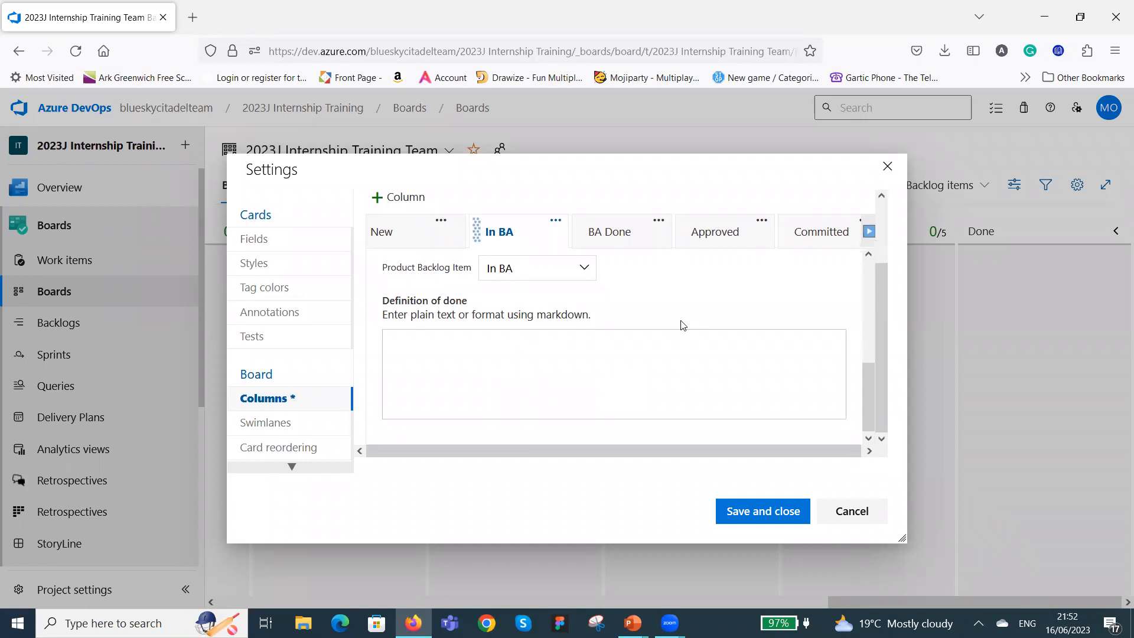
{"action": "scroll", "coordinate": [679, 323], "scroll_direction": "up", "scroll_amount": 5}
{"action": "left_click", "coordinate": [637, 318]}
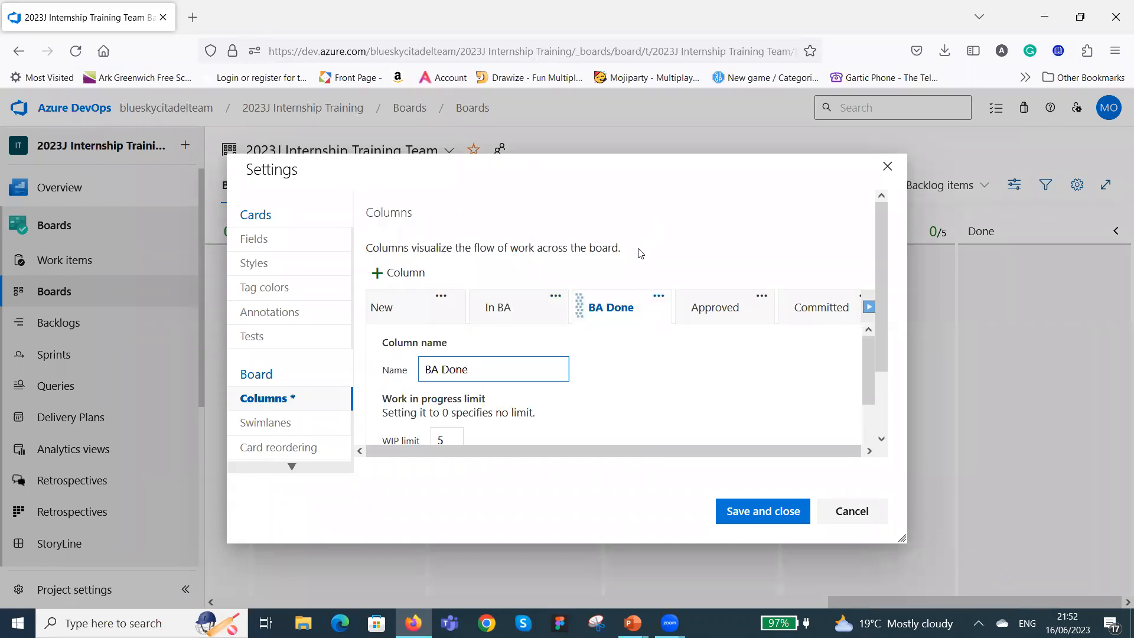
{"action": "scroll", "coordinate": [569, 283], "scroll_direction": "down", "scroll_amount": 2}
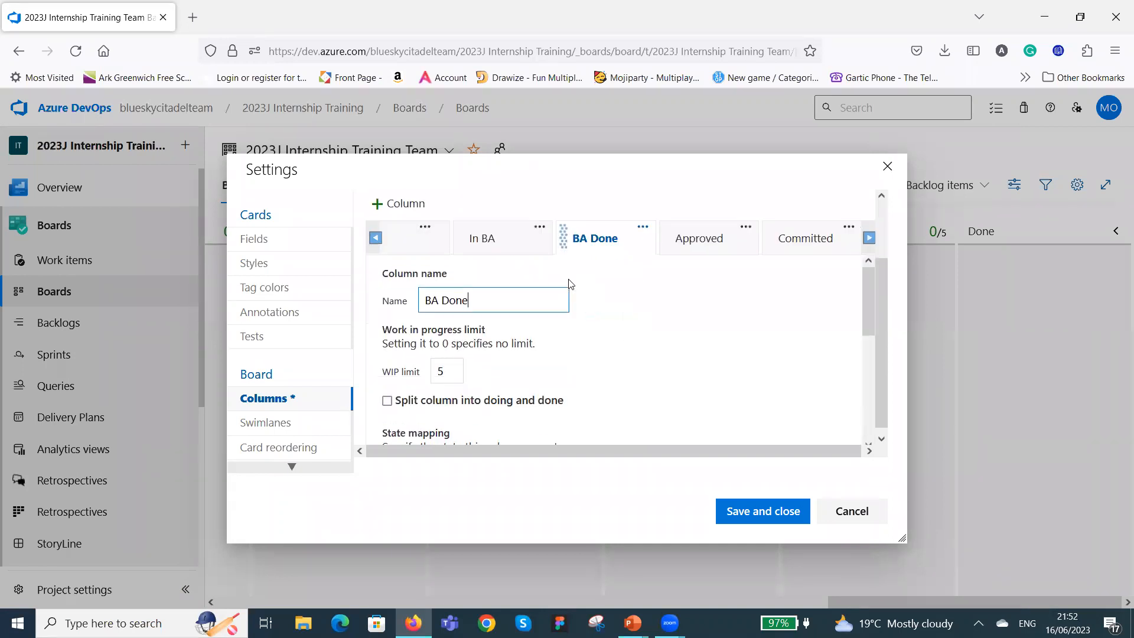
{"action": "left_click", "coordinate": [452, 365]}
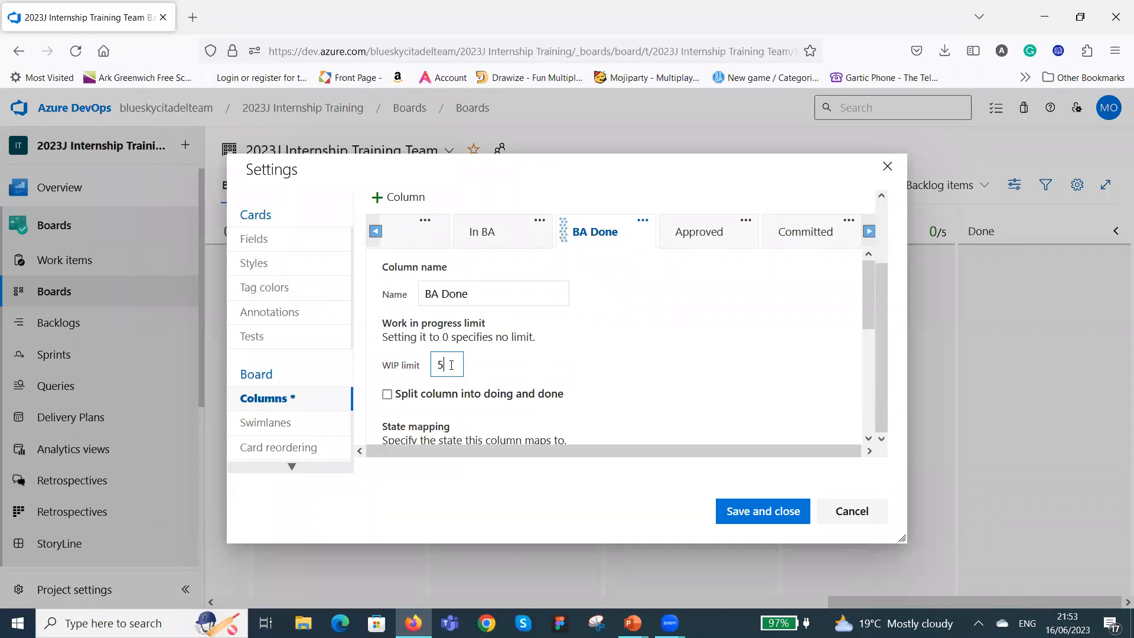
{"action": "type", "text": "1"}
{"action": "scroll", "coordinate": [615, 289], "scroll_direction": "down", "scroll_amount": 3}
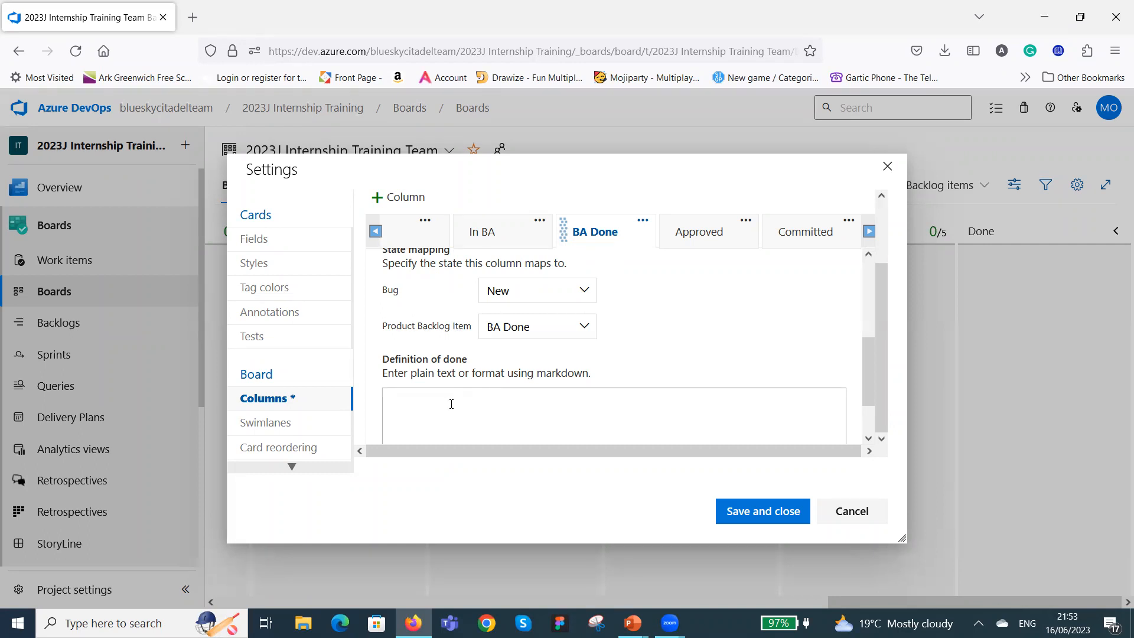
{"action": "scroll", "coordinate": [514, 412], "scroll_direction": "up", "scroll_amount": 3}
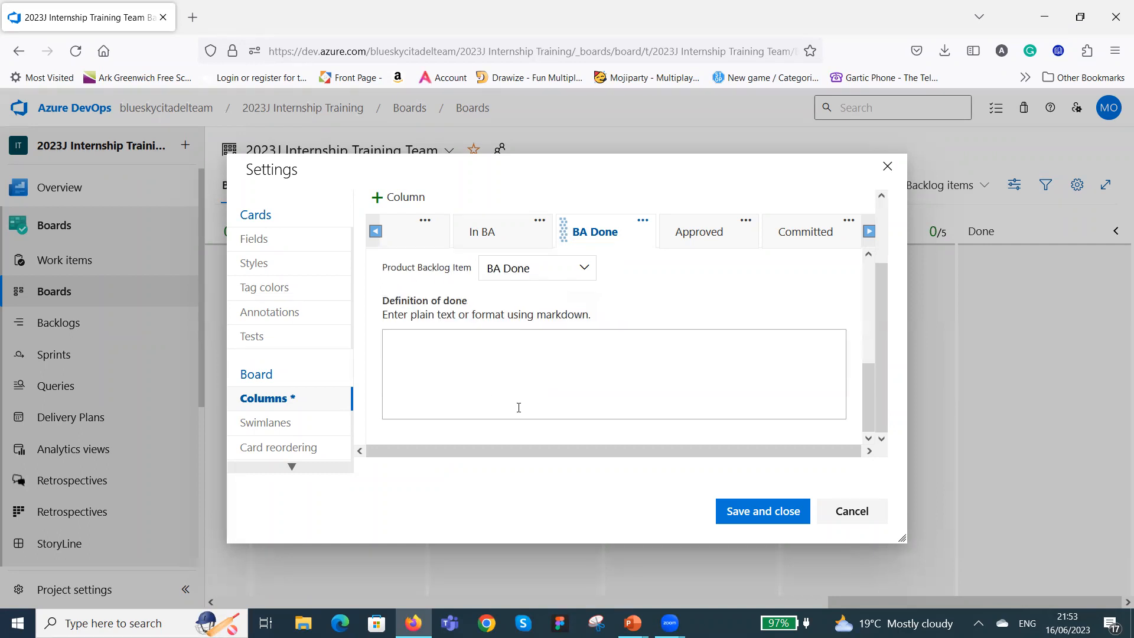
{"action": "scroll", "coordinate": [548, 385], "scroll_direction": "up", "scroll_amount": 2}
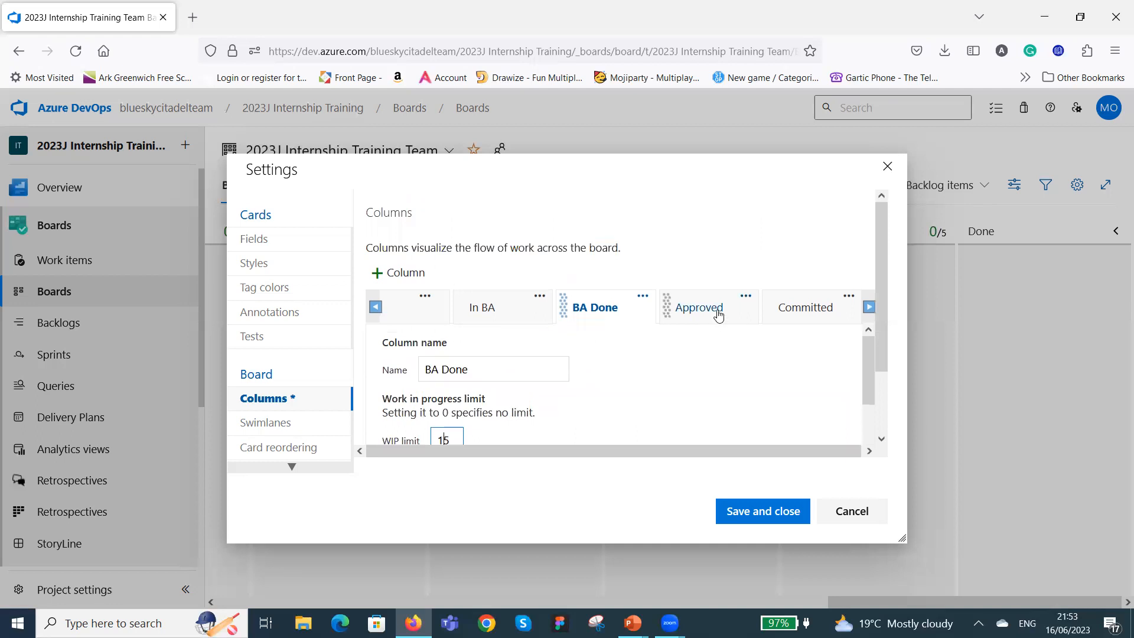
Set the Approved column's WIP limit to 15 and review its Bug and Product Backlog Item state mappings.
{"action": "left_click", "coordinate": [735, 313]}
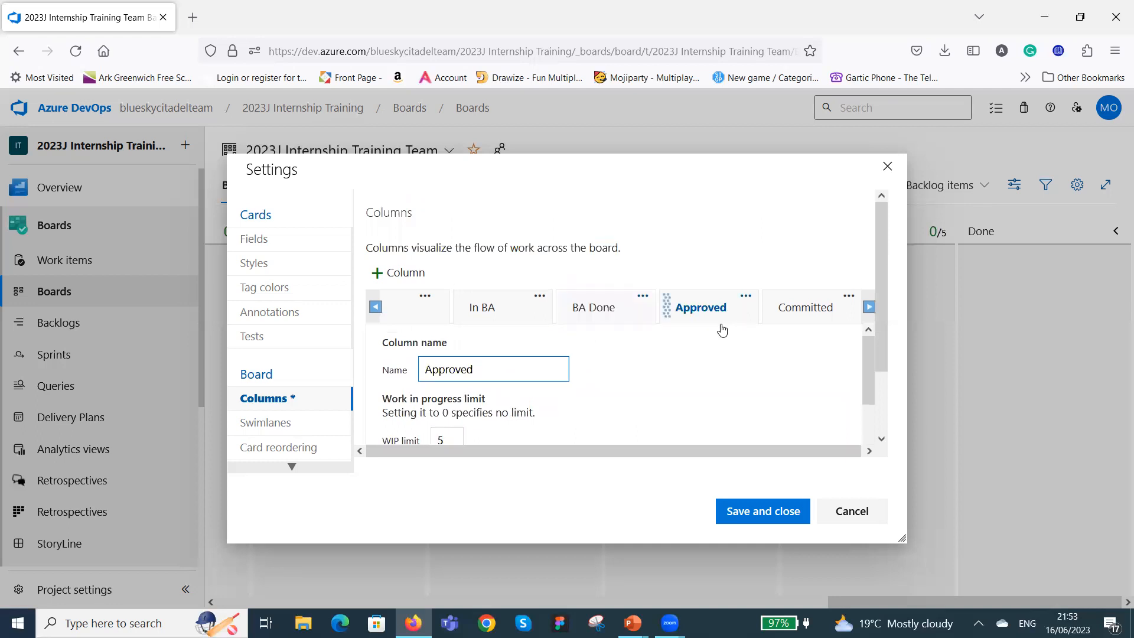
{"action": "scroll", "coordinate": [581, 299], "scroll_direction": "down", "scroll_amount": 2}
{"action": "left_click", "coordinate": [440, 364]}
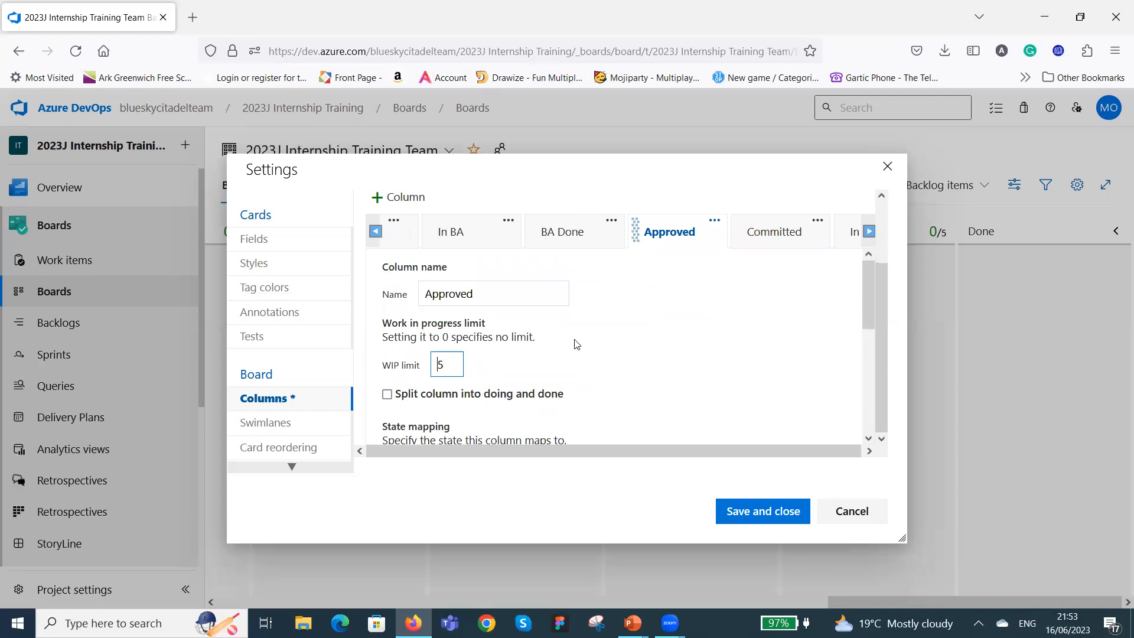
{"action": "type", "text": "1"}
{"action": "scroll", "coordinate": [550, 357], "scroll_direction": "down", "scroll_amount": 3}
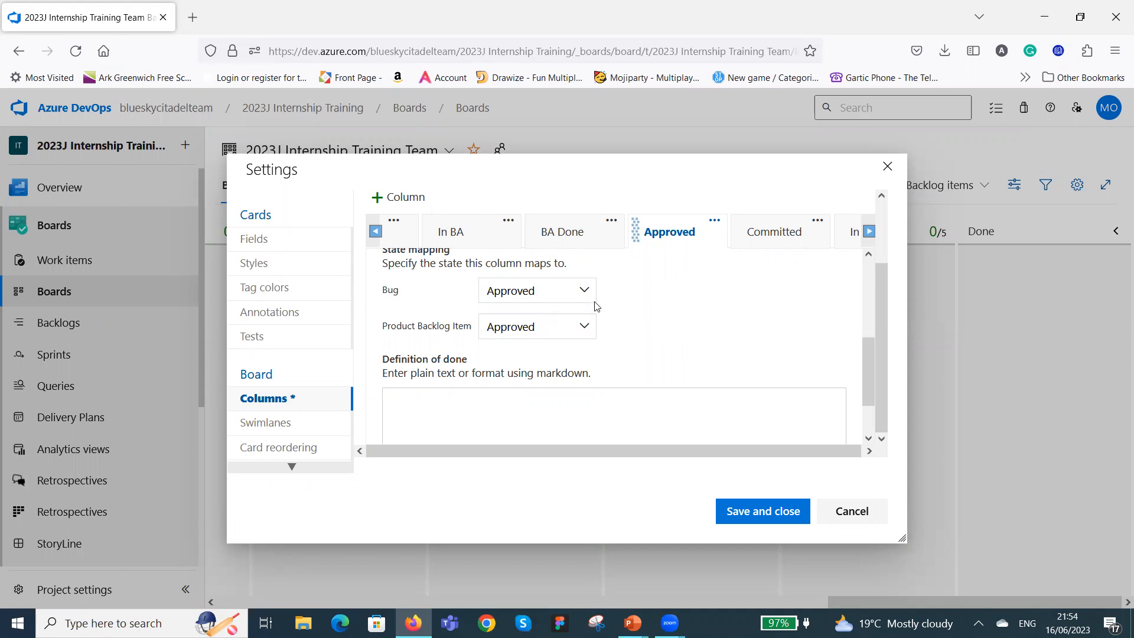
{"action": "scroll", "coordinate": [662, 308], "scroll_direction": "up", "scroll_amount": 1}
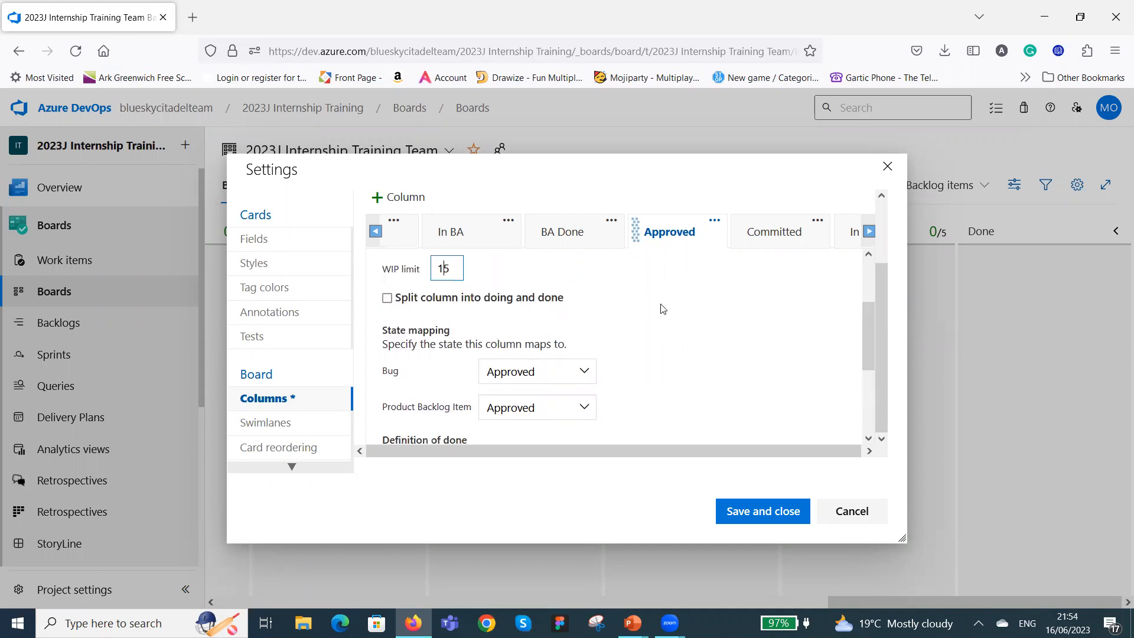
{"action": "scroll", "coordinate": [662, 309], "scroll_direction": "down", "scroll_amount": 2}
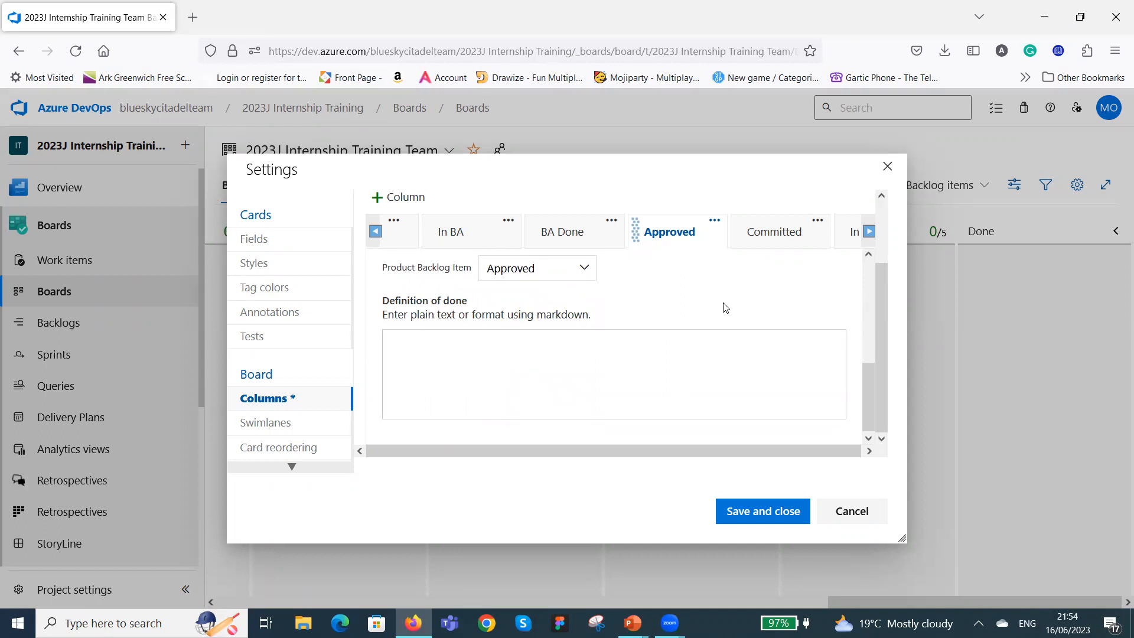
{"action": "scroll", "coordinate": [688, 303], "scroll_direction": "up", "scroll_amount": 3}
{"action": "scroll", "coordinate": [660, 309], "scroll_direction": "up", "scroll_amount": 2}
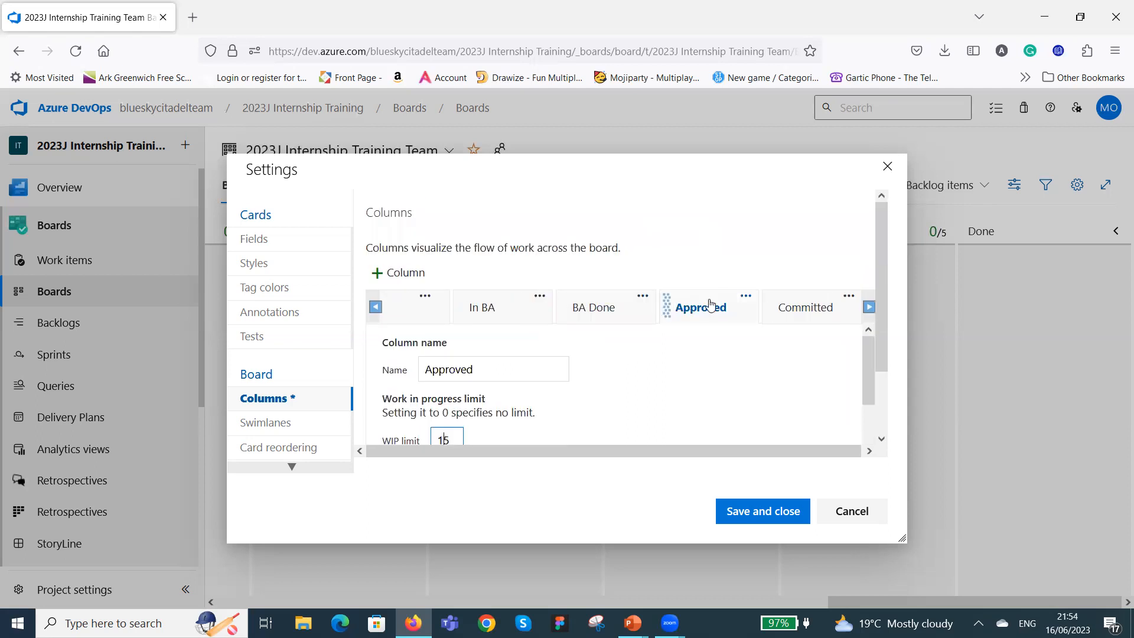
Change the Committed column's WIP limit and check its state mapping and definition of done.
{"action": "left_click", "coordinate": [793, 309]}
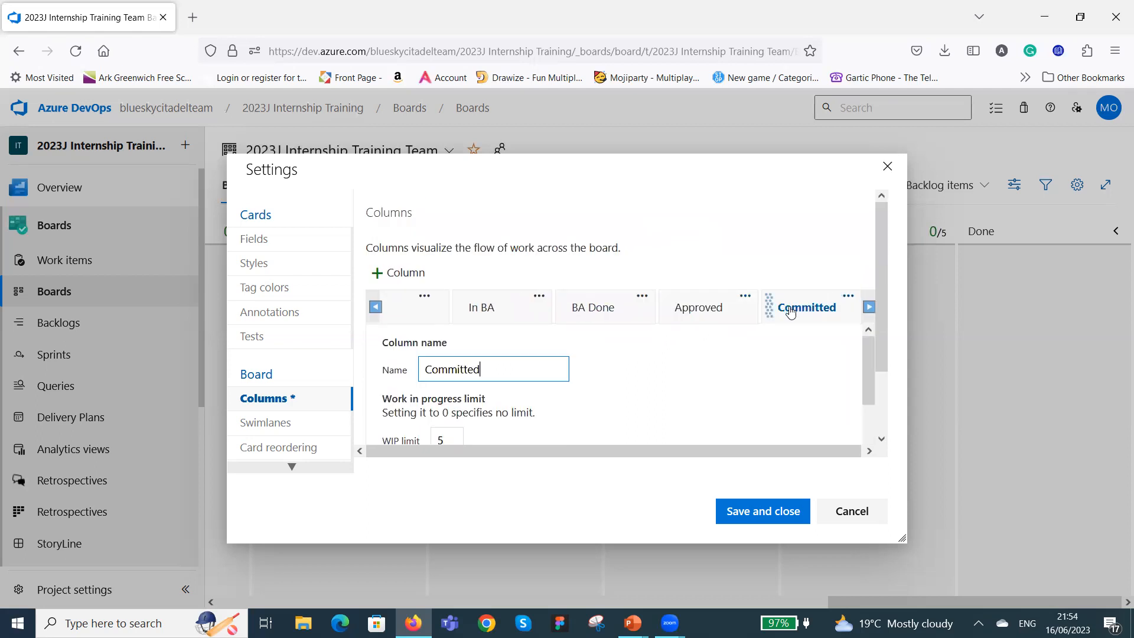
{"action": "scroll", "coordinate": [762, 331], "scroll_direction": "down", "scroll_amount": 1}
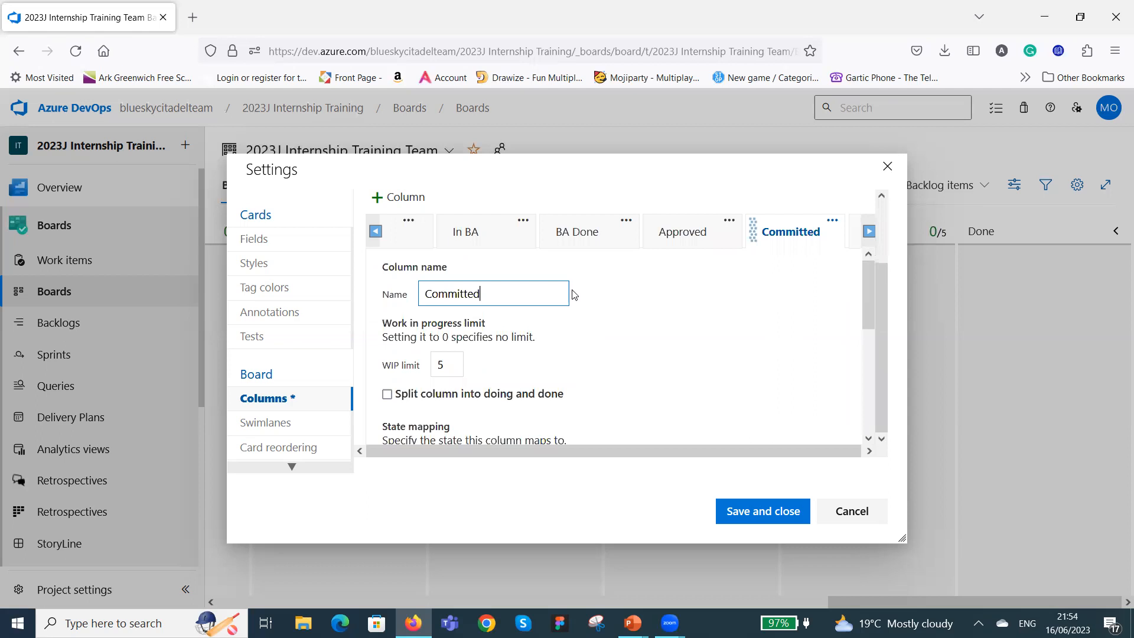
{"action": "scroll", "coordinate": [582, 297], "scroll_direction": "down", "scroll_amount": 1}
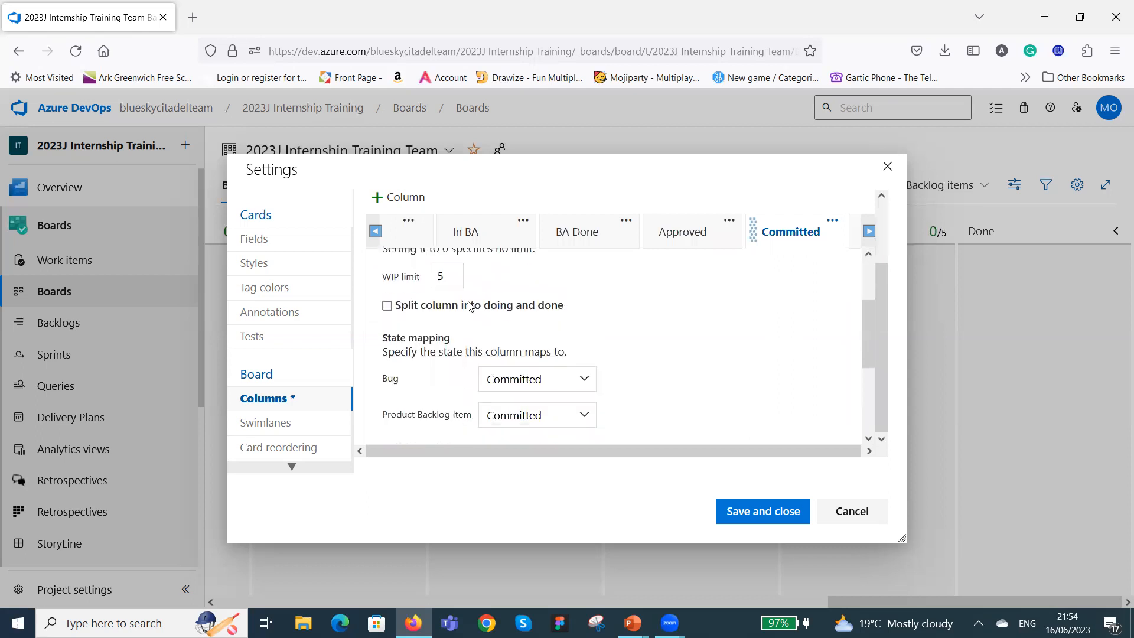
{"action": "left_click", "coordinate": [444, 276]}
{"action": "key", "text": "BackSpace"}
{"action": "scroll", "coordinate": [618, 348], "scroll_direction": "down", "scroll_amount": 2}
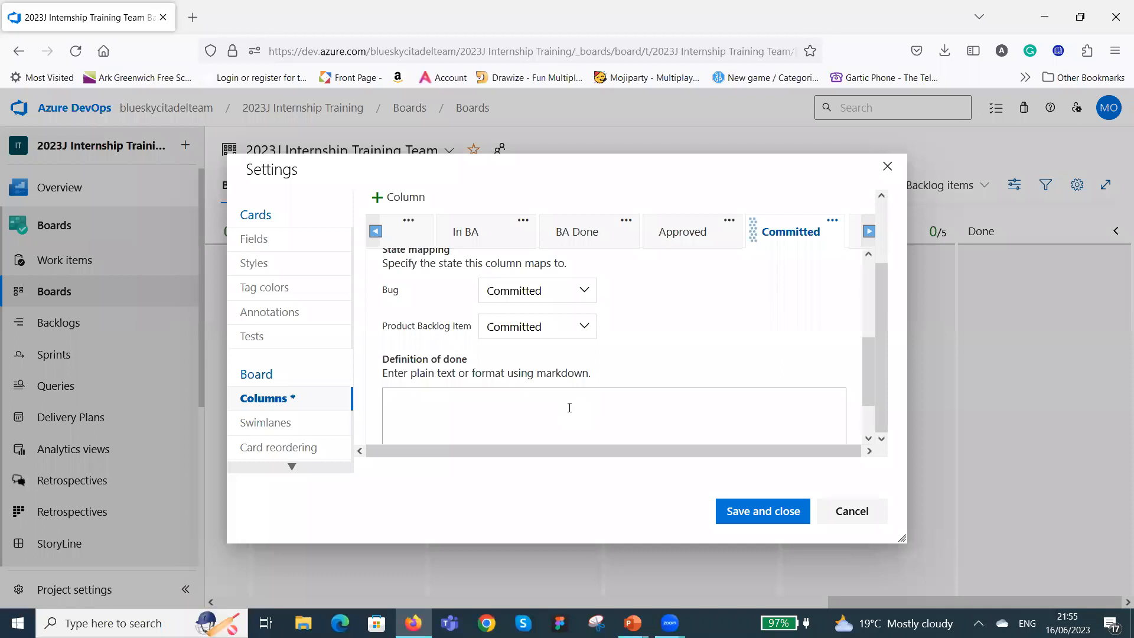
{"action": "scroll", "coordinate": [658, 316], "scroll_direction": "down", "scroll_amount": 2}
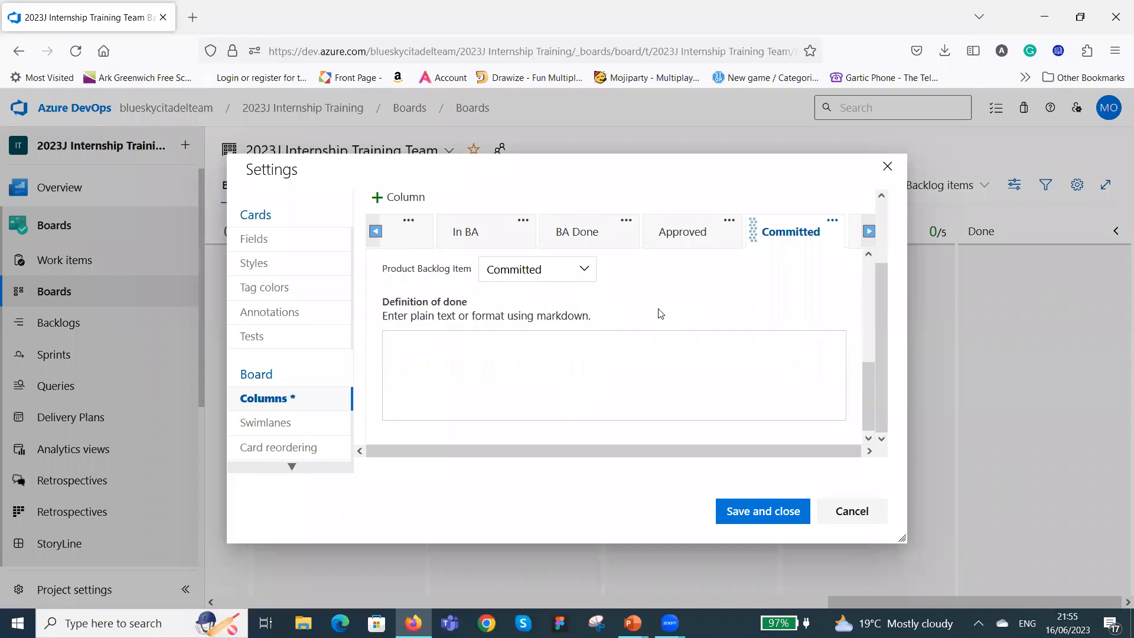
Set the In Dev column's WIP limit to 10.
{"action": "left_click", "coordinate": [869, 231]}
{"action": "left_click", "coordinate": [869, 231]}
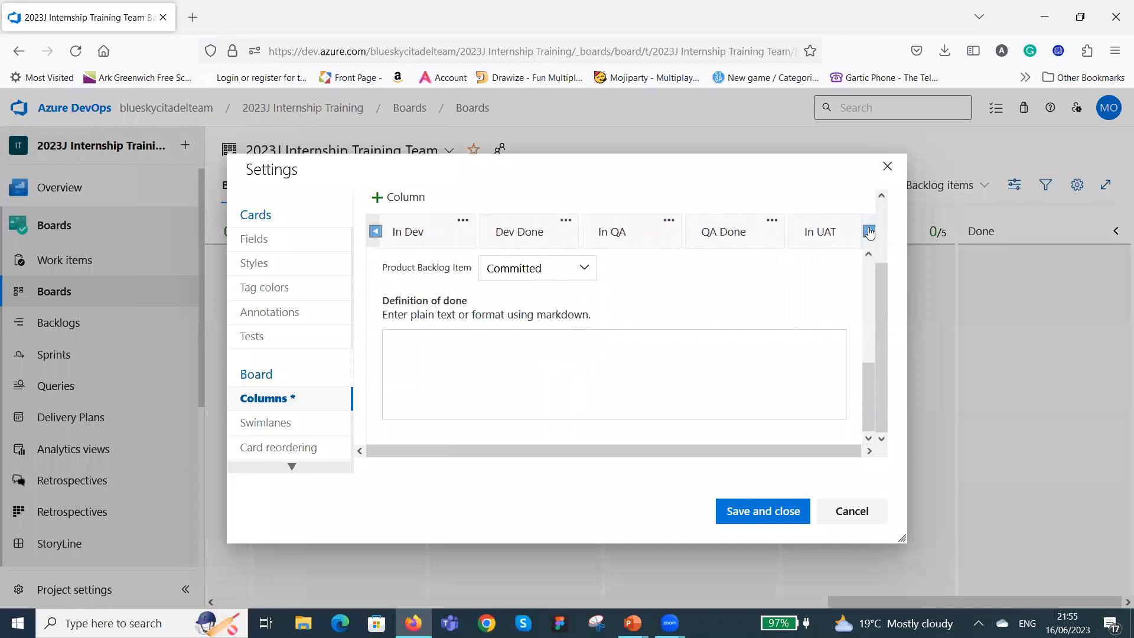
{"action": "left_click", "coordinate": [433, 228]}
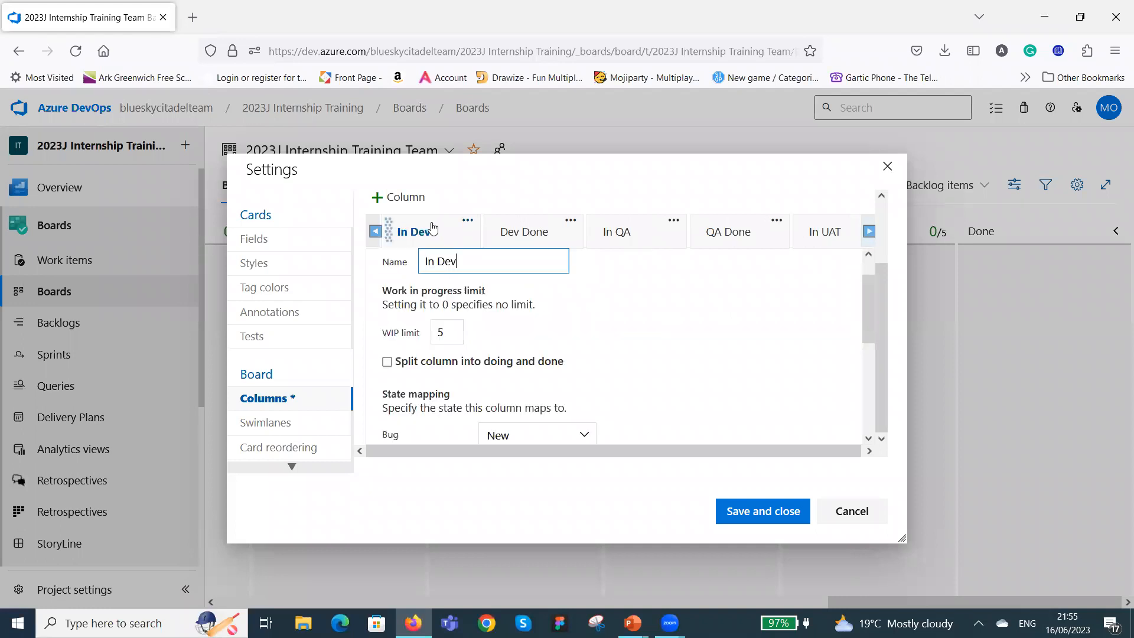
{"action": "left_click", "coordinate": [441, 333]}
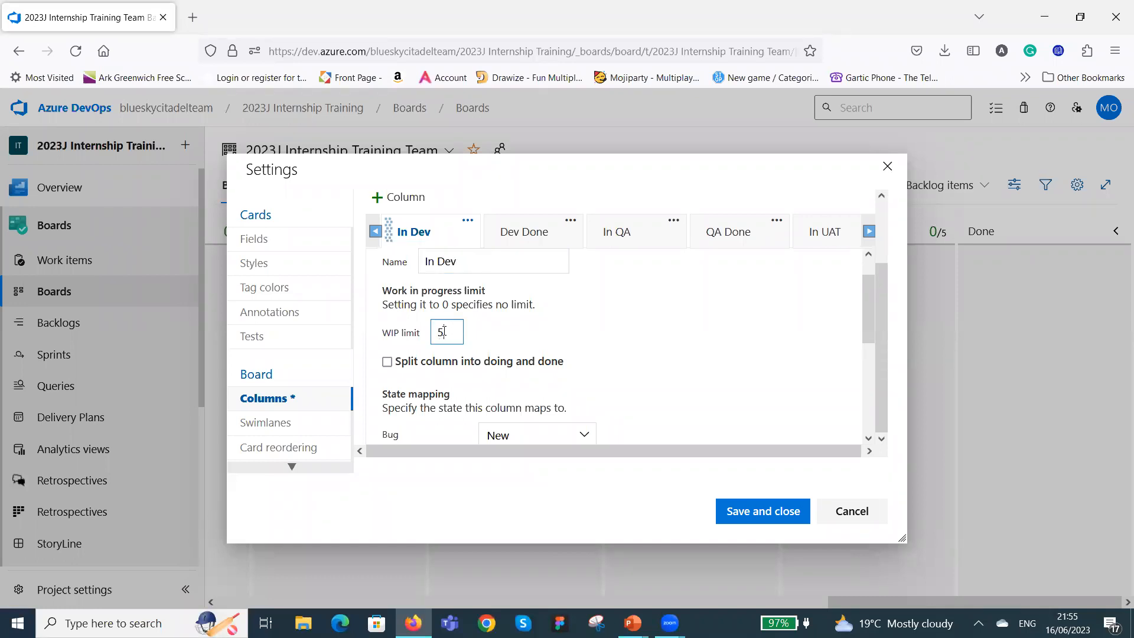
{"action": "key", "text": "BackSpace"}
{"action": "type", "text": "10"}
Map the In Dev column's Bug state to Active and check its definition of done.
{"action": "scroll", "coordinate": [526, 330], "scroll_direction": "down", "scroll_amount": 1}
{"action": "scroll", "coordinate": [527, 329], "scroll_direction": "down", "scroll_amount": 4}
{"action": "scroll", "coordinate": [529, 330], "scroll_direction": "up", "scroll_amount": 3}
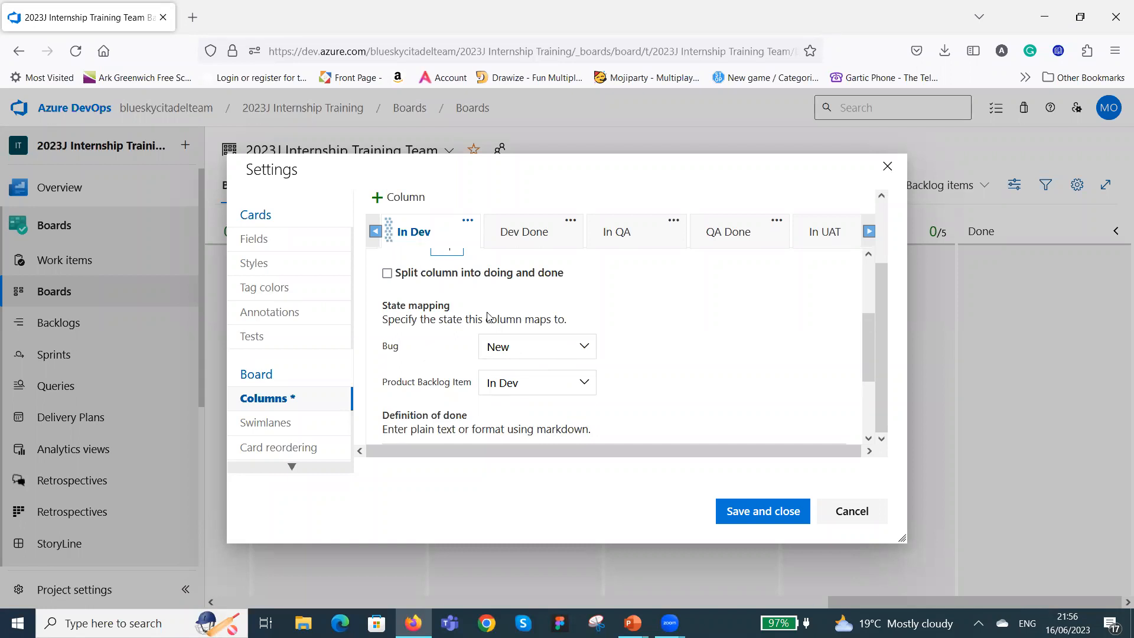
{"action": "left_click", "coordinate": [591, 350]}
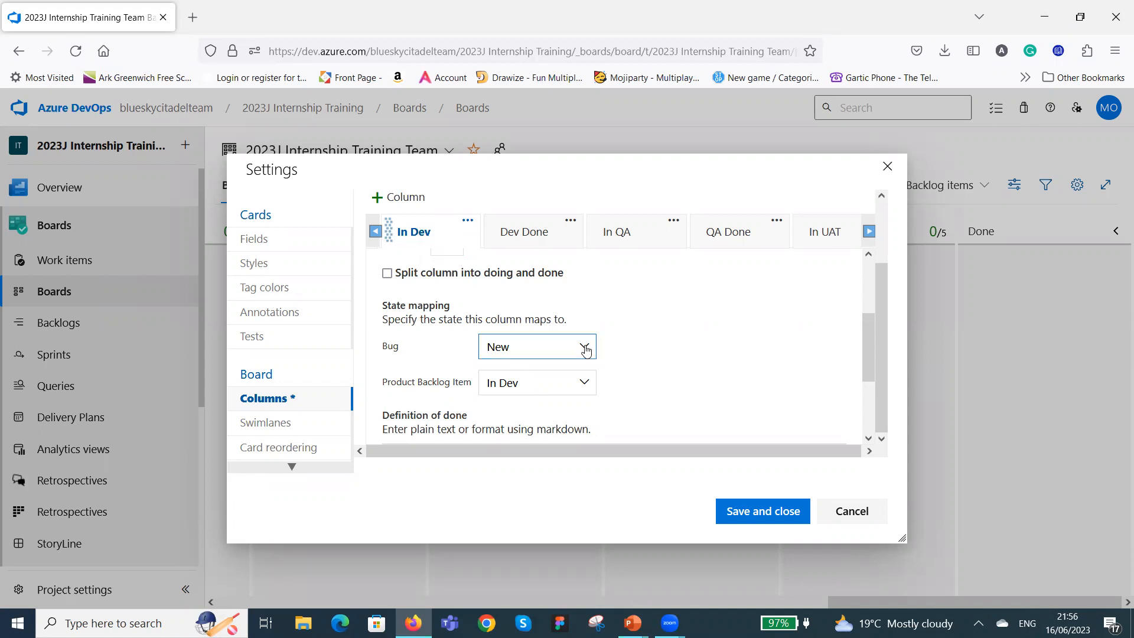
{"action": "left_click", "coordinate": [551, 451]}
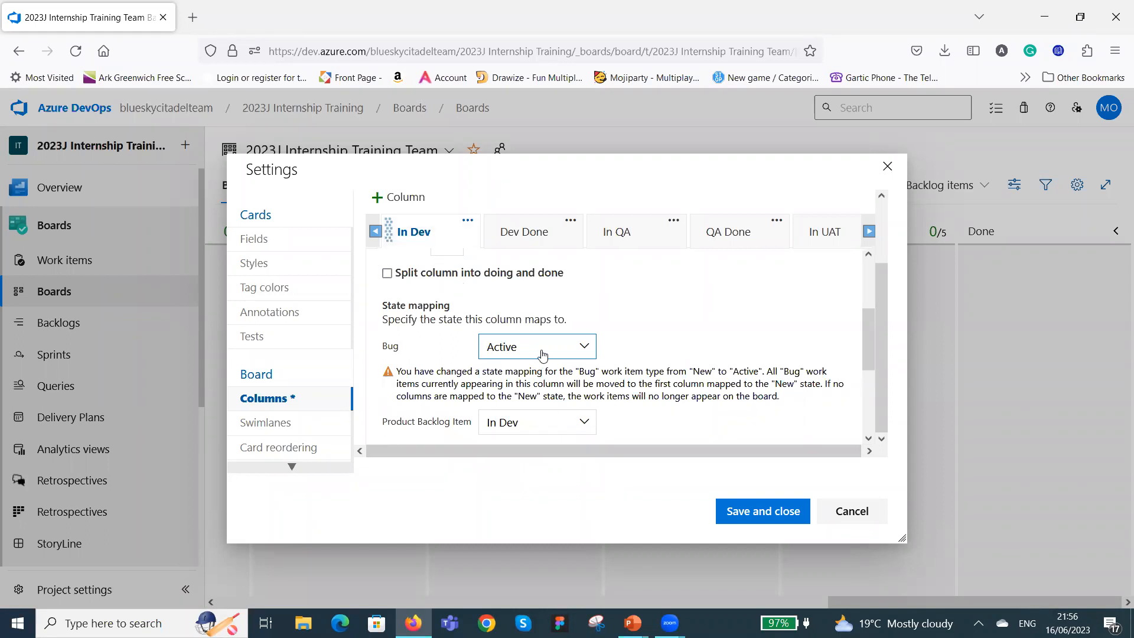
{"action": "scroll", "coordinate": [624, 329], "scroll_direction": "down", "scroll_amount": 1}
{"action": "scroll", "coordinate": [621, 328], "scroll_direction": "down", "scroll_amount": 3}
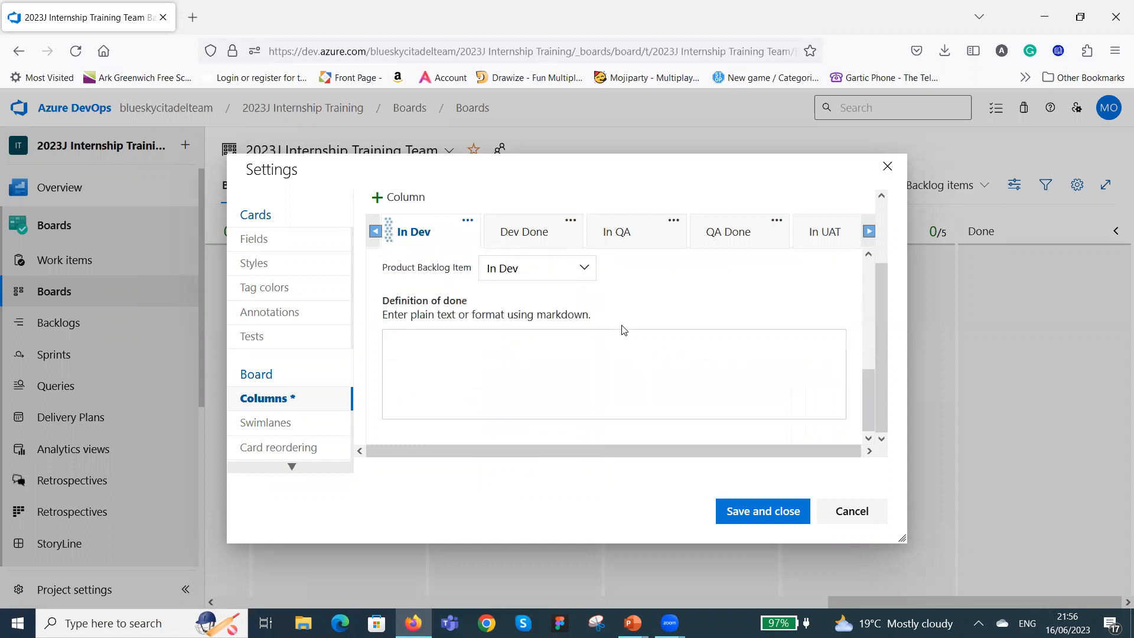
Set the Dev Done column's WIP limit to 10 and map its Bug state to Active.
{"action": "scroll", "coordinate": [626, 332], "scroll_direction": "up", "scroll_amount": 5}
{"action": "left_click", "coordinate": [538, 234]}
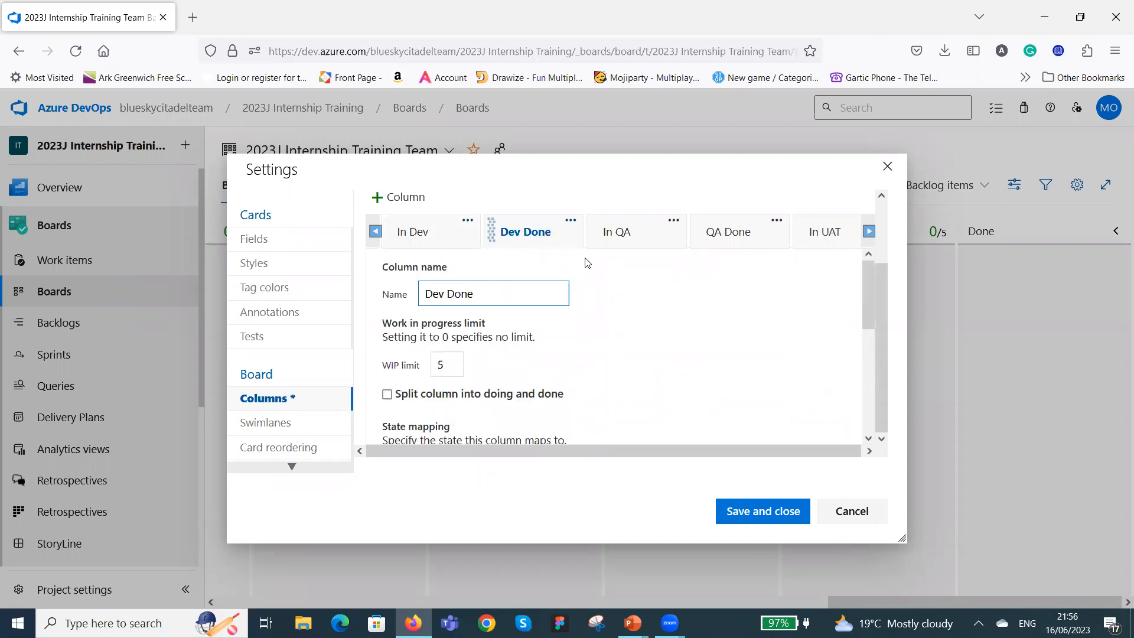
{"action": "scroll", "coordinate": [604, 285], "scroll_direction": "down", "scroll_amount": 3}
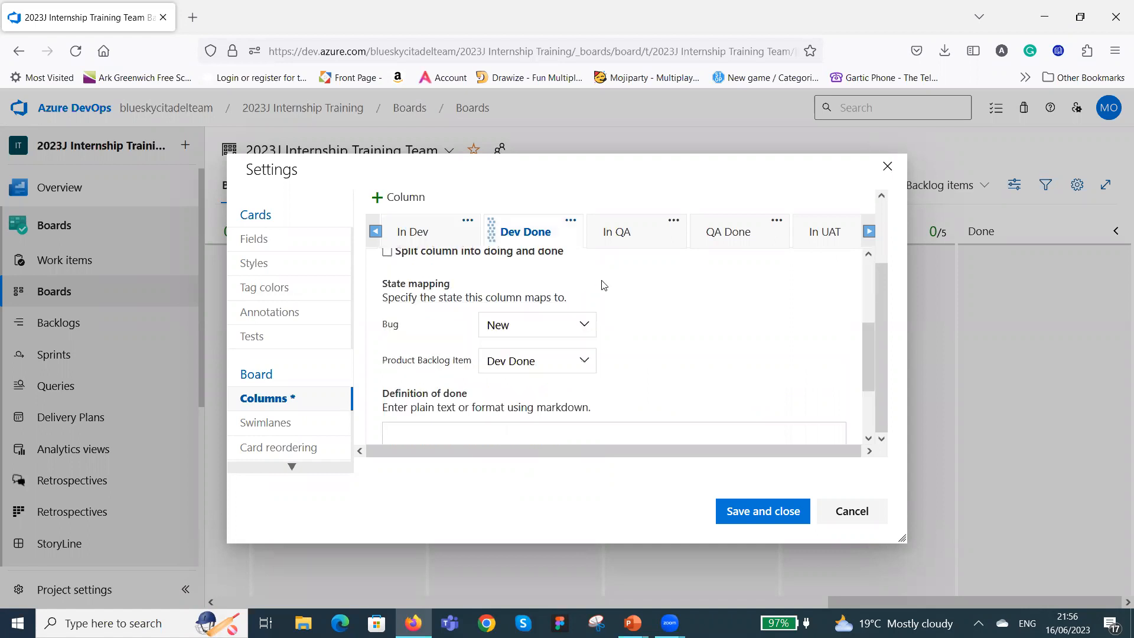
{"action": "scroll", "coordinate": [604, 285], "scroll_direction": "up", "scroll_amount": 3}
{"action": "left_click", "coordinate": [458, 361]}
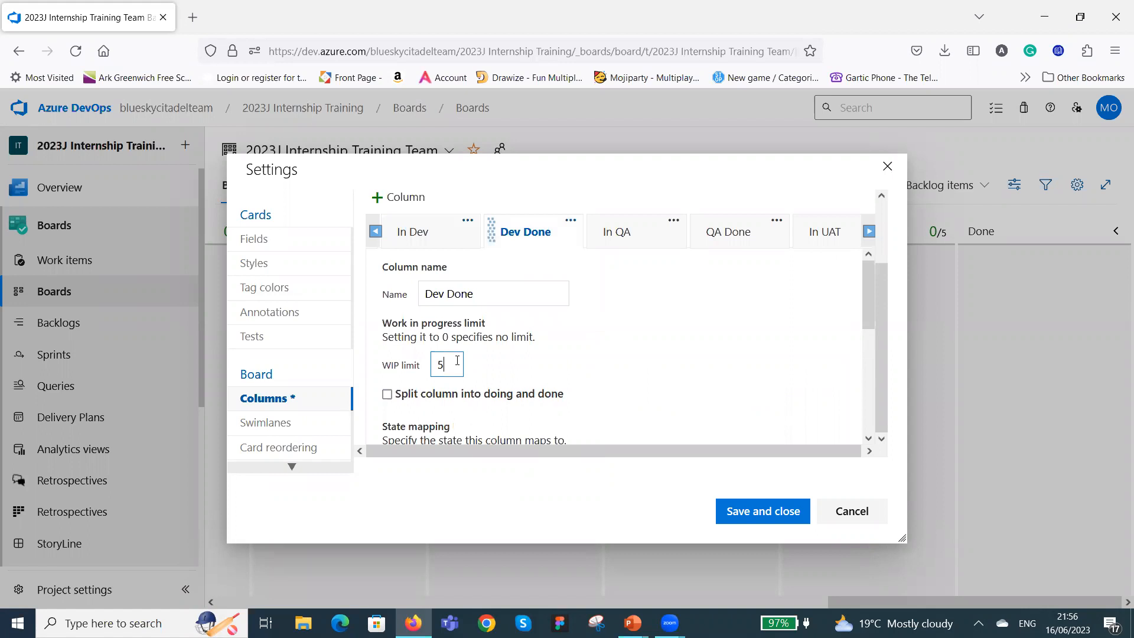
{"action": "key", "text": "BackSpace"}
{"action": "type", "text": "10"}
{"action": "scroll", "coordinate": [684, 364], "scroll_direction": "down", "scroll_amount": 3}
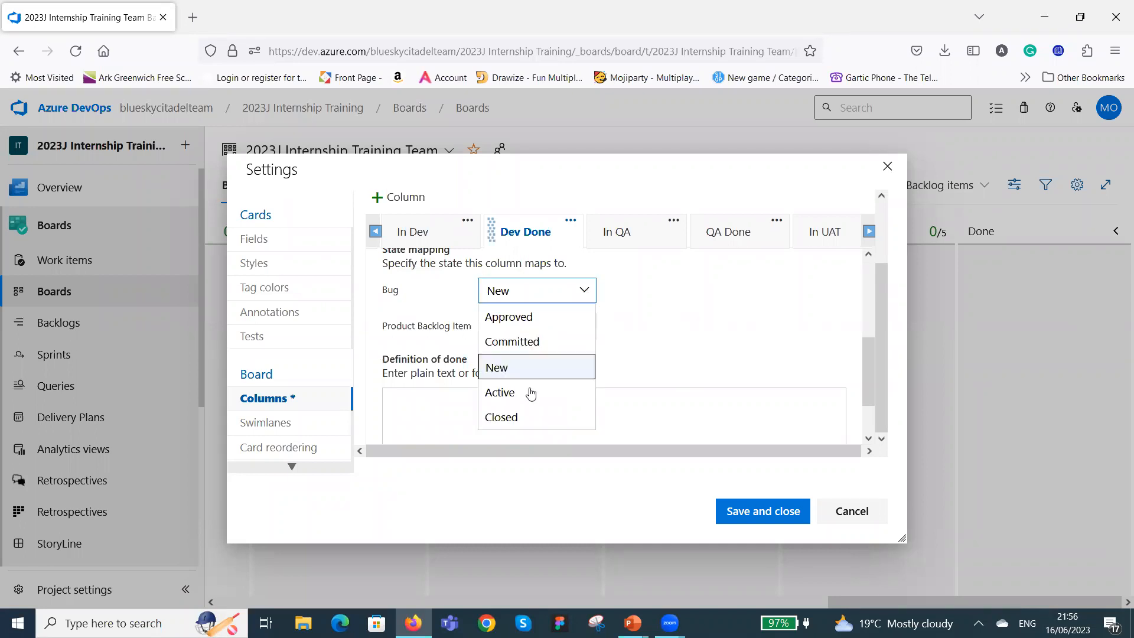
{"action": "left_click", "coordinate": [530, 393]}
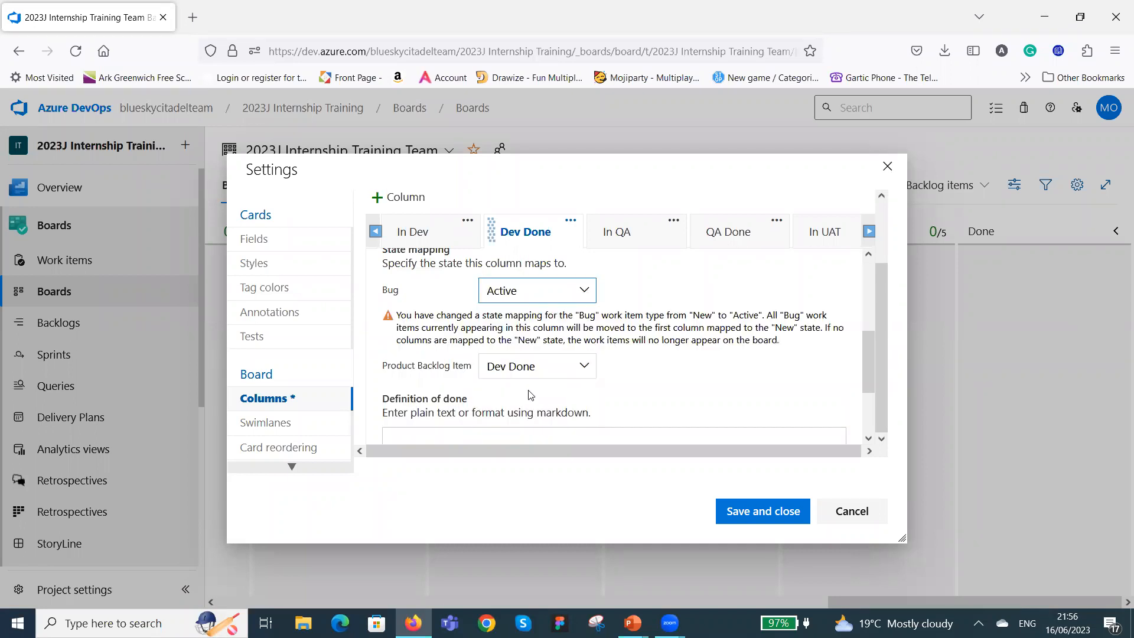
Set the In QA column's WIP limit to 10 and check its state mapping.
{"action": "left_click", "coordinate": [651, 241]}
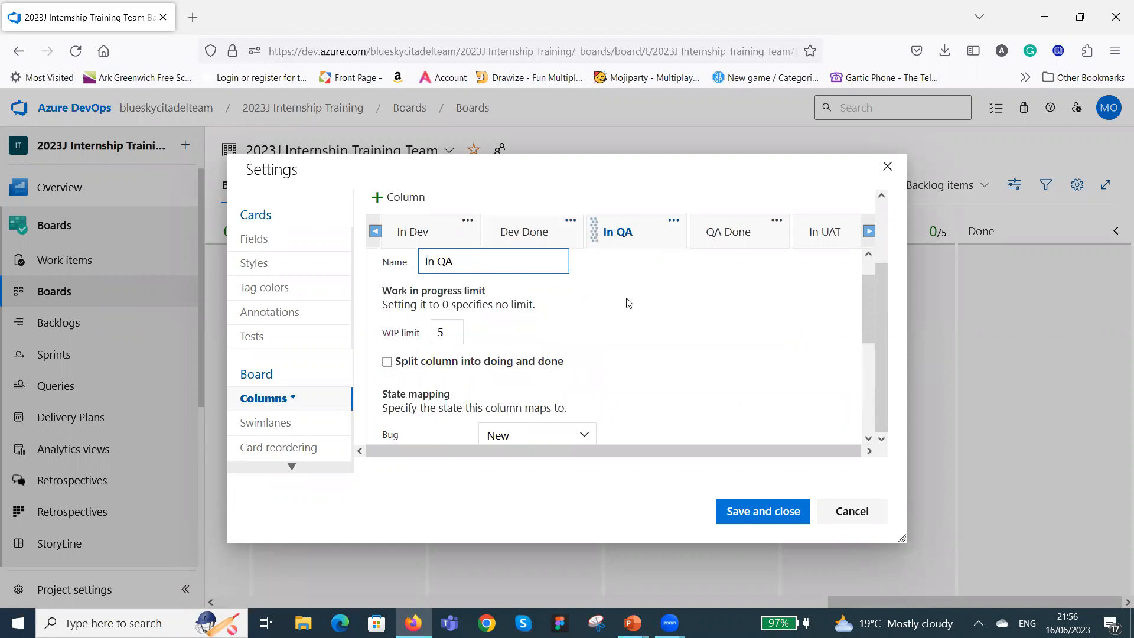
{"action": "left_click", "coordinate": [460, 332]}
{"action": "key", "text": "BackSpace"}
{"action": "type", "text": "10"}
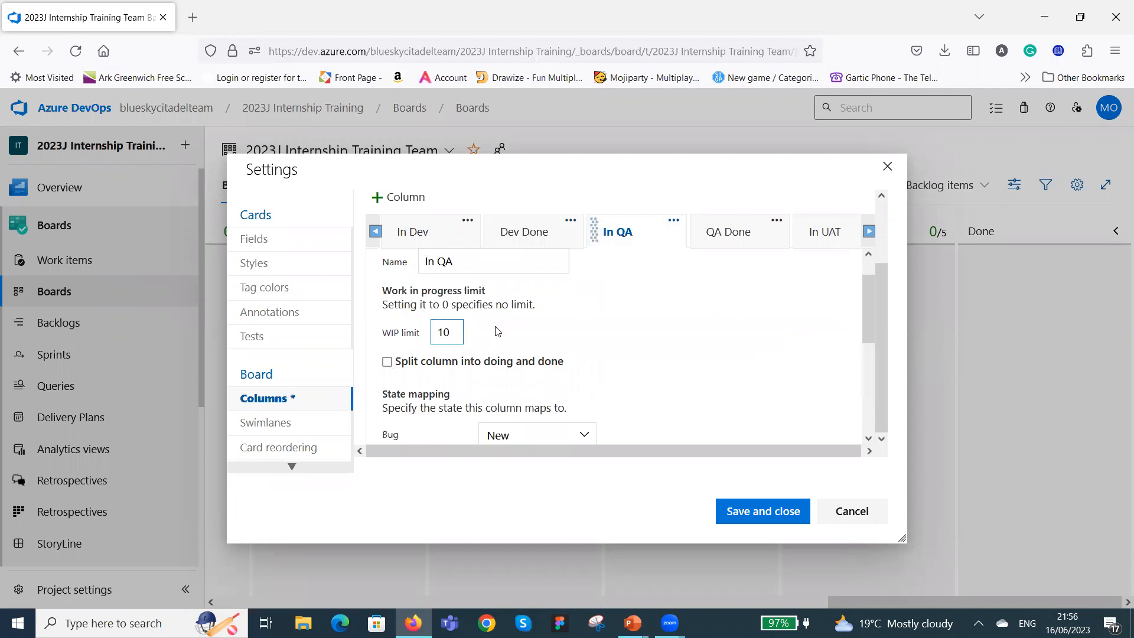
{"action": "scroll", "coordinate": [550, 310], "scroll_direction": "down", "scroll_amount": 3}
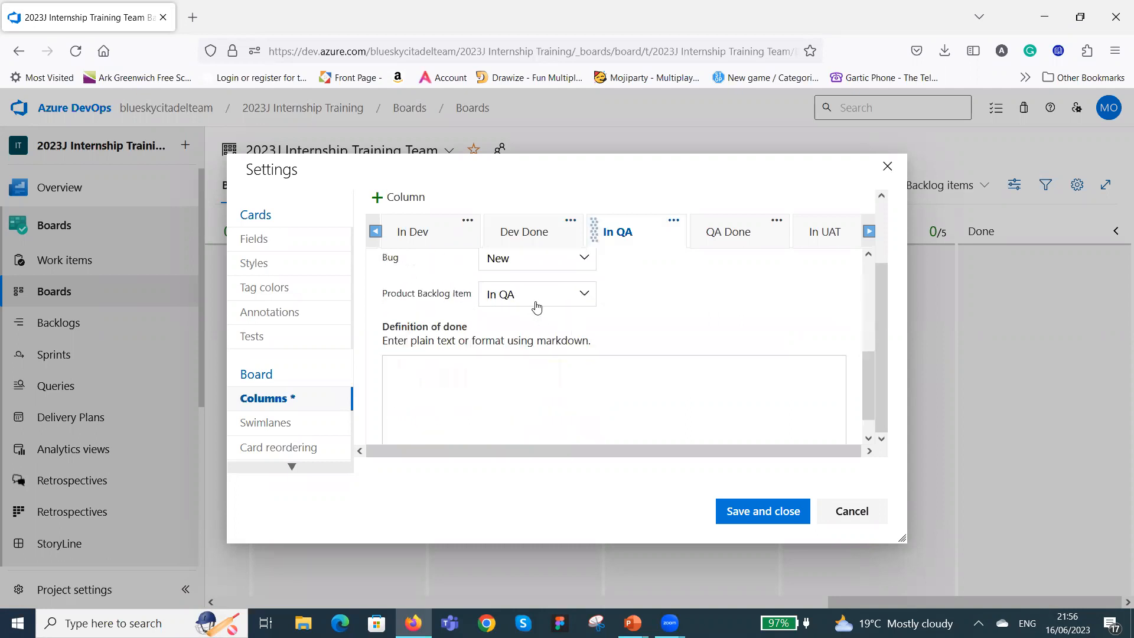
{"action": "scroll", "coordinate": [606, 306], "scroll_direction": "up", "scroll_amount": 2}
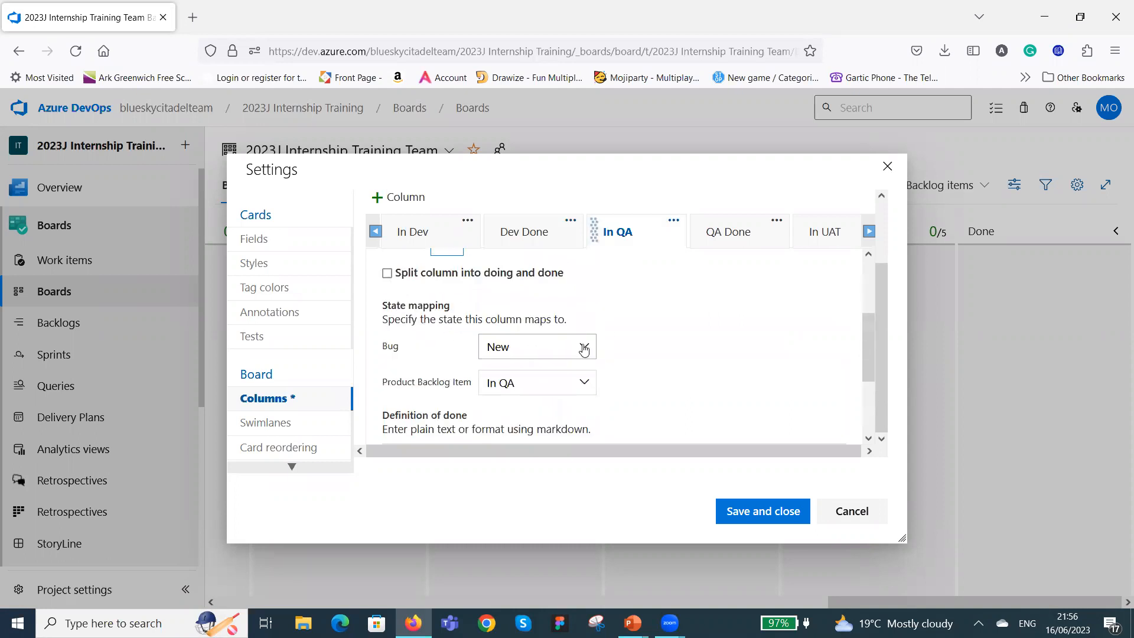
Map the In QA column's Bug state to Active.
{"action": "left_click", "coordinate": [584, 347]}
{"action": "left_click", "coordinate": [556, 448]}
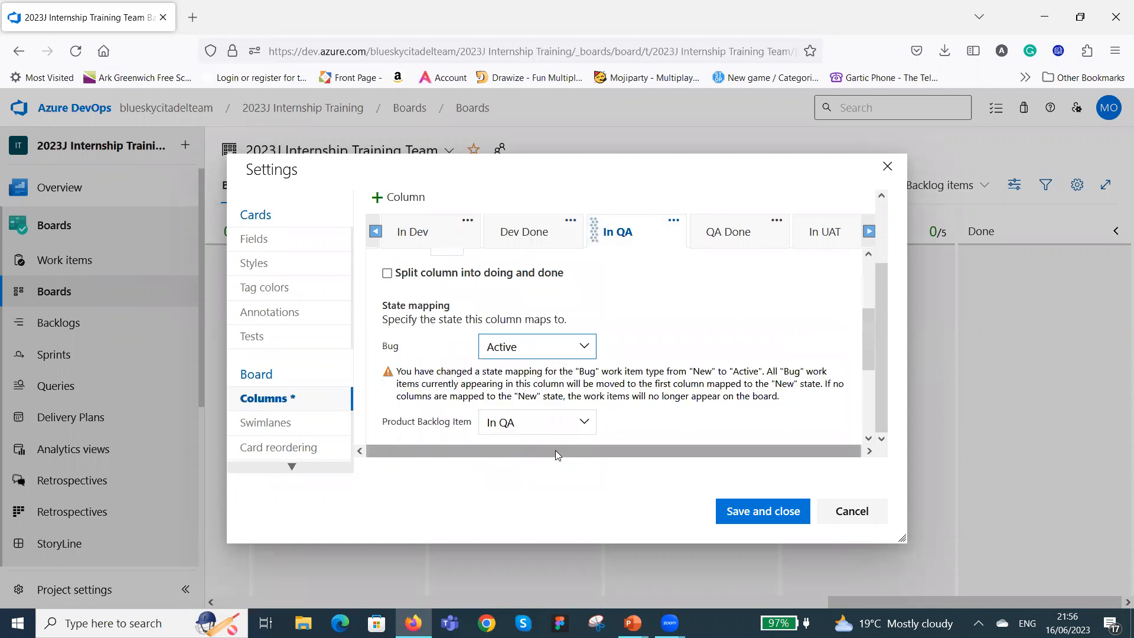
Set the QA Done column's WIP limit to 10 and map its Bug state to Closed.
{"action": "left_click", "coordinate": [742, 236]}
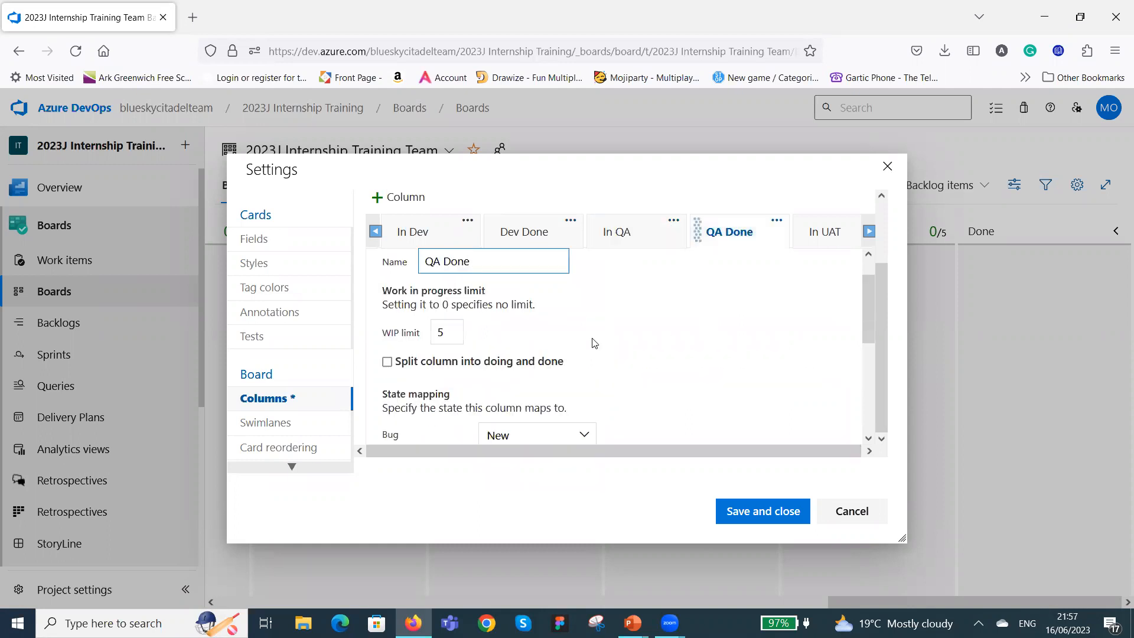
{"action": "left_click", "coordinate": [457, 333]}
{"action": "key", "text": "BackSpace"}
{"action": "type", "text": "10"}
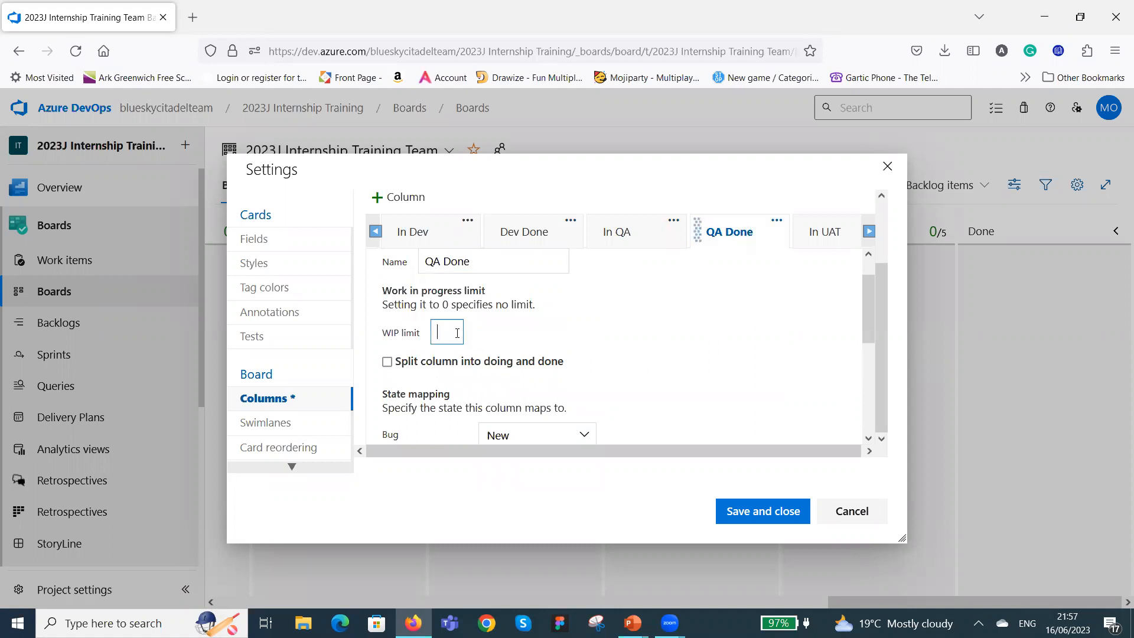
{"action": "scroll", "coordinate": [472, 339], "scroll_direction": "down", "scroll_amount": 5}
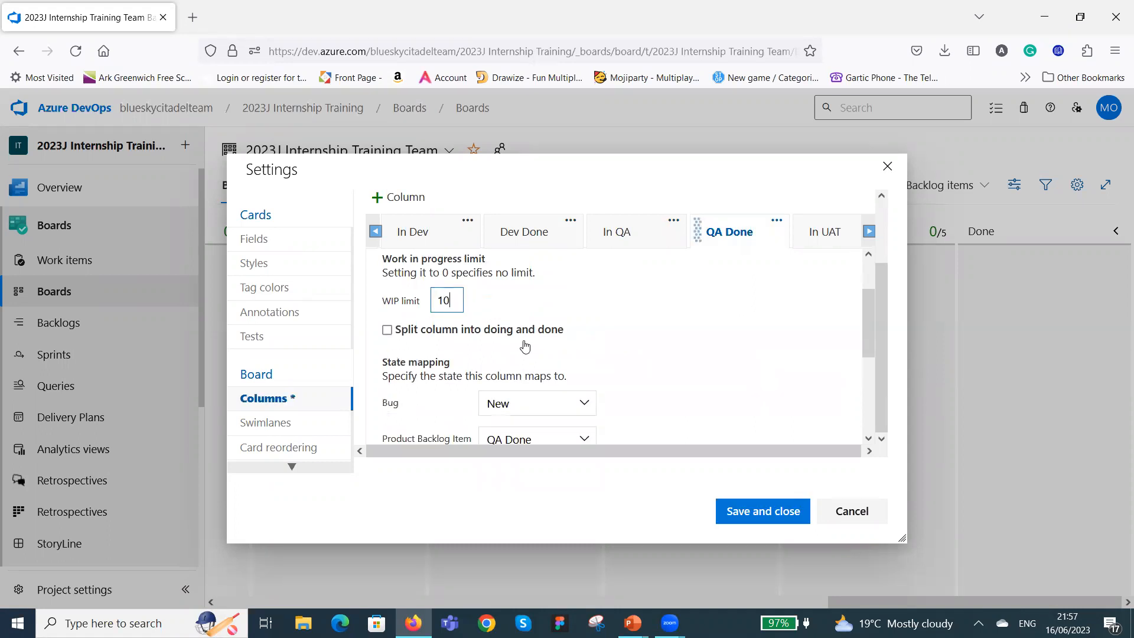
{"action": "scroll", "coordinate": [520, 378], "scroll_direction": "up", "scroll_amount": 3}
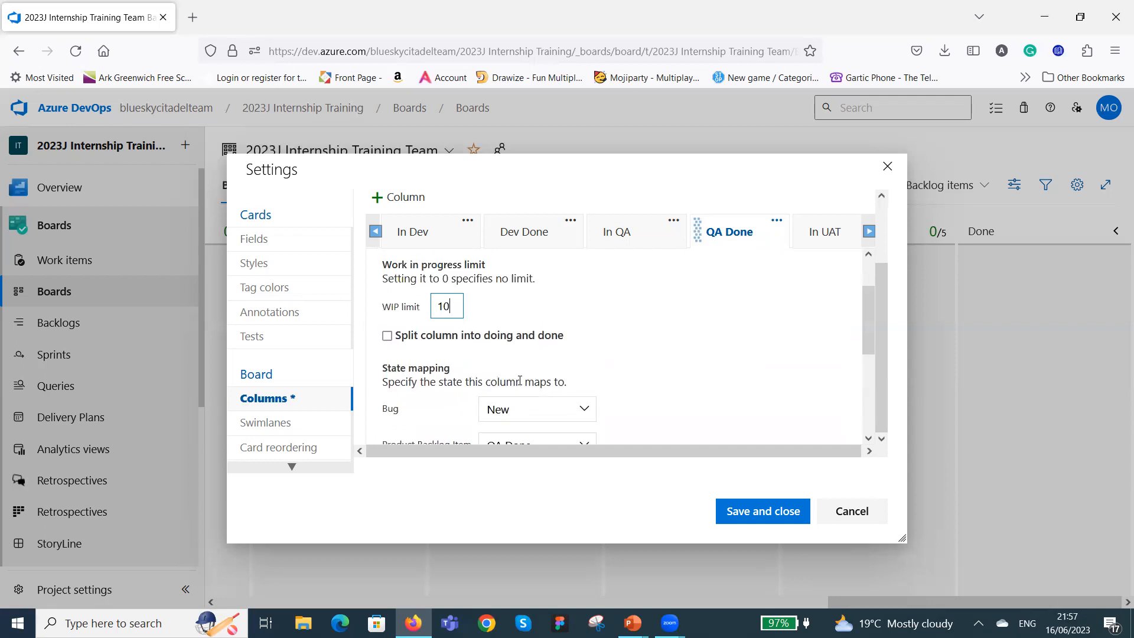
{"action": "scroll", "coordinate": [505, 397], "scroll_direction": "down", "scroll_amount": 2}
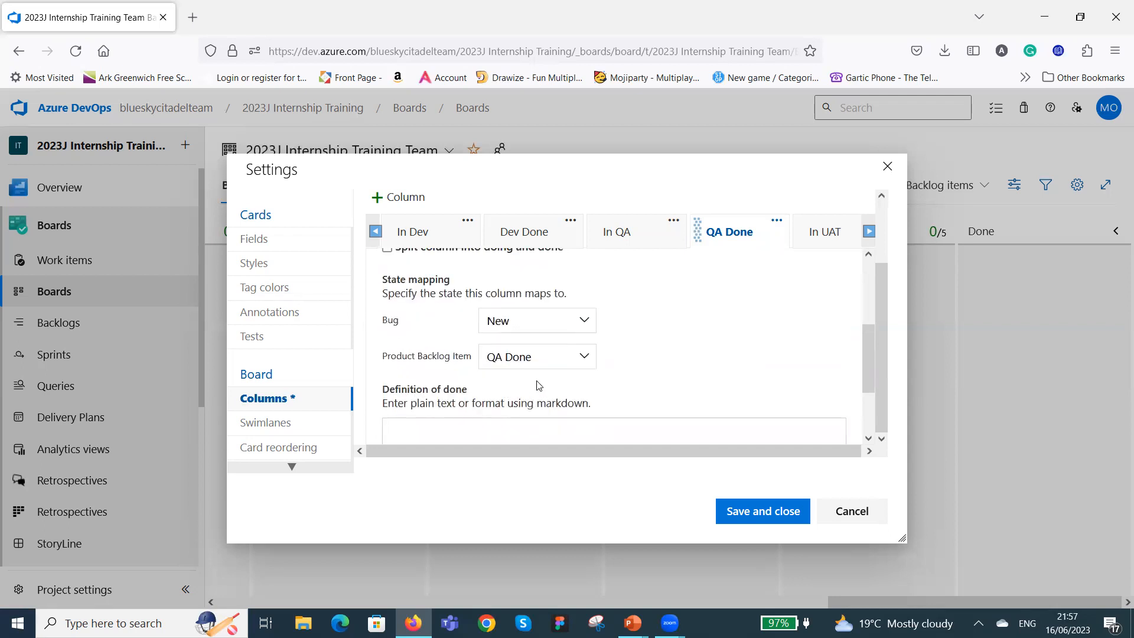
{"action": "left_click", "coordinate": [584, 321]}
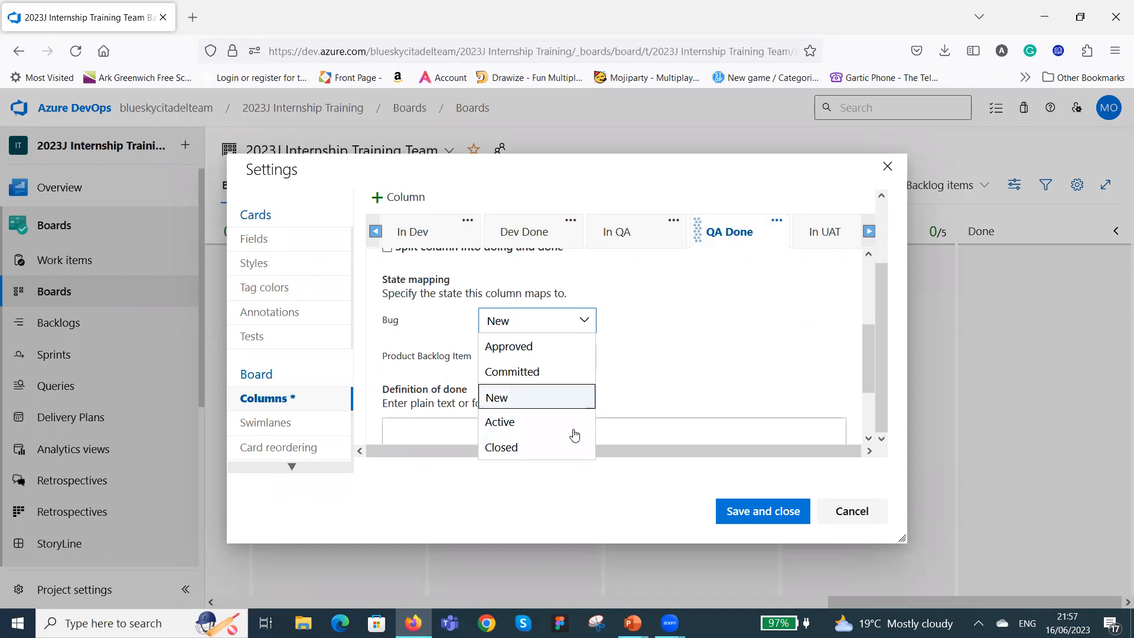
{"action": "left_click", "coordinate": [538, 448]}
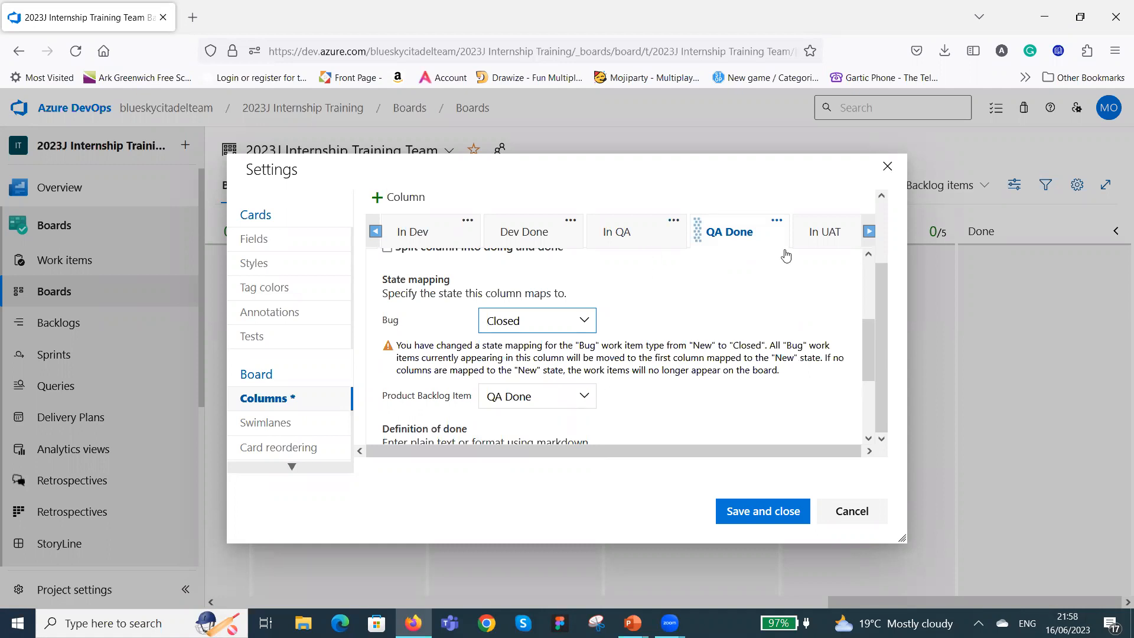
Map the In UAT column's Bug state to Closed.
{"action": "left_click", "coordinate": [823, 238]}
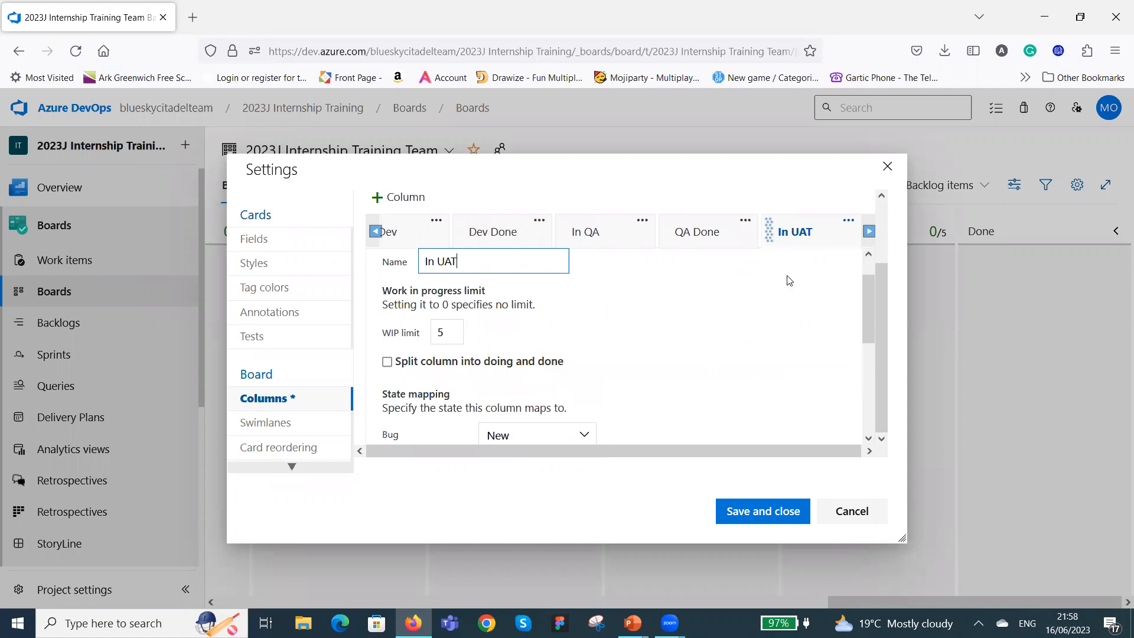
{"action": "scroll", "coordinate": [593, 309], "scroll_direction": "down", "scroll_amount": 3}
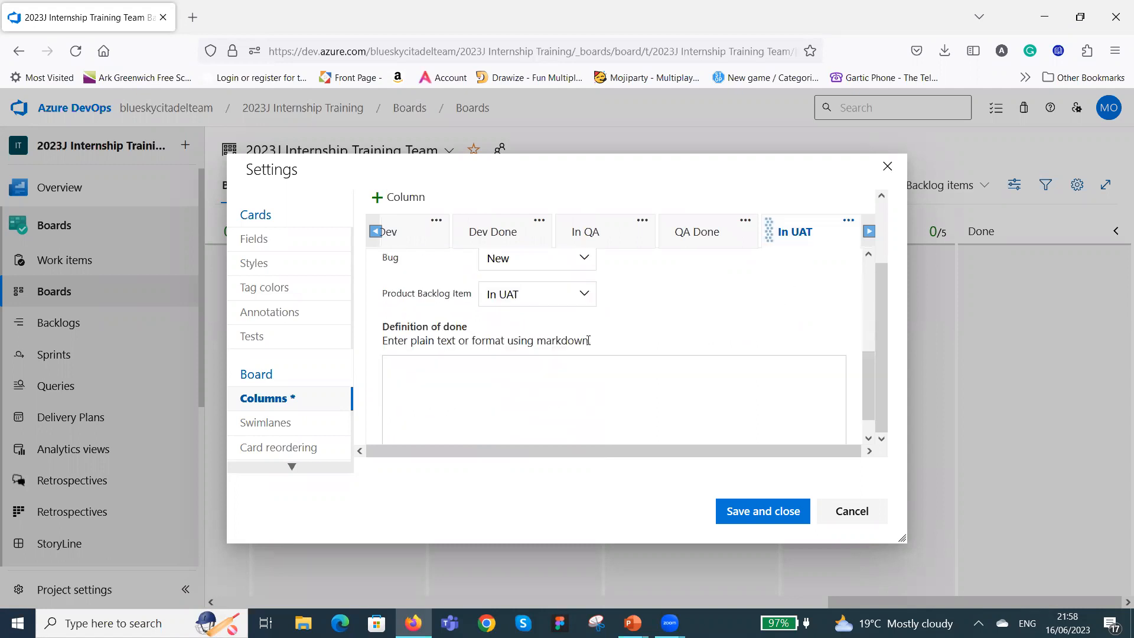
{"action": "scroll", "coordinate": [661, 330], "scroll_direction": "up", "scroll_amount": 2}
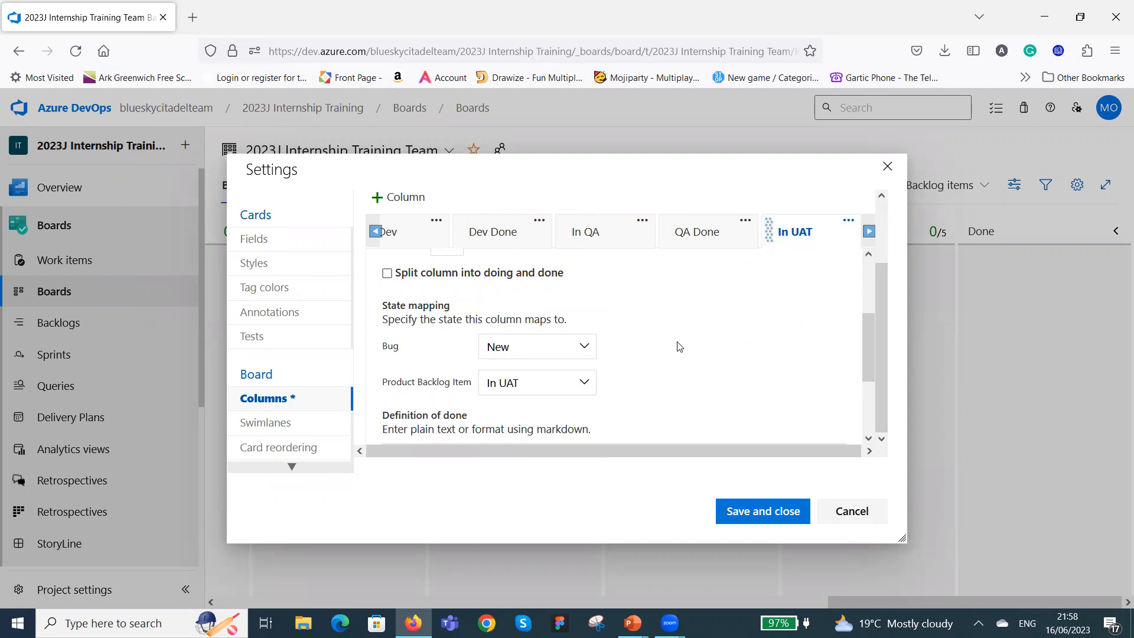
{"action": "left_click", "coordinate": [590, 350]}
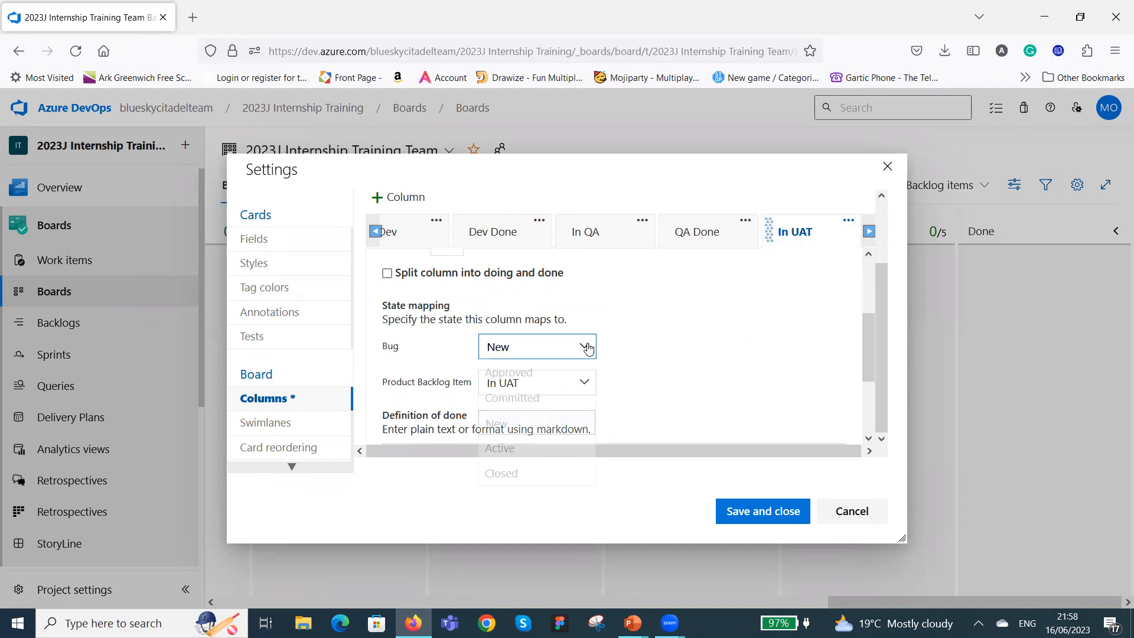
{"action": "left_click", "coordinate": [549, 475]}
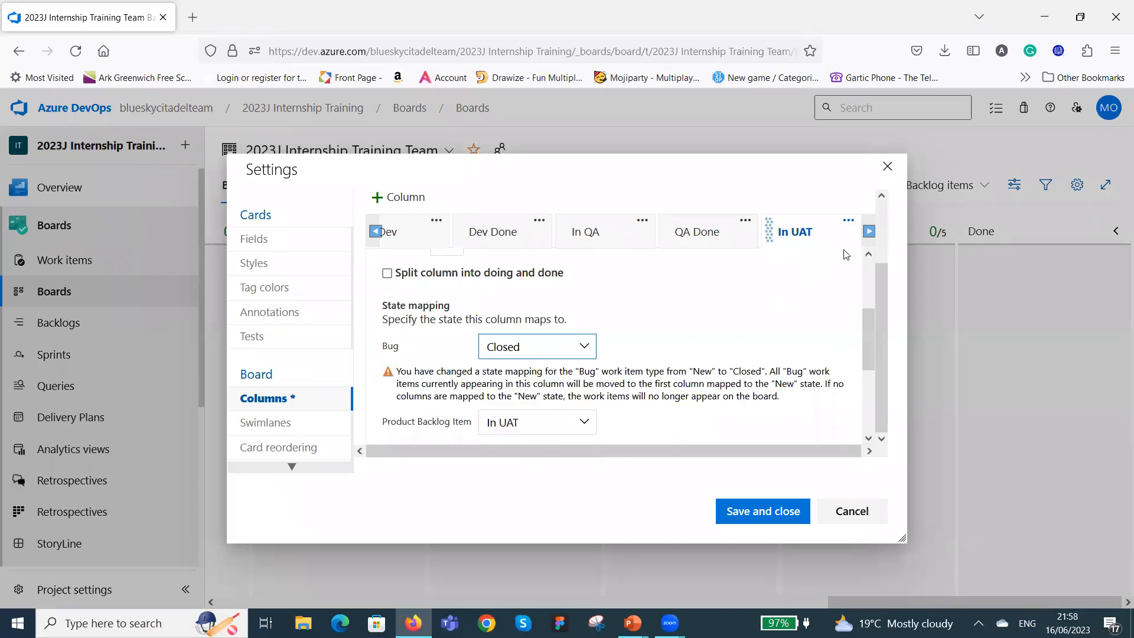
Map the UAT Done column's Bug state to Closed and set its WIP limit to 10.
{"action": "left_click", "coordinate": [870, 231]}
{"action": "left_click", "coordinate": [870, 231]}
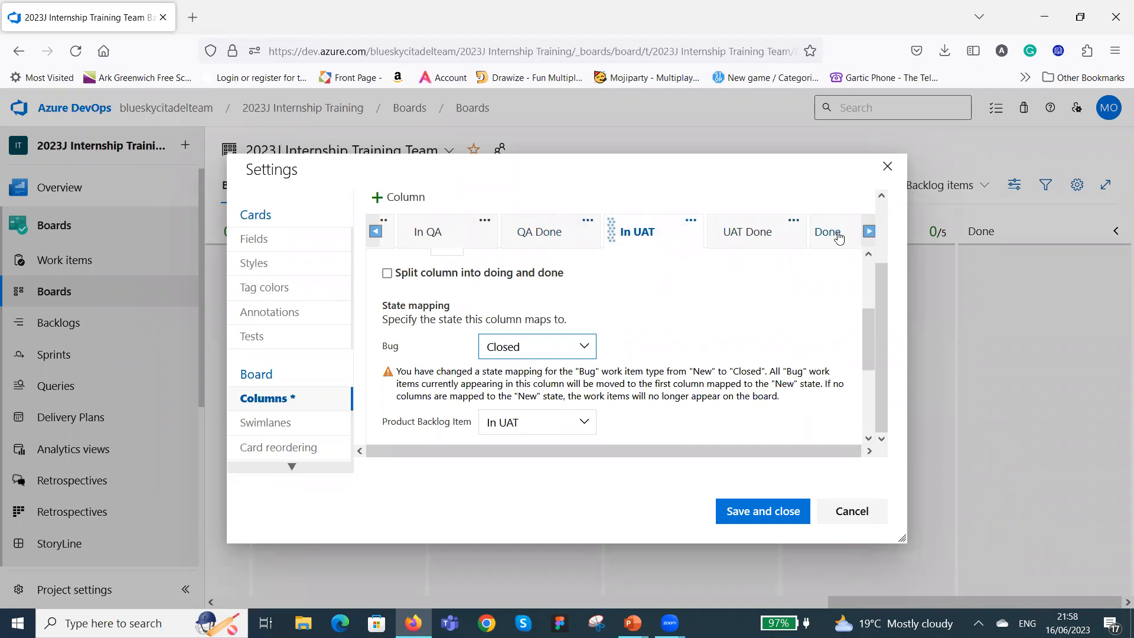
{"action": "left_click", "coordinate": [760, 236]}
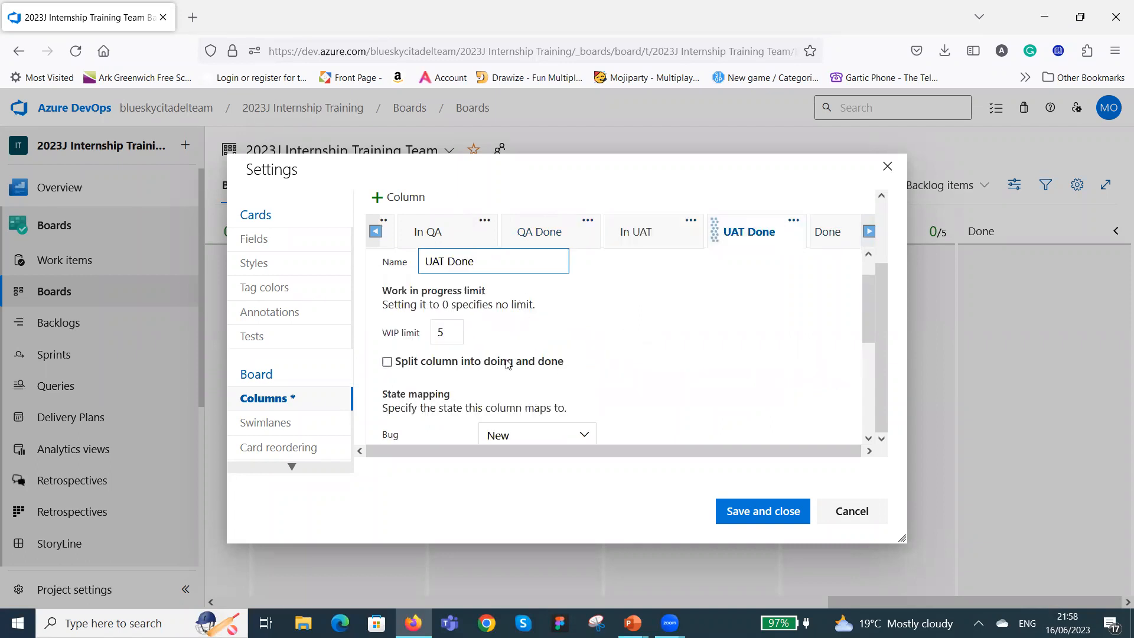
{"action": "scroll", "coordinate": [631, 294], "scroll_direction": "down", "scroll_amount": 2}
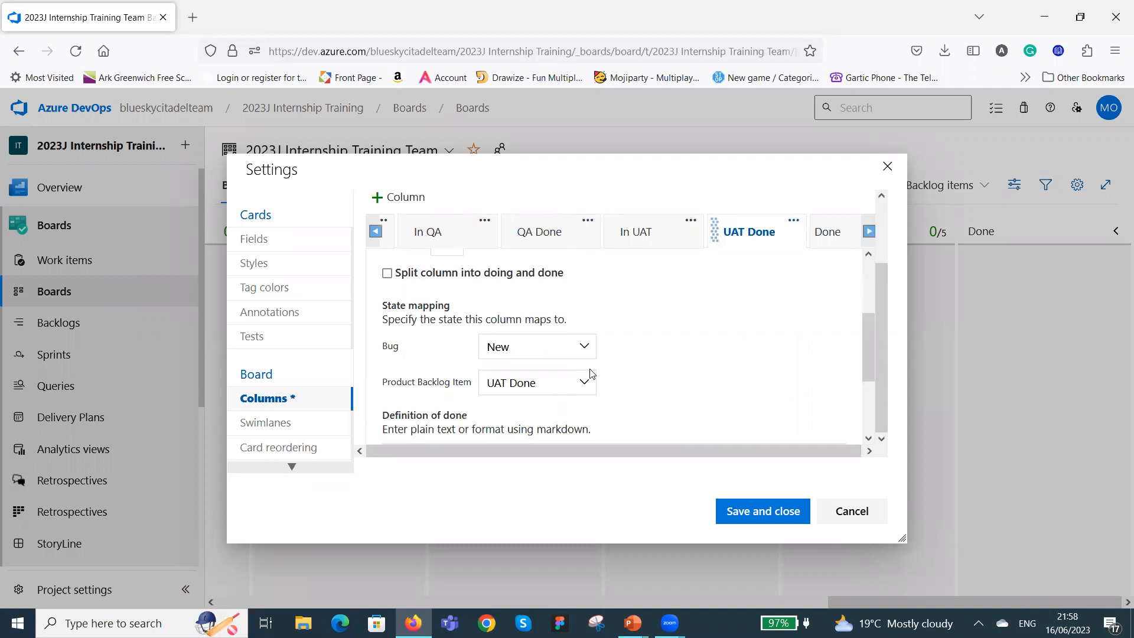
{"action": "left_click", "coordinate": [588, 348]}
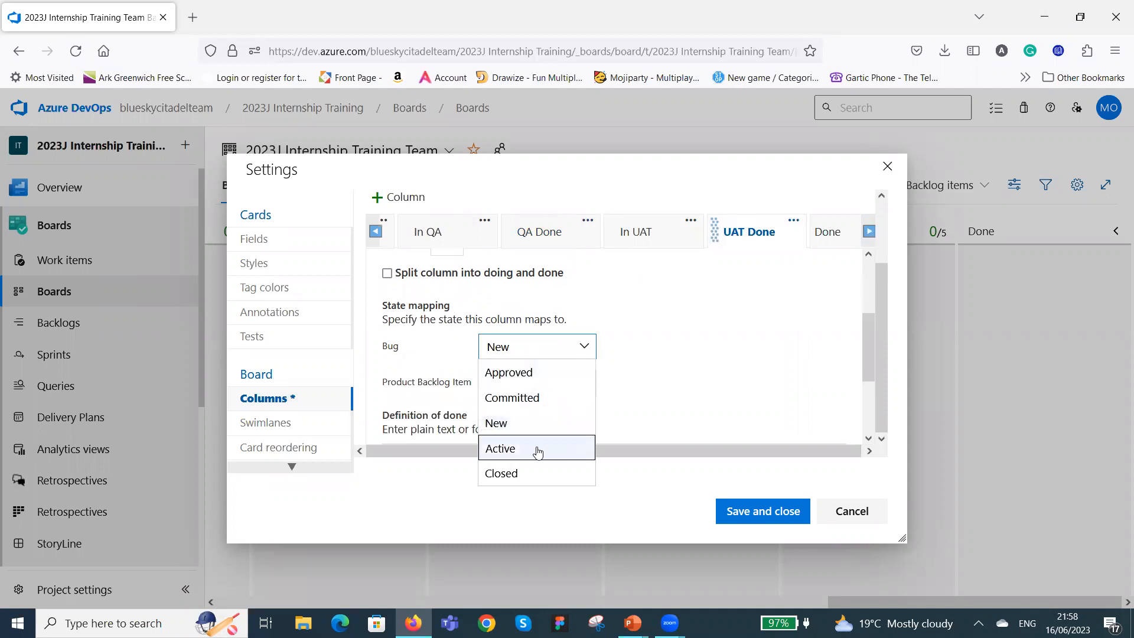
{"action": "left_click", "coordinate": [538, 474]}
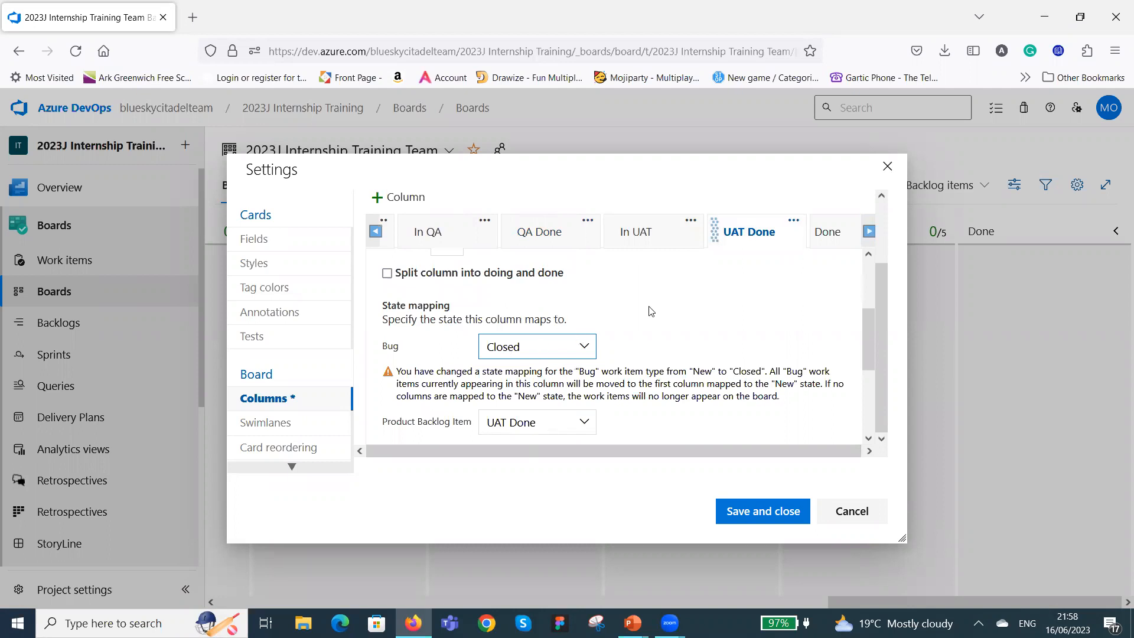
{"action": "scroll", "coordinate": [650, 307], "scroll_direction": "up", "scroll_amount": 3}
{"action": "left_click", "coordinate": [451, 367]}
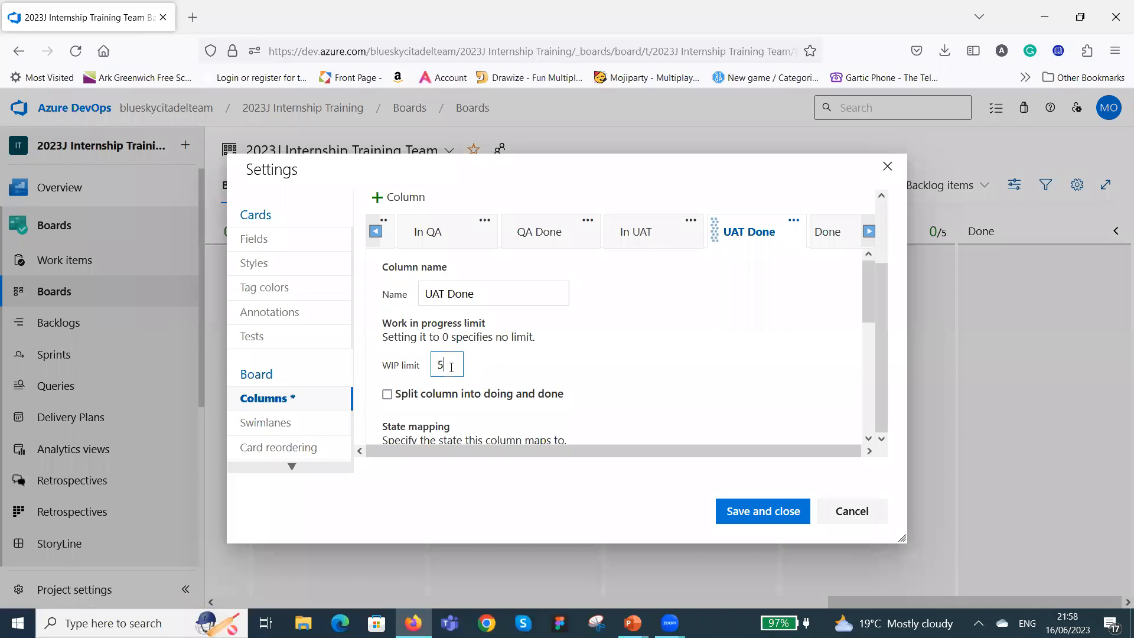
{"action": "key", "text": "BackSpace"}
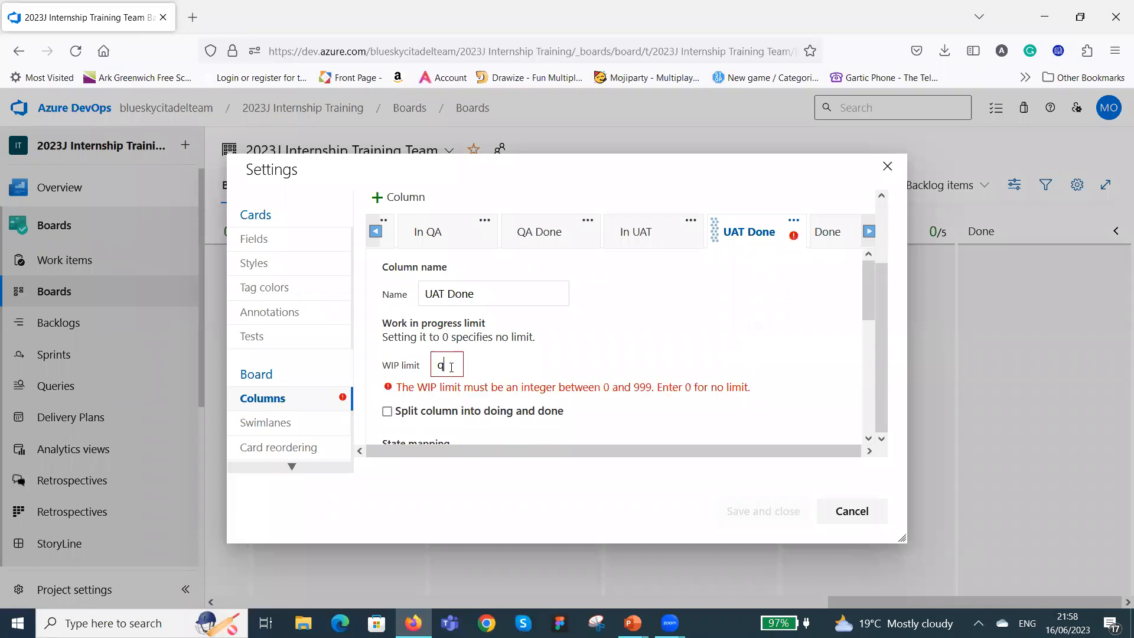
{"action": "type", "text": "10"}
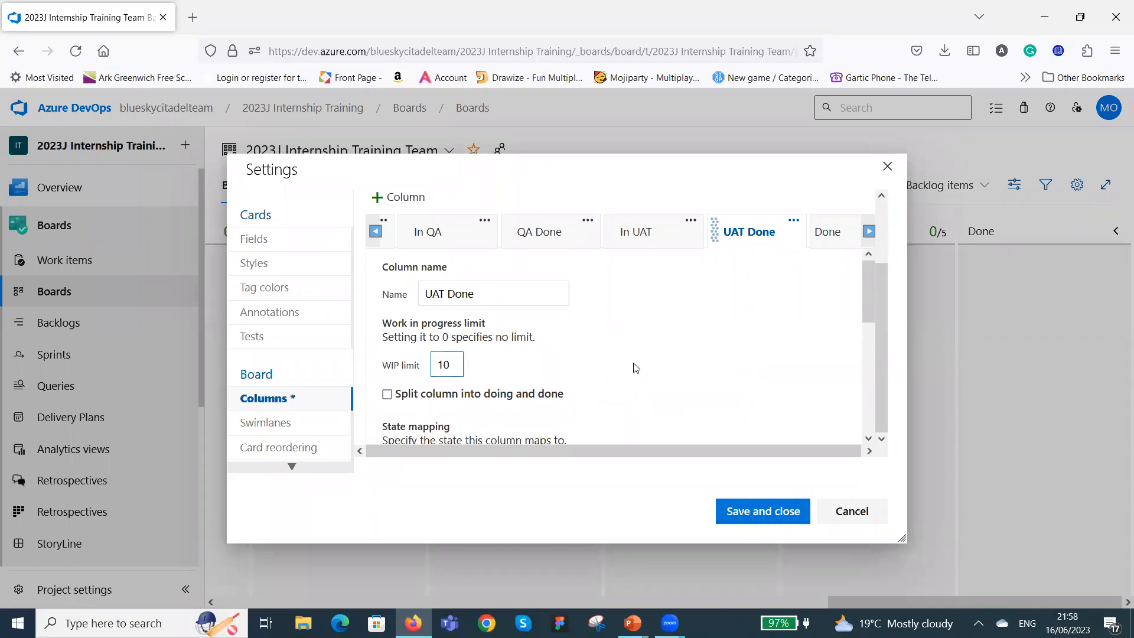
Change the In UAT column's WIP limit and check the settings of the QA Done and Done columns.
{"action": "left_click", "coordinate": [658, 231]}
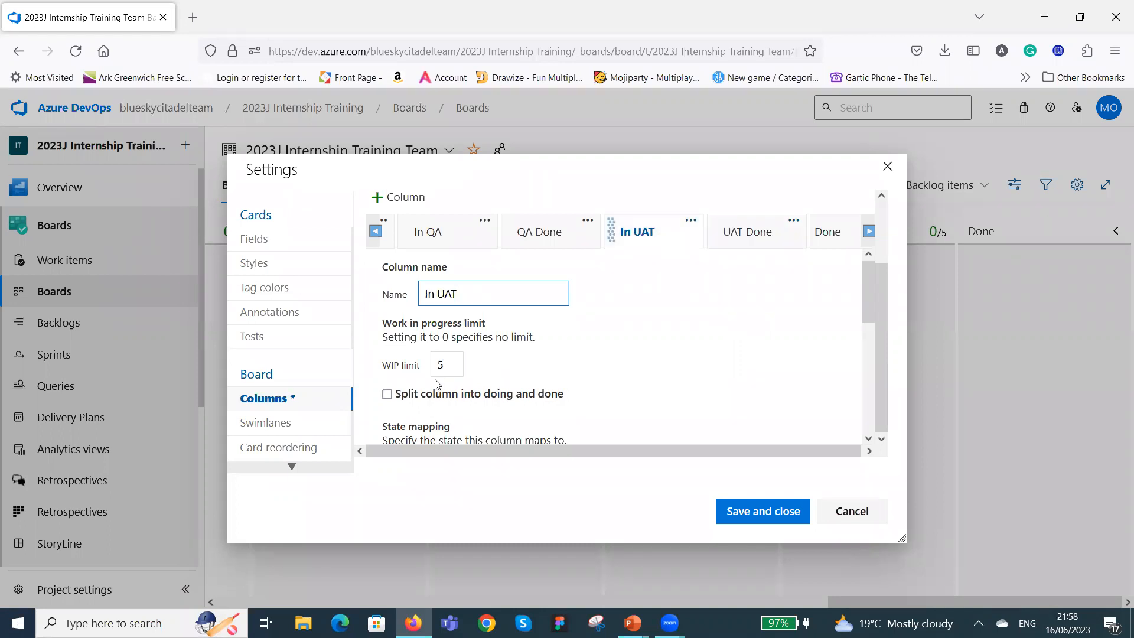
{"action": "left_click", "coordinate": [444, 364]}
{"action": "key", "text": "BackSpace"}
{"action": "type", "text": "10"}
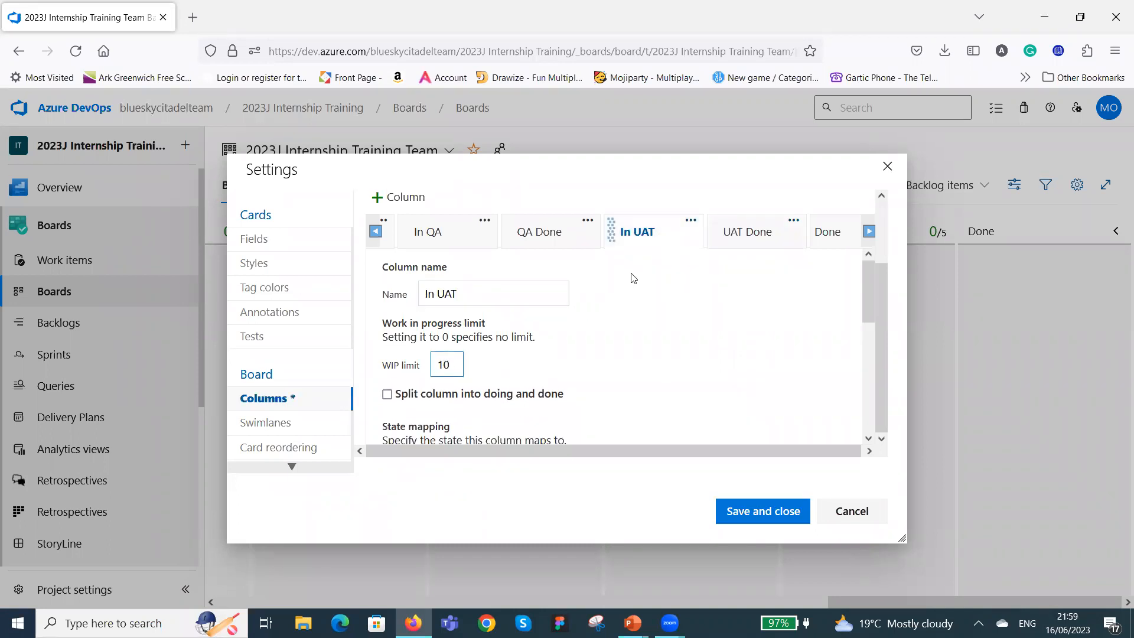
{"action": "left_click", "coordinate": [574, 234]}
{"action": "left_click", "coordinate": [835, 232]}
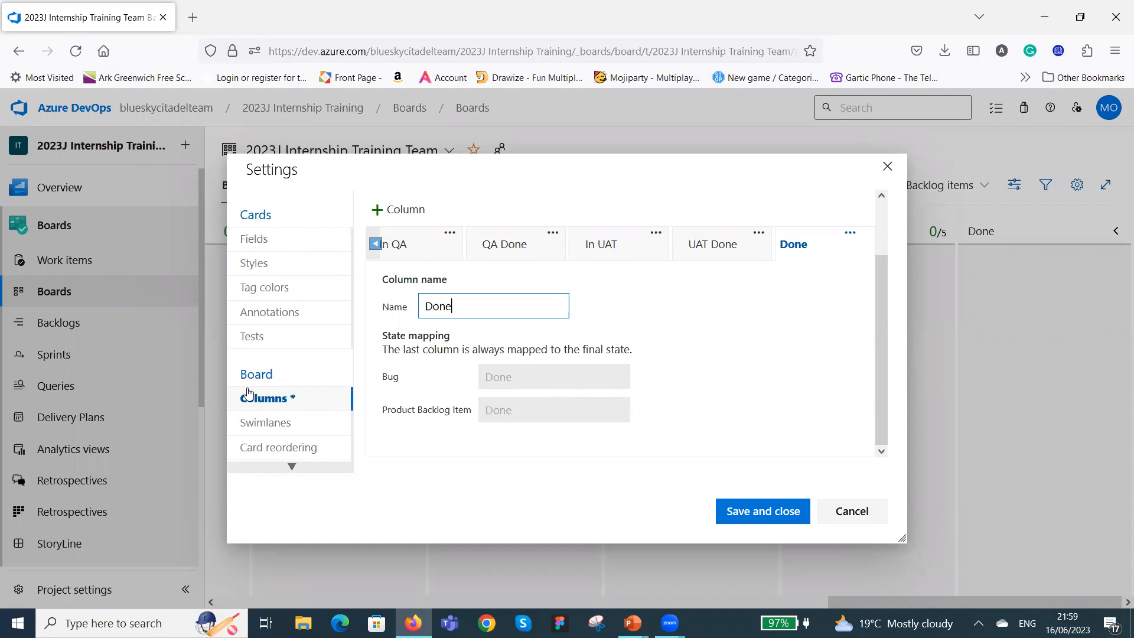
Add several blank additional fields below State in the Product Backlog Item card's field settings.
{"action": "left_click", "coordinate": [261, 242]}
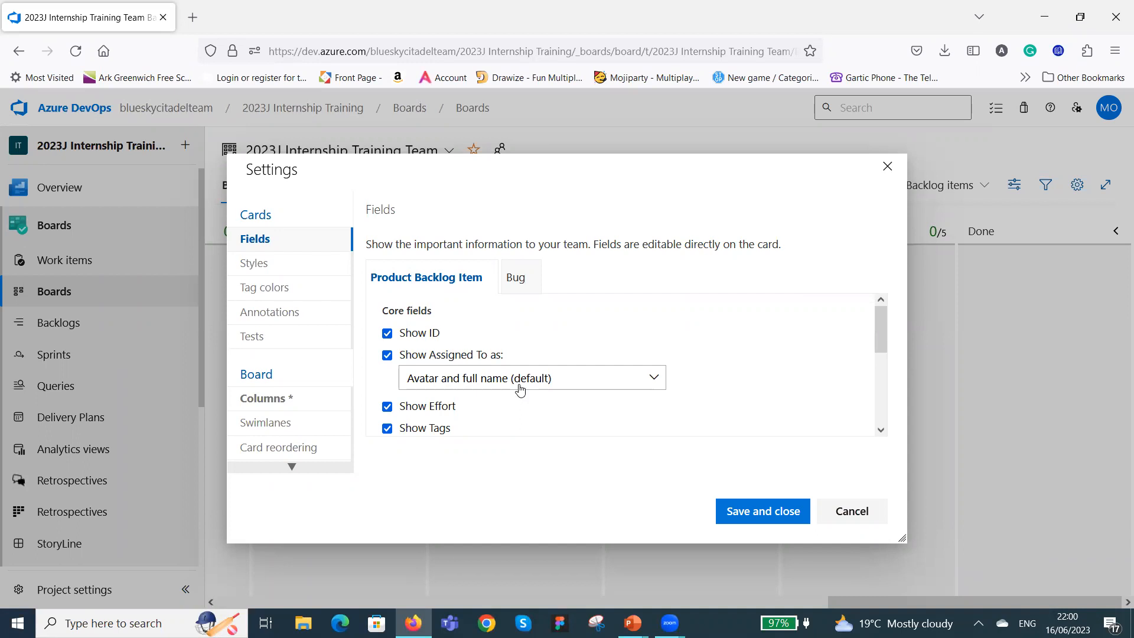
{"action": "scroll", "coordinate": [558, 399], "scroll_direction": "down", "scroll_amount": 3}
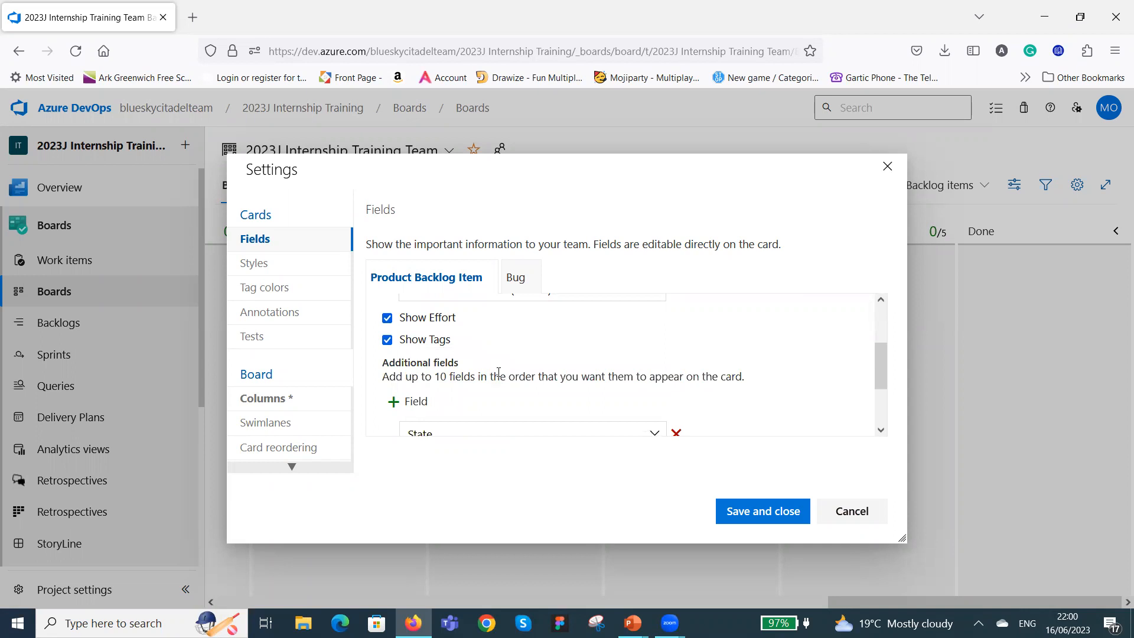
{"action": "scroll", "coordinate": [515, 394], "scroll_direction": "down", "scroll_amount": 3}
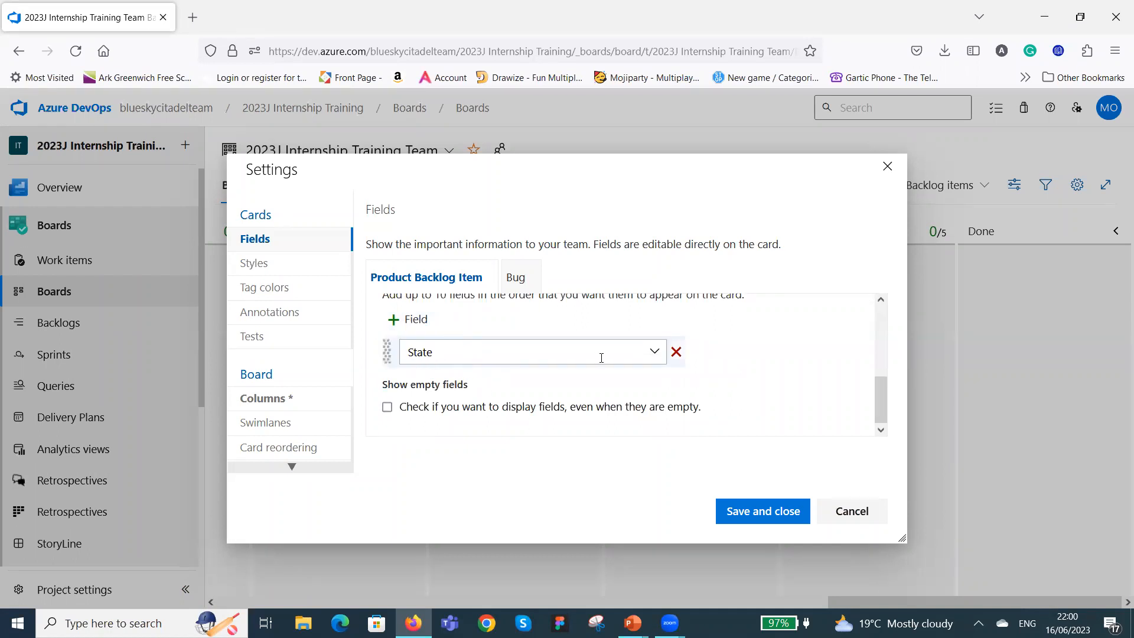
{"action": "left_click", "coordinate": [394, 322]}
{"action": "left_click", "coordinate": [393, 322]}
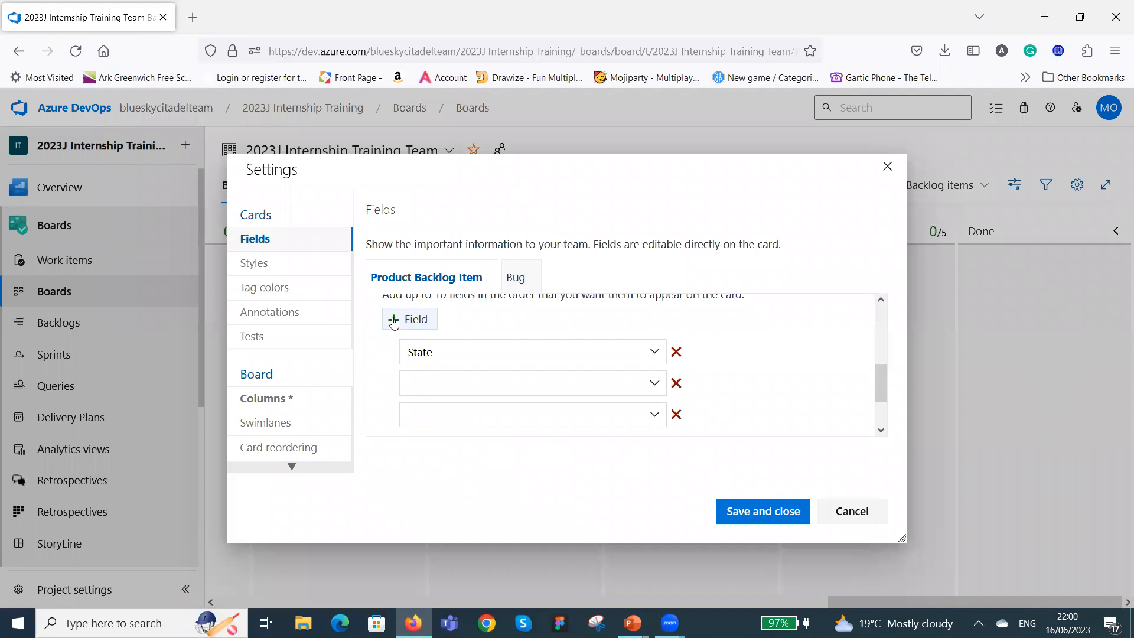
{"action": "left_click", "coordinate": [394, 322]}
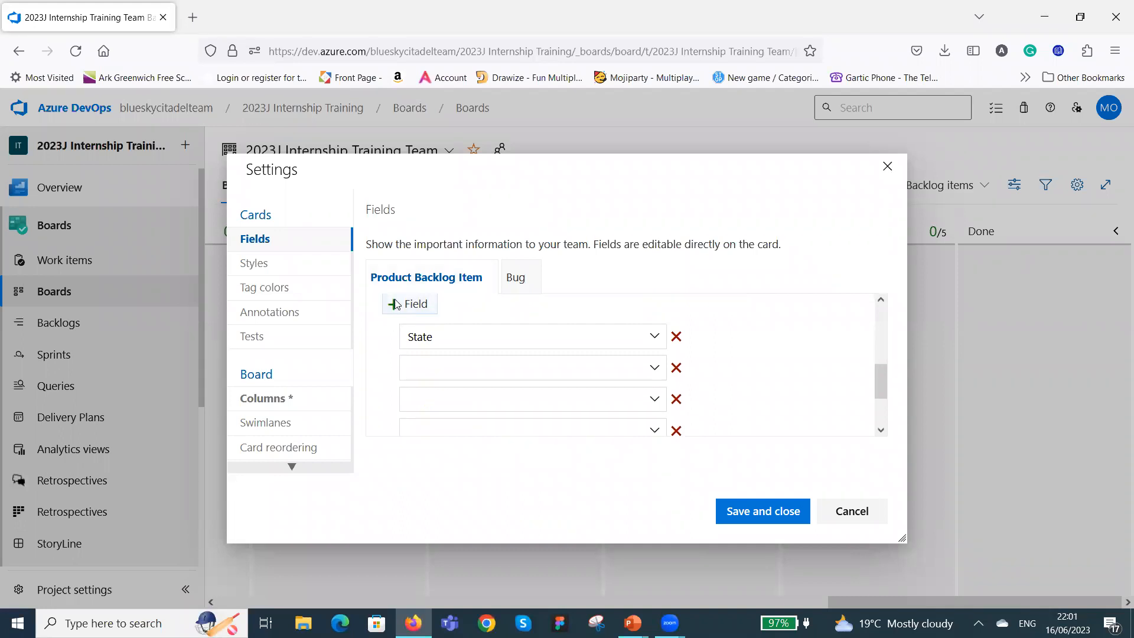
{"action": "left_click", "coordinate": [395, 304]}
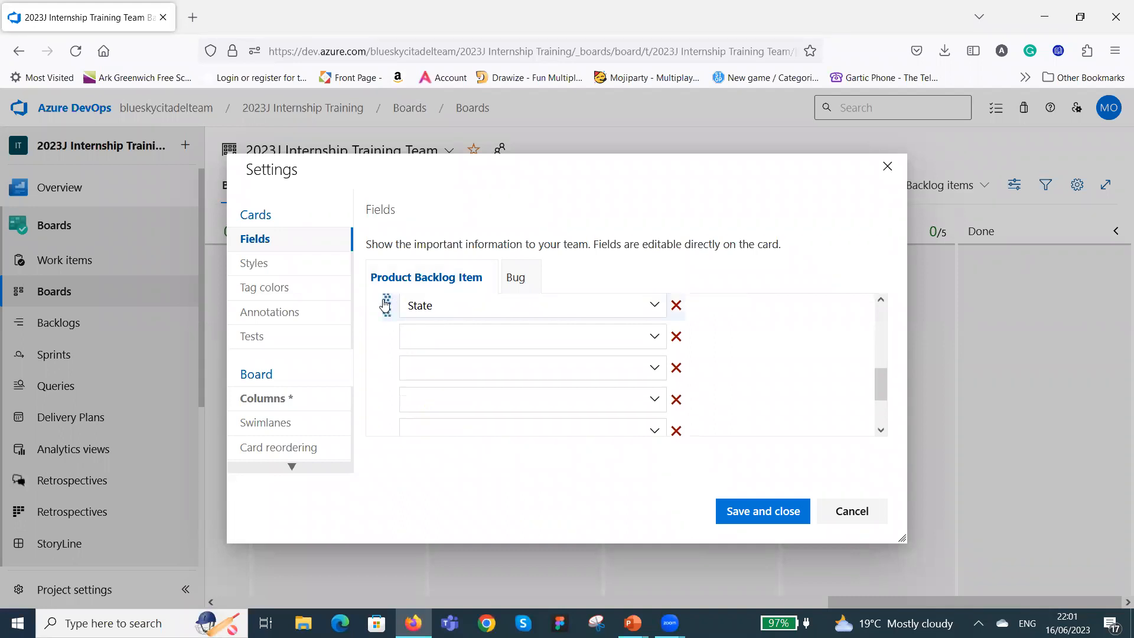
{"action": "scroll", "coordinate": [399, 335], "scroll_direction": "up", "scroll_amount": 5}
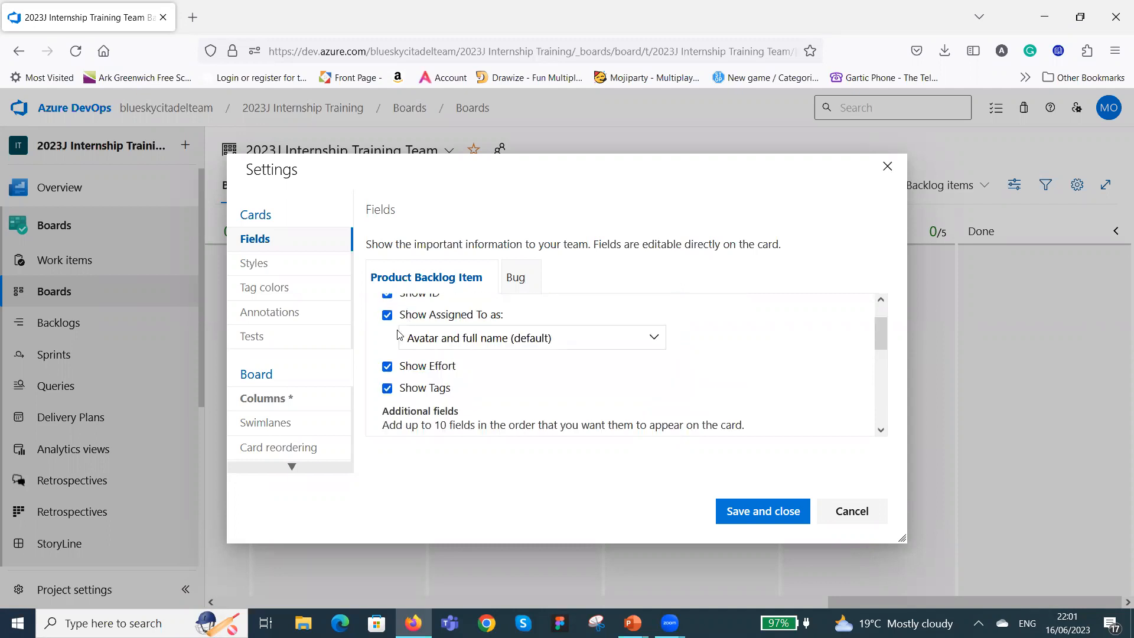
{"action": "scroll", "coordinate": [404, 349], "scroll_direction": "down", "scroll_amount": 3}
{"action": "scroll", "coordinate": [394, 359], "scroll_direction": "up", "scroll_amount": 2}
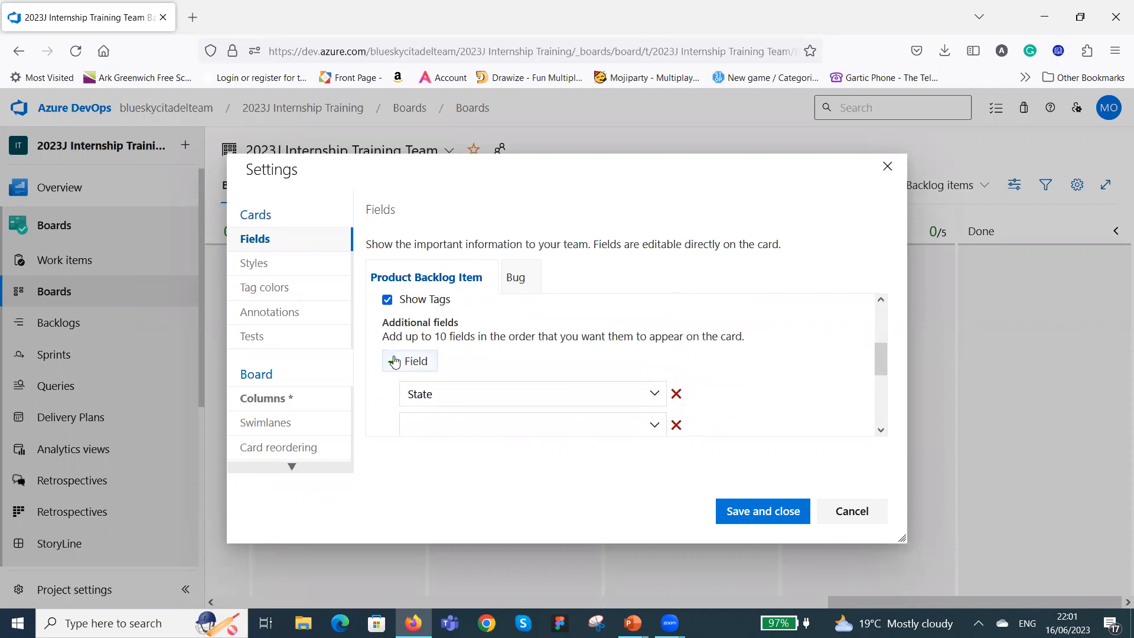
{"action": "scroll", "coordinate": [394, 363], "scroll_direction": "down", "scroll_amount": 3}
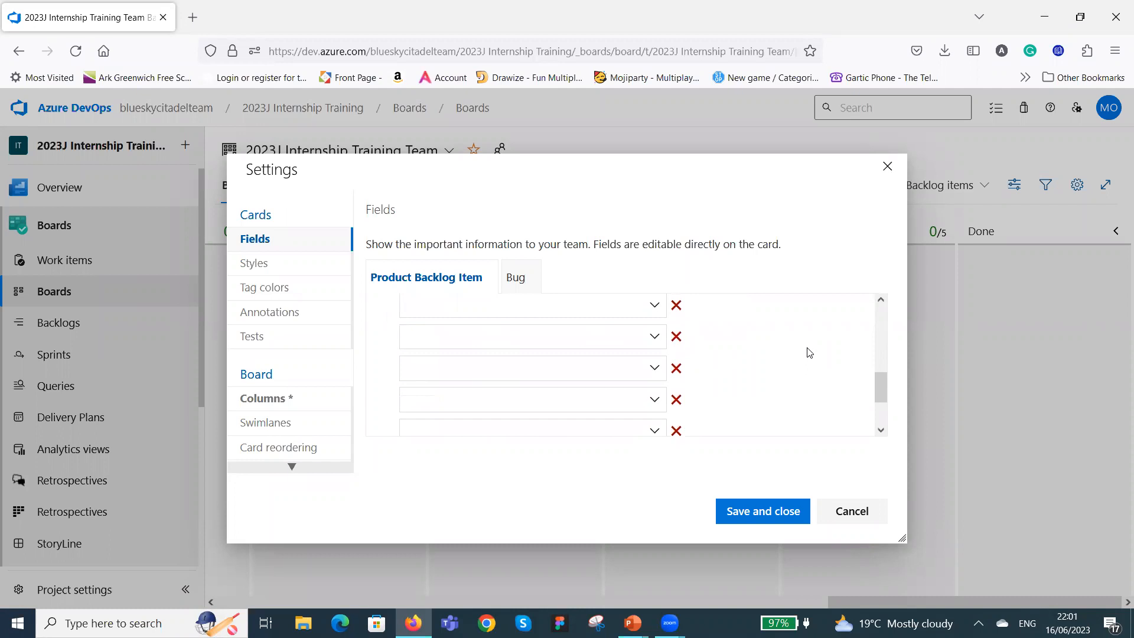
Set the first blank additional field below State on the Product Backlog Item card to Area Path.
{"action": "scroll", "coordinate": [791, 356], "scroll_direction": "up", "scroll_amount": 2}
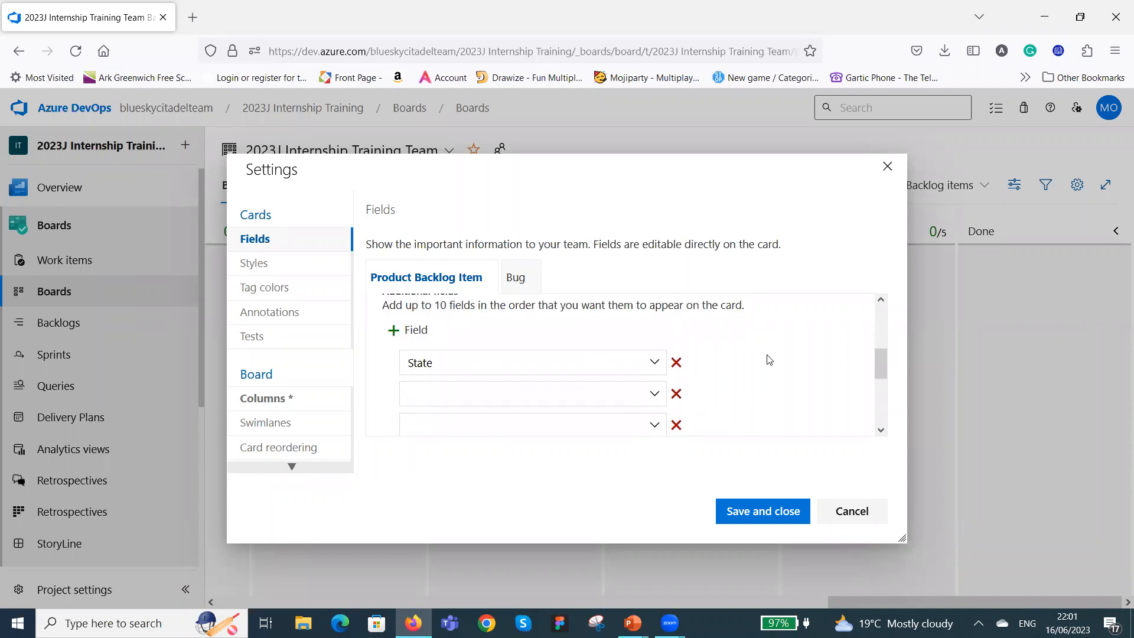
{"action": "left_click", "coordinate": [654, 396]}
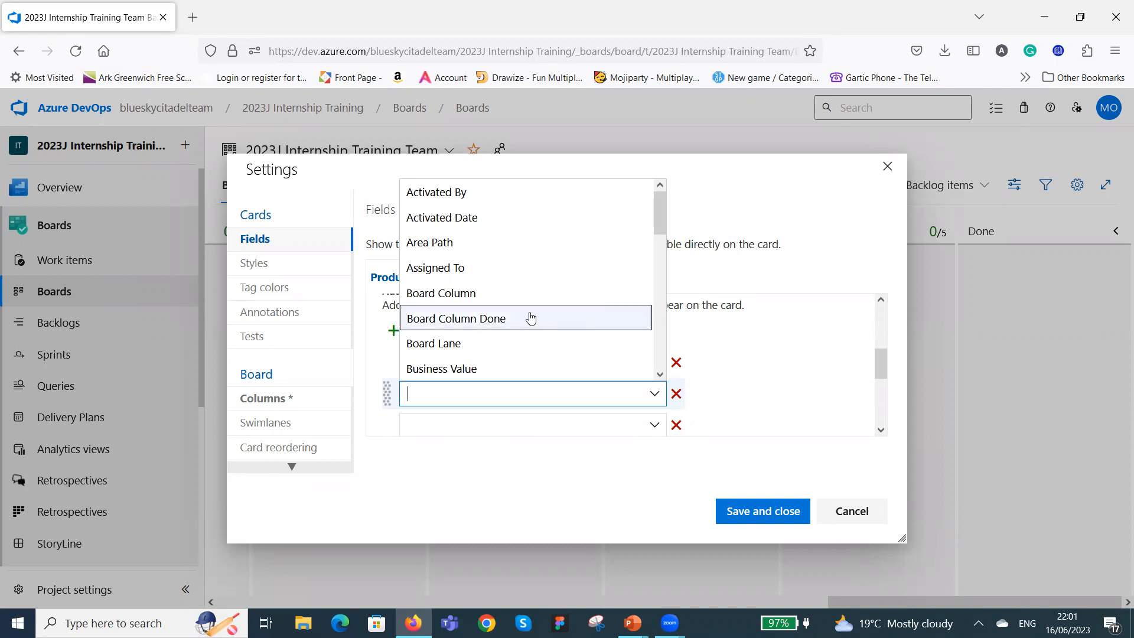
{"action": "left_click", "coordinate": [487, 244]}
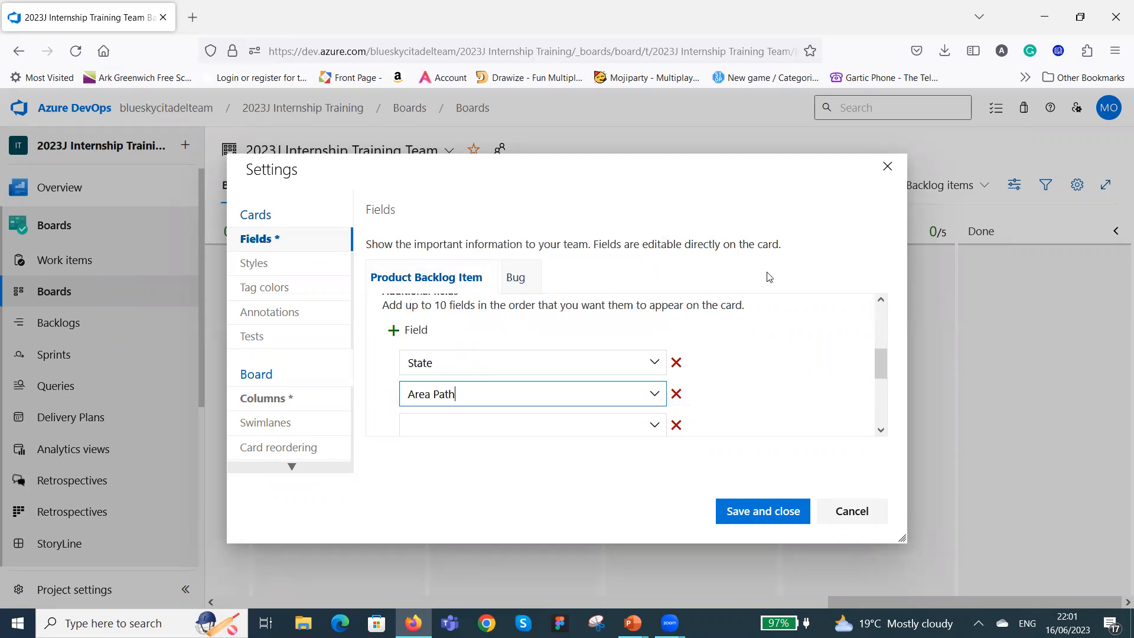
Set the blank additional field below Area Path to Created By.
{"action": "scroll", "coordinate": [766, 300], "scroll_direction": "up", "scroll_amount": 5}
{"action": "scroll", "coordinate": [615, 324], "scroll_direction": "down", "scroll_amount": 5}
{"action": "scroll", "coordinate": [593, 344], "scroll_direction": "up", "scroll_amount": 2}
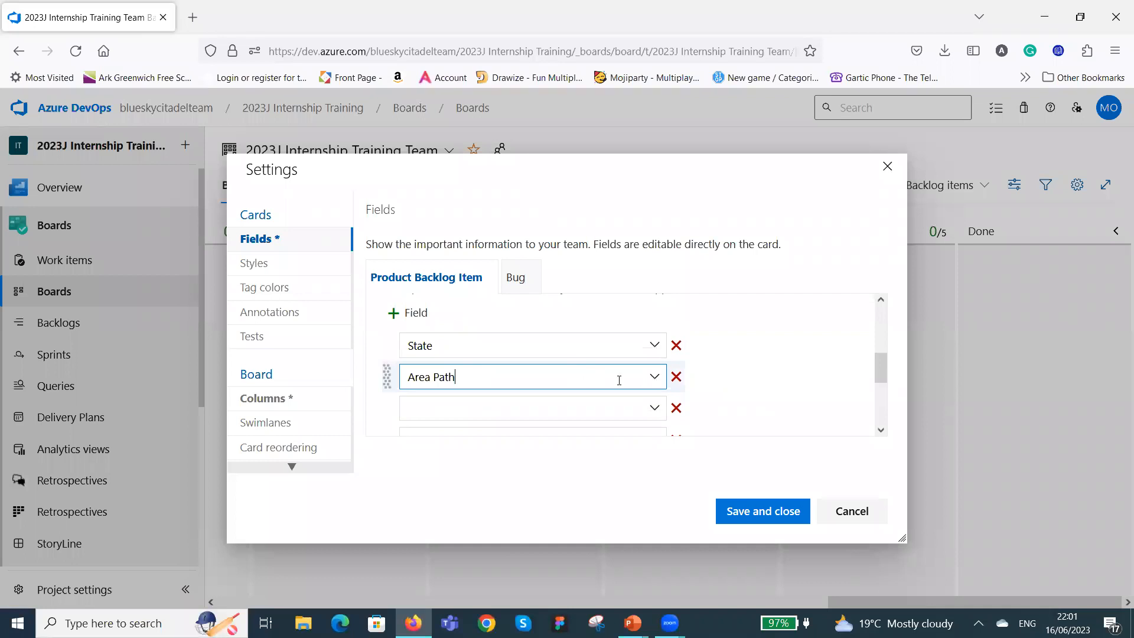
{"action": "scroll", "coordinate": [701, 379], "scroll_direction": "down", "scroll_amount": 2}
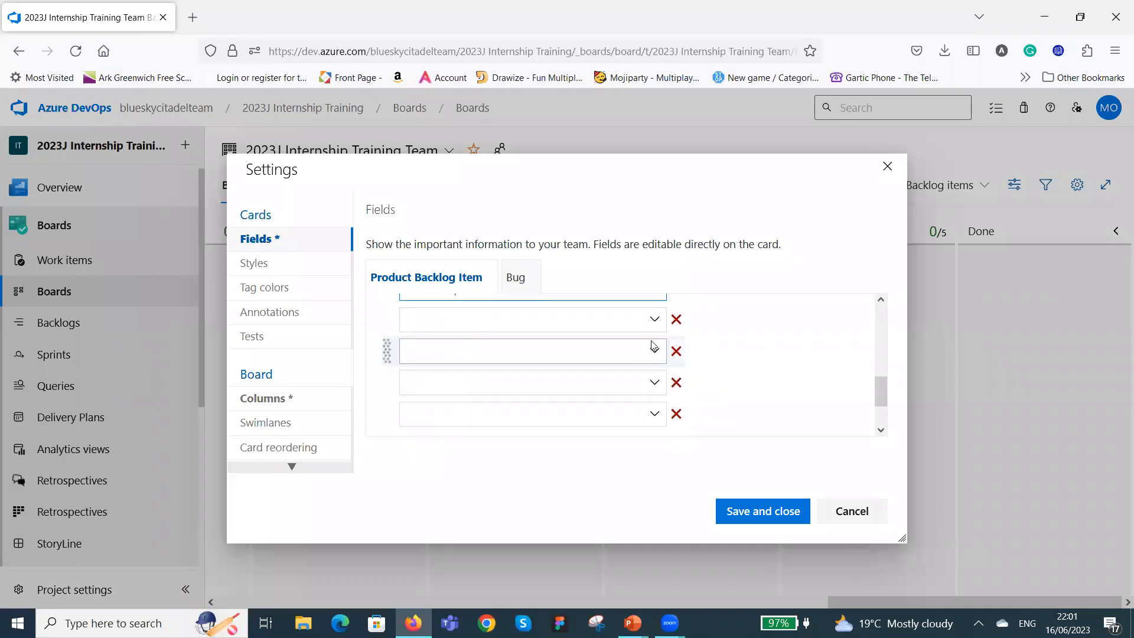
{"action": "left_click", "coordinate": [654, 322]}
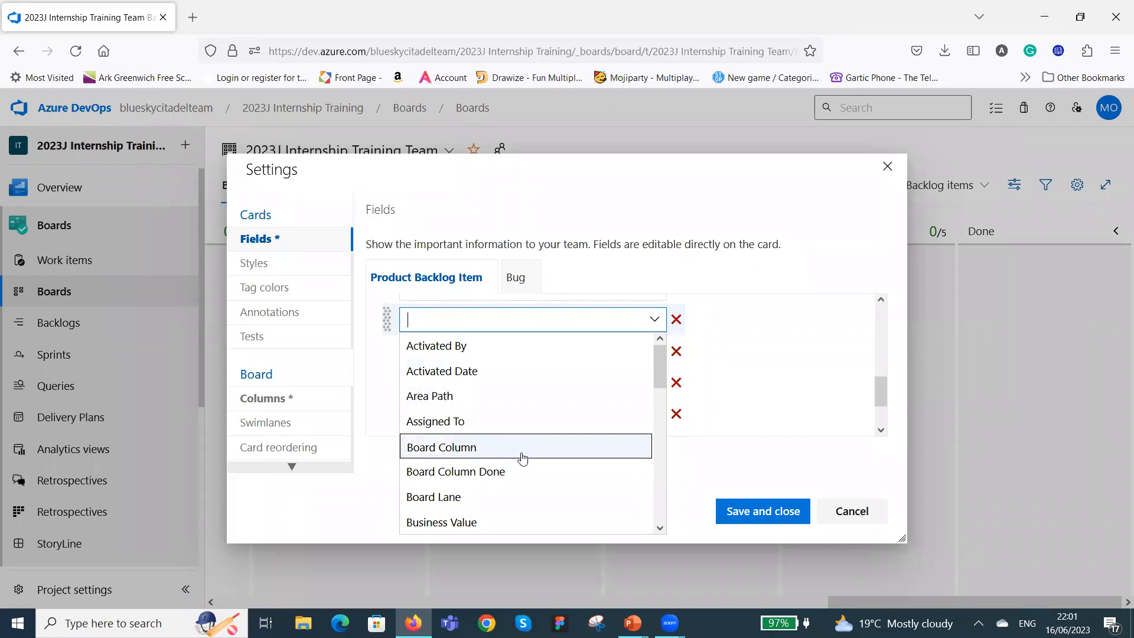
{"action": "scroll", "coordinate": [559, 471], "scroll_direction": "down", "scroll_amount": 1}
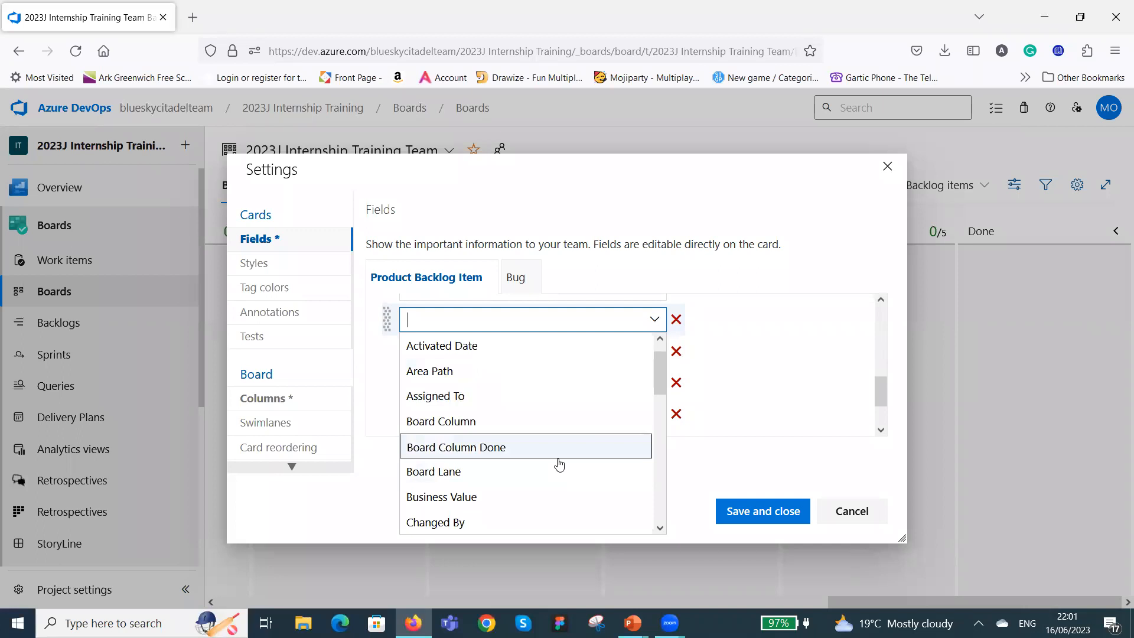
{"action": "scroll", "coordinate": [555, 460], "scroll_direction": "down", "scroll_amount": 1}
{"action": "scroll", "coordinate": [489, 445], "scroll_direction": "down", "scroll_amount": 1}
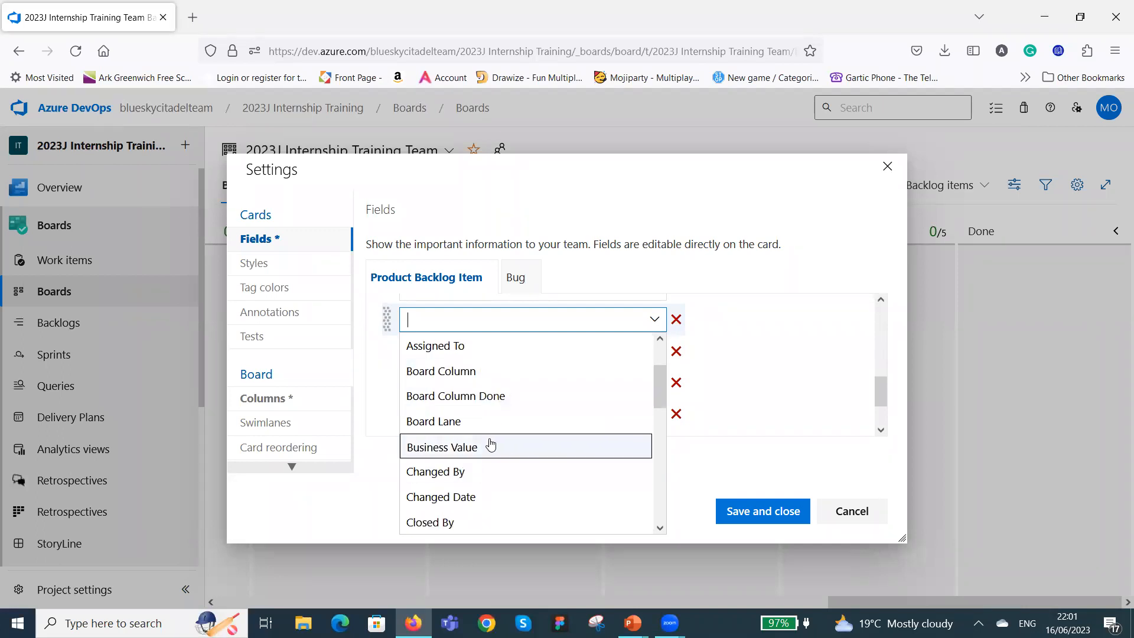
{"action": "scroll", "coordinate": [532, 431], "scroll_direction": "down", "scroll_amount": 1}
{"action": "scroll", "coordinate": [532, 432], "scroll_direction": "down", "scroll_amount": 2}
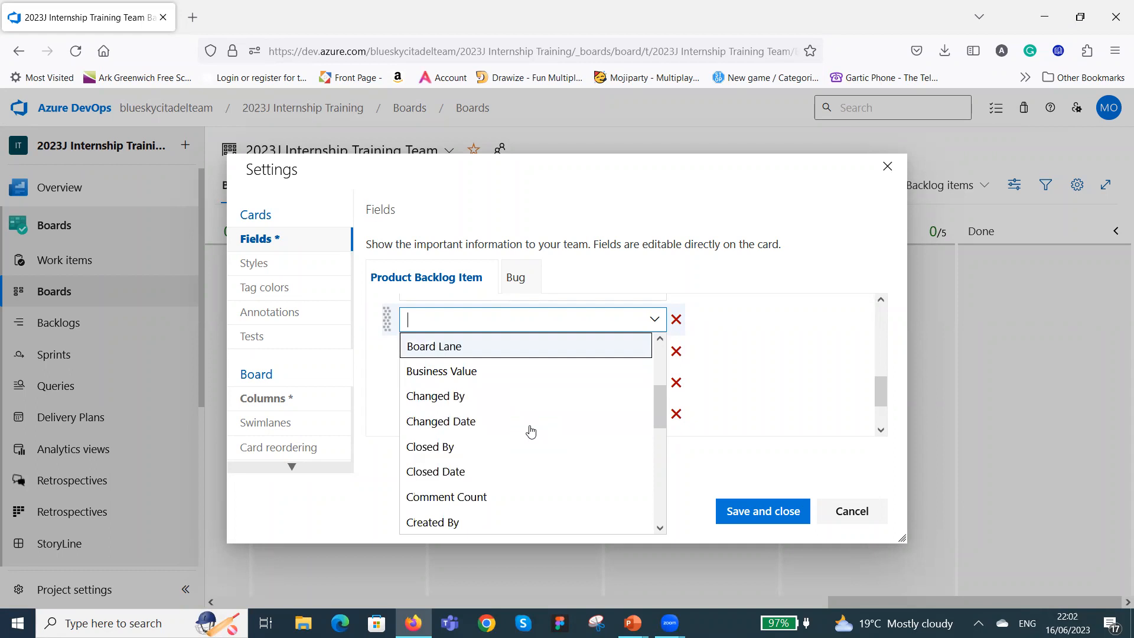
{"action": "scroll", "coordinate": [531, 432], "scroll_direction": "down", "scroll_amount": 2}
{"action": "scroll", "coordinate": [531, 431], "scroll_direction": "down", "scroll_amount": 1}
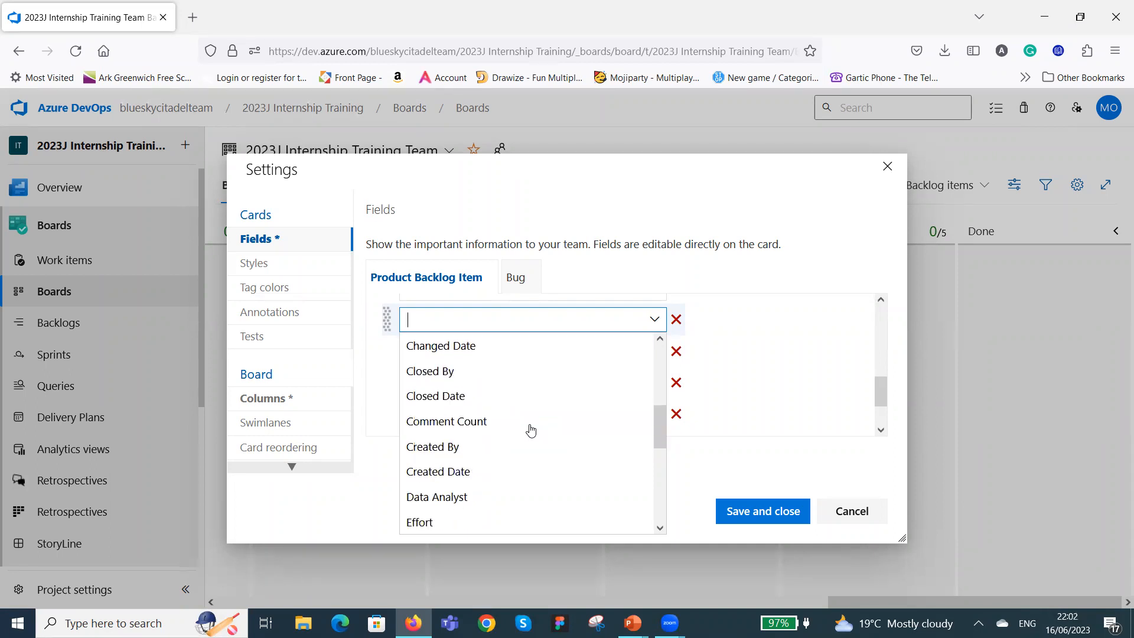
{"action": "left_click", "coordinate": [500, 449]}
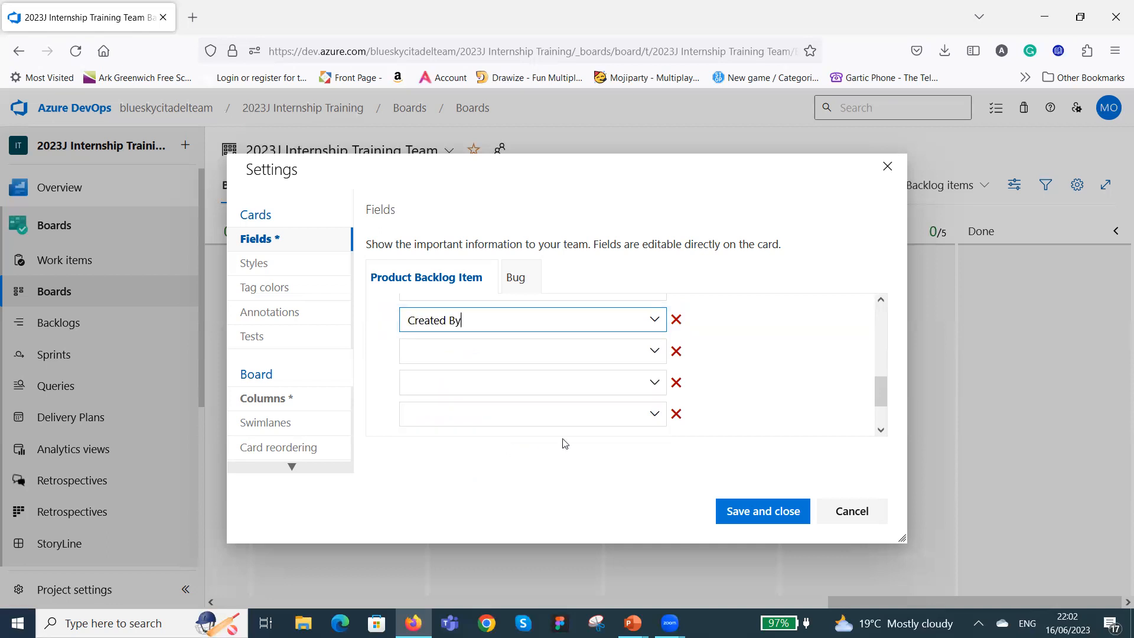
Set the blank additional field below Created By to Iteration Path.
{"action": "scroll", "coordinate": [739, 376], "scroll_direction": "up", "scroll_amount": 2}
{"action": "scroll", "coordinate": [739, 376], "scroll_direction": "up", "scroll_amount": 2}
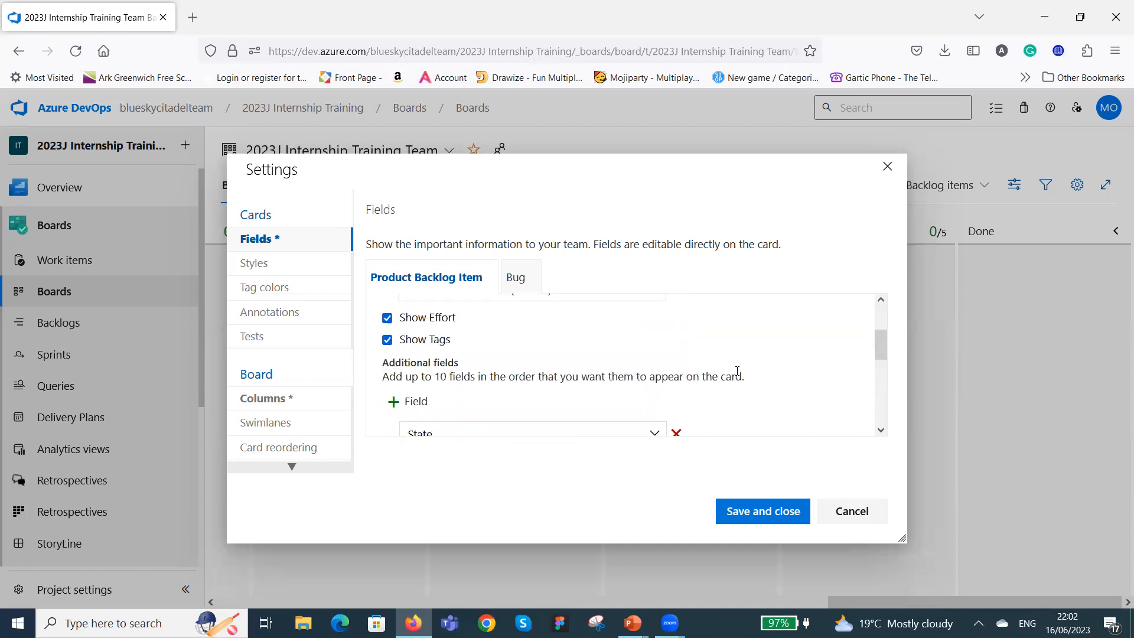
{"action": "scroll", "coordinate": [633, 317], "scroll_direction": "down", "scroll_amount": 4}
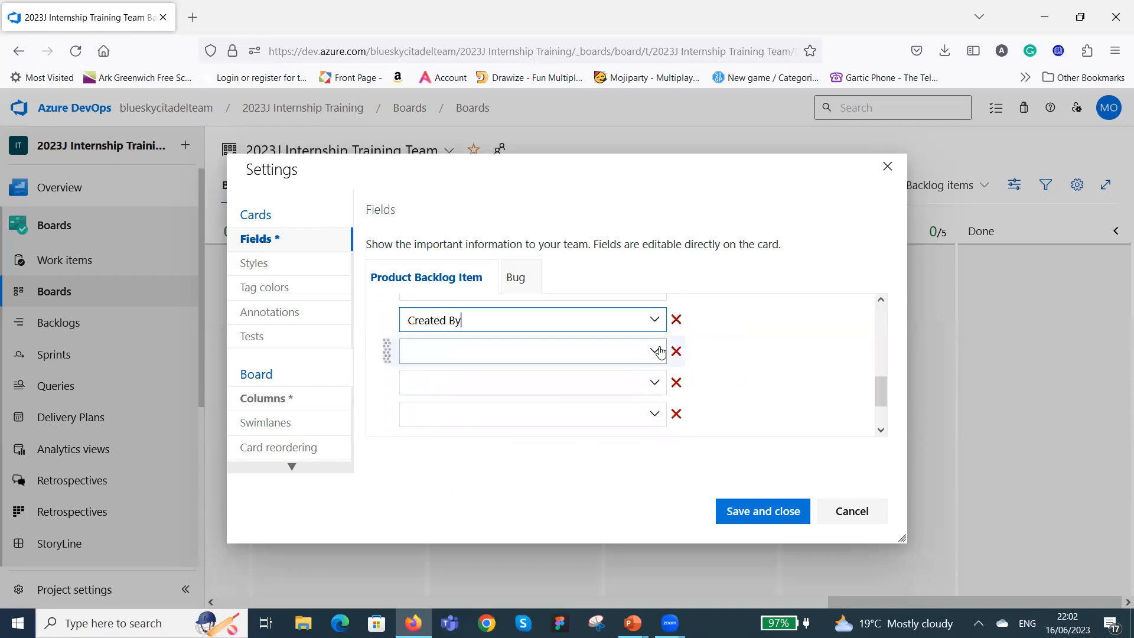
{"action": "left_click", "coordinate": [655, 353]}
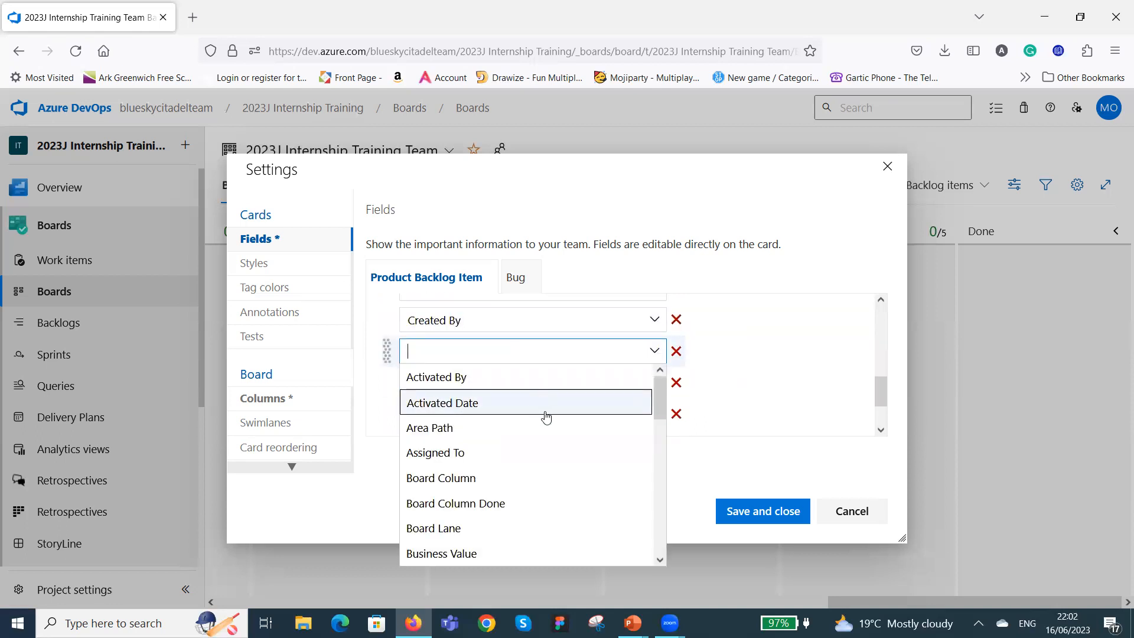
{"action": "scroll", "coordinate": [543, 416], "scroll_direction": "down", "scroll_amount": 1}
{"action": "scroll", "coordinate": [546, 417], "scroll_direction": "down", "scroll_amount": 4}
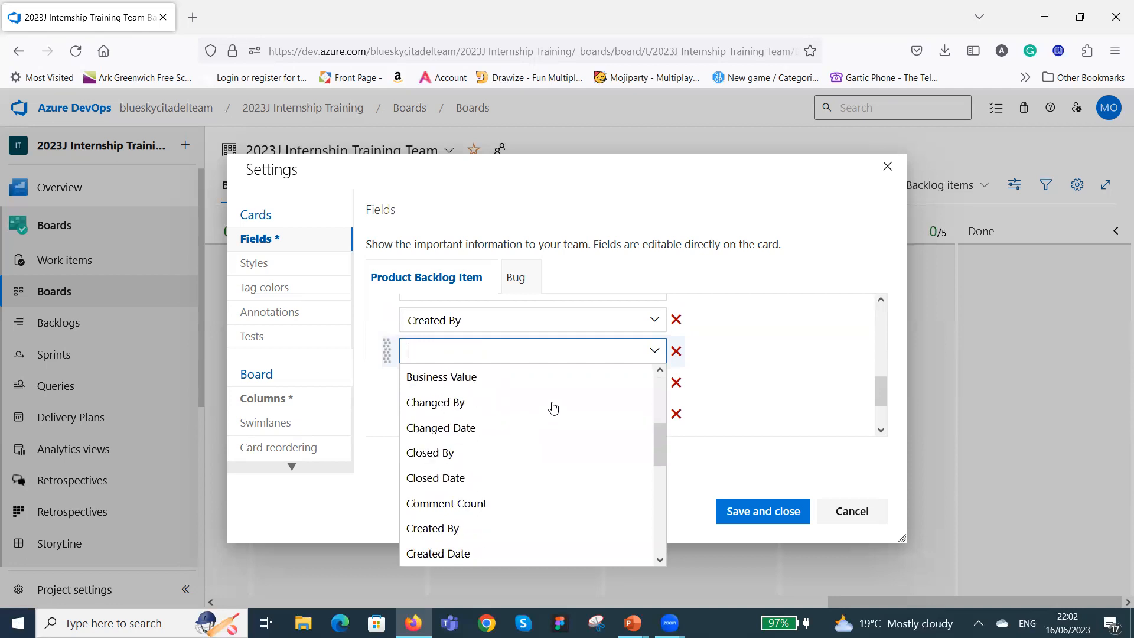
{"action": "scroll", "coordinate": [553, 408], "scroll_direction": "down", "scroll_amount": 2}
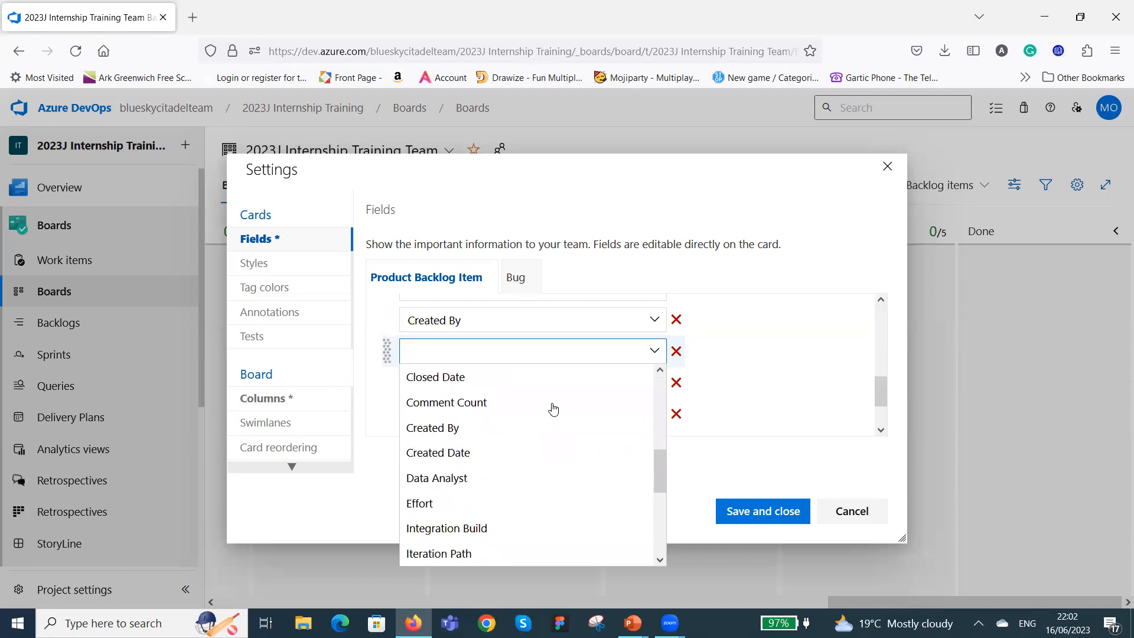
{"action": "scroll", "coordinate": [553, 408], "scroll_direction": "down", "scroll_amount": 1}
{"action": "scroll", "coordinate": [554, 409], "scroll_direction": "down", "scroll_amount": 1}
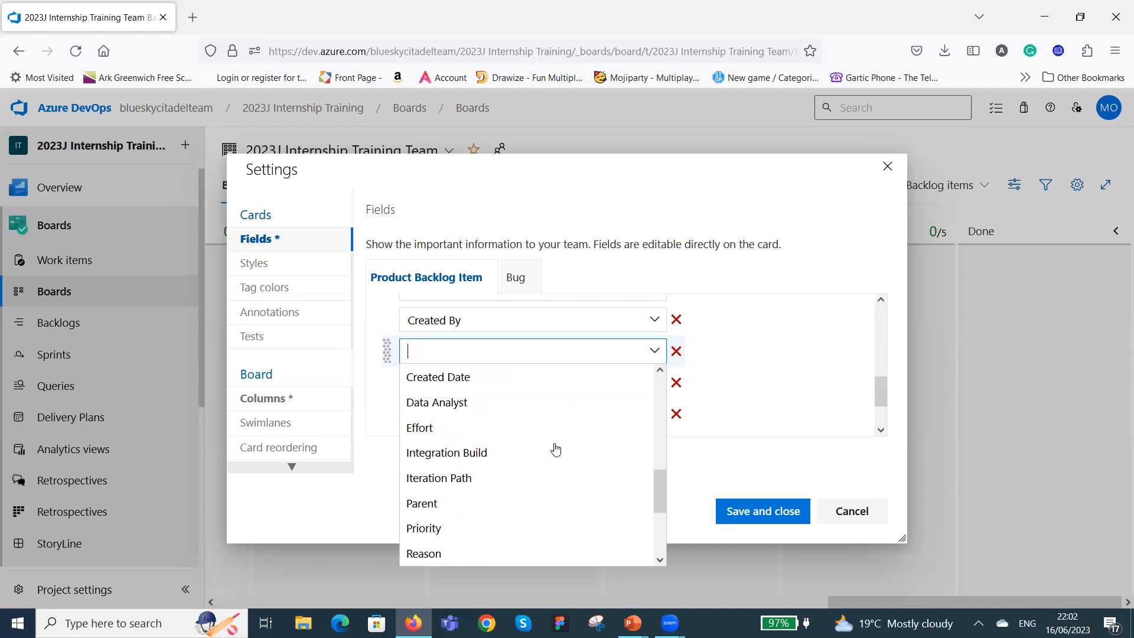
{"action": "left_click", "coordinate": [492, 483]}
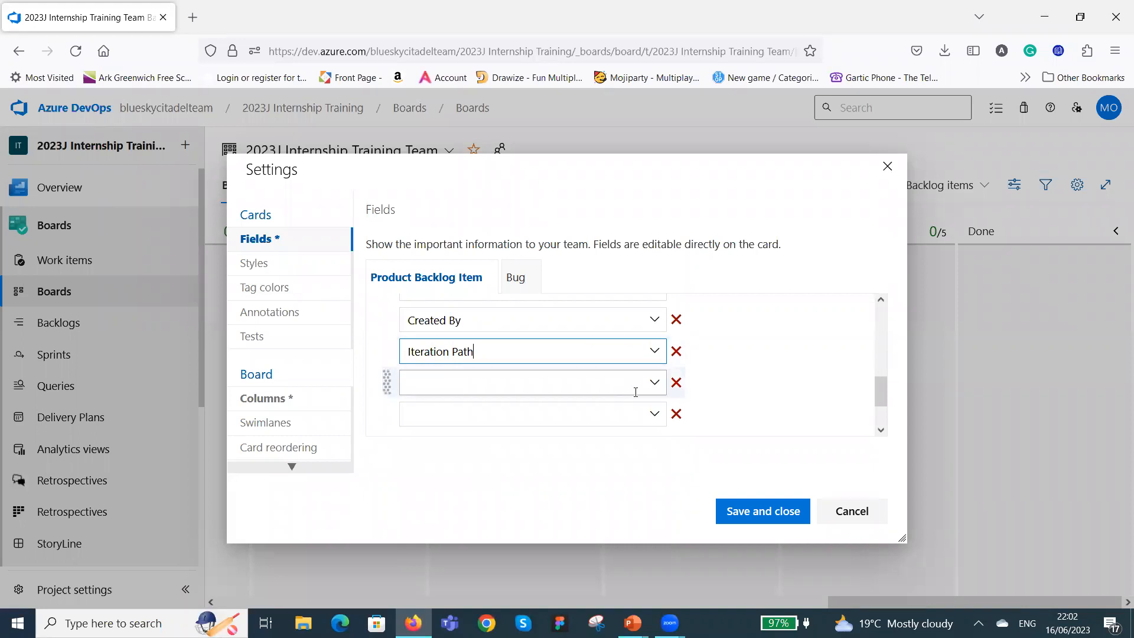
Set the blank additional field below Iteration Path to Priority.
{"action": "left_click", "coordinate": [654, 384]}
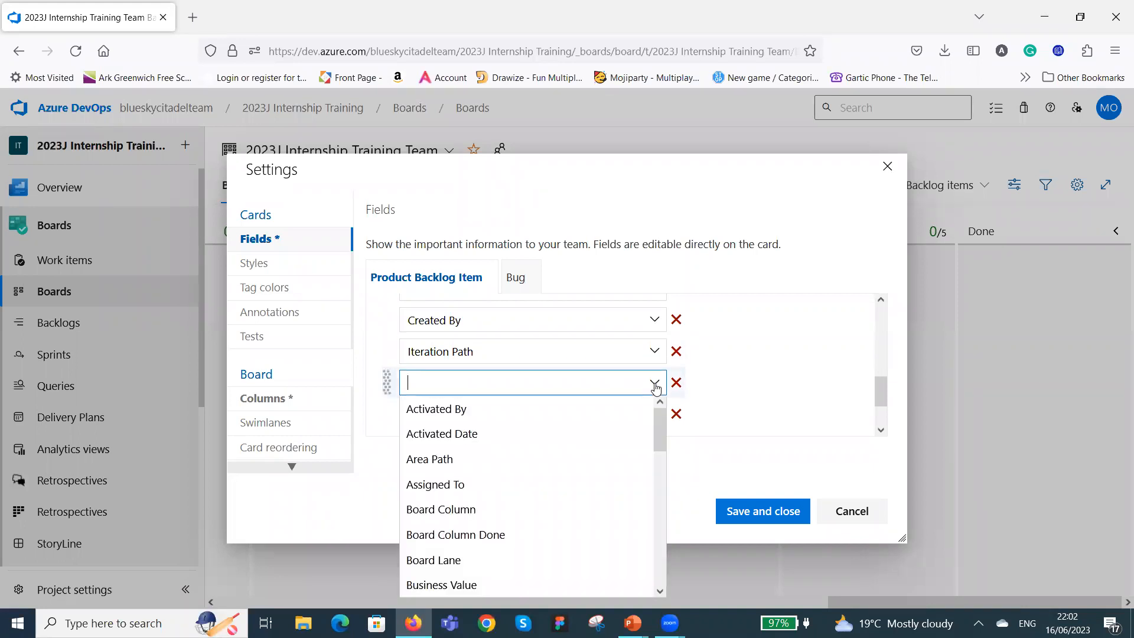
{"action": "scroll", "coordinate": [609, 434], "scroll_direction": "down", "scroll_amount": 2}
{"action": "scroll", "coordinate": [610, 432], "scroll_direction": "down", "scroll_amount": 6}
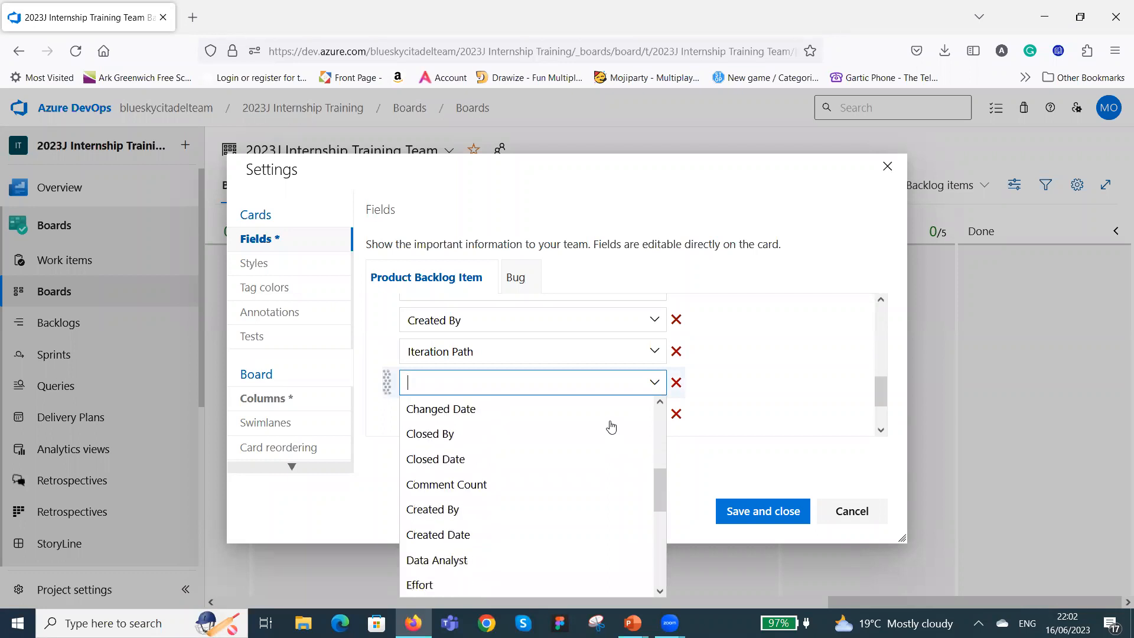
{"action": "scroll", "coordinate": [611, 433], "scroll_direction": "down", "scroll_amount": 1}
{"action": "scroll", "coordinate": [612, 434], "scroll_direction": "down", "scroll_amount": 5}
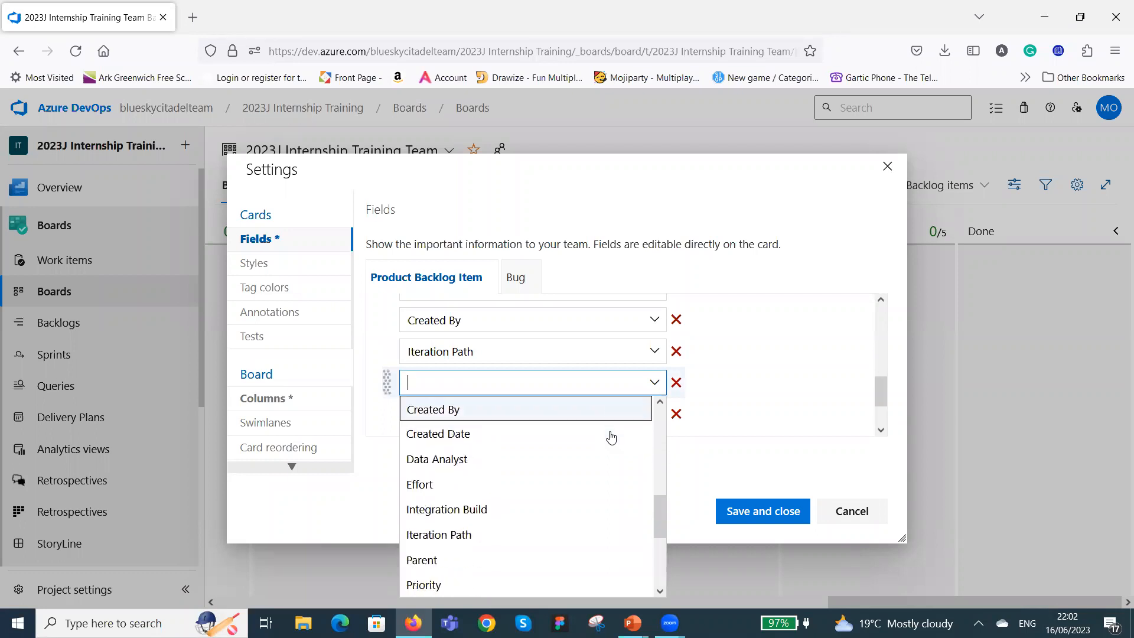
{"action": "scroll", "coordinate": [612, 438], "scroll_direction": "down", "scroll_amount": 2}
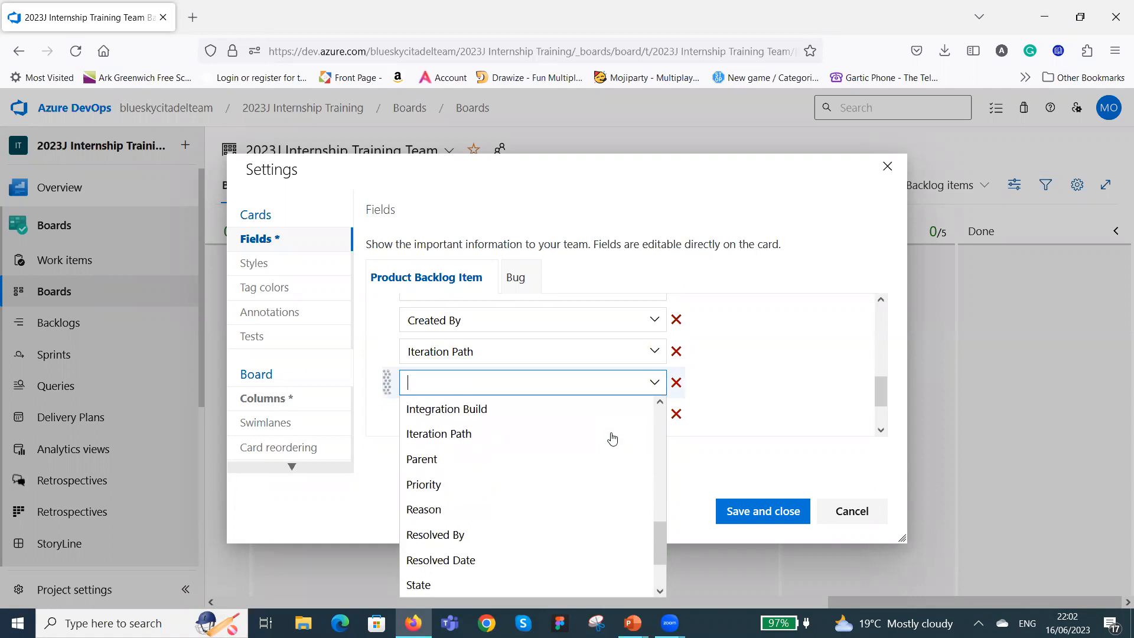
{"action": "left_click", "coordinate": [520, 485]}
Set the last blank additional field to Work Item Type and enable displaying fields even when they are empty.
{"action": "scroll", "coordinate": [742, 400], "scroll_direction": "up", "scroll_amount": 3}
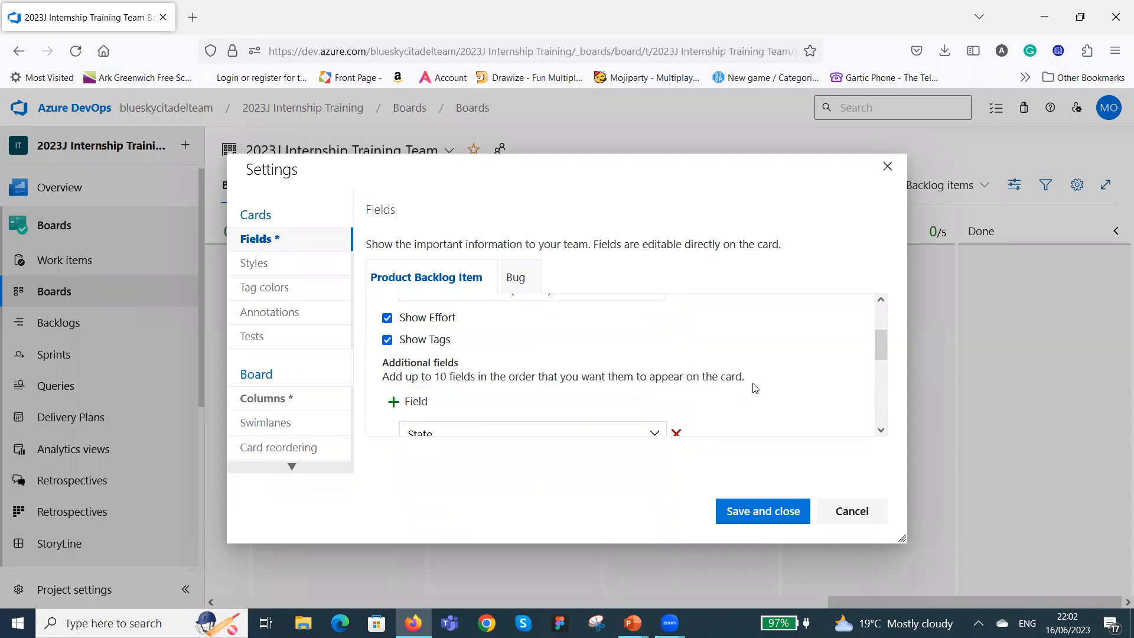
{"action": "scroll", "coordinate": [762, 381], "scroll_direction": "up", "scroll_amount": 2}
{"action": "scroll", "coordinate": [765, 379], "scroll_direction": "down", "scroll_amount": 6}
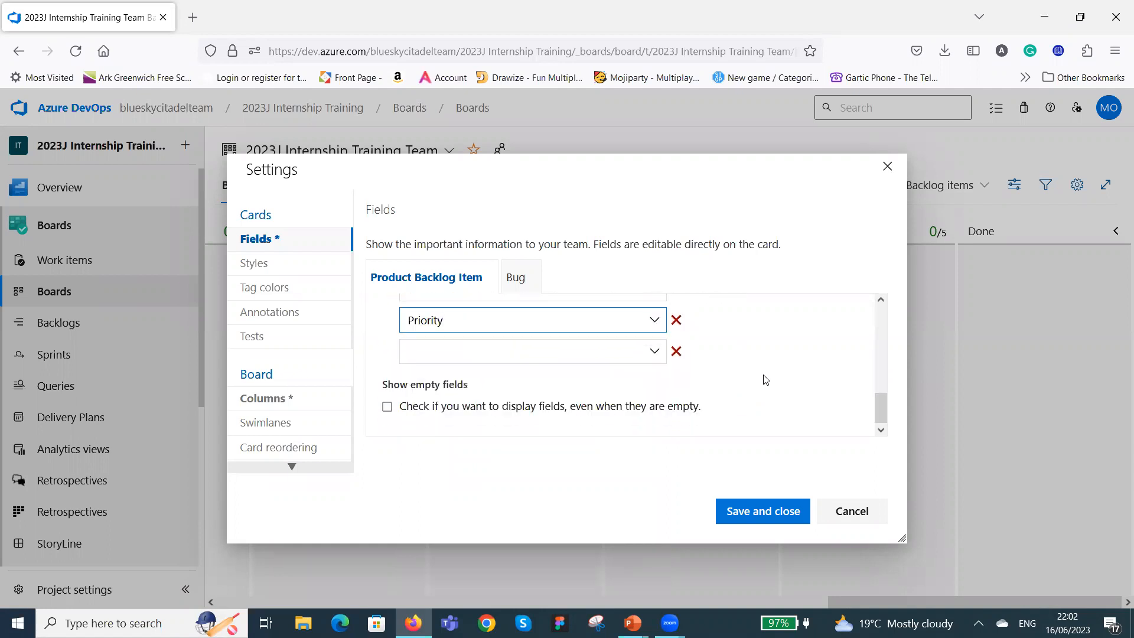
{"action": "left_click", "coordinate": [654, 351]}
{"action": "scroll", "coordinate": [519, 425], "scroll_direction": "down", "scroll_amount": 5}
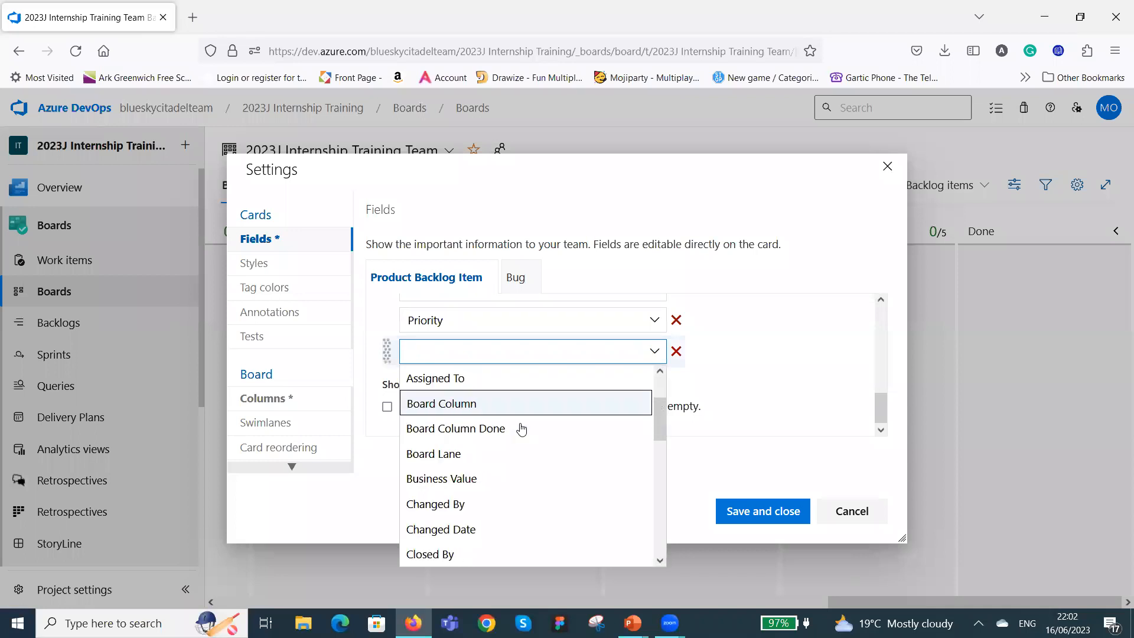
{"action": "scroll", "coordinate": [532, 425], "scroll_direction": "down", "scroll_amount": 3}
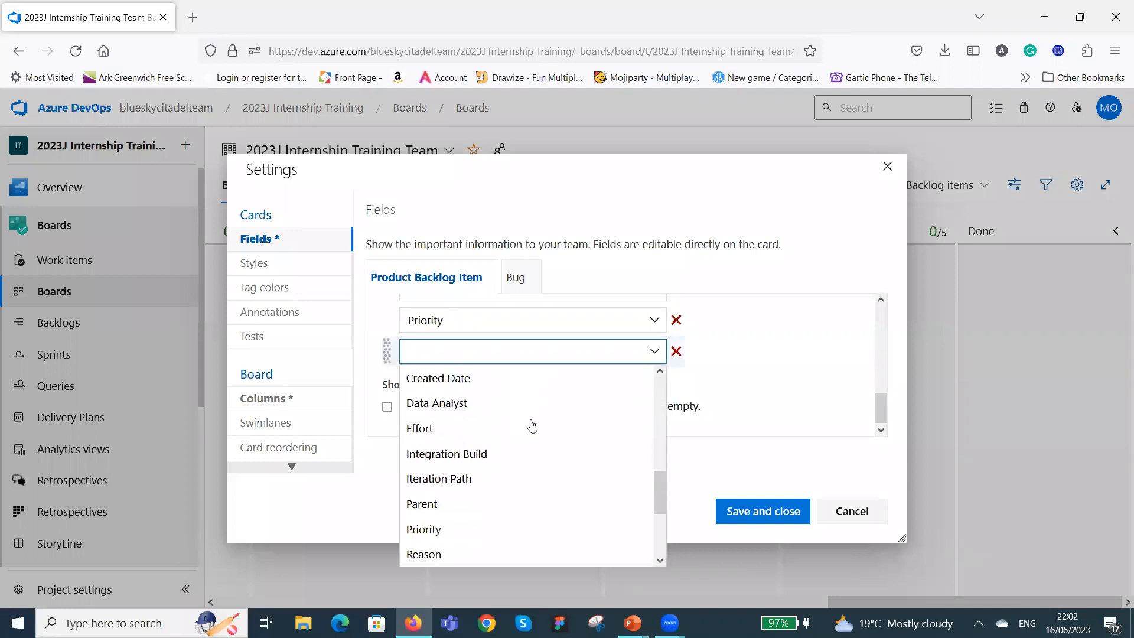
{"action": "scroll", "coordinate": [533, 428], "scroll_direction": "down", "scroll_amount": 5}
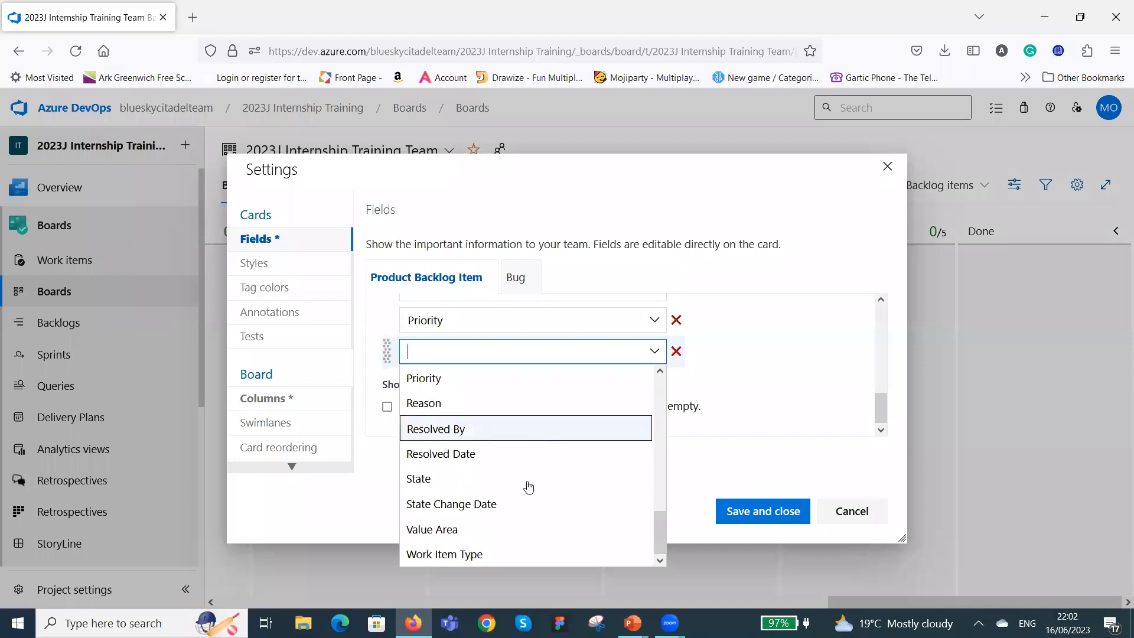
{"action": "left_click", "coordinate": [504, 556]}
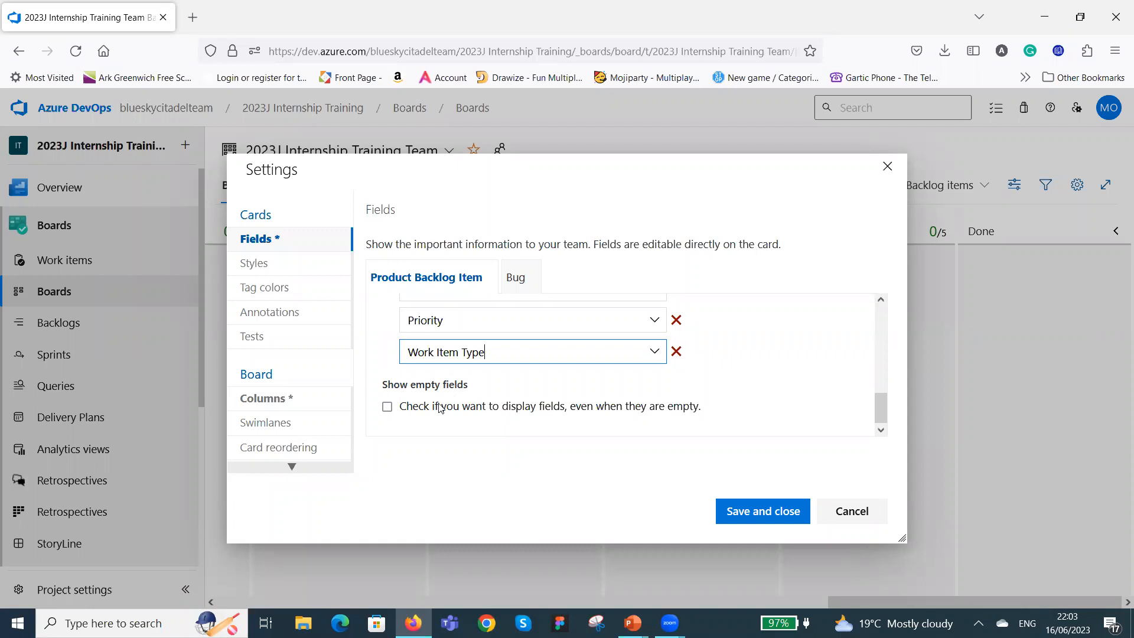
{"action": "left_click", "coordinate": [388, 407]}
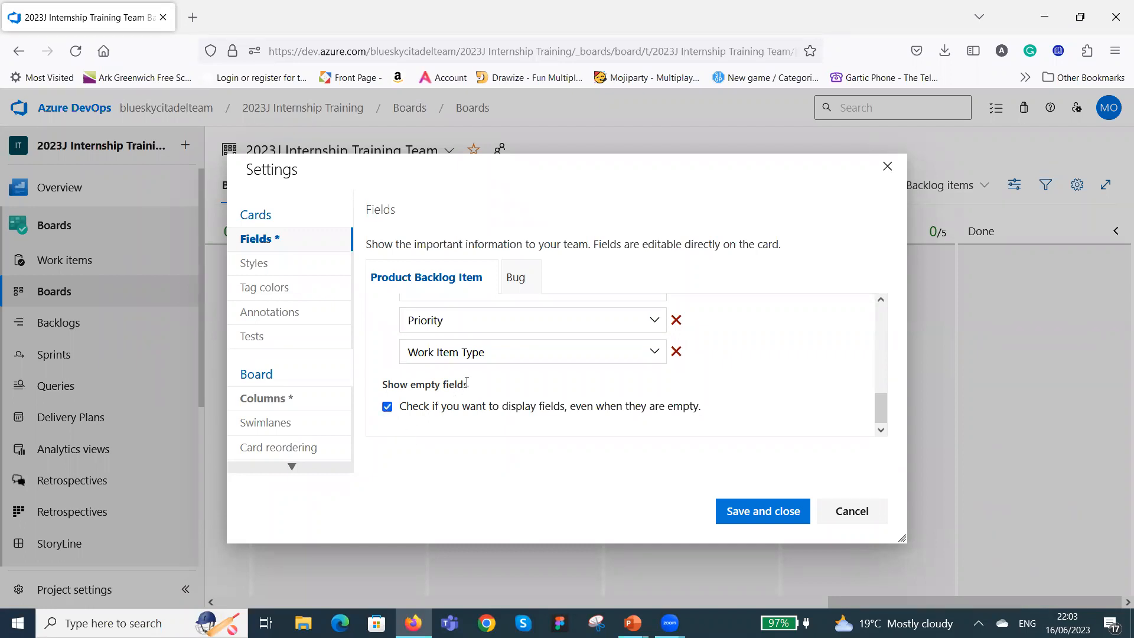
Review the Product Backlog Item card's core and additional fields and open the Bug card's field settings.
{"action": "scroll", "coordinate": [484, 366], "scroll_direction": "up", "scroll_amount": 3}
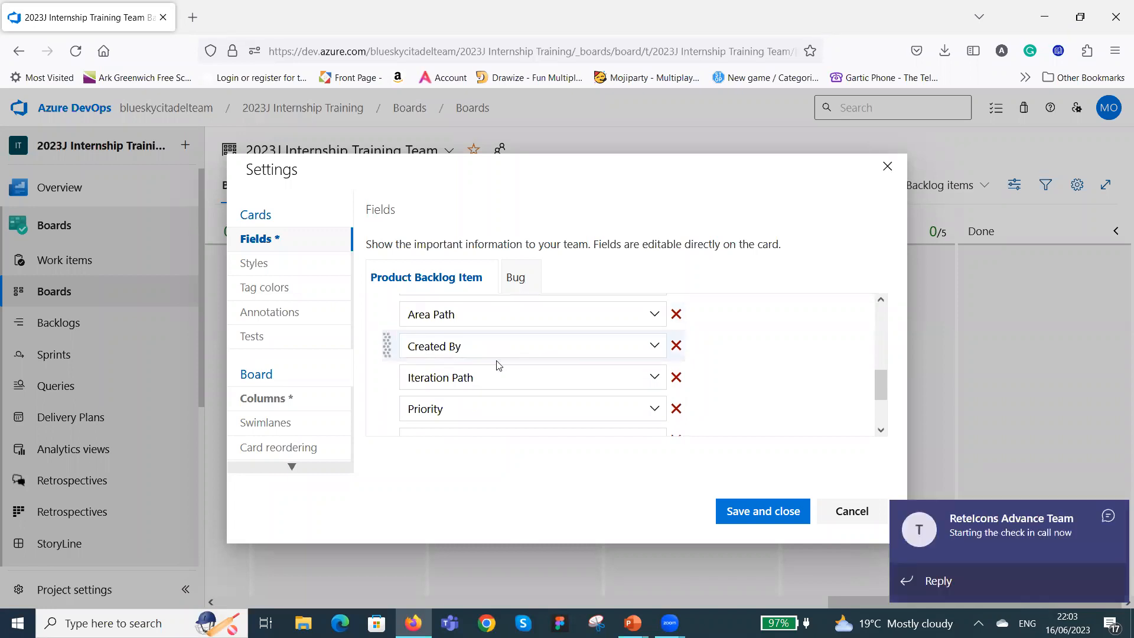
{"action": "left_click", "coordinate": [1110, 512]}
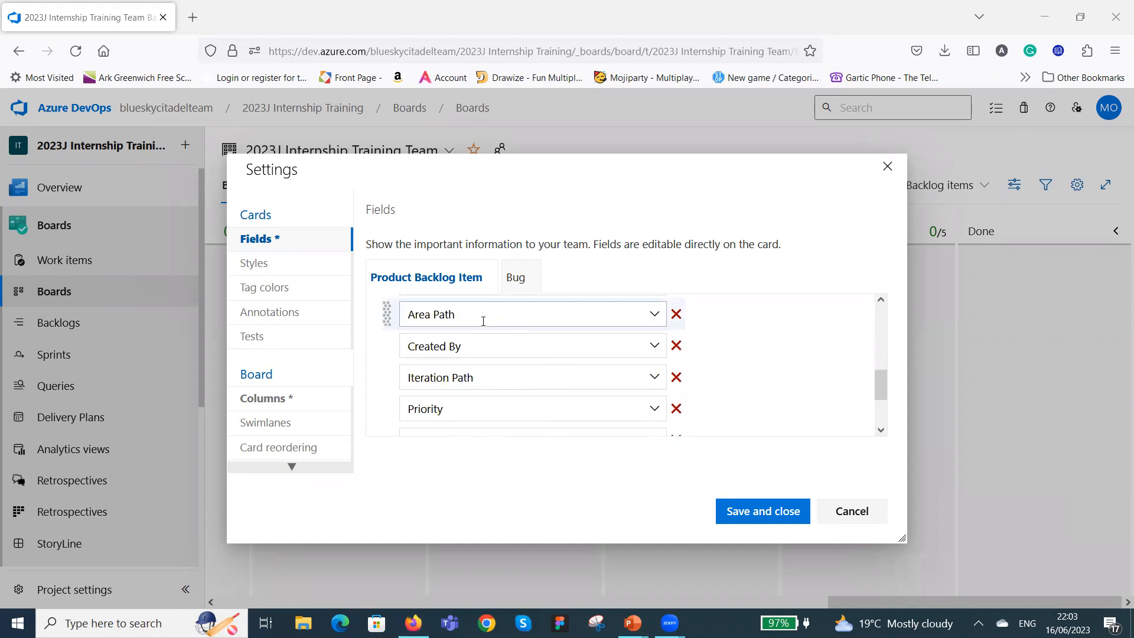
{"action": "scroll", "coordinate": [539, 372], "scroll_direction": "down", "scroll_amount": 3}
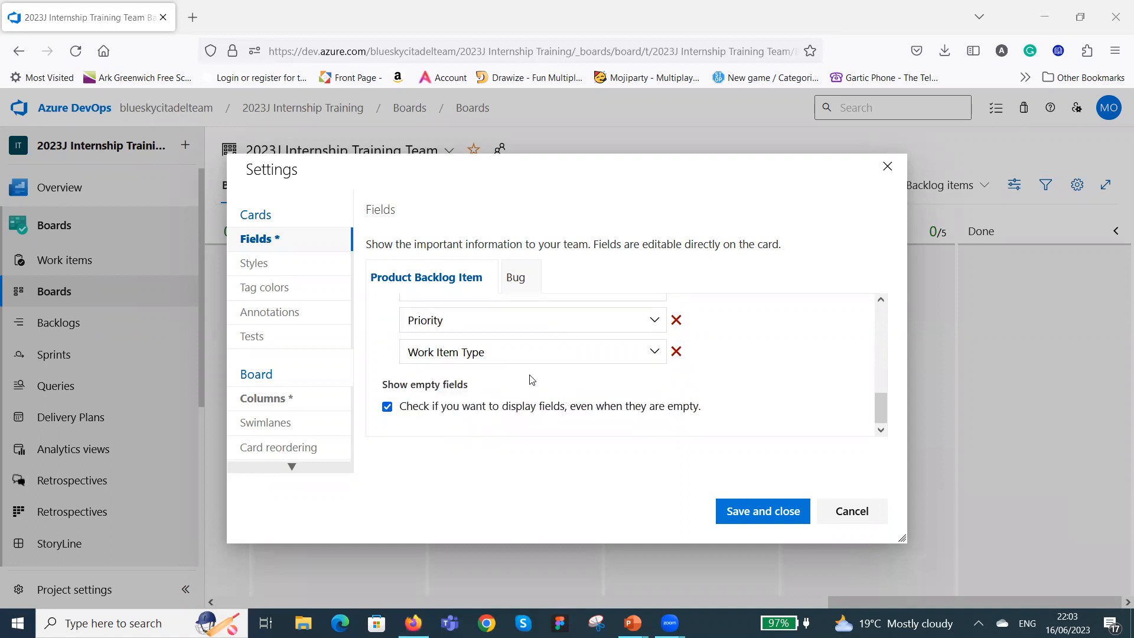
{"action": "scroll", "coordinate": [529, 375], "scroll_direction": "up", "scroll_amount": 5}
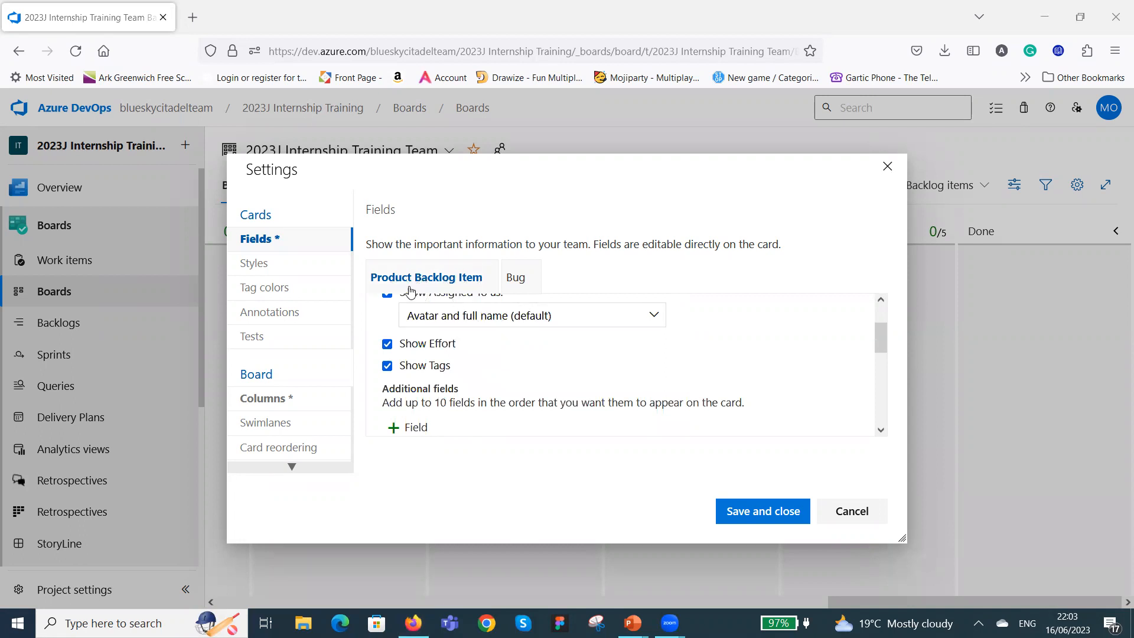
{"action": "scroll", "coordinate": [484, 350], "scroll_direction": "up", "scroll_amount": 2}
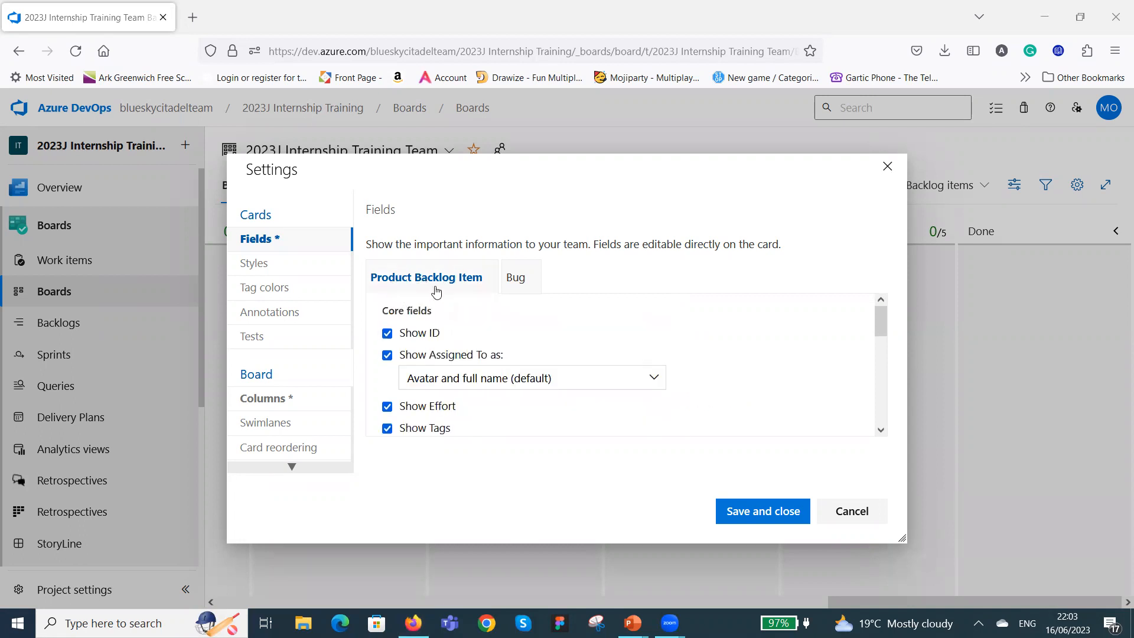
{"action": "left_click", "coordinate": [522, 285]}
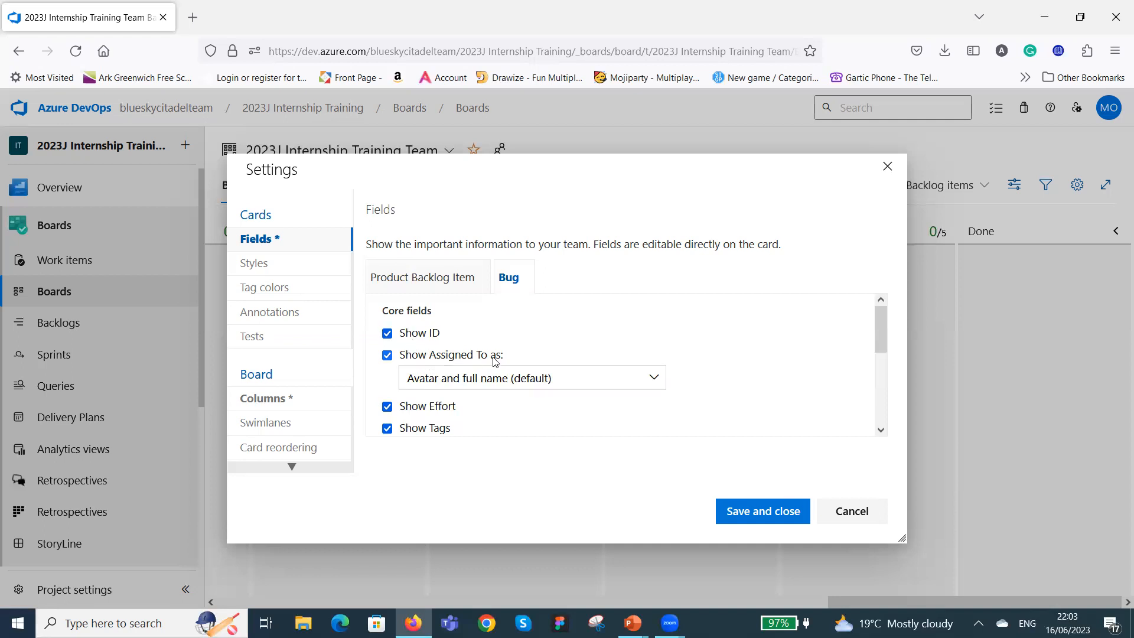
Add four blank additional fields below State on the Bug card.
{"action": "scroll", "coordinate": [673, 362], "scroll_direction": "down", "scroll_amount": 3}
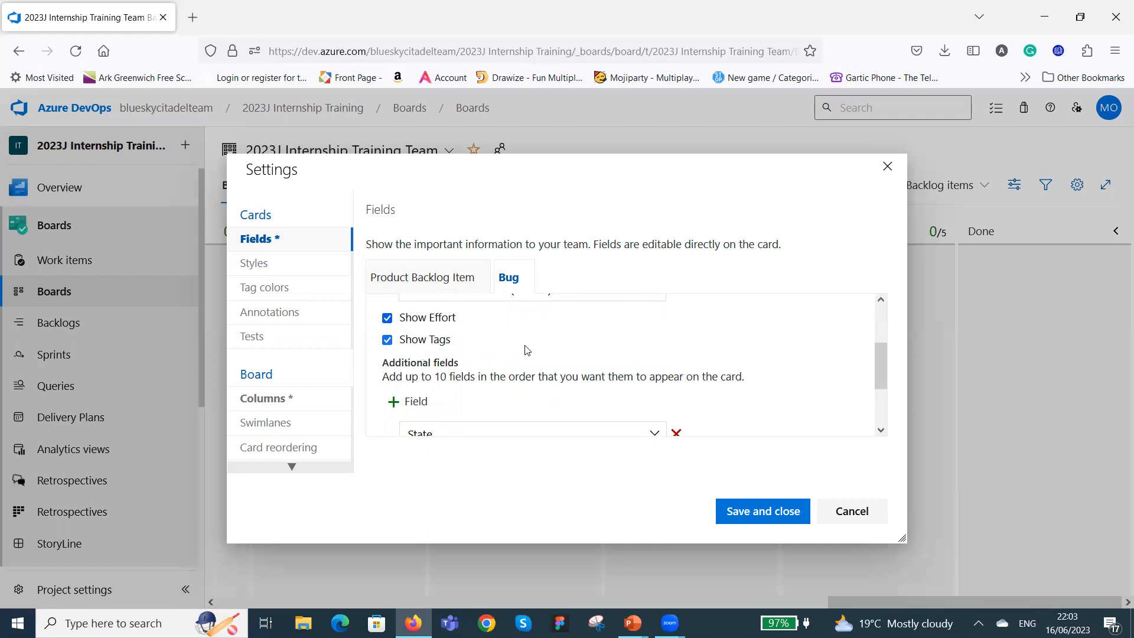
{"action": "scroll", "coordinate": [523, 361], "scroll_direction": "down", "scroll_amount": 3}
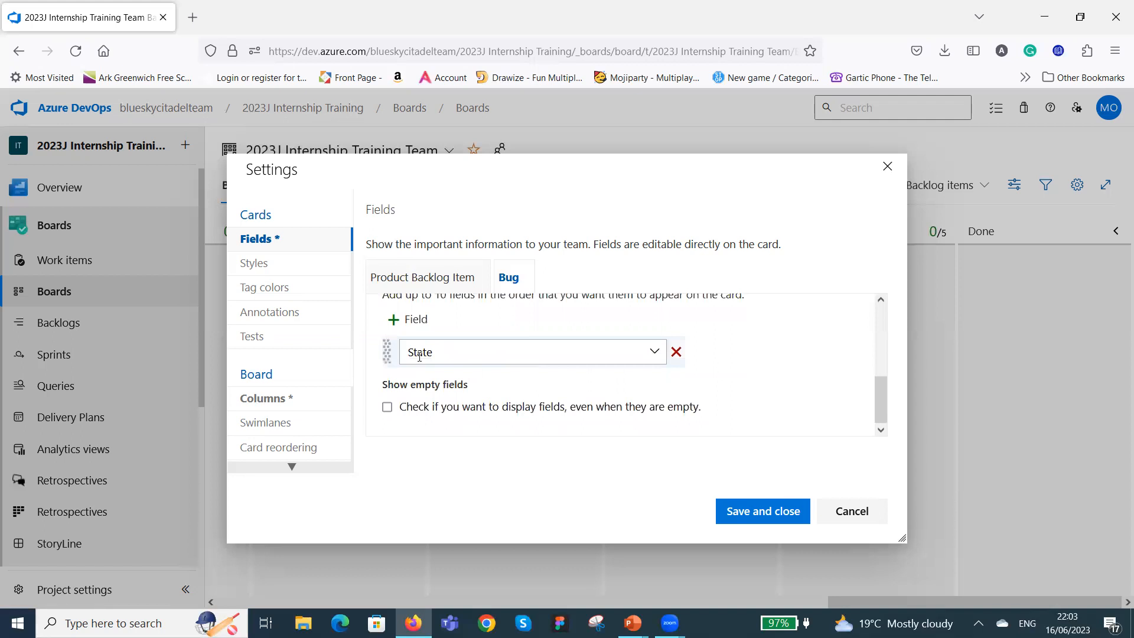
{"action": "left_click", "coordinate": [391, 321]}
{"action": "left_click", "coordinate": [391, 320]}
{"action": "left_click", "coordinate": [391, 319]}
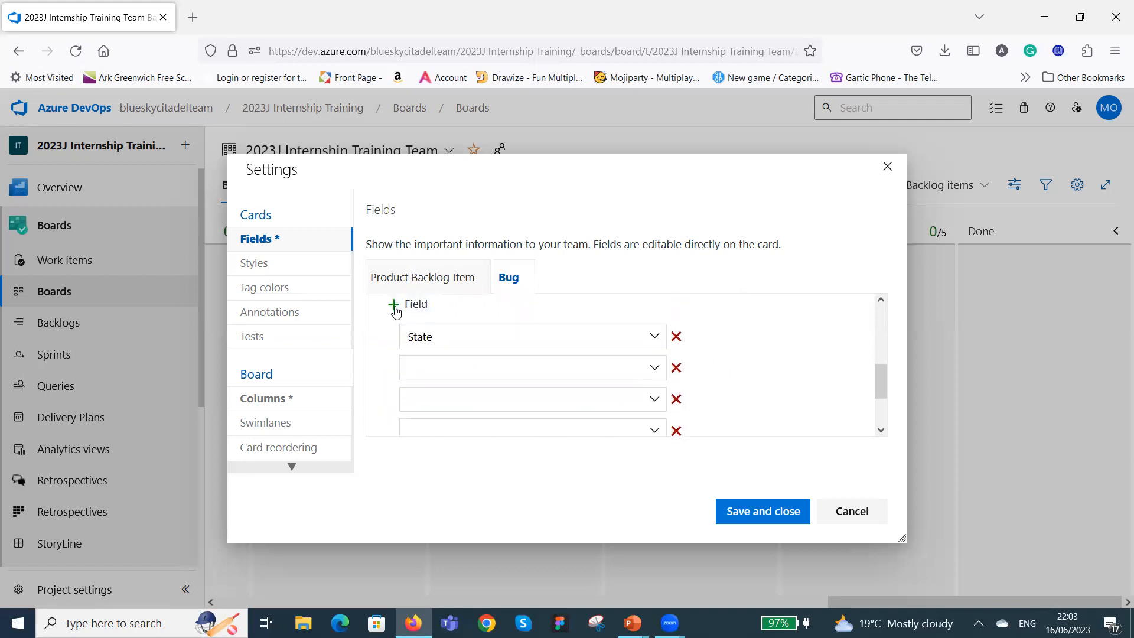
{"action": "left_click", "coordinate": [395, 308]}
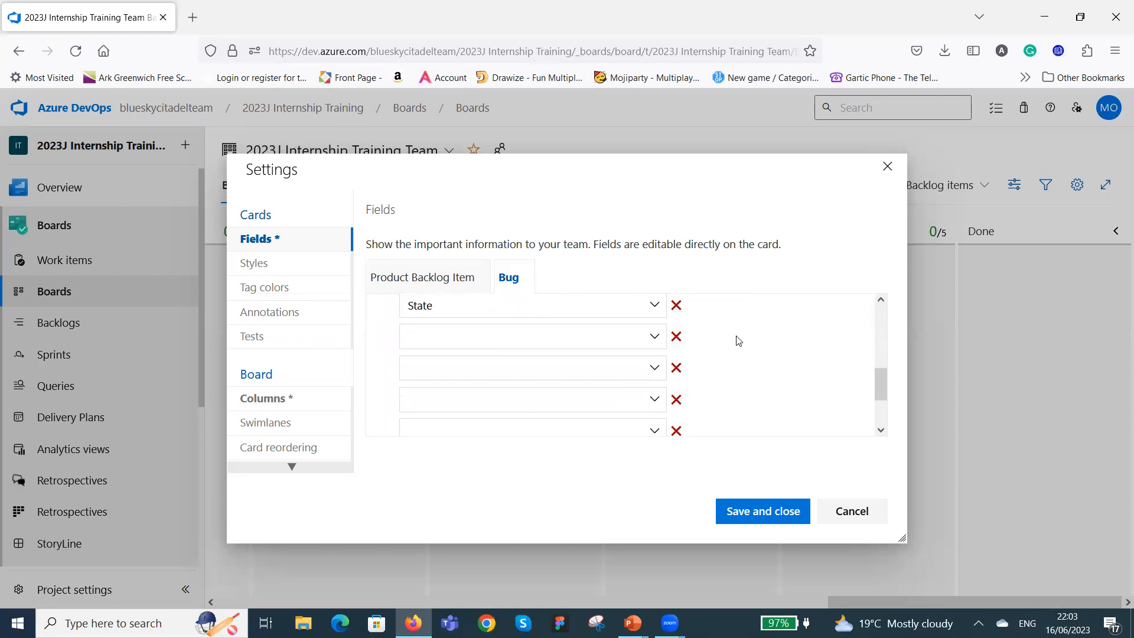
Set the Bug card's blank additional field directly below State to Area Path.
{"action": "left_click", "coordinate": [653, 338]}
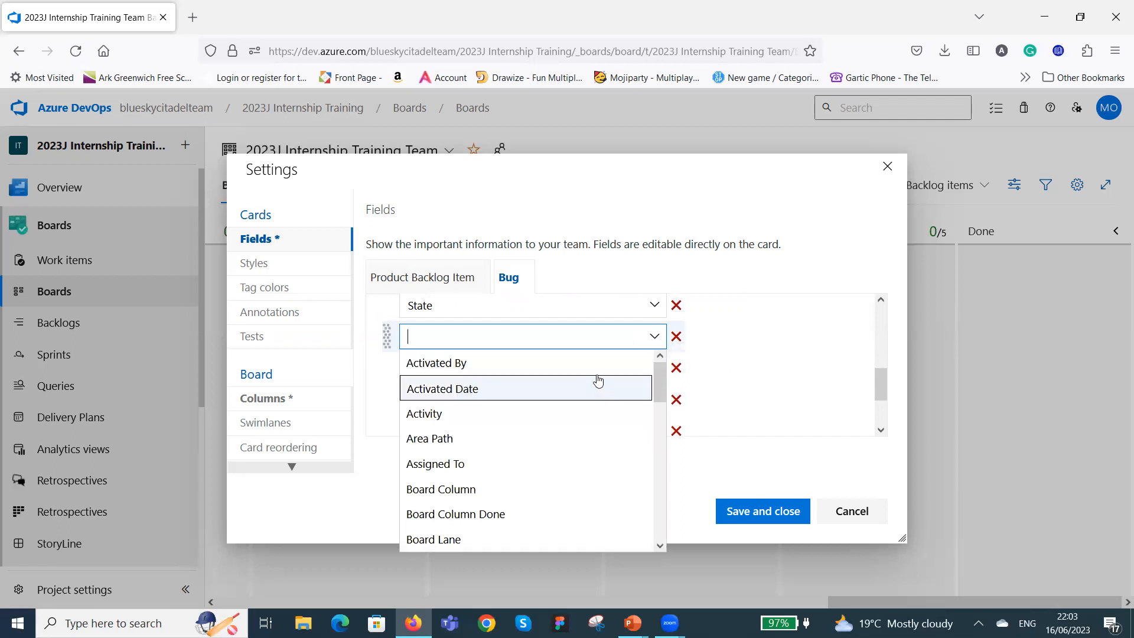
{"action": "scroll", "coordinate": [598, 390], "scroll_direction": "down", "scroll_amount": 1}
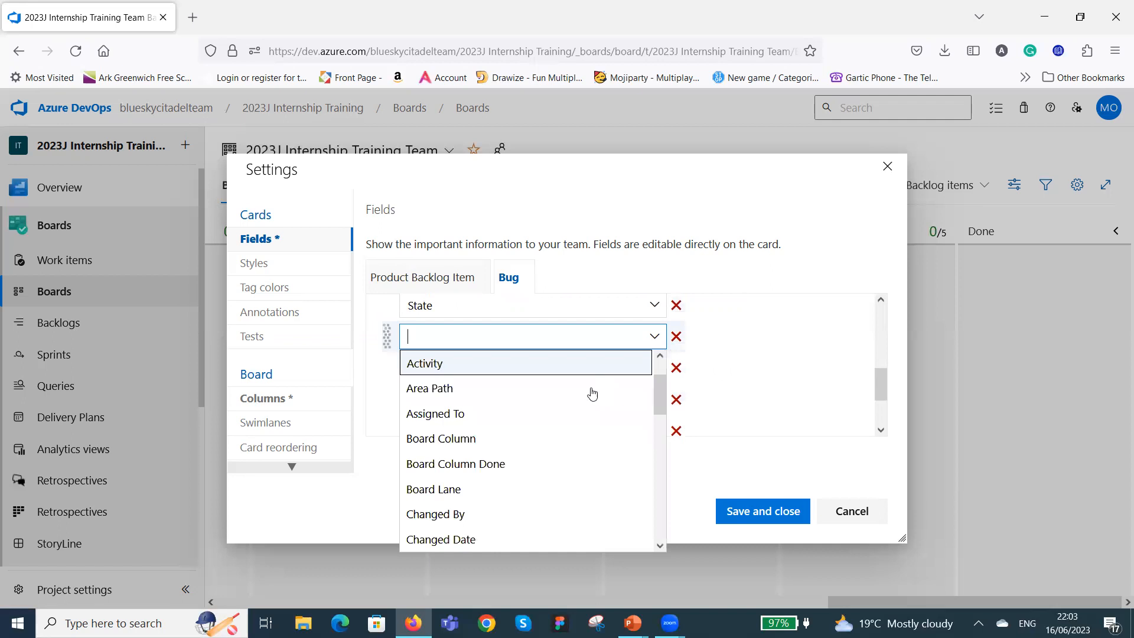
{"action": "left_click", "coordinate": [550, 394]}
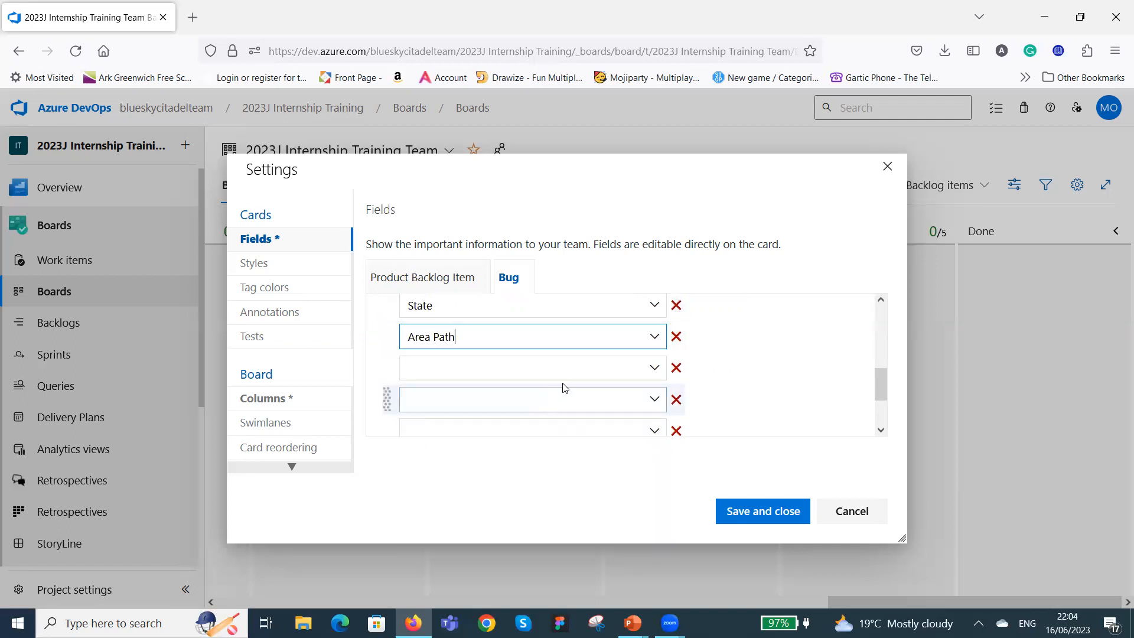
Set the Bug card's blank additional field below Area Path to Created By.
{"action": "left_click", "coordinate": [652, 369]}
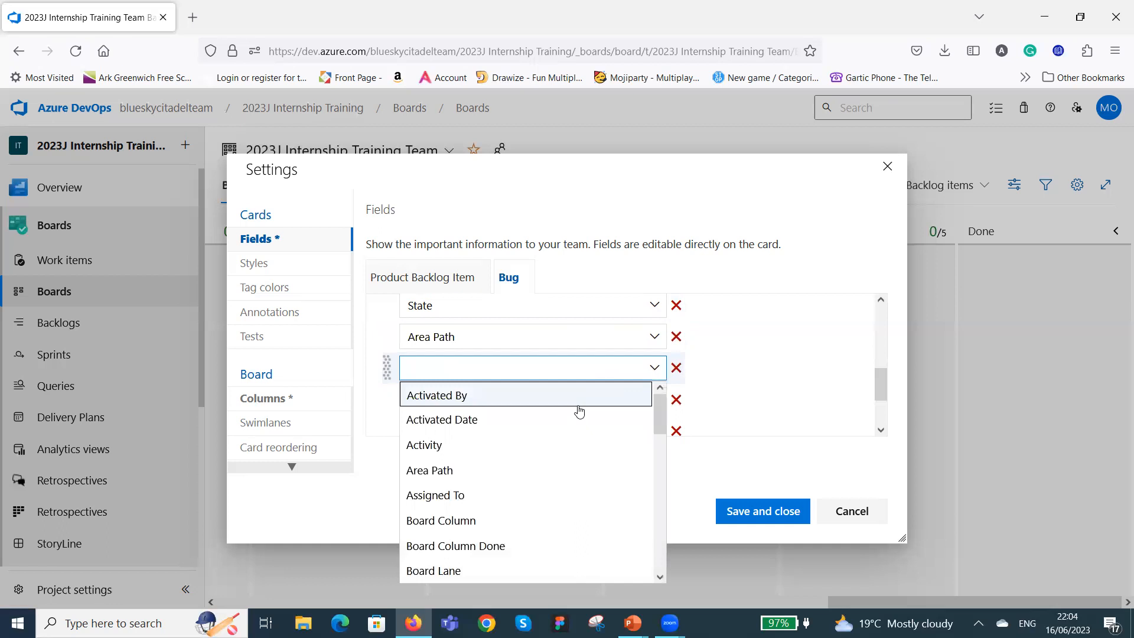
{"action": "scroll", "coordinate": [582, 413], "scroll_direction": "down", "scroll_amount": 2}
{"action": "scroll", "coordinate": [574, 429], "scroll_direction": "down", "scroll_amount": 1}
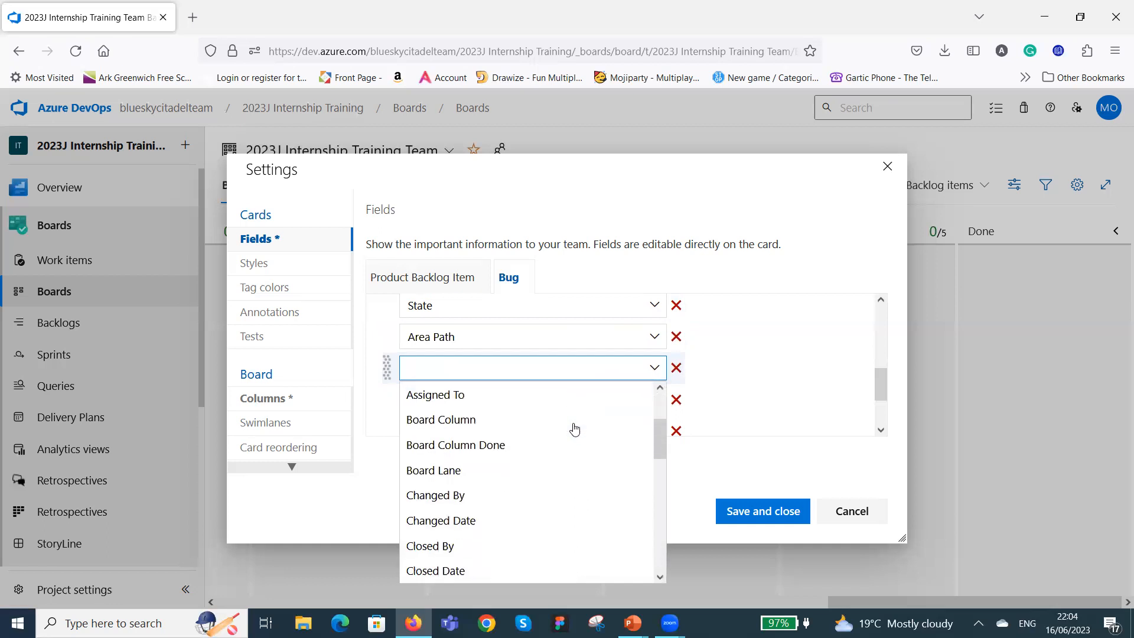
{"action": "scroll", "coordinate": [575, 430], "scroll_direction": "down", "scroll_amount": 1}
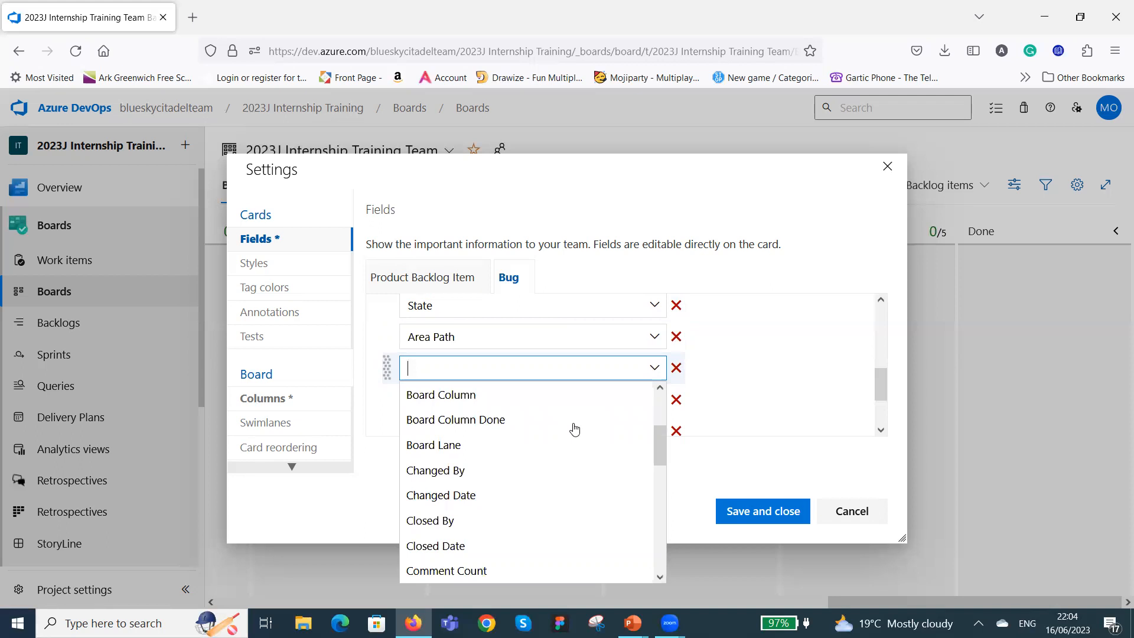
{"action": "scroll", "coordinate": [573, 430], "scroll_direction": "down", "scroll_amount": 1}
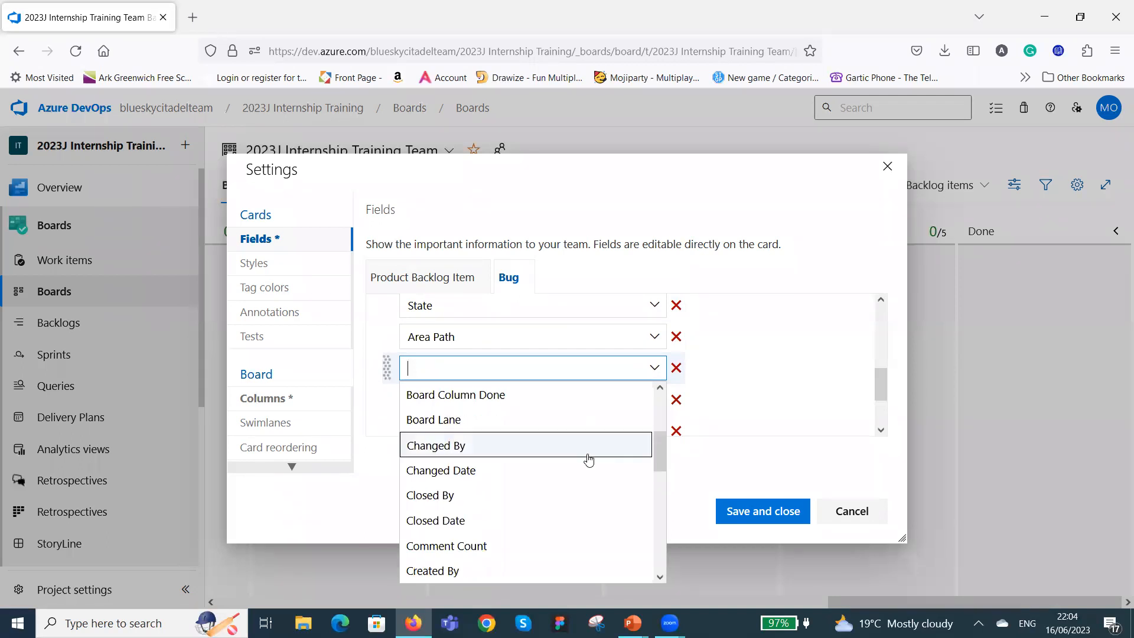
{"action": "scroll", "coordinate": [546, 447], "scroll_direction": "down", "scroll_amount": 2}
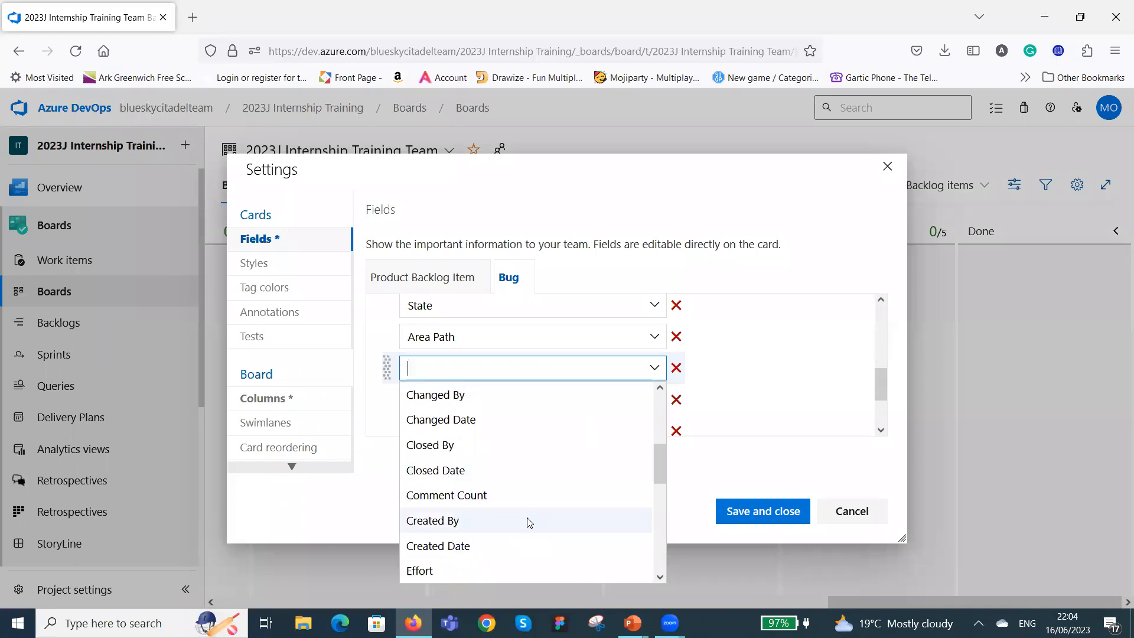
{"action": "left_click", "coordinate": [528, 522]}
Set the Bug card's blank additional field below Created By to Resolved By.
{"action": "left_click", "coordinate": [653, 398]}
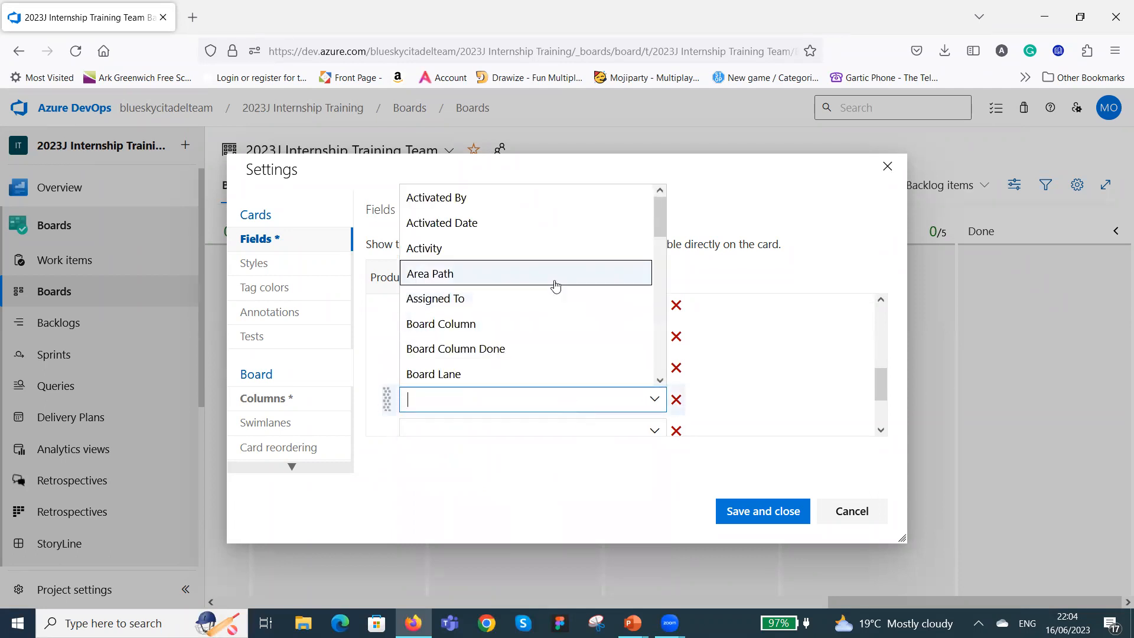
{"action": "scroll", "coordinate": [535, 341], "scroll_direction": "down", "scroll_amount": 3}
{"action": "scroll", "coordinate": [542, 298], "scroll_direction": "down", "scroll_amount": 5}
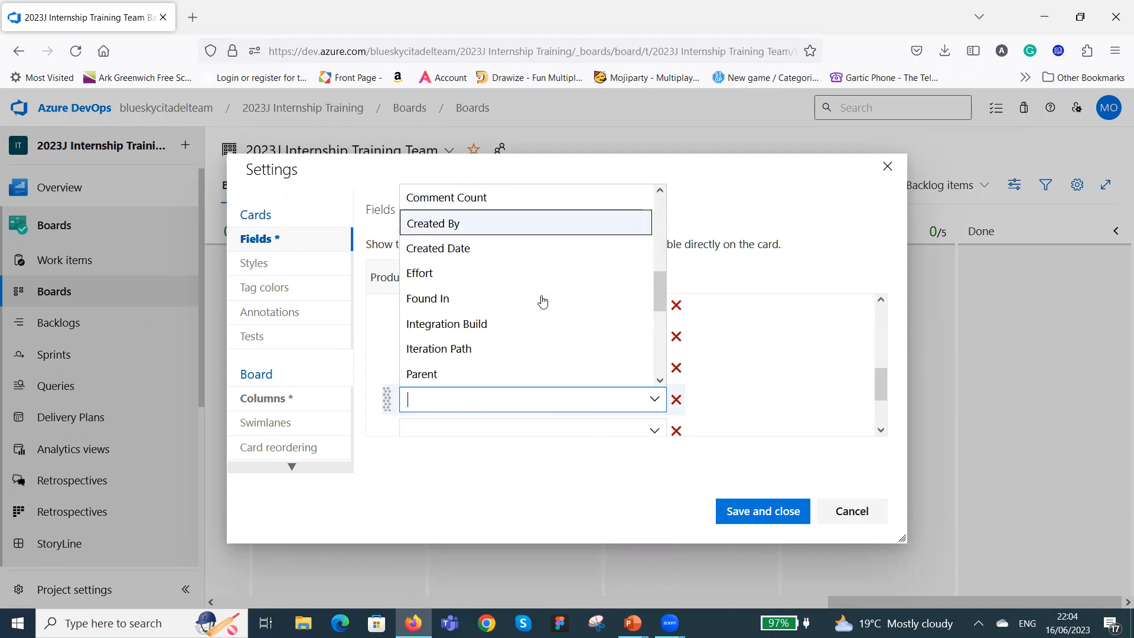
{"action": "scroll", "coordinate": [541, 300], "scroll_direction": "down", "scroll_amount": 3}
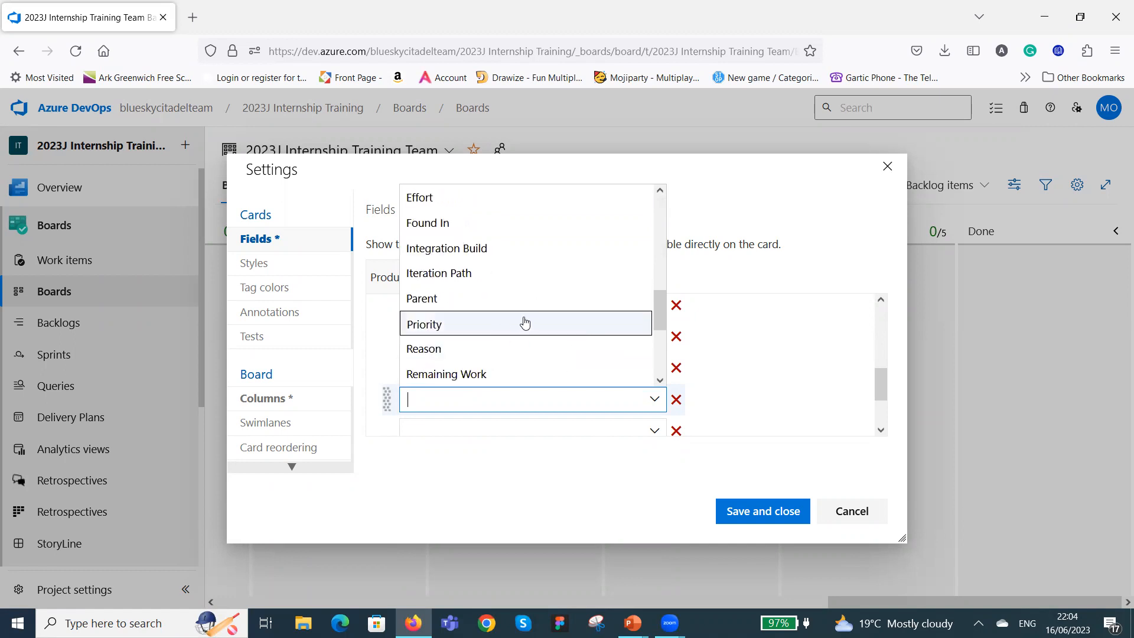
{"action": "scroll", "coordinate": [522, 325], "scroll_direction": "down", "scroll_amount": 1}
{"action": "scroll", "coordinate": [519, 330], "scroll_direction": "down", "scroll_amount": 1}
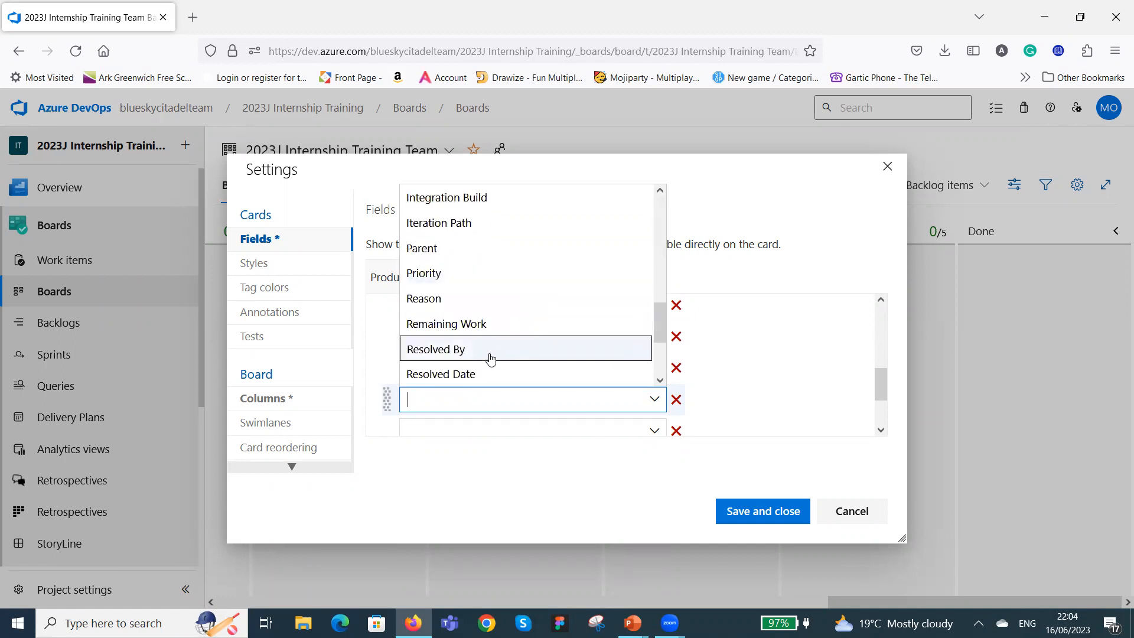
{"action": "left_click", "coordinate": [497, 353]}
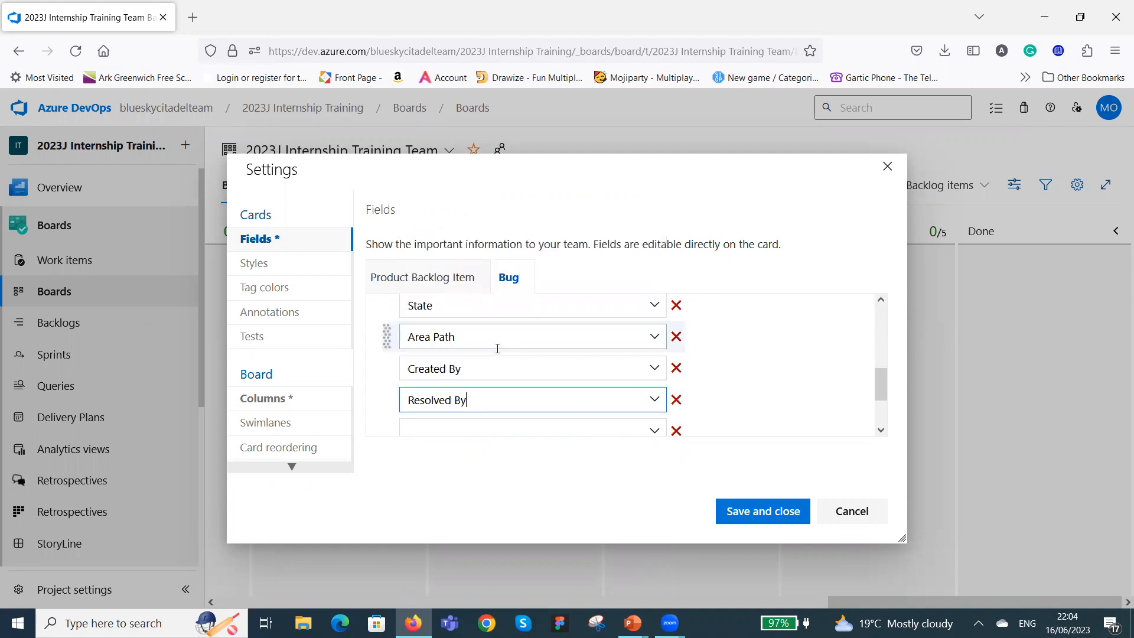
Set the Bug card's last blank additional field, below Resolved By, to Severity.
{"action": "scroll", "coordinate": [759, 356], "scroll_direction": "down", "scroll_amount": 2}
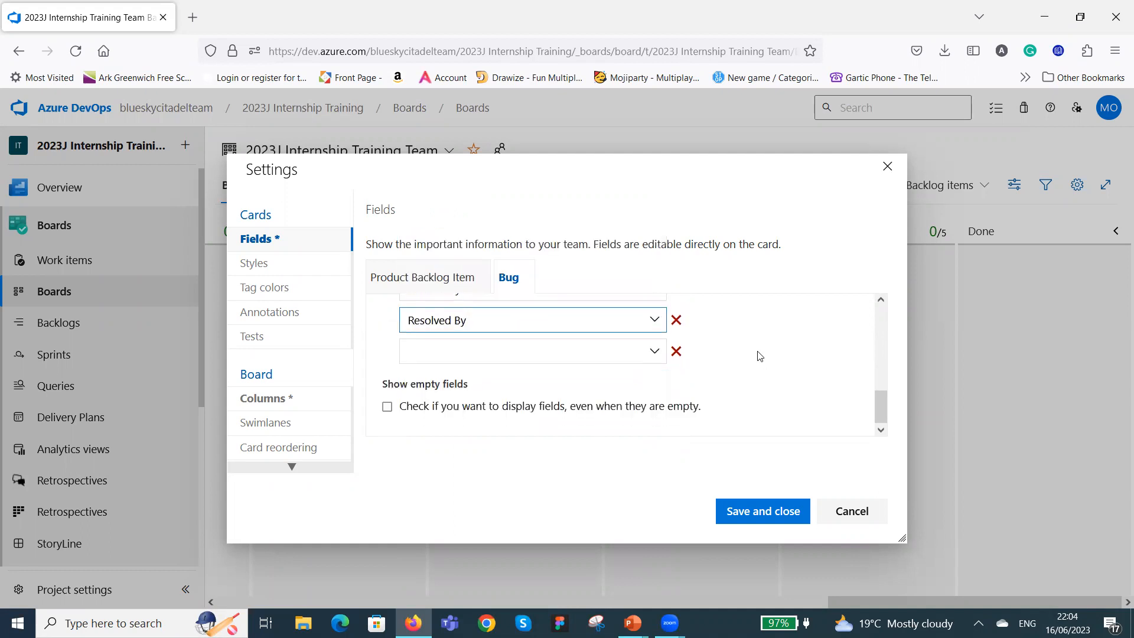
{"action": "left_click", "coordinate": [654, 353]}
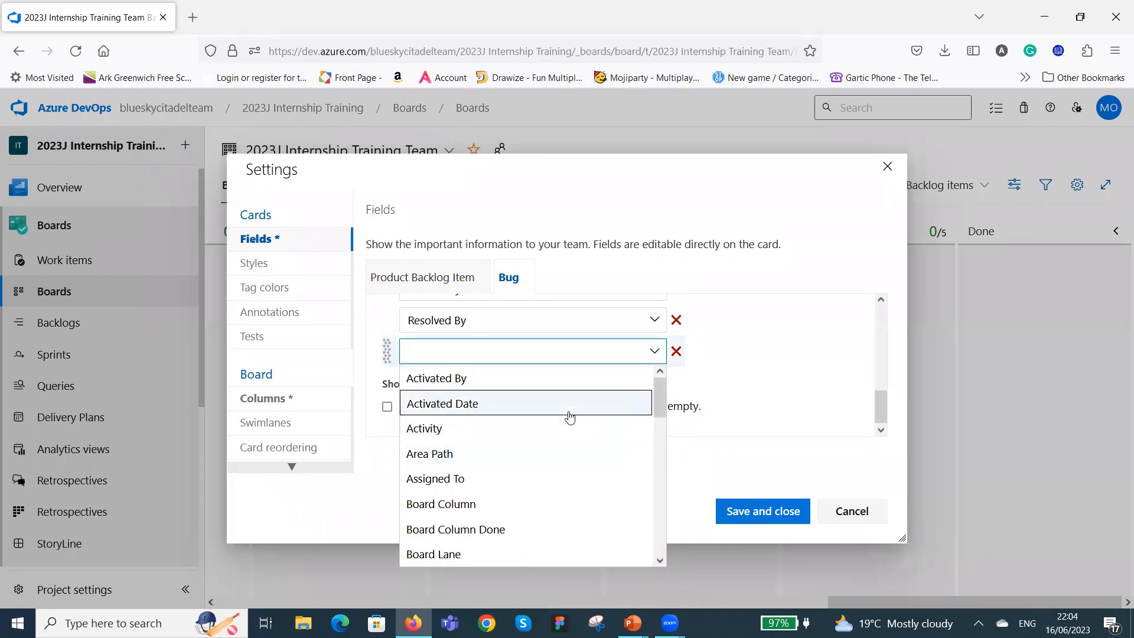
{"action": "scroll", "coordinate": [570, 417], "scroll_direction": "down", "scroll_amount": 3}
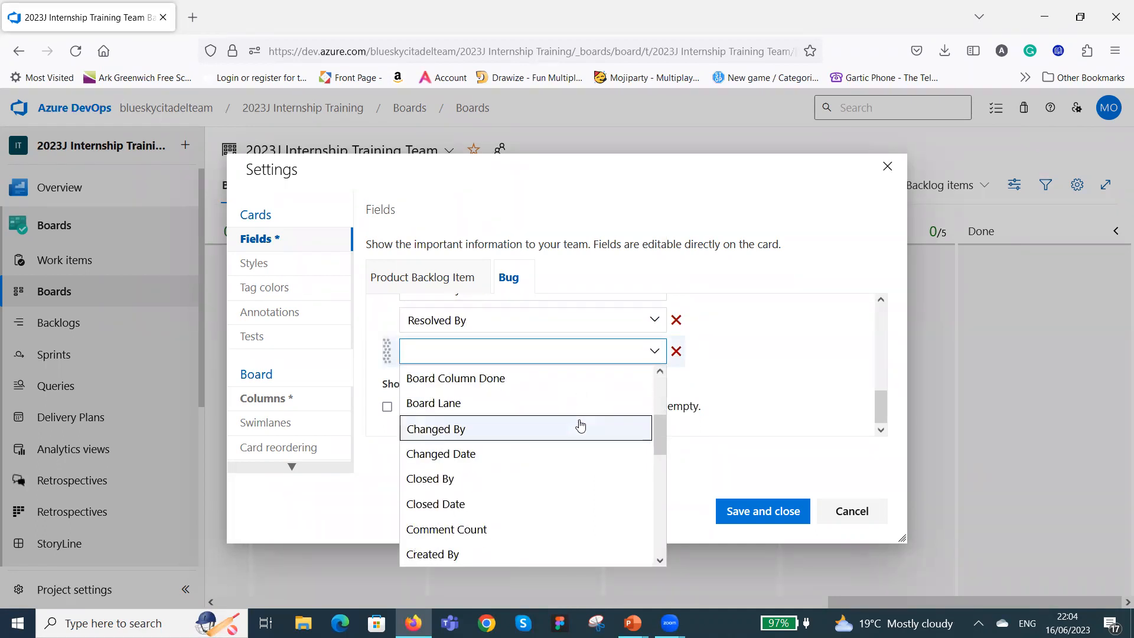
{"action": "scroll", "coordinate": [581, 426], "scroll_direction": "down", "scroll_amount": 2}
{"action": "scroll", "coordinate": [580, 426], "scroll_direction": "down", "scroll_amount": 4}
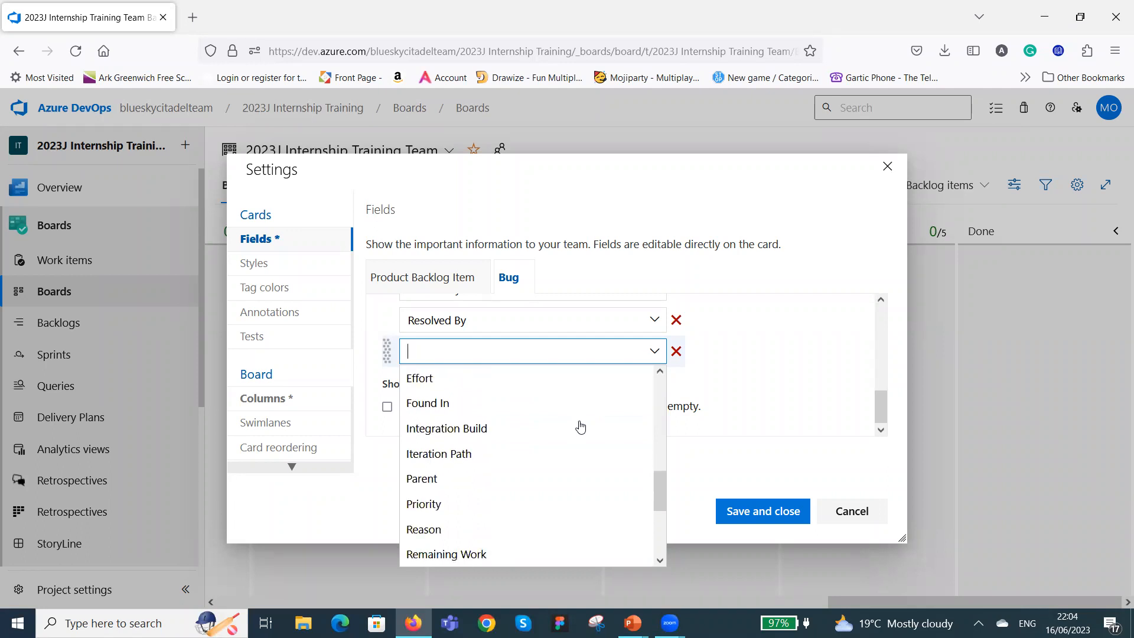
{"action": "scroll", "coordinate": [580, 425], "scroll_direction": "down", "scroll_amount": 1}
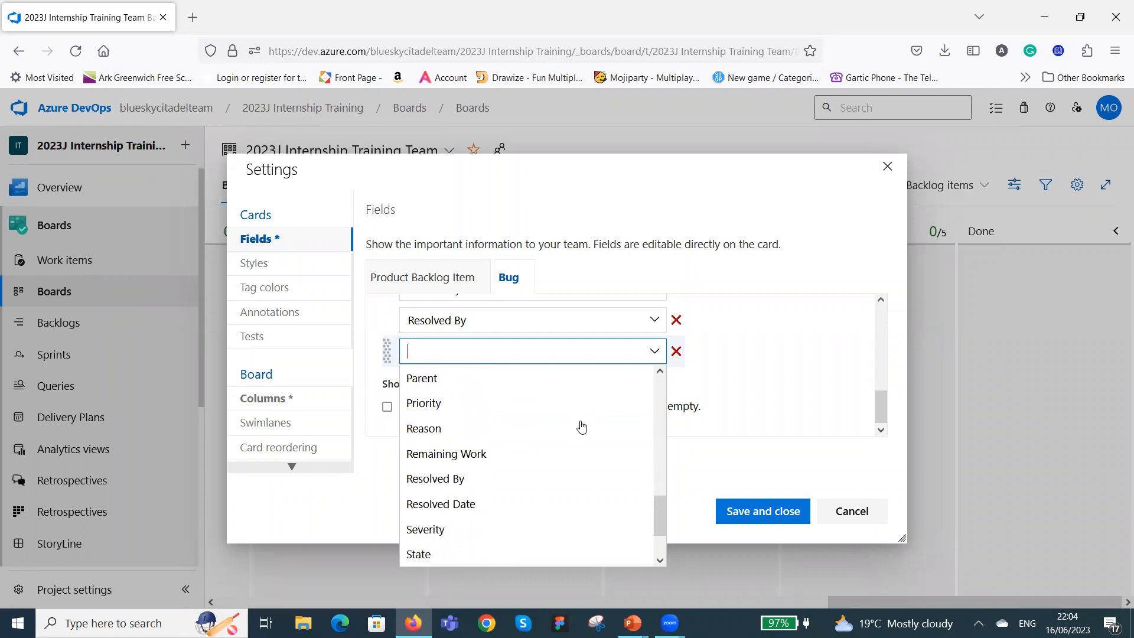
{"action": "left_click", "coordinate": [503, 531]}
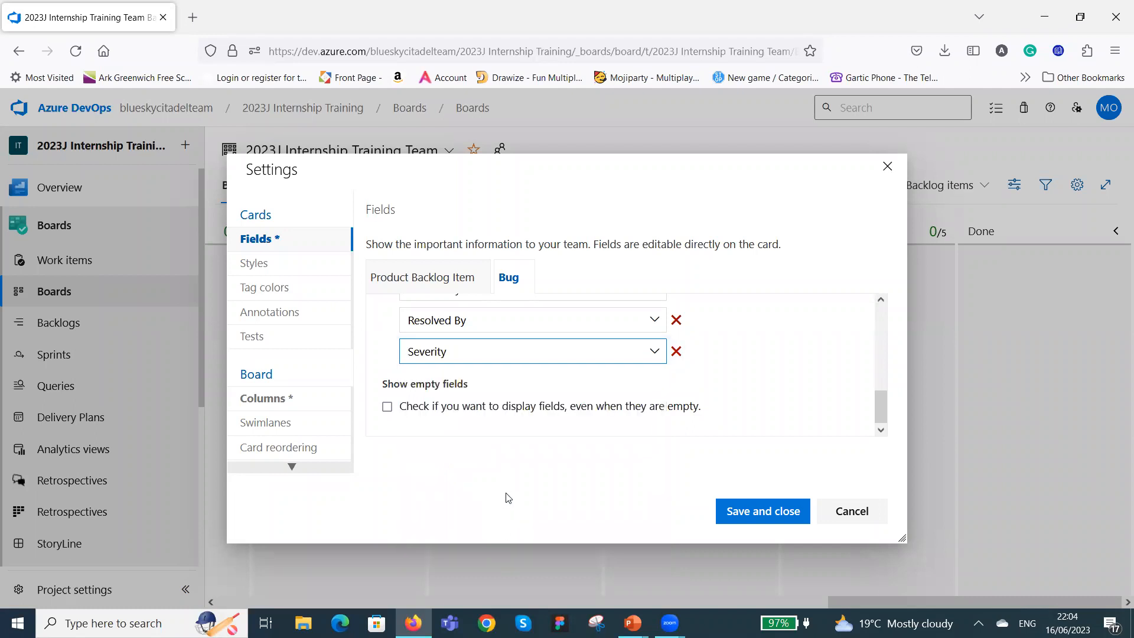
Add one more additional field to the Bug card, set it to Work Item Type, and enable displaying fields even when they are empty.
{"action": "scroll", "coordinate": [762, 349], "scroll_direction": "up", "scroll_amount": 2}
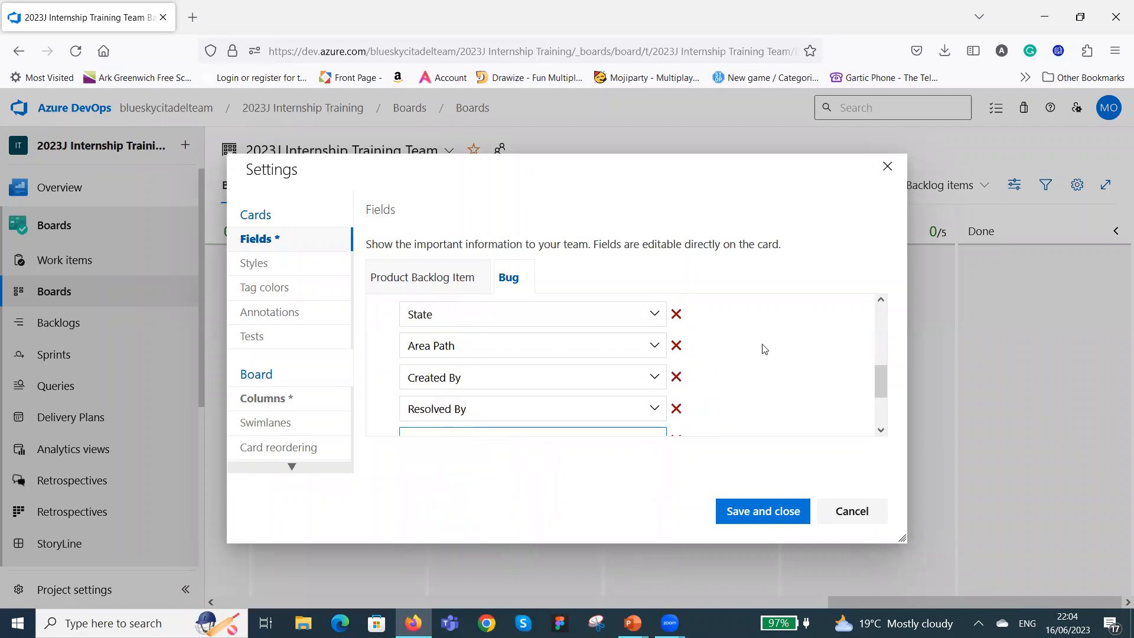
{"action": "scroll", "coordinate": [763, 348], "scroll_direction": "up", "scroll_amount": 2}
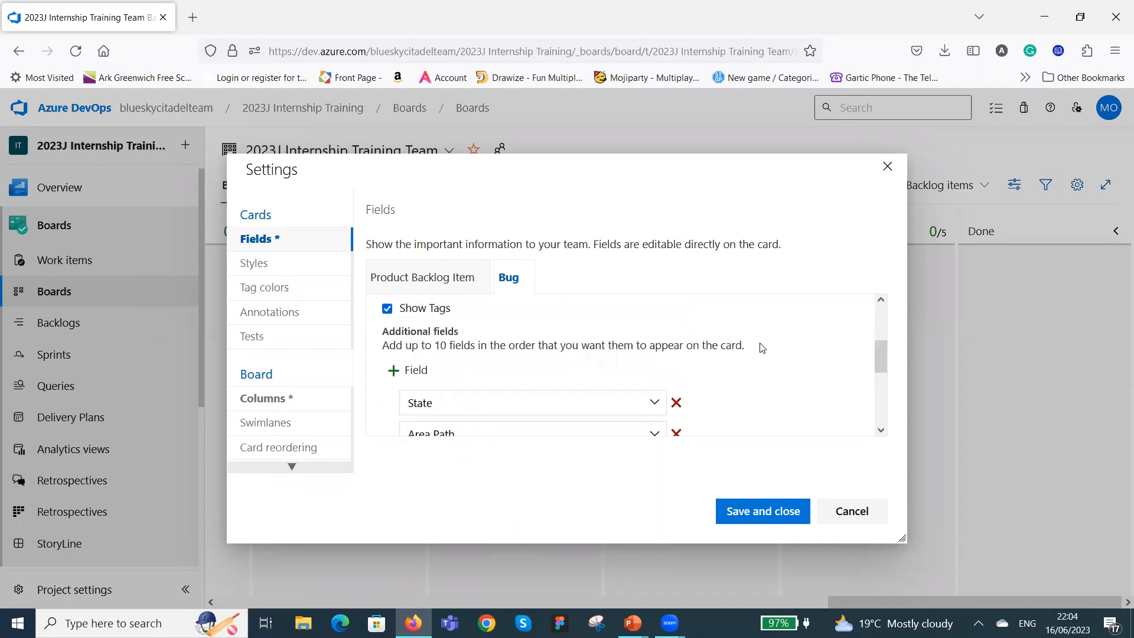
{"action": "left_click", "coordinate": [393, 372]}
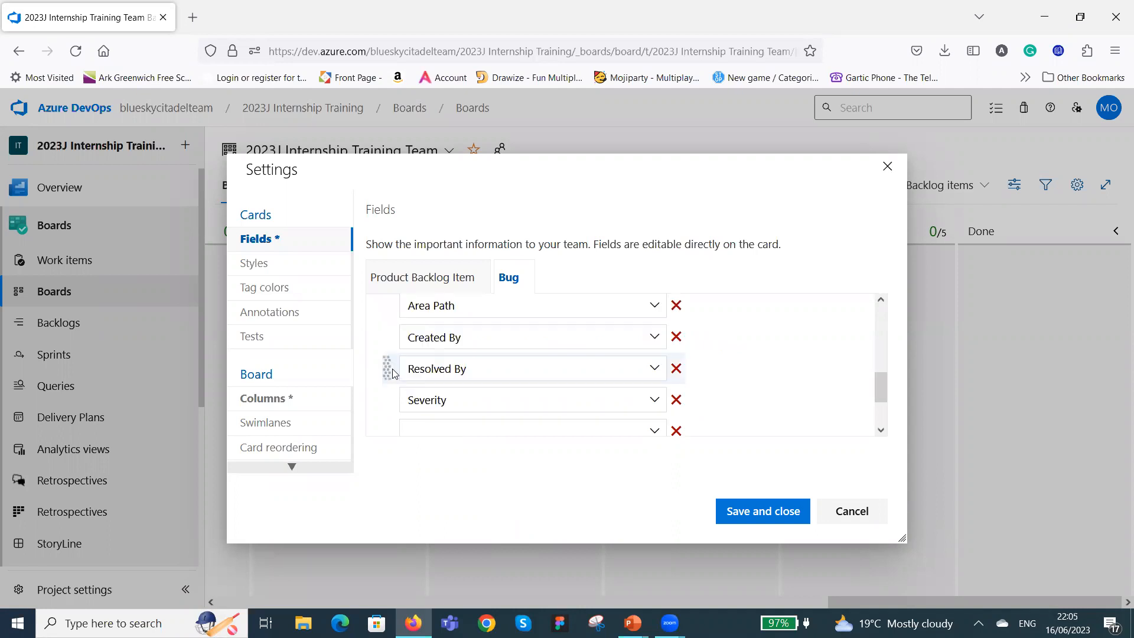
{"action": "scroll", "coordinate": [615, 387], "scroll_direction": "down", "scroll_amount": 2}
{"action": "left_click", "coordinate": [652, 352]}
{"action": "scroll", "coordinate": [584, 414], "scroll_direction": "down", "scroll_amount": 2}
{"action": "scroll", "coordinate": [576, 427], "scroll_direction": "down", "scroll_amount": 6}
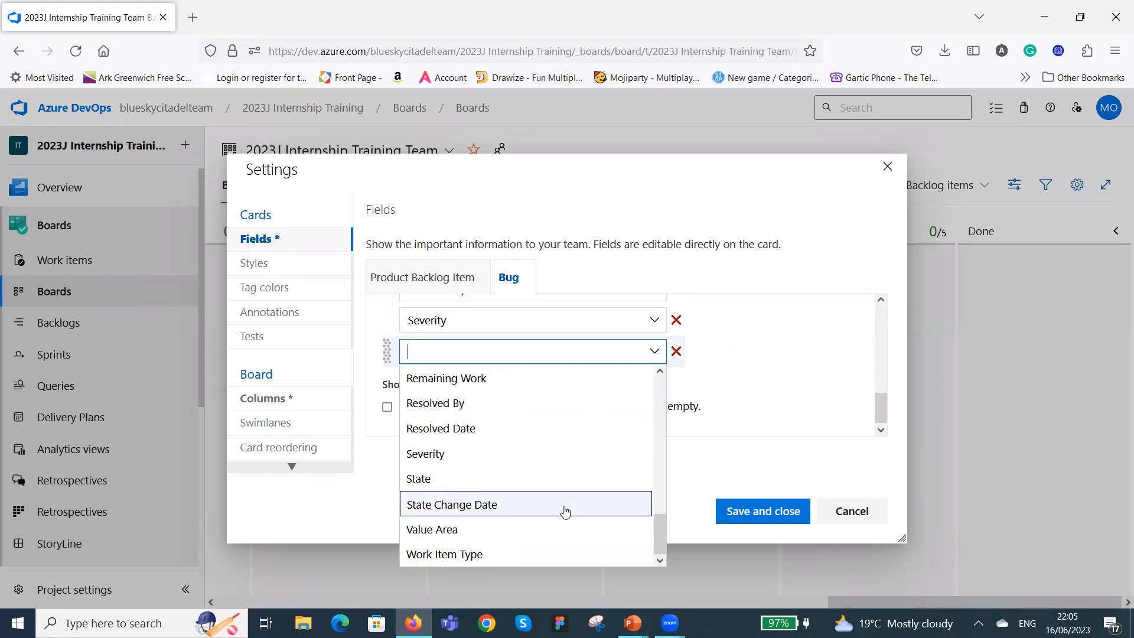
{"action": "left_click", "coordinate": [505, 556]}
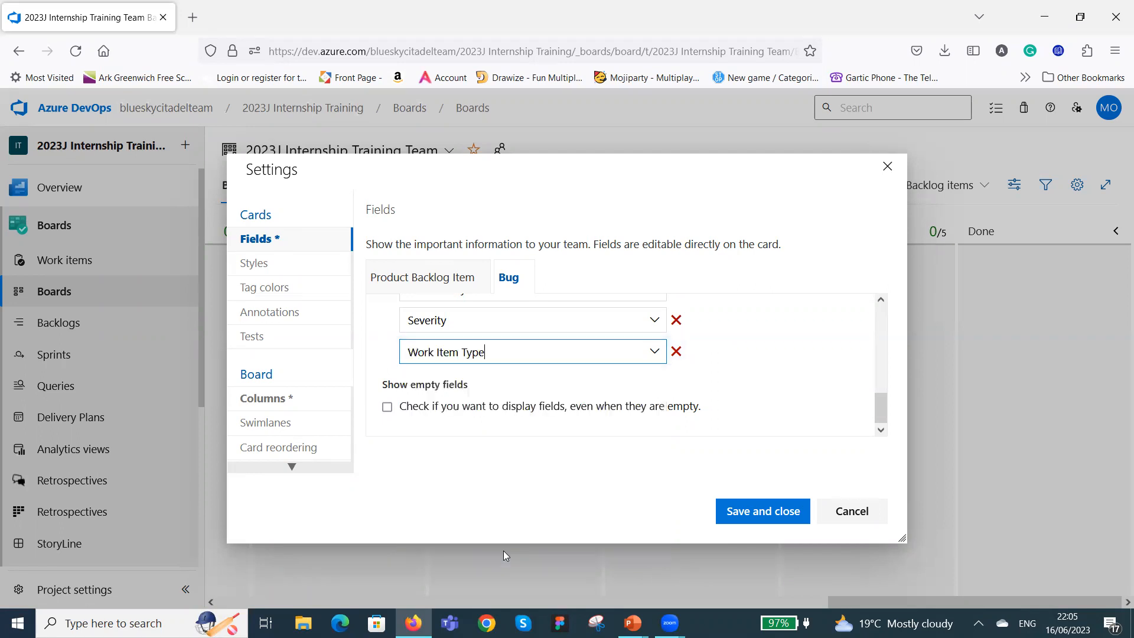
{"action": "left_click", "coordinate": [387, 408]}
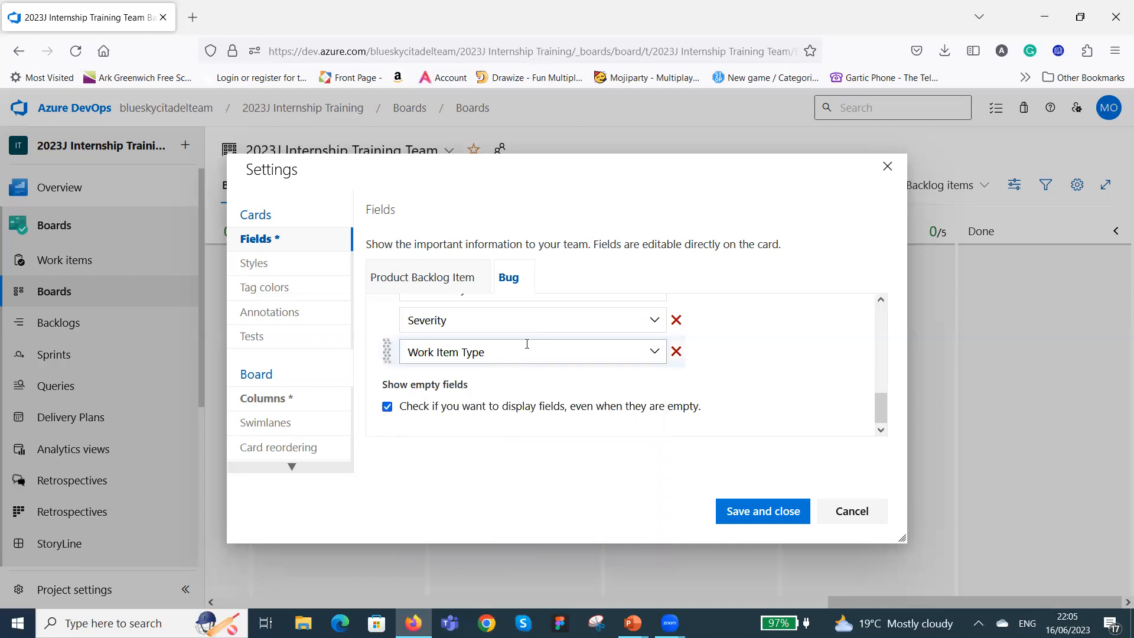
Check the Bug card's additional fields, then save the board settings and close them.
{"action": "scroll", "coordinate": [528, 344], "scroll_direction": "up", "scroll_amount": 2}
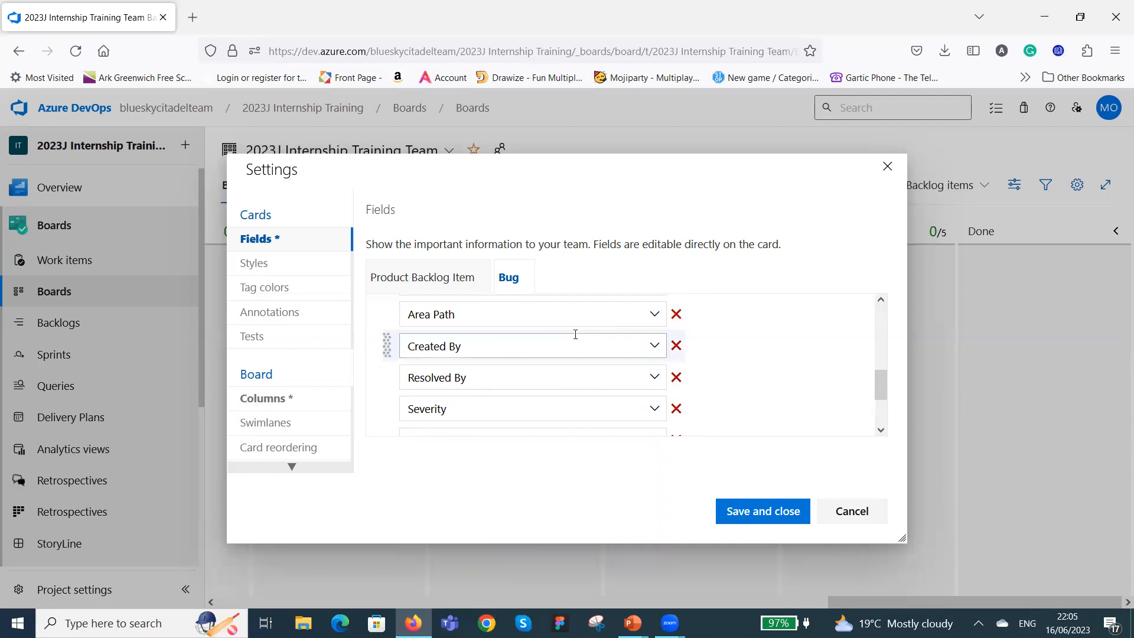
{"action": "scroll", "coordinate": [569, 345], "scroll_direction": "down", "scroll_amount": 3}
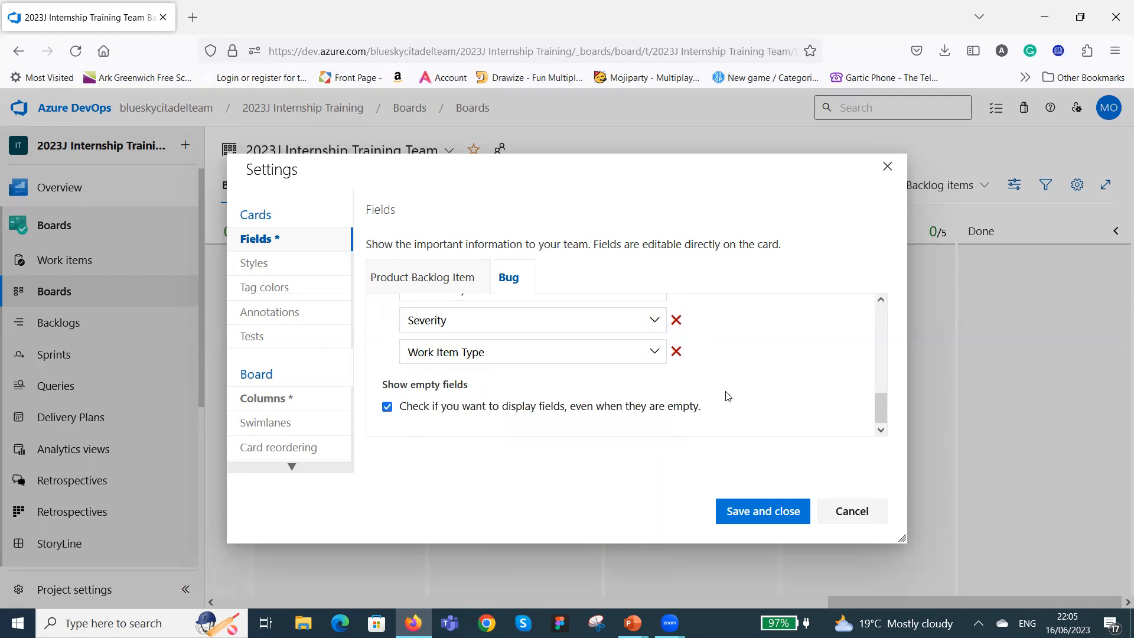
{"action": "scroll", "coordinate": [640, 369], "scroll_direction": "up", "scroll_amount": 3}
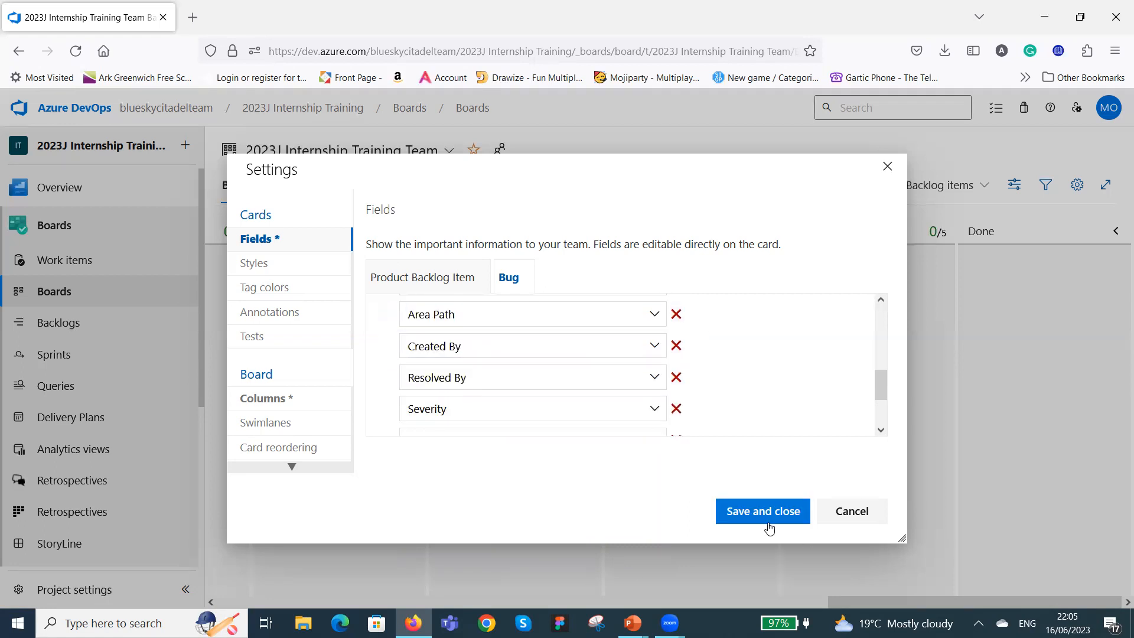
{"action": "left_click", "coordinate": [765, 511]}
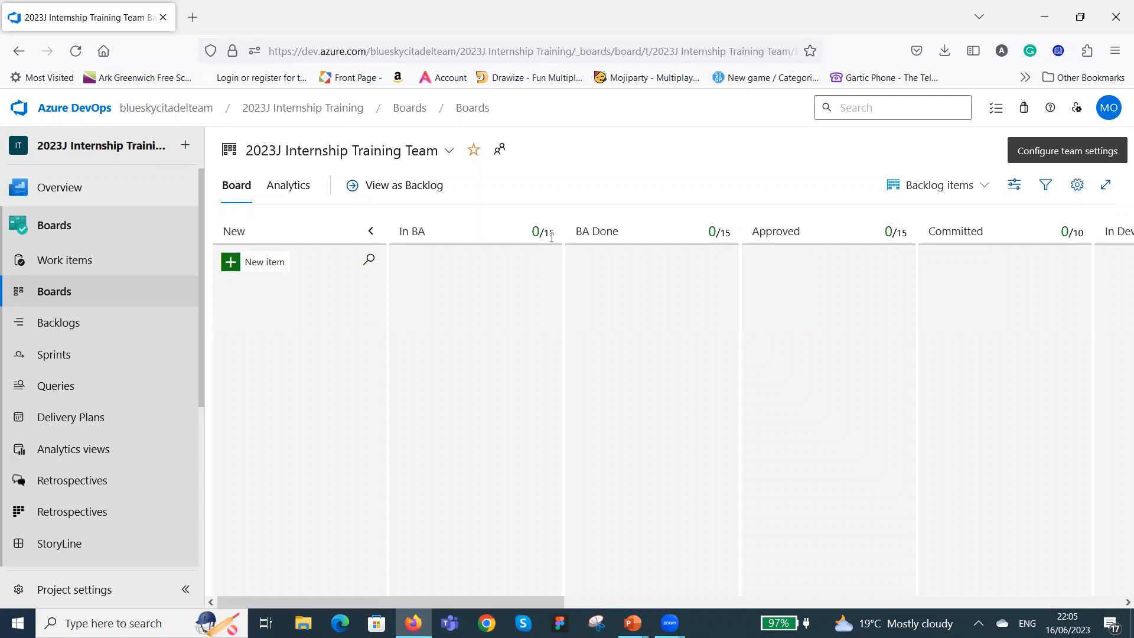
Show the team's backlog items as a backlog instead of a board and hide the sprint planning pane.
{"action": "mouse_move", "coordinate": [544, 238]}
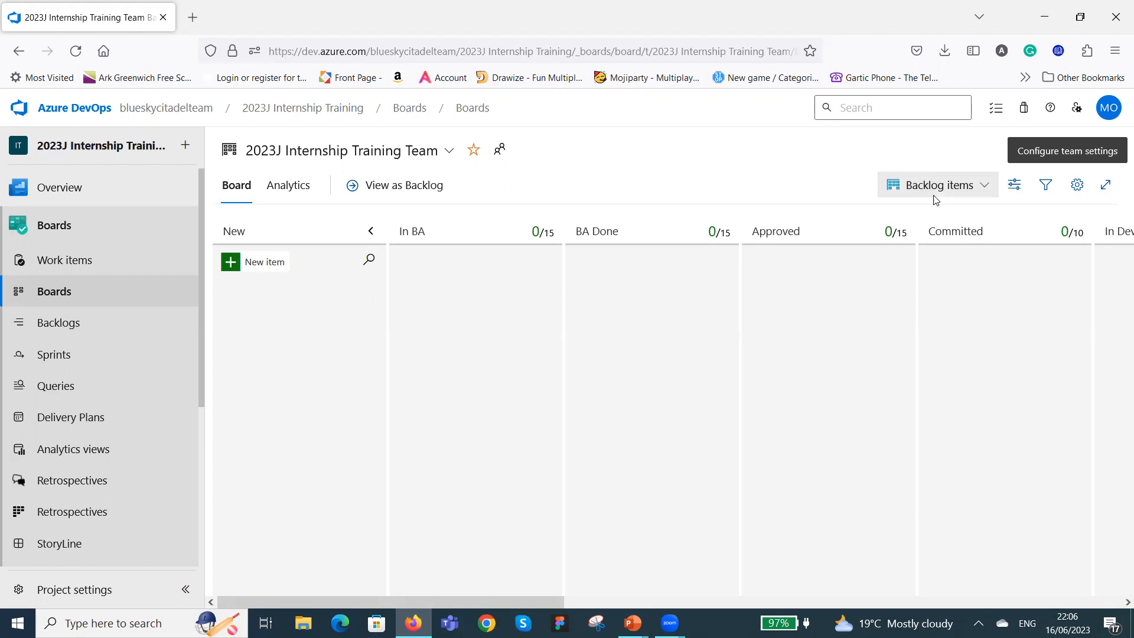
{"action": "left_click", "coordinate": [984, 188]}
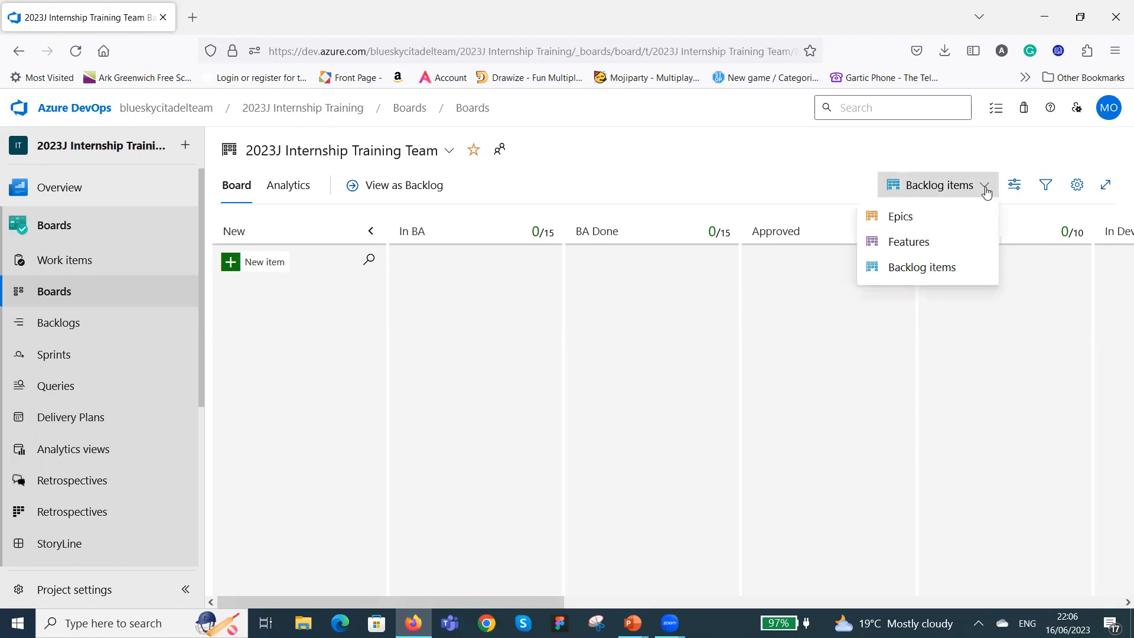
{"action": "left_click", "coordinate": [387, 186]}
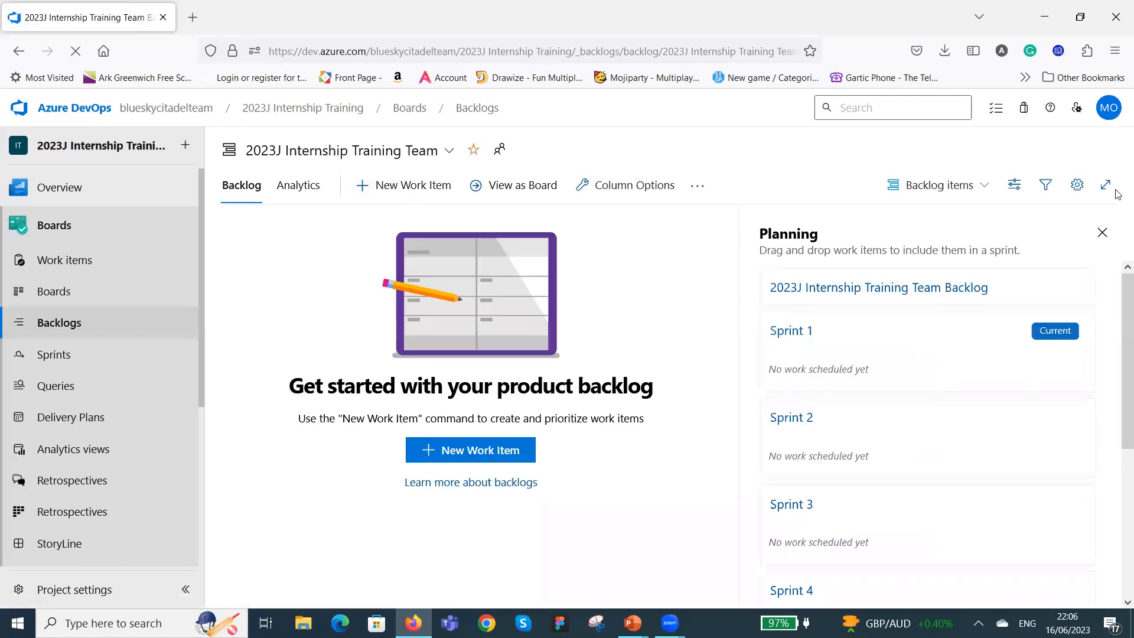
{"action": "left_click", "coordinate": [1102, 234]}
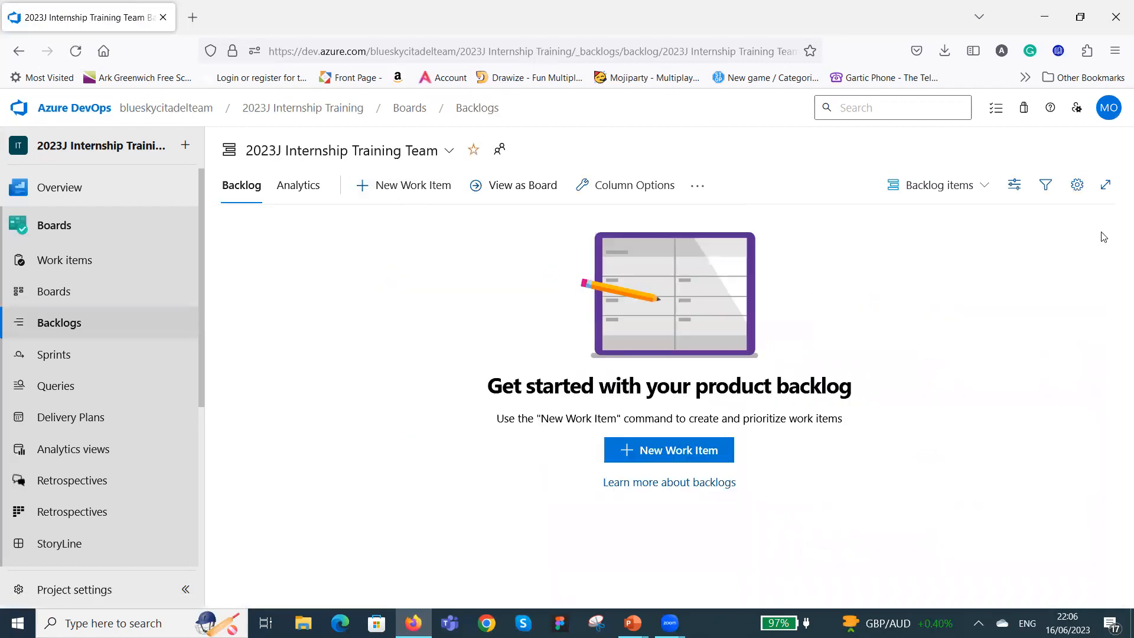
Switch the backlog to the Epics level and add an epic titled "Training" at the top.
{"action": "left_click", "coordinate": [984, 185]}
{"action": "left_click", "coordinate": [927, 223]}
{"action": "left_click", "coordinate": [414, 192]}
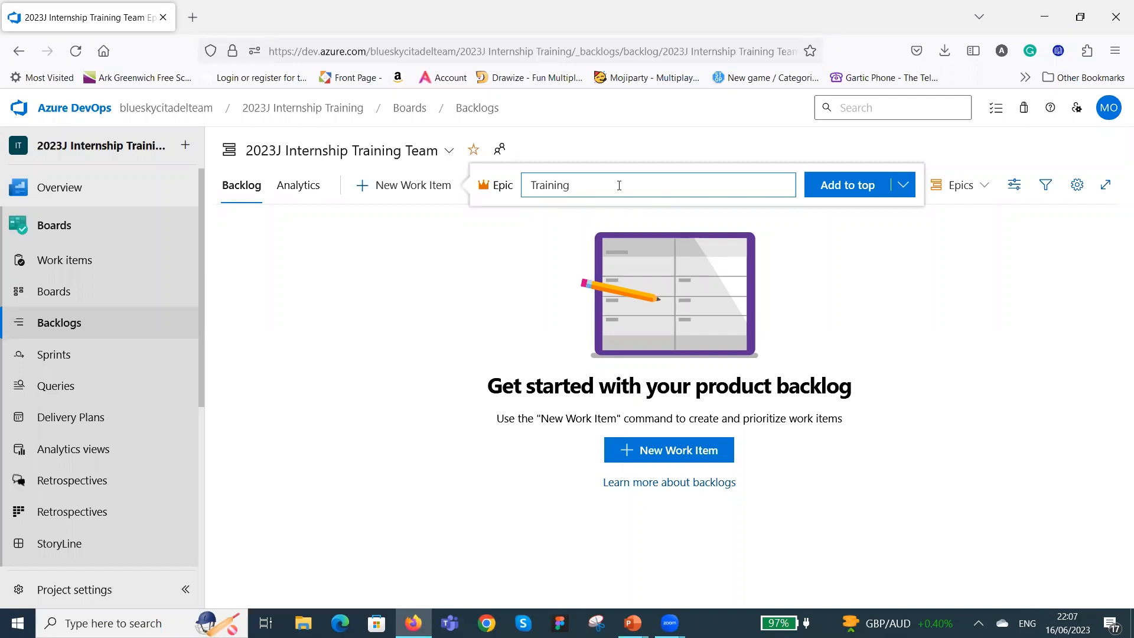
{"action": "left_click", "coordinate": [850, 187]}
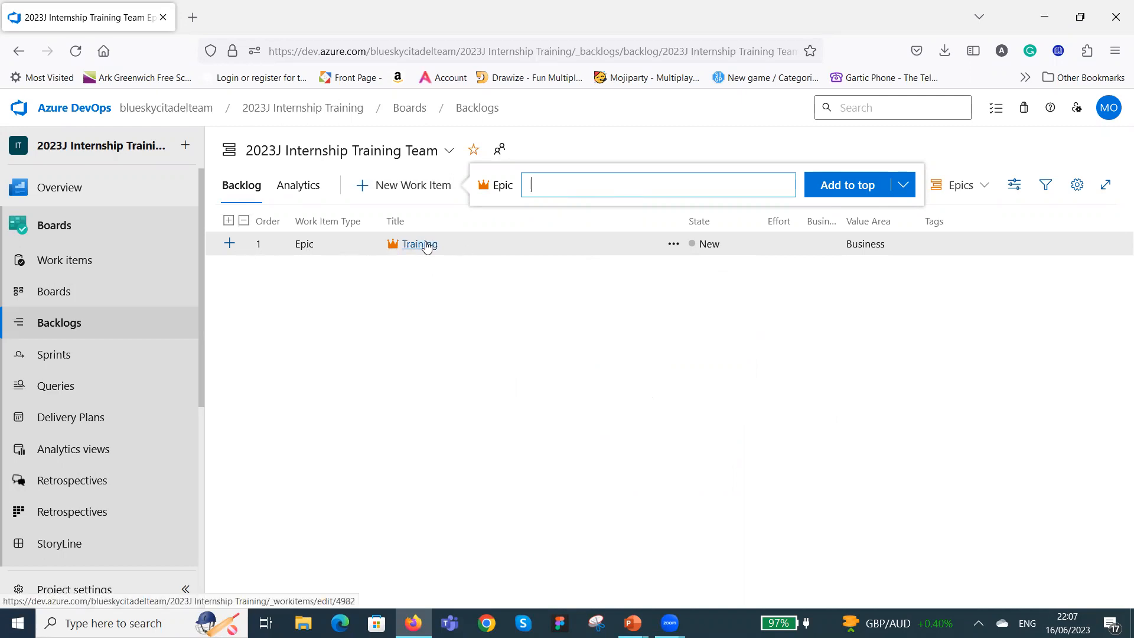
{"action": "left_click", "coordinate": [230, 248]}
{"action": "left_click", "coordinate": [230, 246]}
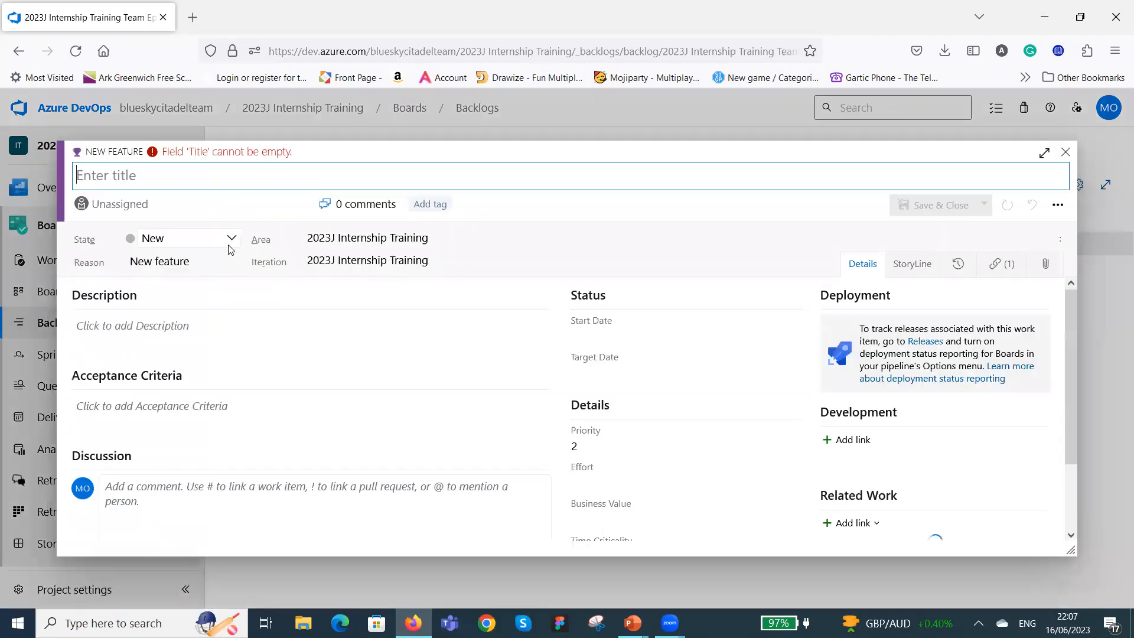
{"action": "left_click", "coordinate": [1066, 152]}
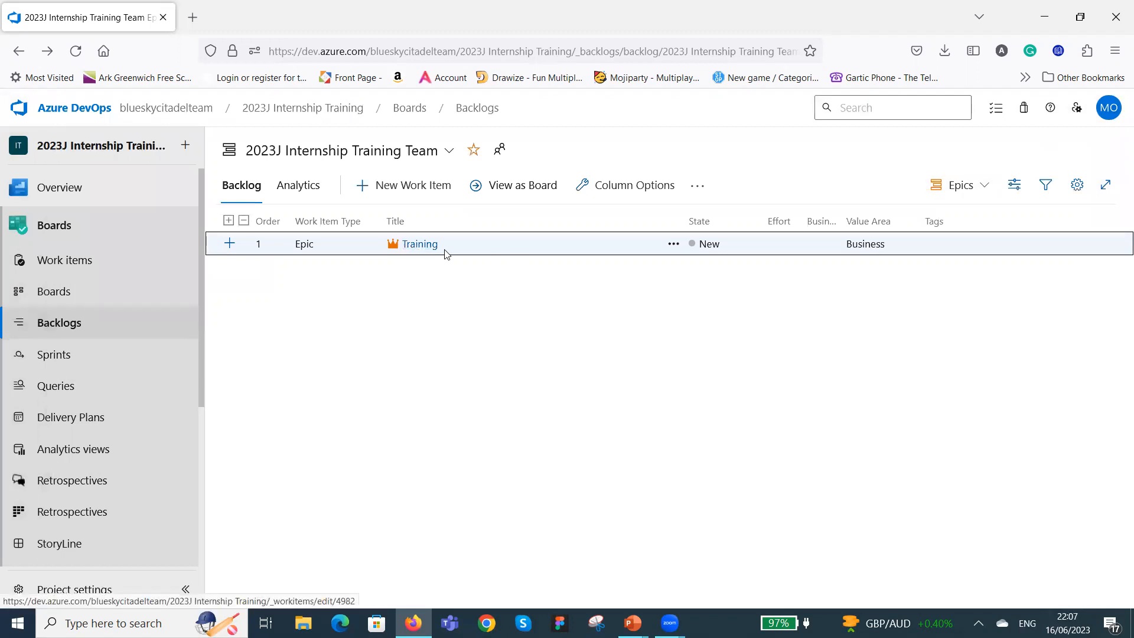
Open the Training epic, enter the description "as a trainer", then save and close it.
{"action": "left_click", "coordinate": [422, 245]}
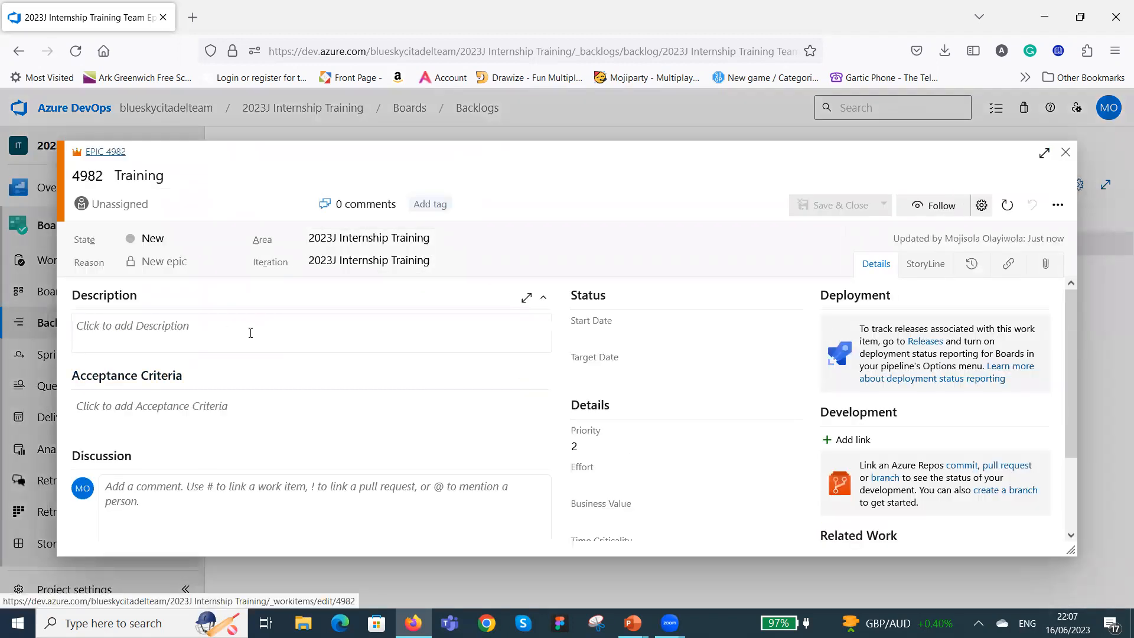
{"action": "left_click", "coordinate": [142, 331]}
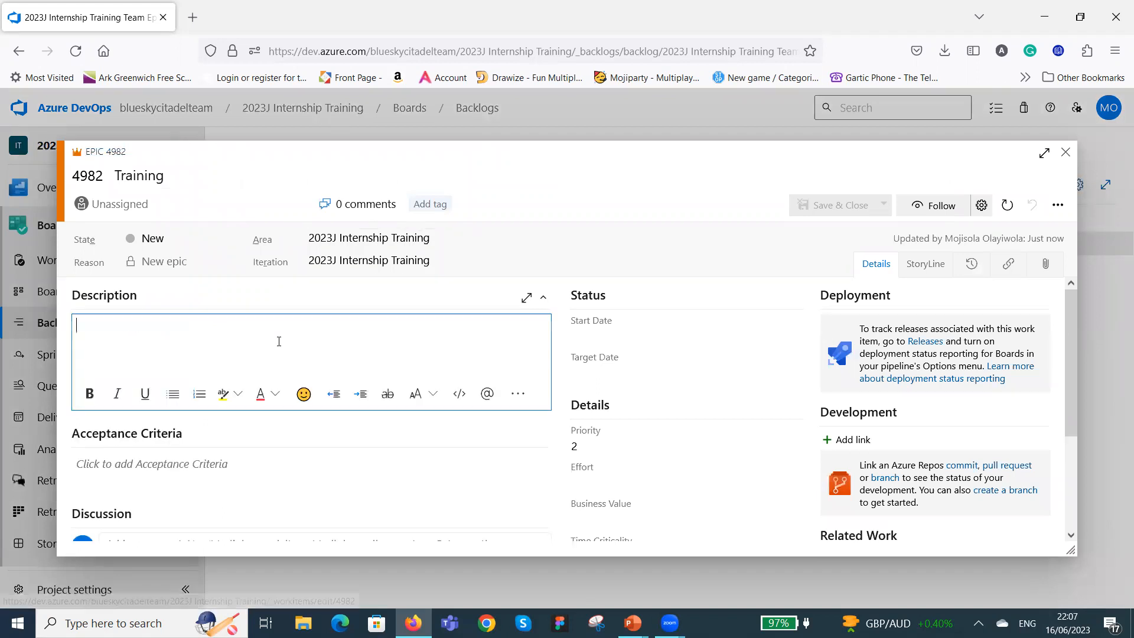
{"action": "left_click", "coordinate": [282, 465]}
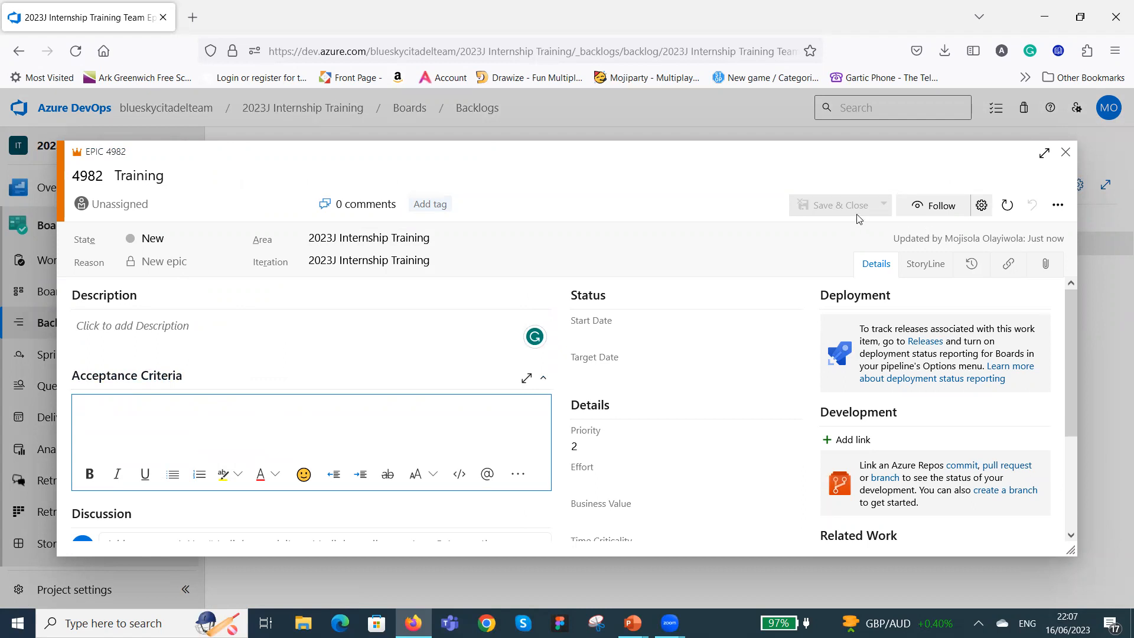
{"action": "left_click", "coordinate": [219, 328]}
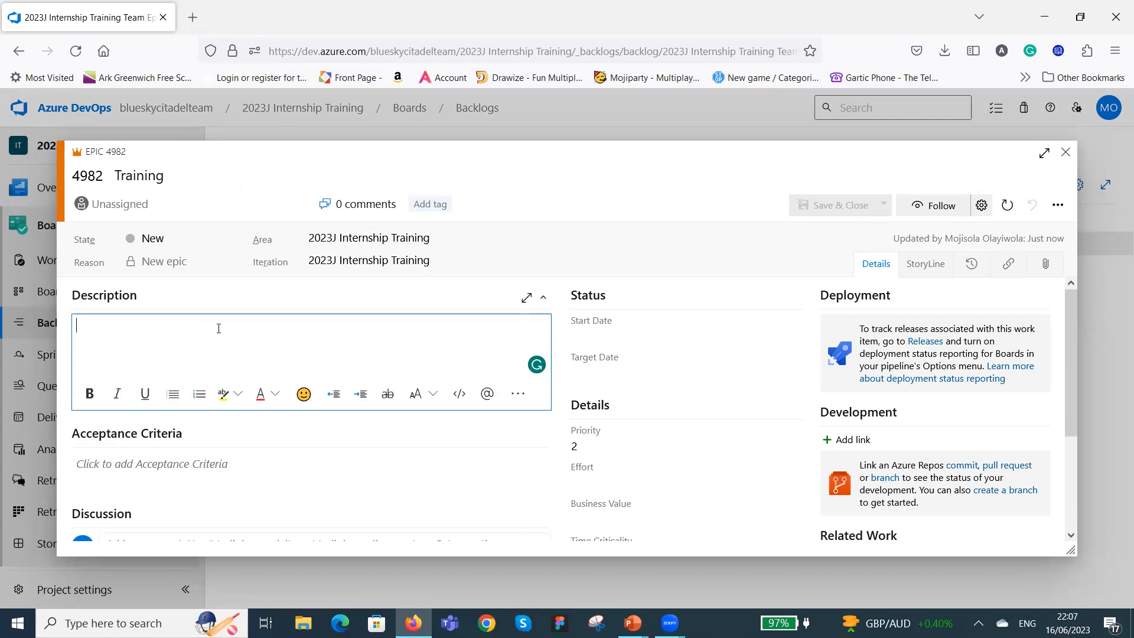
{"action": "type", "text": "as a trainer"}
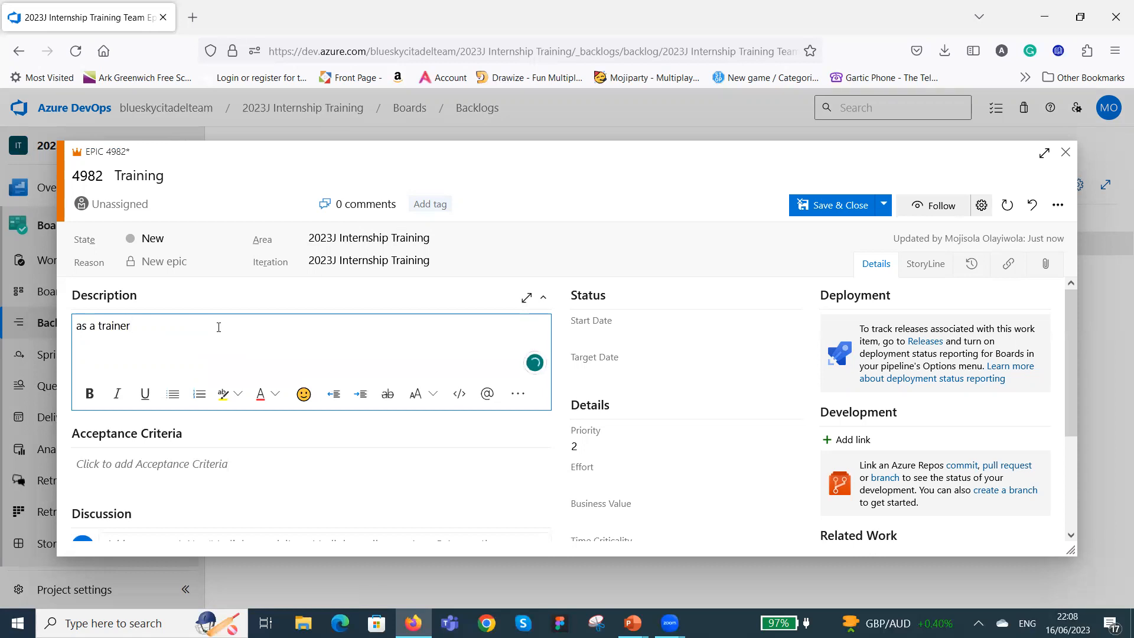
{"action": "left_click", "coordinate": [836, 210]}
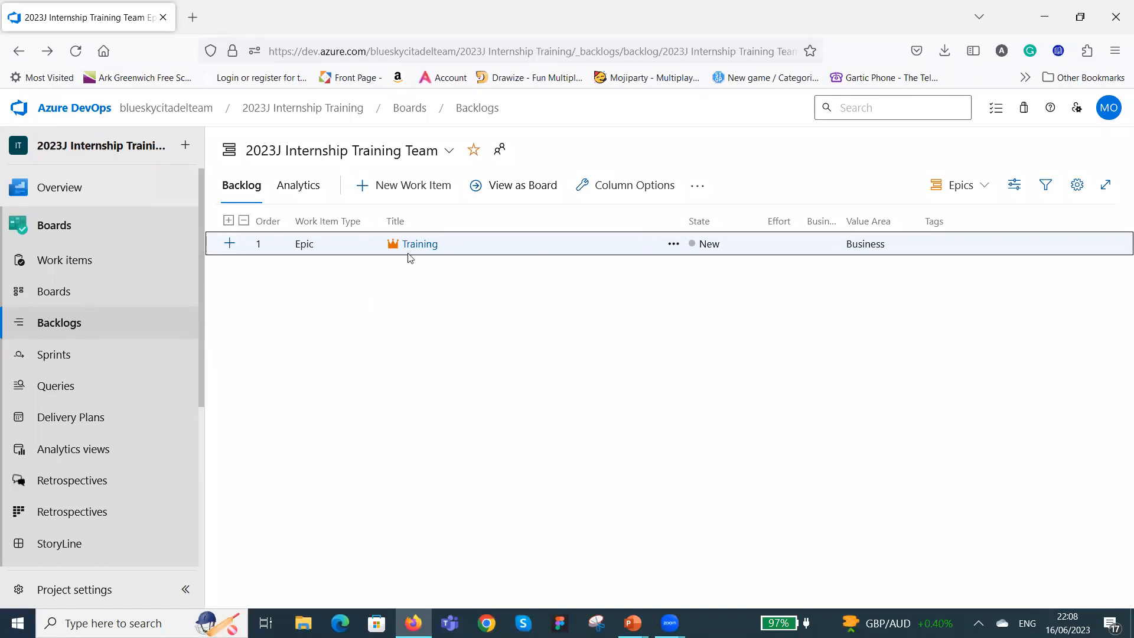
Add a feature titled "Azure Devops Training" under the Training epic, then save and close it.
{"action": "left_click", "coordinate": [229, 244]}
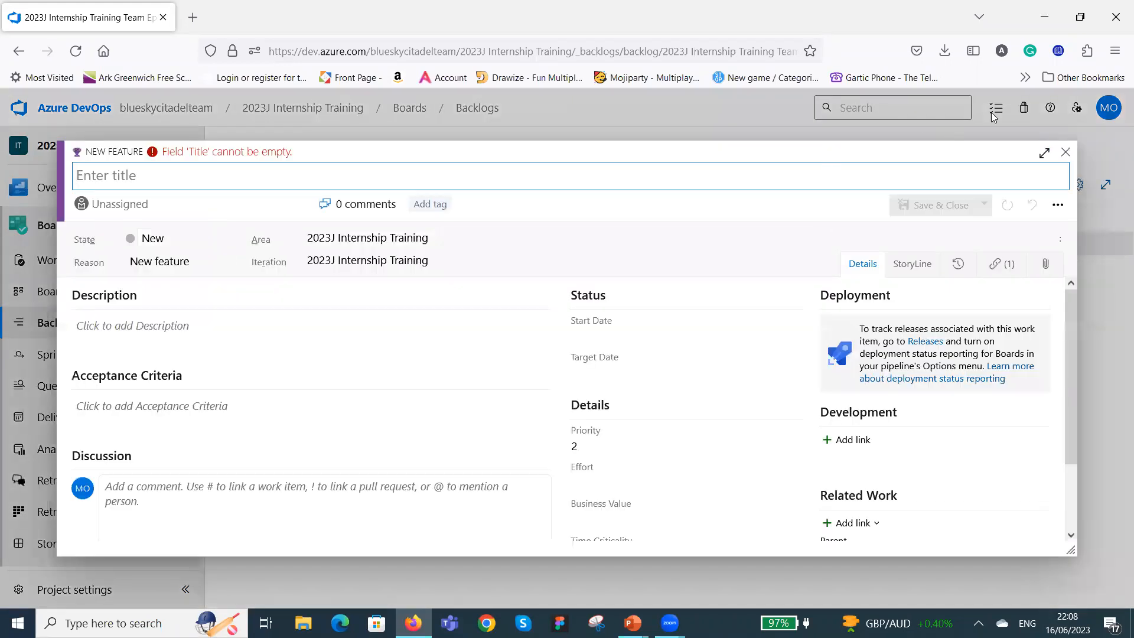
{"action": "left_click", "coordinate": [1065, 152]}
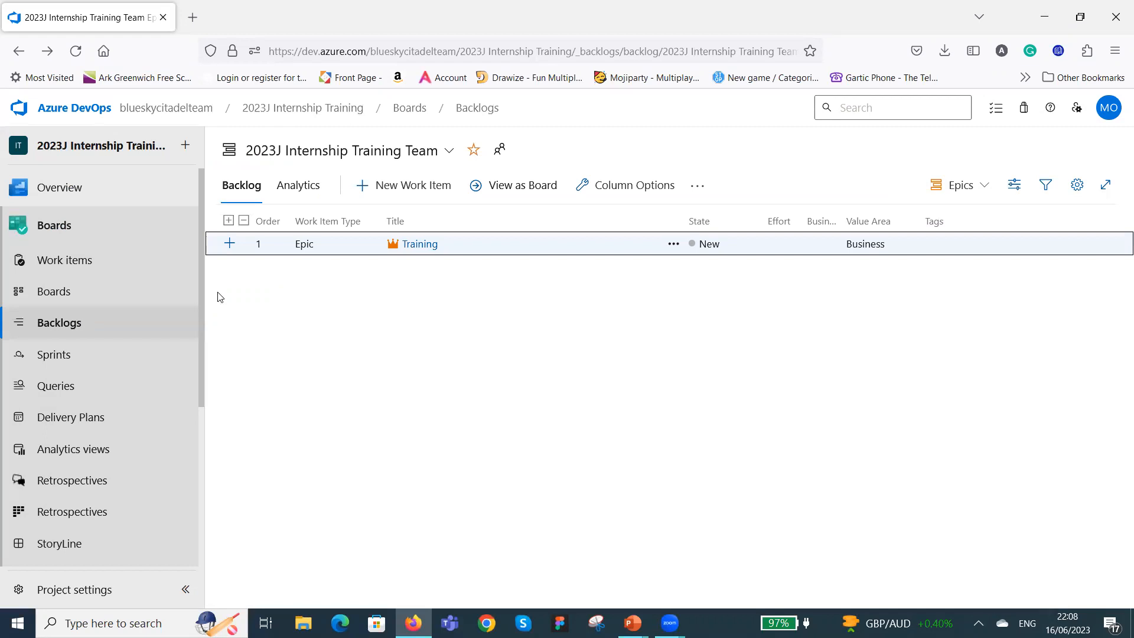
{"action": "left_click", "coordinate": [230, 245]}
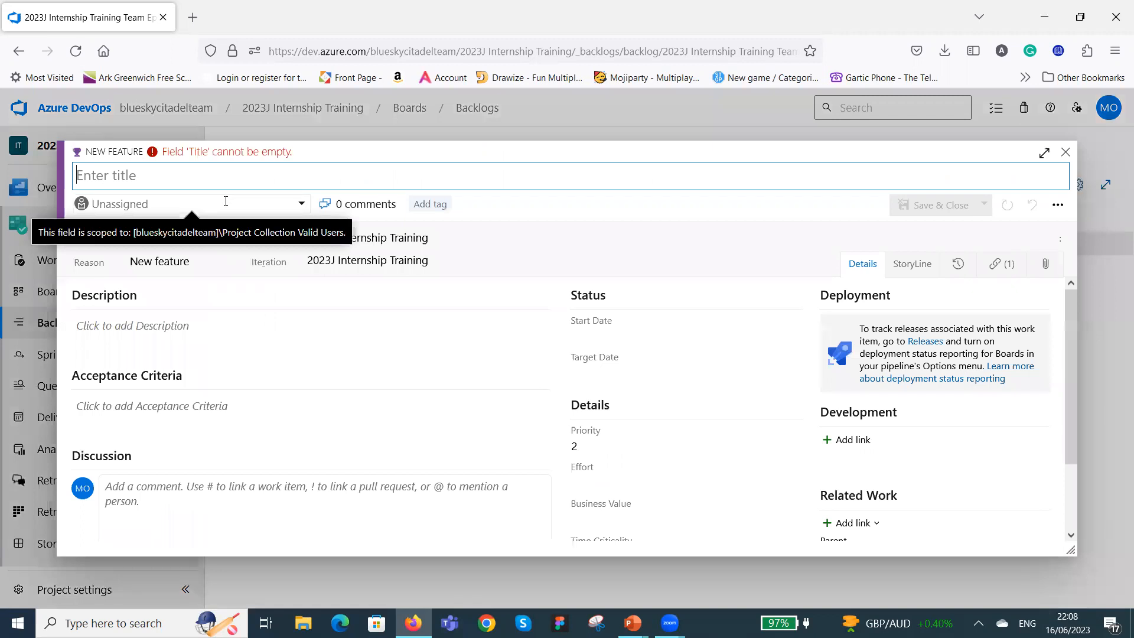
{"action": "type", "text": "Azure"}
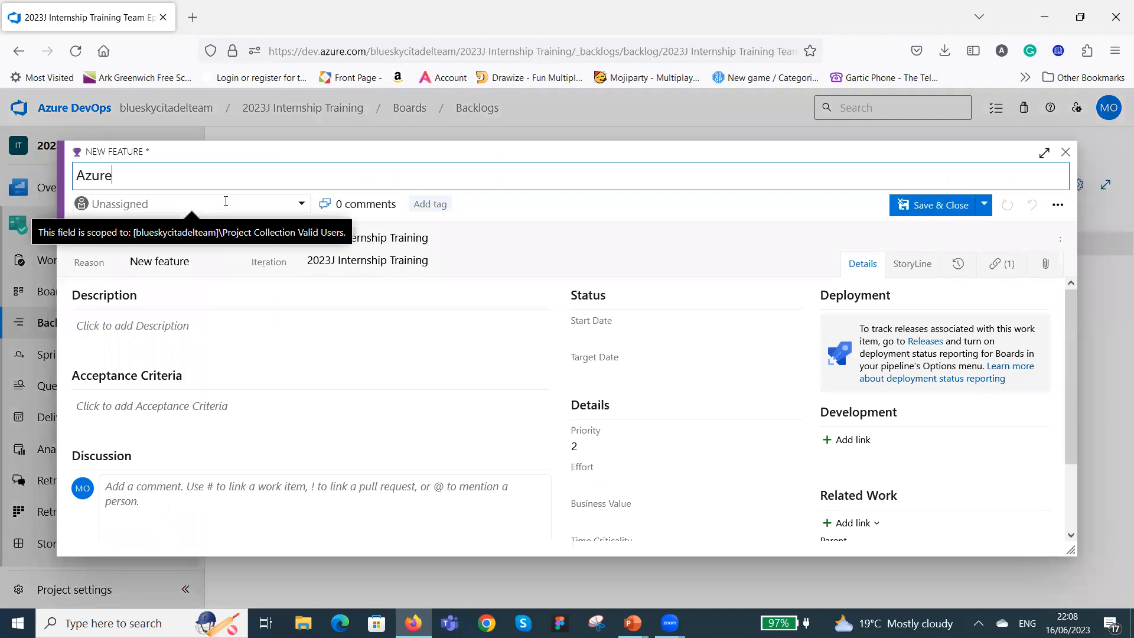
{"action": "type", "text": " DE"}
{"action": "type", "text": "ev"}
{"action": "type", "text": "op"}
{"action": "type", "text": "s "}
{"action": "type", "text": "Traini"}
{"action": "type", "text": "ng"}
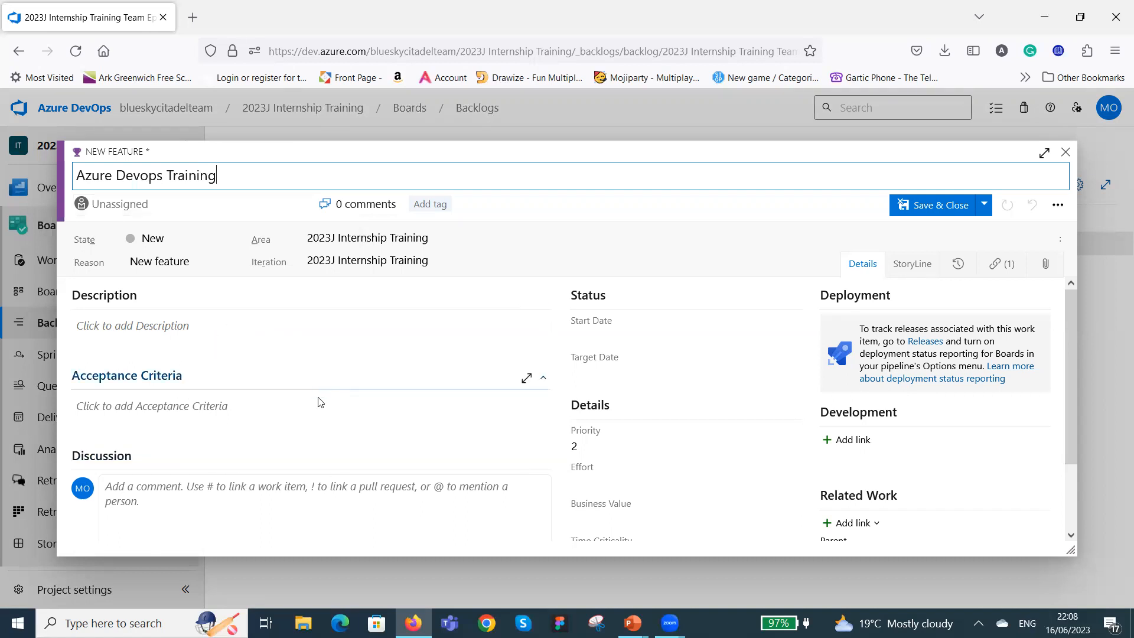
{"action": "left_click", "coordinate": [951, 205]}
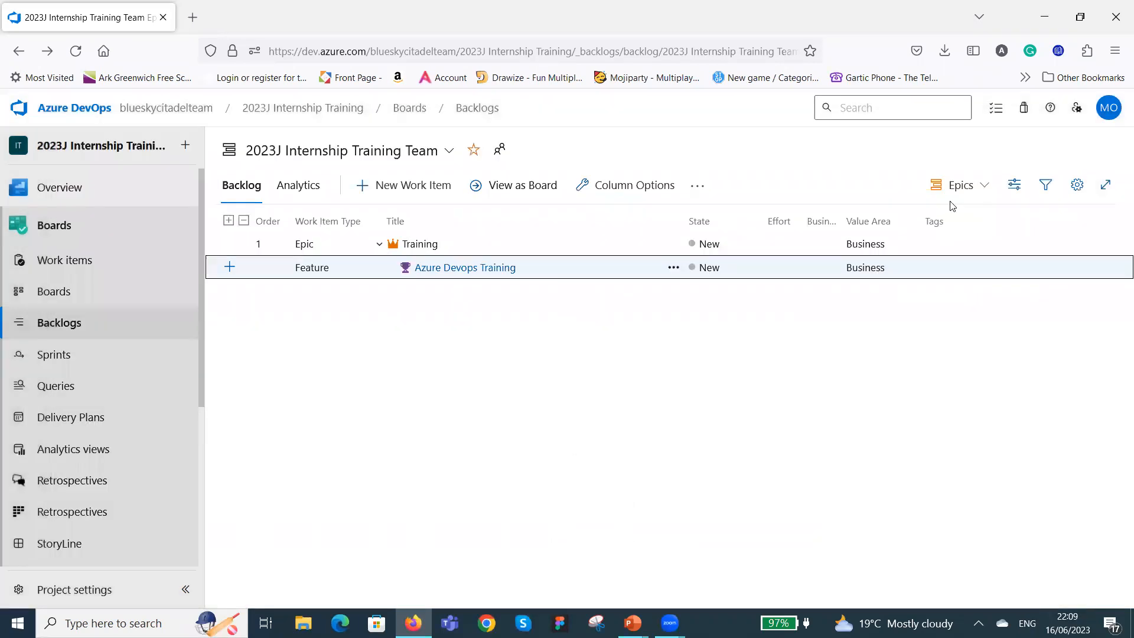
Add a product backlog item titled "Project Board Set Up" under the Azure Devops Training feature, then save and close it.
{"action": "left_click", "coordinate": [379, 245]}
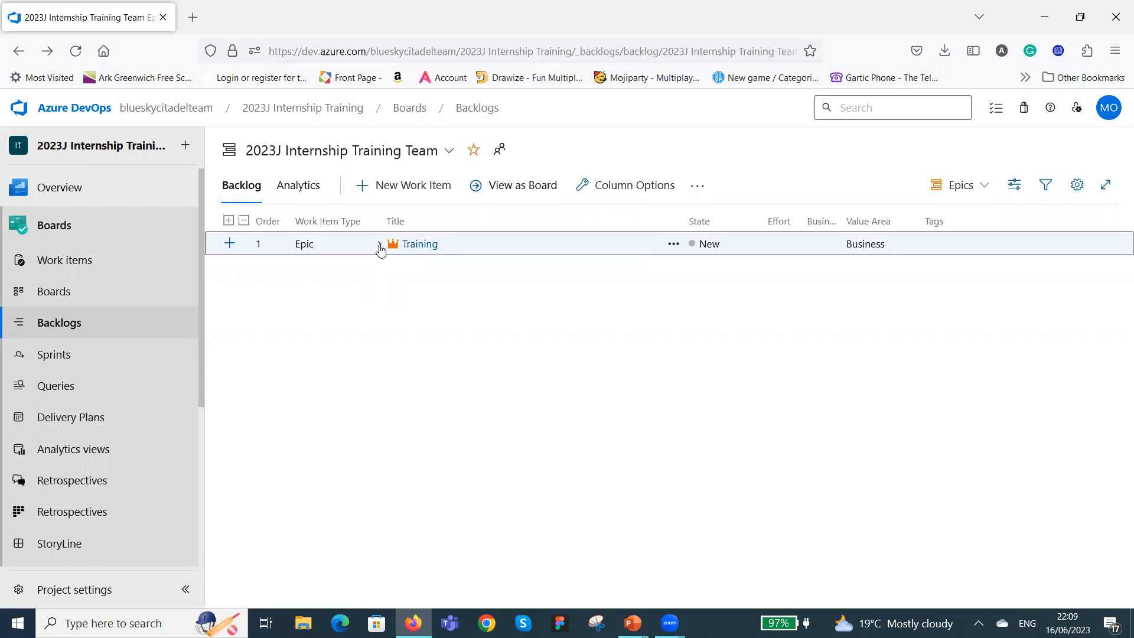
{"action": "left_click", "coordinate": [379, 245]}
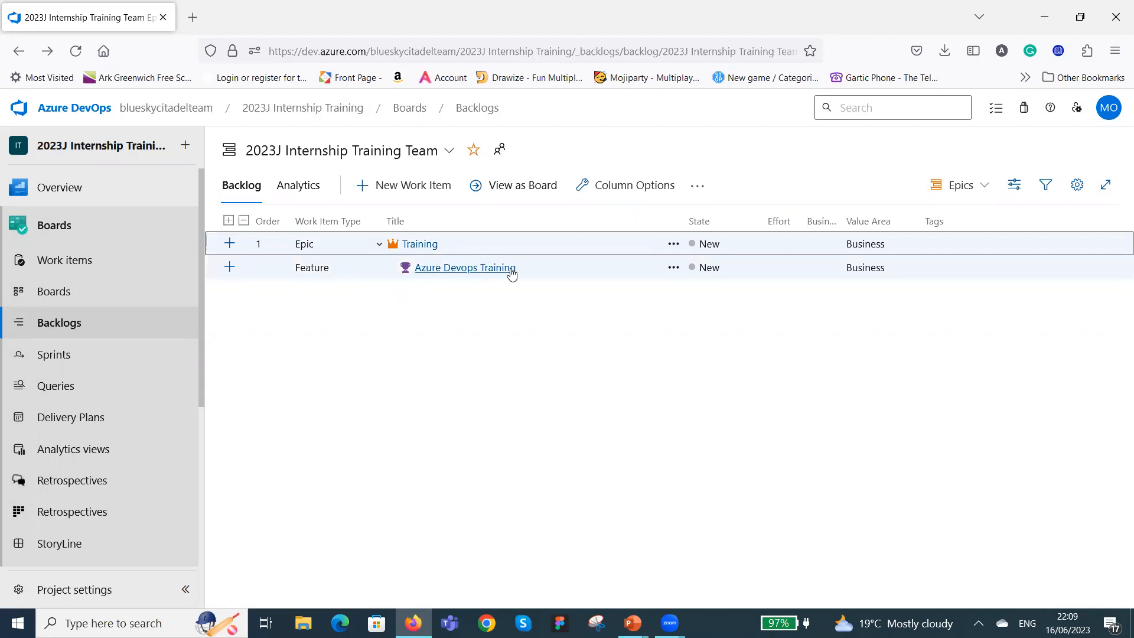
{"action": "left_click", "coordinate": [230, 269]}
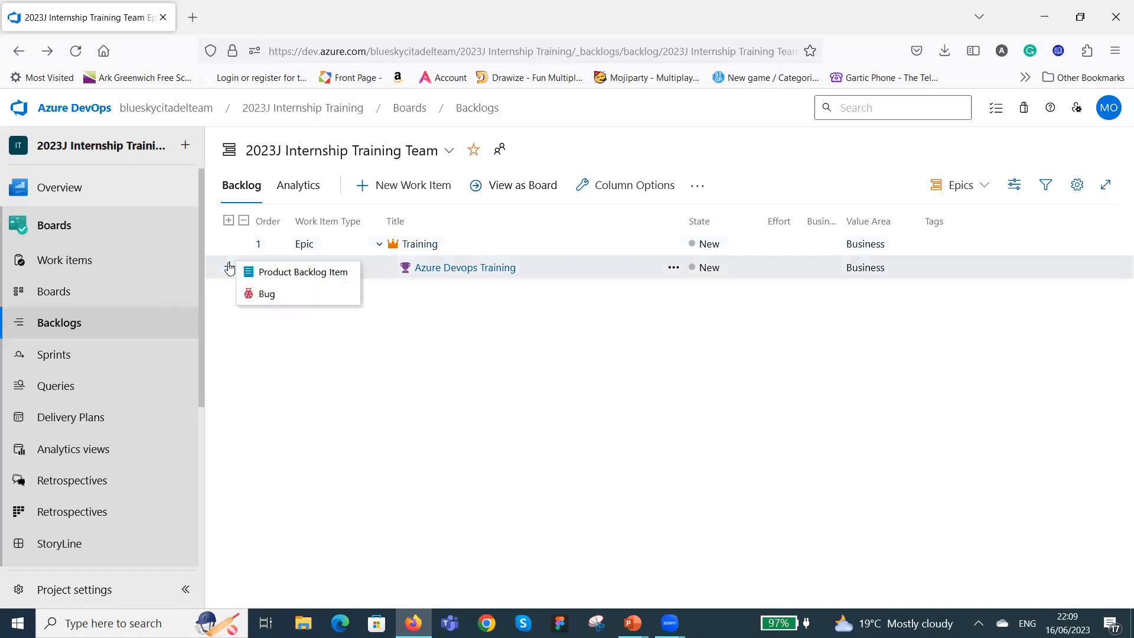
{"action": "left_click", "coordinate": [309, 273]}
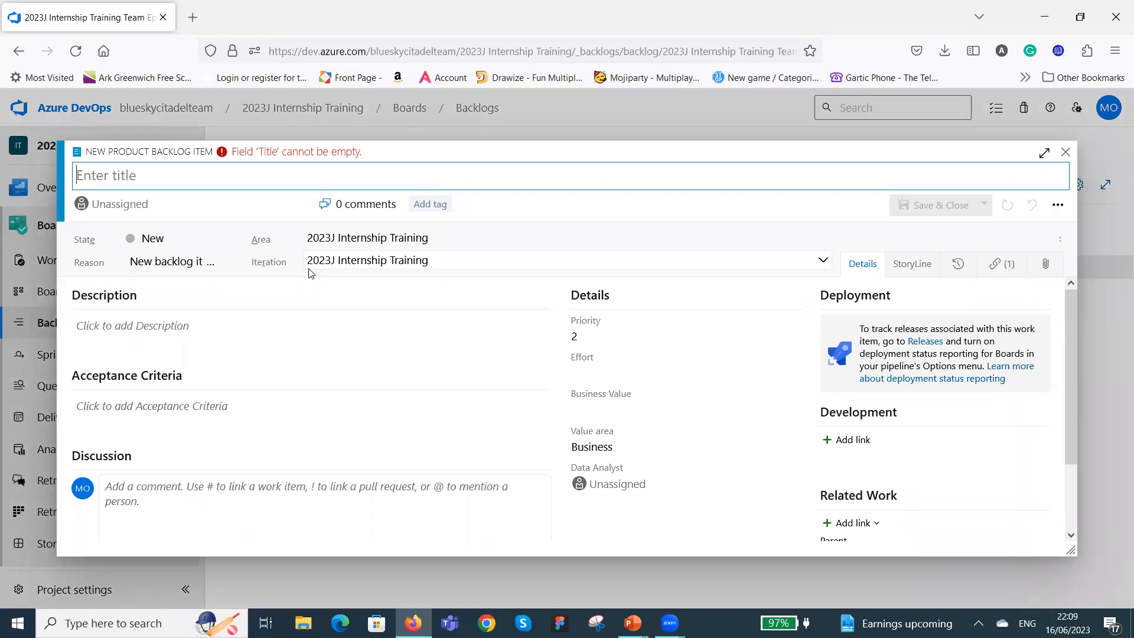
{"action": "type", "text": "Proje"}
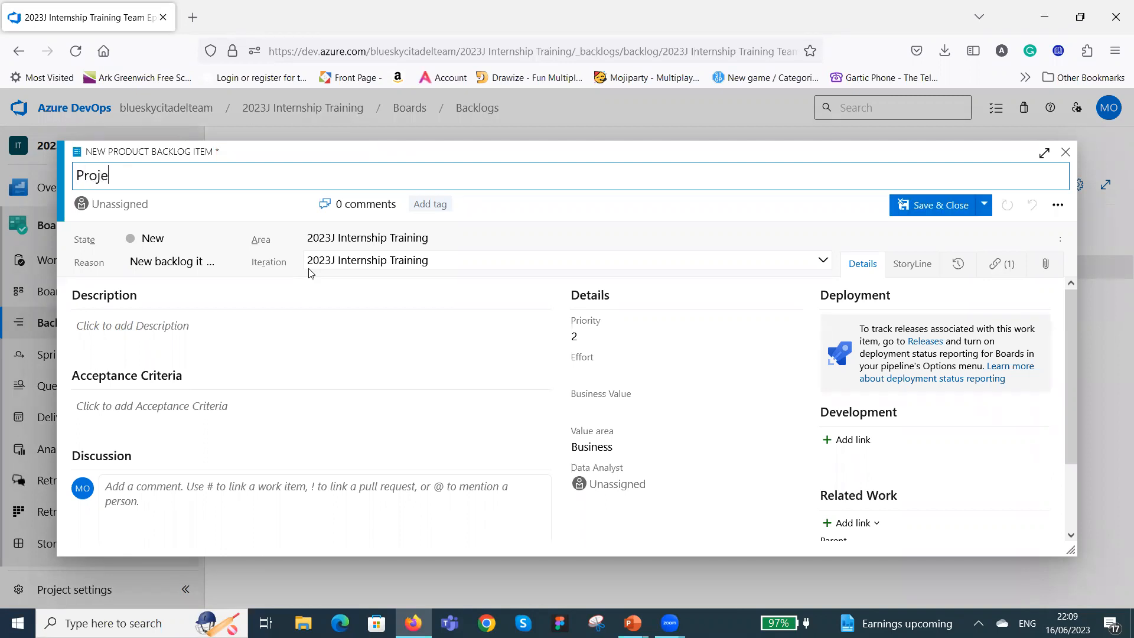
{"action": "type", "text": "ct Board Set Up"}
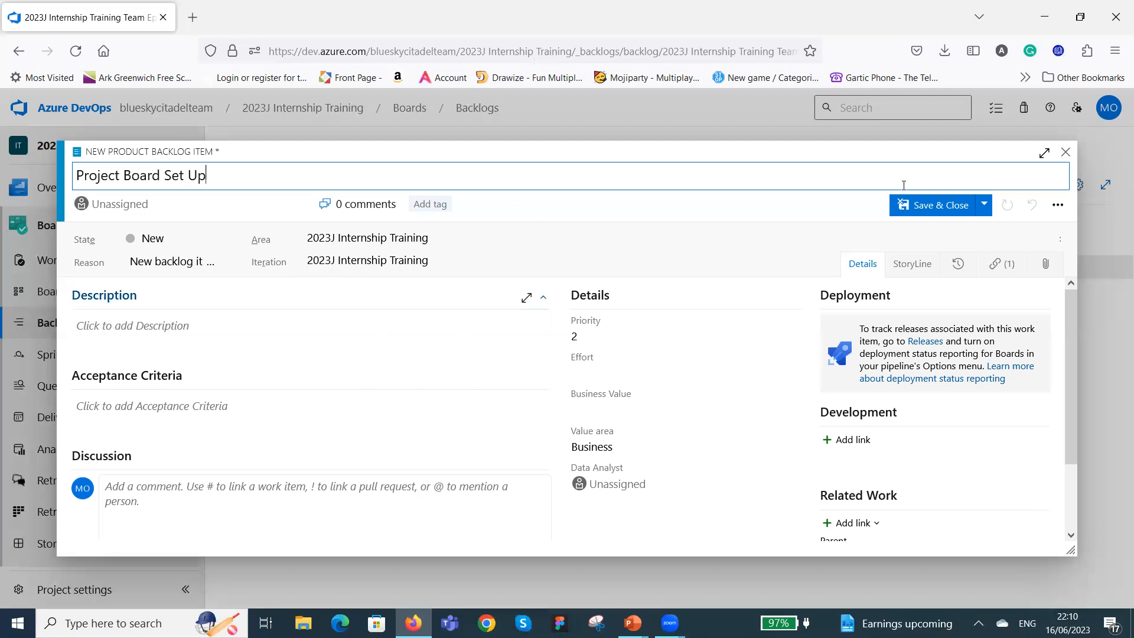
{"action": "left_click", "coordinate": [956, 207]}
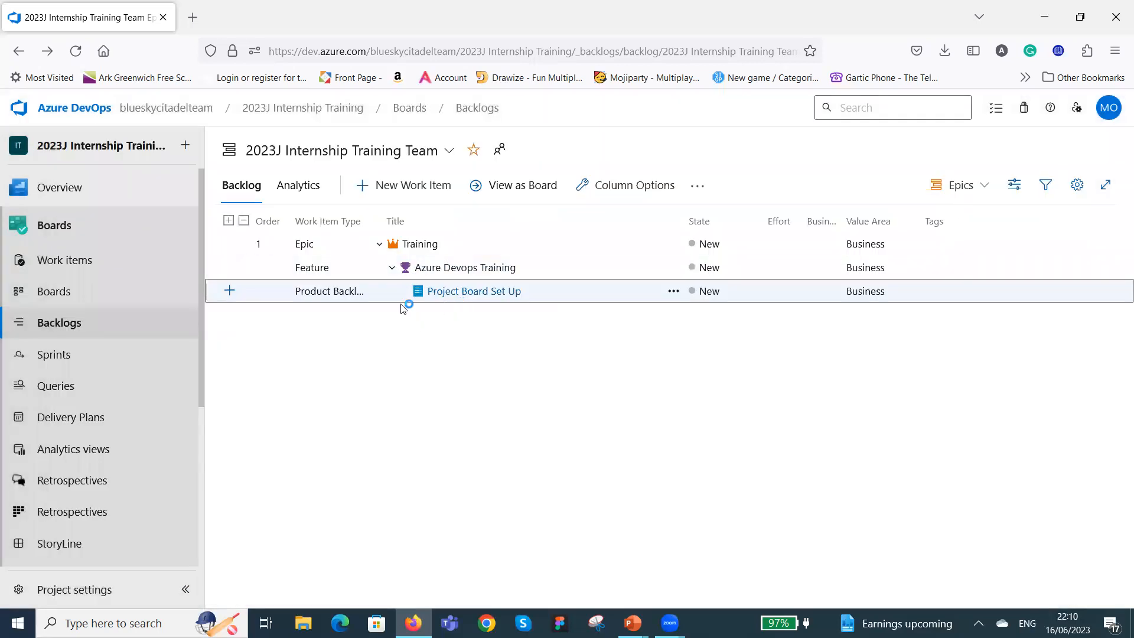
{"action": "left_click", "coordinate": [391, 268]}
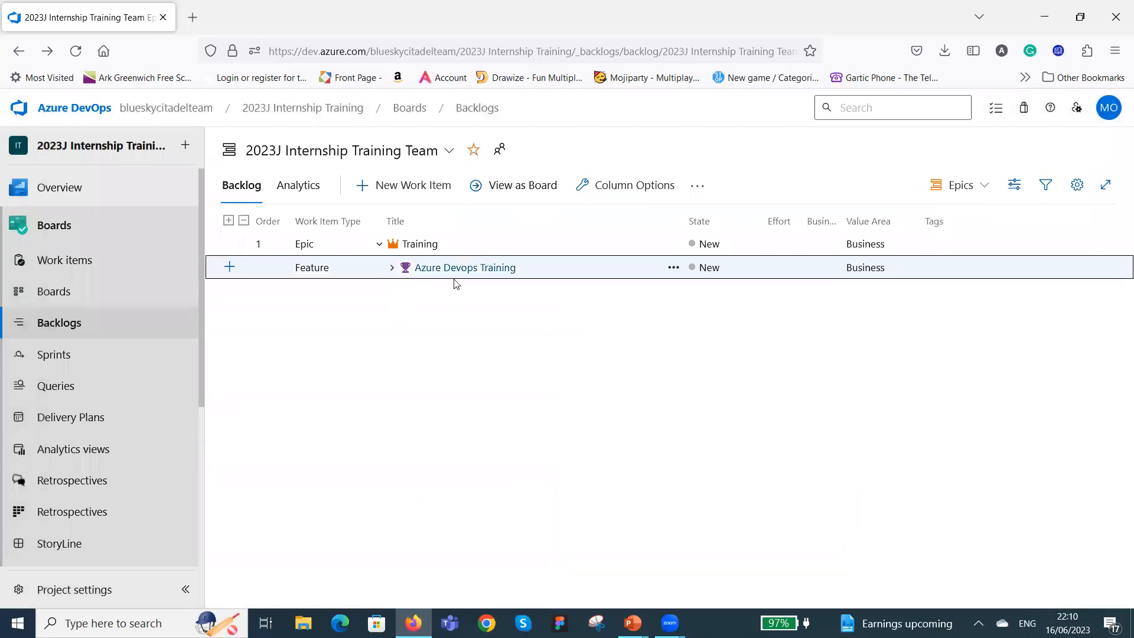
{"action": "left_click", "coordinate": [379, 244]}
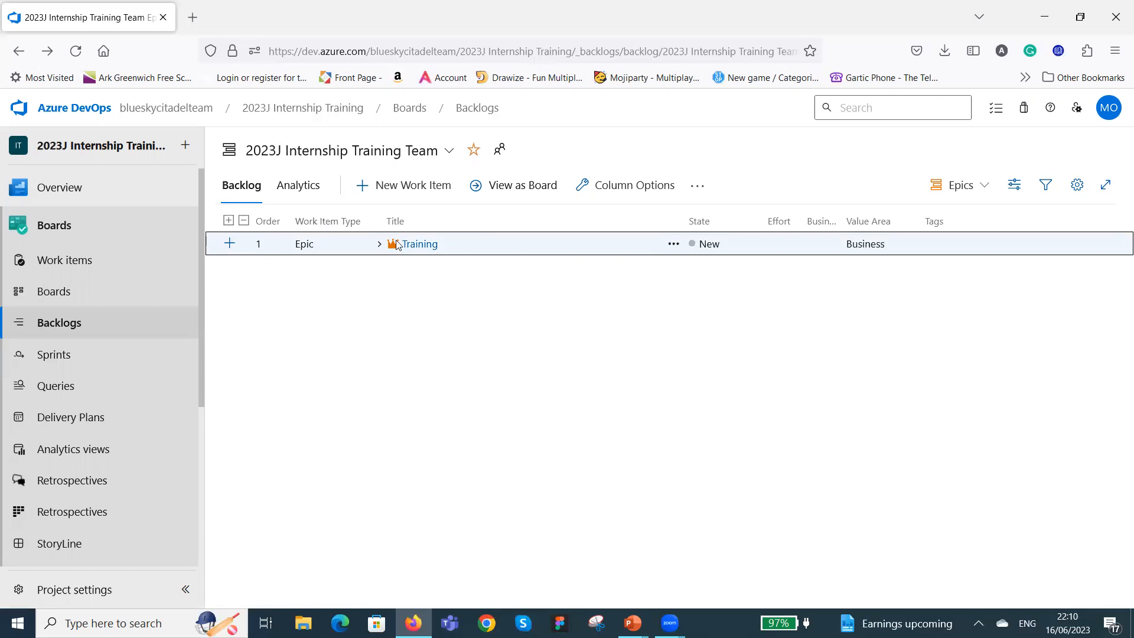
{"action": "left_click", "coordinate": [378, 247]}
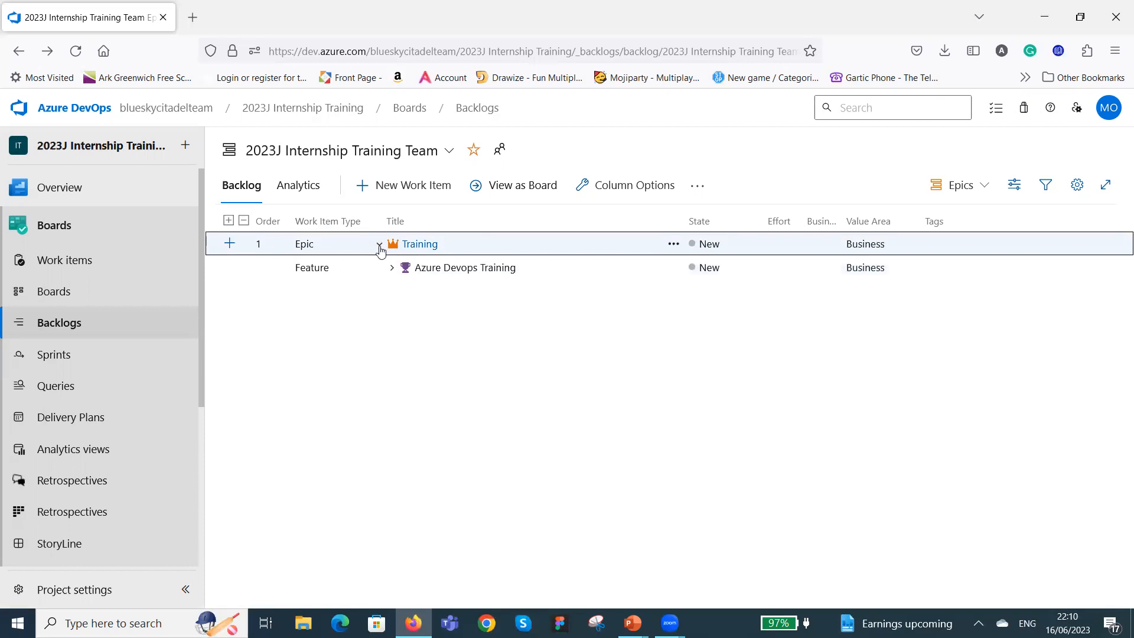
{"action": "left_click", "coordinate": [393, 269]}
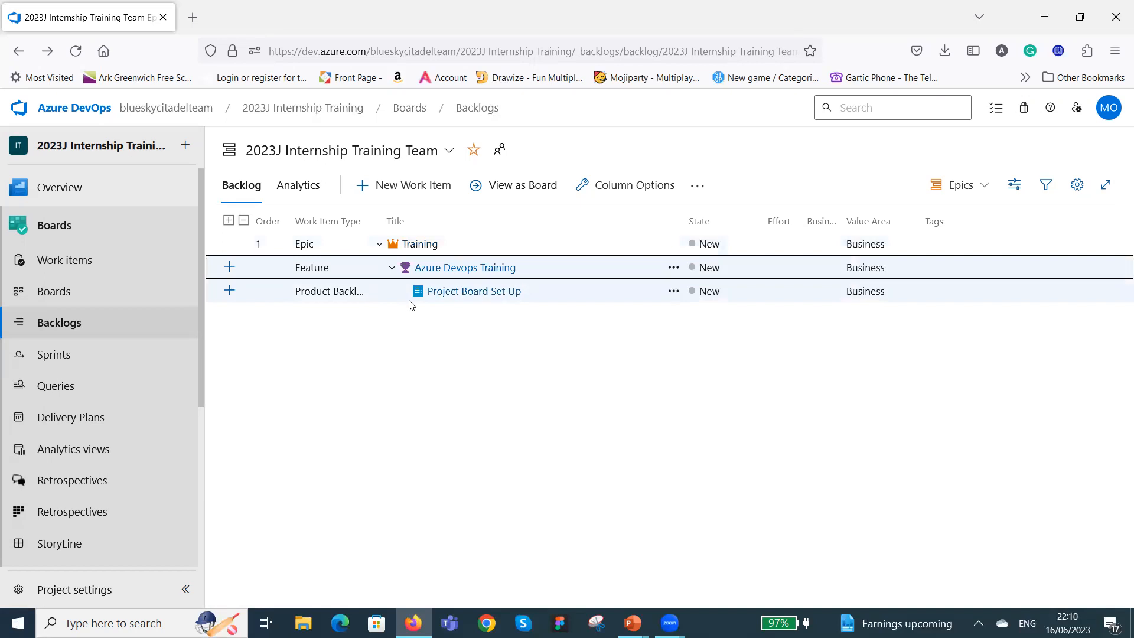
Add a bug titled "Board not properly set up" under the Azure Devops Training feature, then save and close it.
{"action": "left_click", "coordinate": [230, 268]}
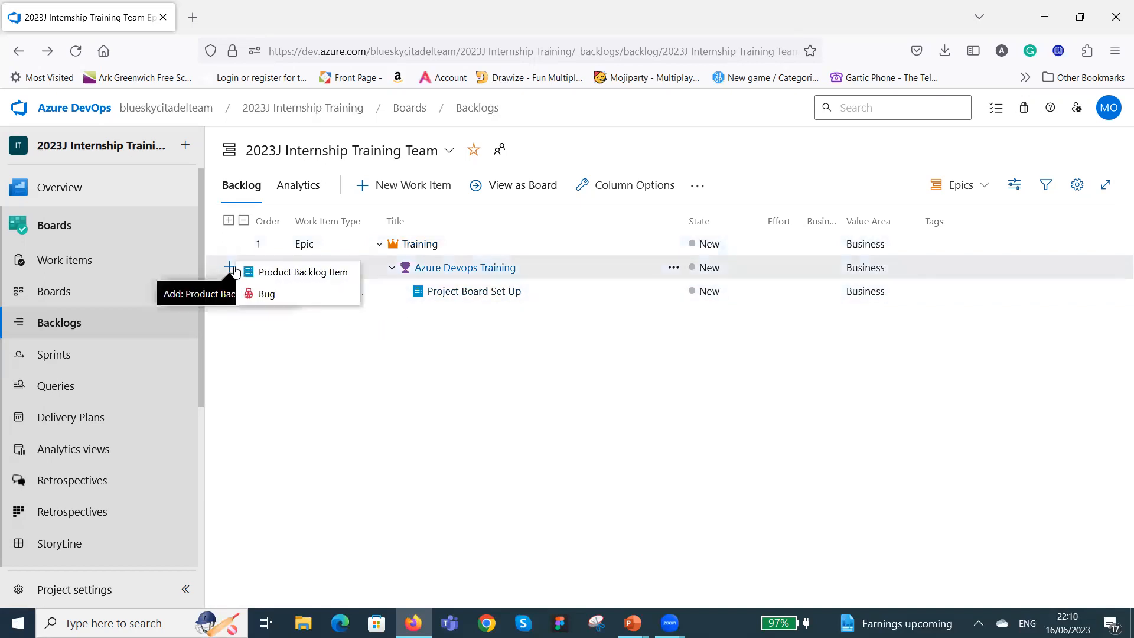
{"action": "left_click", "coordinate": [281, 300]}
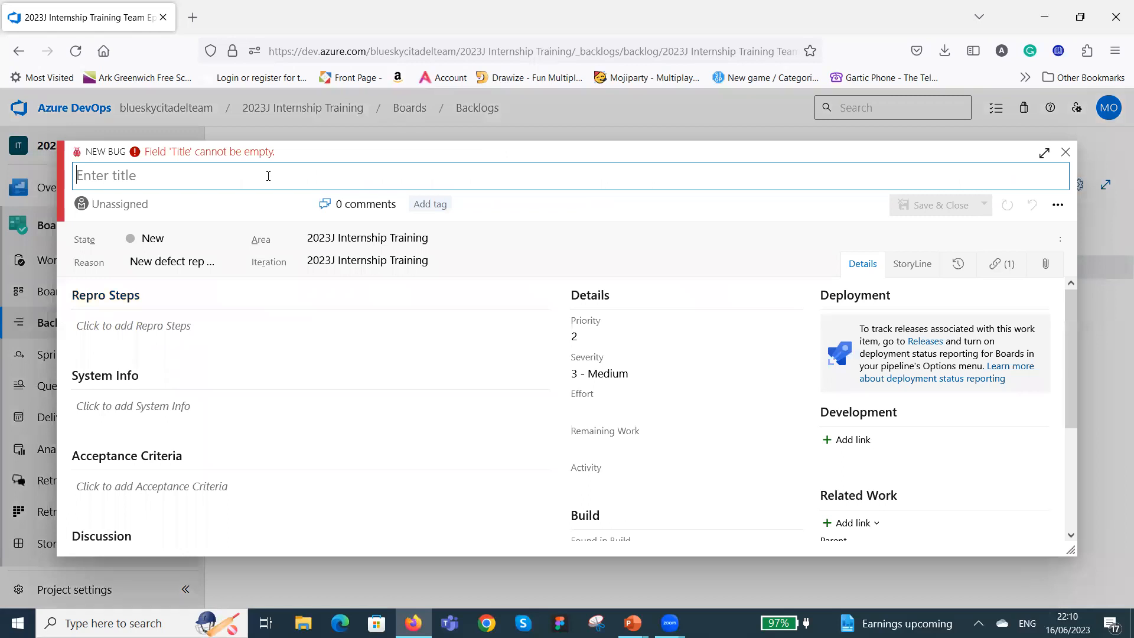
{"action": "type", "text": "Boar"}
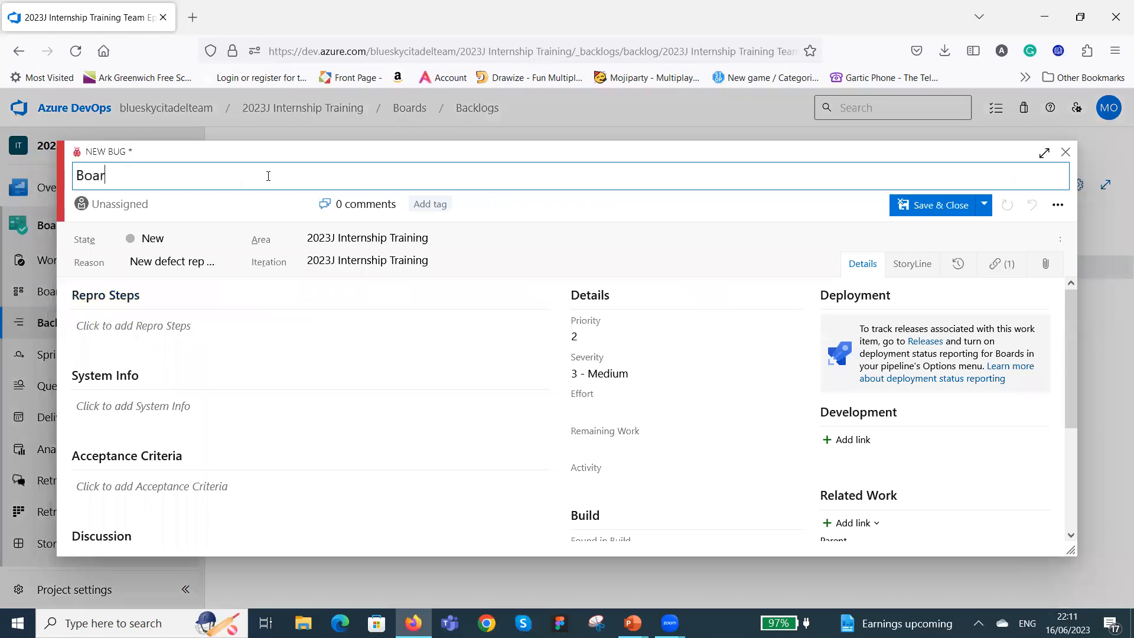
{"action": "type", "text": "d not properly"}
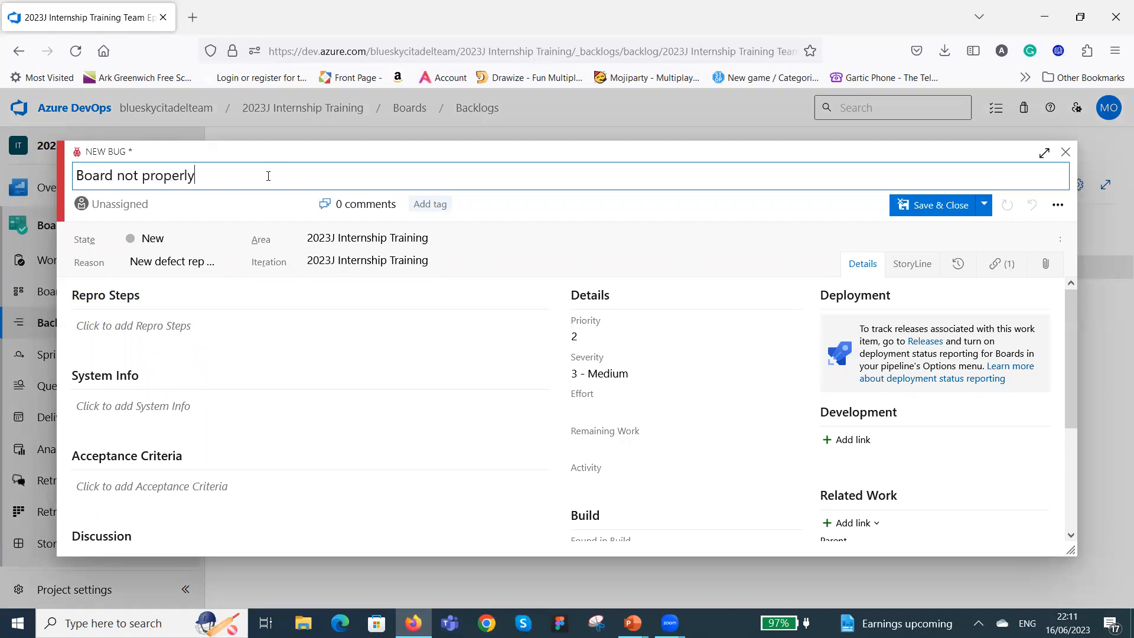
{"action": "type", "text": " set up"}
{"action": "left_click", "coordinate": [943, 209]}
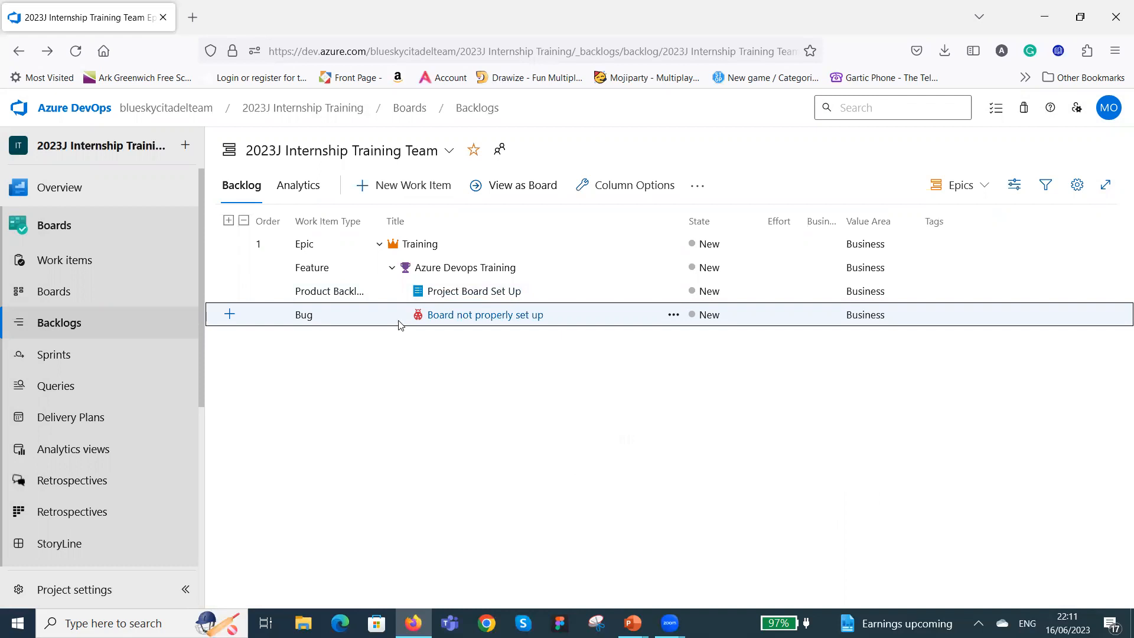
Collapse the Training epic, switch the backlog to the Features level and check the child items of Azure Devops Training.
{"action": "left_click", "coordinate": [391, 268]}
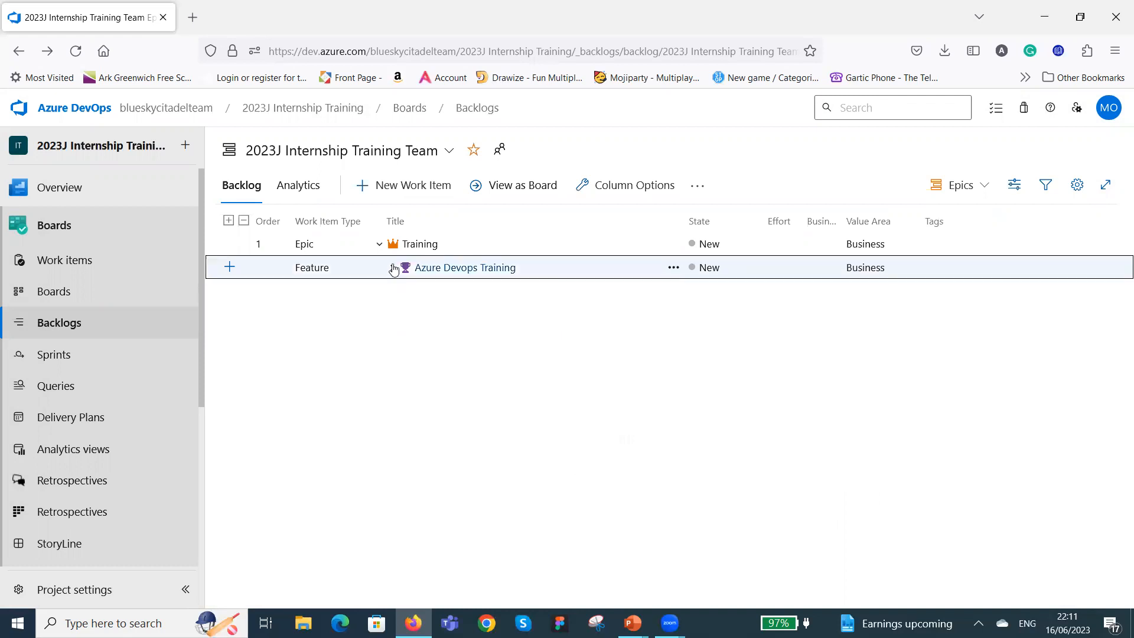
{"action": "left_click", "coordinate": [379, 247]}
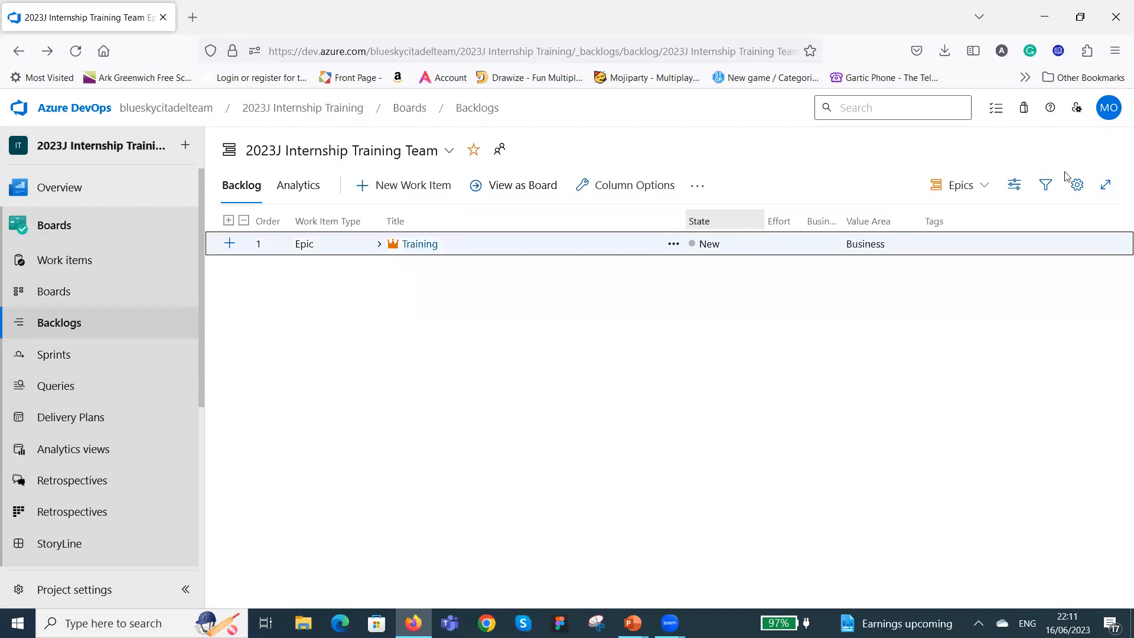
{"action": "left_click", "coordinate": [984, 186]}
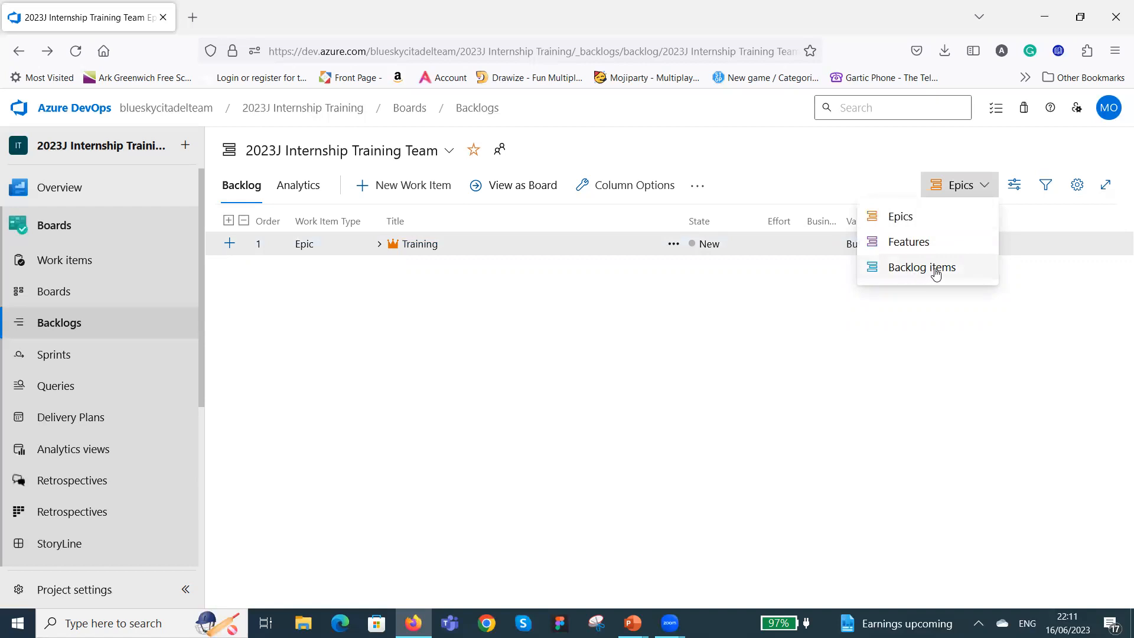
{"action": "left_click", "coordinate": [926, 248]}
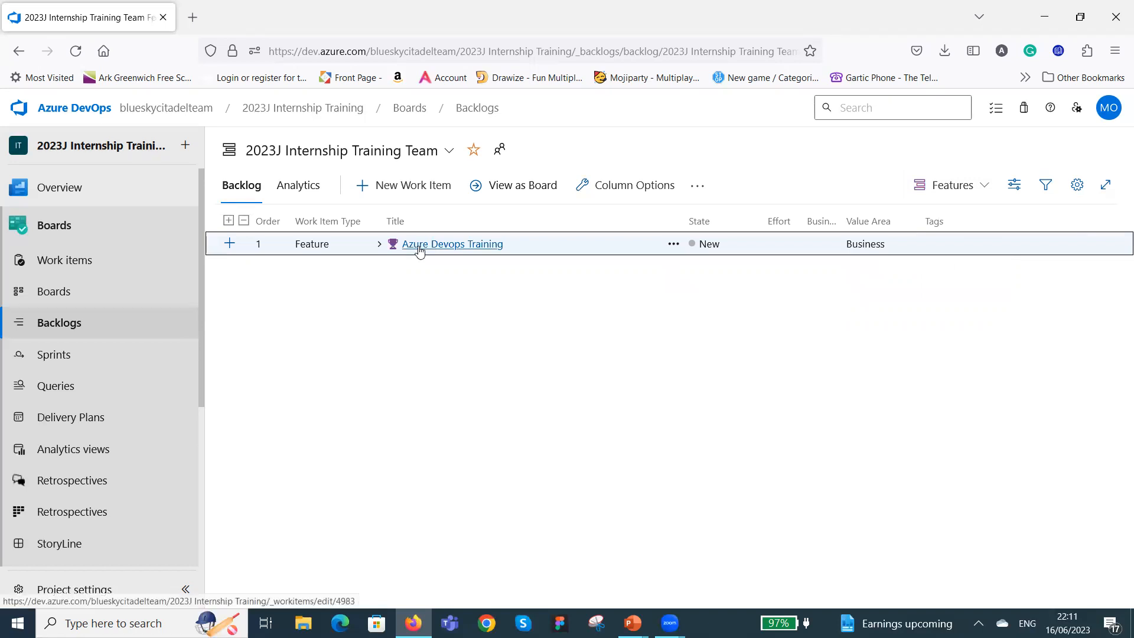
{"action": "left_click", "coordinate": [379, 244]}
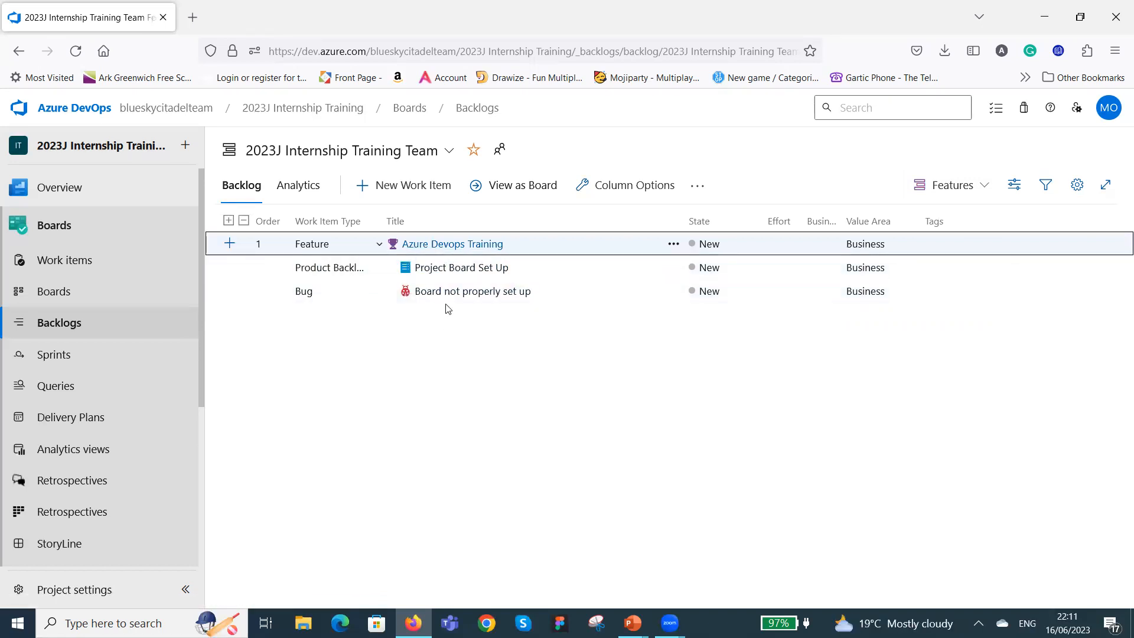
{"action": "left_click", "coordinate": [379, 243]}
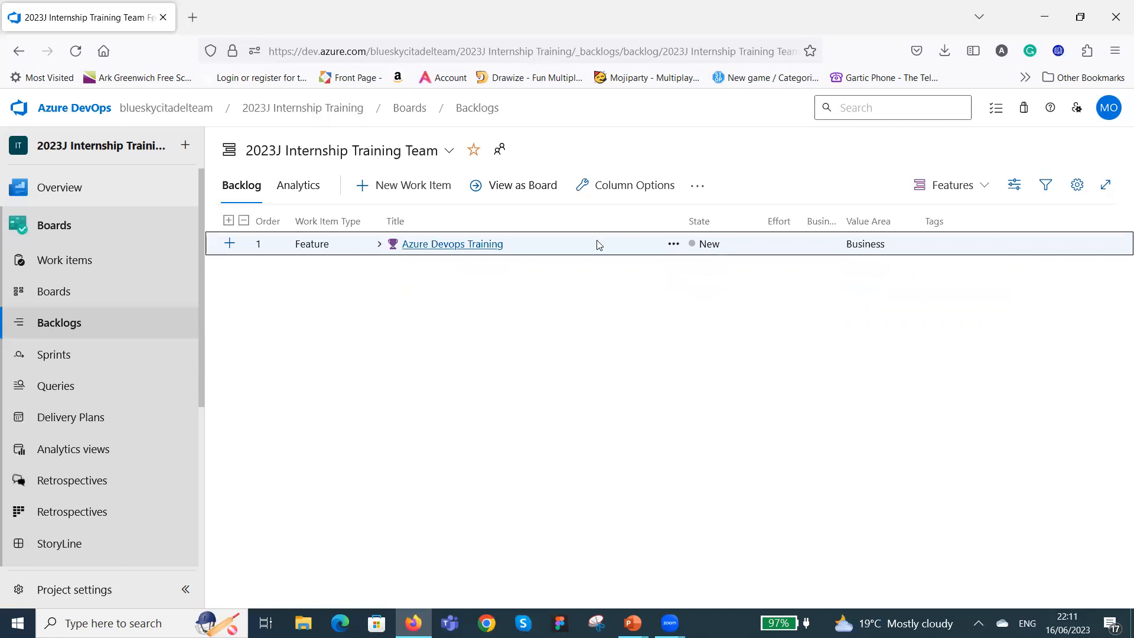
Switch the backlog to the Backlog items level and view it as a board.
{"action": "left_click", "coordinate": [982, 186]}
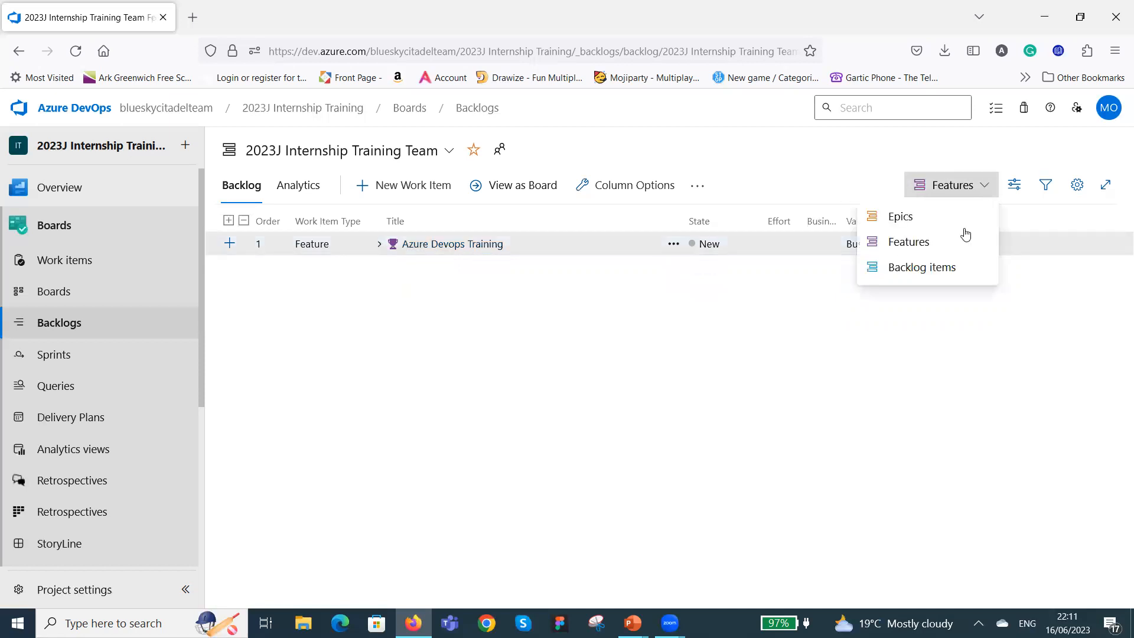
{"action": "left_click", "coordinate": [942, 269]}
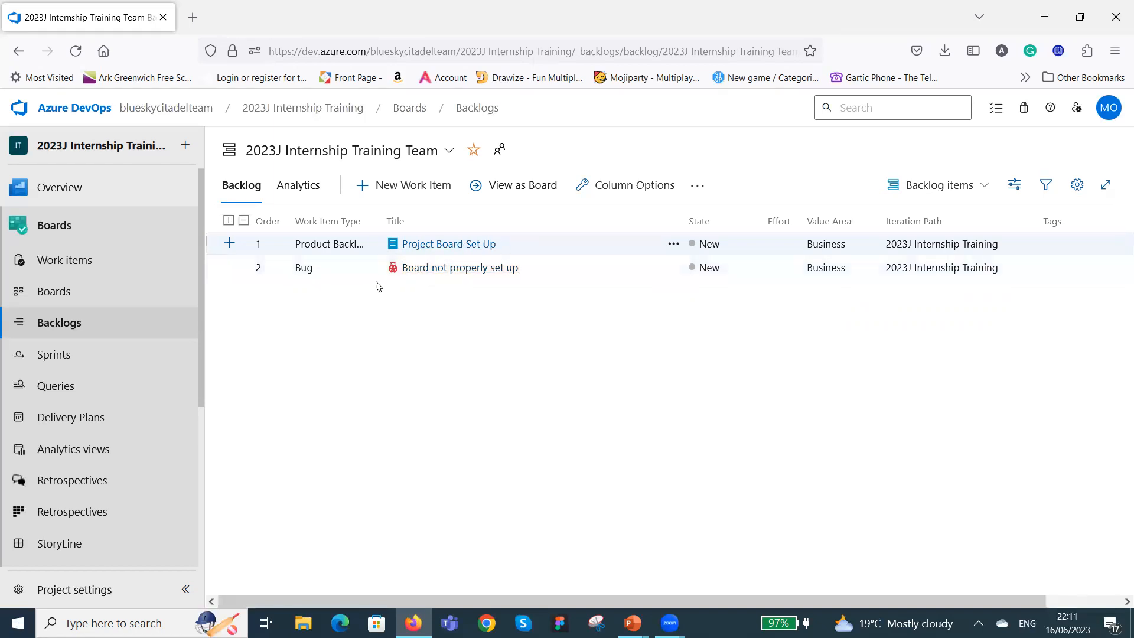
{"action": "left_click", "coordinate": [514, 188]}
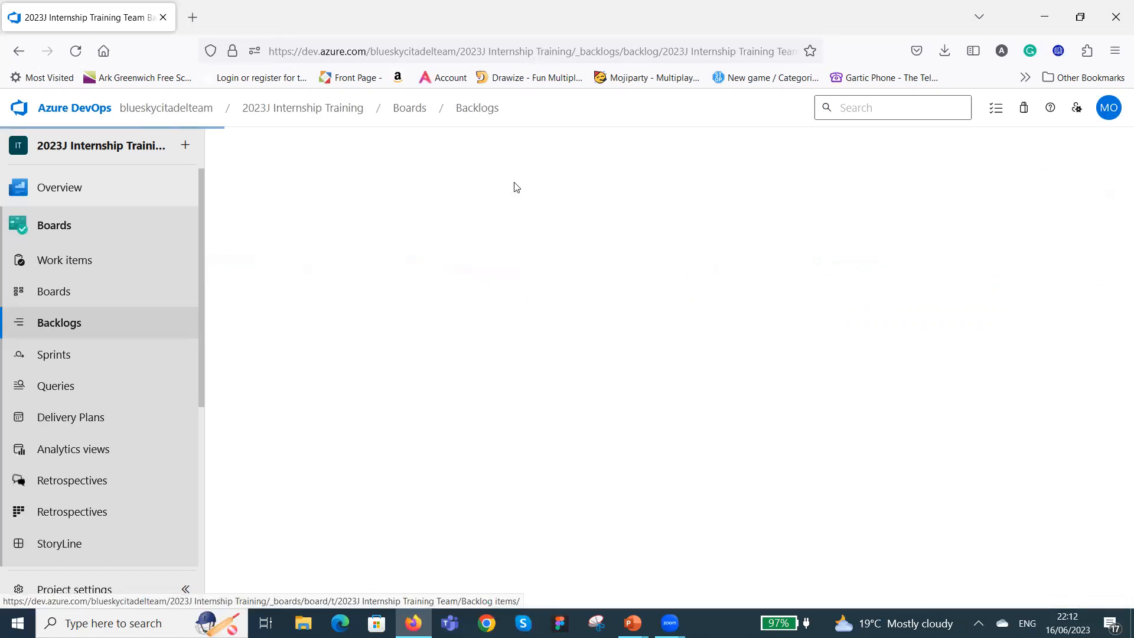
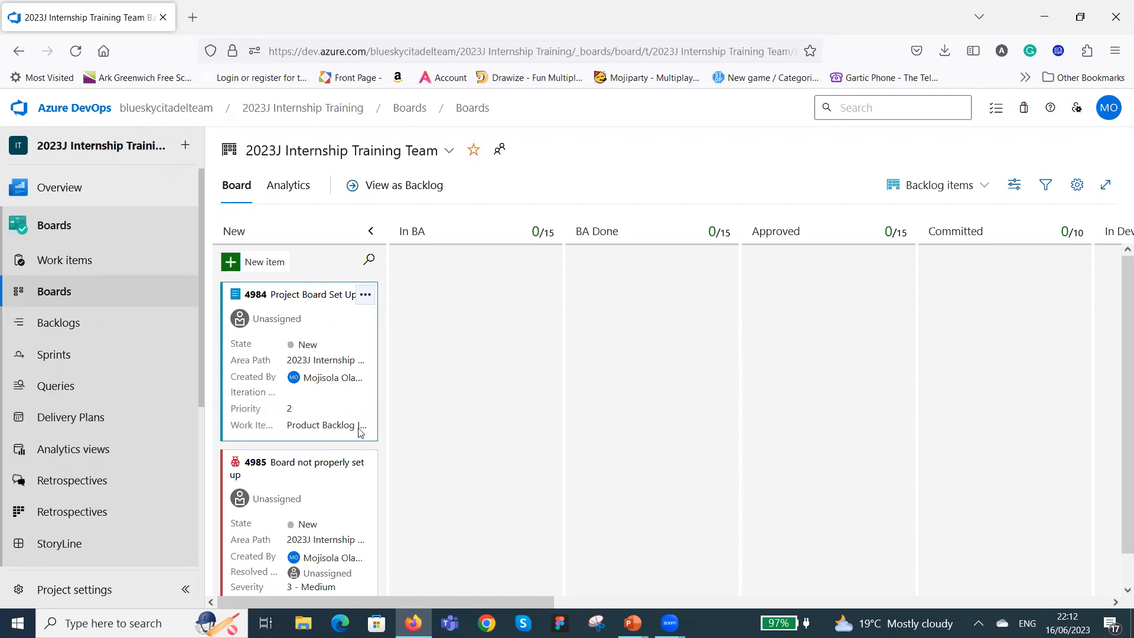
Move the "Project Board Set Up" card from New through In BA and Approved to In Dev.
{"action": "scroll", "coordinate": [413, 396], "scroll_direction": "down", "scroll_amount": 1}
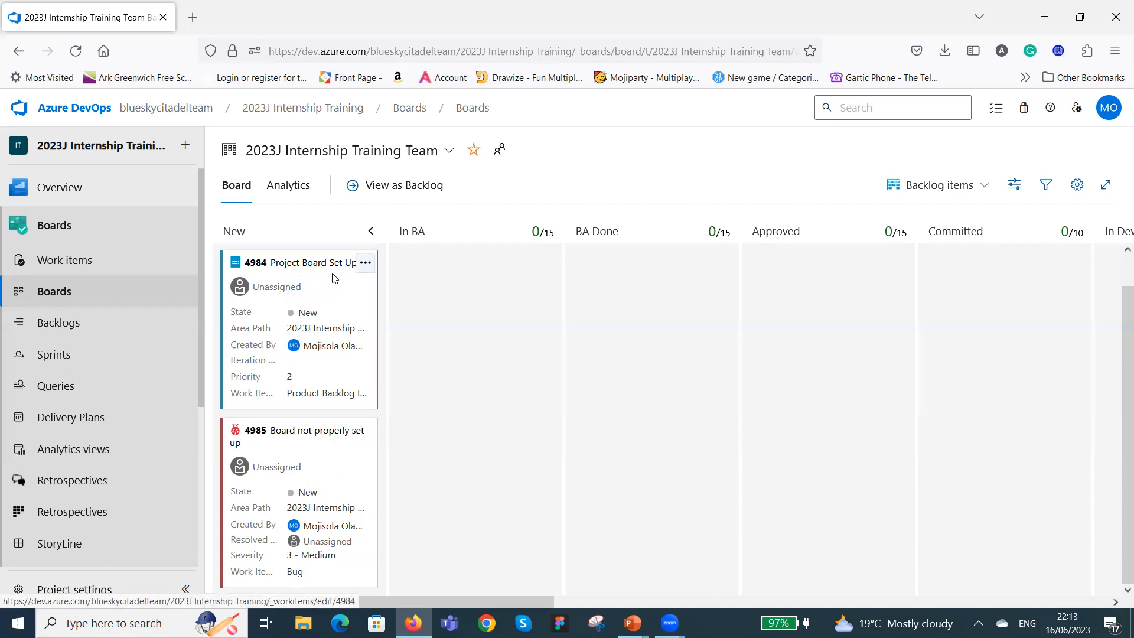
{"action": "left_click_drag", "start_coordinate": [338, 280], "coordinate": [507, 277]}
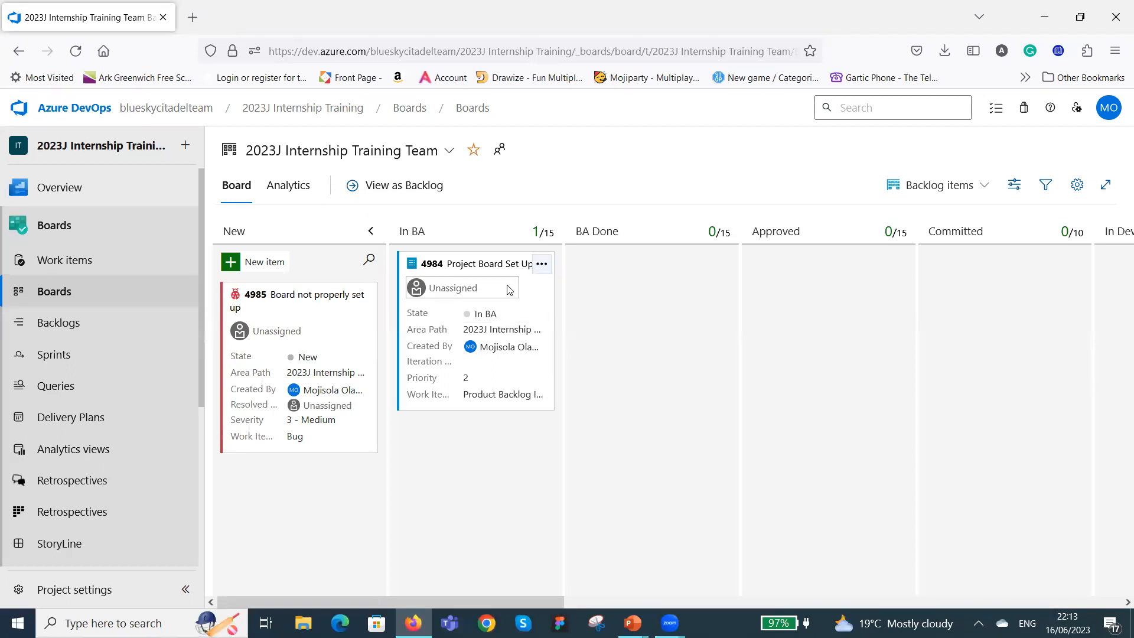
{"action": "left_click_drag", "start_coordinate": [511, 277], "coordinate": [862, 278]}
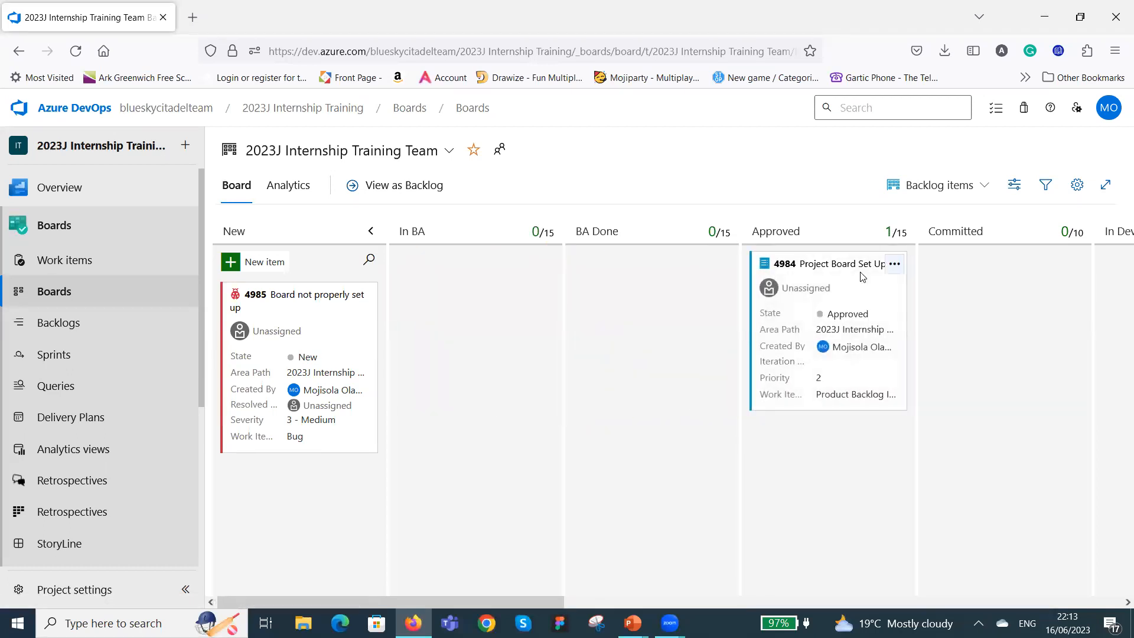
{"action": "left_click_drag", "start_coordinate": [558, 607], "coordinate": [791, 593]}
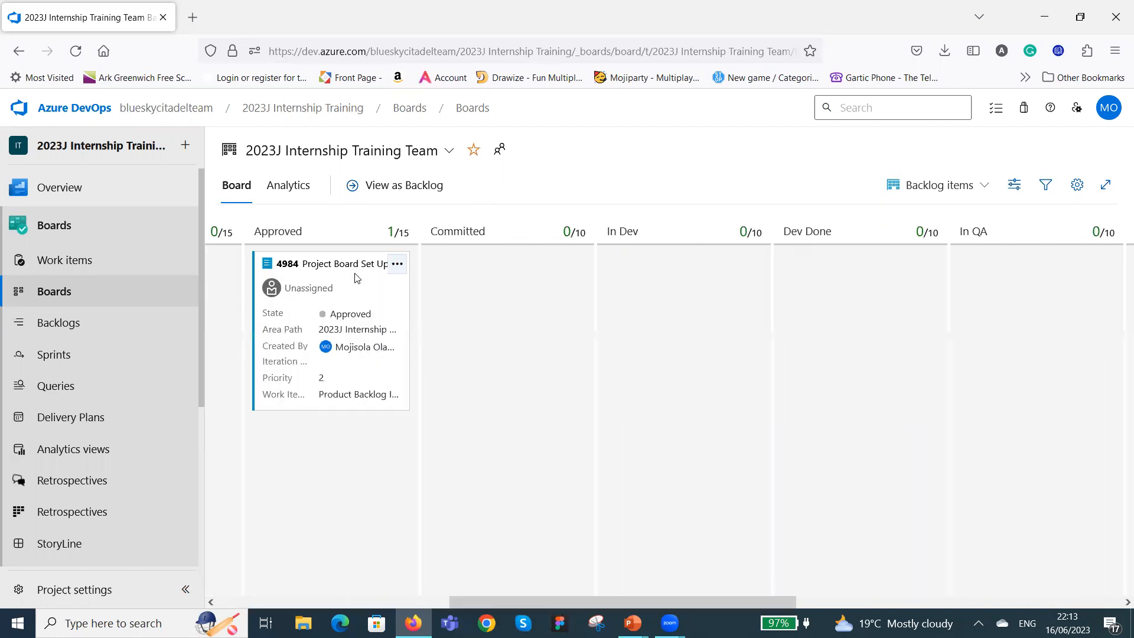
{"action": "left_click_drag", "start_coordinate": [357, 277], "coordinate": [705, 277]}
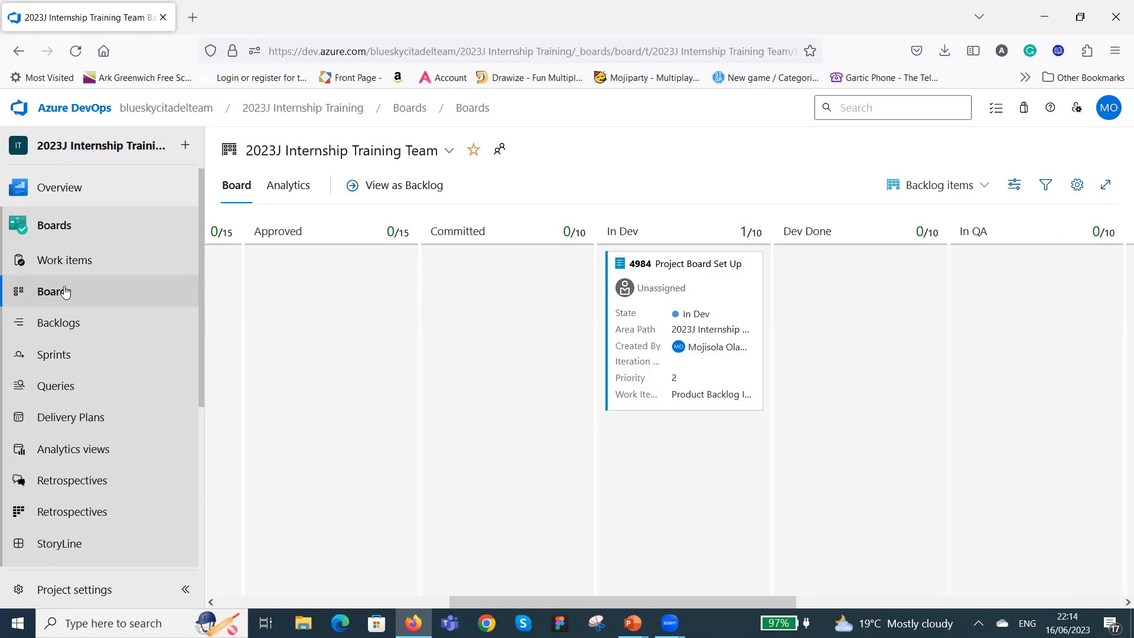
Check the team's Sprint 1 taskboard under Sprints and return to the Backlog items board.
{"action": "left_click", "coordinate": [57, 357]}
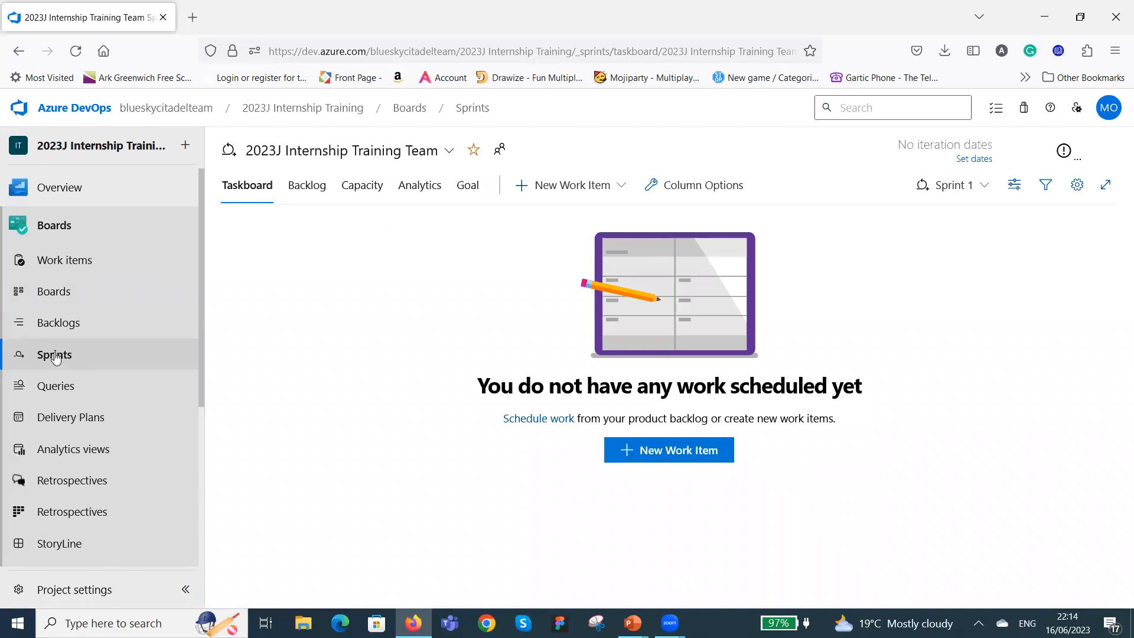
{"action": "left_click", "coordinate": [76, 293]}
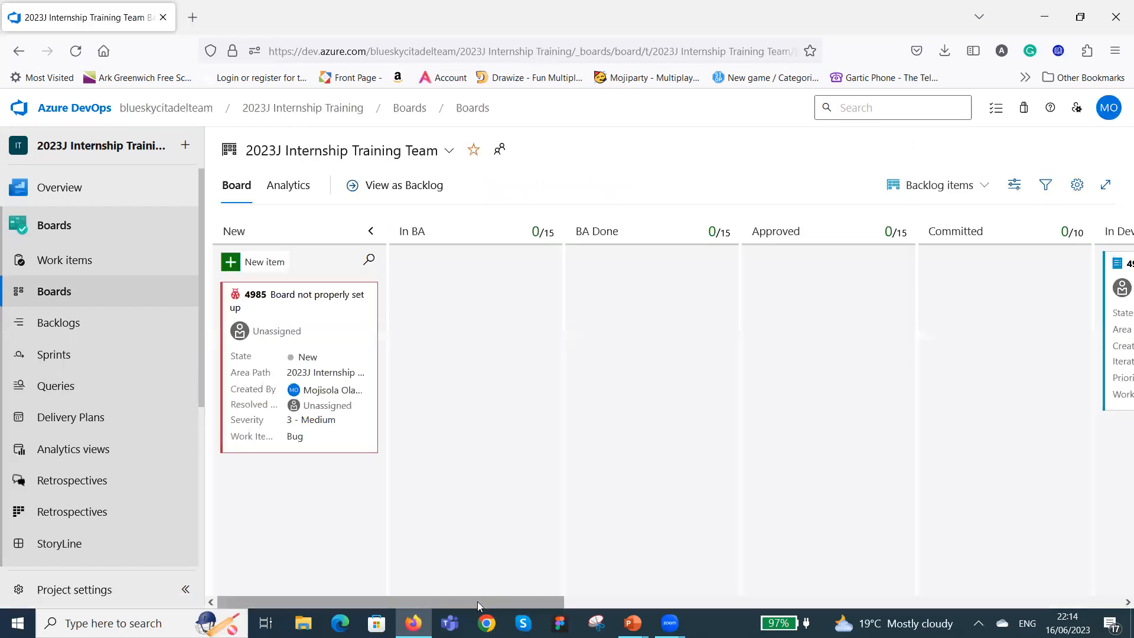
Advance the "Project Board Set Up" card from In Dev to In QA and on to In UAT.
{"action": "left_click_drag", "start_coordinate": [483, 601], "coordinate": [744, 600]}
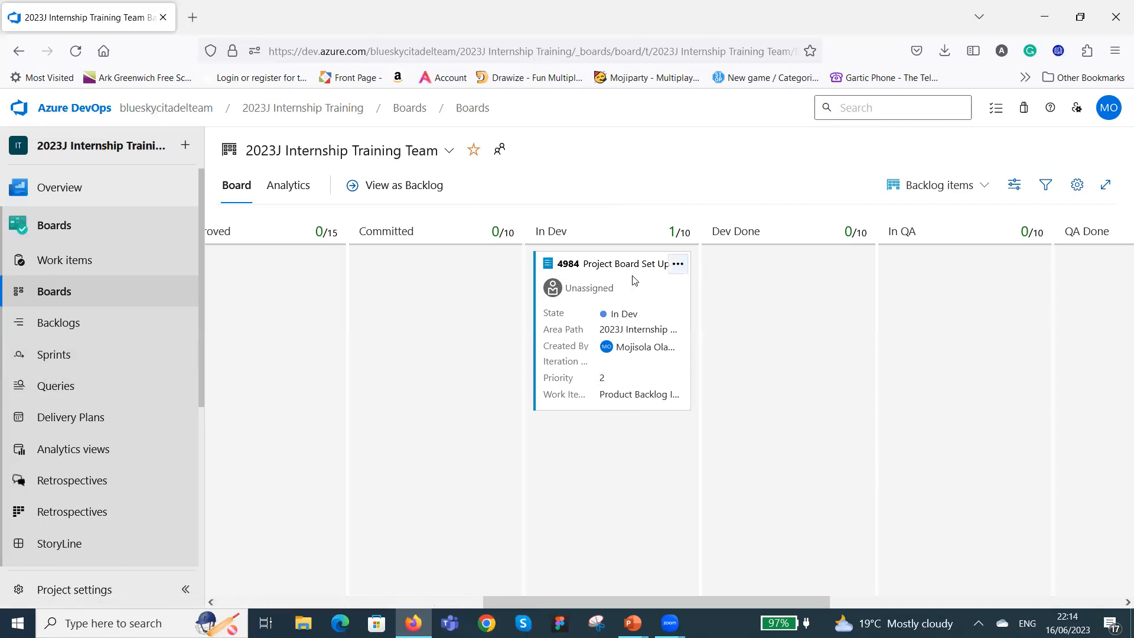
{"action": "left_click_drag", "start_coordinate": [683, 279], "coordinate": [945, 273]}
{"action": "mouse_move", "coordinate": [670, 621]}
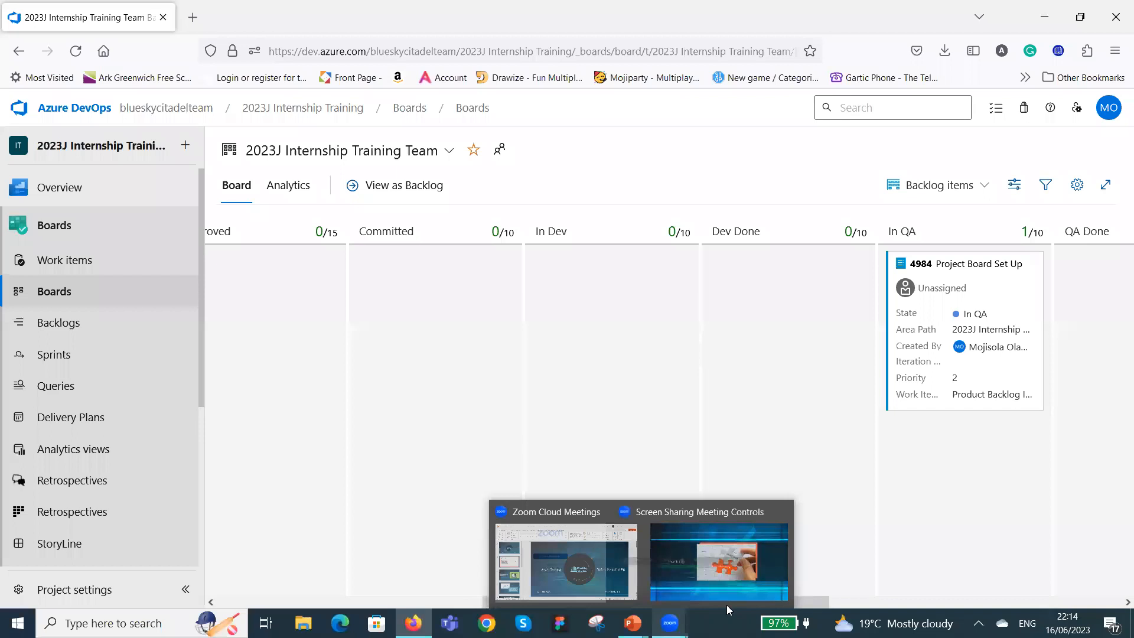
{"action": "left_click_drag", "start_coordinate": [502, 600], "coordinate": [817, 601]}
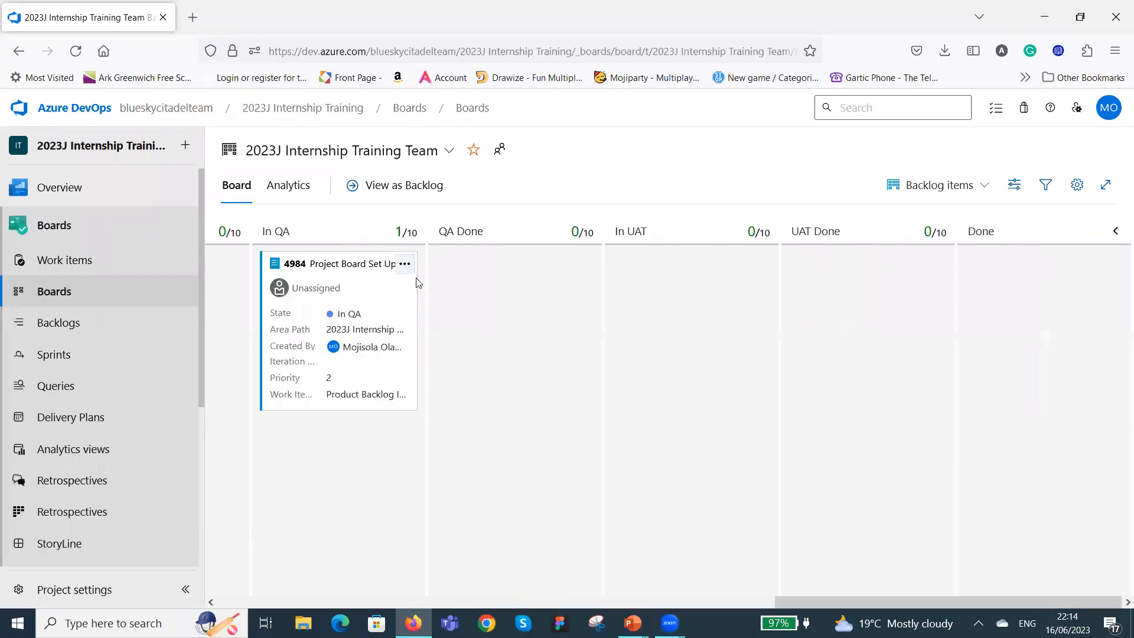
{"action": "left_click_drag", "start_coordinate": [381, 277], "coordinate": [721, 277]}
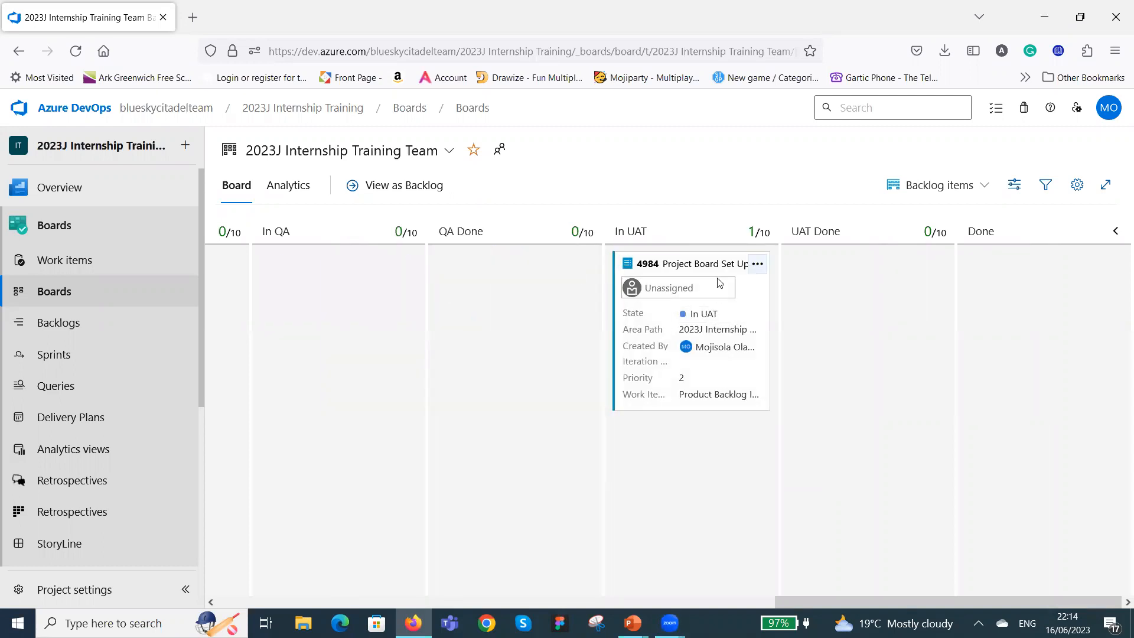
Move the "Project Board Set Up" card back from In UAT to In QA and further back to Approved.
{"action": "left_click_drag", "start_coordinate": [729, 281], "coordinate": [408, 284]}
{"action": "left_click_drag", "start_coordinate": [831, 601], "coordinate": [487, 601]}
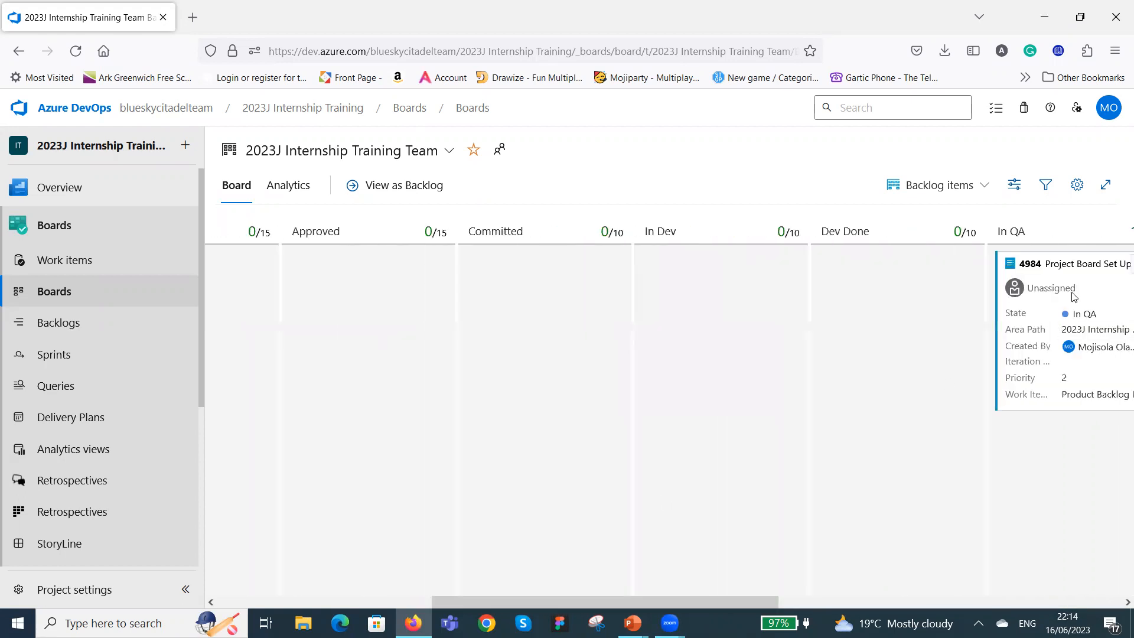
{"action": "left_click_drag", "start_coordinate": [1040, 278], "coordinate": [399, 275]}
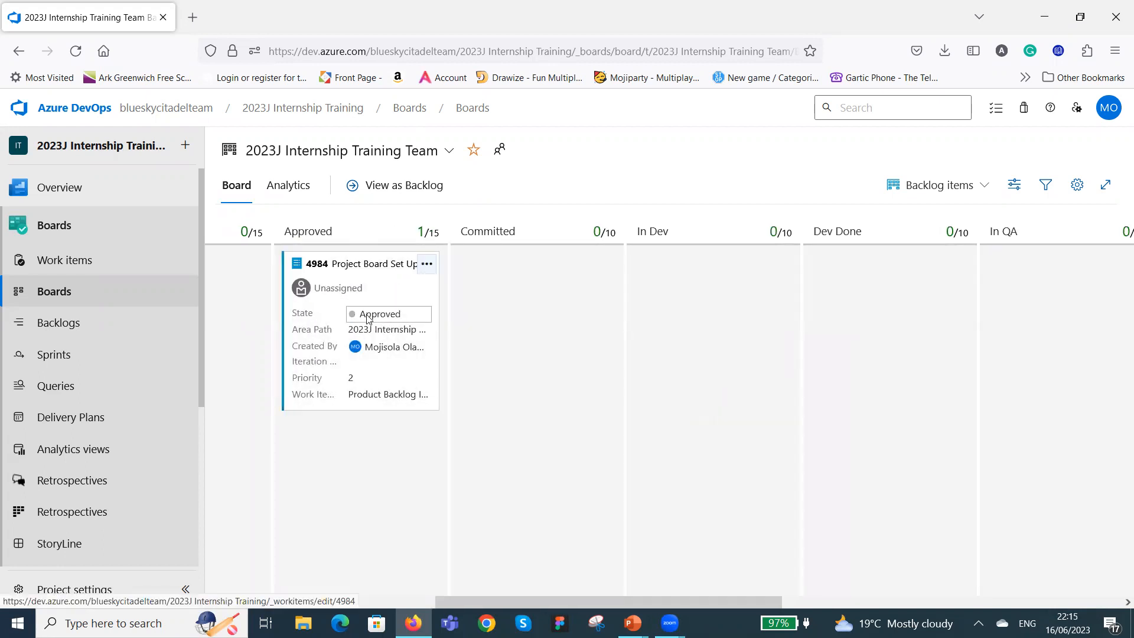
Move the "Project Board Set Up" card from Approved through Committed, Dev Done, In QA and UAT Done to Done.
{"action": "left_click_drag", "start_coordinate": [401, 274], "coordinate": [585, 275]}
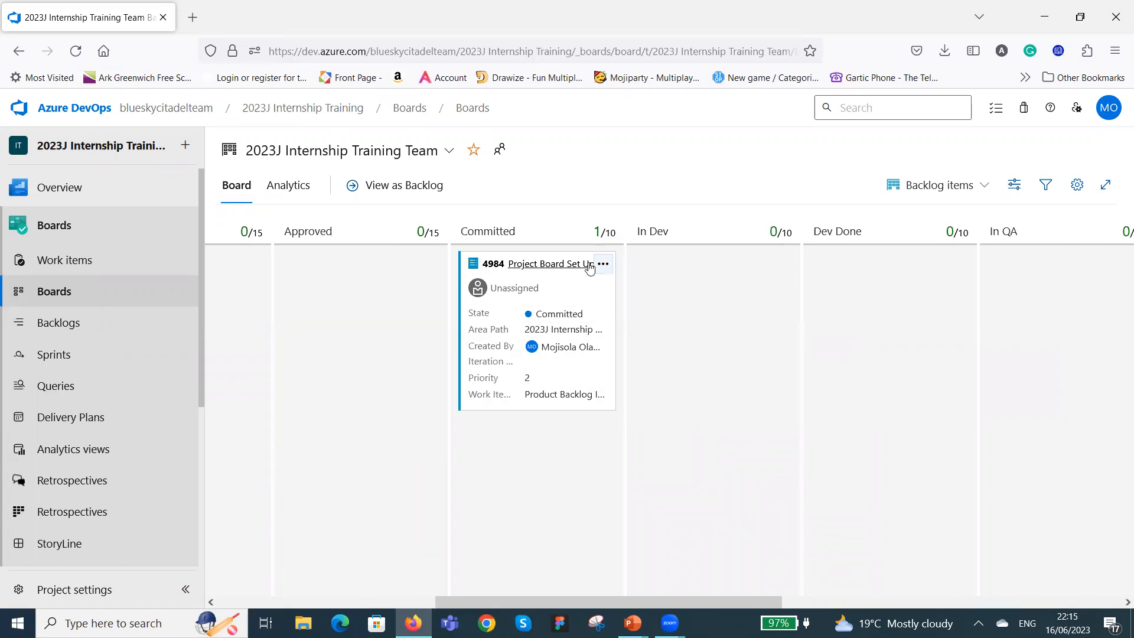
{"action": "left_click_drag", "start_coordinate": [600, 279], "coordinate": [916, 274]}
{"action": "left_click_drag", "start_coordinate": [728, 599], "coordinate": [981, 598]}
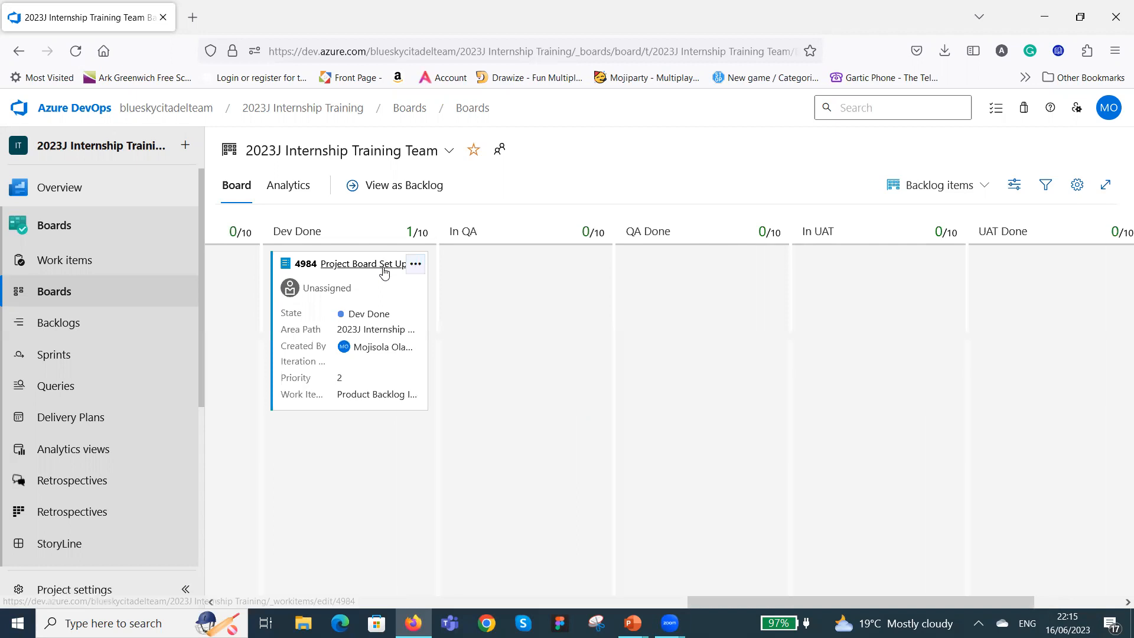
{"action": "left_click_drag", "start_coordinate": [379, 278], "coordinate": [560, 281]}
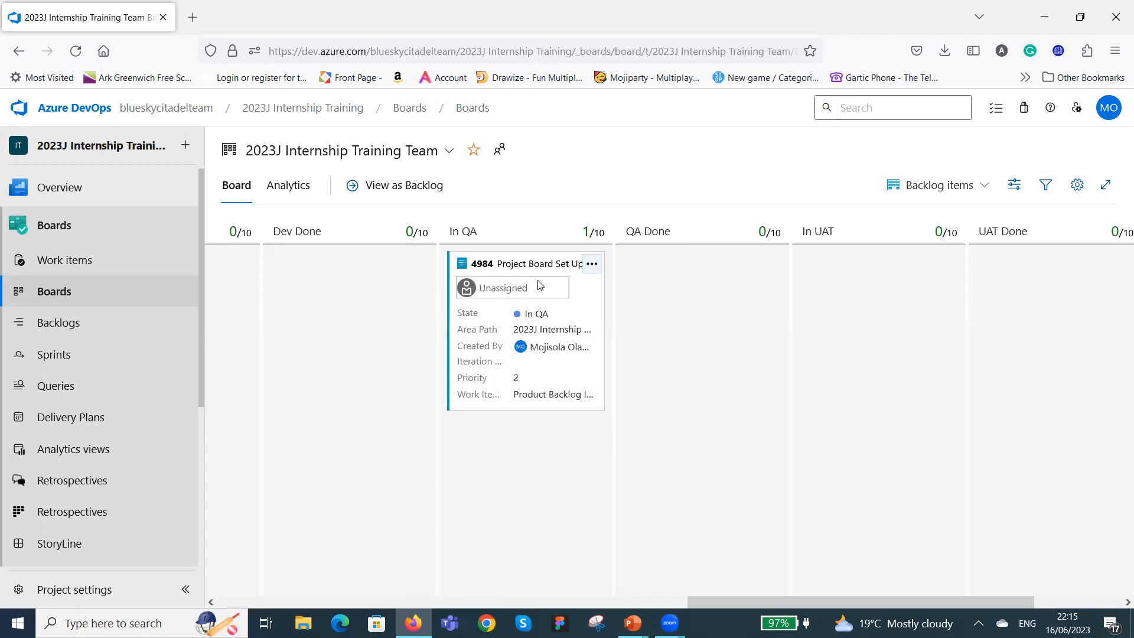
{"action": "left_click_drag", "start_coordinate": [544, 278], "coordinate": [1004, 407]}
{"action": "left_click_drag", "start_coordinate": [849, 602], "coordinate": [936, 603]}
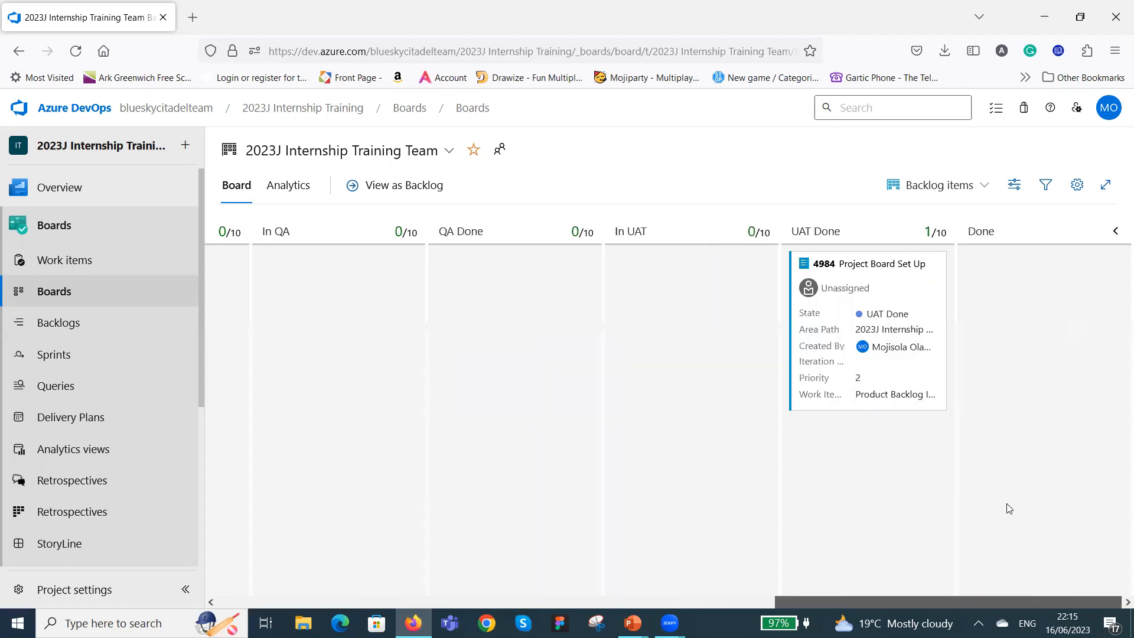
{"action": "left_click_drag", "start_coordinate": [900, 278], "coordinate": [1057, 282]}
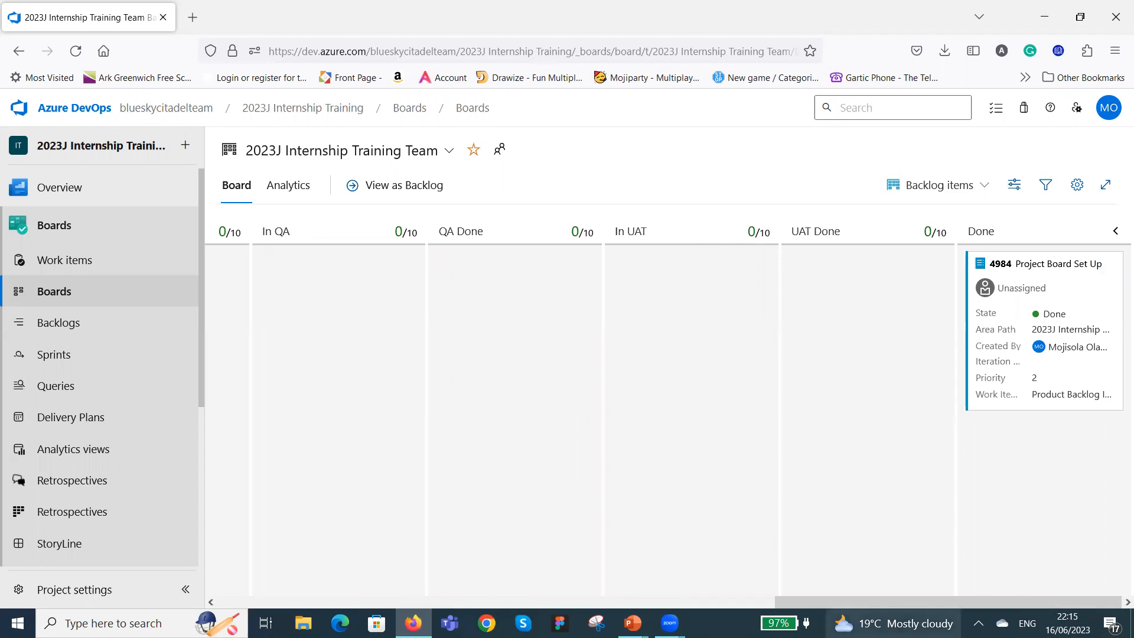
Move the "Board not properly set up" bug card from New to Committed and on to In Dev.
{"action": "left_click_drag", "start_coordinate": [908, 600], "coordinate": [304, 534]}
{"action": "left_click_drag", "start_coordinate": [305, 308], "coordinate": [1019, 284]}
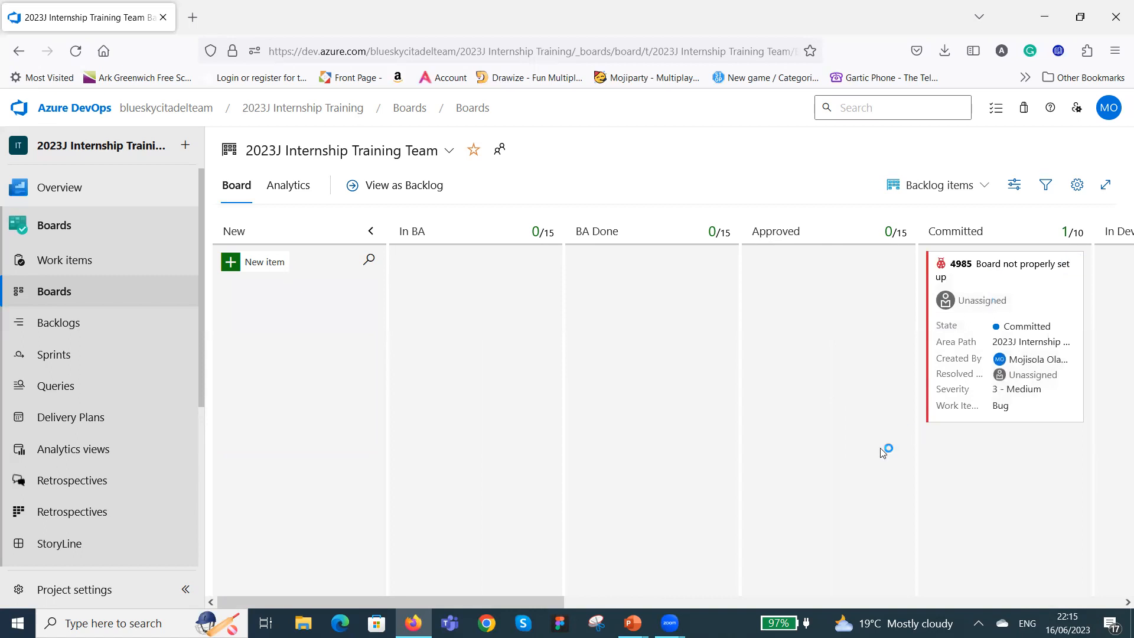
{"action": "left_click_drag", "start_coordinate": [549, 602], "coordinate": [806, 602]}
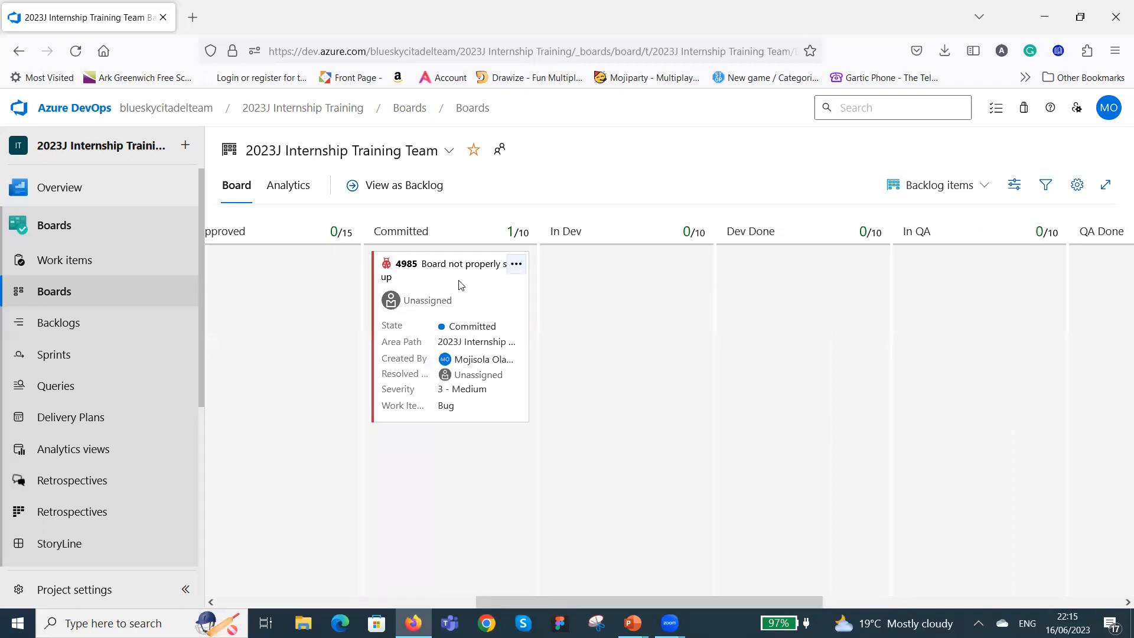
{"action": "left_click_drag", "start_coordinate": [598, 287], "coordinate": [648, 512]}
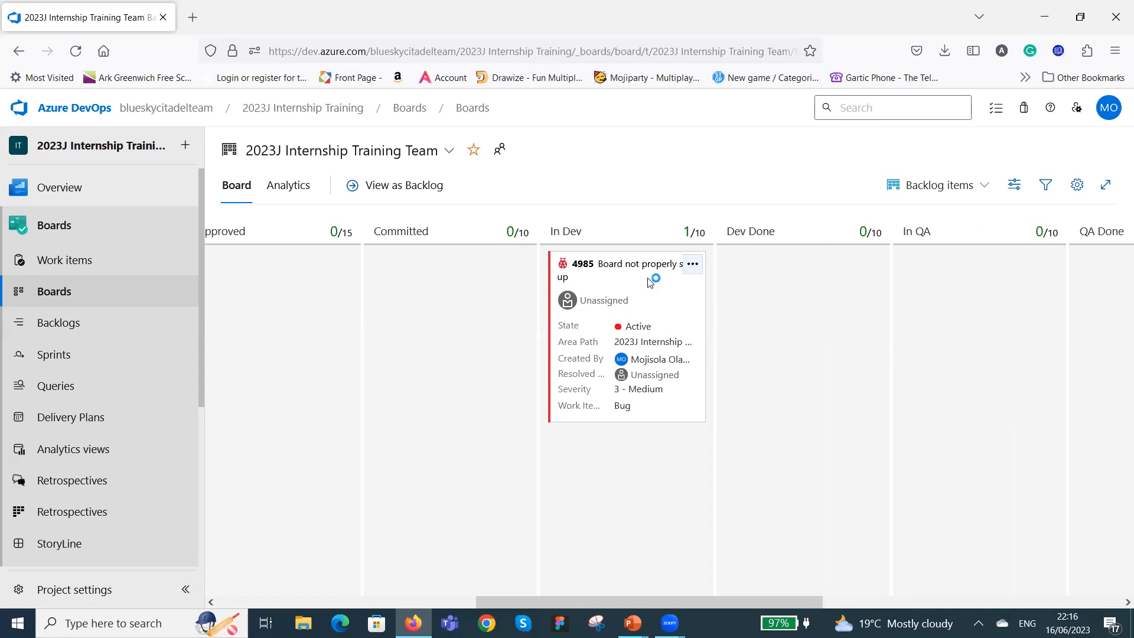
Move the "Board not properly set up" bug card from In Dev to In QA and on to QA Done.
{"action": "left_click_drag", "start_coordinate": [659, 291], "coordinate": [980, 263]}
{"action": "left_click_drag", "start_coordinate": [748, 598], "coordinate": [971, 589]}
{"action": "scroll", "coordinate": [502, 286], "scroll_direction": "right", "scroll_amount": 1}
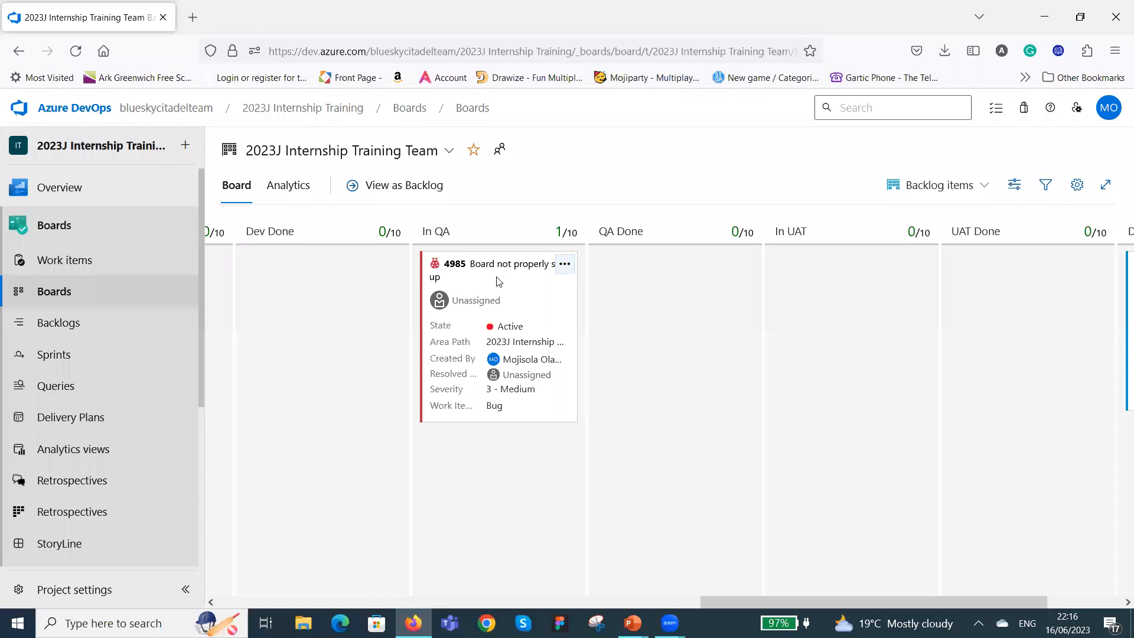
{"action": "left_click_drag", "start_coordinate": [498, 281], "coordinate": [675, 282]}
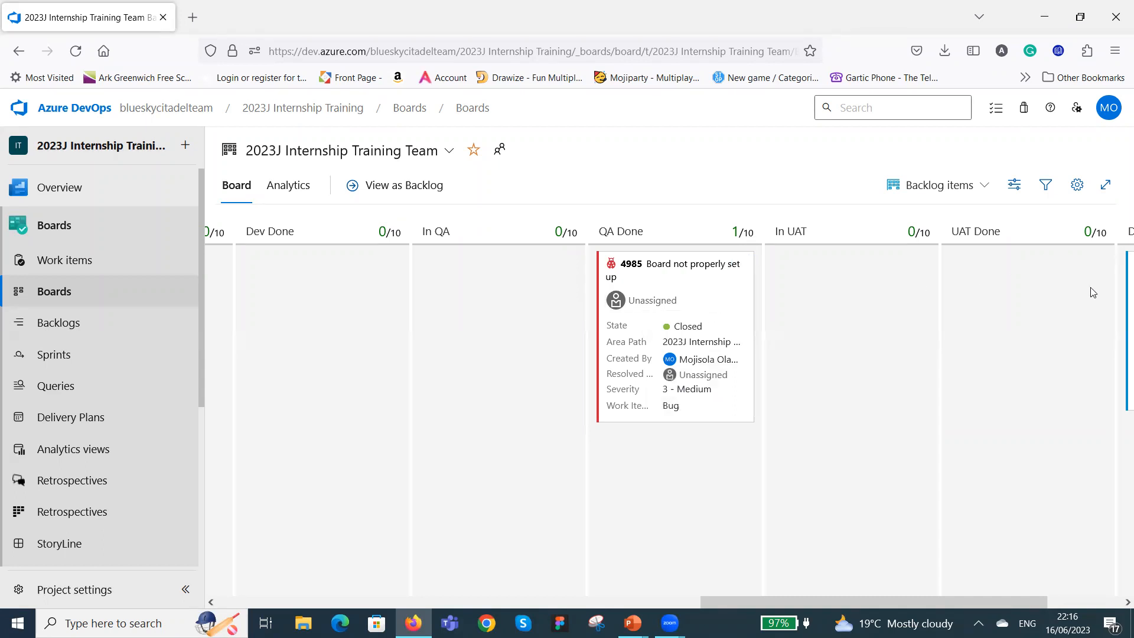
Assign the "Board not properly set up" bug to a team member directly on its card.
{"action": "left_click_drag", "start_coordinate": [762, 599], "coordinate": [842, 596]}
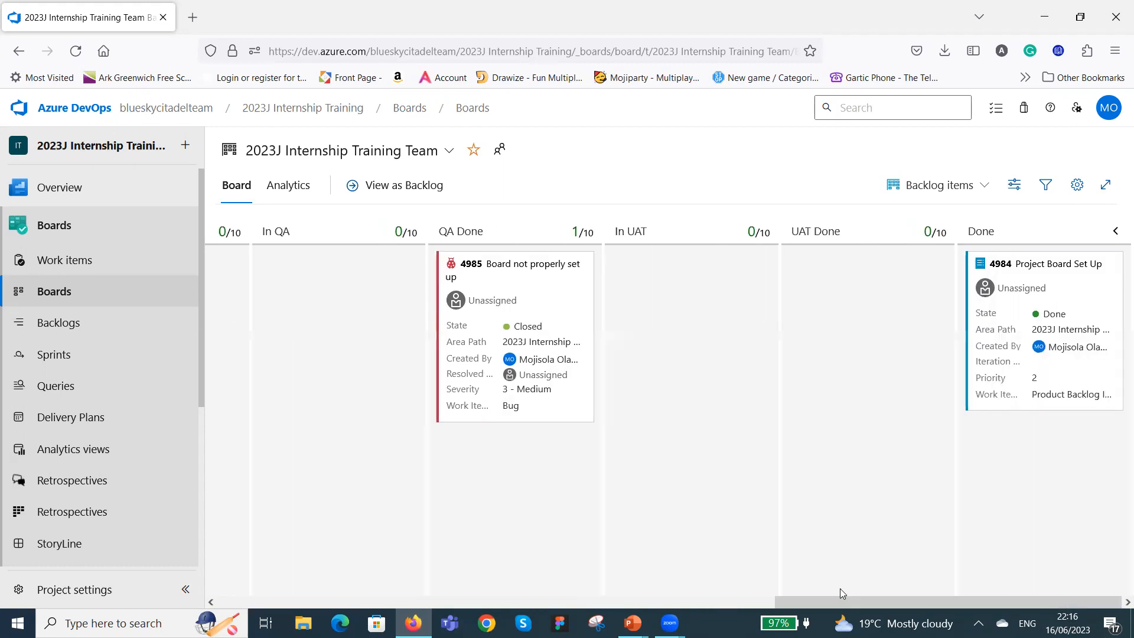
{"action": "left_click", "coordinate": [534, 304]}
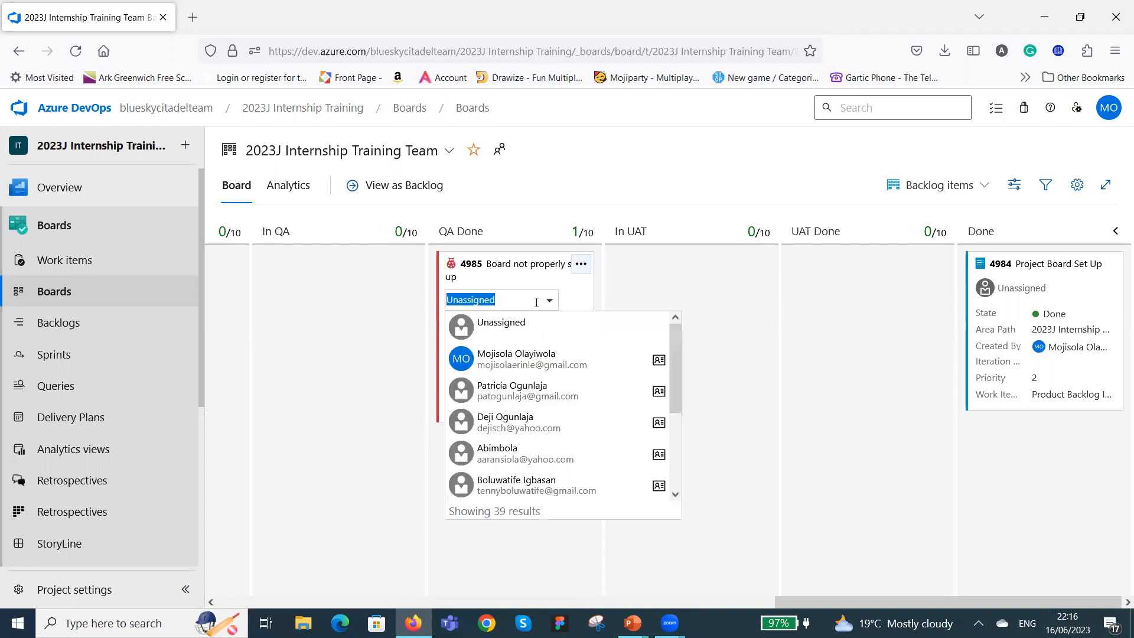
{"action": "left_click", "coordinate": [549, 486]}
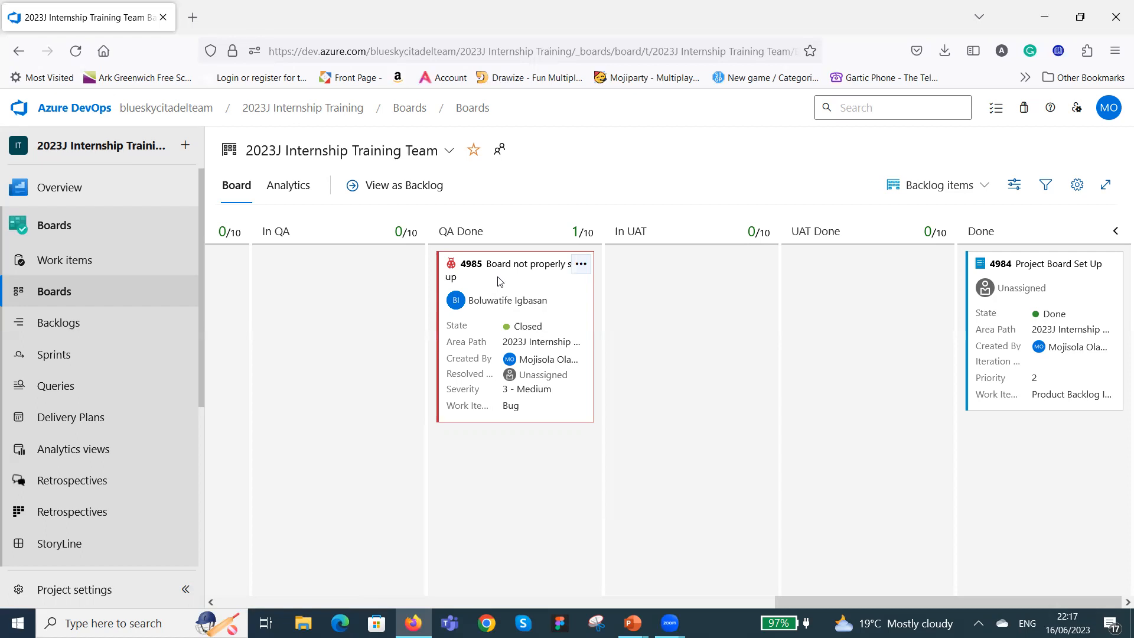
Set the bug card's Resolved By field to another team member and its State to Done.
{"action": "left_click", "coordinate": [564, 375]}
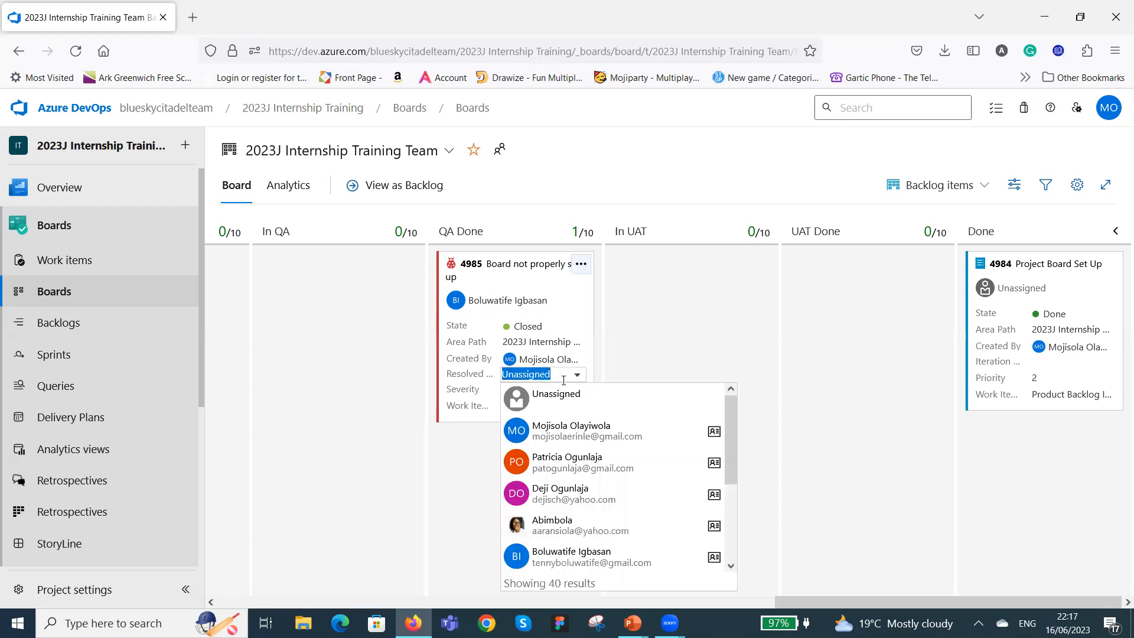
{"action": "left_click", "coordinate": [578, 496]}
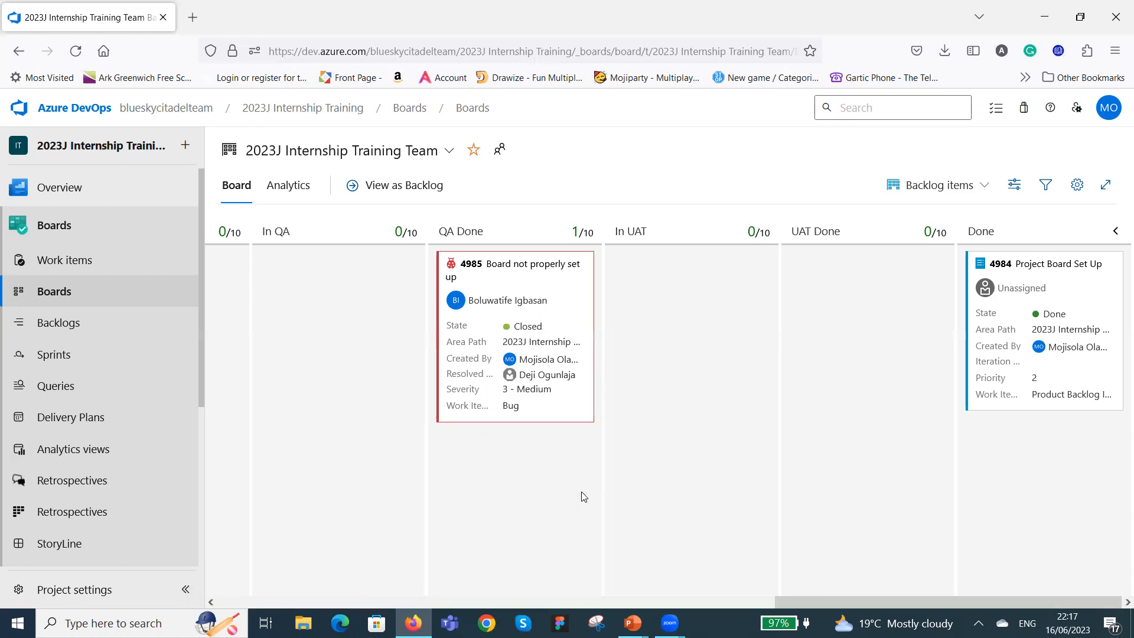
{"action": "left_click", "coordinate": [542, 374]}
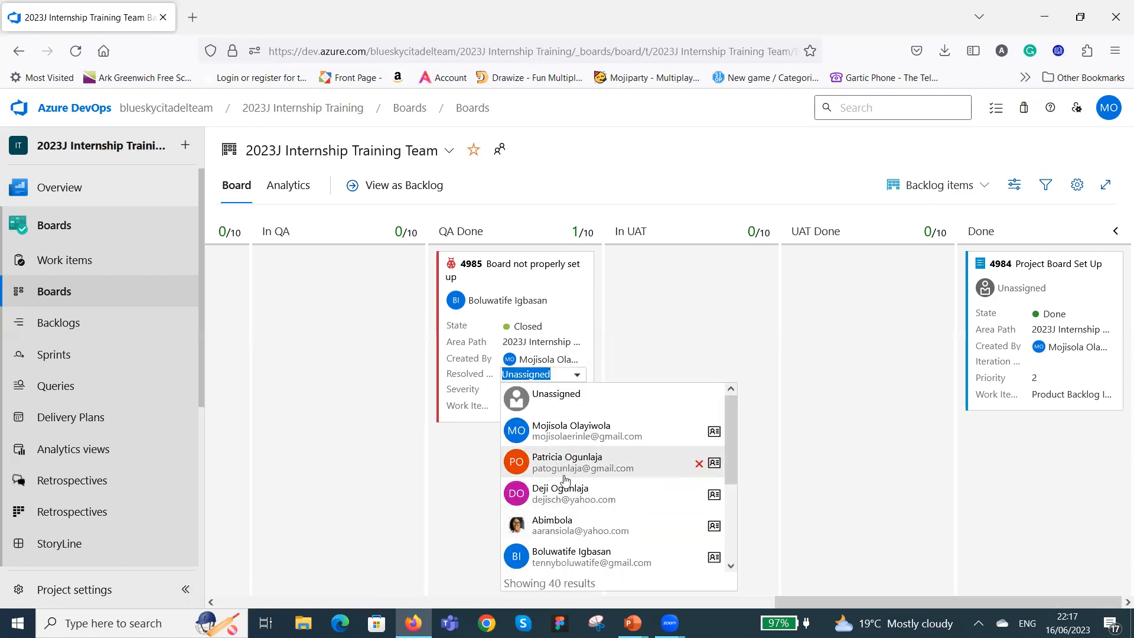
{"action": "left_click", "coordinate": [551, 489]}
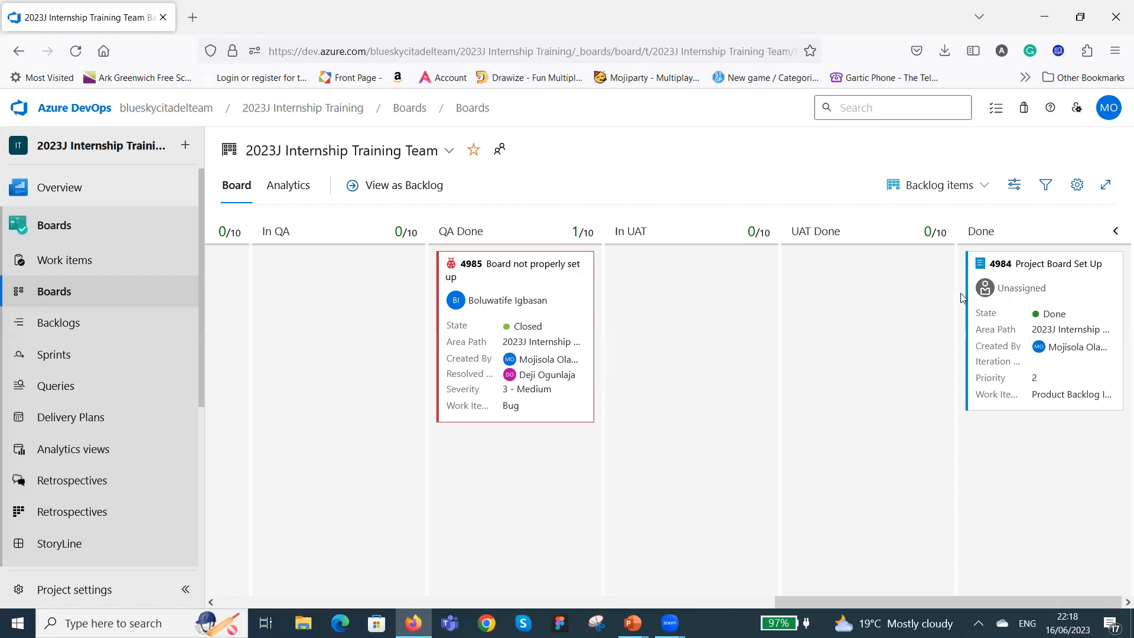
{"action": "left_click", "coordinate": [574, 326]}
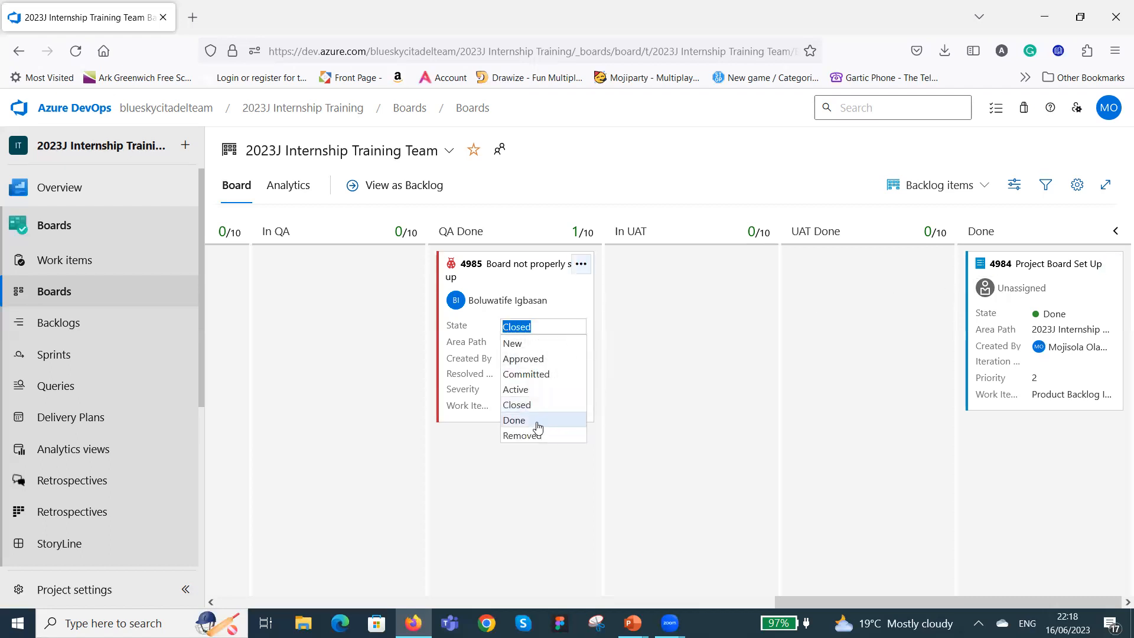
{"action": "left_click", "coordinate": [514, 420]}
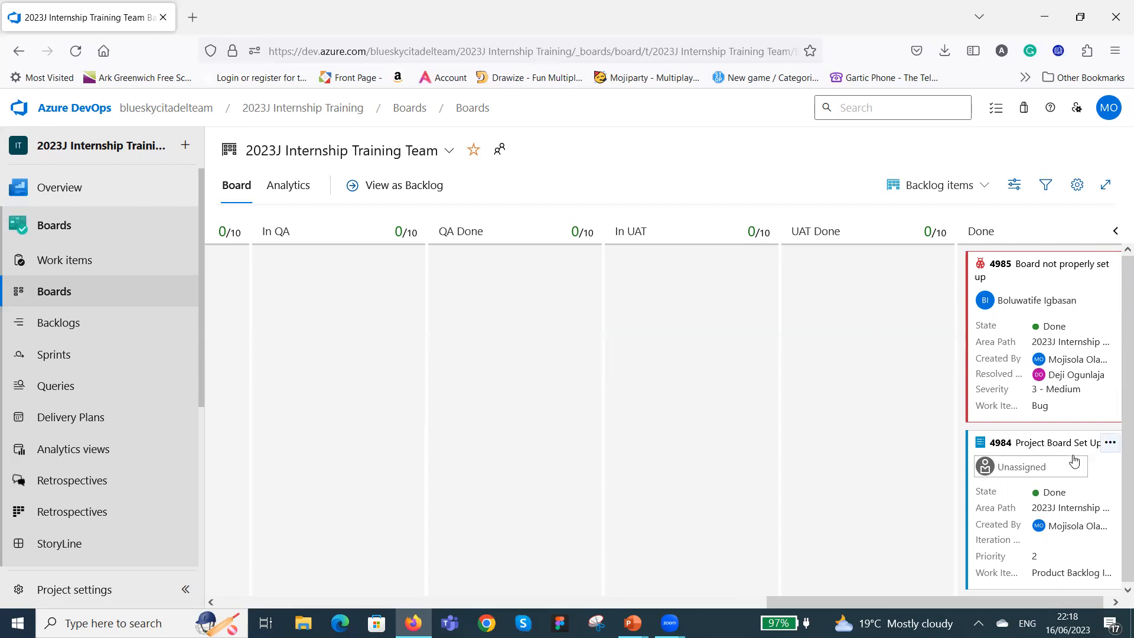
Move the "Project Board Set Up" card back from Done through In QA and Approved to New.
{"action": "left_click_drag", "start_coordinate": [1078, 455], "coordinate": [342, 322]}
{"action": "left_click_drag", "start_coordinate": [760, 603], "coordinate": [451, 594]}
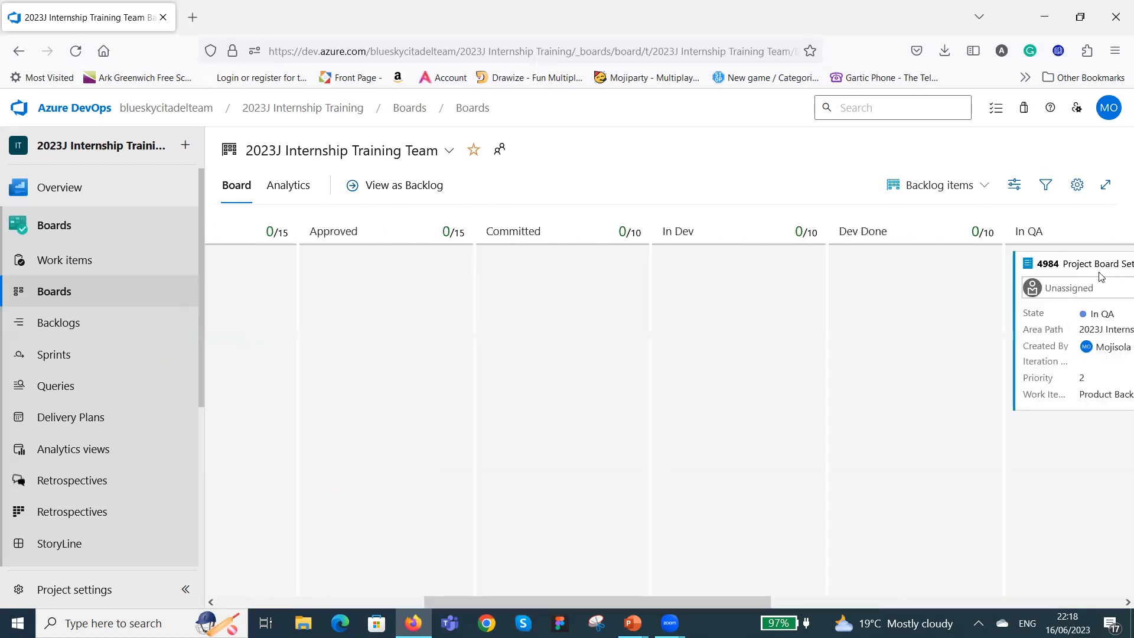
{"action": "left_click_drag", "start_coordinate": [1032, 288], "coordinate": [310, 279]}
{"action": "left_click_drag", "start_coordinate": [475, 603], "coordinate": [271, 576]}
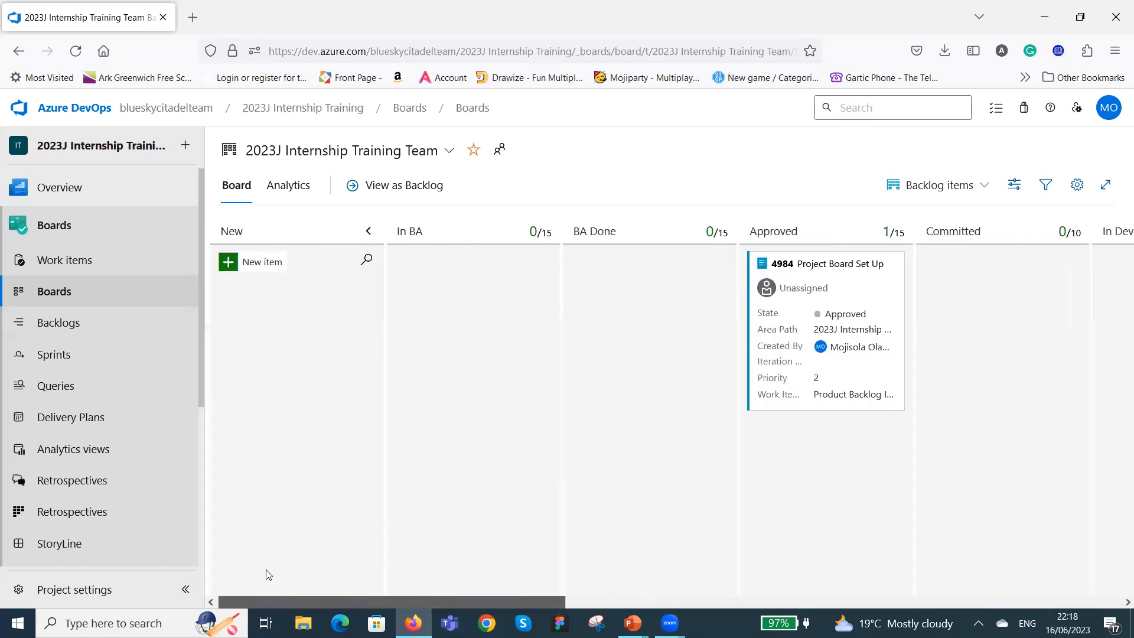
{"action": "left_click_drag", "start_coordinate": [848, 272], "coordinate": [314, 305]}
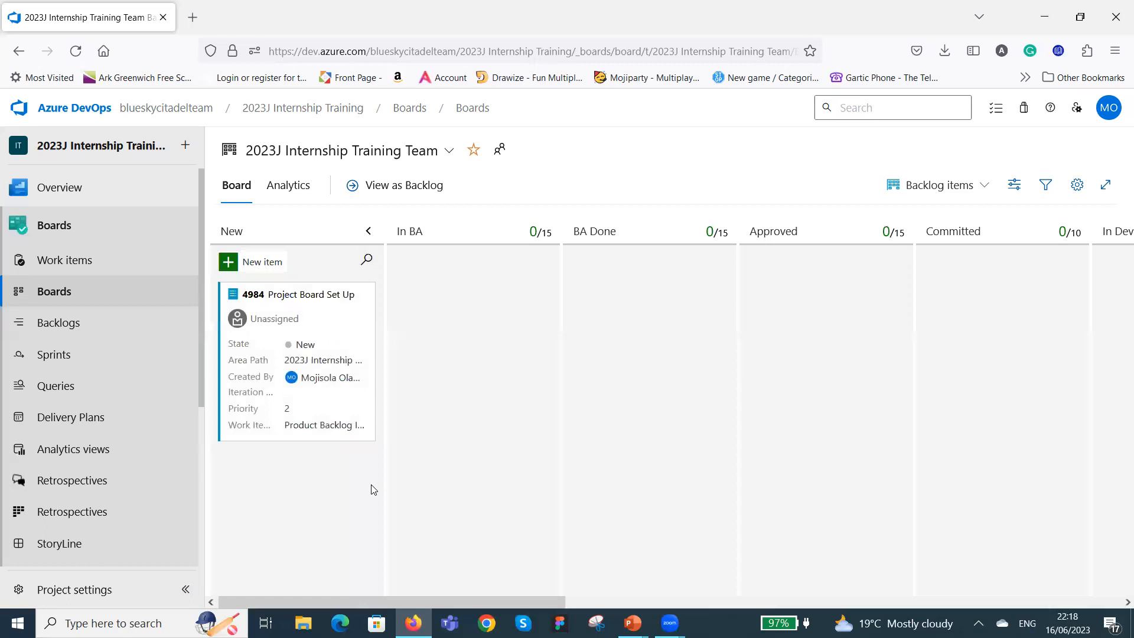
Move the "Project Board Set Up" card from New to In BA and assign it to a team member.
{"action": "left_click_drag", "start_coordinate": [372, 304], "coordinate": [502, 290]}
{"action": "left_click", "coordinate": [502, 289]}
{"action": "scroll", "coordinate": [539, 421], "scroll_direction": "down", "scroll_amount": 2}
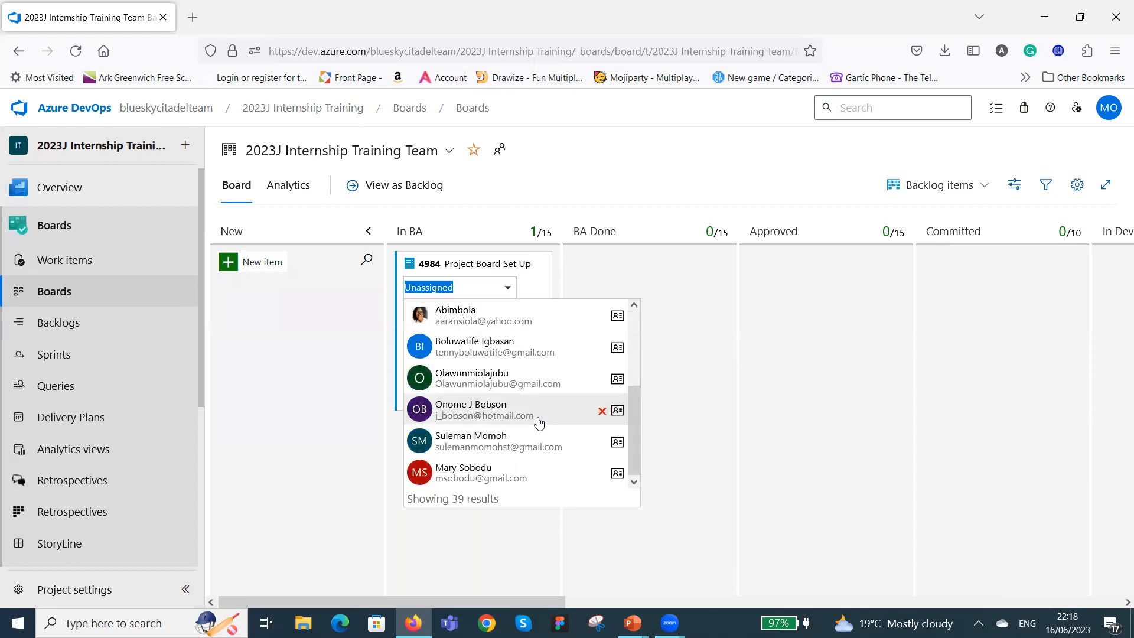
{"action": "scroll", "coordinate": [535, 425], "scroll_direction": "down", "scroll_amount": 3}
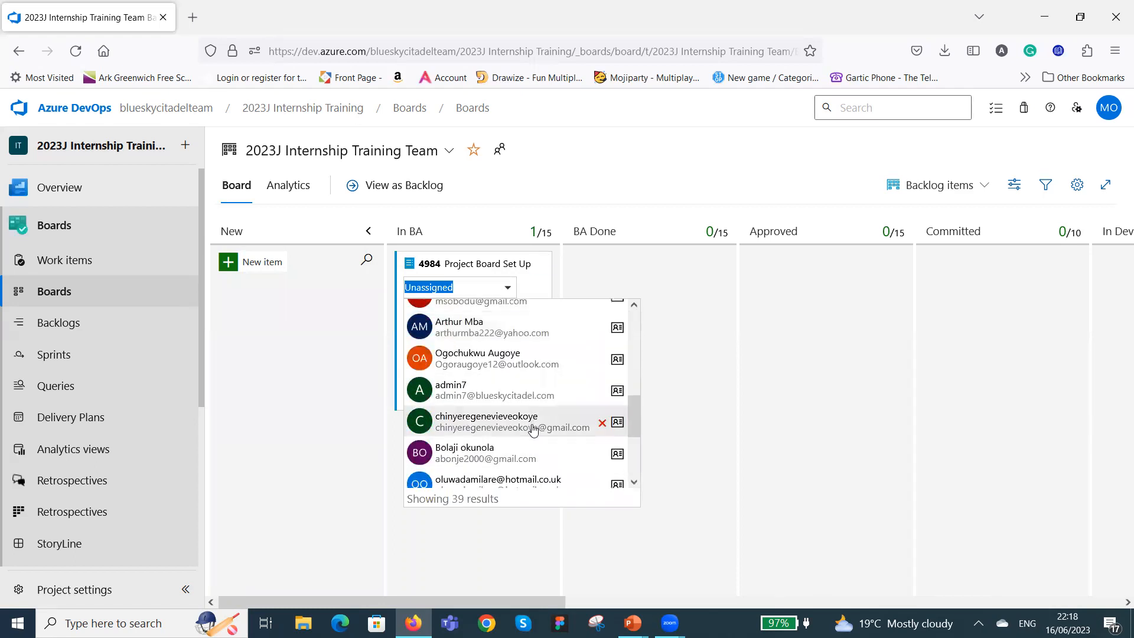
{"action": "scroll", "coordinate": [519, 414], "scroll_direction": "up", "scroll_amount": 5}
{"action": "left_click", "coordinate": [470, 289]}
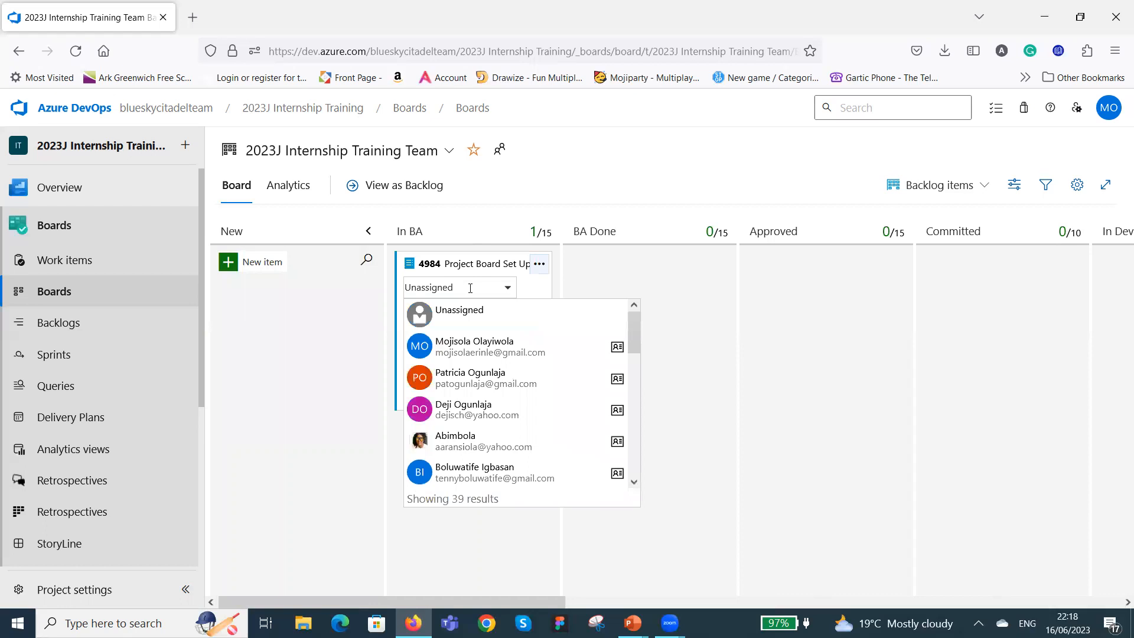
{"action": "left_click_drag", "start_coordinate": [449, 287], "coordinate": [389, 290]}
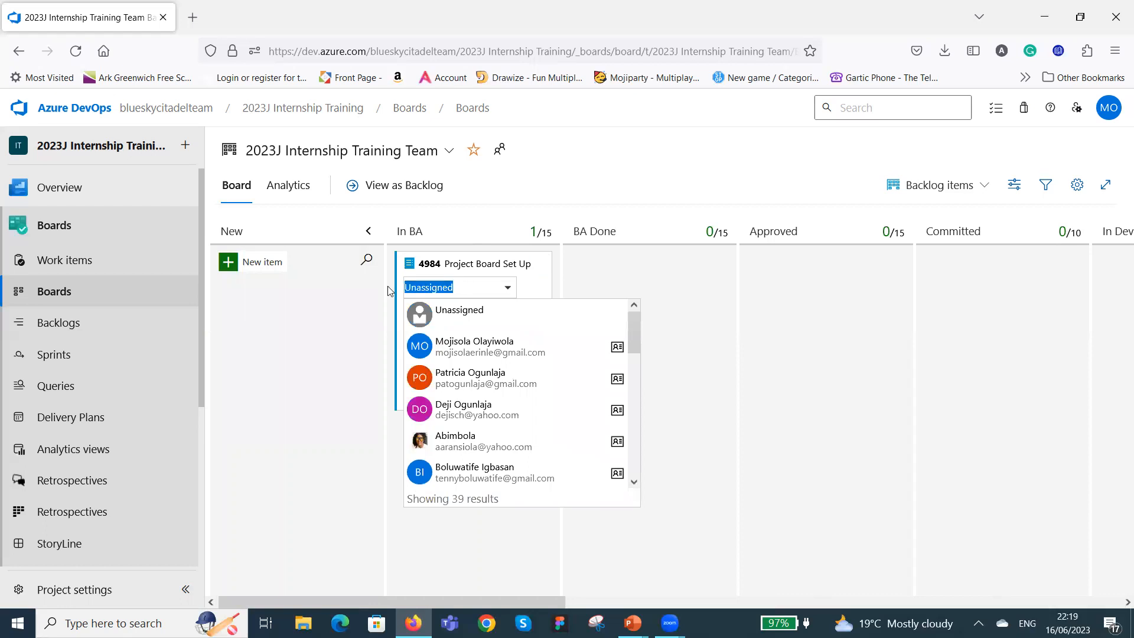
{"action": "type", "text": "ola"}
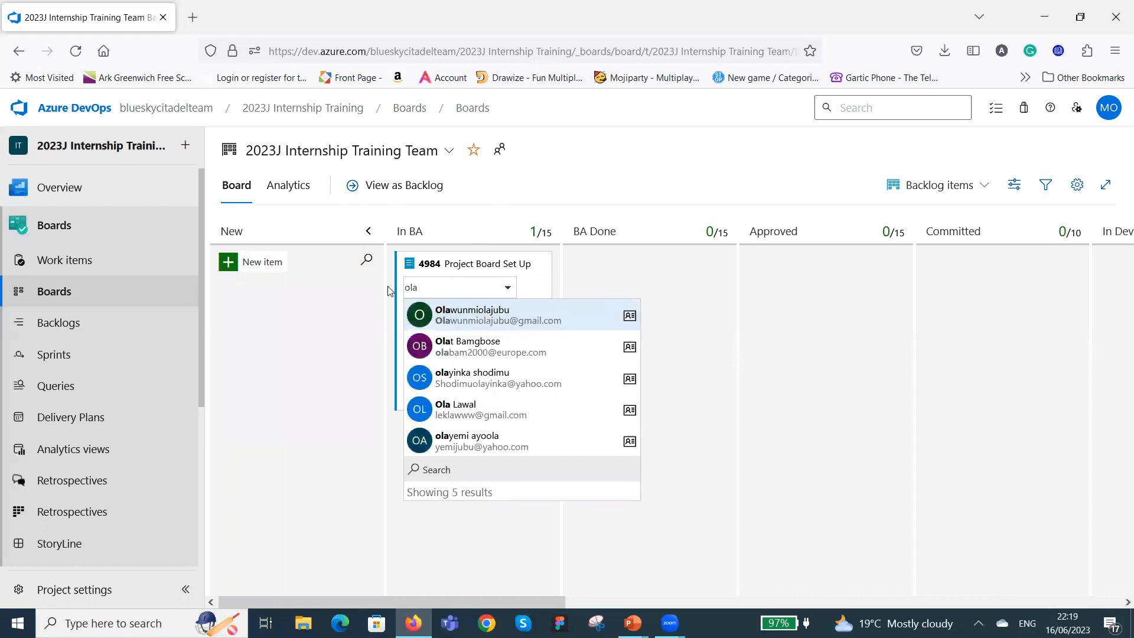
{"action": "left_click", "coordinate": [517, 317]}
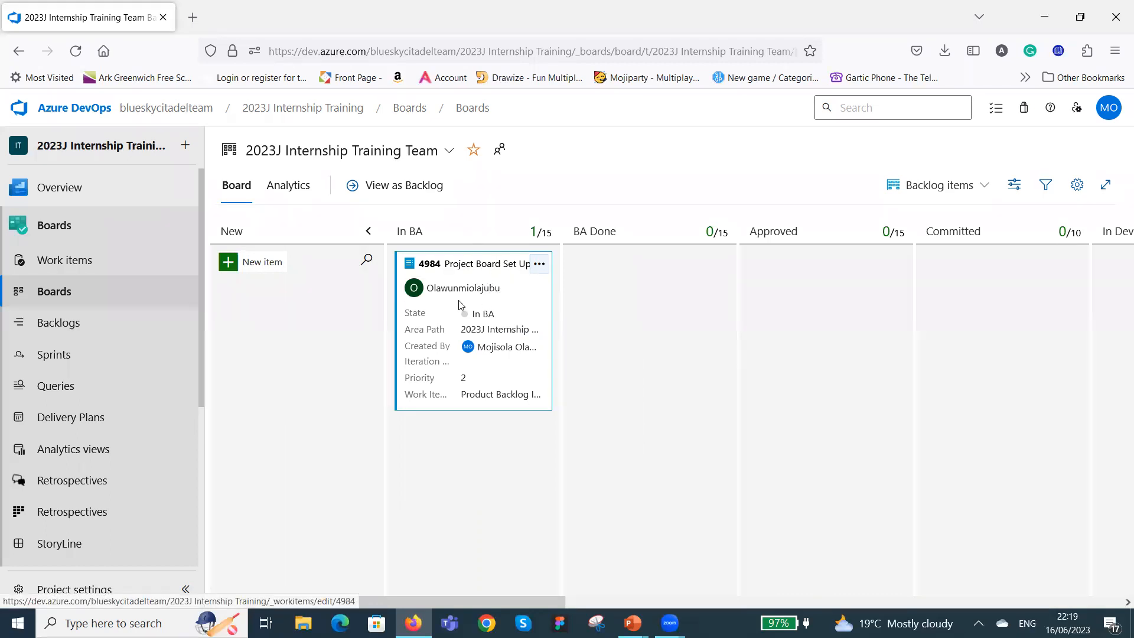
Move the "Project Board Set Up" card through BA Done to Approved and set its effort to 5.
{"action": "left_click_drag", "start_coordinate": [504, 277], "coordinate": [663, 311]}
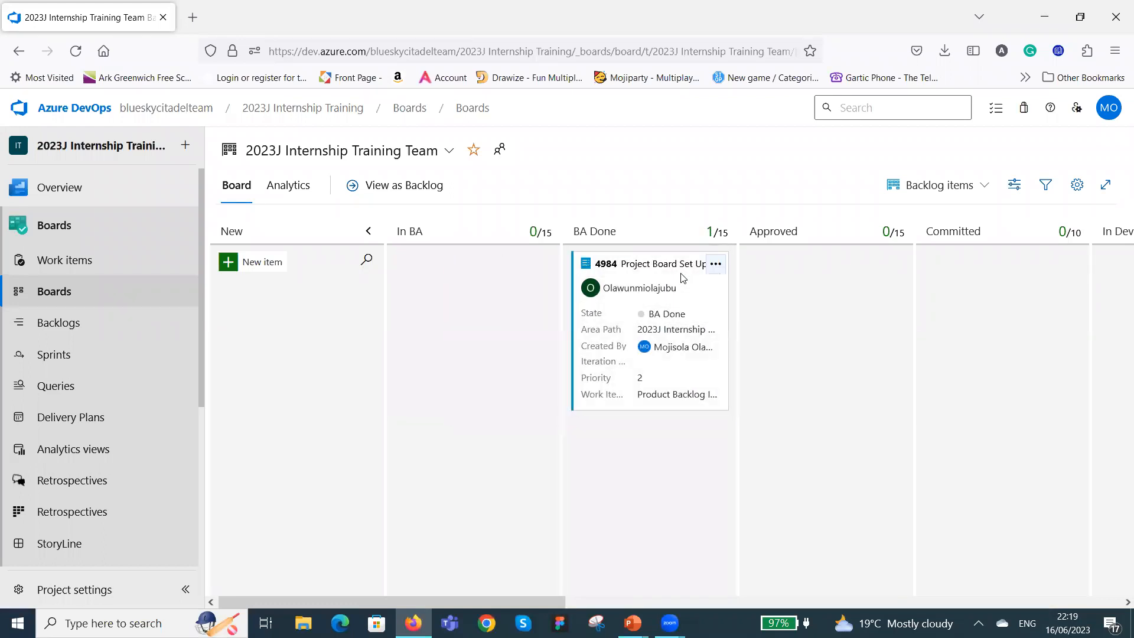
{"action": "left_click_drag", "start_coordinate": [682, 275], "coordinate": [849, 273]}
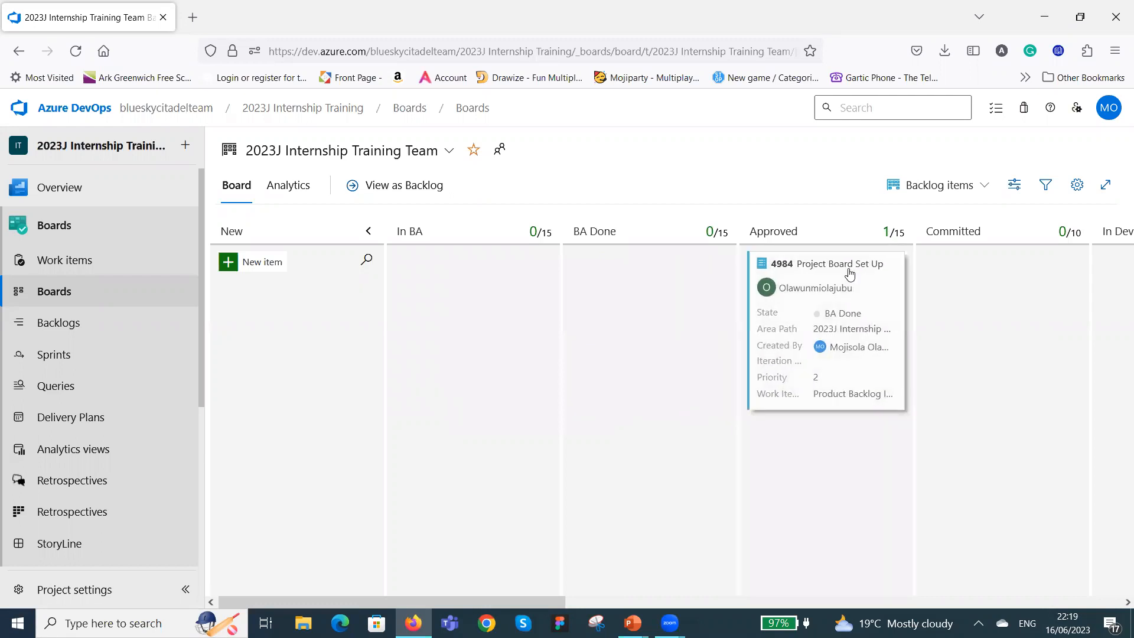
{"action": "left_click_drag", "start_coordinate": [661, 605], "coordinate": [781, 607]}
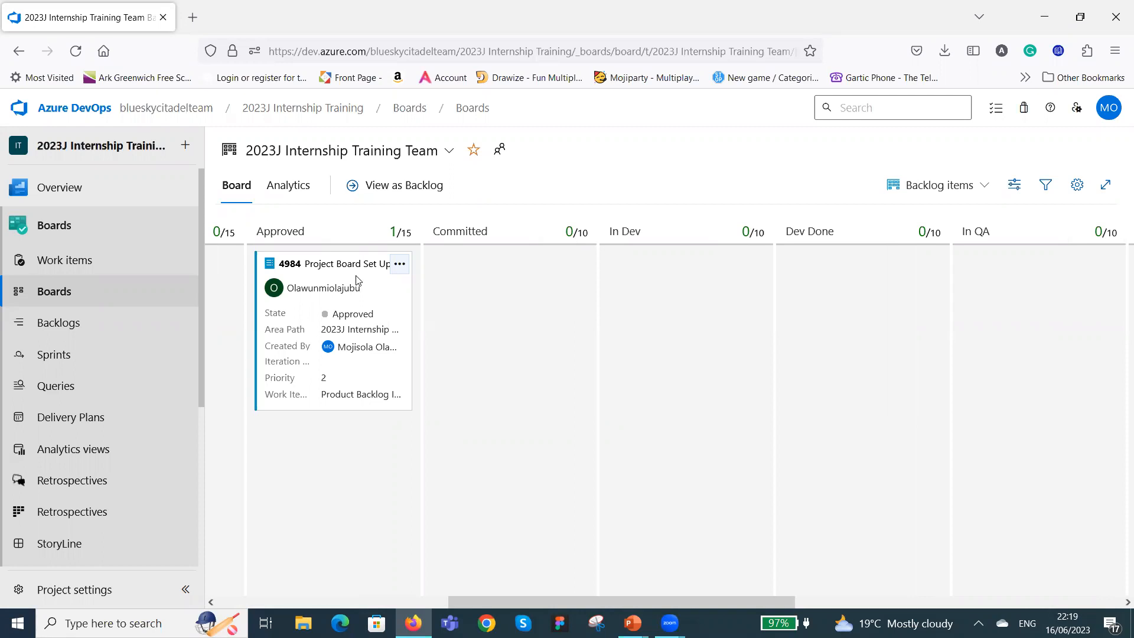
{"action": "left_click", "coordinate": [393, 290]}
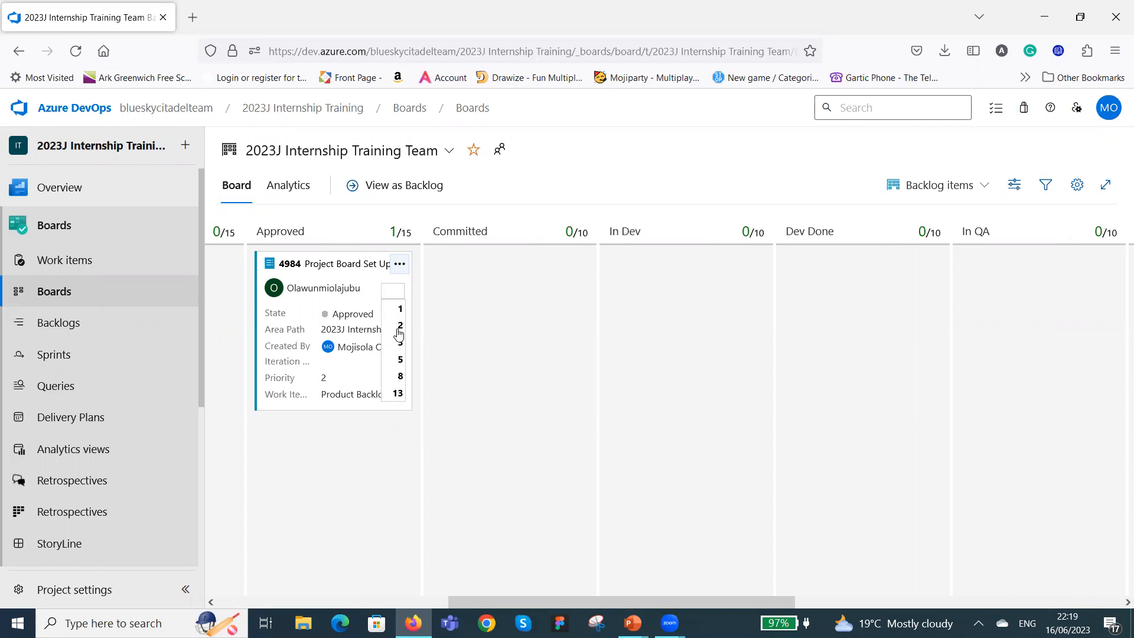
{"action": "left_click", "coordinate": [400, 360]}
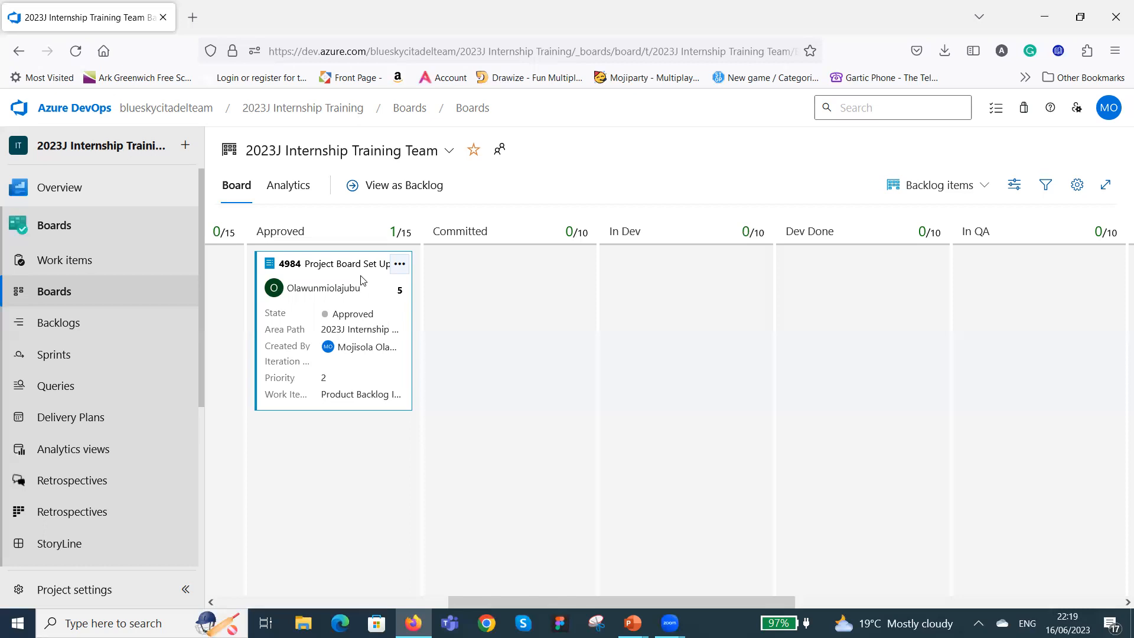
Move the "Project Board Set Up" card through Committed to In Dev and reassign it to a different team member.
{"action": "left_click_drag", "start_coordinate": [362, 280], "coordinate": [529, 292]}
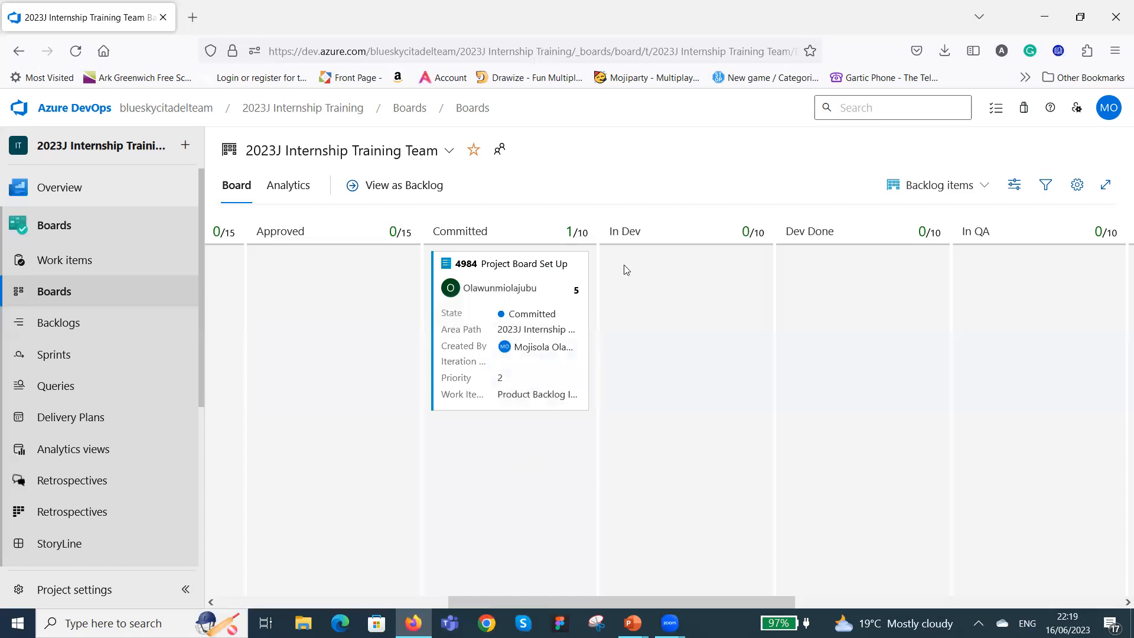
{"action": "left_click_drag", "start_coordinate": [540, 275], "coordinate": [721, 283]}
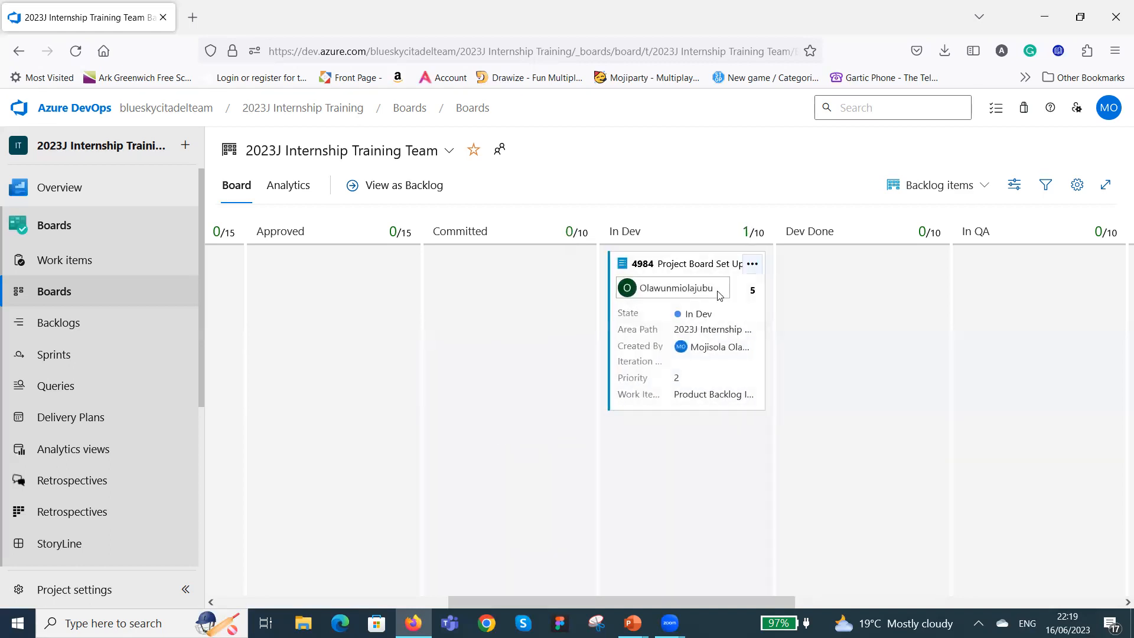
{"action": "left_click", "coordinate": [721, 290]}
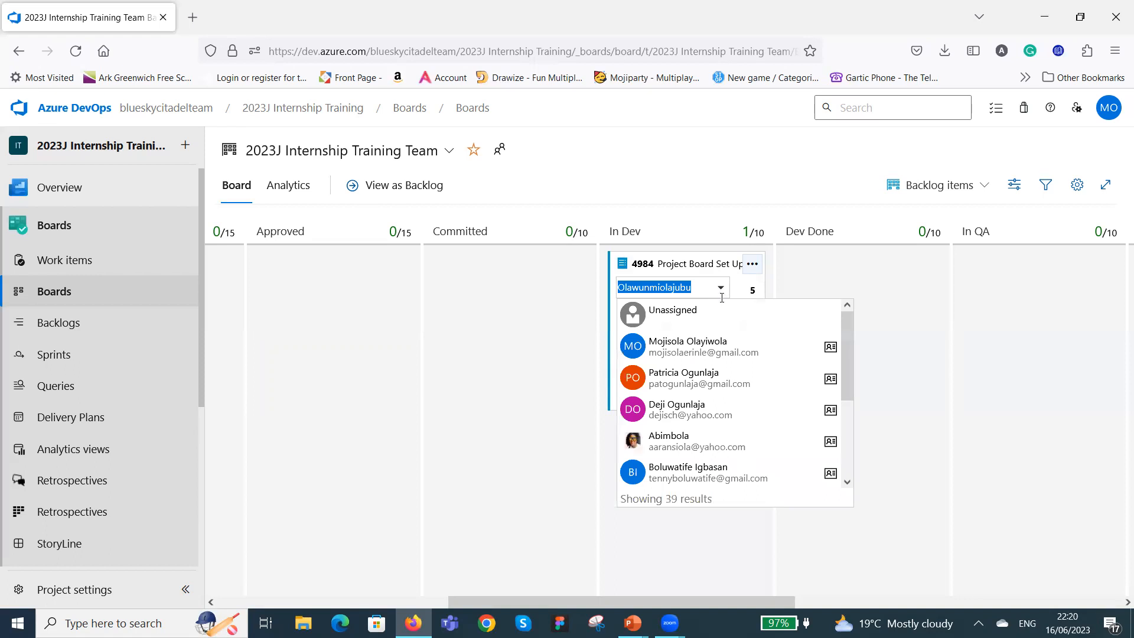
{"action": "left_click", "coordinate": [725, 413]}
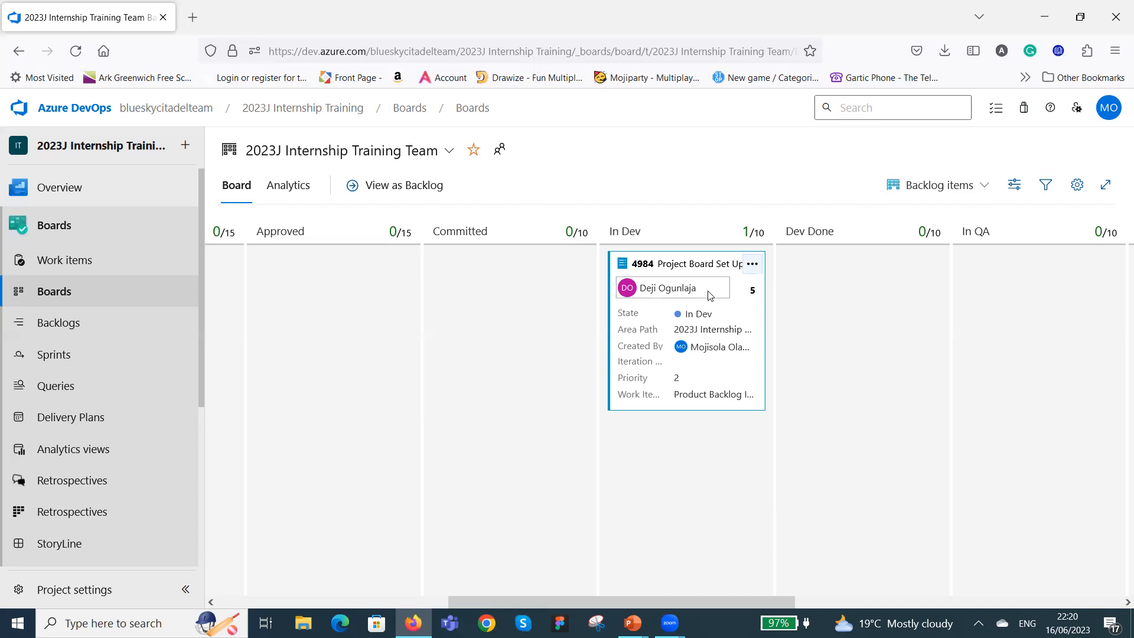
Move the "Project Board Set Up" card through Dev Done to In QA and reassign it to another team member.
{"action": "left_click_drag", "start_coordinate": [707, 281], "coordinate": [825, 425]}
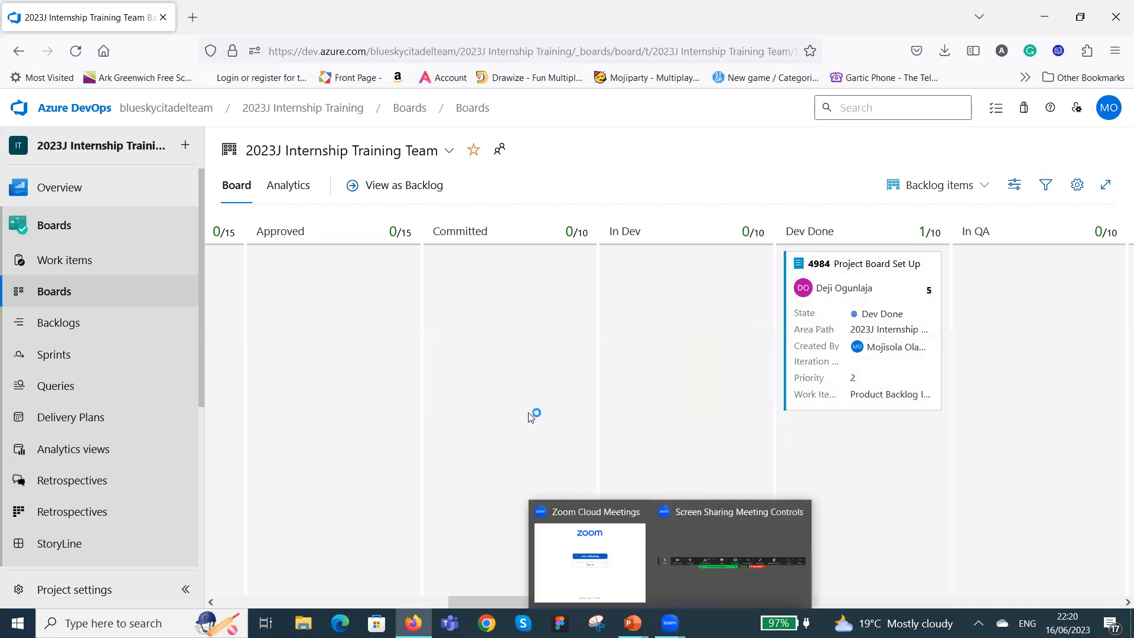
{"action": "left_click_drag", "start_coordinate": [608, 602], "coordinate": [773, 607]}
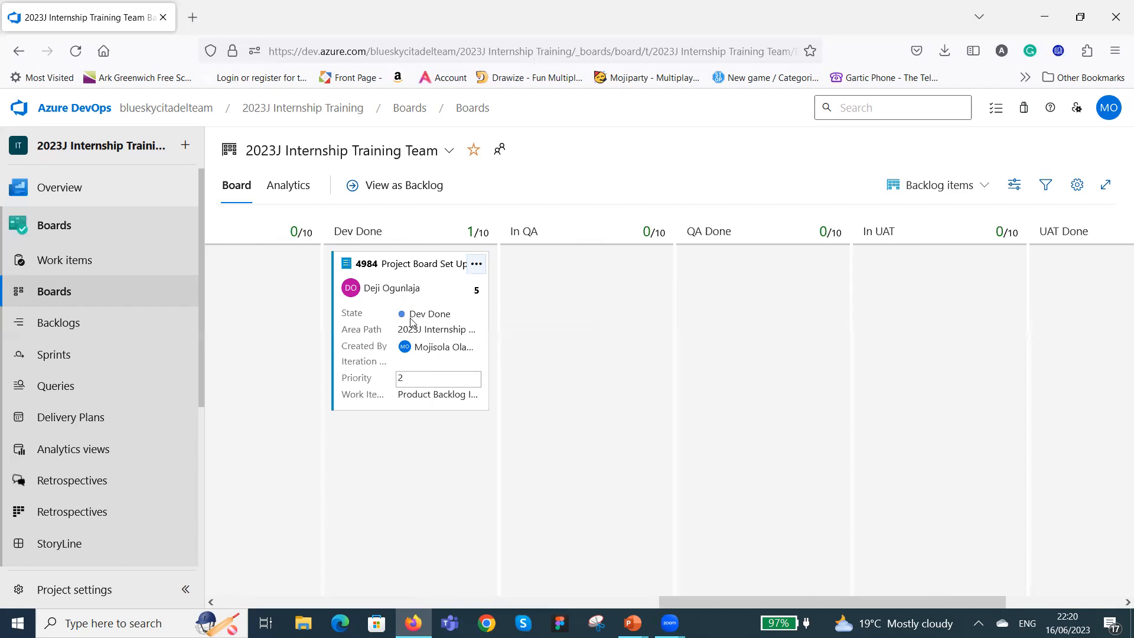
{"action": "left_click_drag", "start_coordinate": [464, 301], "coordinate": [595, 282]}
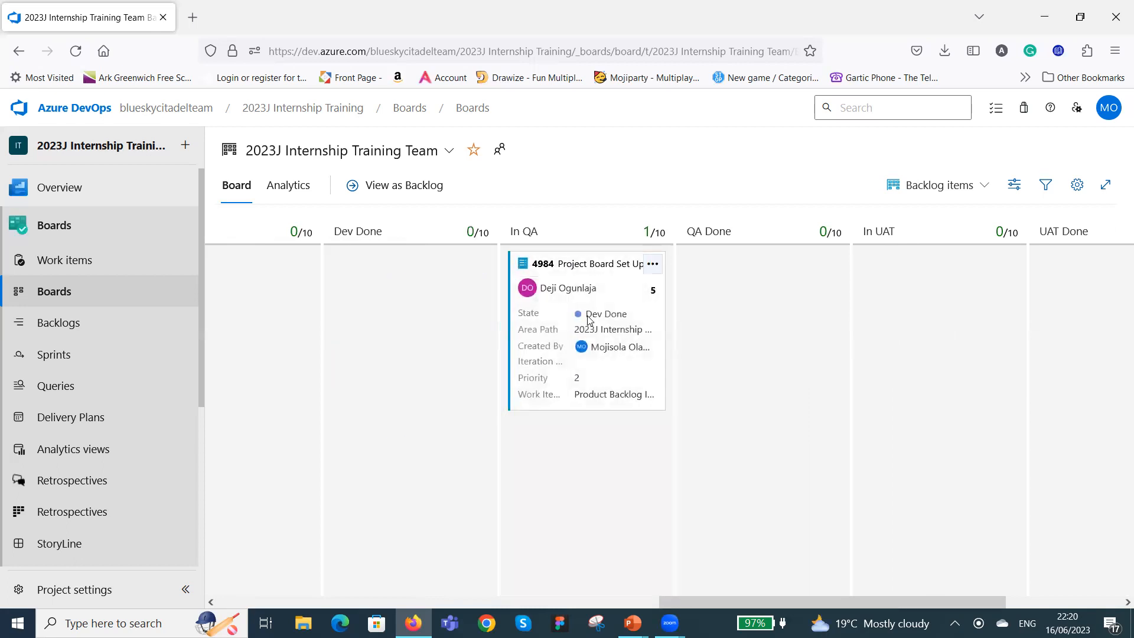
{"action": "left_click", "coordinate": [611, 289]}
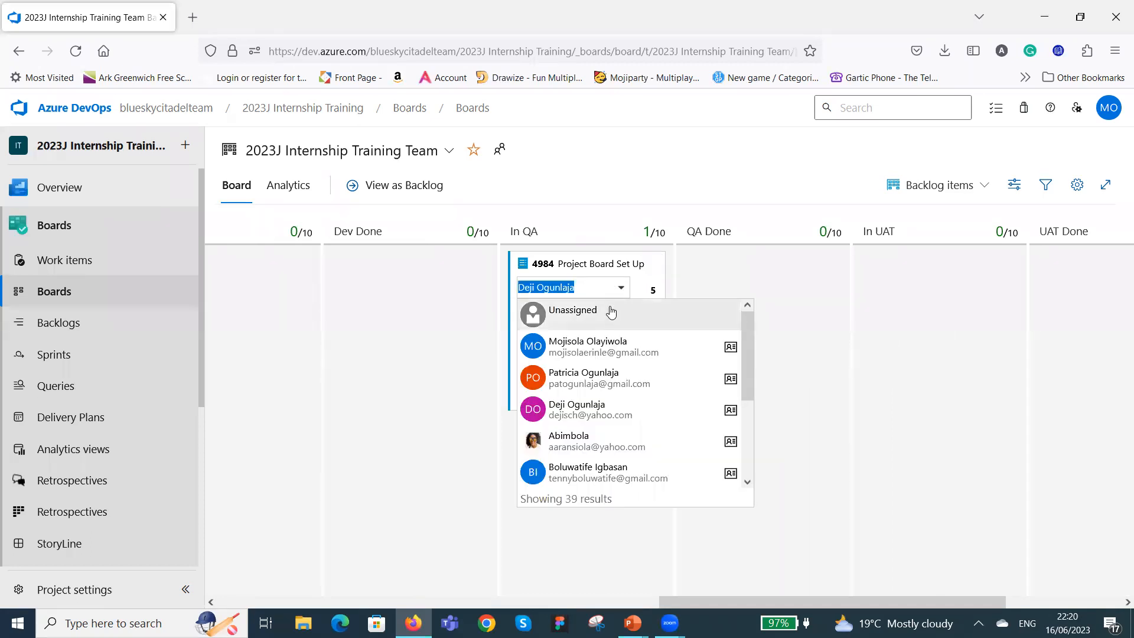
{"action": "left_click", "coordinate": [590, 470]}
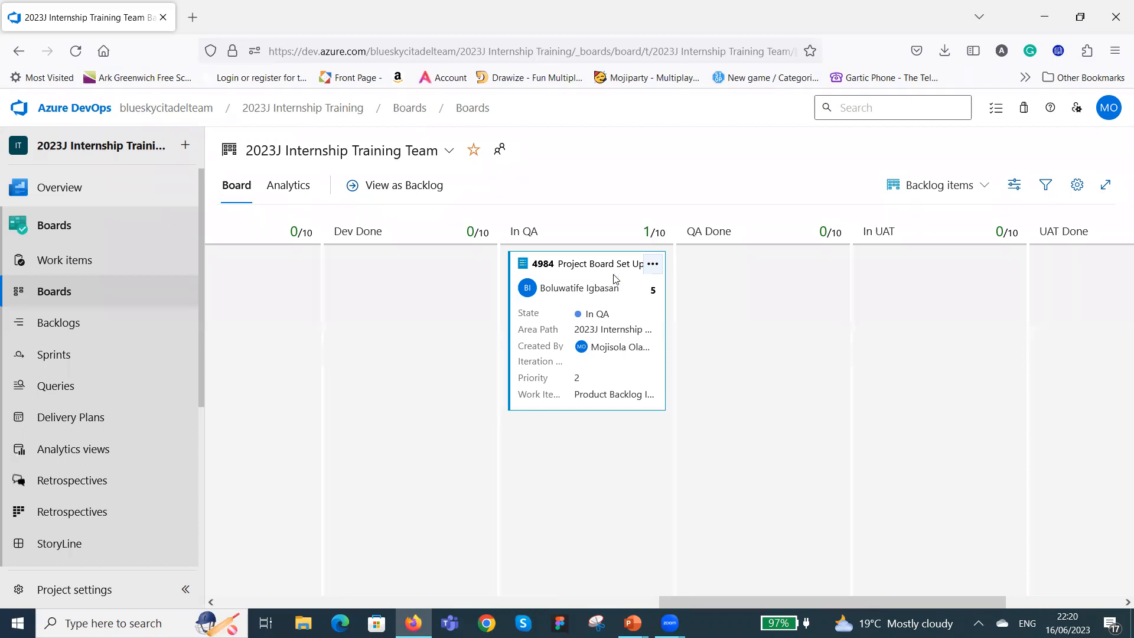
Move the "Project Board Set Up" card from In QA through QA Done and In UAT to UAT Done.
{"action": "left_click_drag", "start_coordinate": [615, 283], "coordinate": [768, 369]}
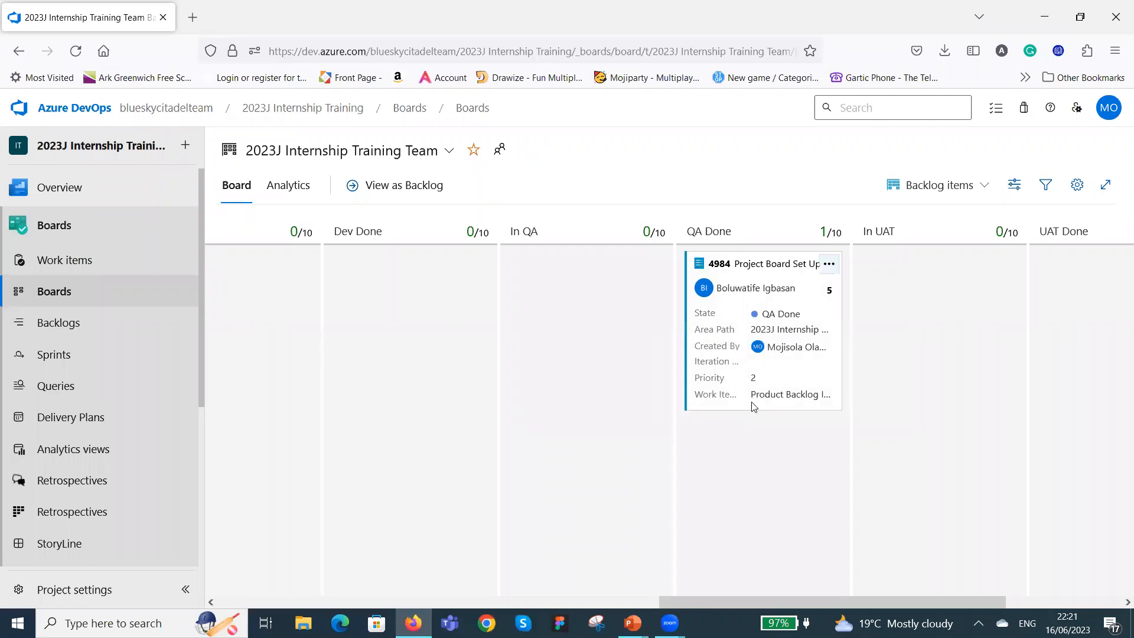
{"action": "left_click_drag", "start_coordinate": [746, 603], "coordinate": [865, 597]}
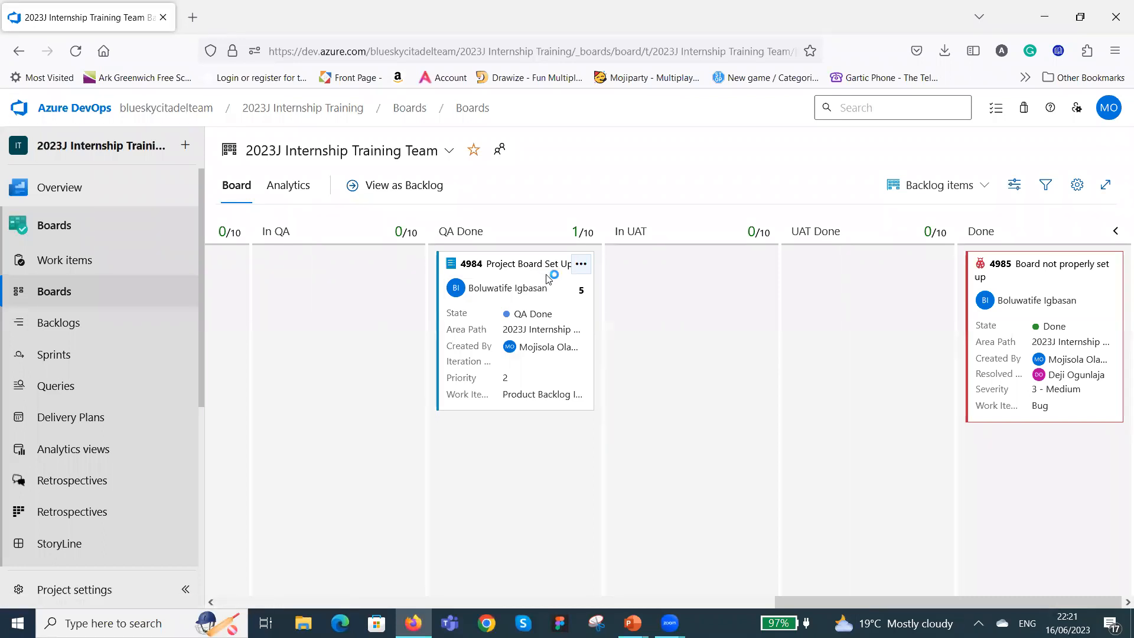
{"action": "left_click_drag", "start_coordinate": [546, 277], "coordinate": [727, 312]}
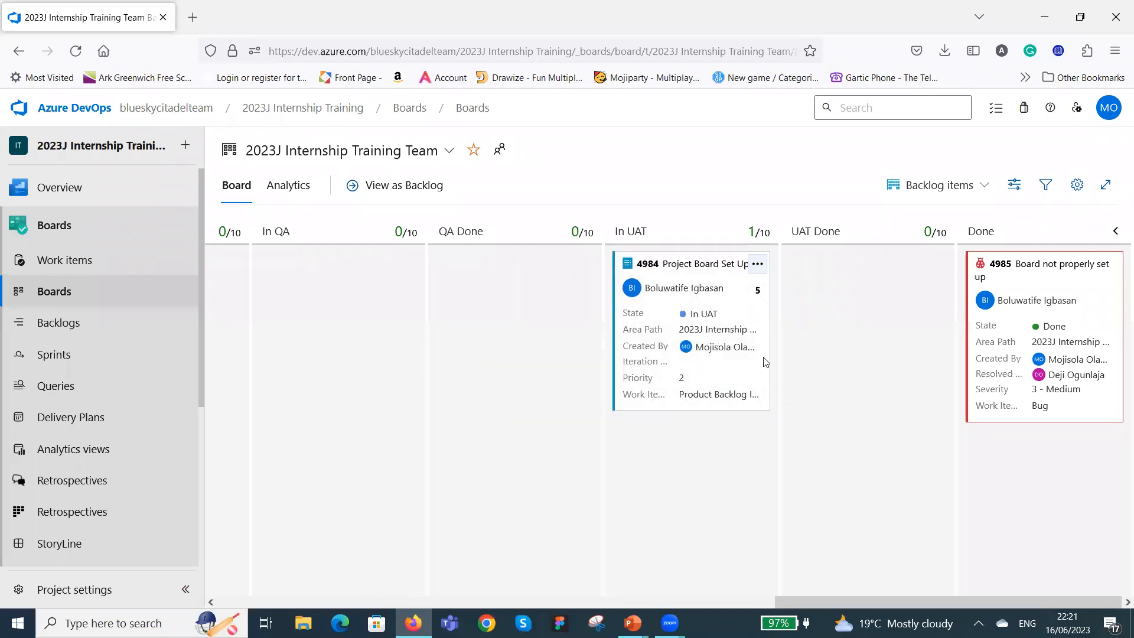
{"action": "left_click_drag", "start_coordinate": [738, 284], "coordinate": [902, 270]}
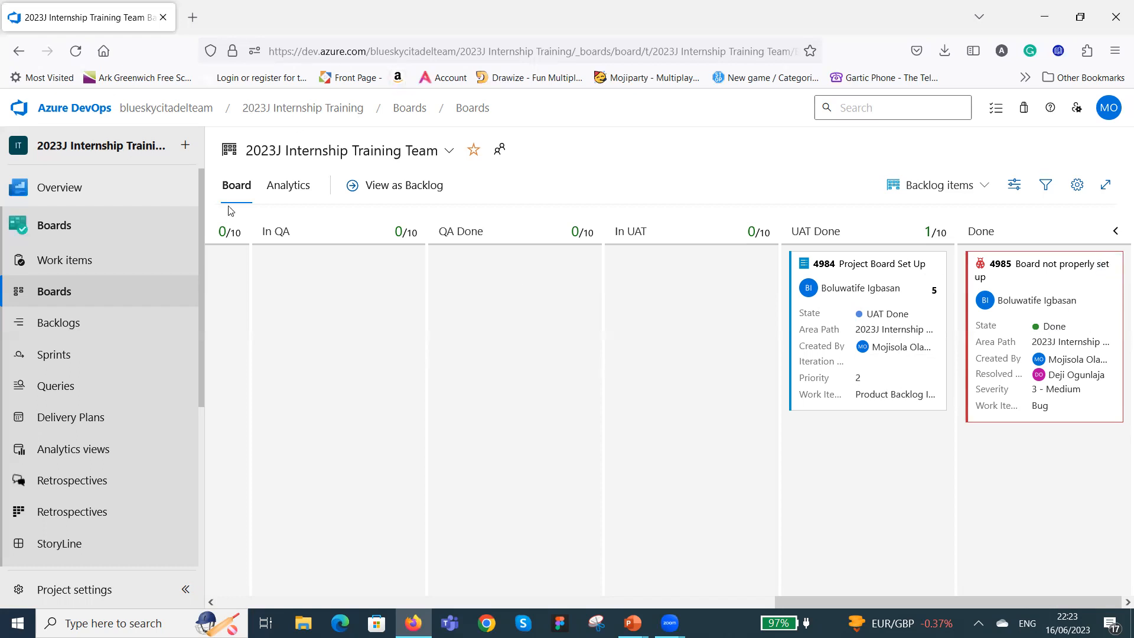
Enable the team's Create dashboards and Edit dashboards permissions in the project settings.
{"action": "left_click", "coordinate": [90, 591]}
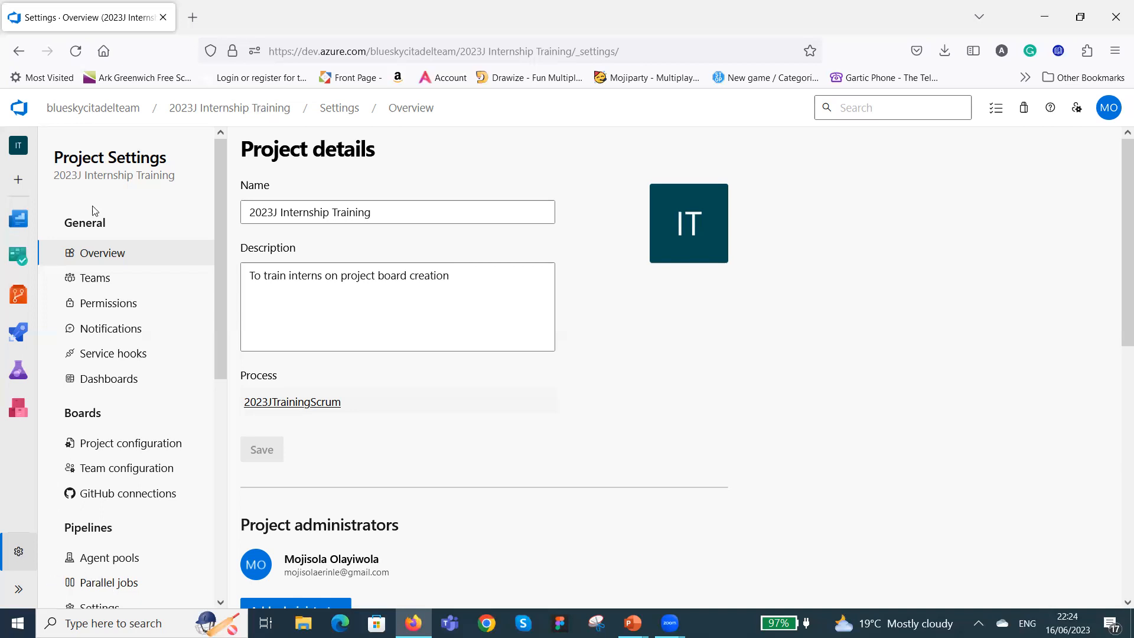
{"action": "left_click", "coordinate": [105, 380]}
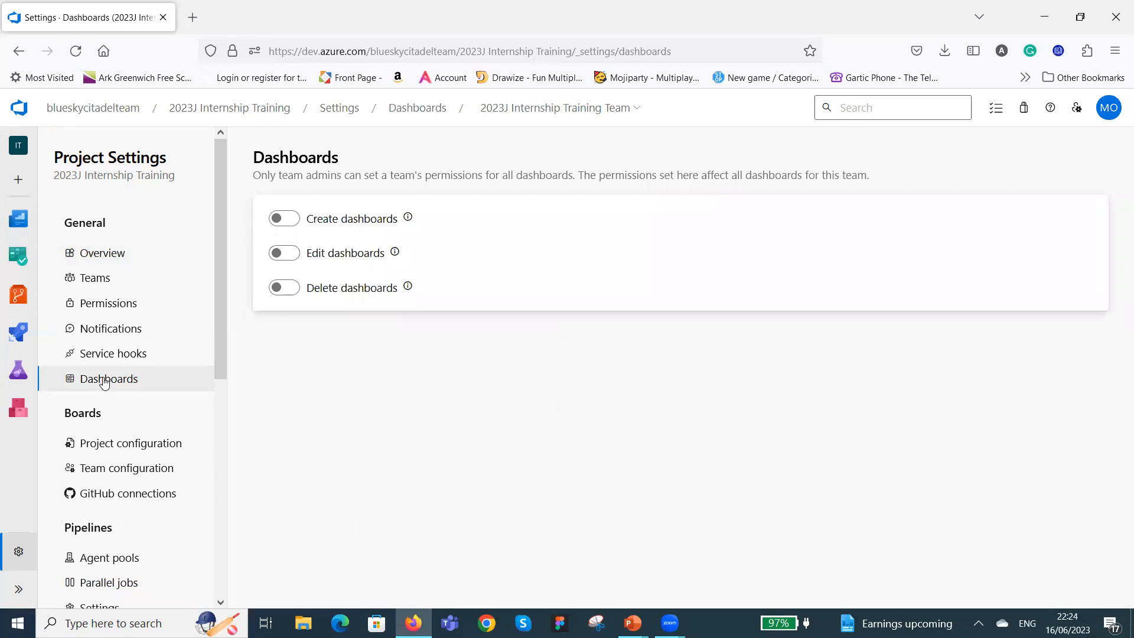
{"action": "left_click", "coordinate": [291, 221]}
{"action": "left_click", "coordinate": [294, 257]}
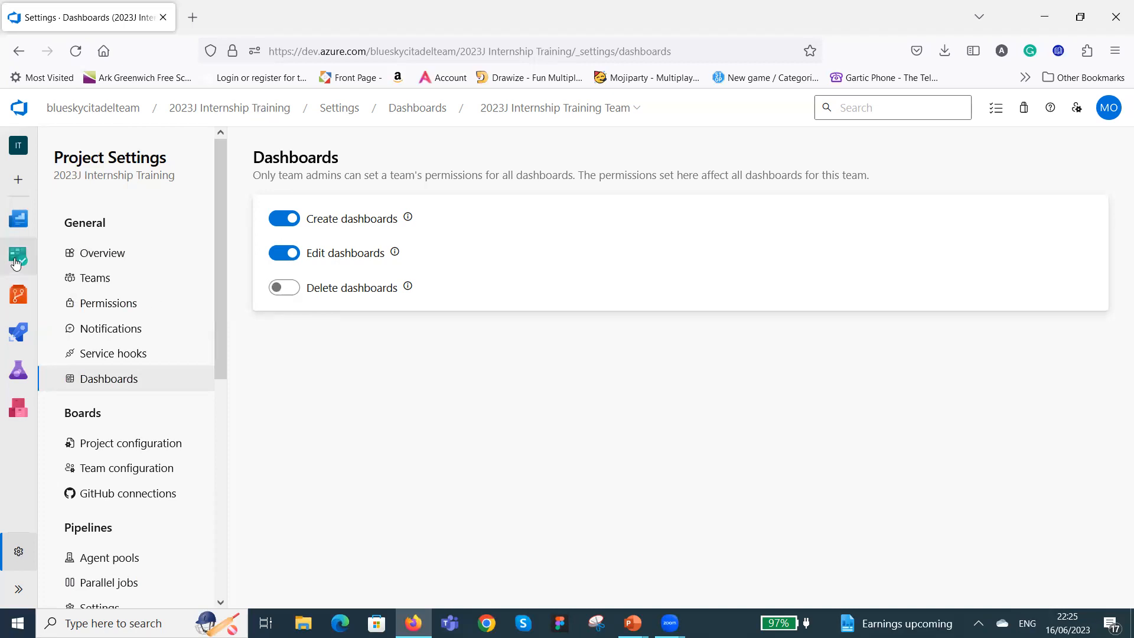
Open the project's Dashboards list and toggle the 2023J Internship Training Team group.
{"action": "mouse_move", "coordinate": [16, 264]}
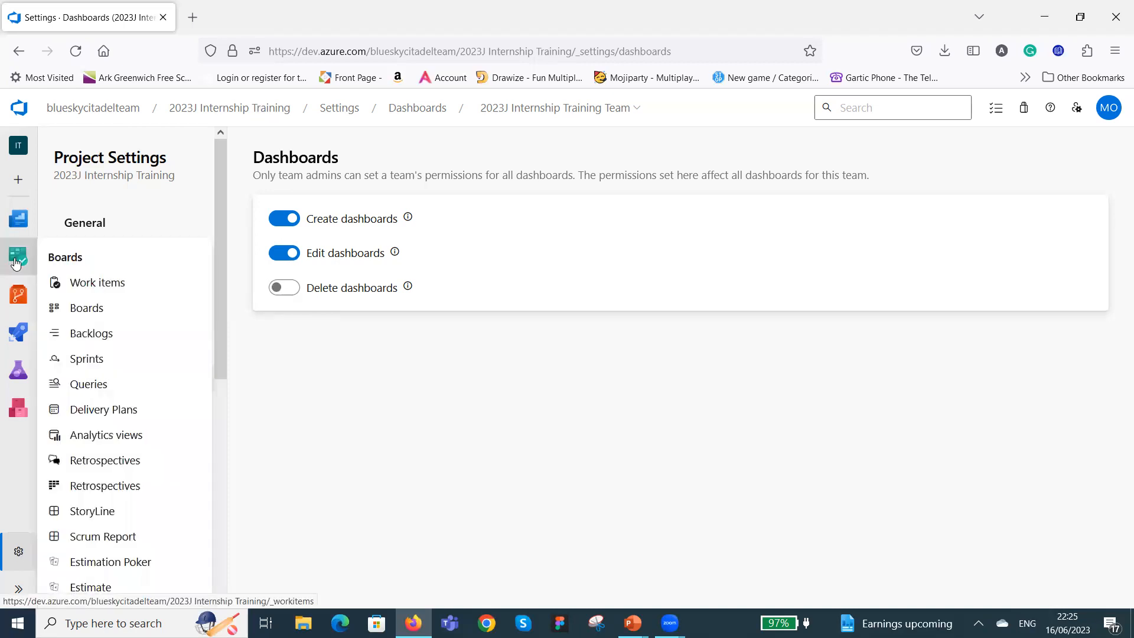
{"action": "left_click", "coordinate": [14, 256]}
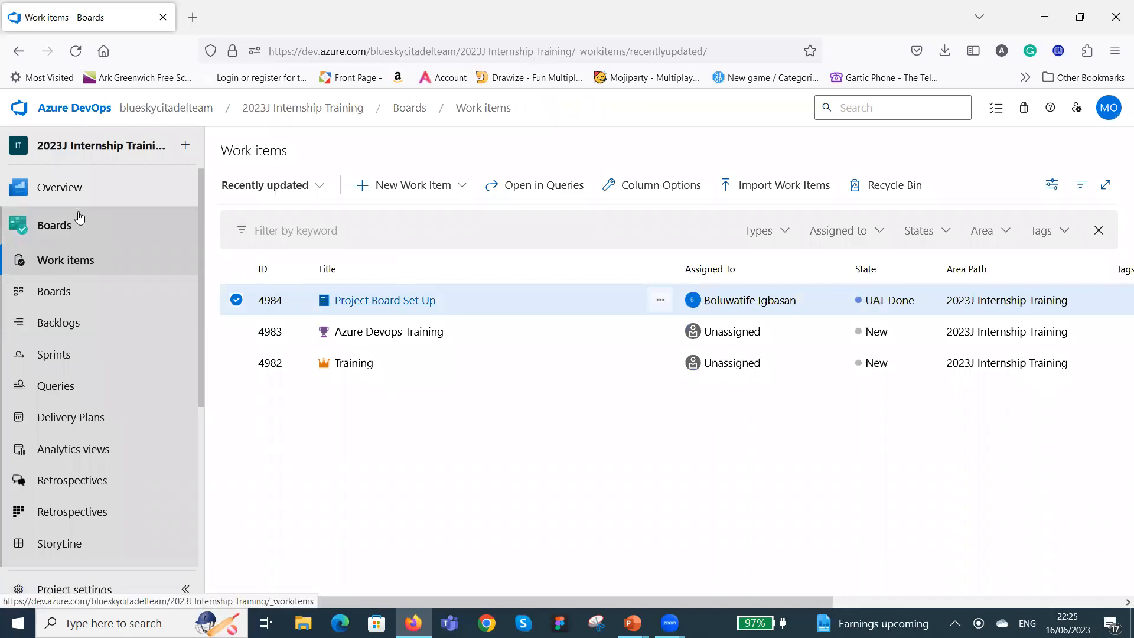
{"action": "mouse_move", "coordinate": [85, 175]}
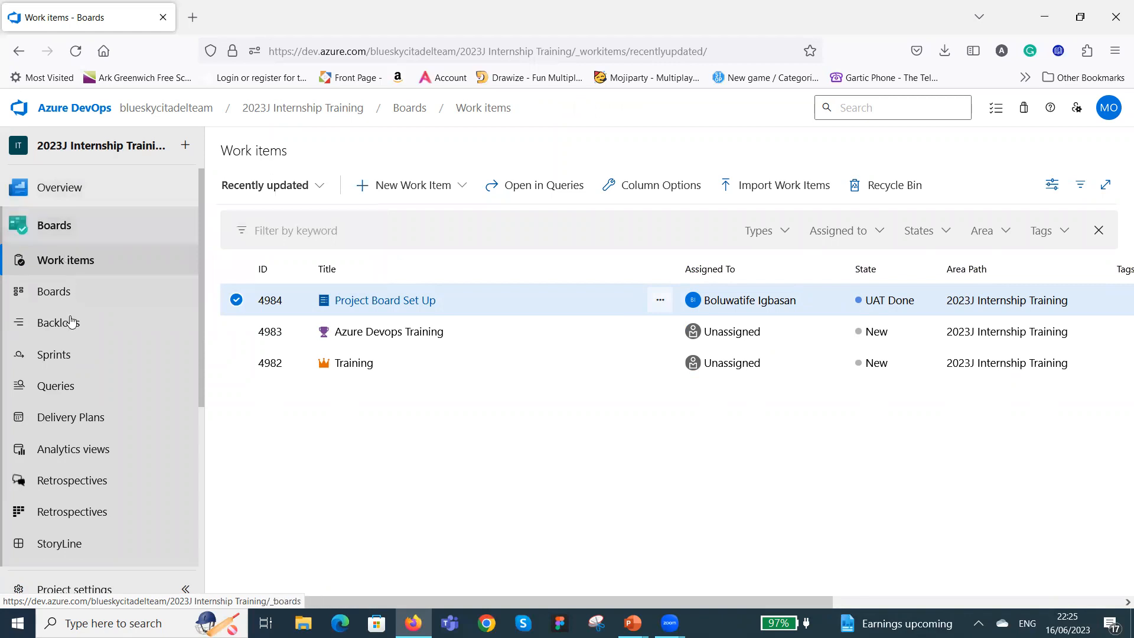
{"action": "mouse_move", "coordinate": [24, 189]}
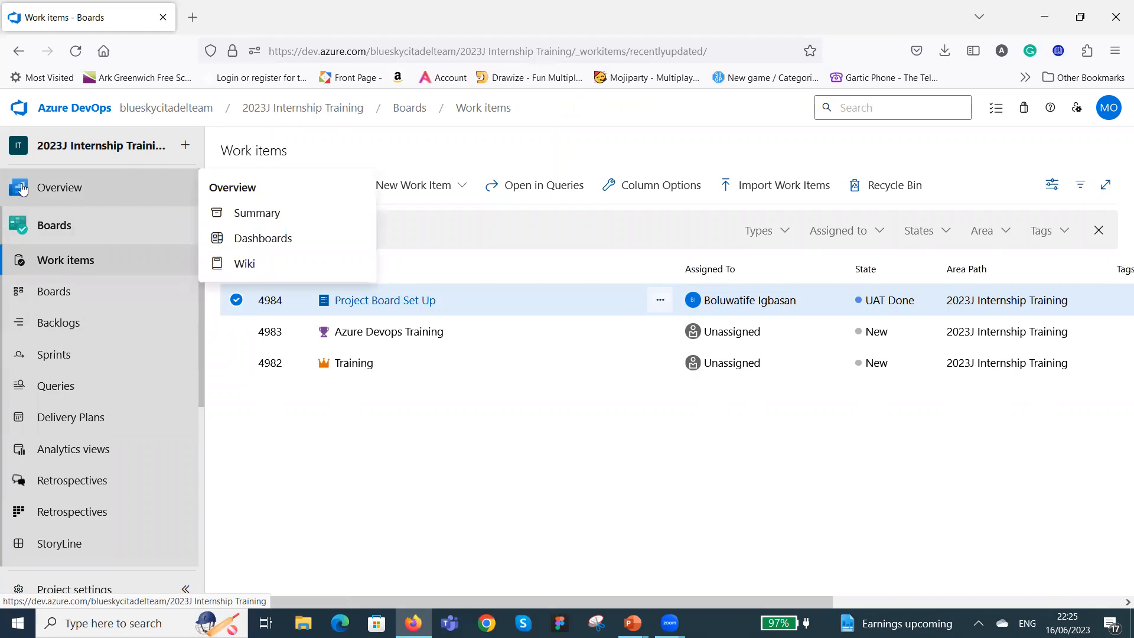
{"action": "left_click", "coordinate": [23, 189]}
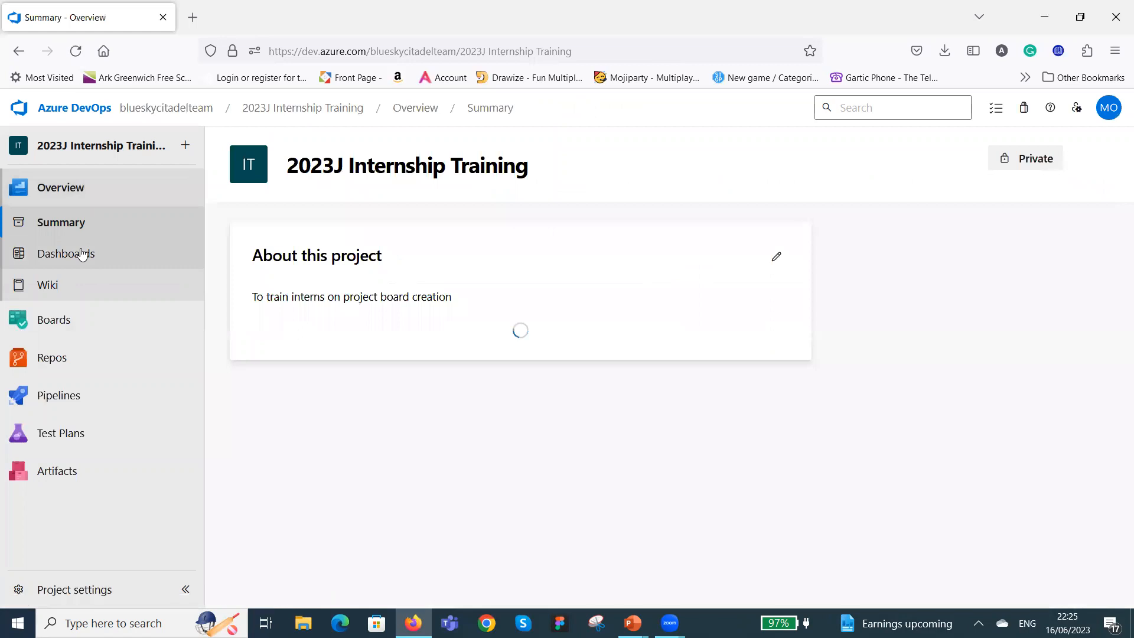
{"action": "left_click", "coordinate": [82, 255]}
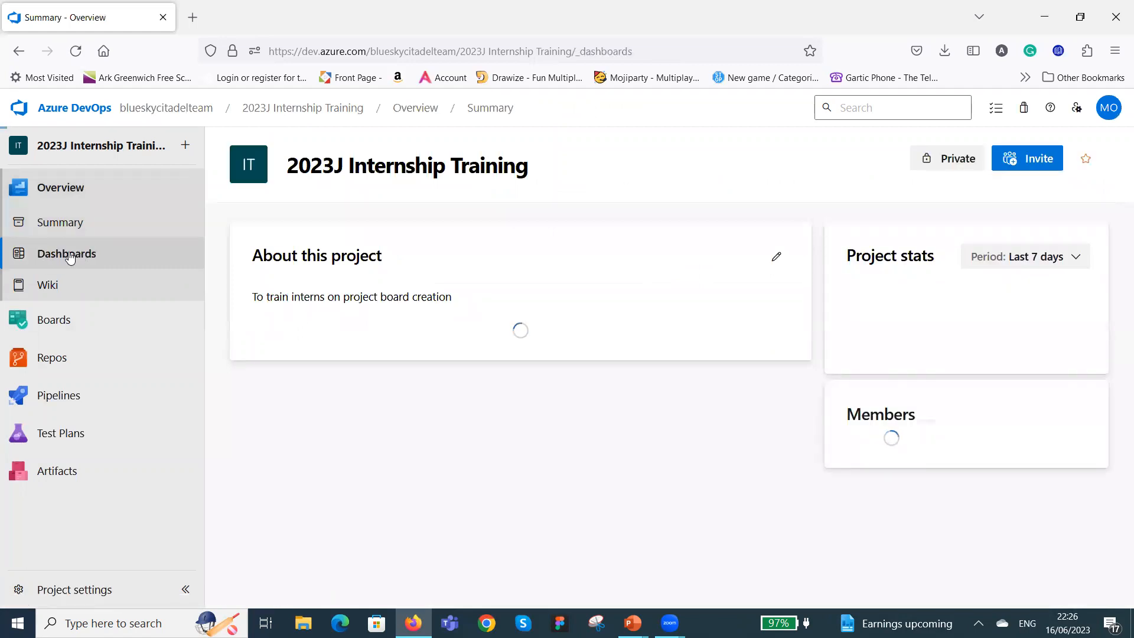
{"action": "left_click", "coordinate": [71, 257]}
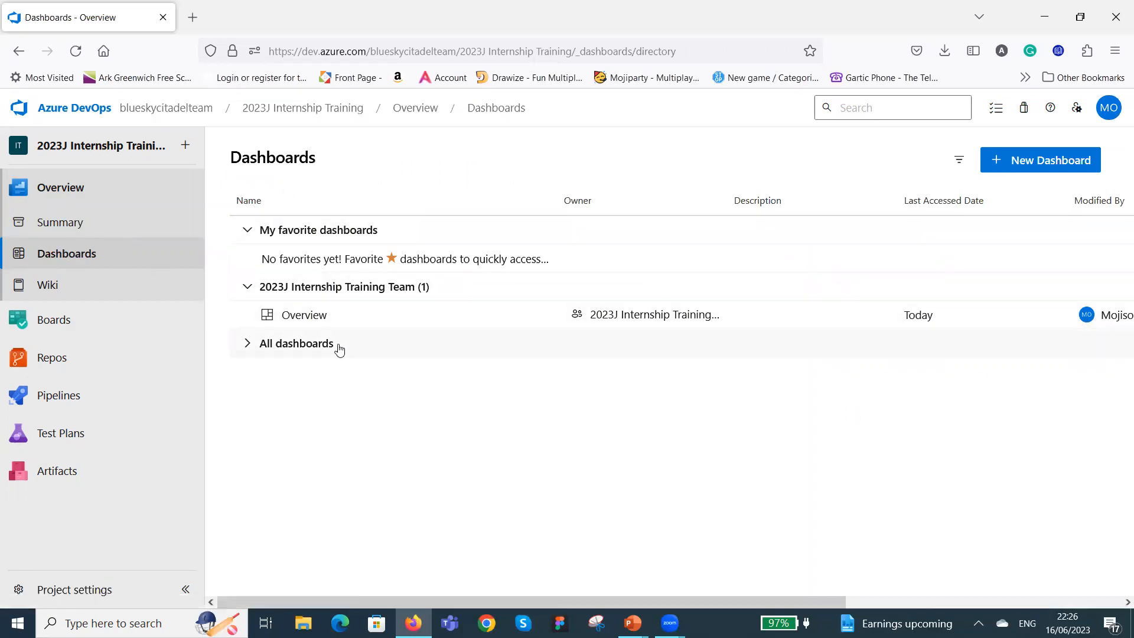
{"action": "left_click", "coordinate": [334, 290]}
{"action": "left_click", "coordinate": [334, 291]}
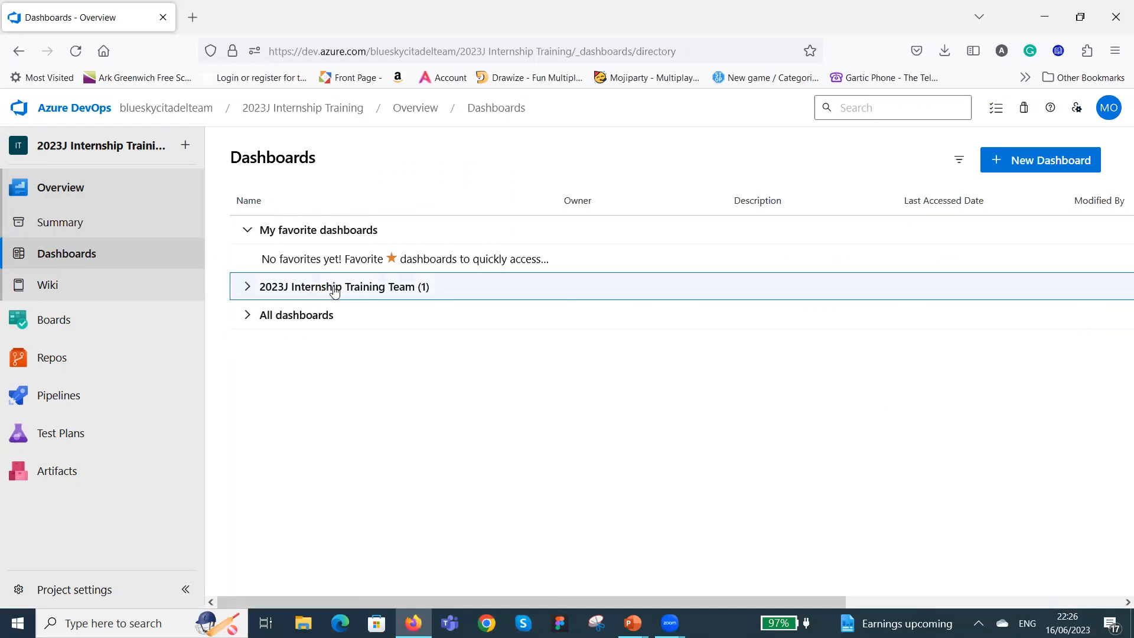
Open the 2023J Internship Training Team's Overview dashboard and add a Burndown widget to it.
{"action": "left_click", "coordinate": [334, 291]}
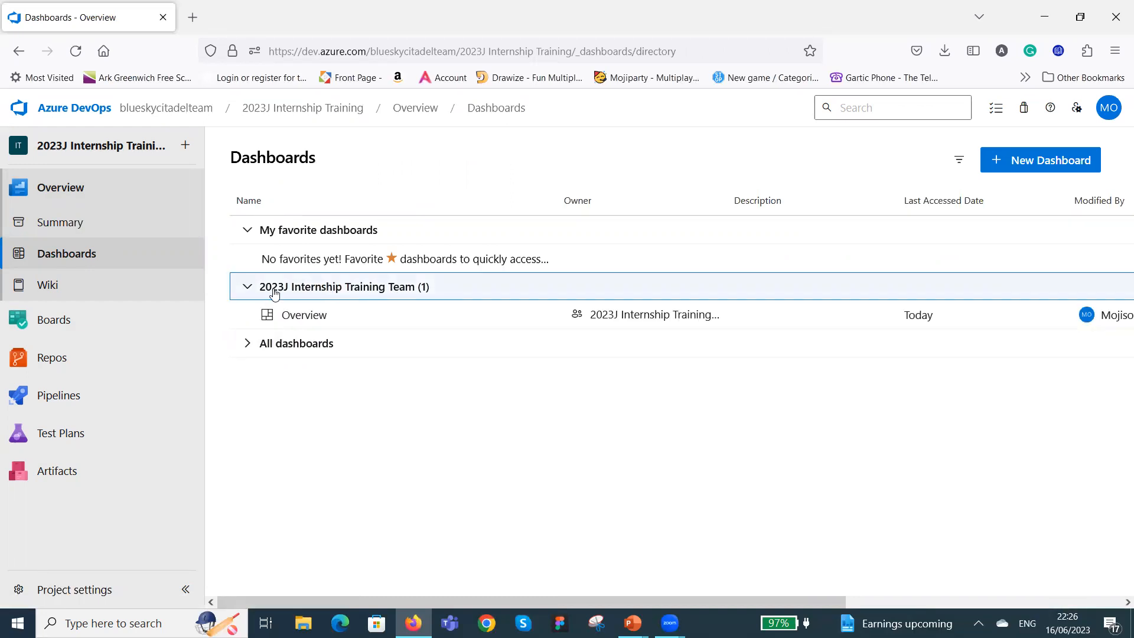
{"action": "left_click", "coordinate": [304, 314]}
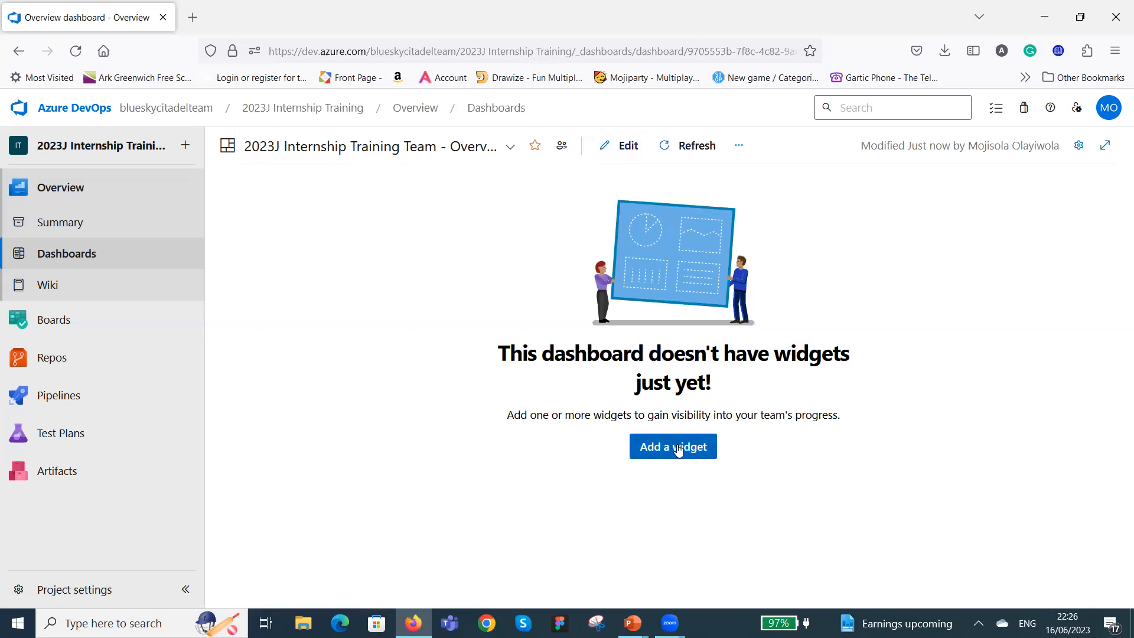
{"action": "left_click", "coordinate": [649, 446]}
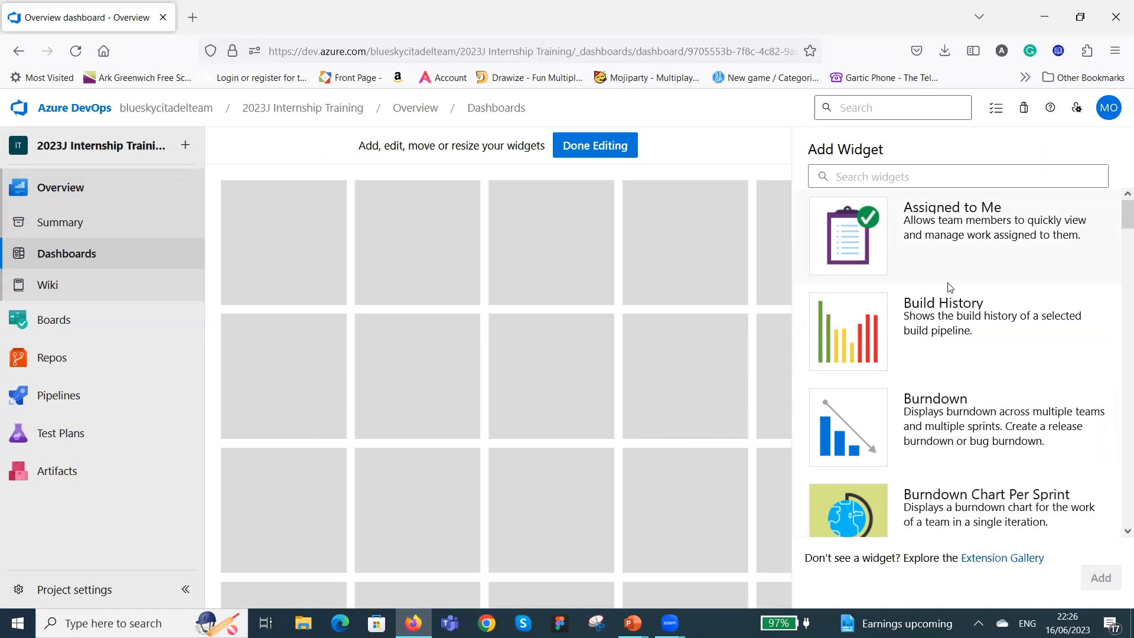
{"action": "scroll", "coordinate": [1047, 224], "scroll_direction": "down", "scroll_amount": 3}
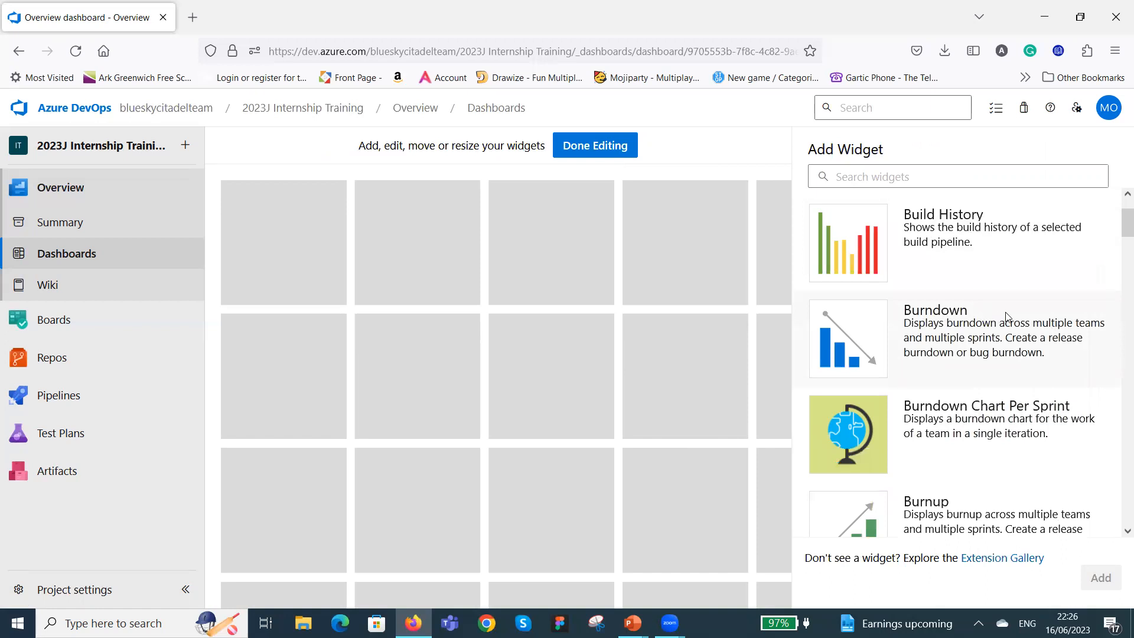
{"action": "left_click", "coordinate": [1007, 319]}
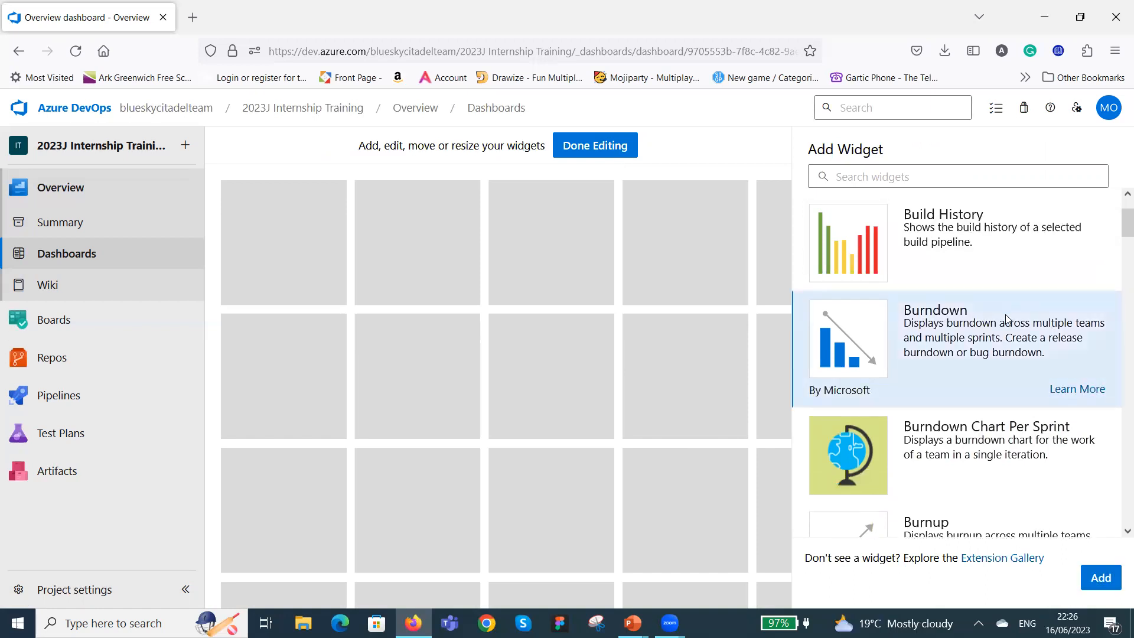
{"action": "left_click", "coordinate": [1101, 578]}
Add a Burnup widget to the Overview dashboard.
{"action": "scroll", "coordinate": [1012, 397], "scroll_direction": "down", "scroll_amount": 5}
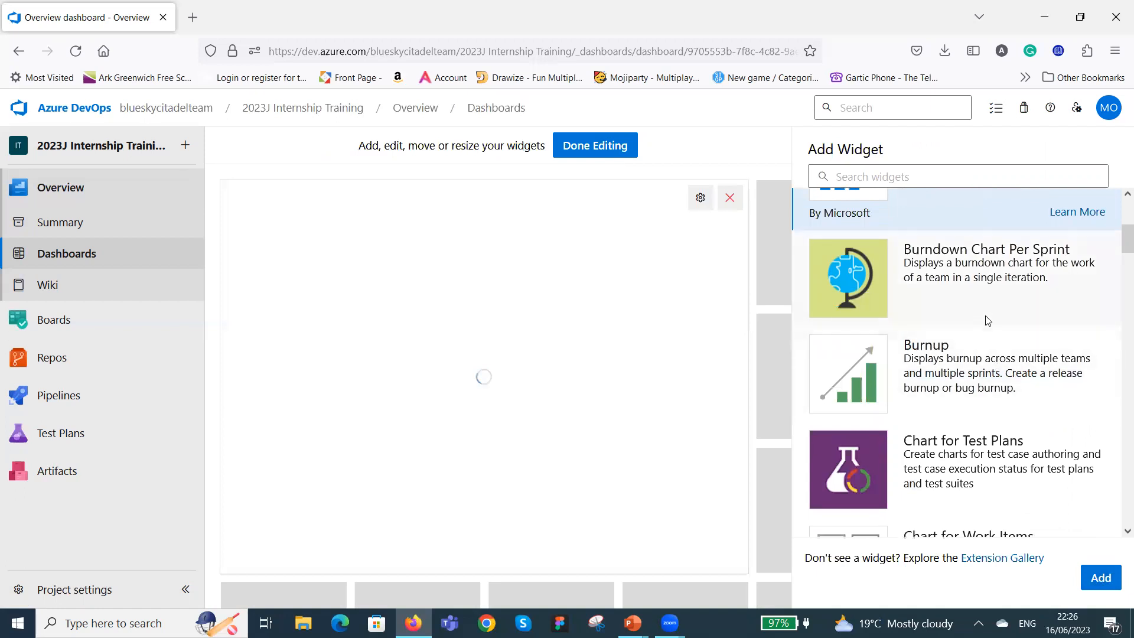
{"action": "left_click", "coordinate": [992, 349]}
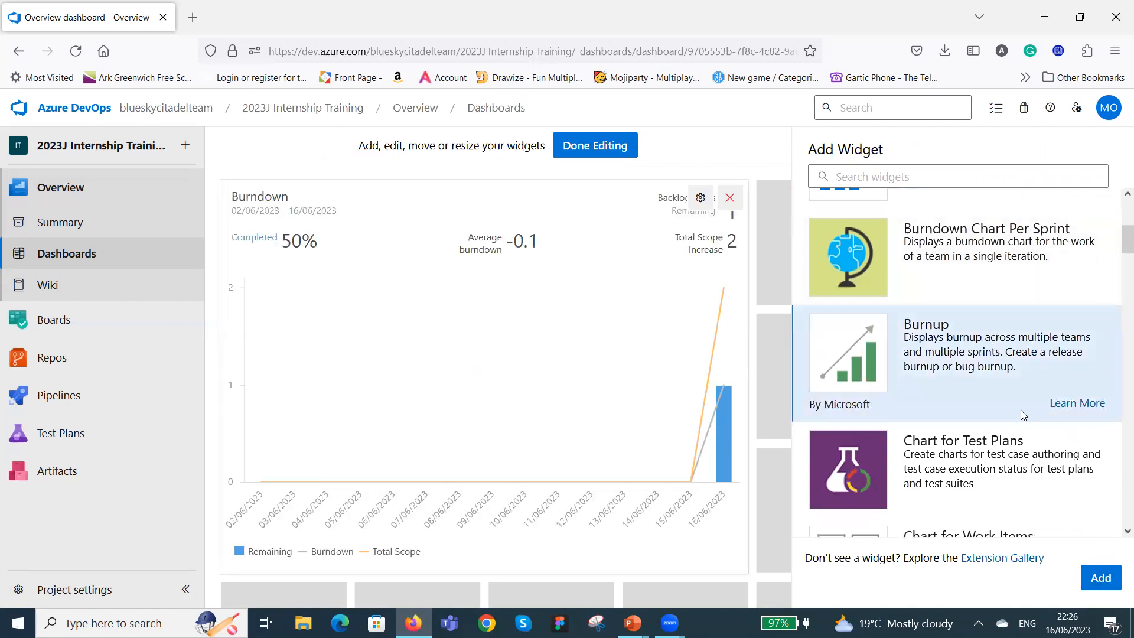
{"action": "left_click", "coordinate": [1102, 579]}
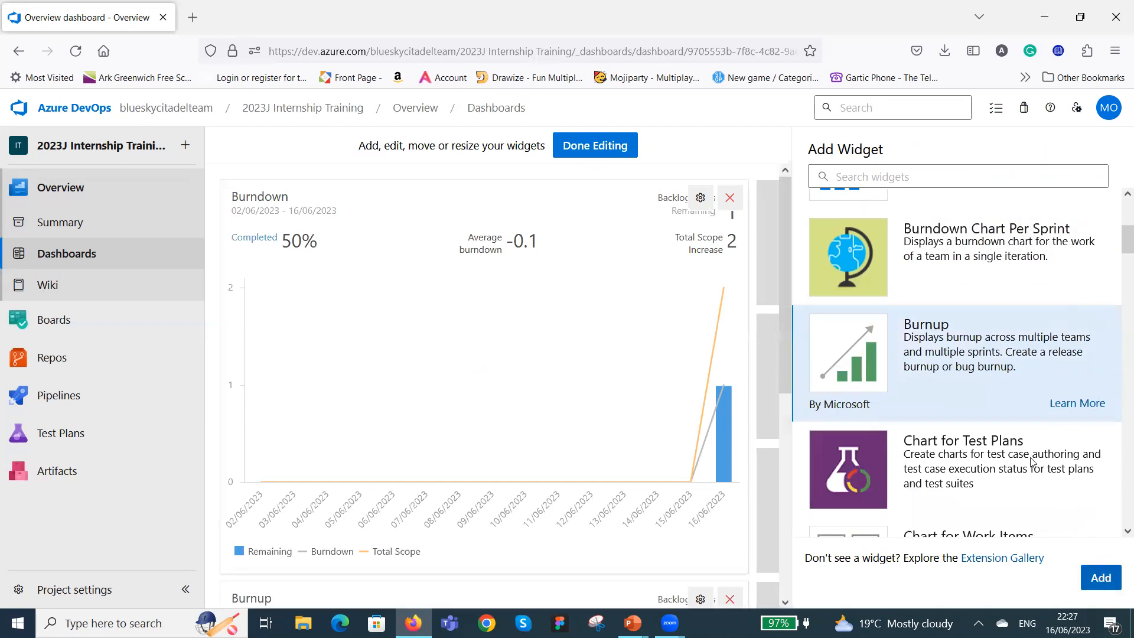
Find the Sprint Burndown widget in the widget catalogue and add it to the dashboard.
{"action": "scroll", "coordinate": [992, 429], "scroll_direction": "down", "scroll_amount": 3}
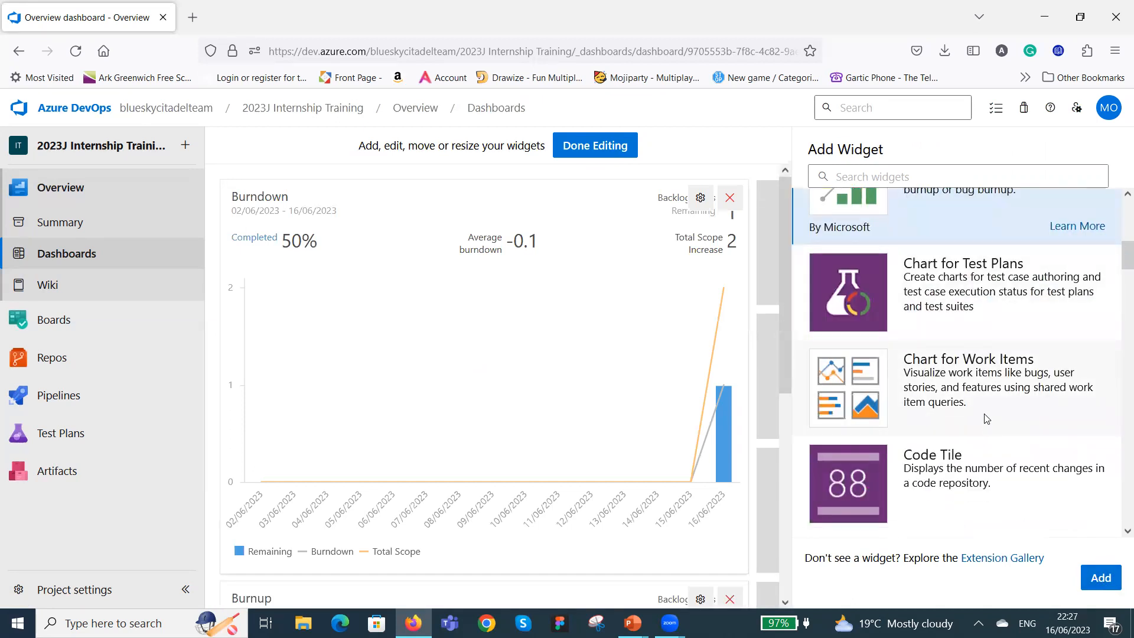
{"action": "scroll", "coordinate": [992, 415], "scroll_direction": "down", "scroll_amount": 4}
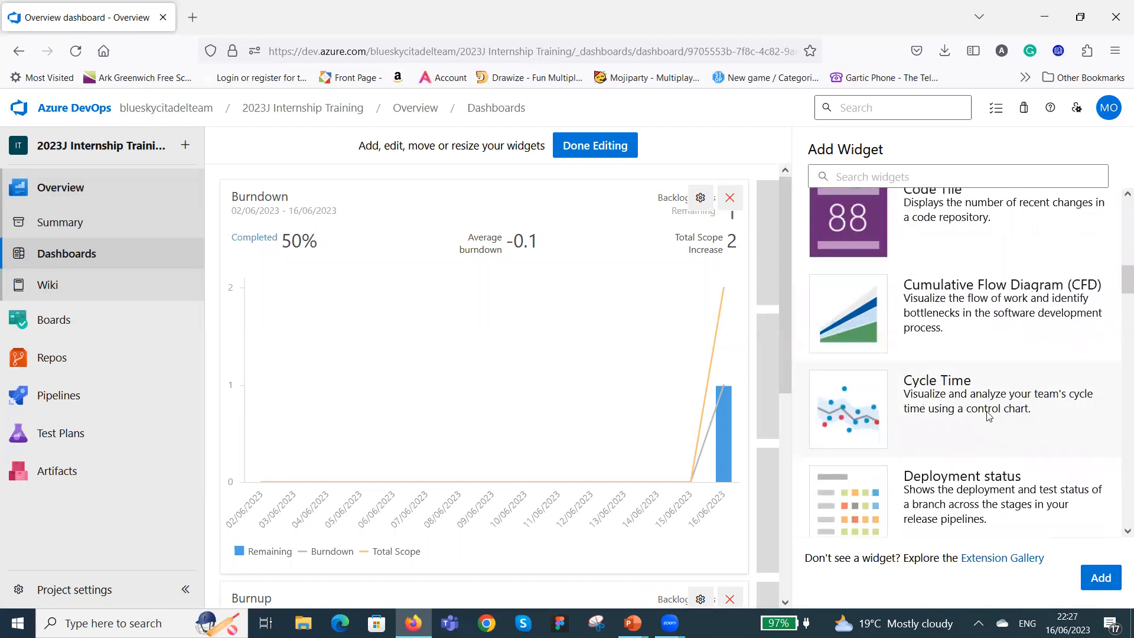
{"action": "scroll", "coordinate": [991, 339], "scroll_direction": "down", "scroll_amount": 3}
{"action": "scroll", "coordinate": [992, 337], "scroll_direction": "down", "scroll_amount": 3}
{"action": "scroll", "coordinate": [992, 336], "scroll_direction": "down", "scroll_amount": 4}
{"action": "scroll", "coordinate": [992, 337], "scroll_direction": "up", "scroll_amount": 1}
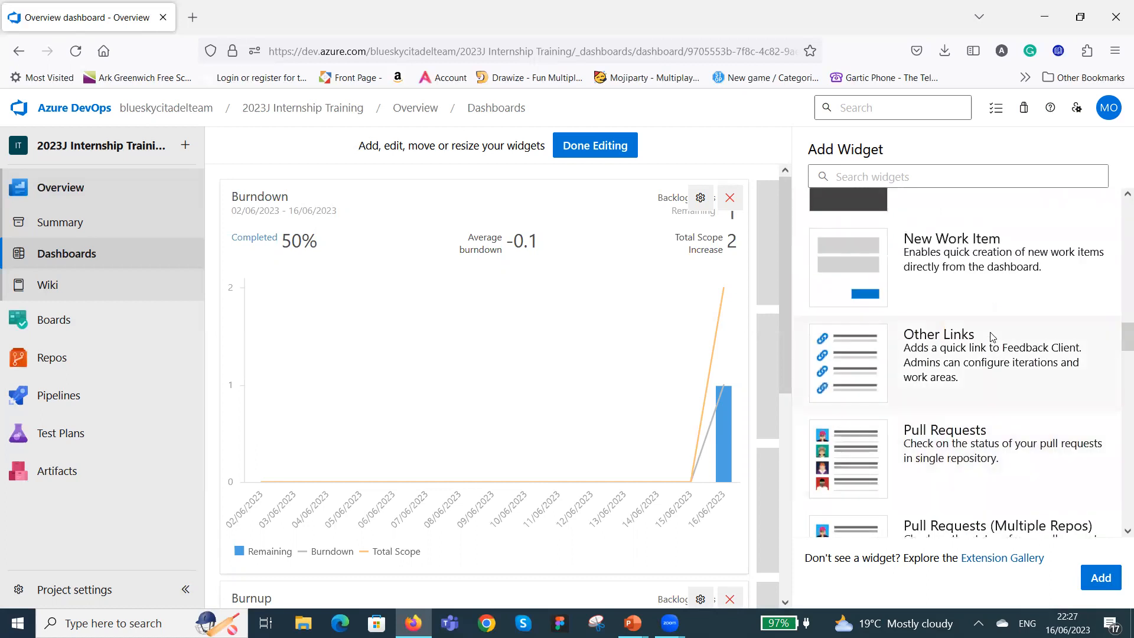
{"action": "scroll", "coordinate": [992, 335], "scroll_direction": "down", "scroll_amount": 6}
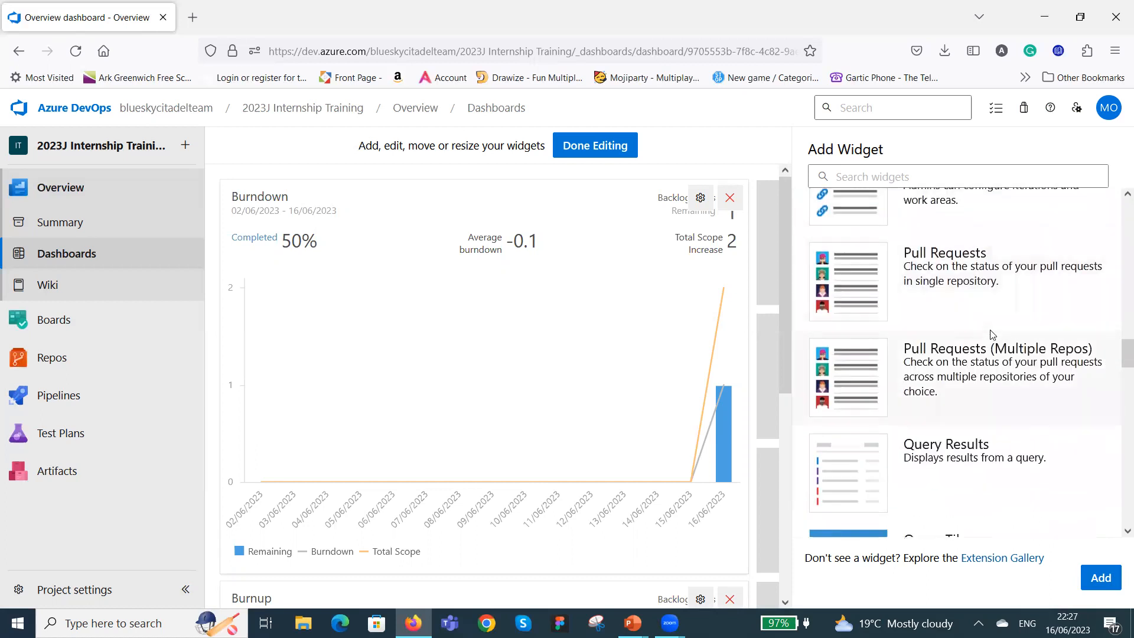
{"action": "scroll", "coordinate": [992, 335], "scroll_direction": "down", "scroll_amount": 3}
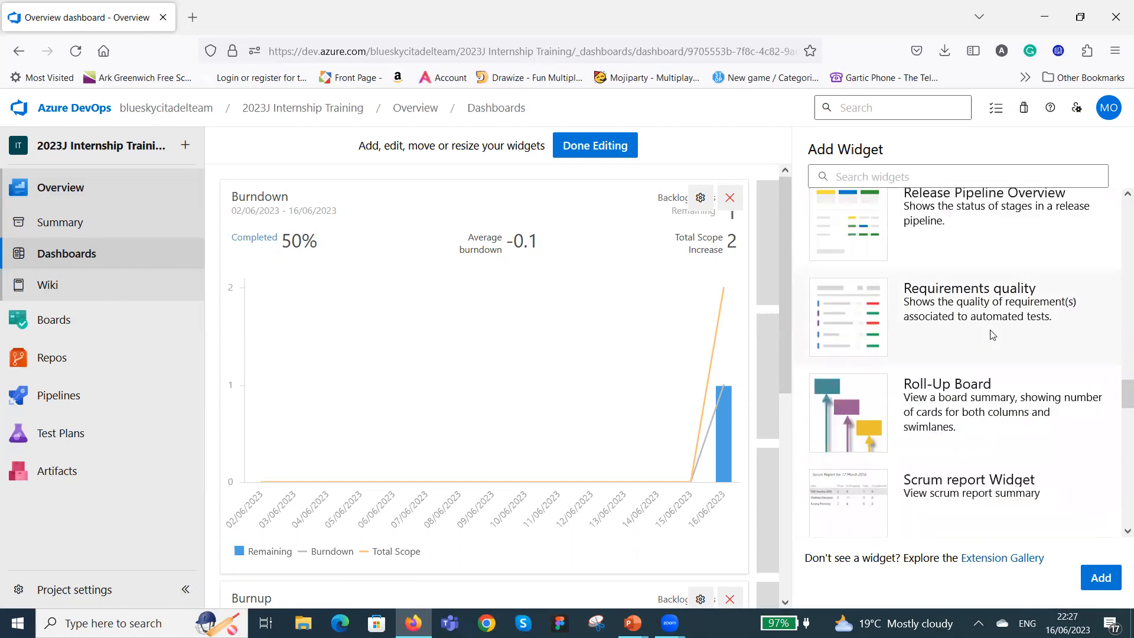
{"action": "scroll", "coordinate": [992, 335], "scroll_direction": "down", "scroll_amount": 5}
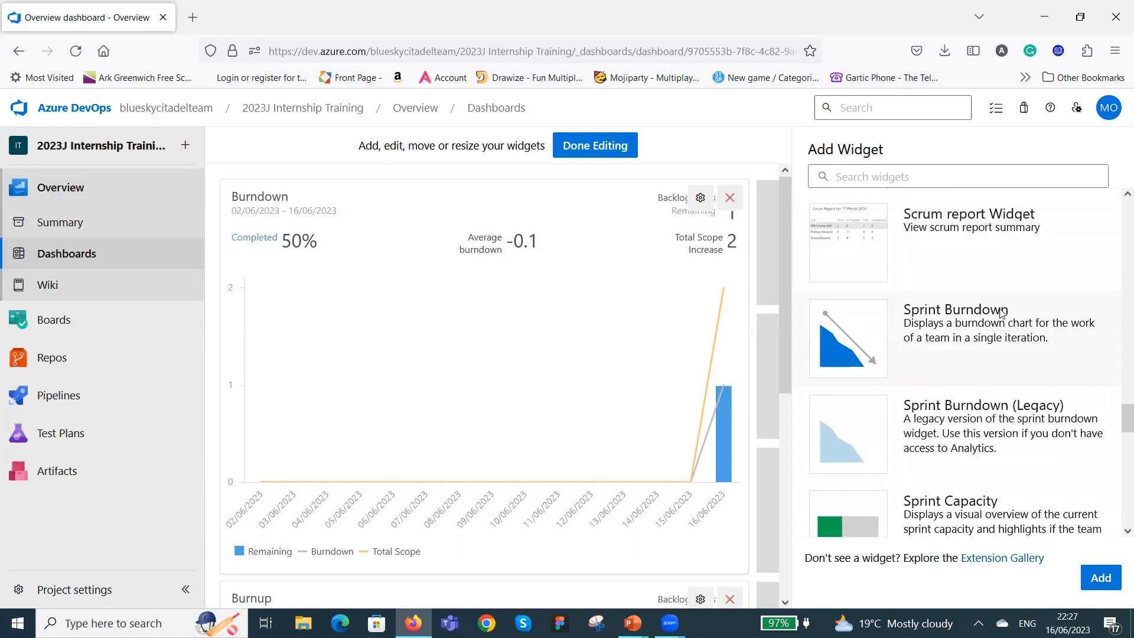
{"action": "left_click", "coordinate": [951, 331]}
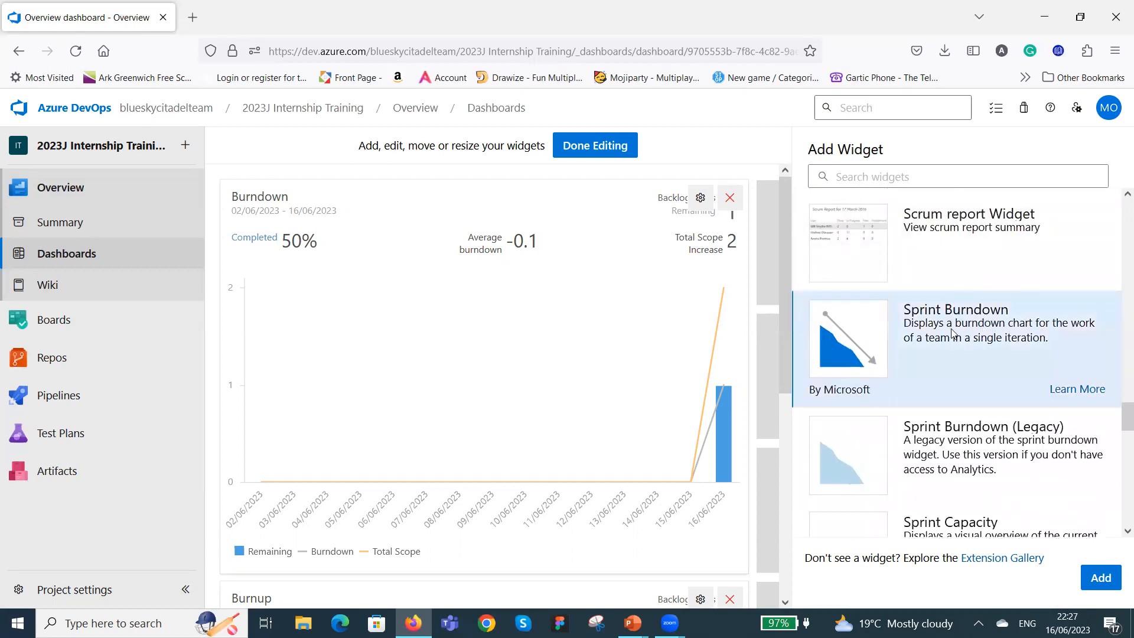
{"action": "left_click", "coordinate": [1102, 577]}
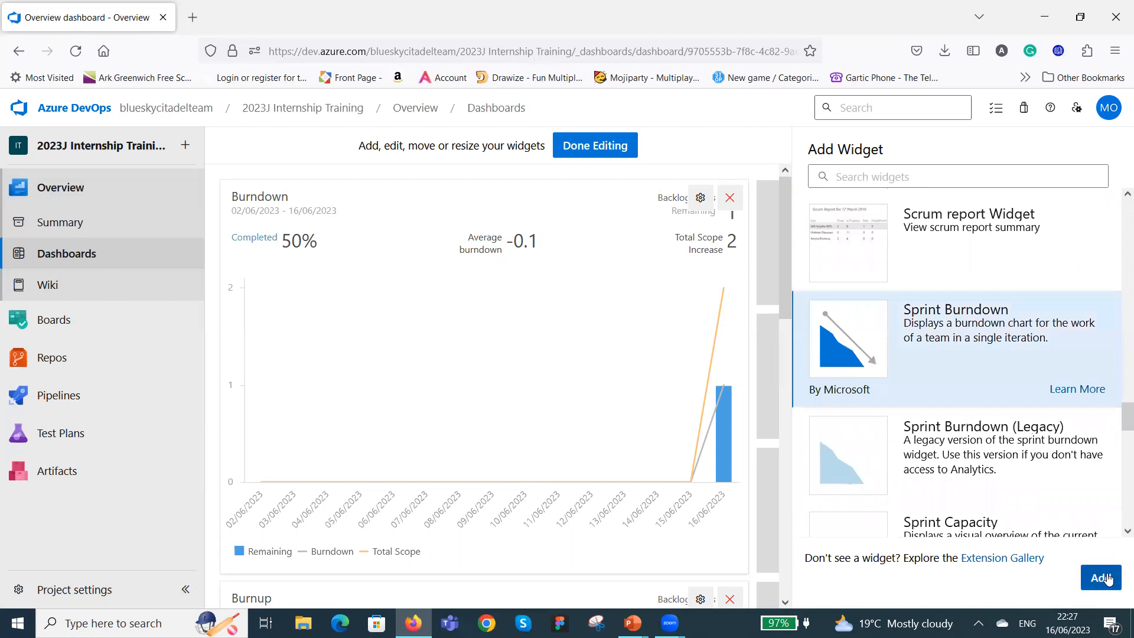
Add the Sprint Capacity widget and the Sprint Goal Widget to the dashboard.
{"action": "scroll", "coordinate": [924, 346], "scroll_direction": "down", "scroll_amount": 5}
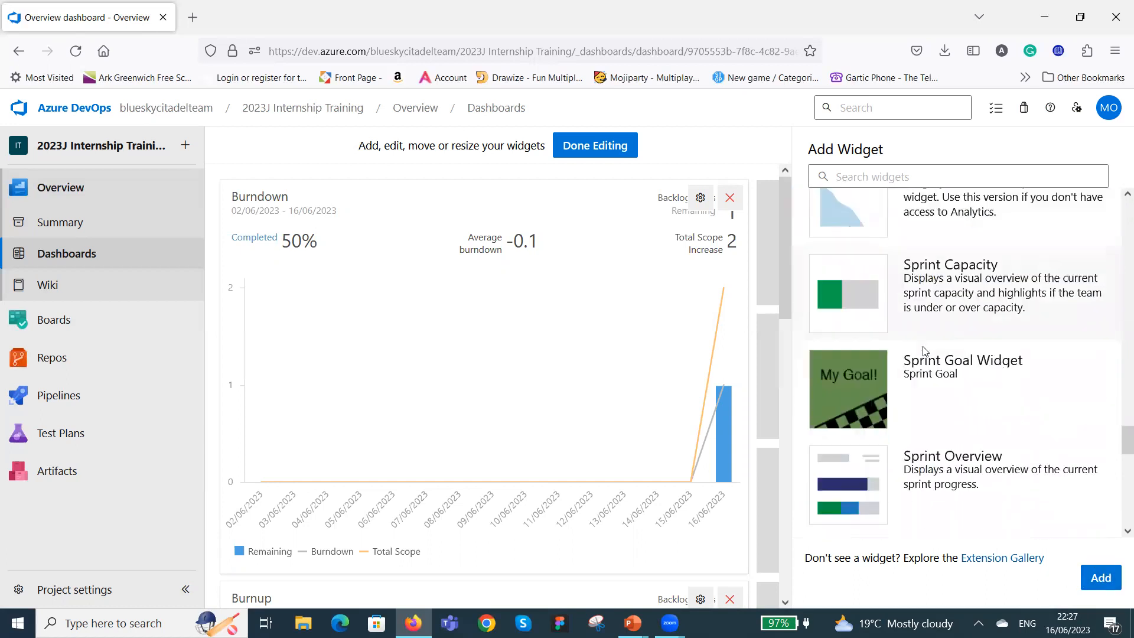
{"action": "left_click", "coordinate": [986, 270]}
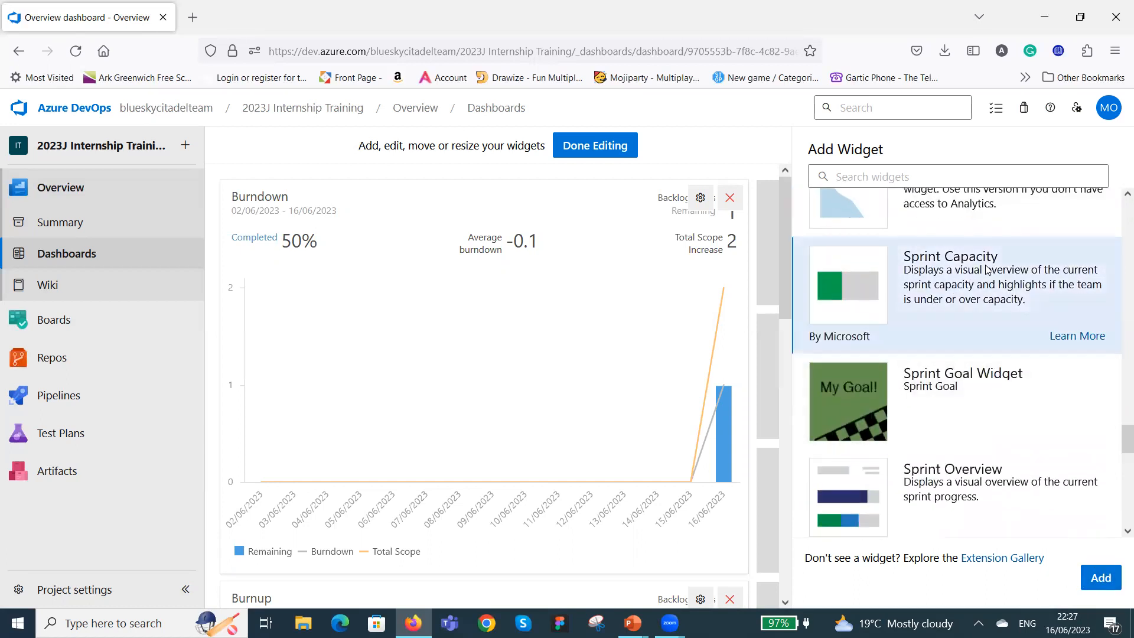
{"action": "left_click", "coordinate": [1098, 579]}
{"action": "left_click", "coordinate": [979, 392]}
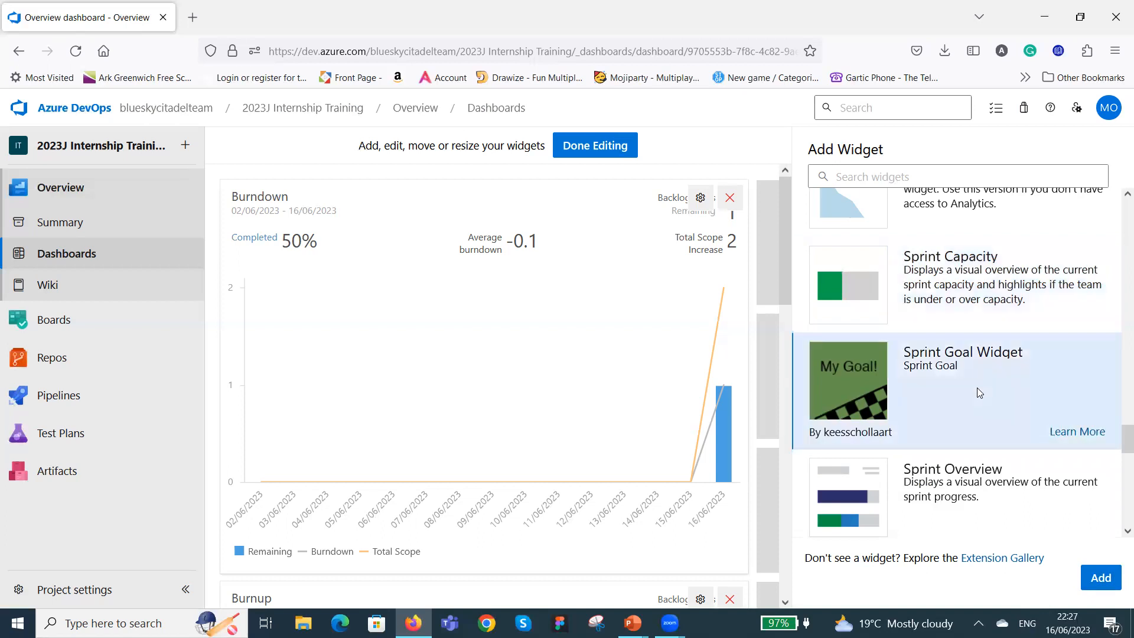
{"action": "left_click", "coordinate": [1103, 579]}
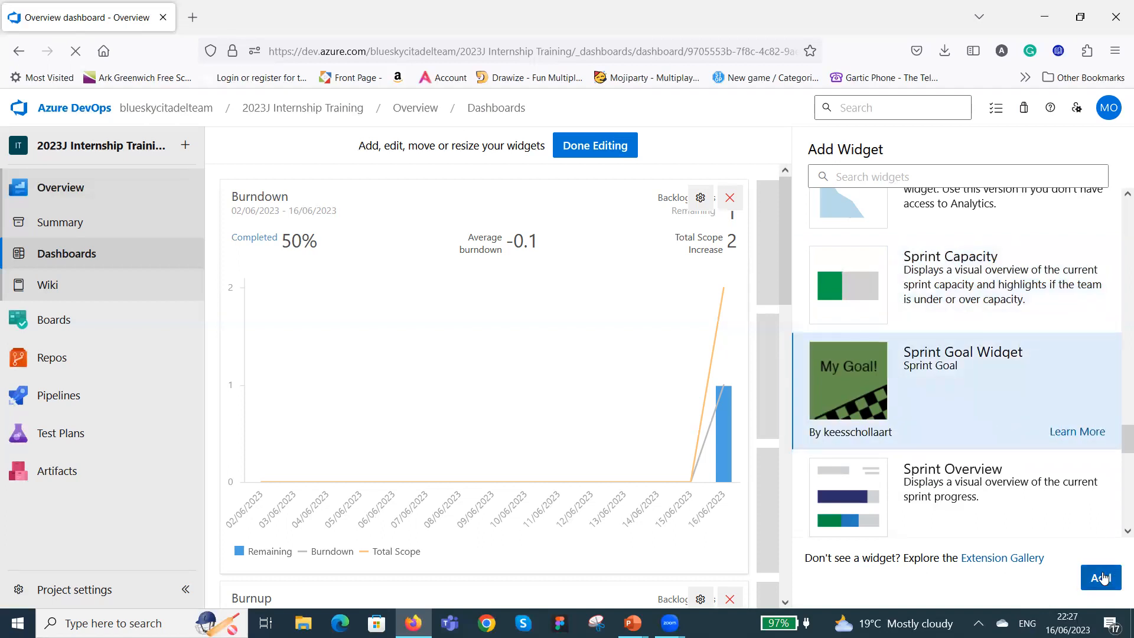
Add the Sprint Overview and Team Members widgets to the dashboard.
{"action": "scroll", "coordinate": [1006, 421], "scroll_direction": "down", "scroll_amount": 3}
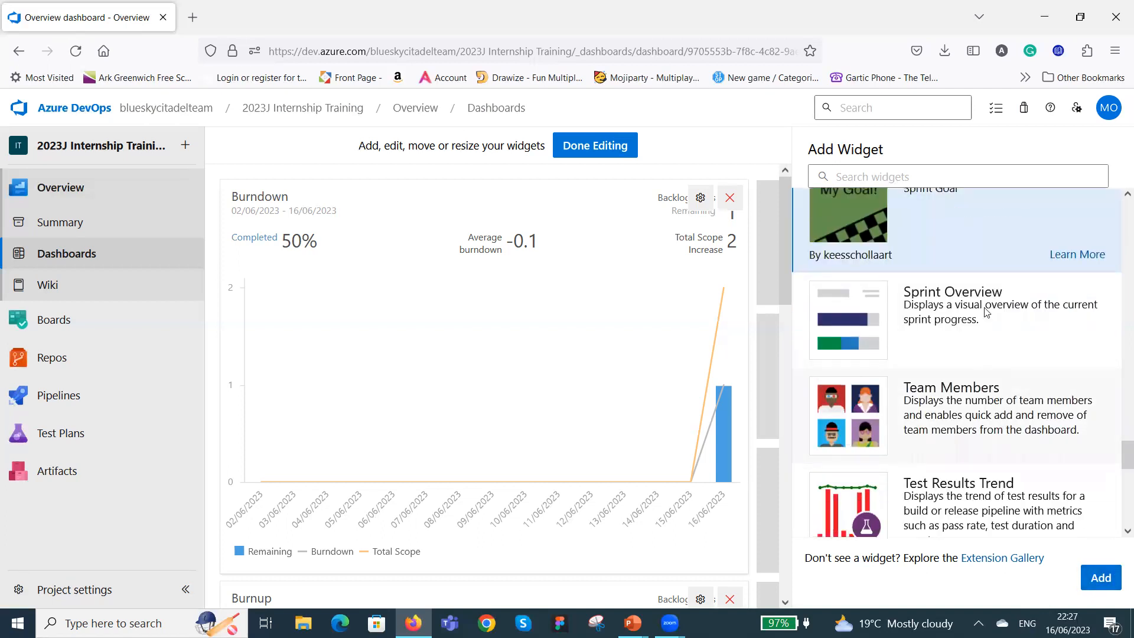
{"action": "left_click", "coordinate": [1012, 328]}
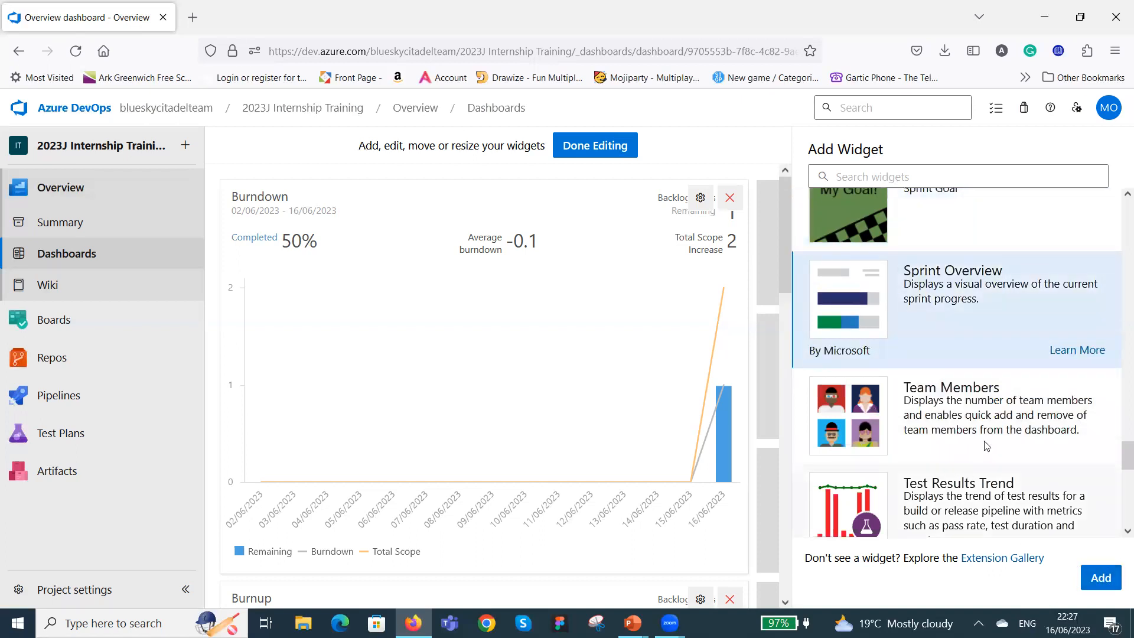
{"action": "left_click", "coordinate": [1027, 391]}
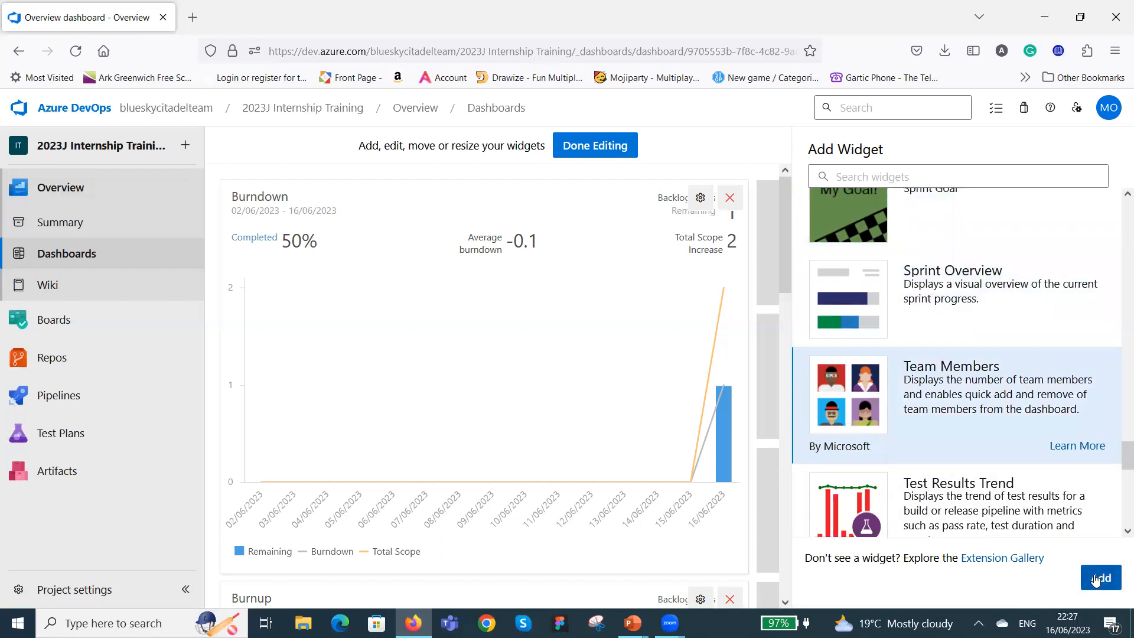
Add the Velocity widget to the dashboard.
{"action": "scroll", "coordinate": [1007, 453], "scroll_direction": "down", "scroll_amount": 3}
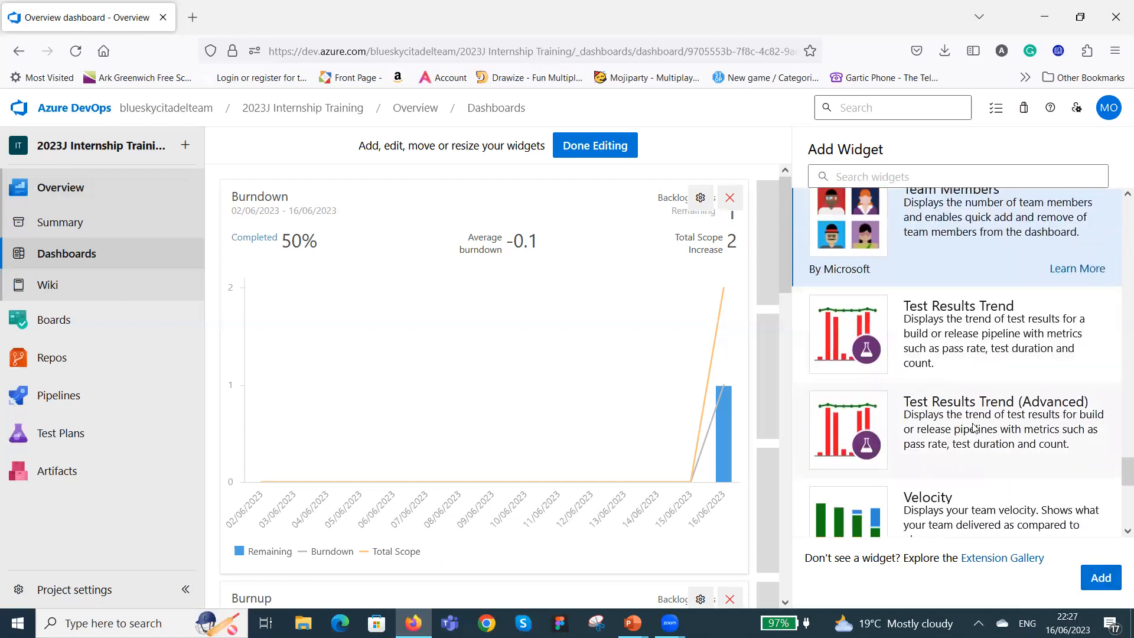
{"action": "scroll", "coordinate": [998, 448], "scroll_direction": "down", "scroll_amount": 2}
{"action": "left_click", "coordinate": [991, 406]}
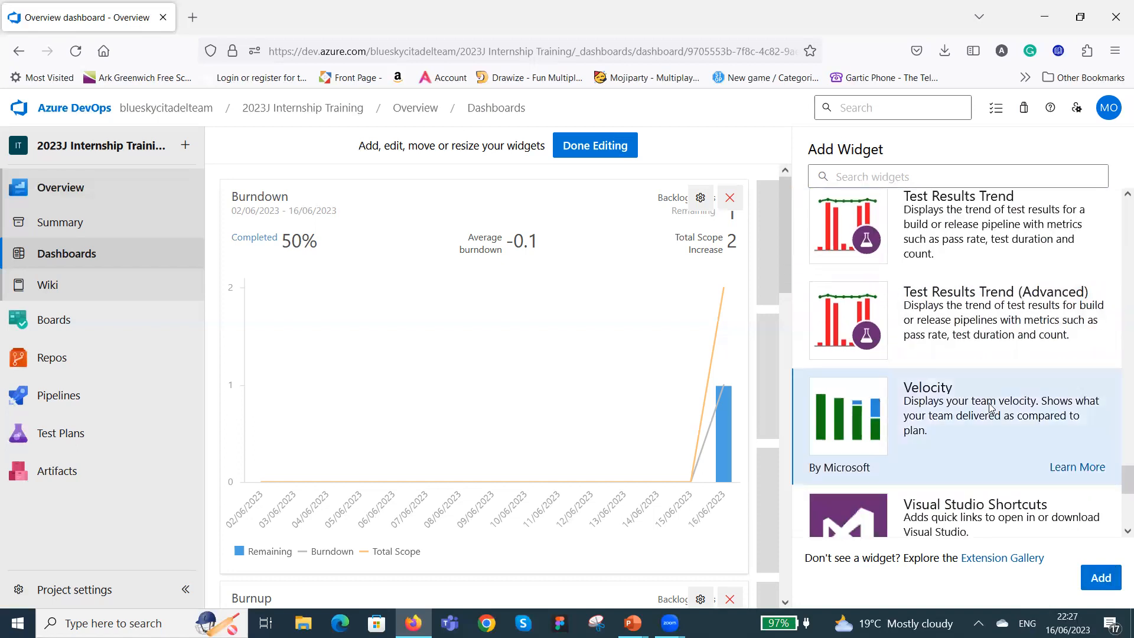
{"action": "left_click", "coordinate": [1099, 579]}
Look through the remaining widgets, then open the Extension Gallery and browse the Azure DevOps extensions.
{"action": "scroll", "coordinate": [956, 372], "scroll_direction": "down", "scroll_amount": 3}
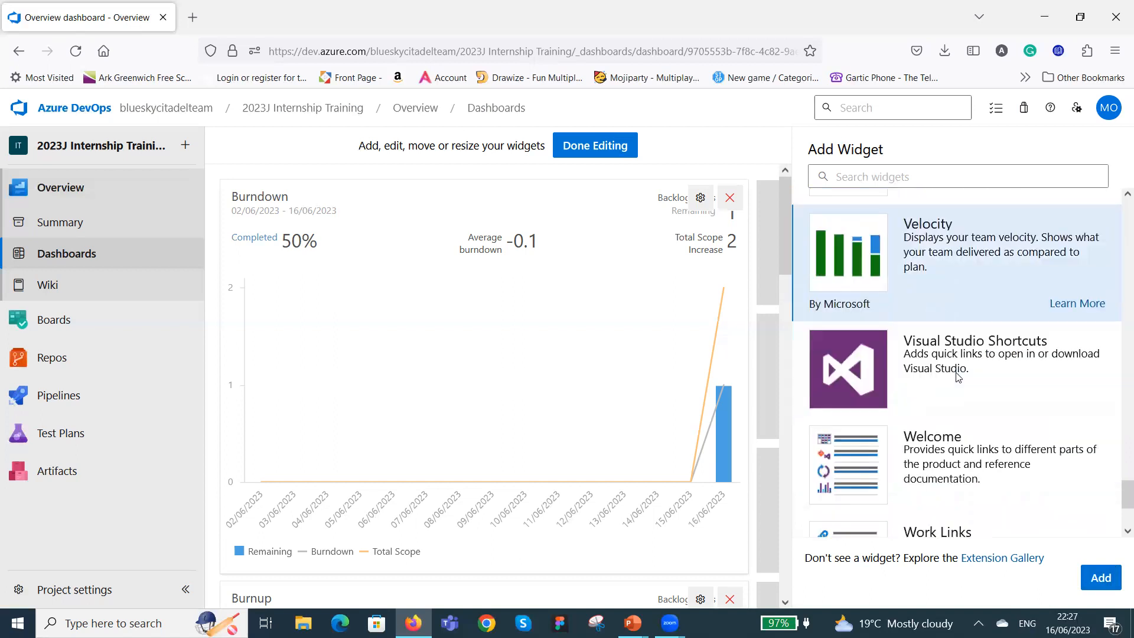
{"action": "scroll", "coordinate": [958, 378], "scroll_direction": "down", "scroll_amount": 3}
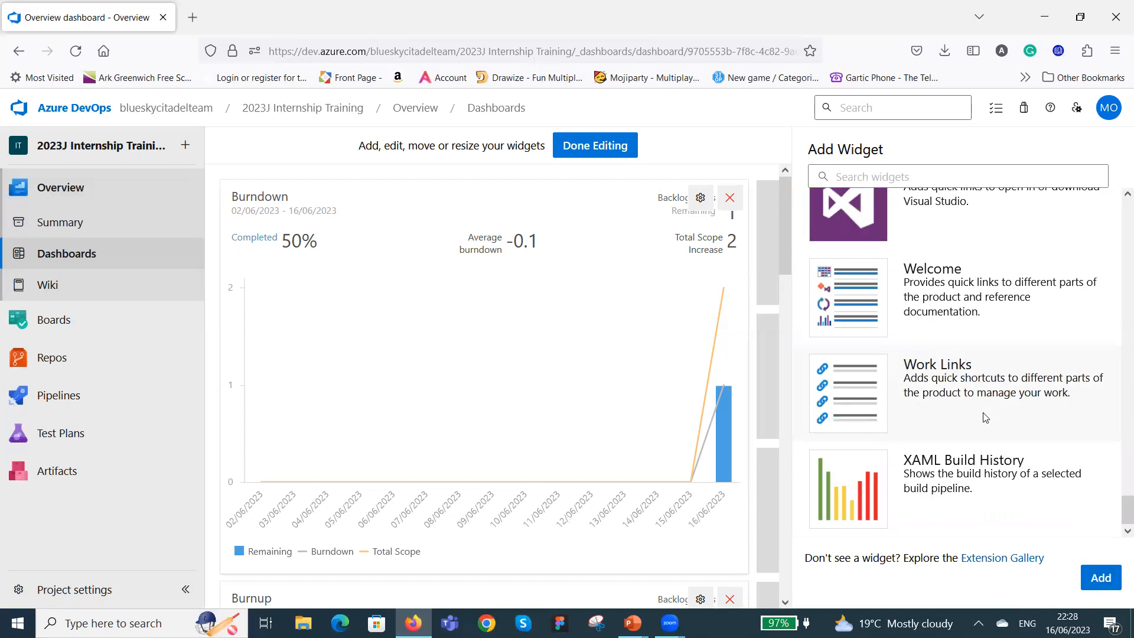
{"action": "scroll", "coordinate": [988, 413], "scroll_direction": "up", "scroll_amount": 10}
{"action": "scroll", "coordinate": [1003, 416], "scroll_direction": "down", "scroll_amount": 10}
{"action": "left_click", "coordinate": [996, 559]}
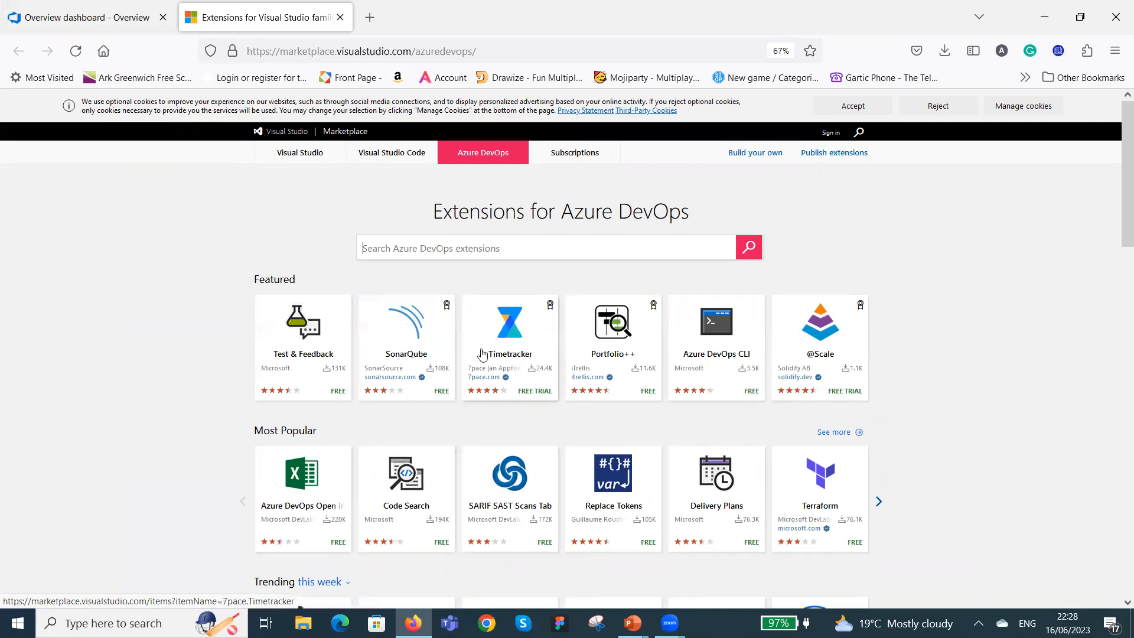
{"action": "scroll", "coordinate": [793, 414], "scroll_direction": "down", "scroll_amount": 3}
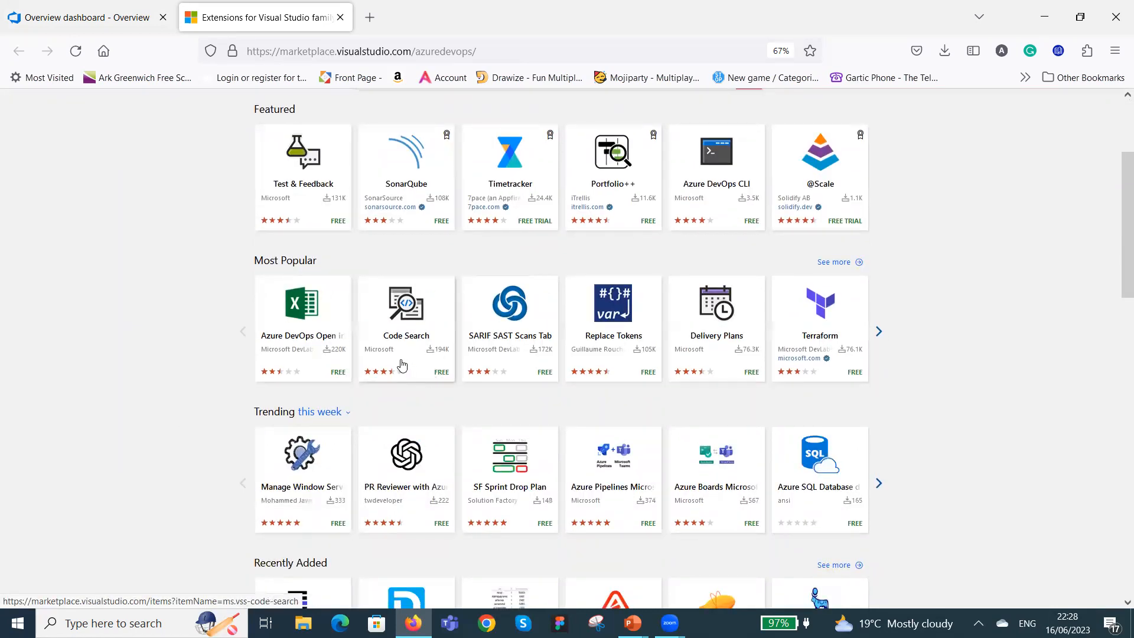
{"action": "scroll", "coordinate": [400, 360], "scroll_direction": "up", "scroll_amount": 2}
Open the Test & Feedback extension's page, go to its browser install options and review its feature descriptions.
{"action": "left_click", "coordinate": [319, 301]}
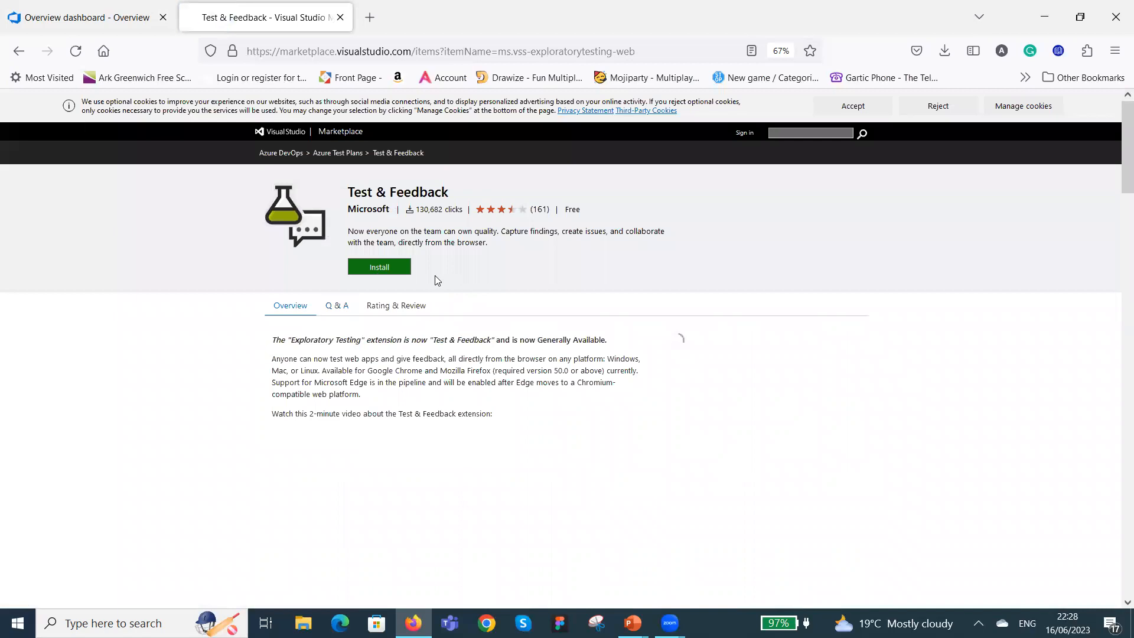
{"action": "left_click", "coordinate": [397, 275]}
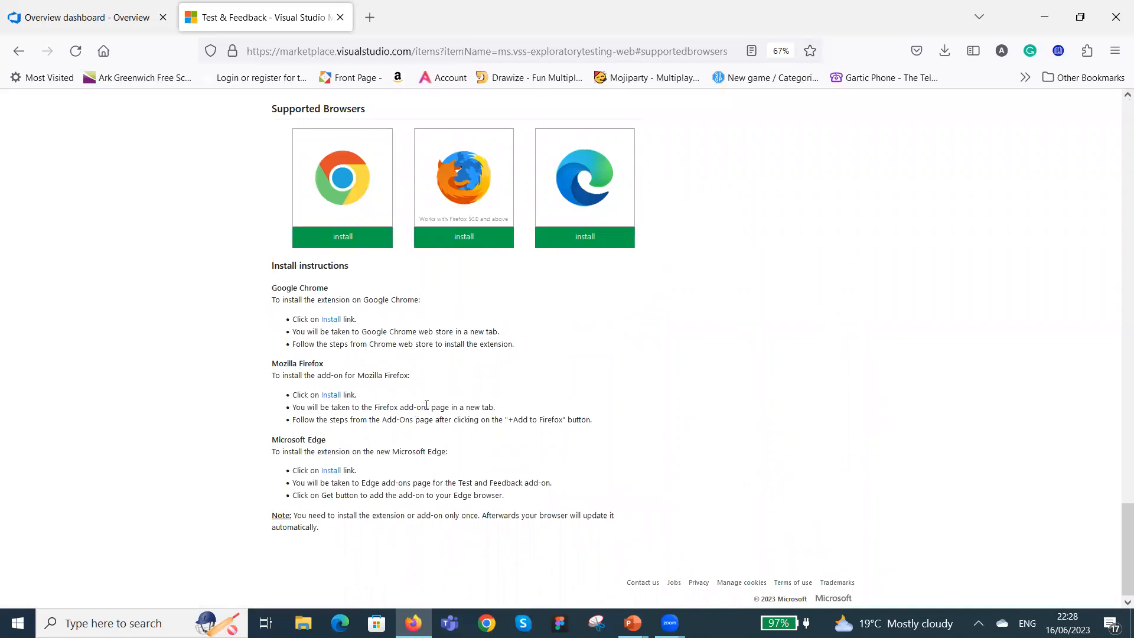
{"action": "scroll", "coordinate": [602, 408], "scroll_direction": "up", "scroll_amount": 10}
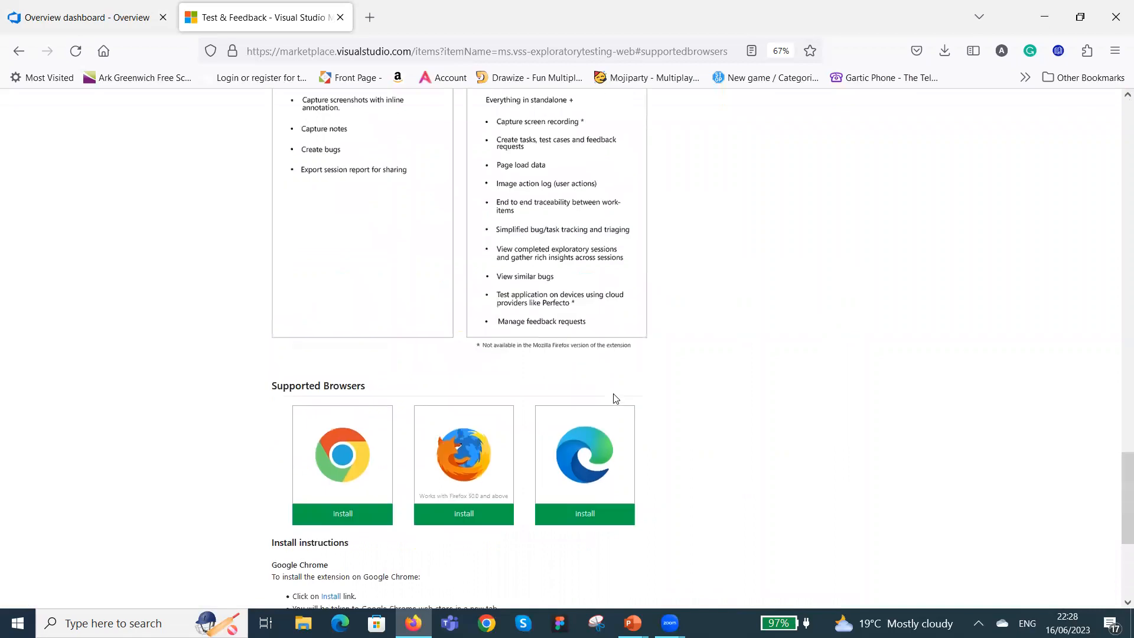
{"action": "scroll", "coordinate": [617, 392], "scroll_direction": "up", "scroll_amount": 10}
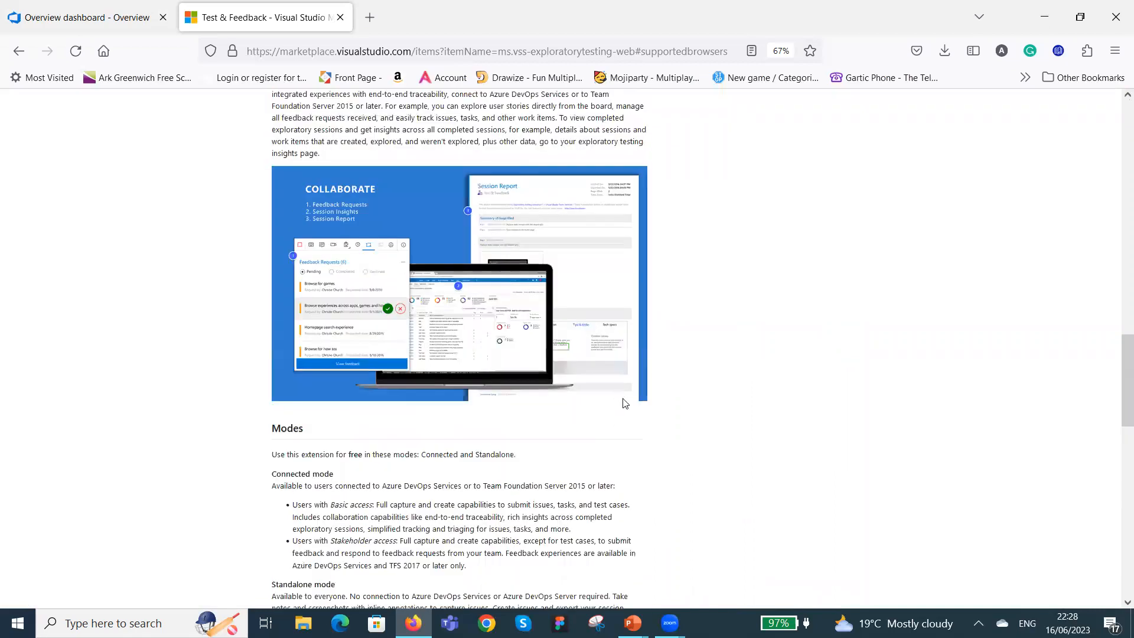
{"action": "scroll", "coordinate": [600, 406], "scroll_direction": "up", "scroll_amount": 5}
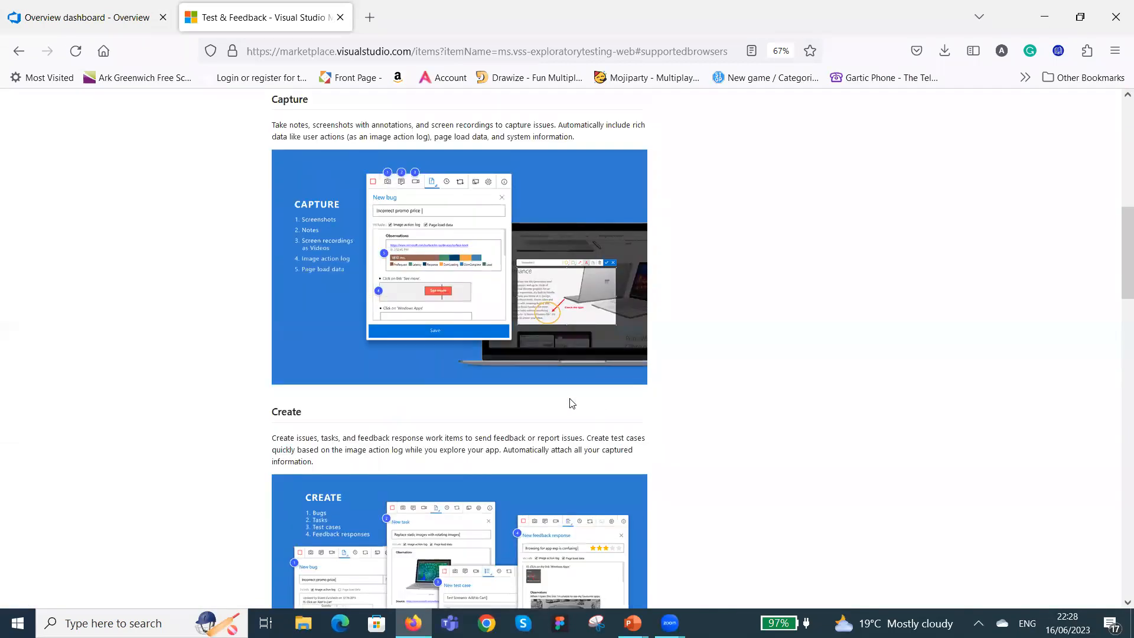
Read through the Test & Feedback extension page, covering its Capture, Create and Collaborate sections, modes, feature comparison and extension details.
{"action": "scroll", "coordinate": [532, 402], "scroll_direction": "up", "scroll_amount": 5}
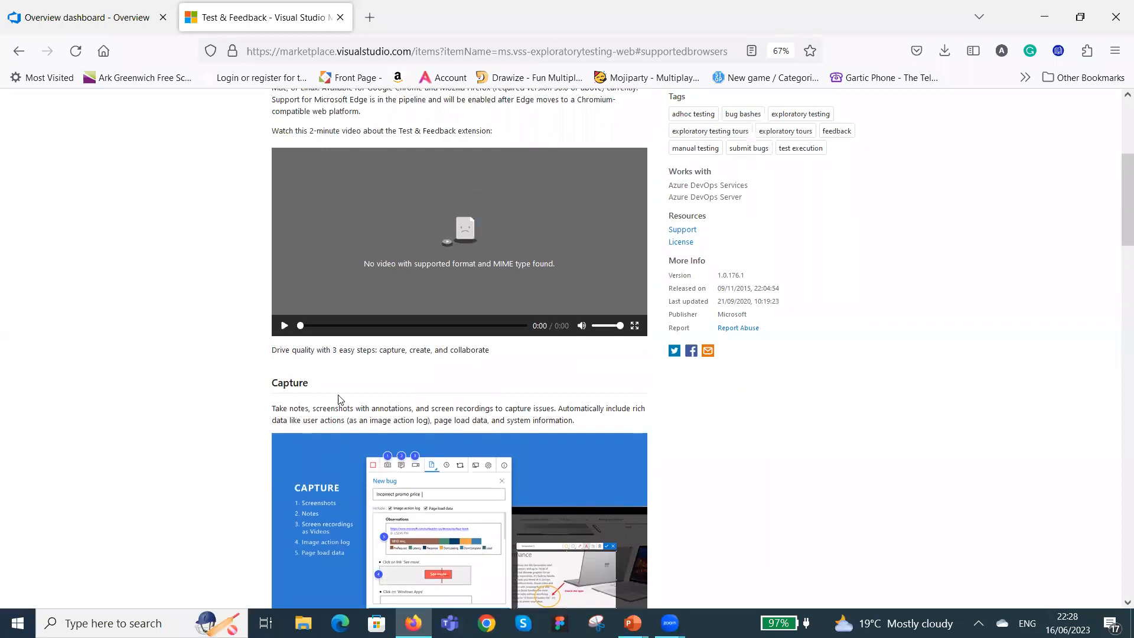
{"action": "scroll", "coordinate": [416, 401], "scroll_direction": "down", "scroll_amount": 10}
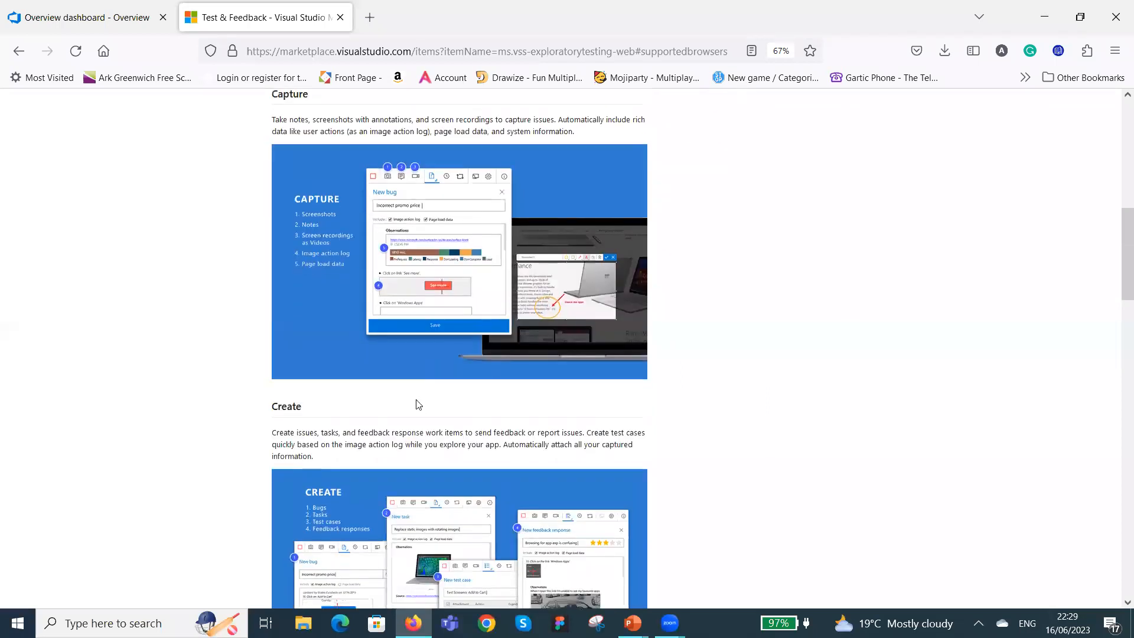
{"action": "scroll", "coordinate": [531, 366], "scroll_direction": "down", "scroll_amount": 4}
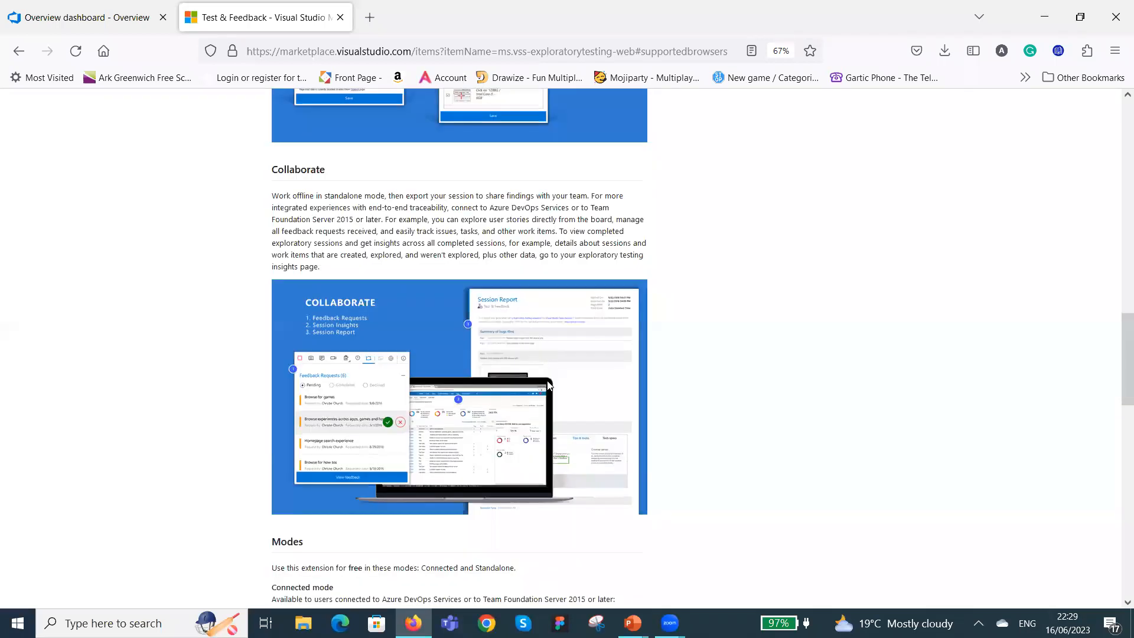
{"action": "scroll", "coordinate": [373, 432], "scroll_direction": "down", "scroll_amount": 4}
{"action": "scroll", "coordinate": [520, 336], "scroll_direction": "down", "scroll_amount": 5}
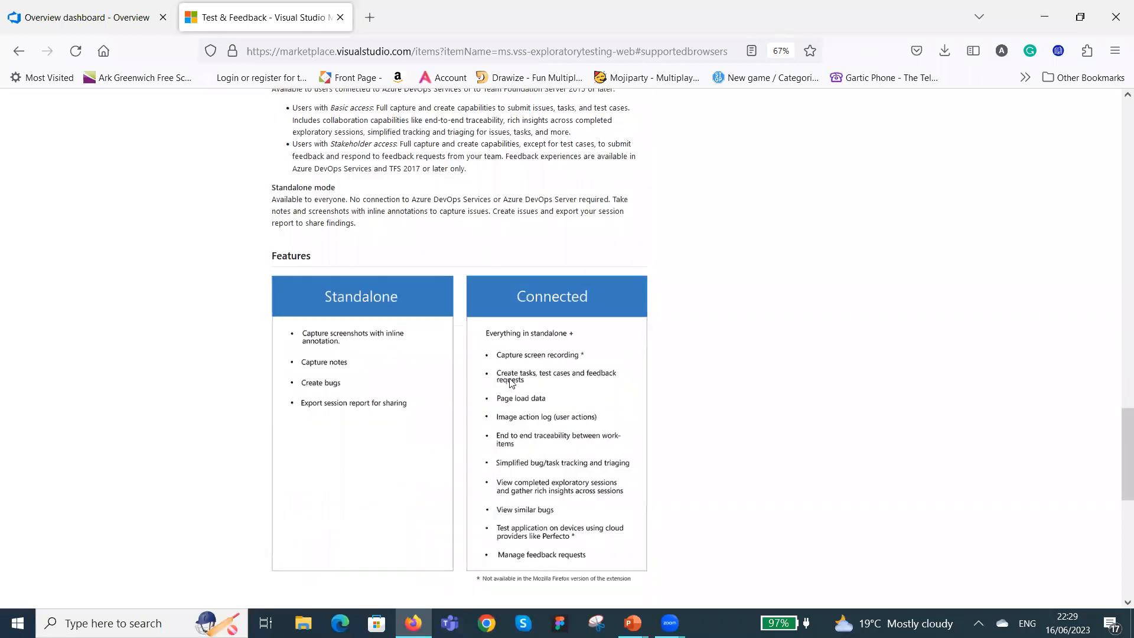
{"action": "scroll", "coordinate": [510, 385], "scroll_direction": "down", "scroll_amount": 6}
{"action": "scroll", "coordinate": [501, 462], "scroll_direction": "down", "scroll_amount": 3}
{"action": "scroll", "coordinate": [515, 446], "scroll_direction": "up", "scroll_amount": 20}
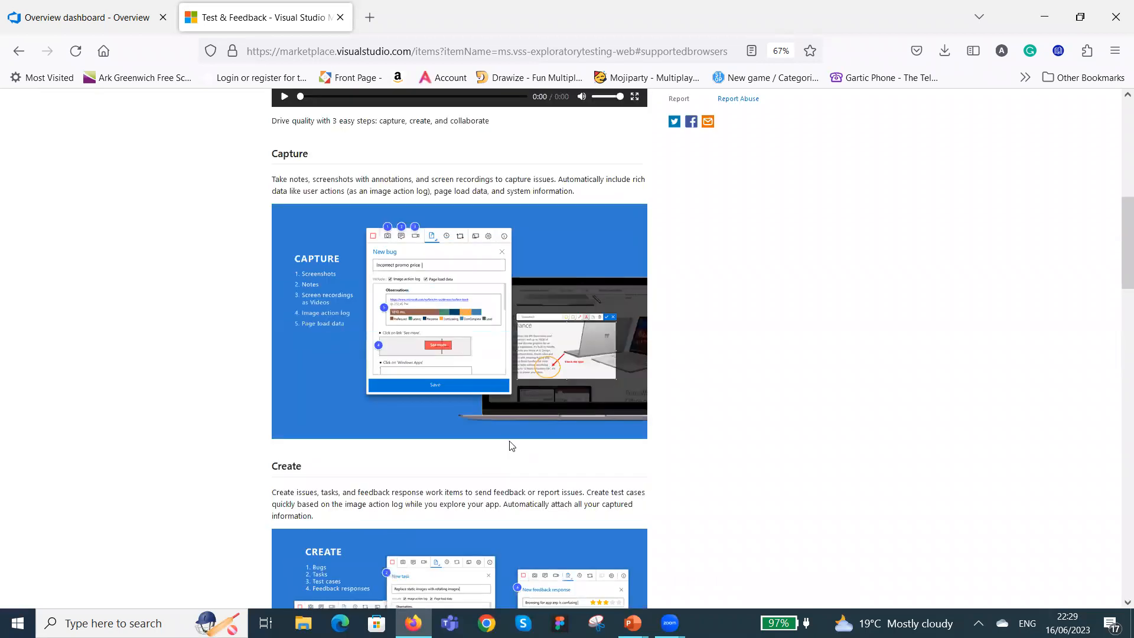
{"action": "scroll", "coordinate": [509, 442], "scroll_direction": "up", "scroll_amount": 10}
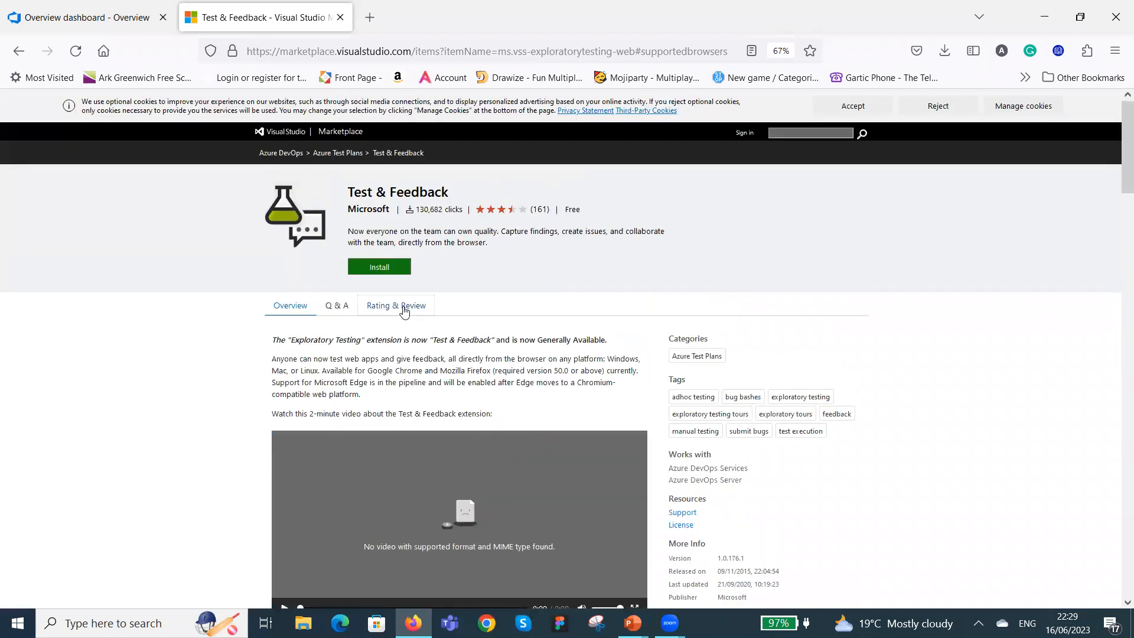
{"action": "left_click", "coordinate": [377, 274]}
{"action": "scroll", "coordinate": [647, 392], "scroll_direction": "down", "scroll_amount": 4}
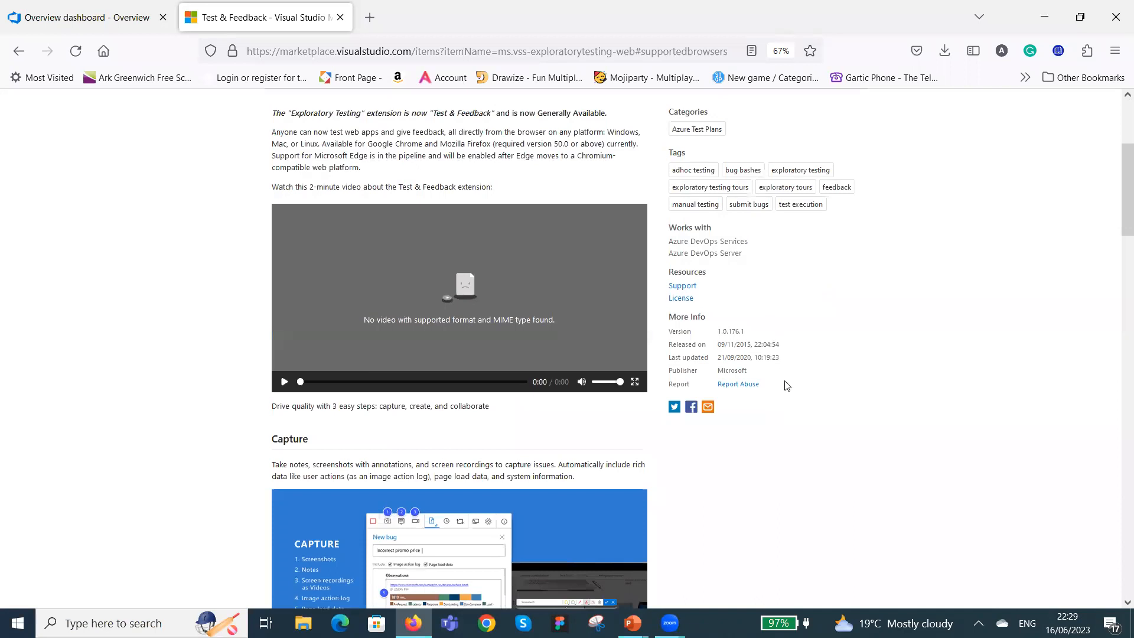
{"action": "scroll", "coordinate": [786, 385], "scroll_direction": "up", "scroll_amount": 4}
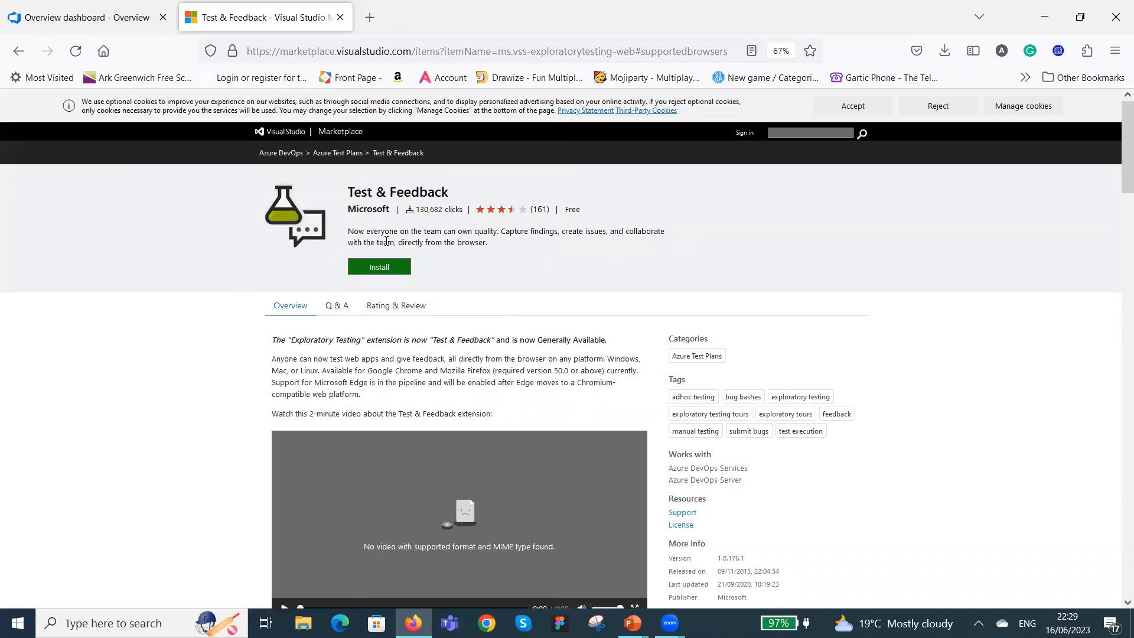
Return to the Overview dashboard and finish editing its widget layout.
{"action": "left_click", "coordinate": [115, 26]}
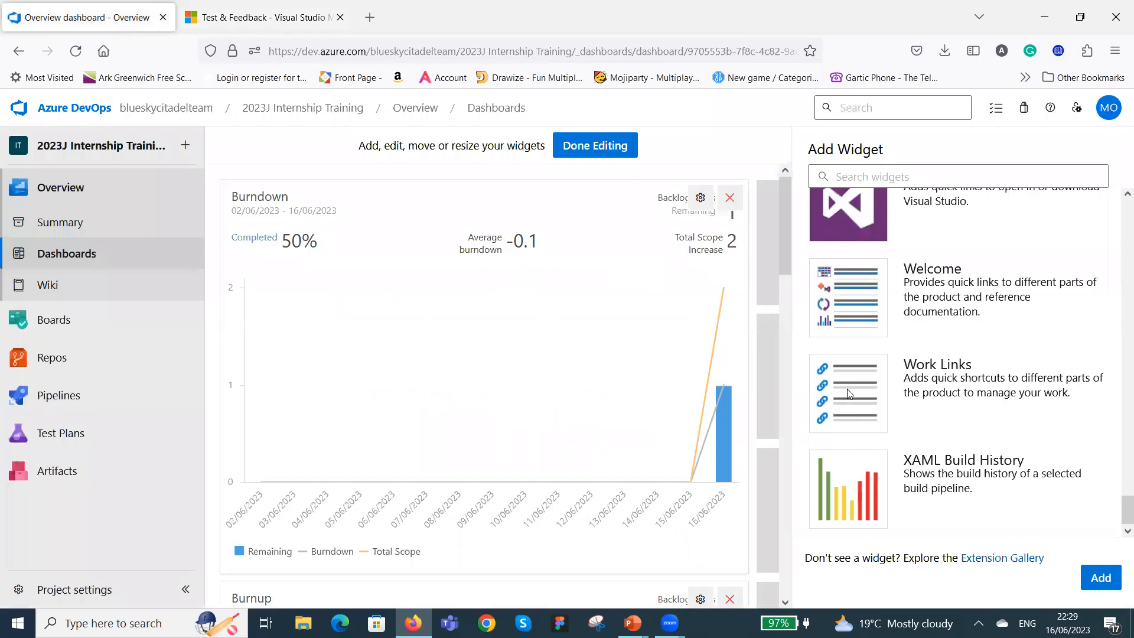
{"action": "left_click", "coordinate": [601, 149]}
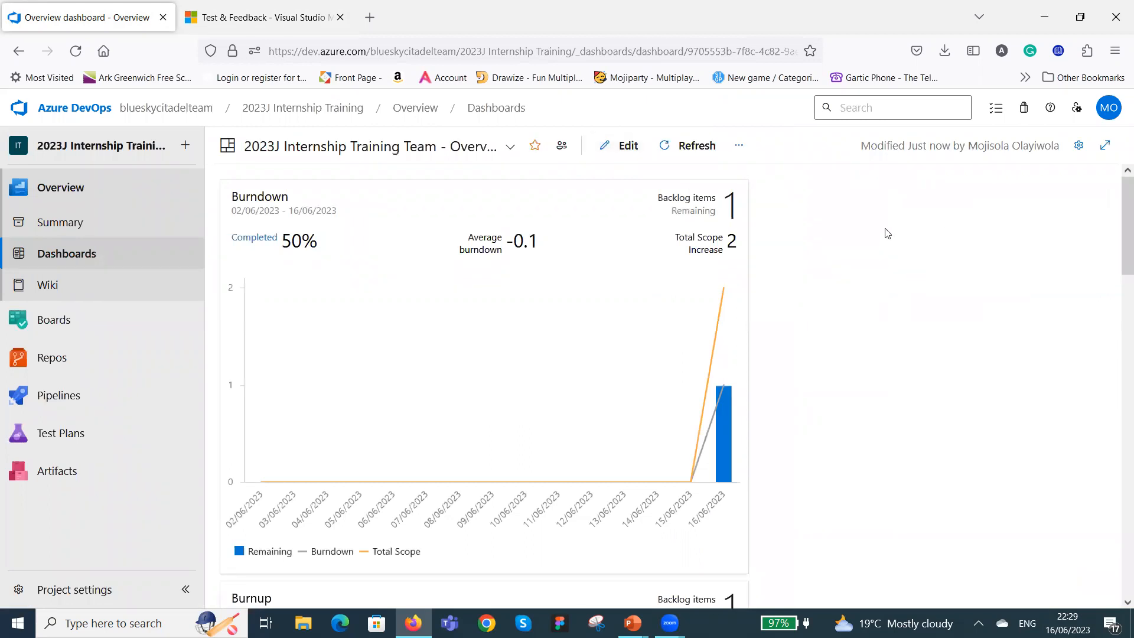
{"action": "left_click", "coordinate": [623, 148]}
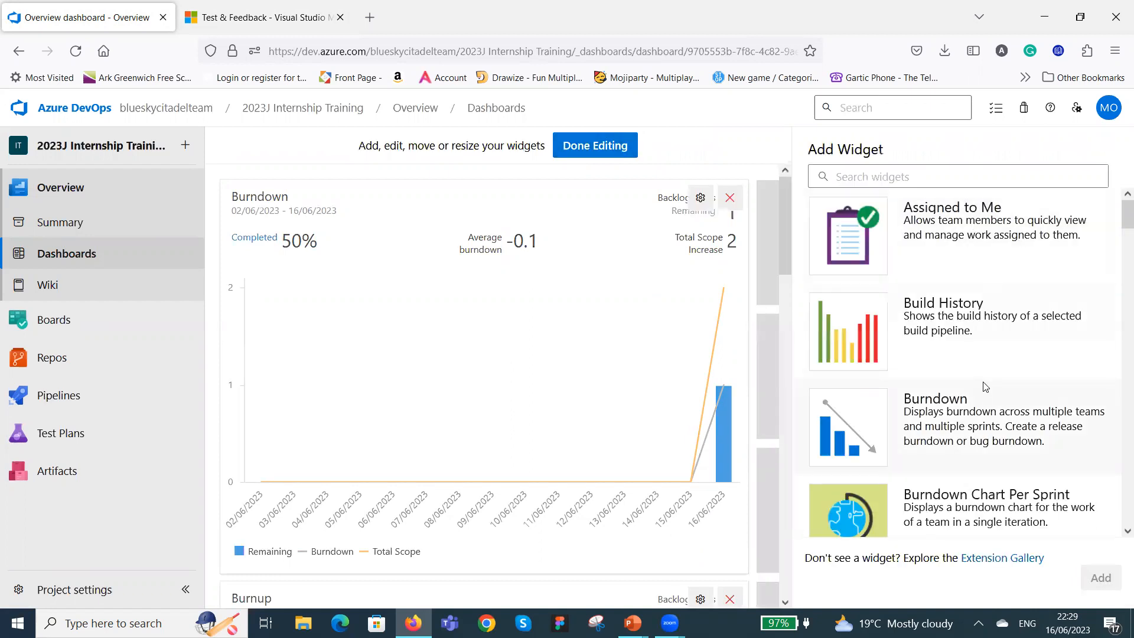
{"action": "left_click", "coordinate": [586, 147]}
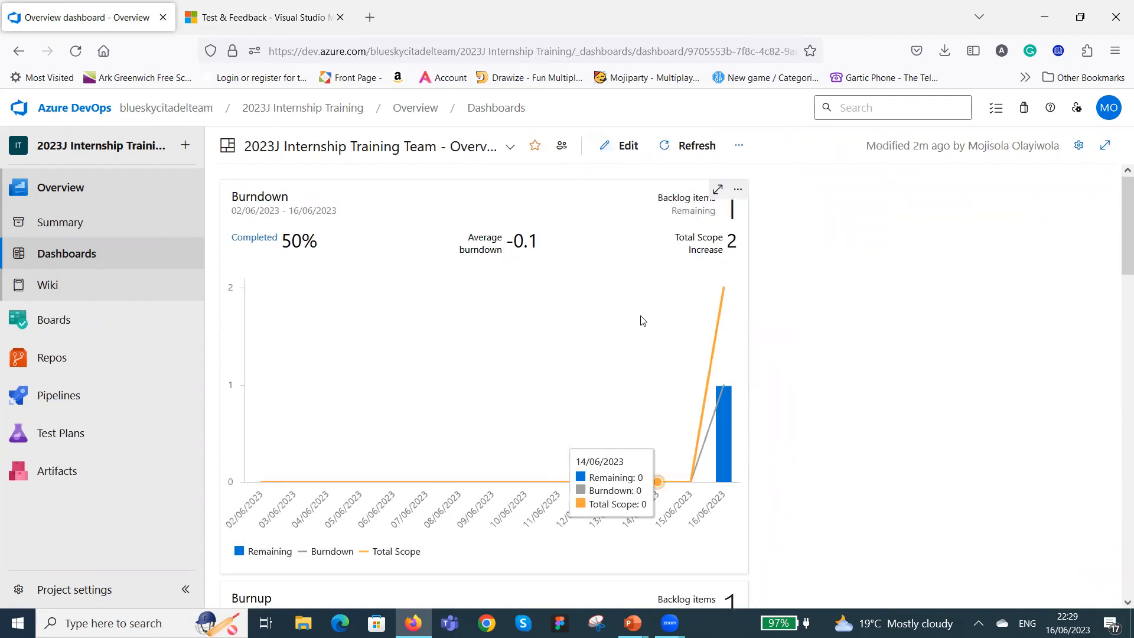
Review the widgets on the dashboard and check the form for inviting members from the team widget, without adding anyone.
{"action": "scroll", "coordinate": [595, 331], "scroll_direction": "down", "scroll_amount": 5}
{"action": "scroll", "coordinate": [596, 331], "scroll_direction": "down", "scroll_amount": 10}
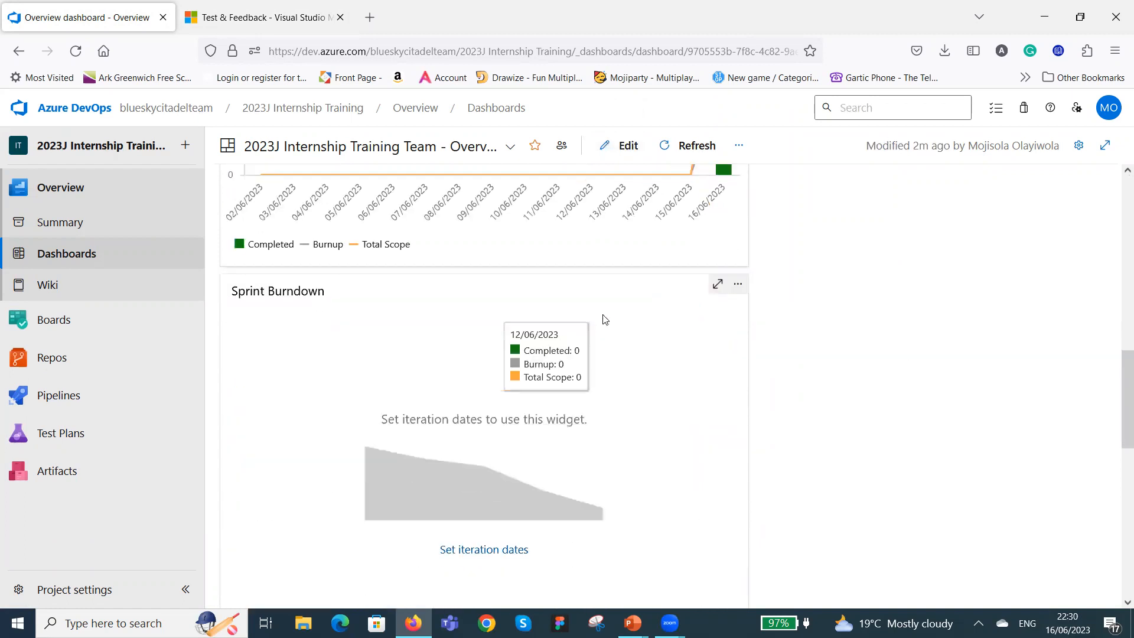
{"action": "scroll", "coordinate": [615, 326], "scroll_direction": "down", "scroll_amount": 5}
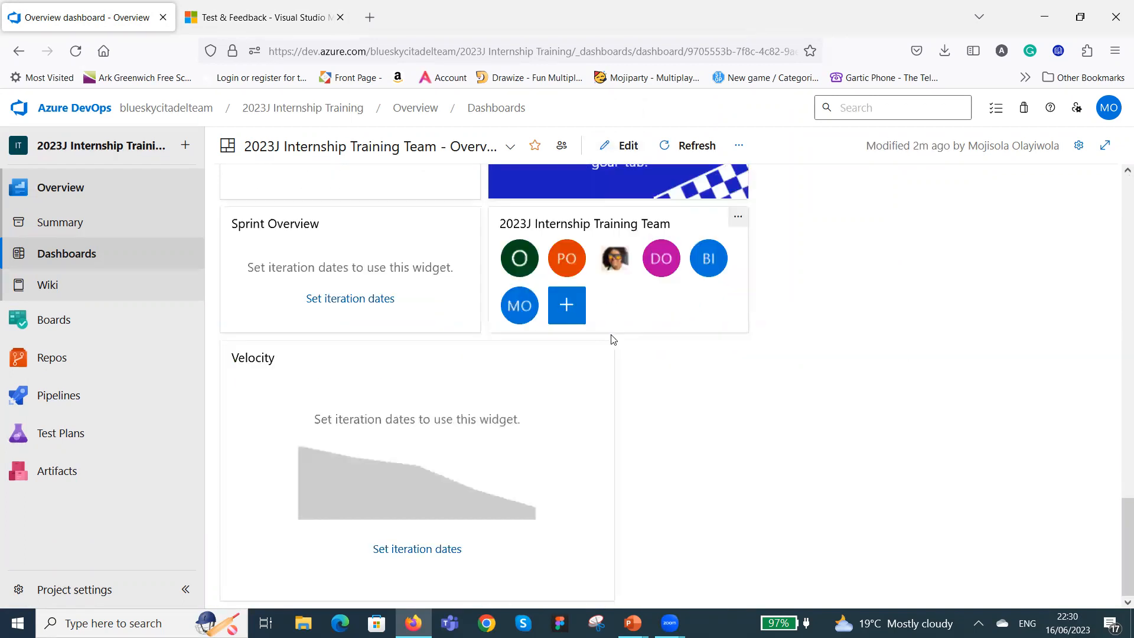
{"action": "scroll", "coordinate": [614, 338], "scroll_direction": "up", "scroll_amount": 4}
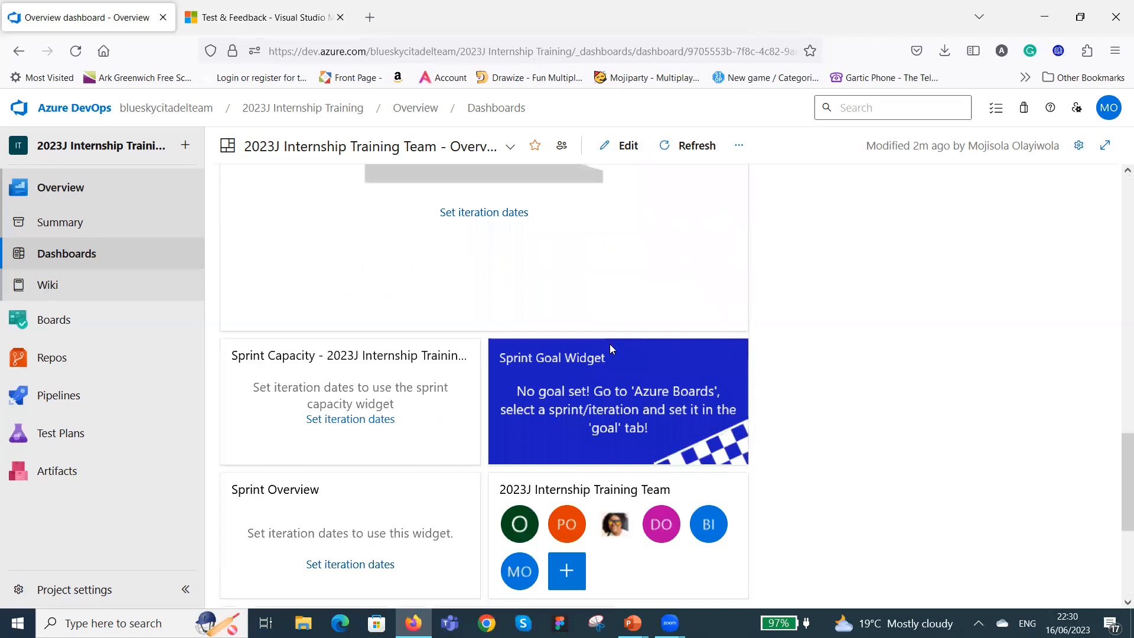
{"action": "scroll", "coordinate": [635, 392], "scroll_direction": "down", "scroll_amount": 1}
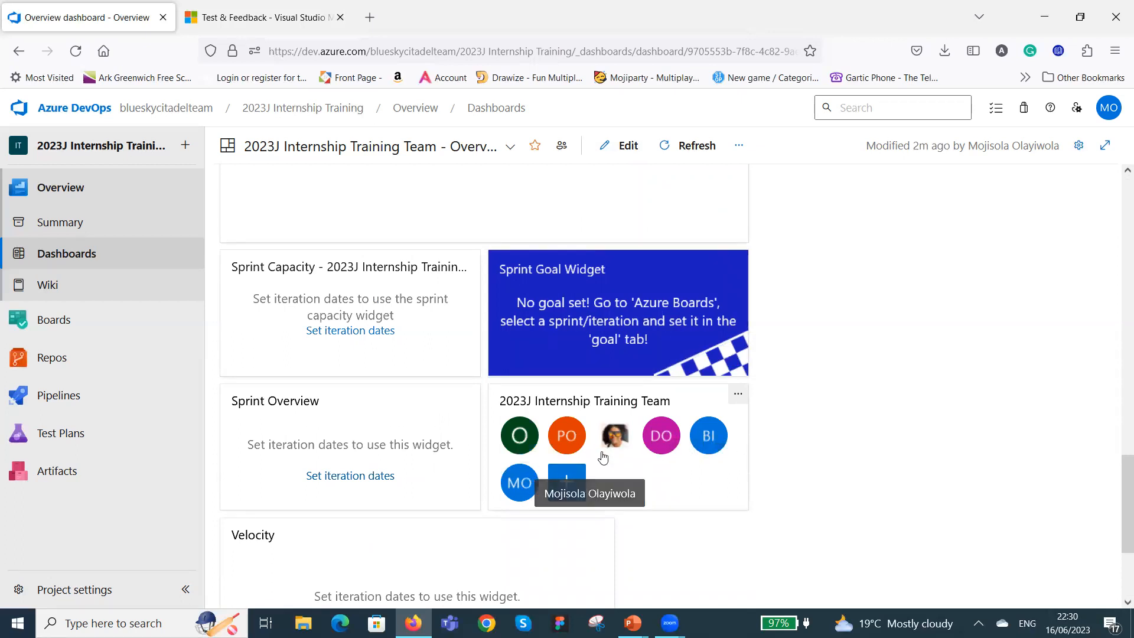
{"action": "left_click", "coordinate": [570, 482]}
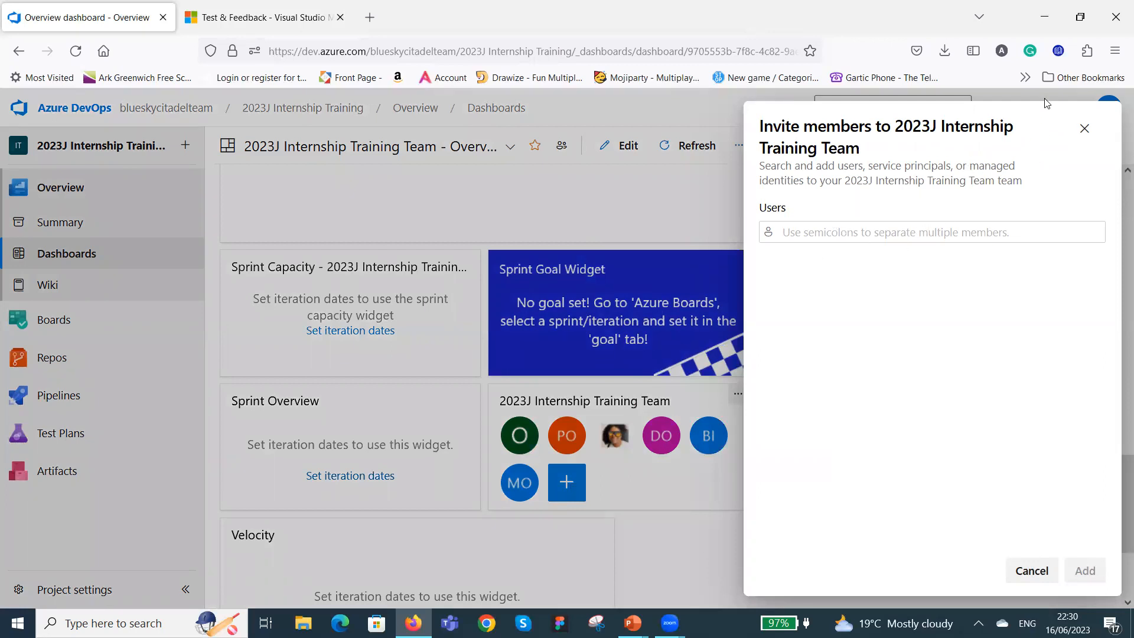
{"action": "left_click", "coordinate": [1084, 128]}
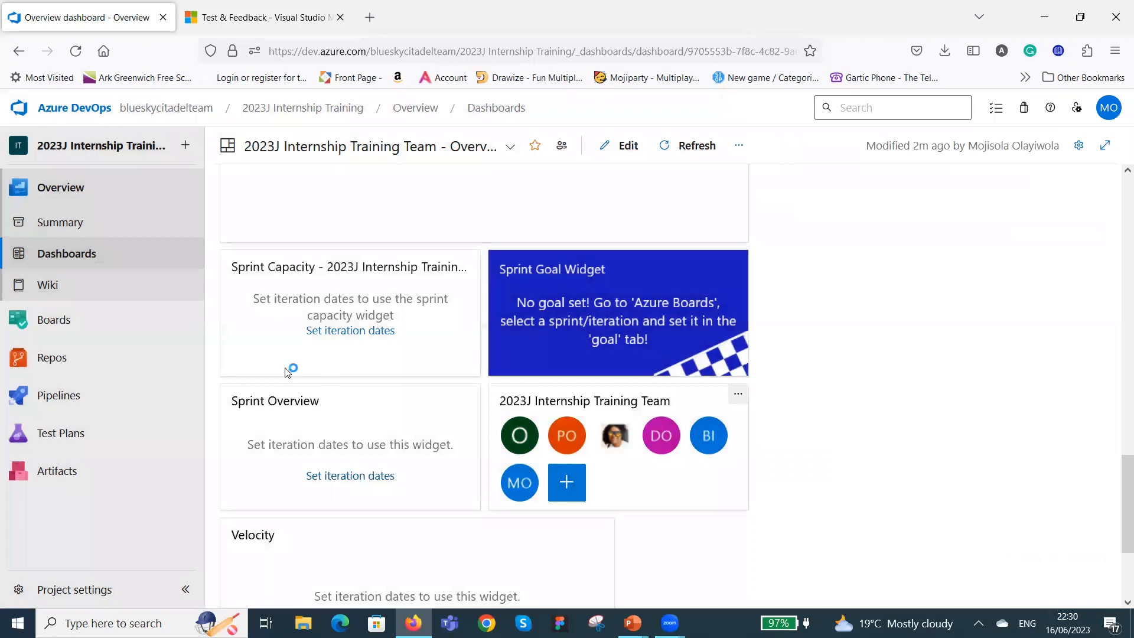
{"action": "scroll", "coordinate": [654, 383], "scroll_direction": "down", "scroll_amount": 3}
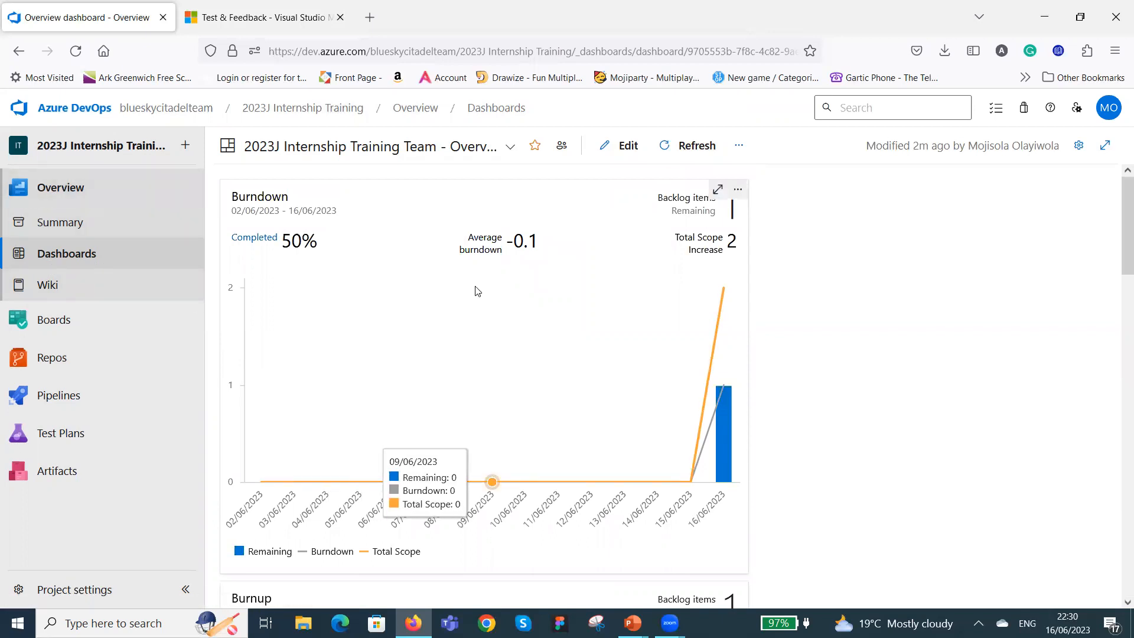
{"action": "left_click", "coordinate": [739, 192]}
{"action": "left_click", "coordinate": [721, 220]}
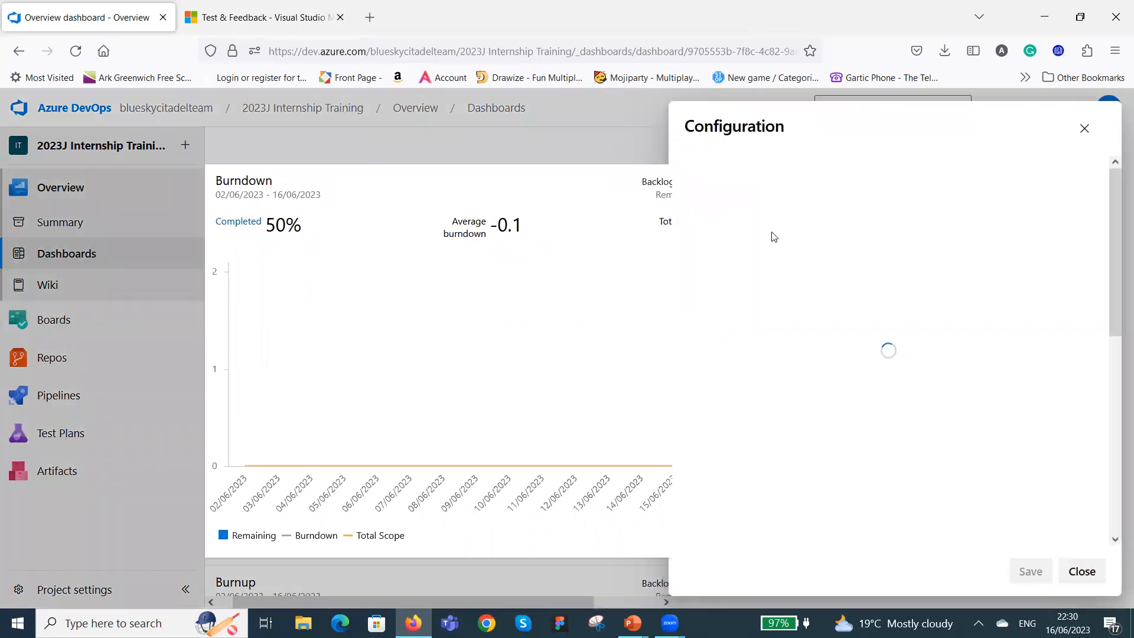
{"action": "left_click", "coordinate": [1094, 578]}
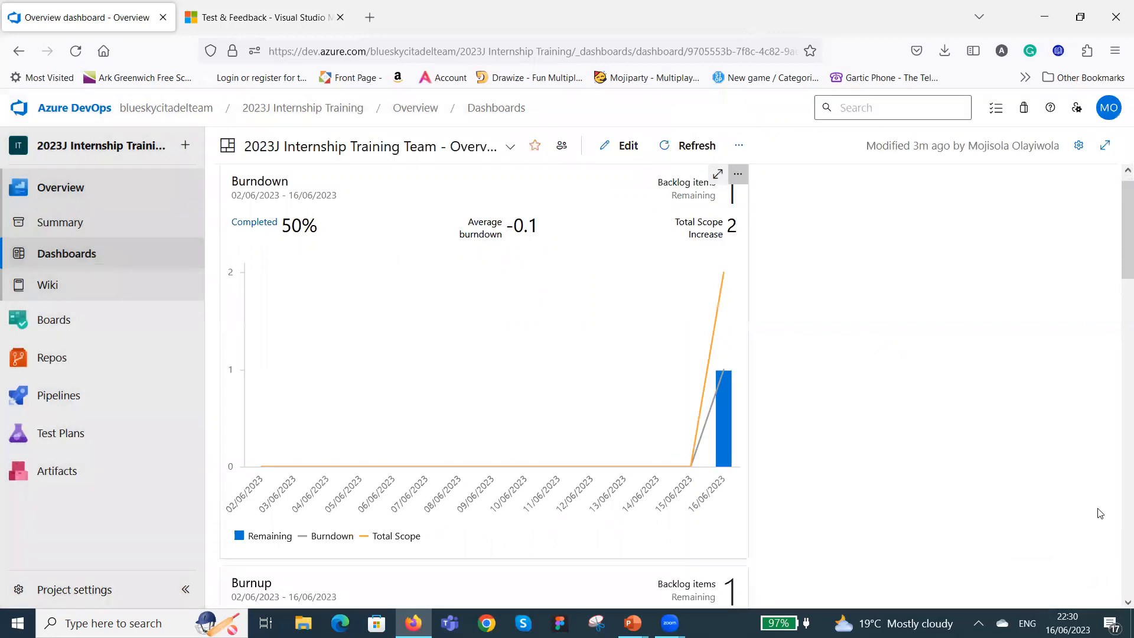
{"action": "scroll", "coordinate": [915, 449], "scroll_direction": "down", "scroll_amount": 2}
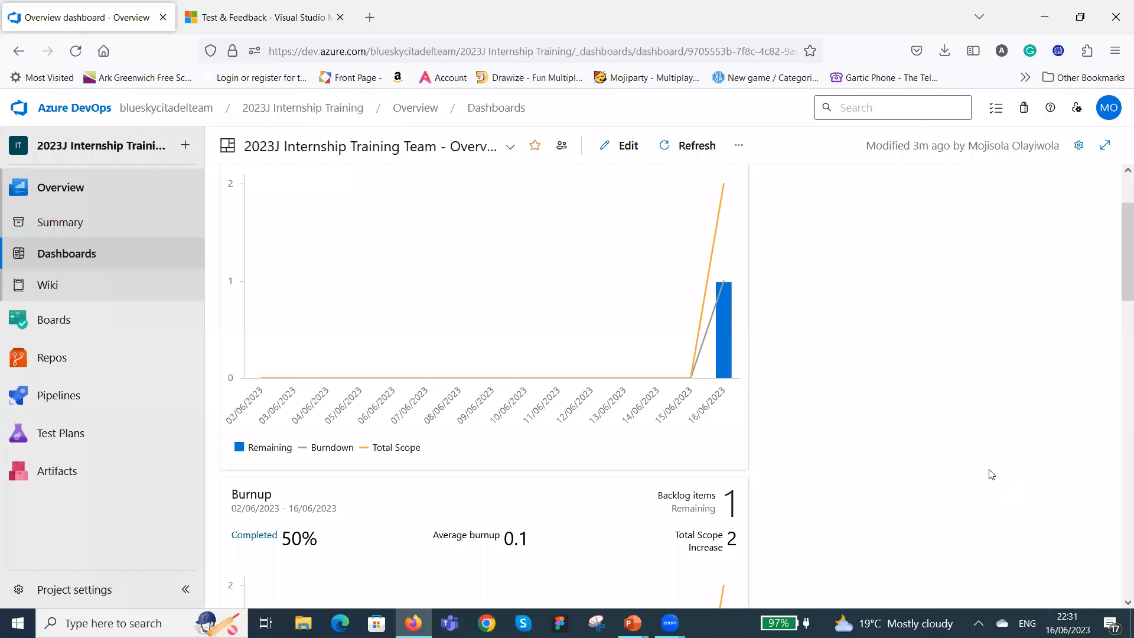
{"action": "scroll", "coordinate": [1002, 476], "scroll_direction": "up", "scroll_amount": 3}
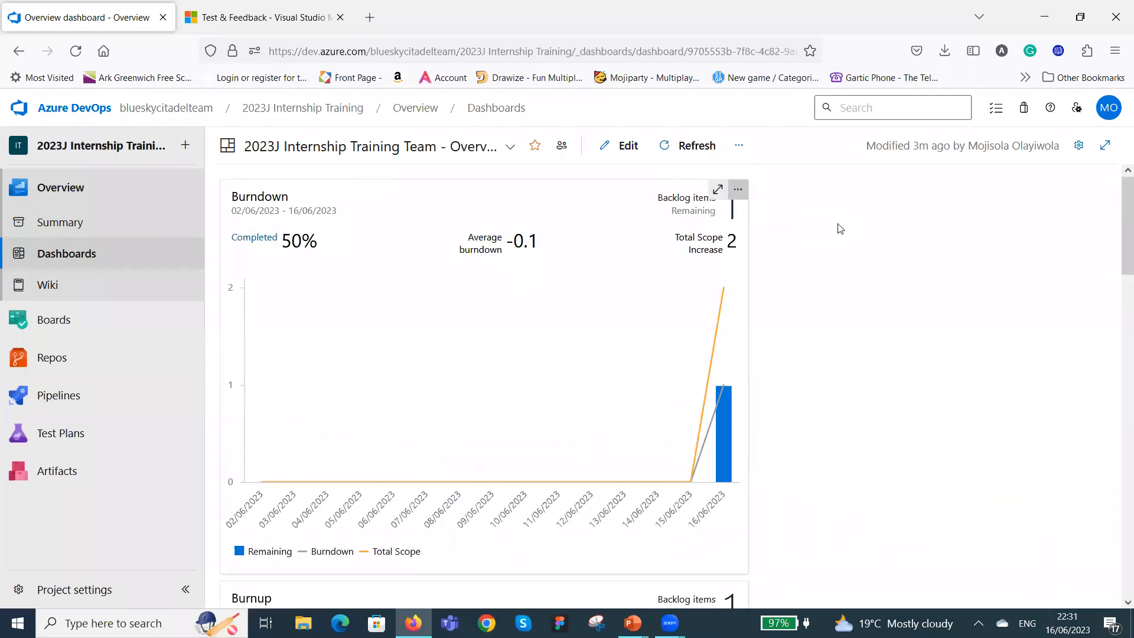
Configure the Burnup widget with a width of 3 and a height of 2.
{"action": "scroll", "coordinate": [862, 254], "scroll_direction": "down", "scroll_amount": 6}
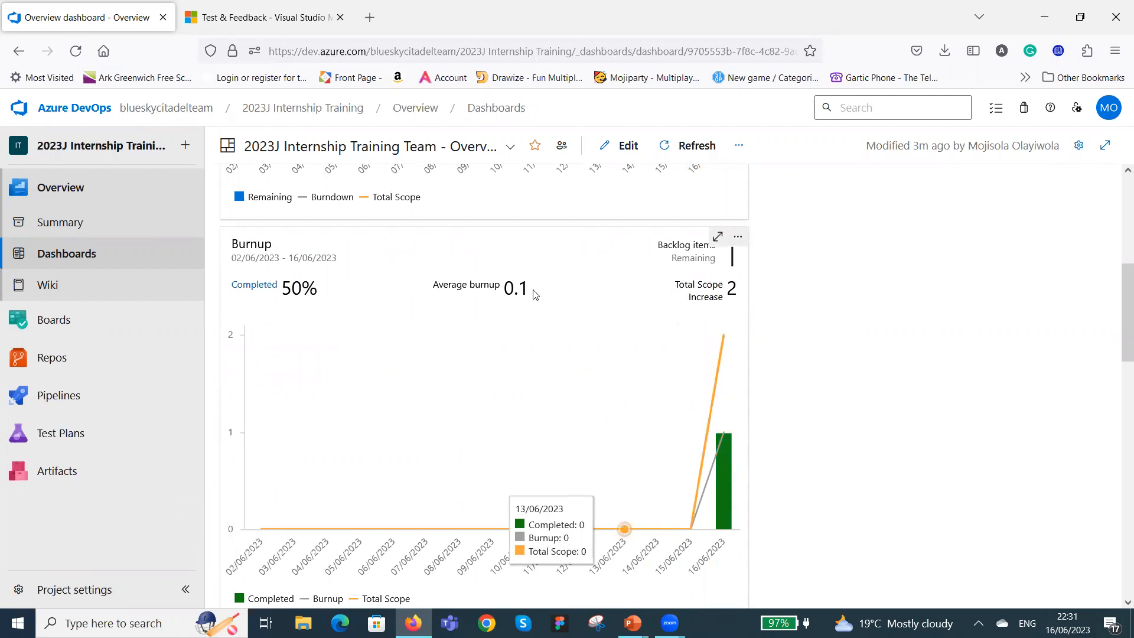
{"action": "left_click", "coordinate": [738, 239]}
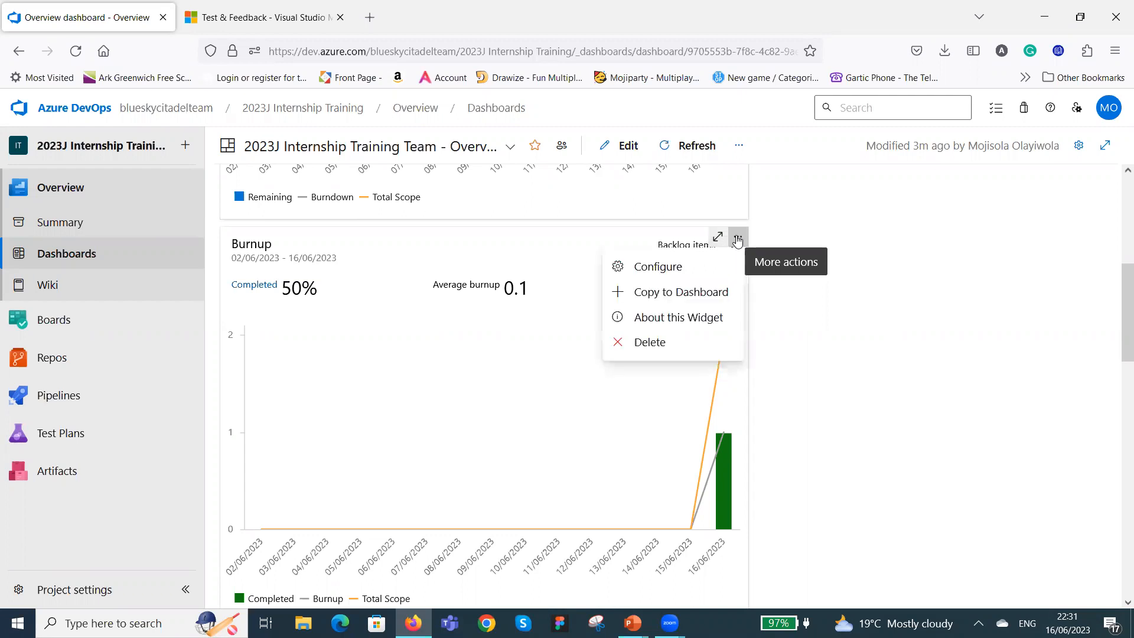
{"action": "left_click", "coordinate": [676, 269]}
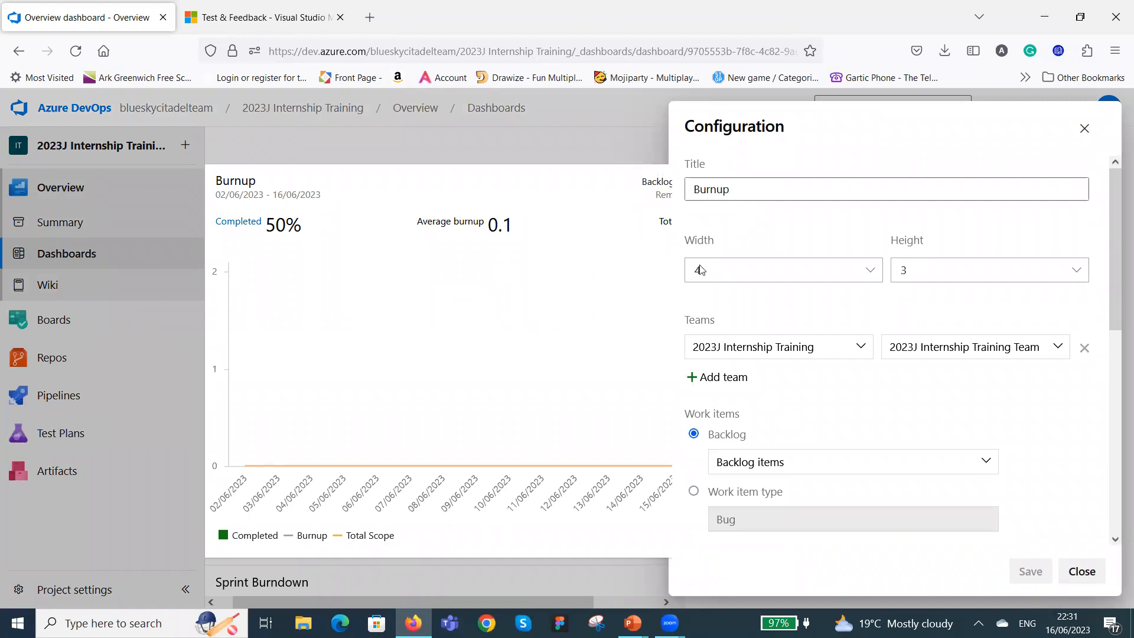
{"action": "left_click", "coordinate": [867, 270]}
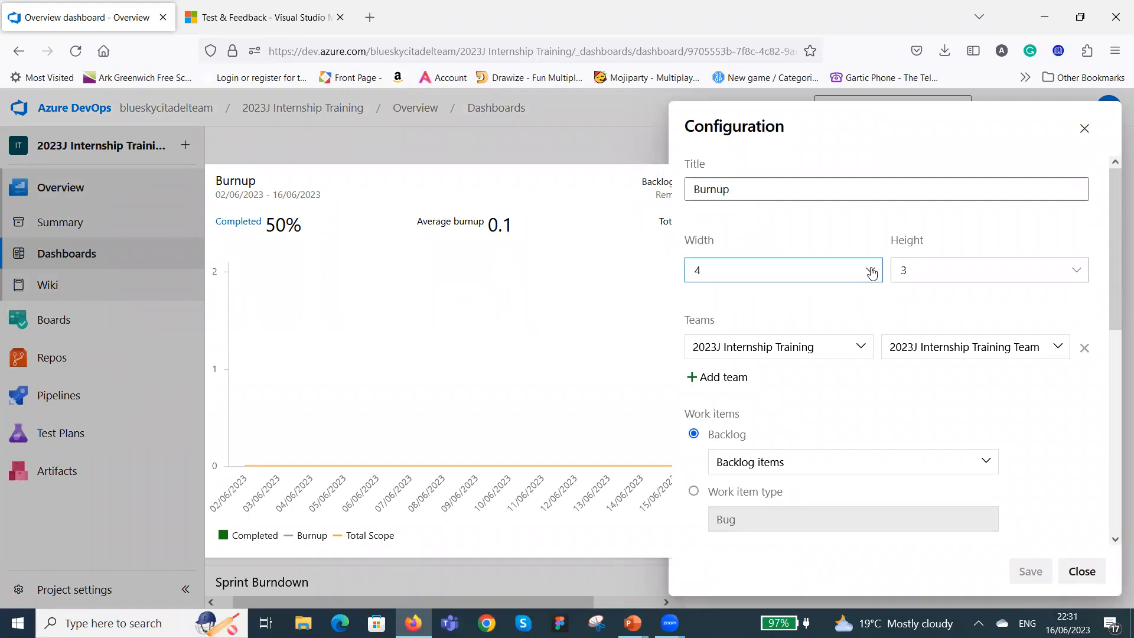
{"action": "left_click", "coordinate": [813, 296]}
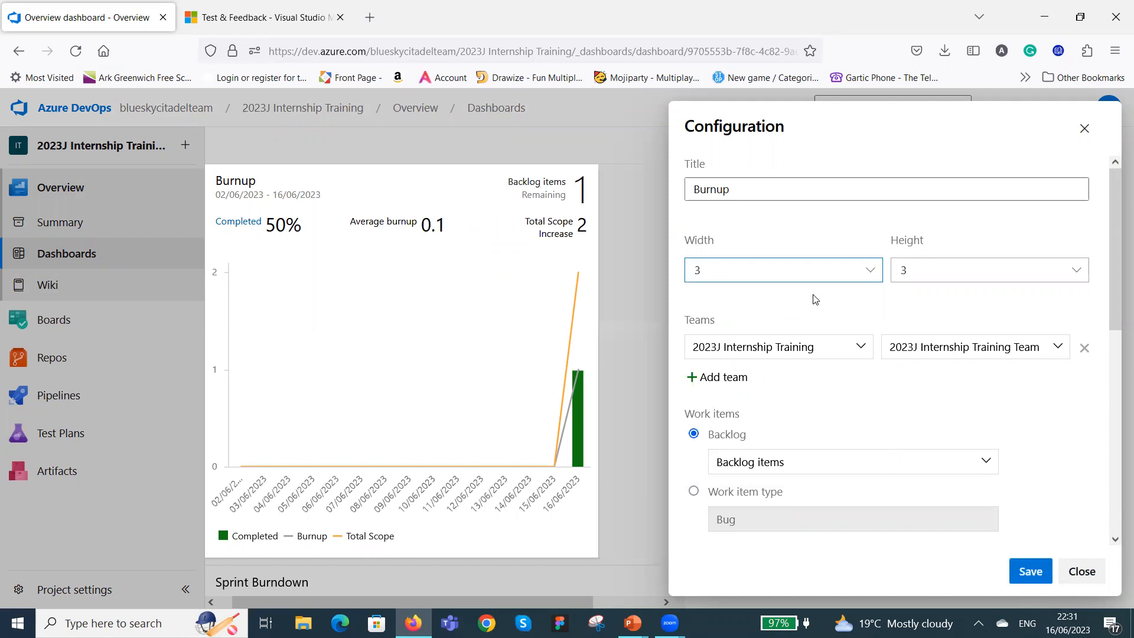
{"action": "left_click", "coordinate": [1076, 269]}
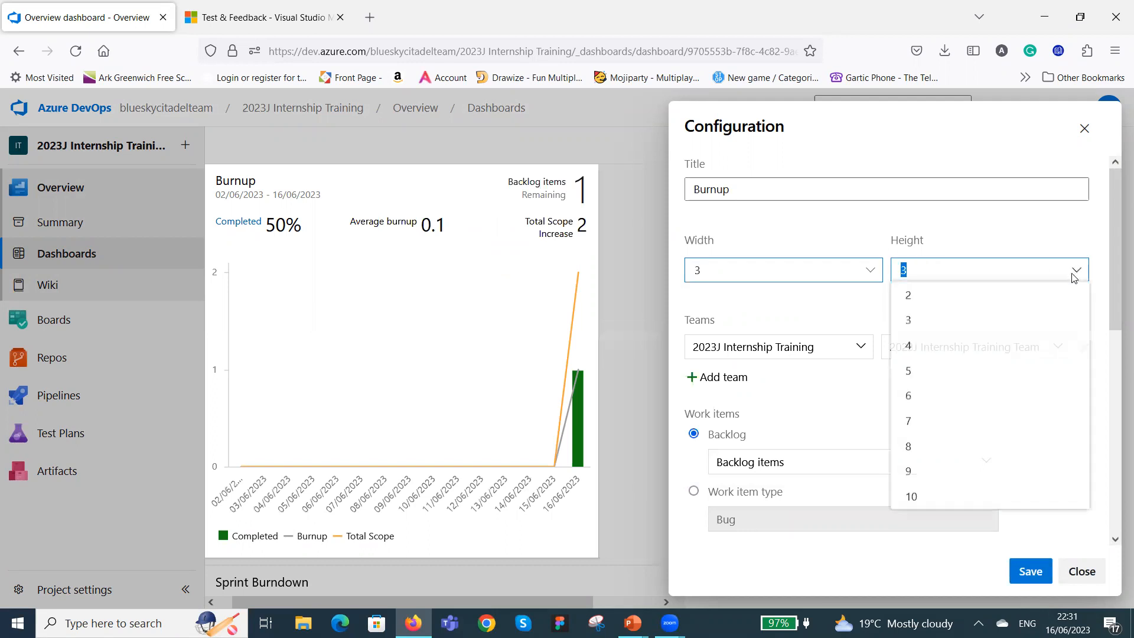
{"action": "left_click", "coordinate": [1033, 298]}
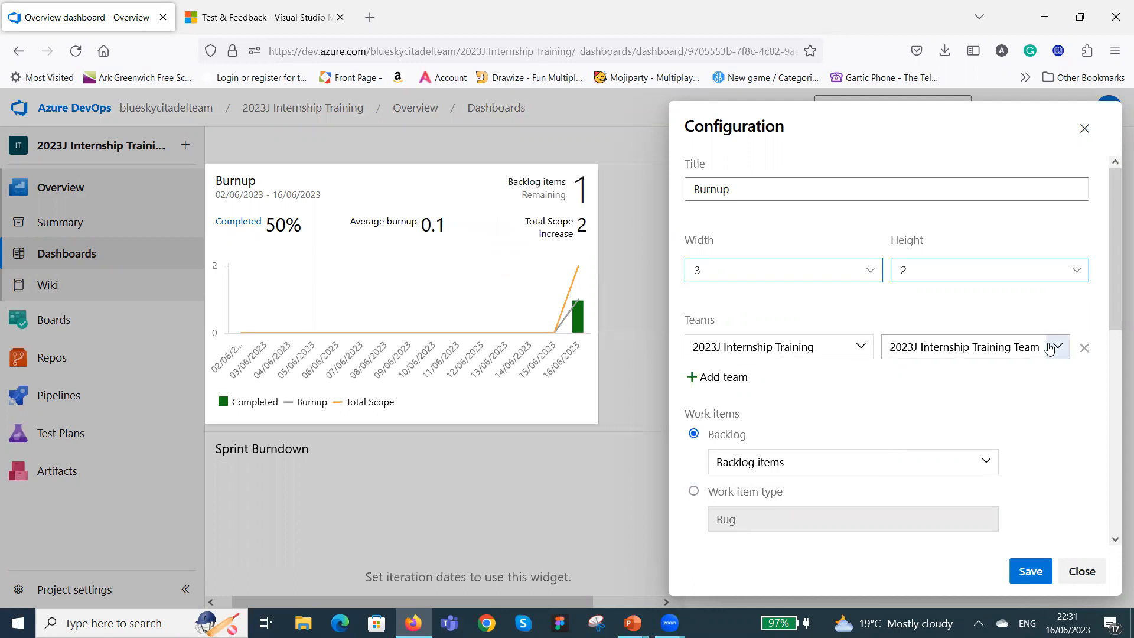
Enable showing remaining work in the Burnup widget's advanced features and save the configuration.
{"action": "scroll", "coordinate": [1043, 349], "scroll_direction": "down", "scroll_amount": 3}
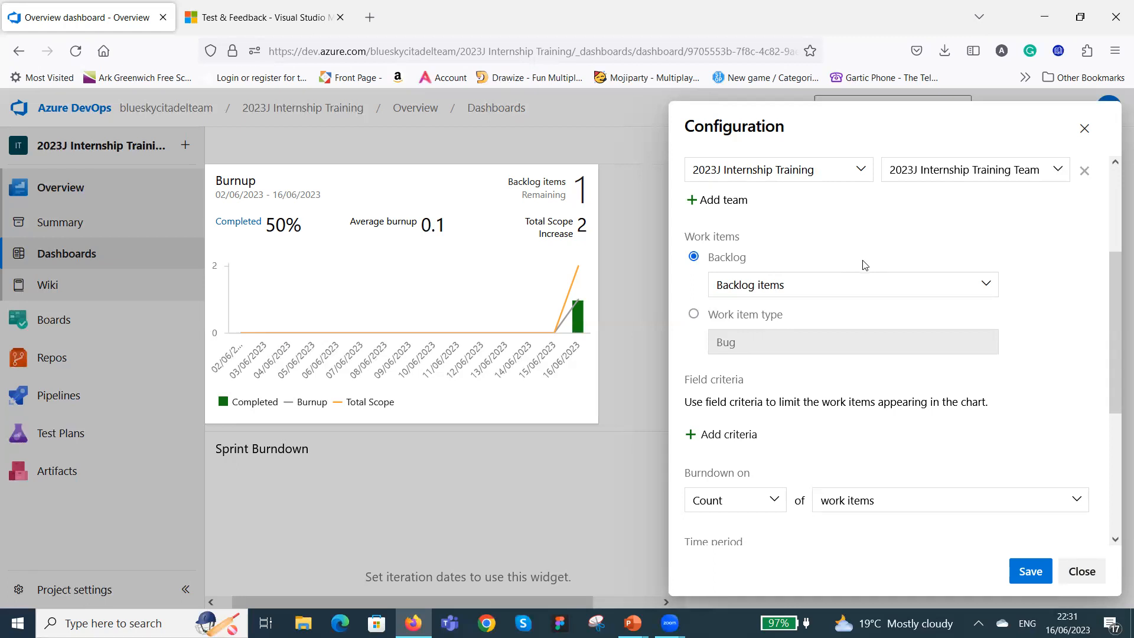
{"action": "scroll", "coordinate": [900, 318], "scroll_direction": "down", "scroll_amount": 3}
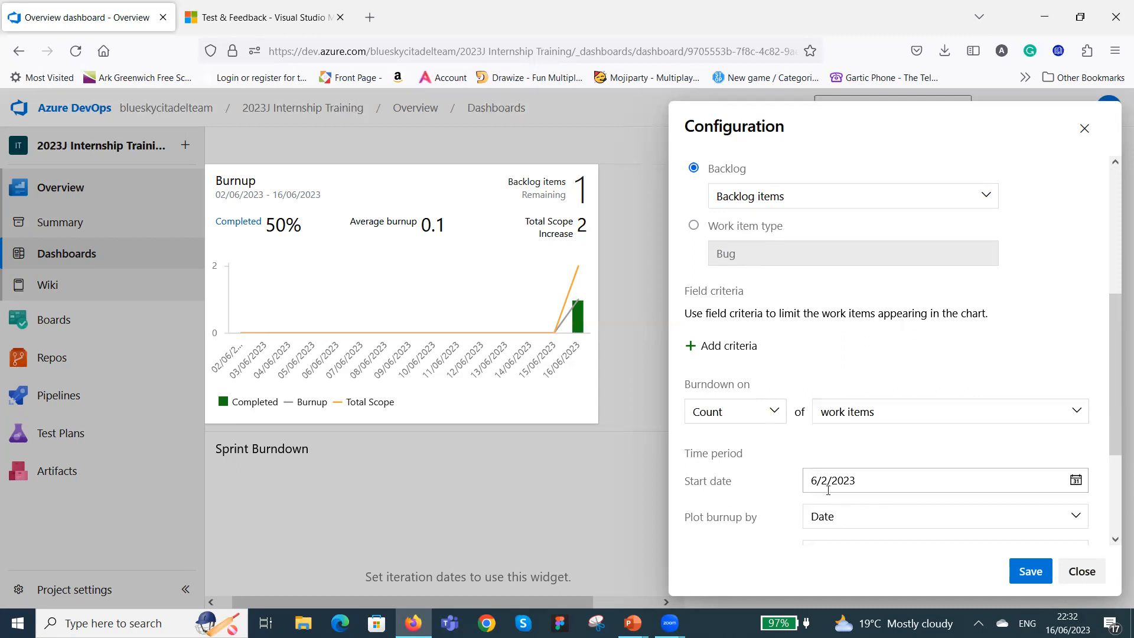
{"action": "scroll", "coordinate": [910, 466], "scroll_direction": "down", "scroll_amount": 3}
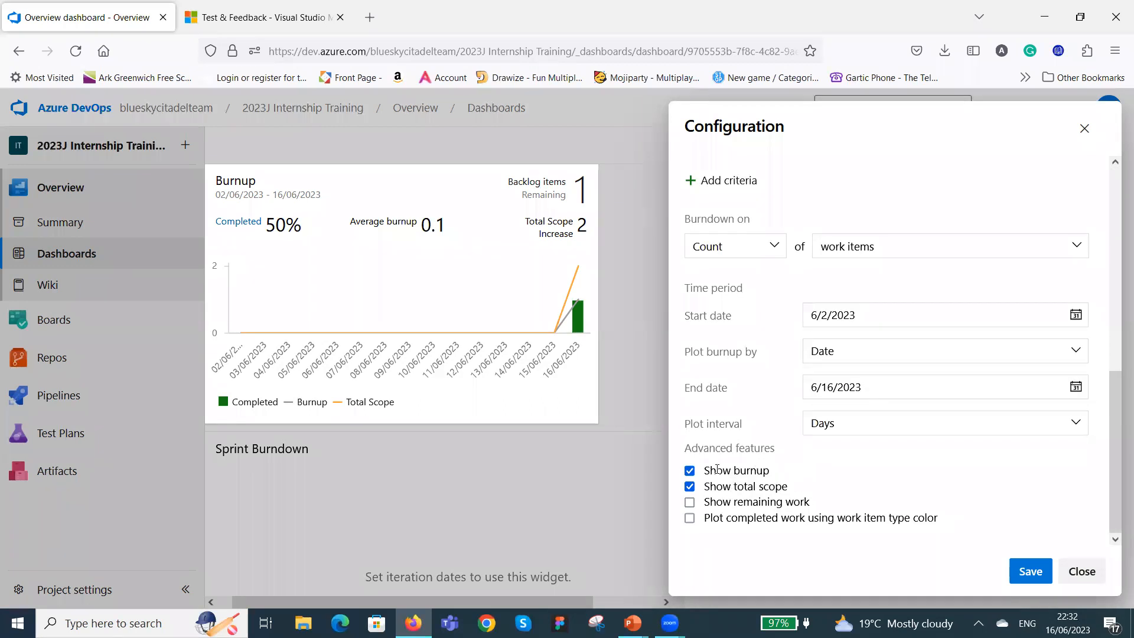
{"action": "left_click", "coordinate": [689, 504]}
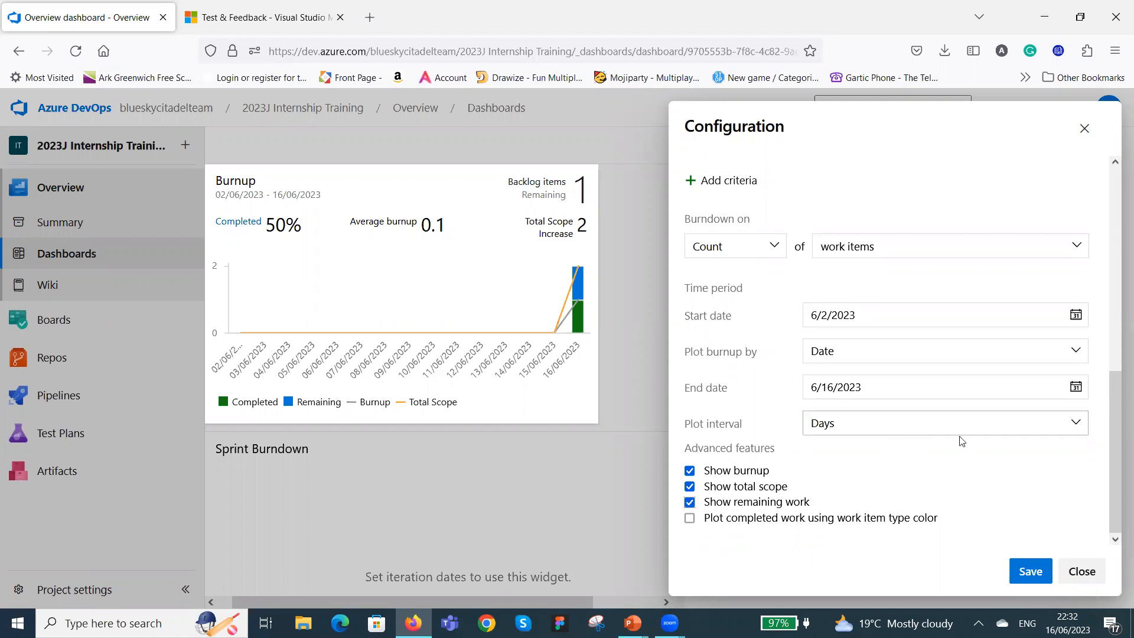
{"action": "left_click", "coordinate": [1039, 575]}
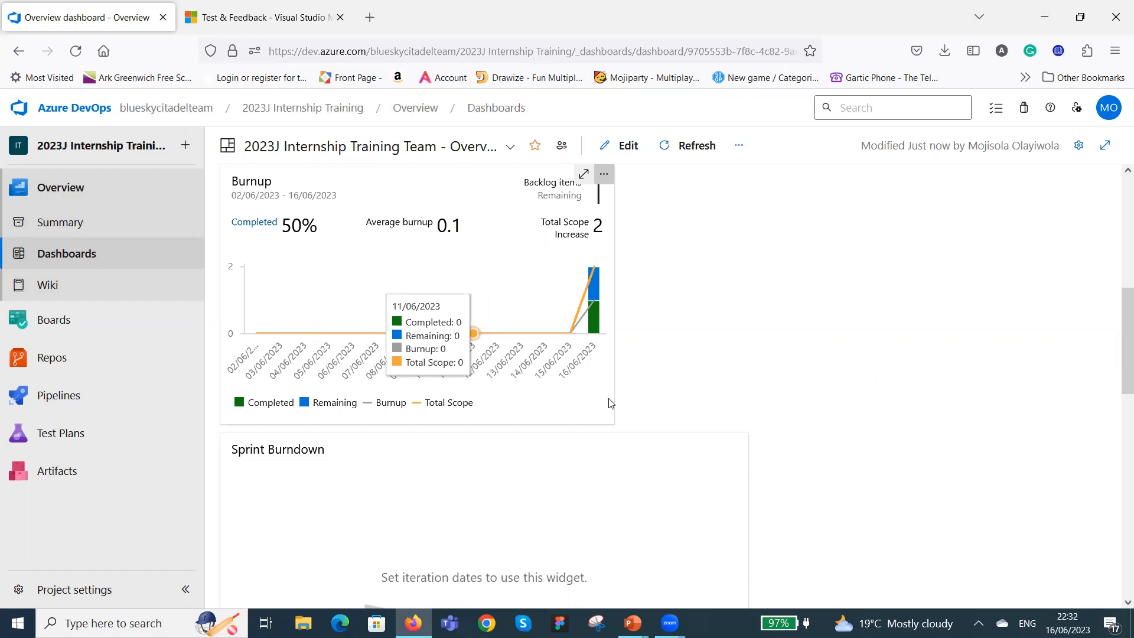
{"action": "scroll", "coordinate": [399, 221], "scroll_direction": "down", "scroll_amount": 5}
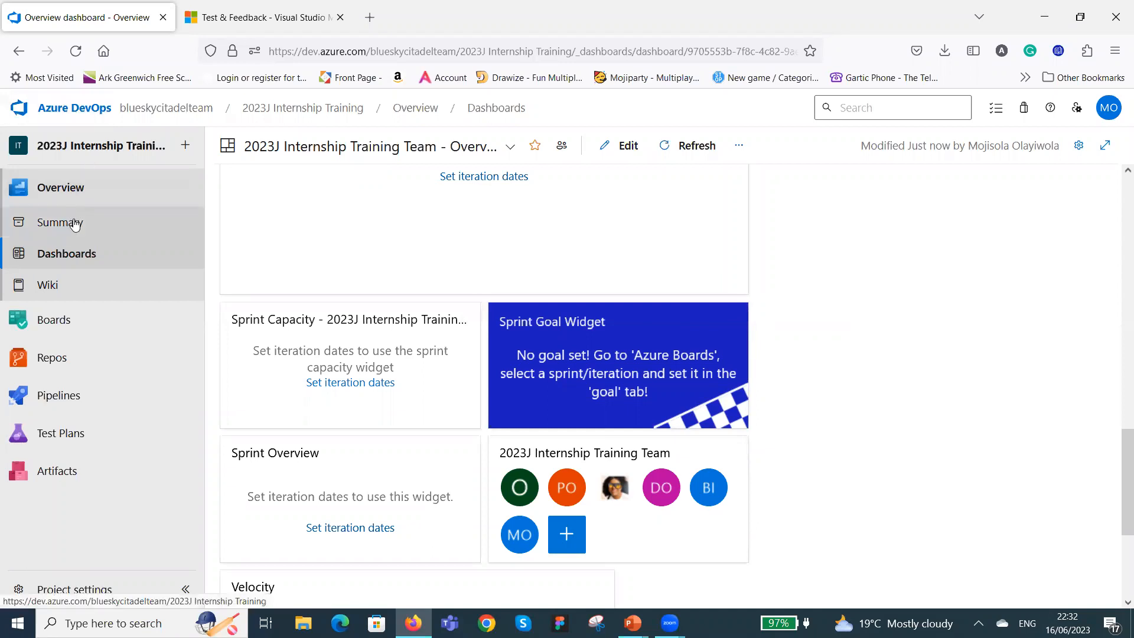
{"action": "mouse_move", "coordinate": [7, 323]}
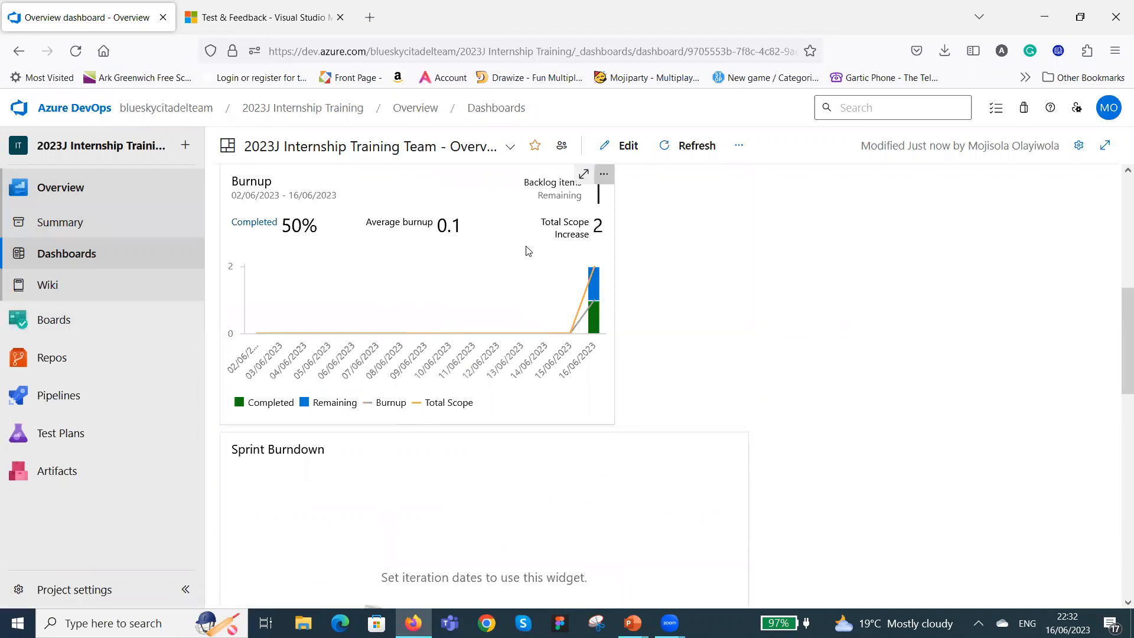
{"action": "scroll", "coordinate": [691, 398], "scroll_direction": "down", "scroll_amount": 7}
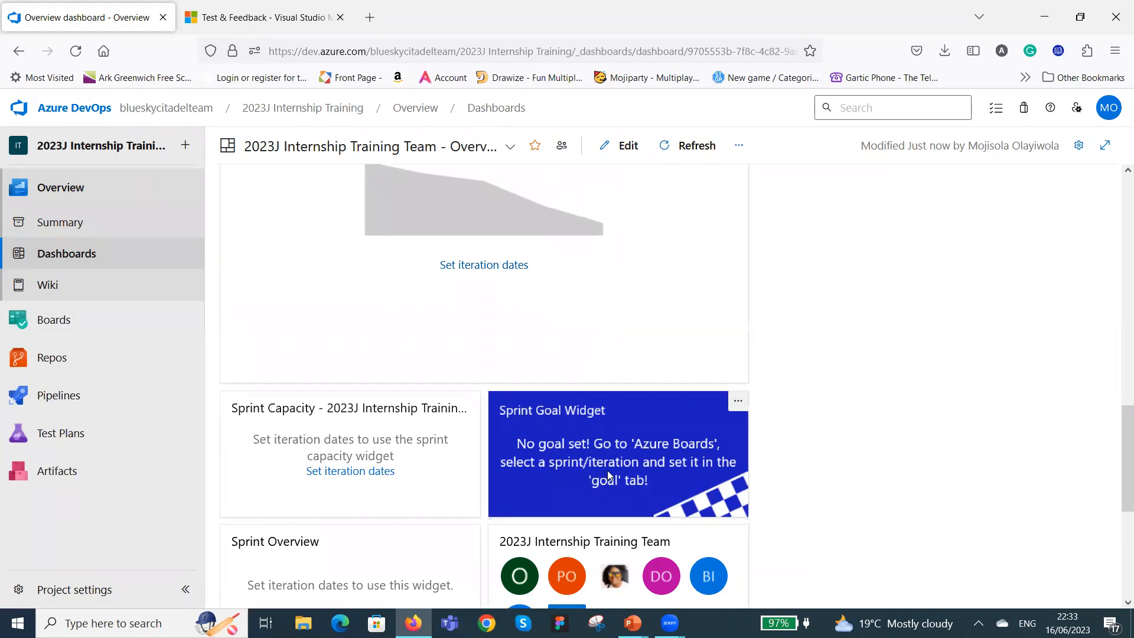
{"action": "scroll", "coordinate": [586, 320], "scroll_direction": "down", "scroll_amount": 2}
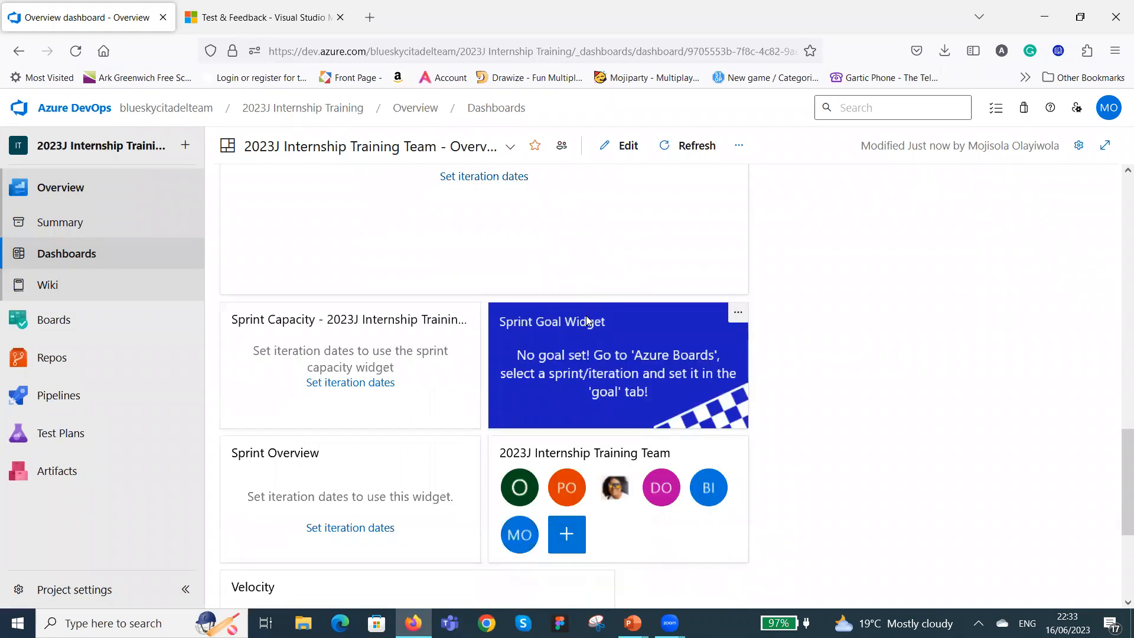
{"action": "scroll", "coordinate": [586, 321], "scroll_direction": "down", "scroll_amount": 3}
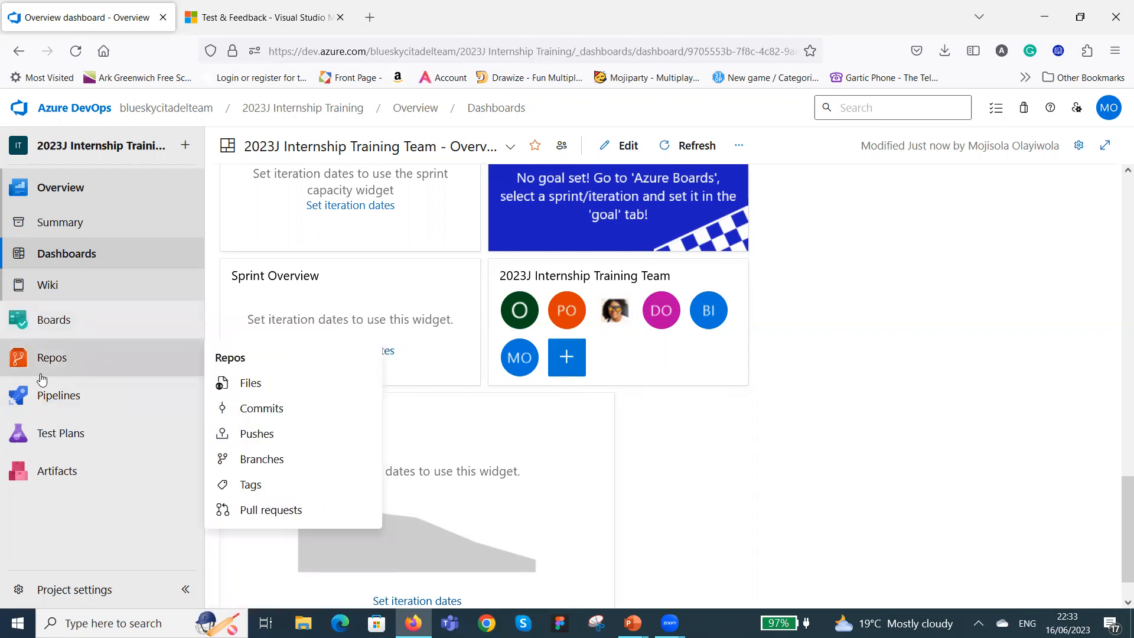
Create a project wiki with a first page titled "2023J Project", then save and close the page editor.
{"action": "left_click", "coordinate": [48, 287]}
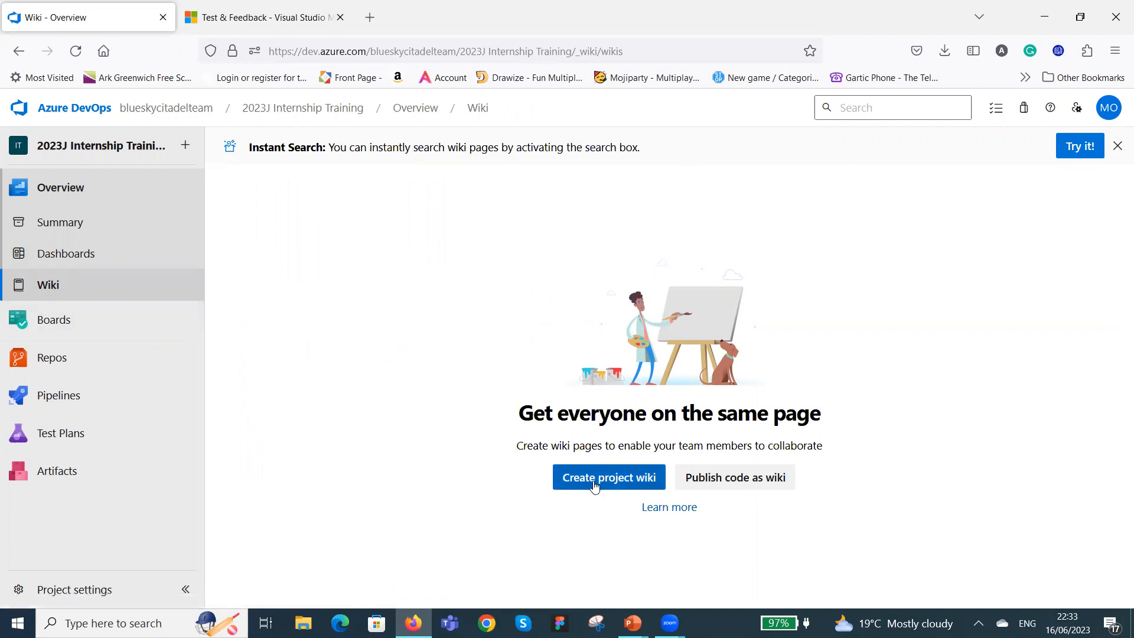
{"action": "left_click", "coordinate": [623, 478]}
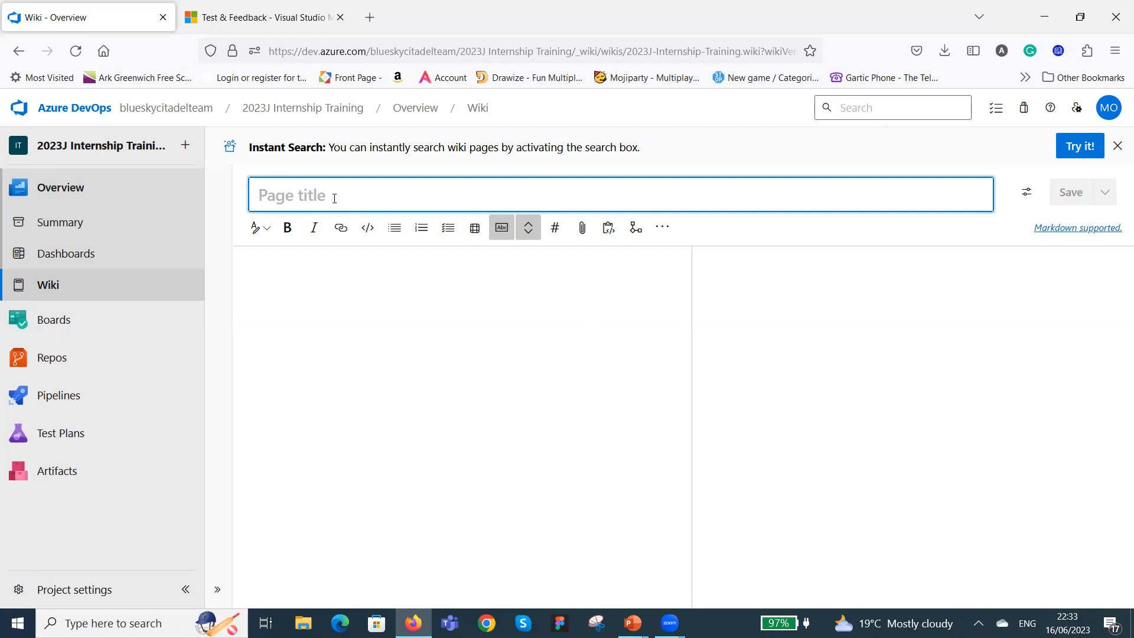
{"action": "type", "text": "2023j"}
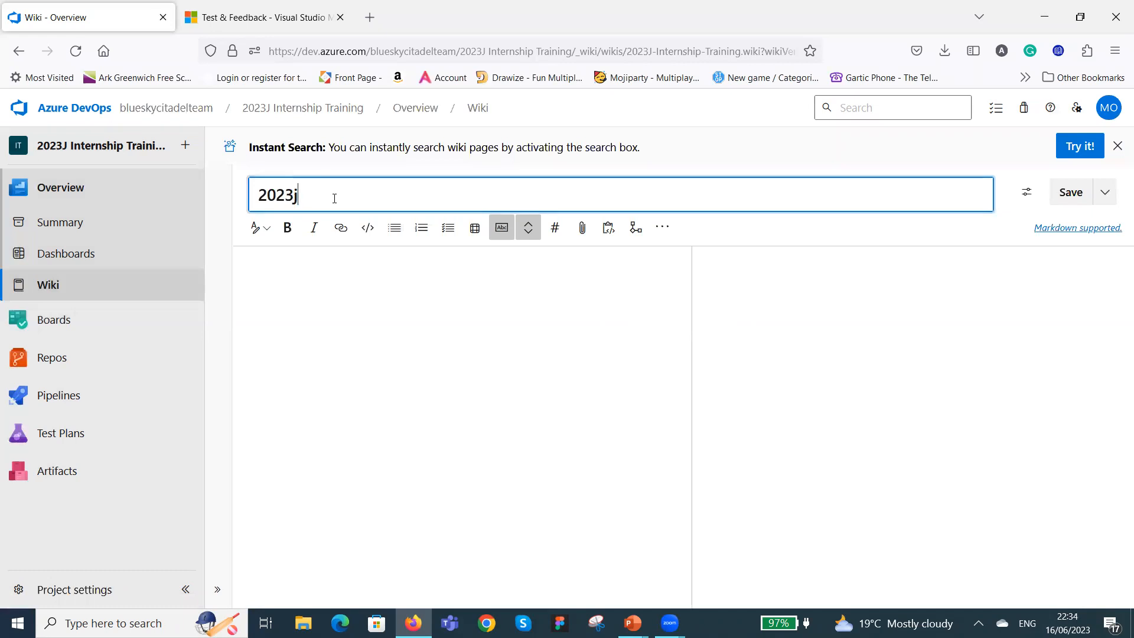
{"action": "key", "text": "BackSpace"}
{"action": "type", "text": "Project"}
{"action": "left_click", "coordinate": [1072, 194]}
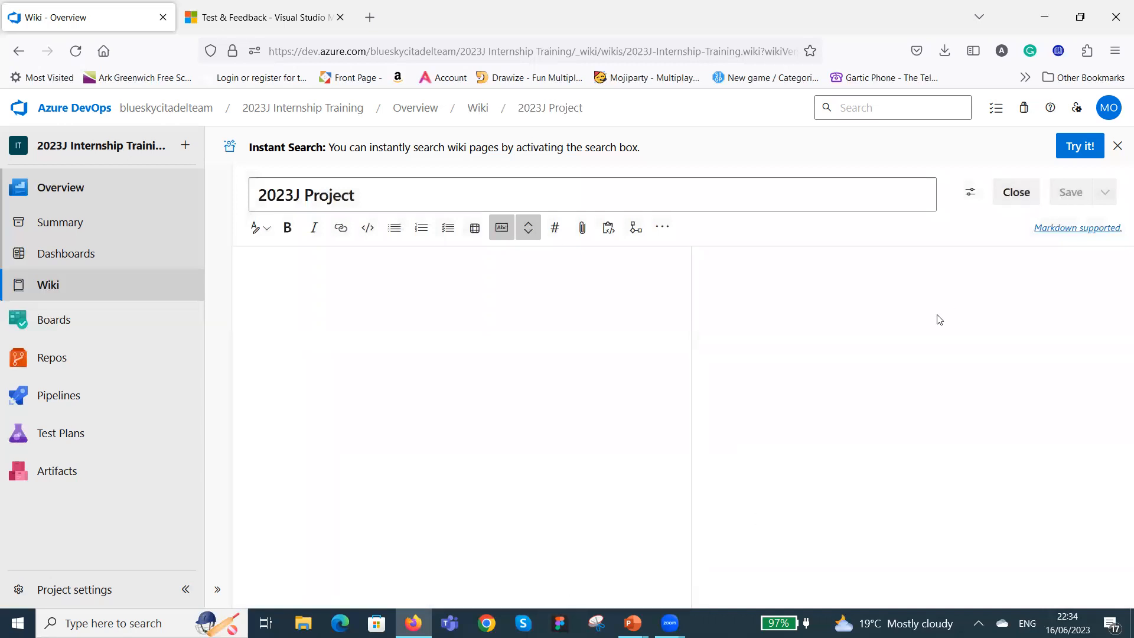
{"action": "left_click", "coordinate": [1017, 191]}
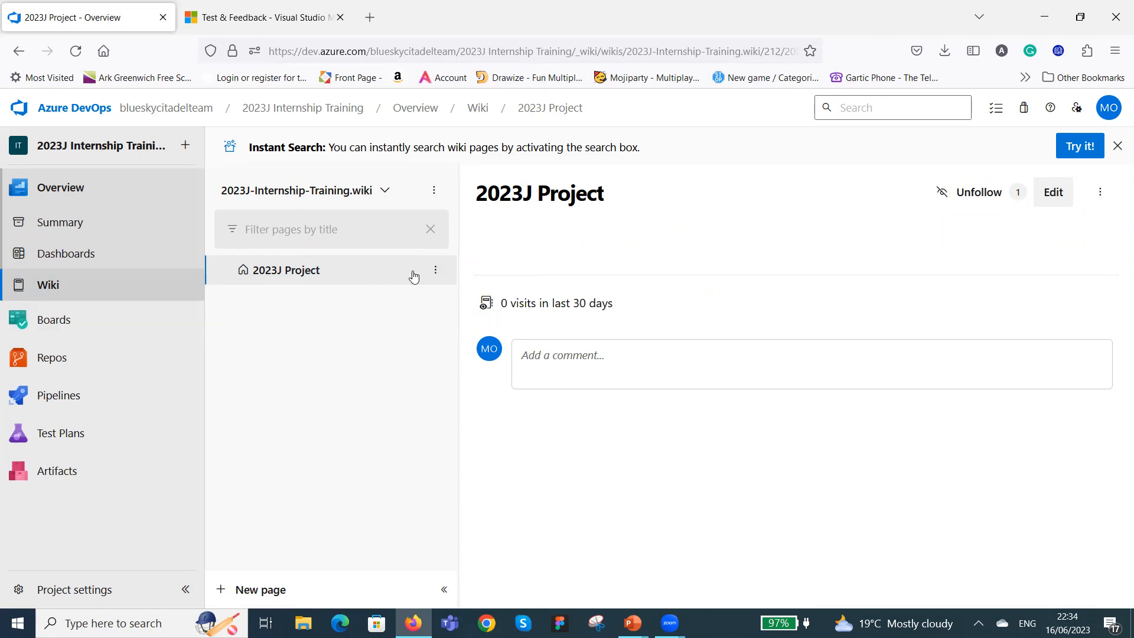
Add a sub-page titled "Team Information" under the 2023J Project wiki page.
{"action": "left_click", "coordinate": [436, 271]}
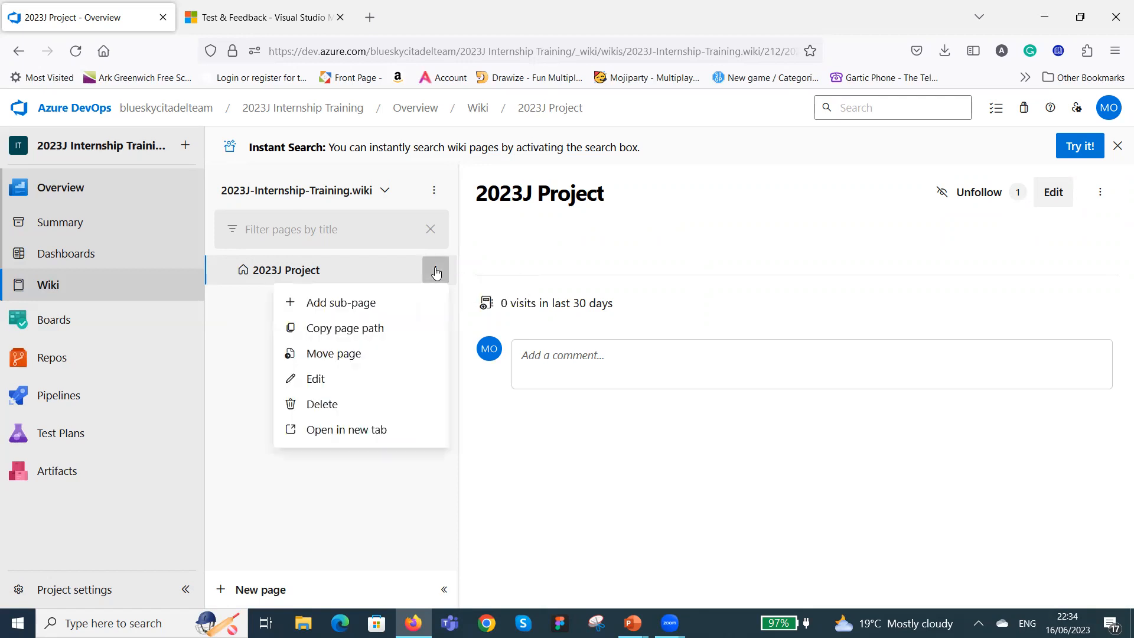
{"action": "left_click", "coordinate": [337, 304]}
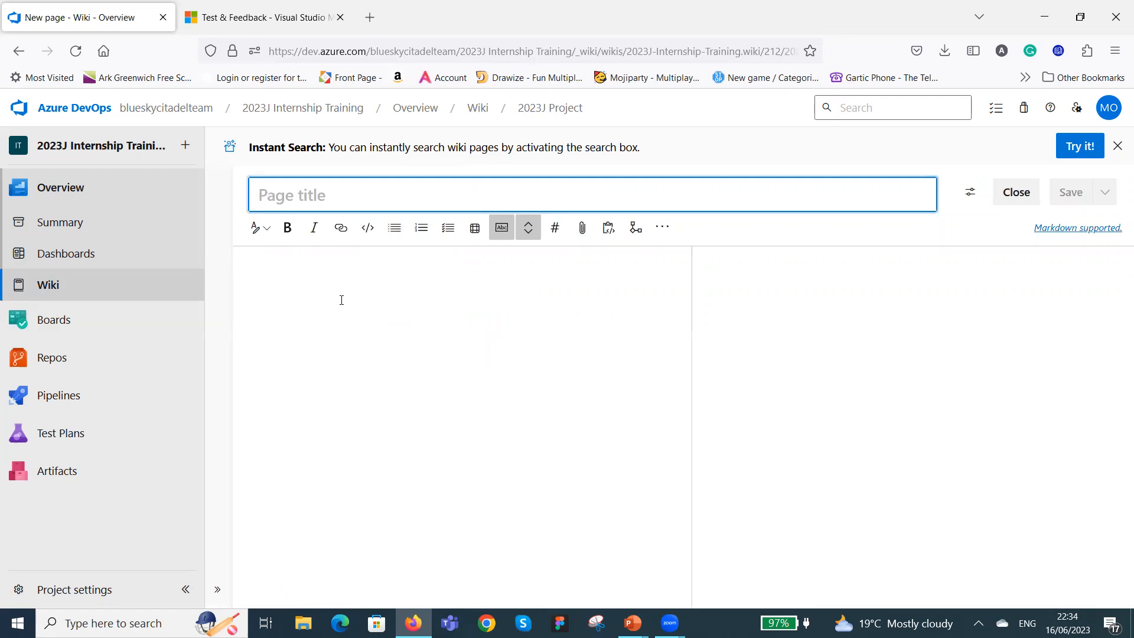
{"action": "type", "text": "T"}
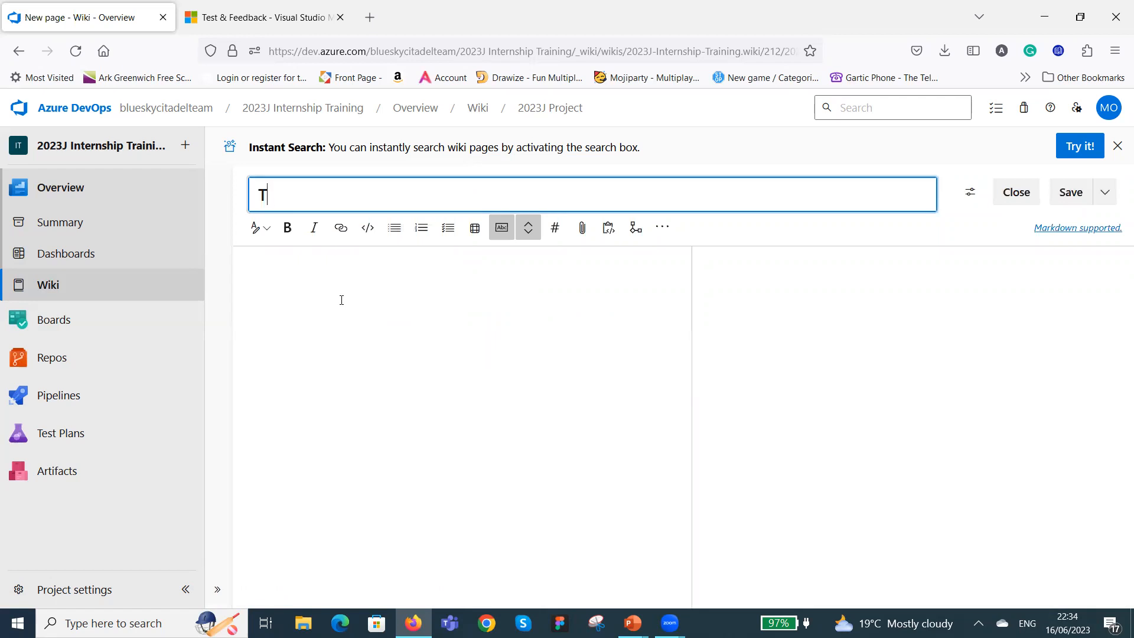
{"action": "type", "text": "eam Information"}
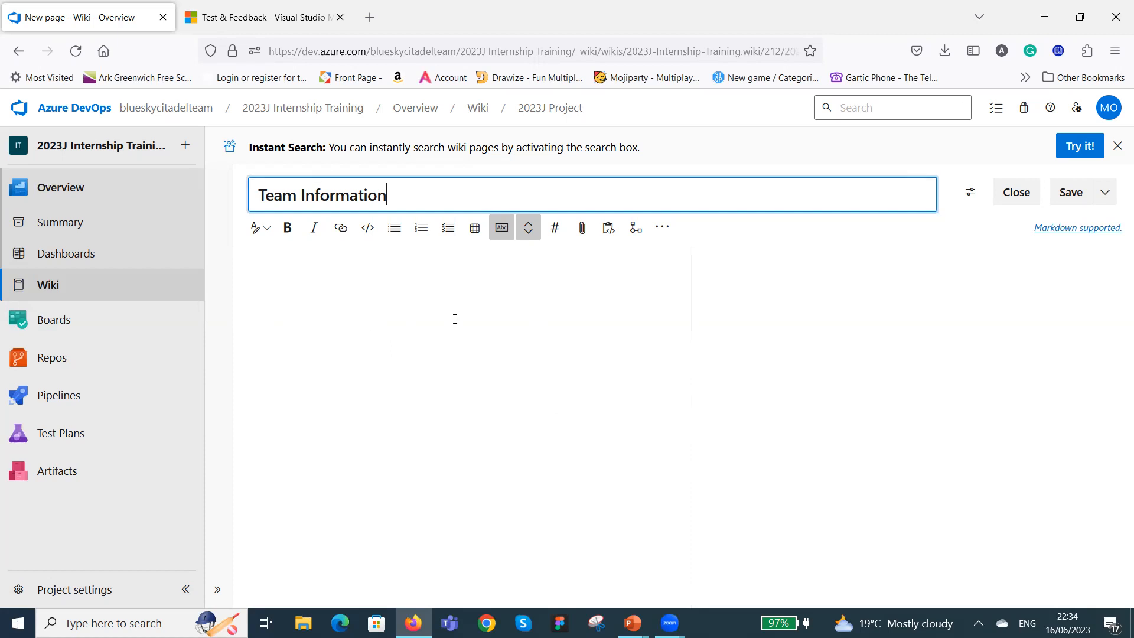
List two team members by first name in the Team Information page body, with the roles PO and Project Sponsor.
{"action": "left_click", "coordinate": [362, 281]}
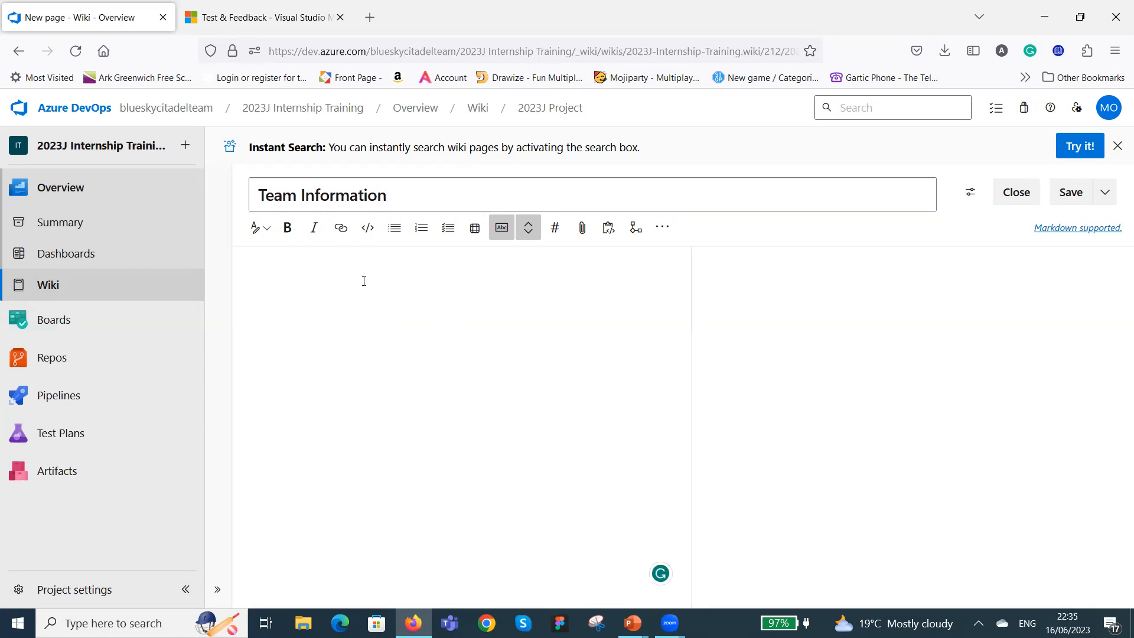
{"action": "type", "text": "D"}
{"action": "type", "text": "eji"}
{"action": "type", "text": " - "}
{"action": "type", "text": "PO "}
{"action": "type", "text": "Pat"}
{"action": "type", "text": " -"}
{"action": "type", "text": "Project"}
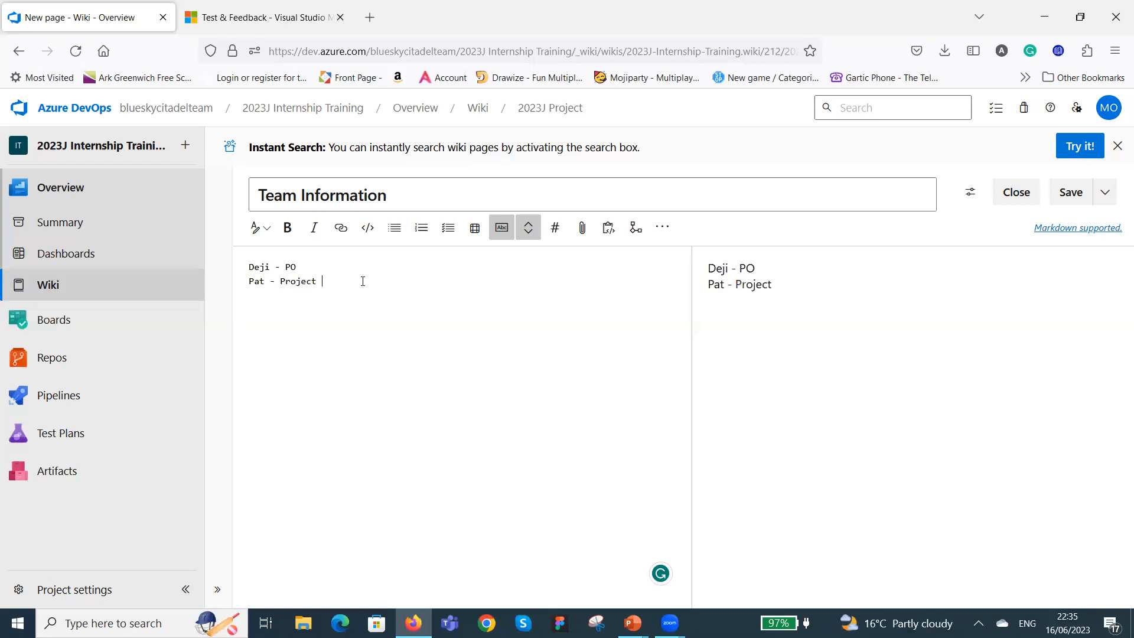
{"action": "type", "text": " Sponsor"}
Remove the PO entry above the Project Sponsor line and re-enter it directly below that line.
{"action": "left_click_drag", "start_coordinate": [298, 267], "coordinate": [245, 269]}
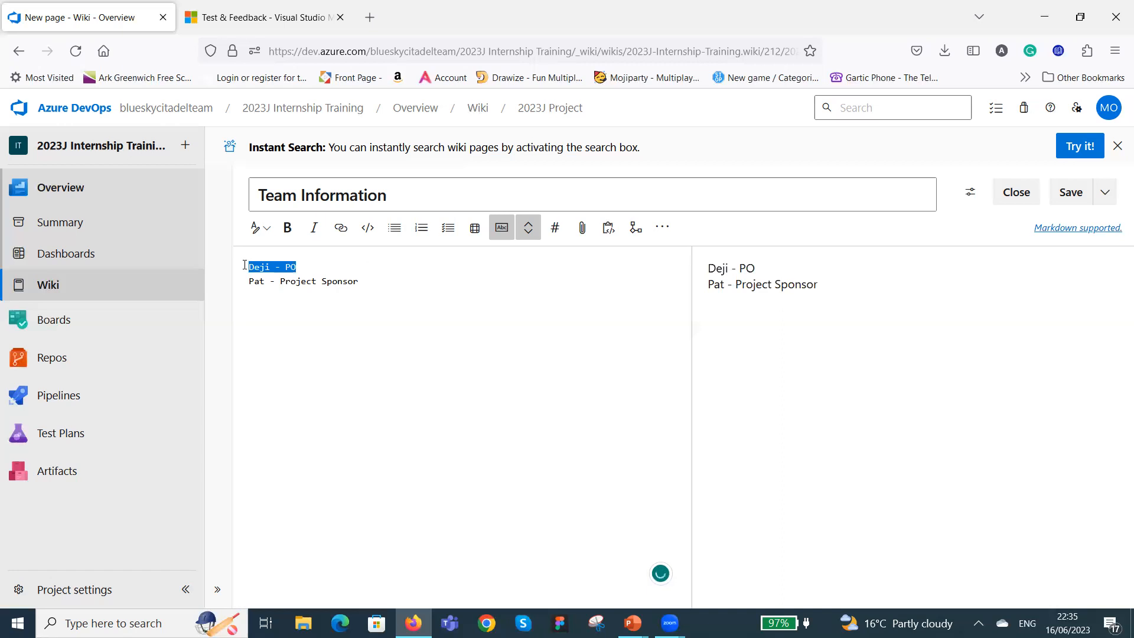
{"action": "key", "text": "BackSpace"}
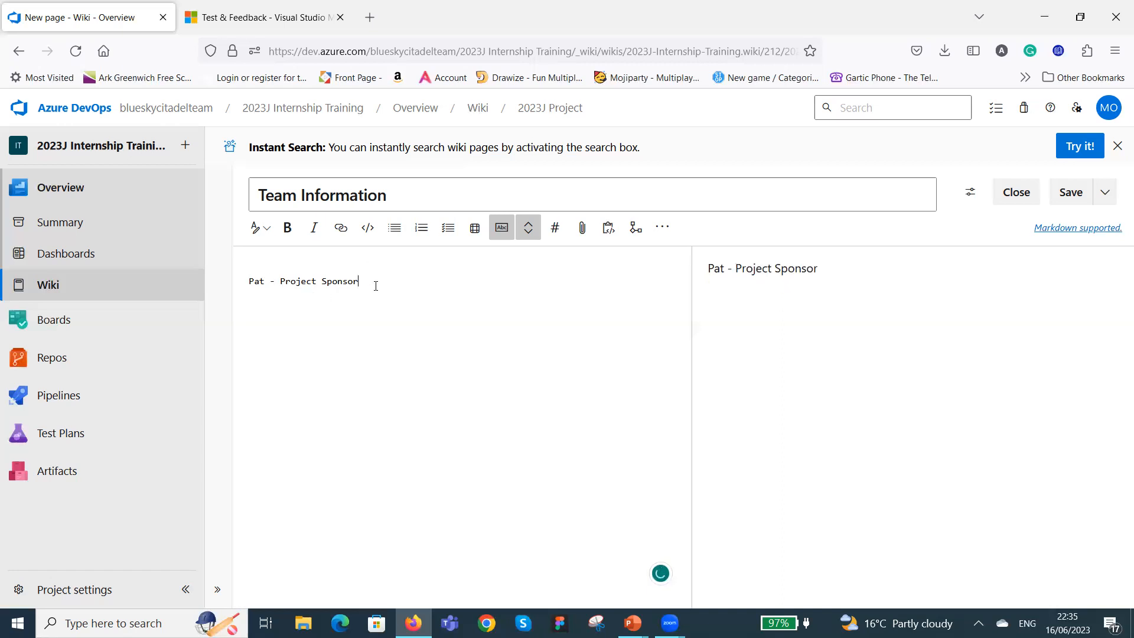
{"action": "type", "text": "Deji - PO"}
{"action": "key", "text": "Return"}
Add two more team members' first names on separate lines, with the roles SM and BA.
{"action": "type", "text": "OLawunmi"}
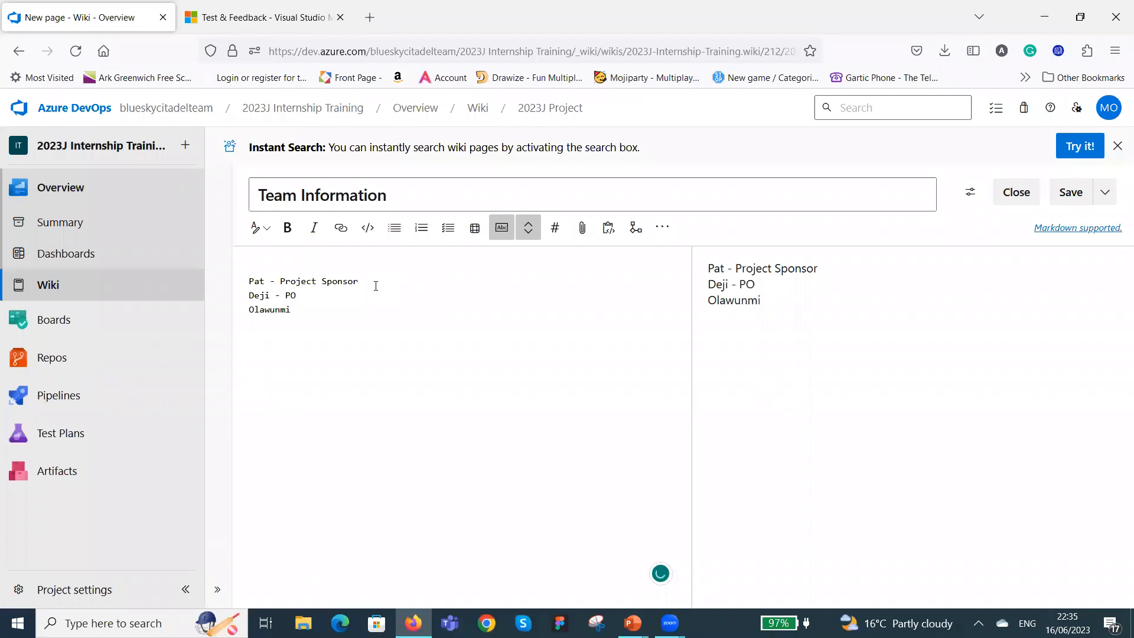
{"action": "type", "text": " - SM"}
{"action": "type", "text": "Bolu"}
{"action": "type", "text": " - BA"}
{"action": "key", "text": "Return"}
Add the last two team members' first names with the roles DEV and QA, then save and close the Team Information page.
{"action": "type", "text": "A"}
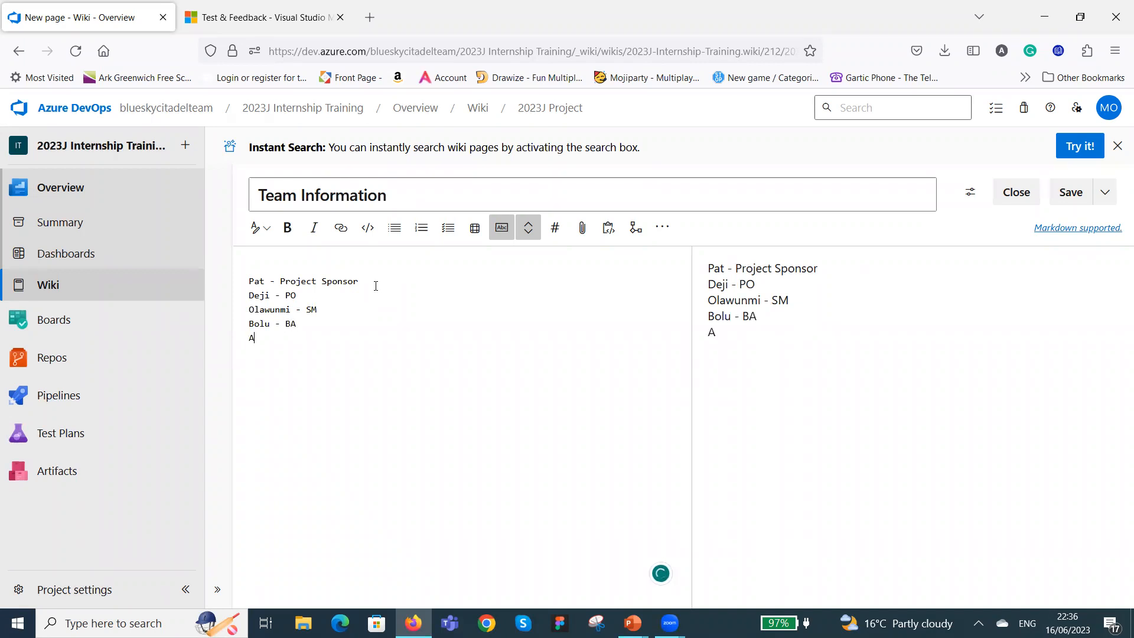
{"action": "type", "text": "bimbola - DEVELOP"}
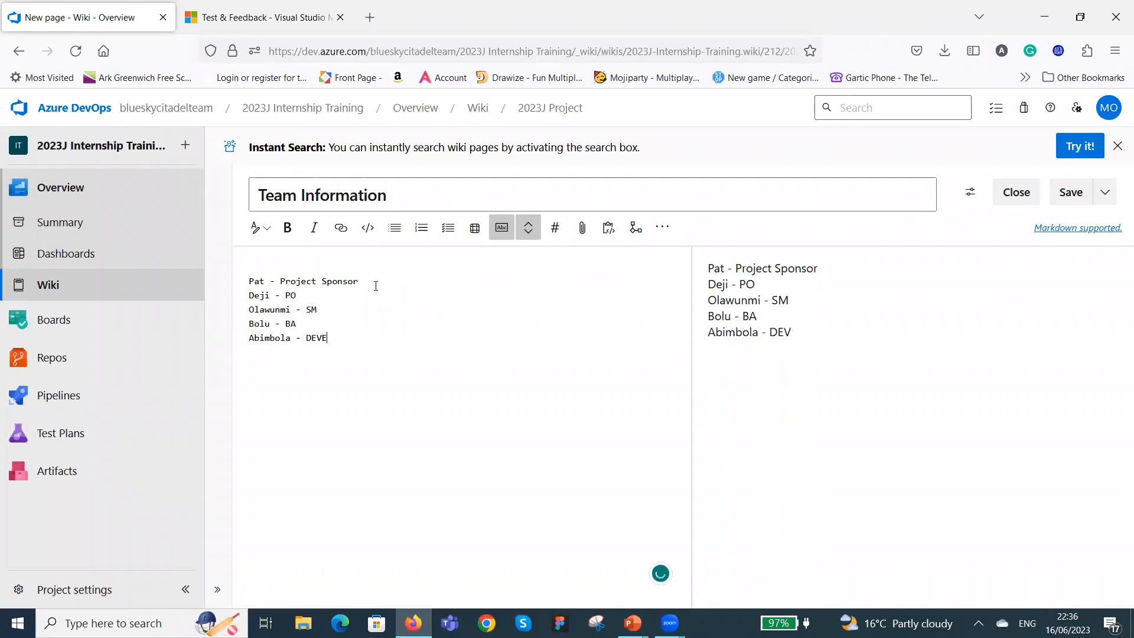
{"action": "key", "text": "BackSpace"}
{"action": "key", "text": "BackSpace"}
{"action": "key", "text": "BackSpace"}
{"action": "key", "text": "BackSpace"}
{"action": "type", "text": "Mojisola - QA"}
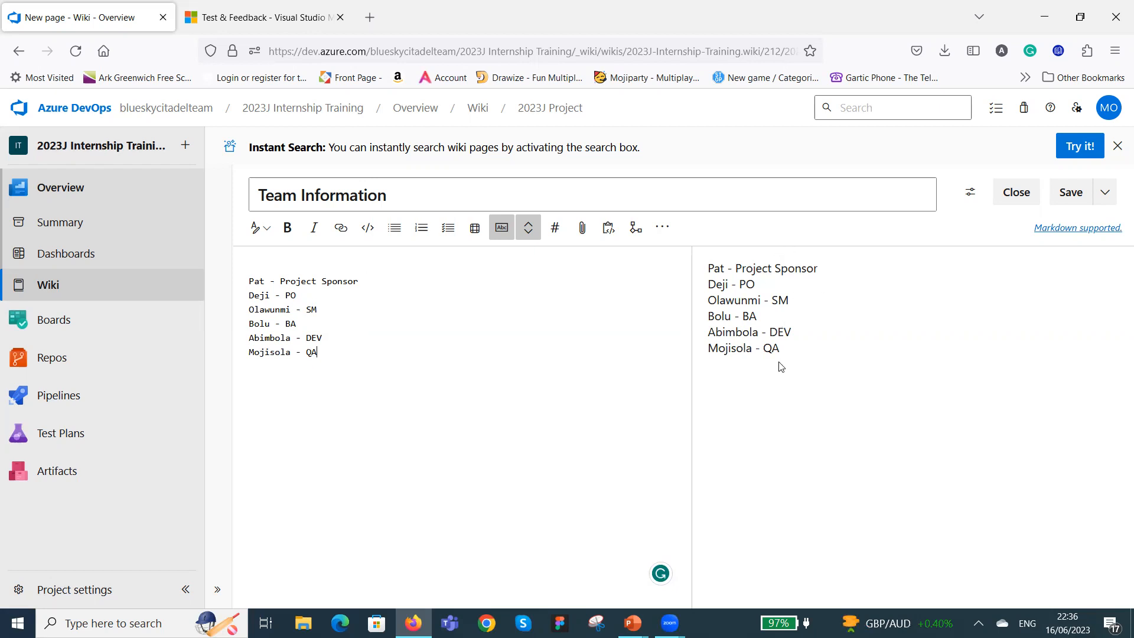
{"action": "left_click", "coordinate": [1072, 196]}
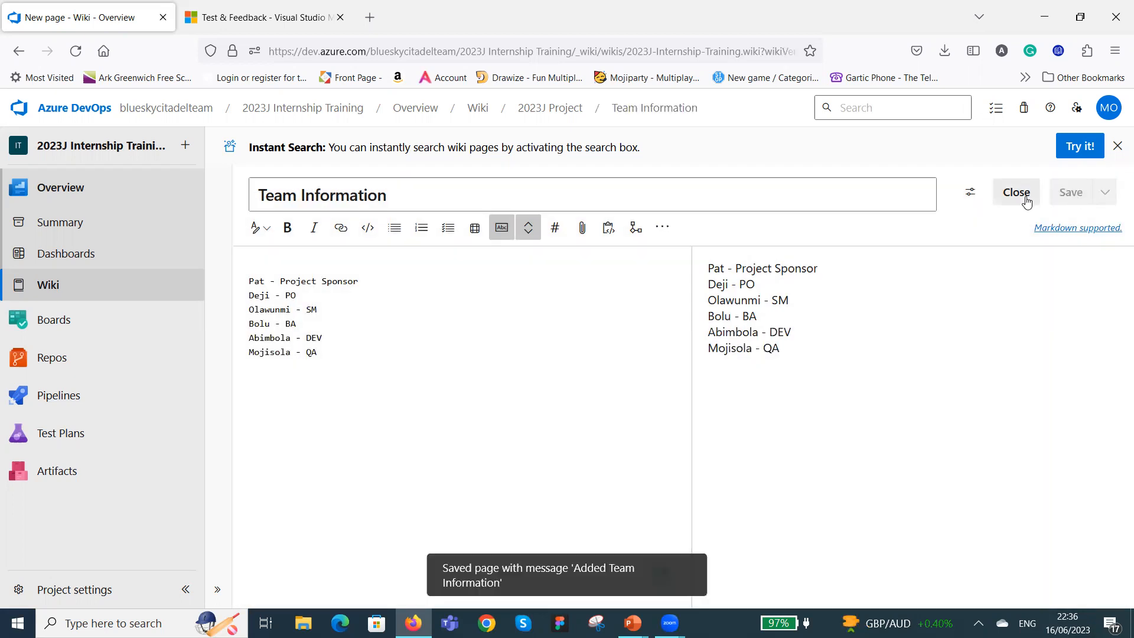
{"action": "left_click", "coordinate": [1016, 192]}
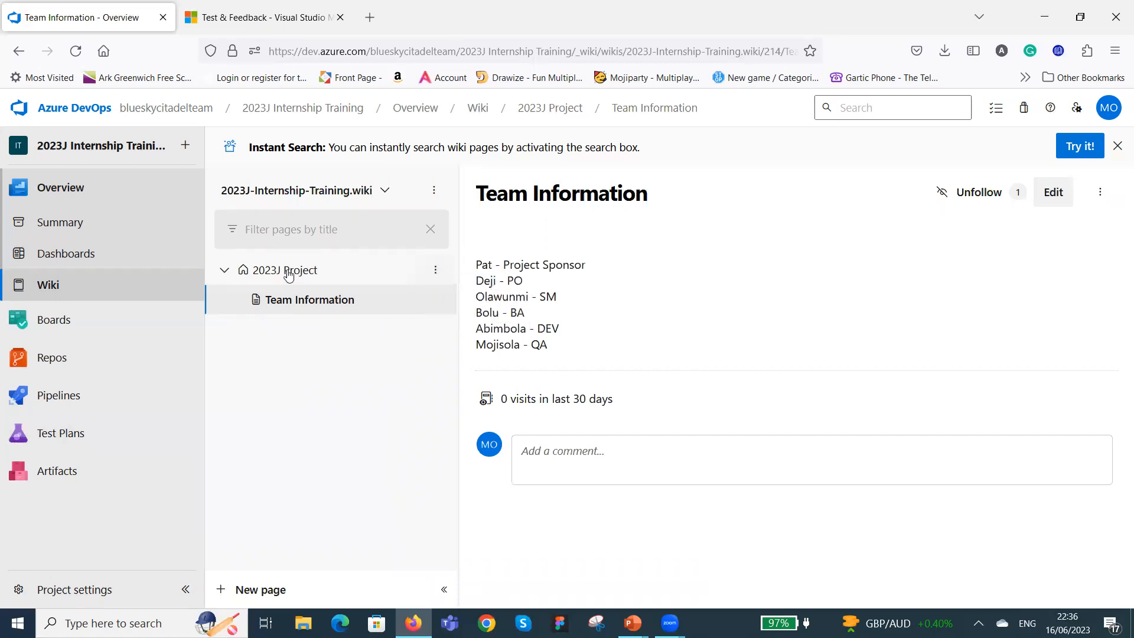
Add a sub-page titled "BA Repository" under the 2023J Project wiki page, then save and close it.
{"action": "left_click", "coordinate": [438, 272]}
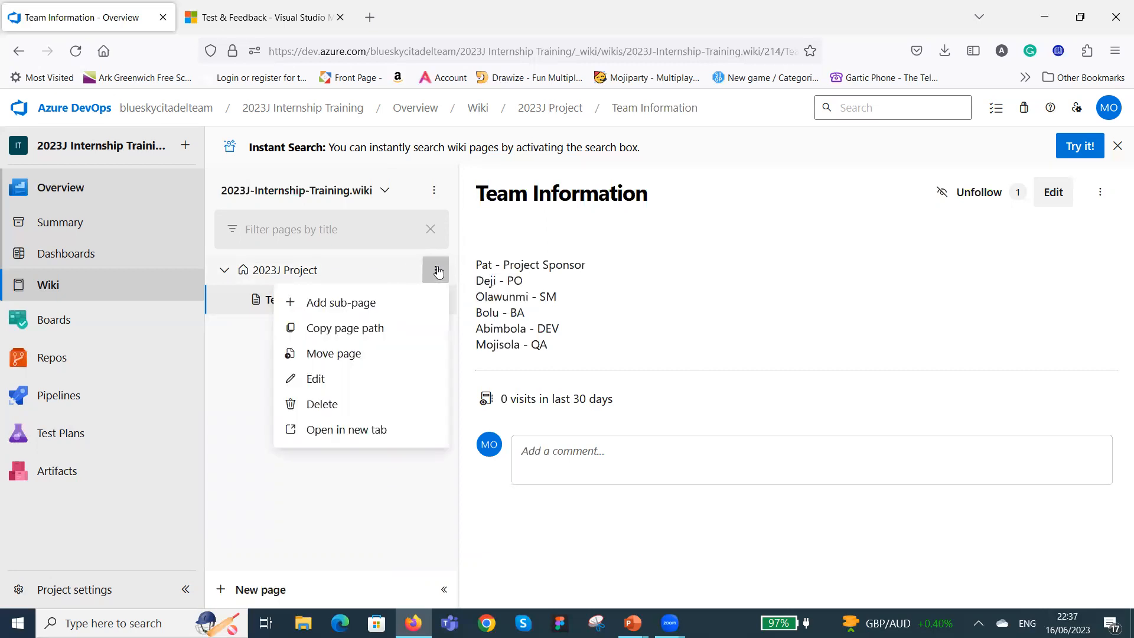
{"action": "left_click", "coordinate": [375, 305]}
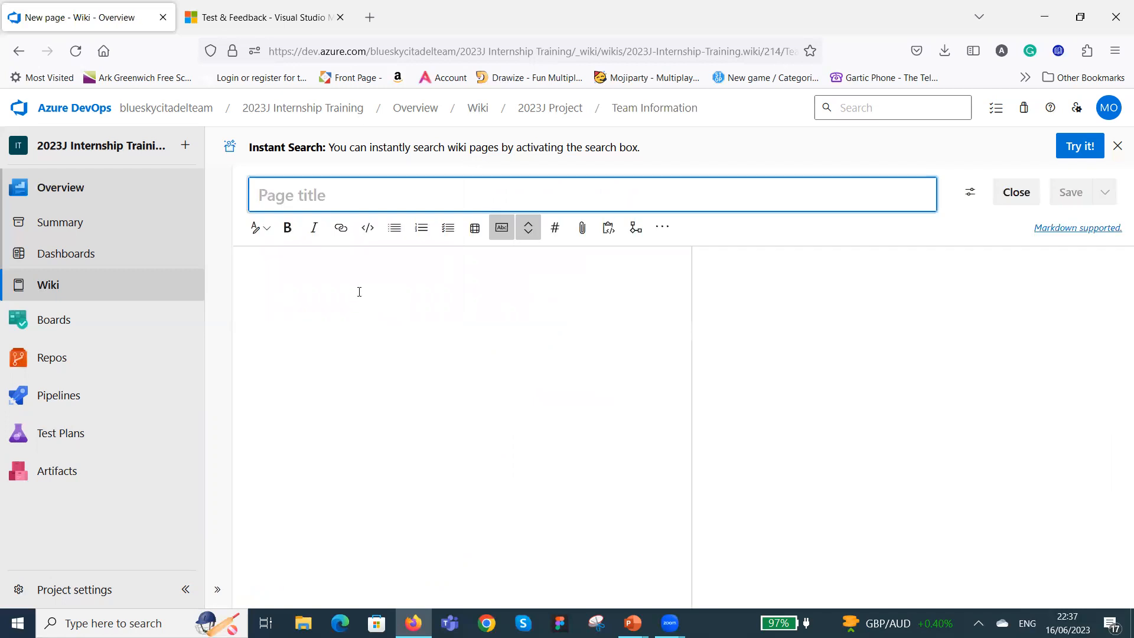
{"action": "type", "text": "BA "}
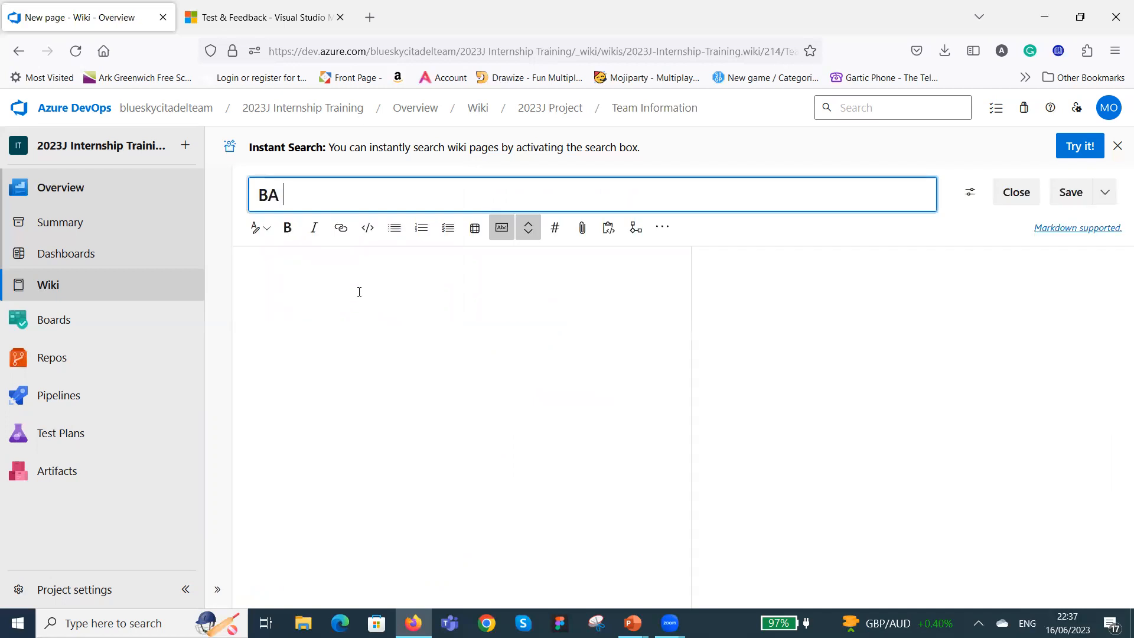
{"action": "type", "text": "Repository"}
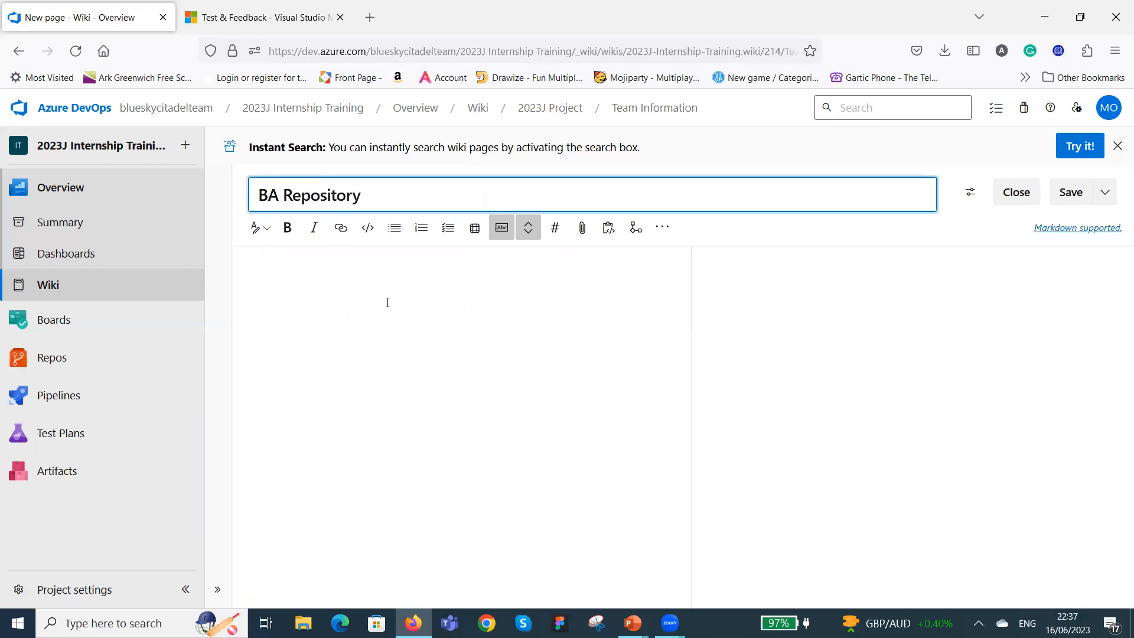
{"action": "left_click", "coordinate": [1077, 197]}
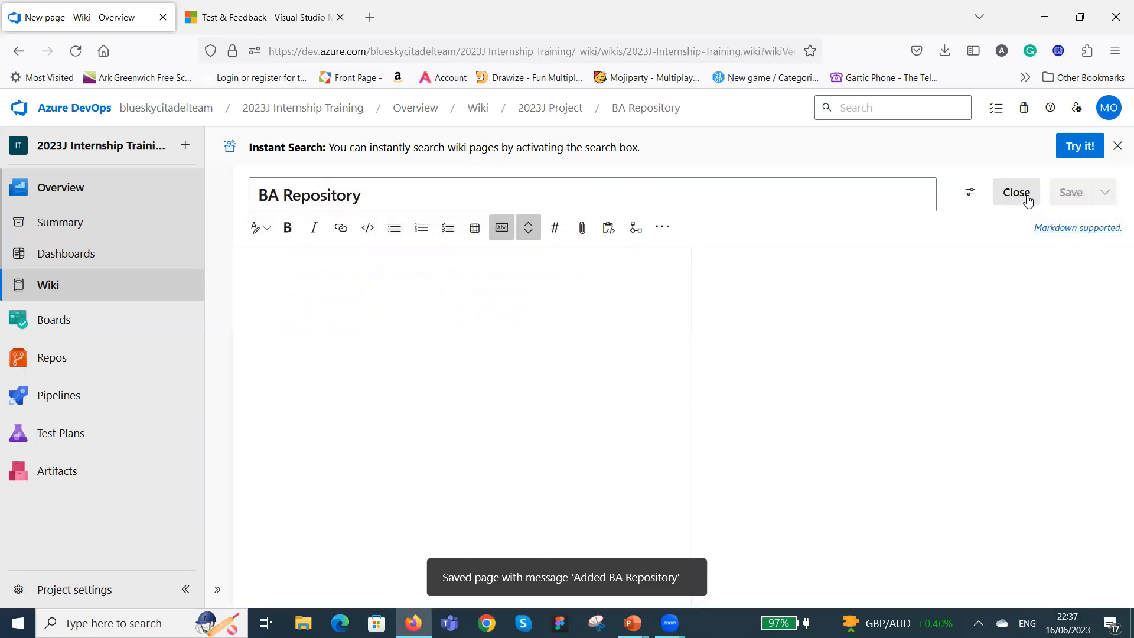
{"action": "left_click", "coordinate": [1025, 198]}
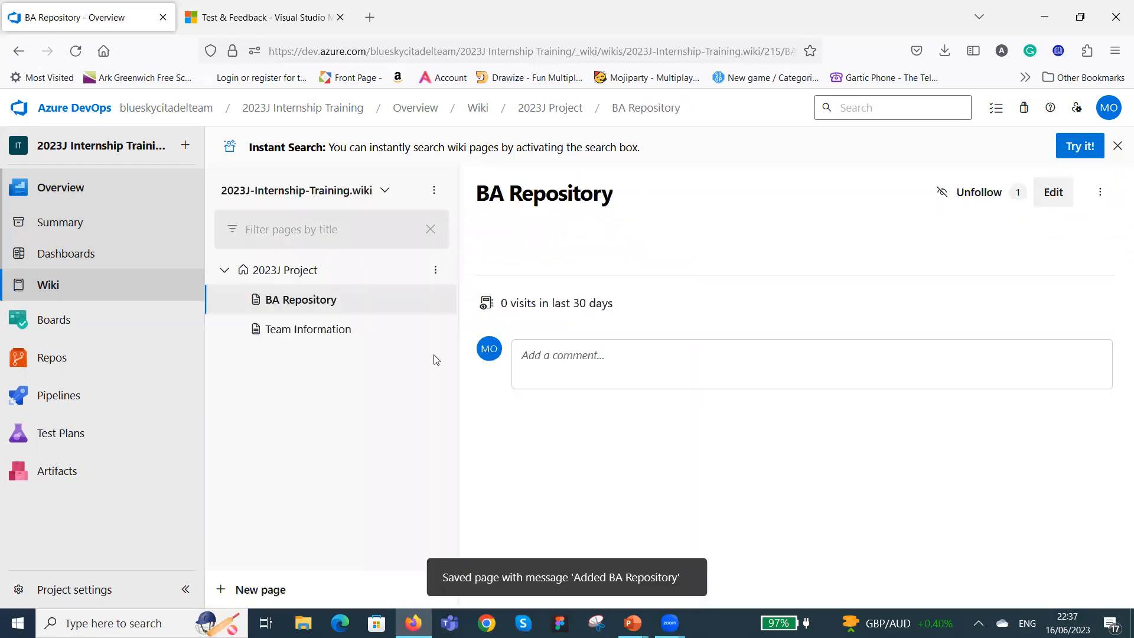
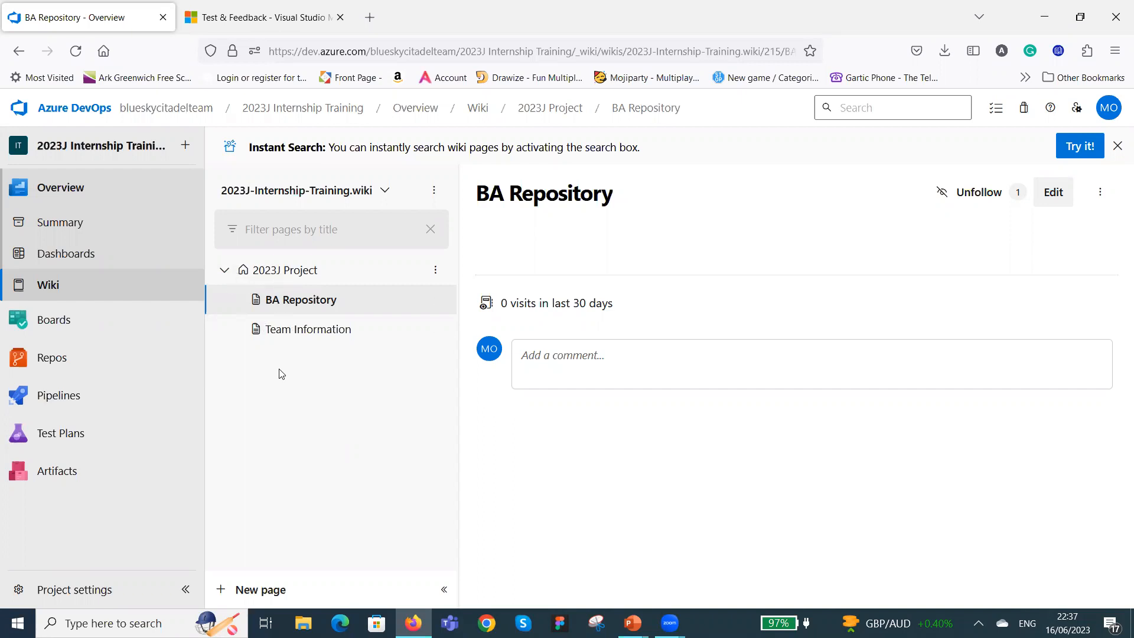
{"action": "left_click", "coordinate": [226, 272]}
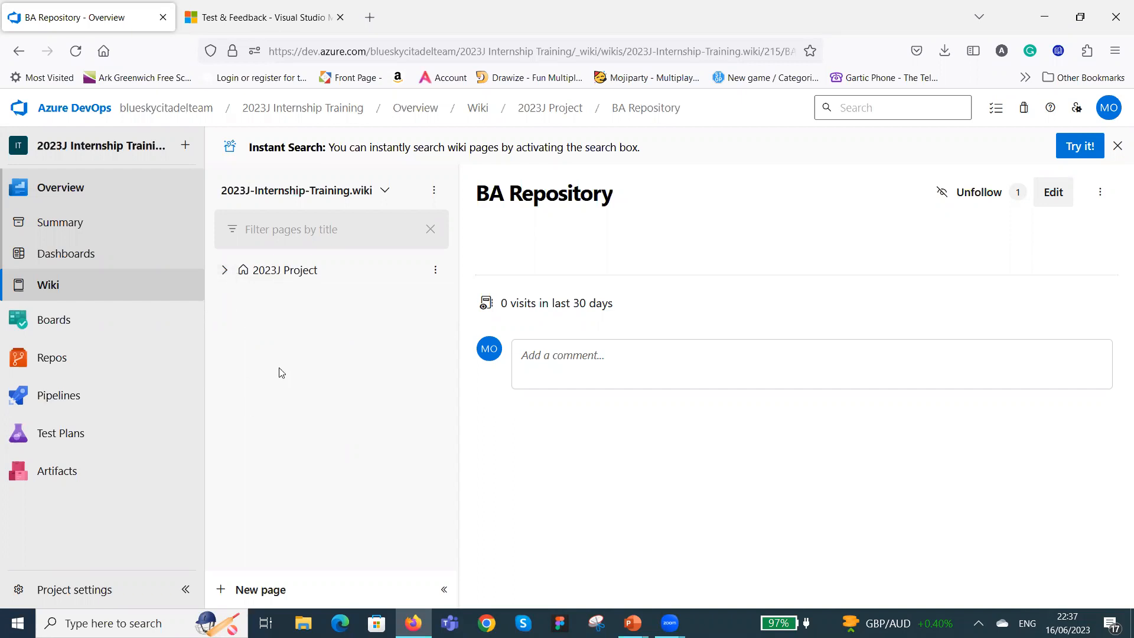
{"action": "left_click", "coordinate": [226, 272]}
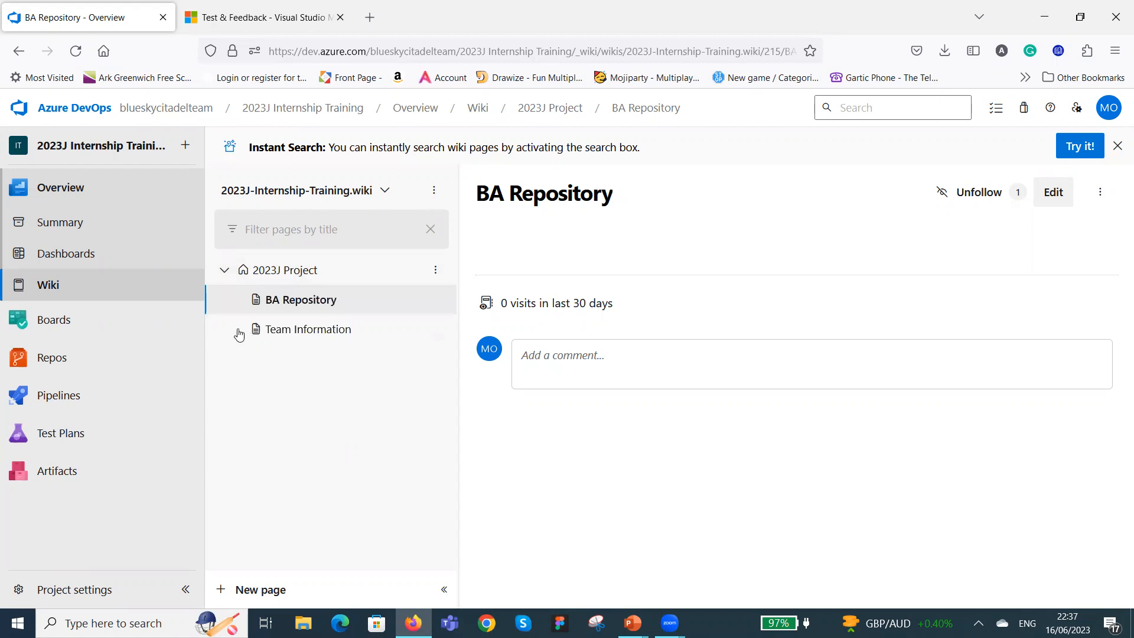
{"action": "left_click", "coordinate": [224, 270]}
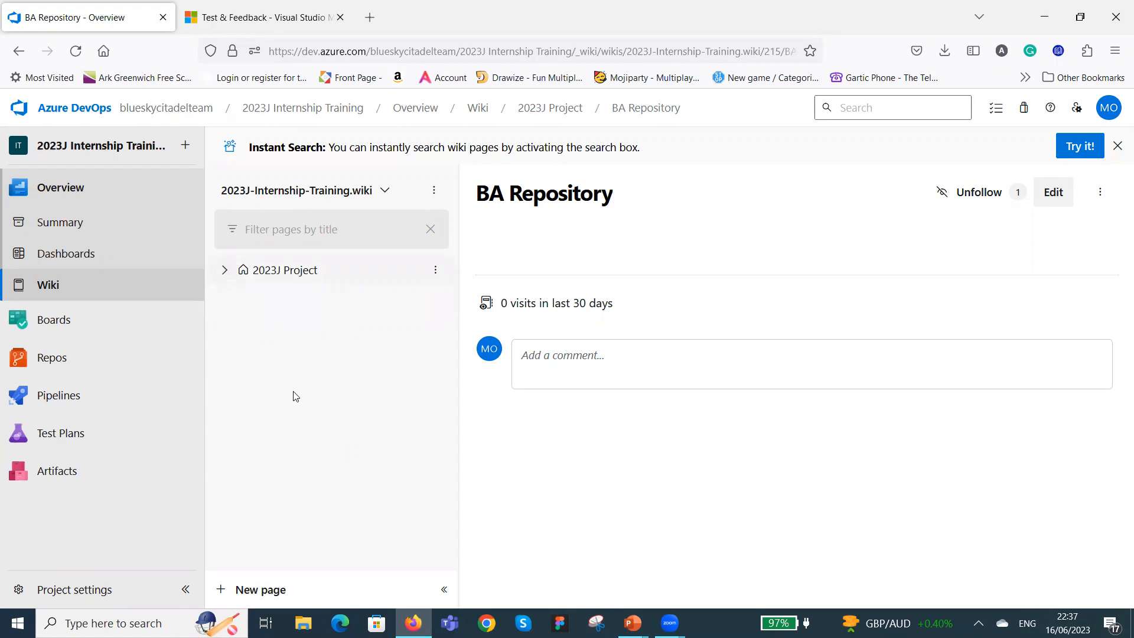
{"action": "left_click", "coordinate": [225, 270]}
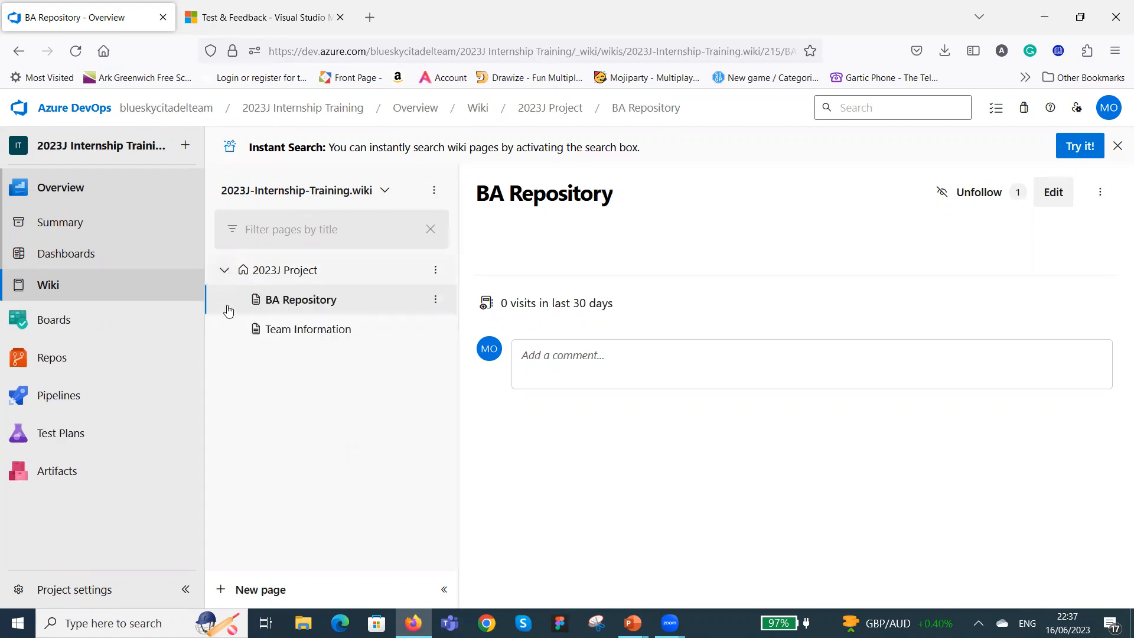
Open the Team Information wiki page for editing and start a line reading "Project Mandate" above the team list.
{"action": "left_click", "coordinate": [367, 334]}
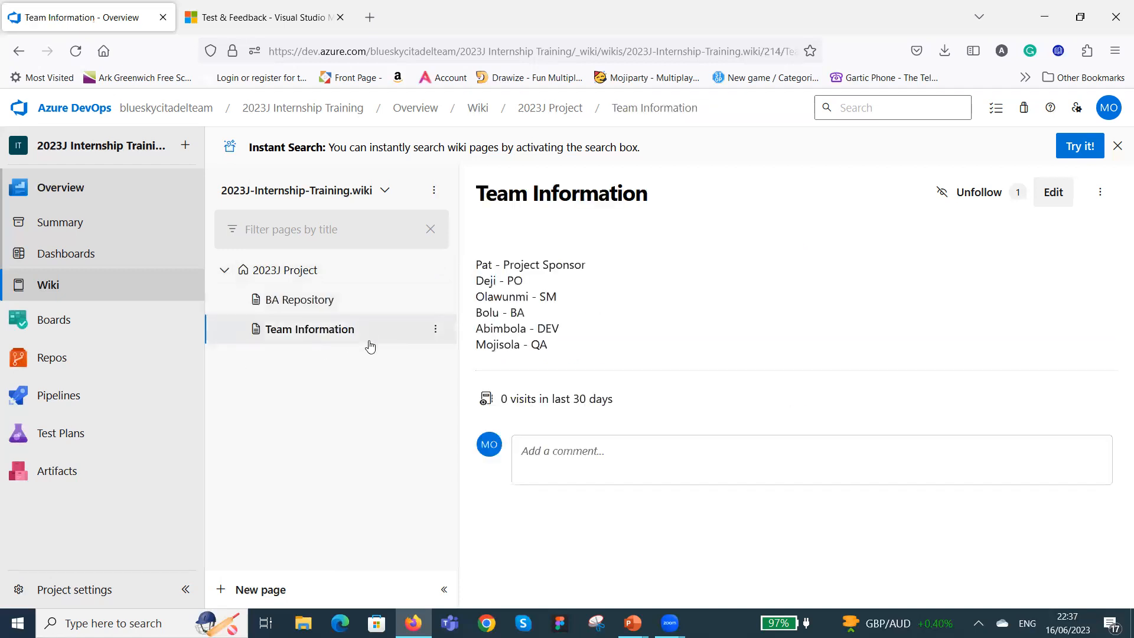
{"action": "left_click", "coordinate": [1054, 194]}
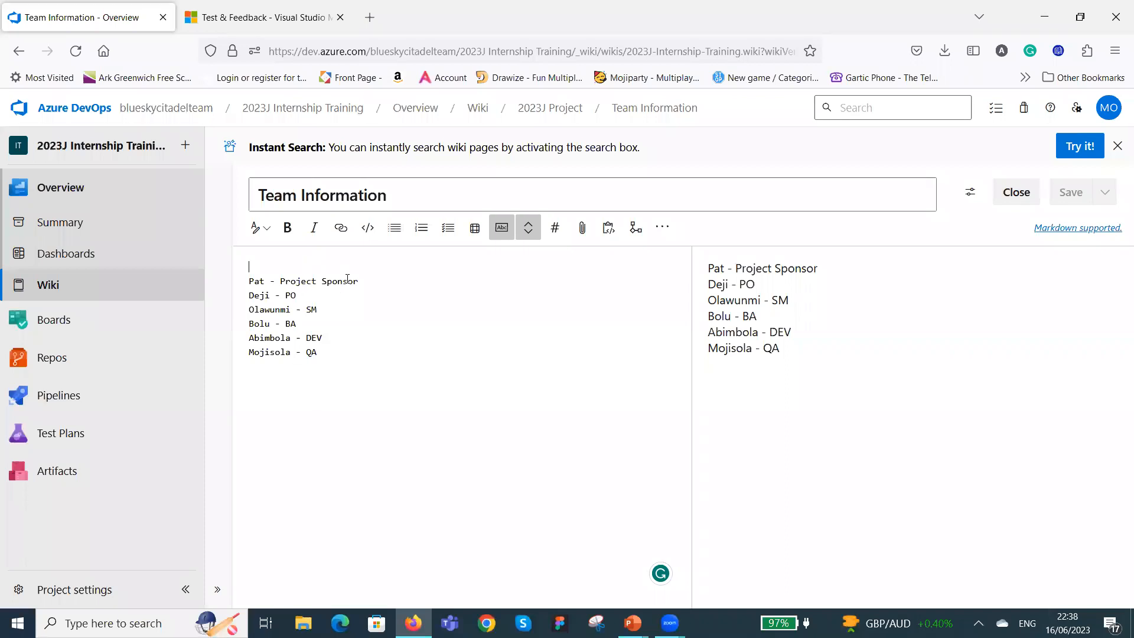
{"action": "type", "text": "Proj"}
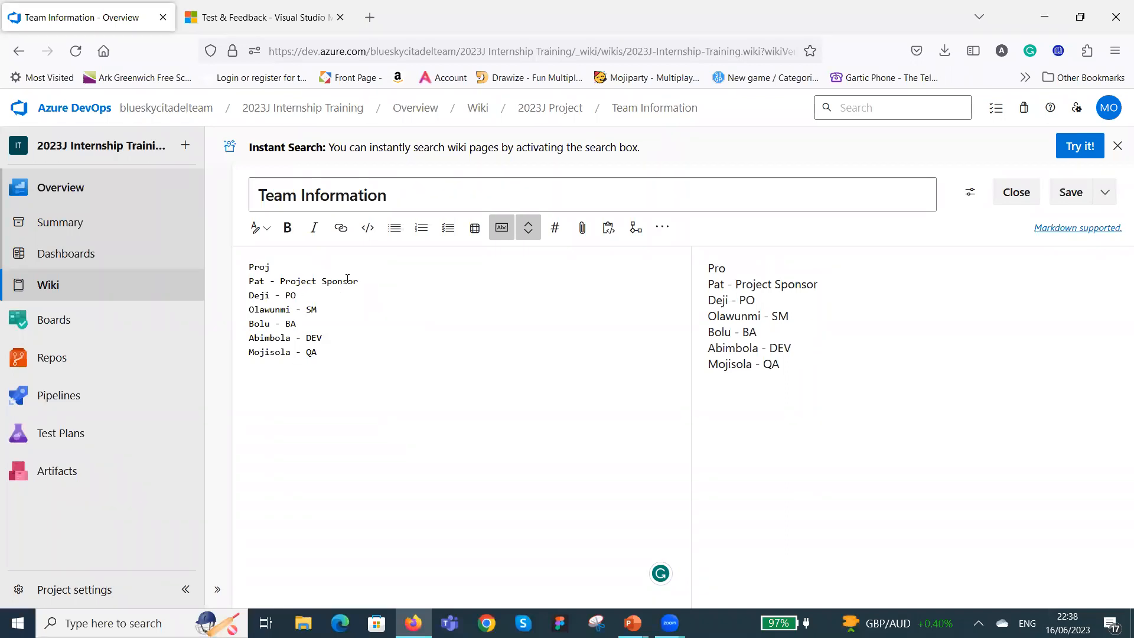
{"action": "type", "text": "ect Mandate"}
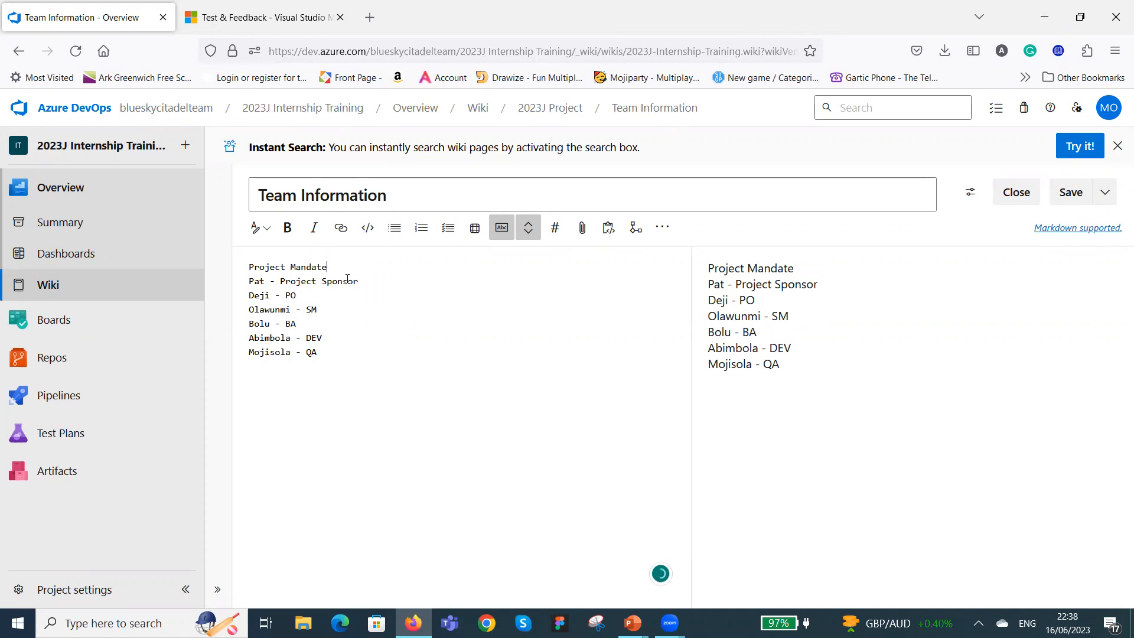
Complete the mandate line with "- To training the interns on the use of Azure Devops", add blank lines below it, and save and close the page.
{"action": "type", "text": "- To training the"}
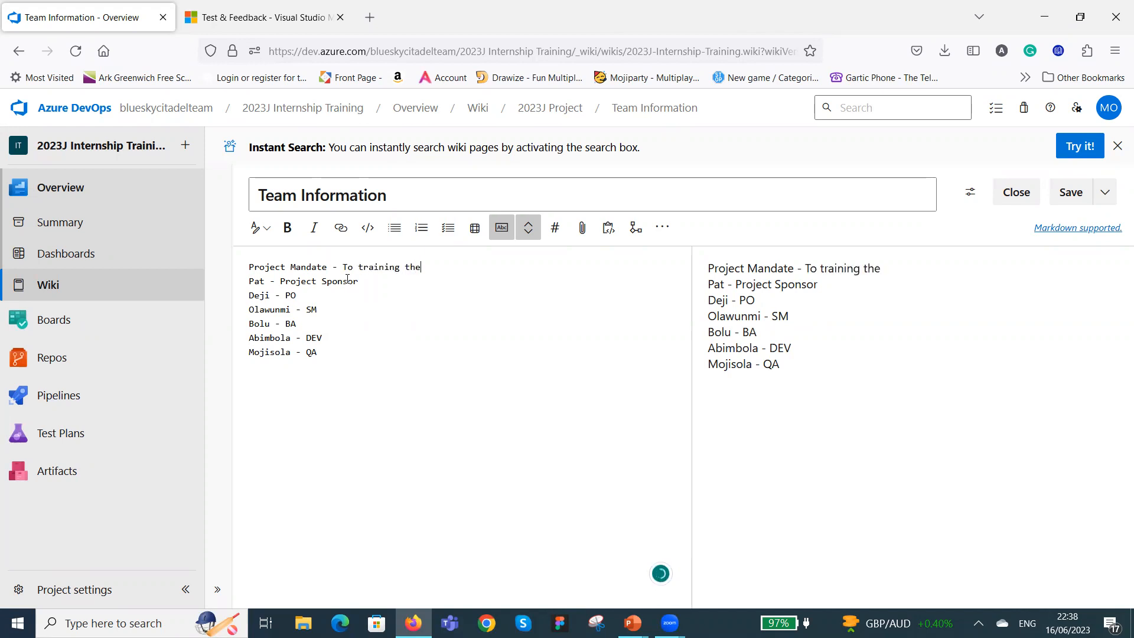
{"action": "type", "text": " interns on the use of Az"}
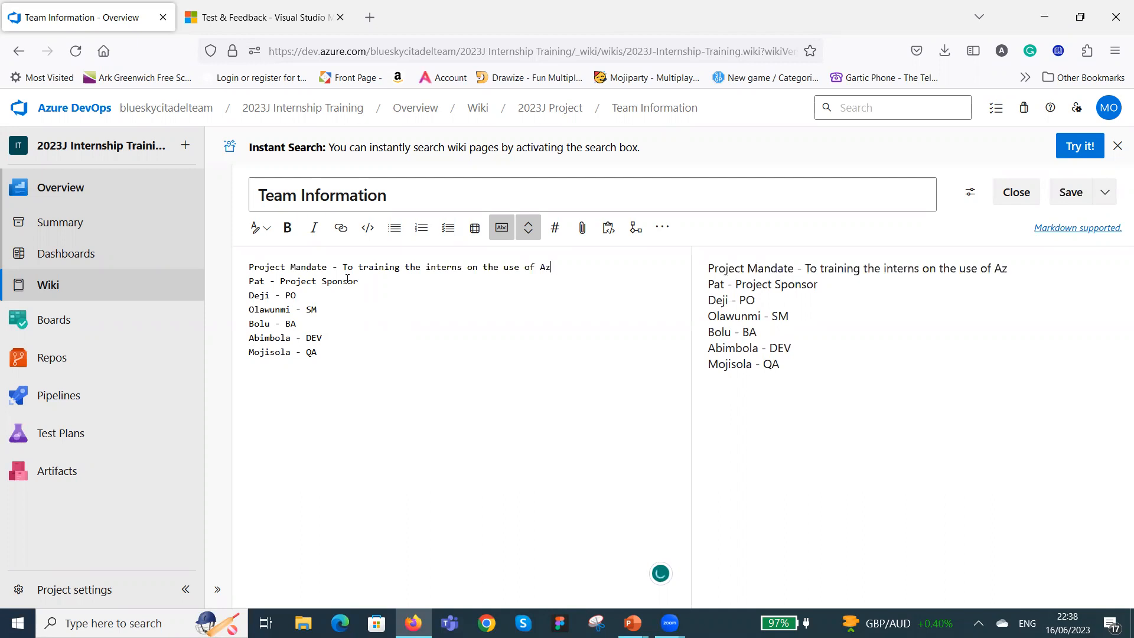
{"action": "type", "text": "ure Devops"}
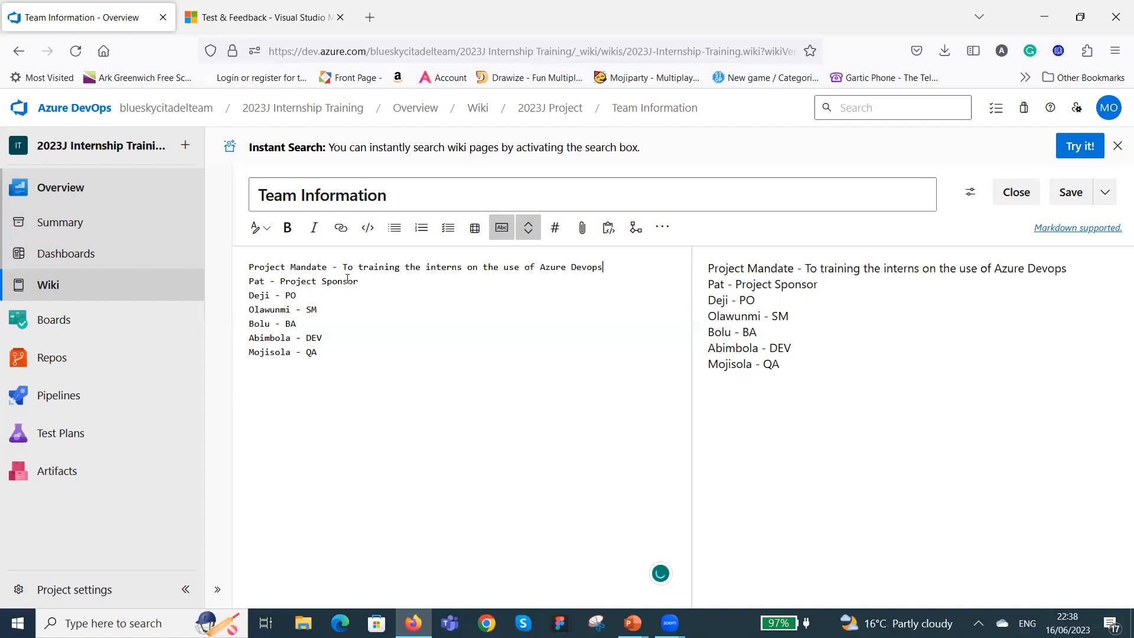
{"action": "key", "text": "Return"}
{"action": "key", "text": "Return"}
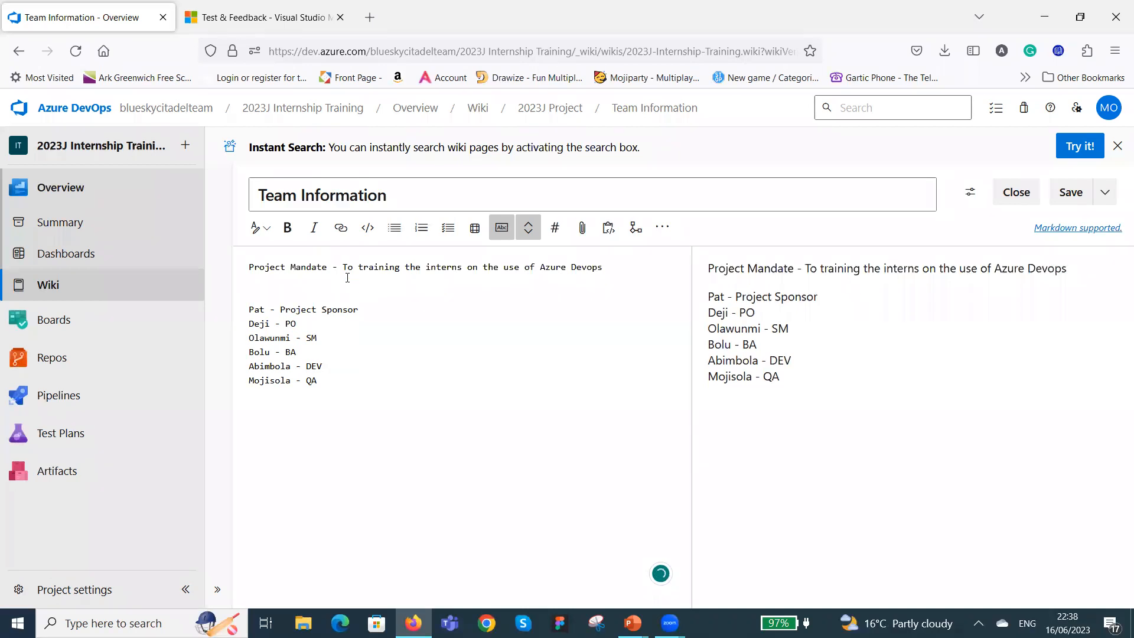
{"action": "left_click", "coordinate": [1068, 194]}
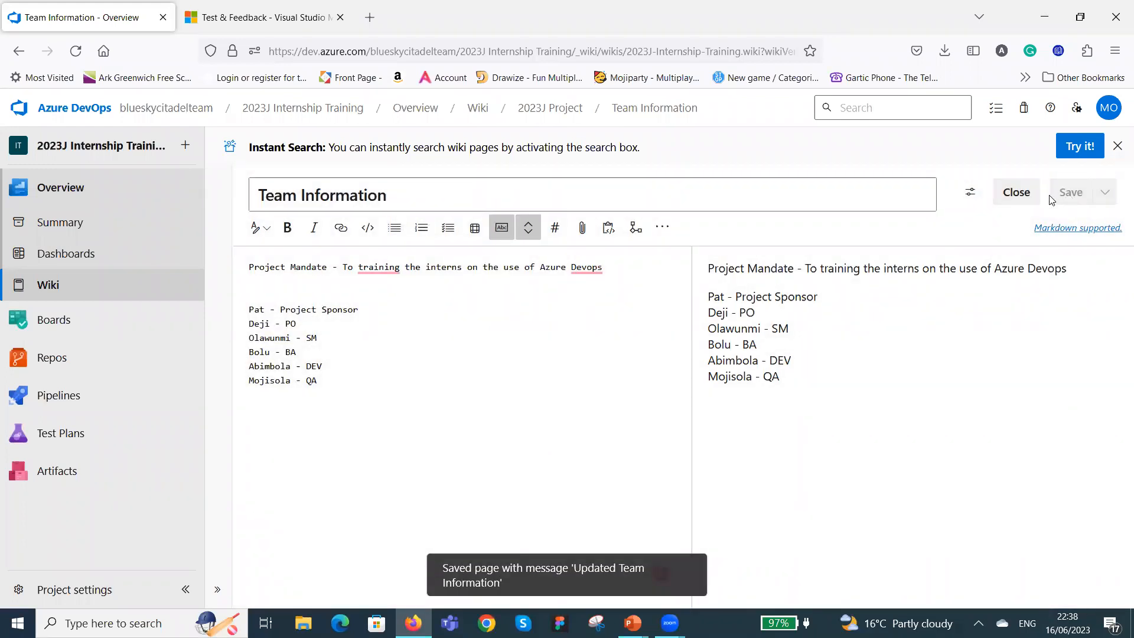
{"action": "left_click", "coordinate": [1025, 197]}
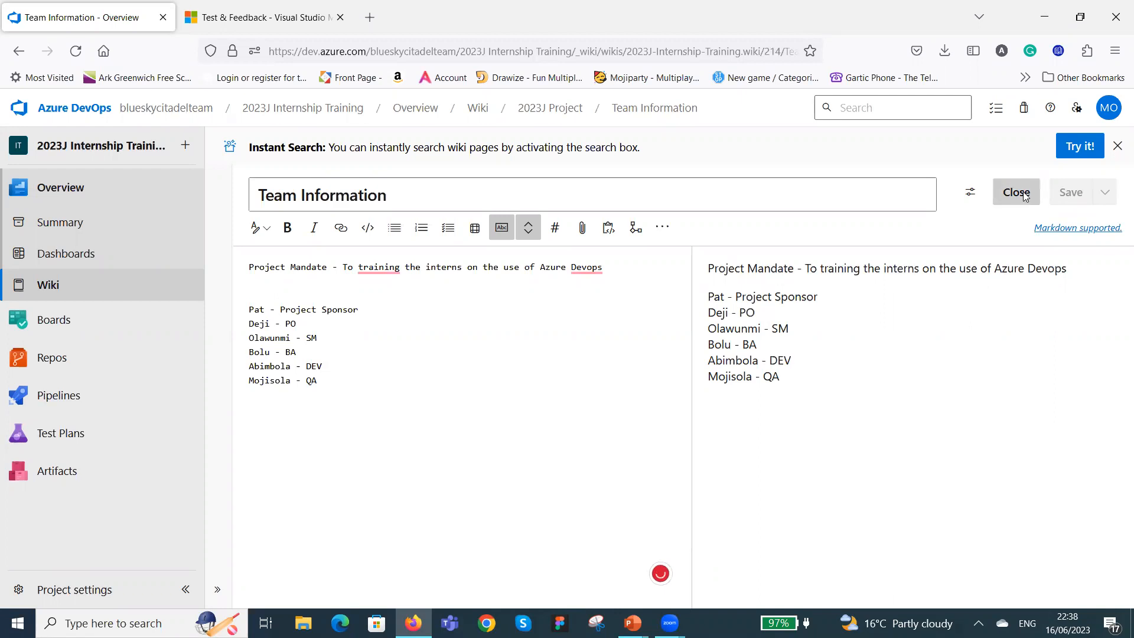
Reopen the Team Information page for editing and correct "training" to "train" and "Devops" to "DevOps" in the mandate line.
{"action": "left_click", "coordinate": [1052, 193]}
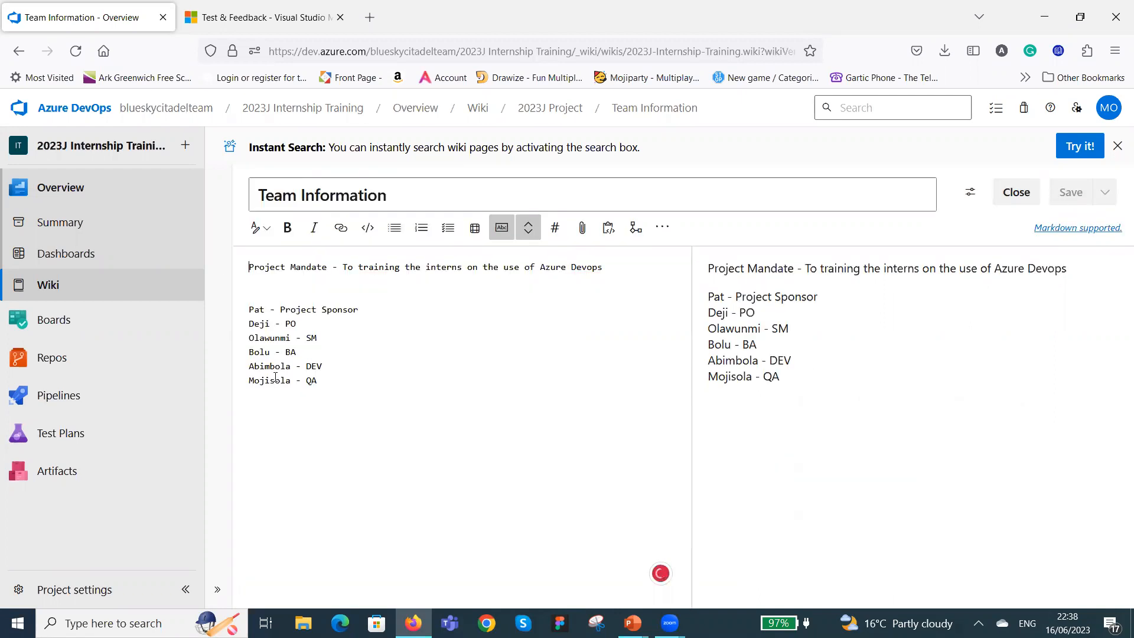
{"action": "right_click", "coordinate": [379, 272]}
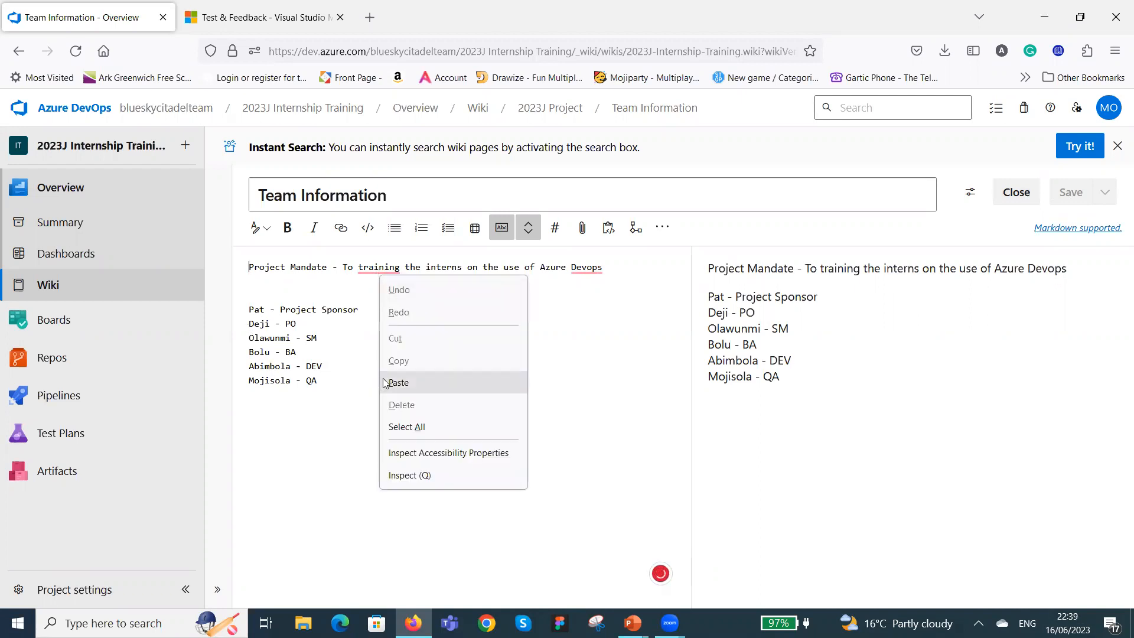
{"action": "left_click", "coordinate": [366, 299]}
{"action": "mouse_move", "coordinate": [387, 271]}
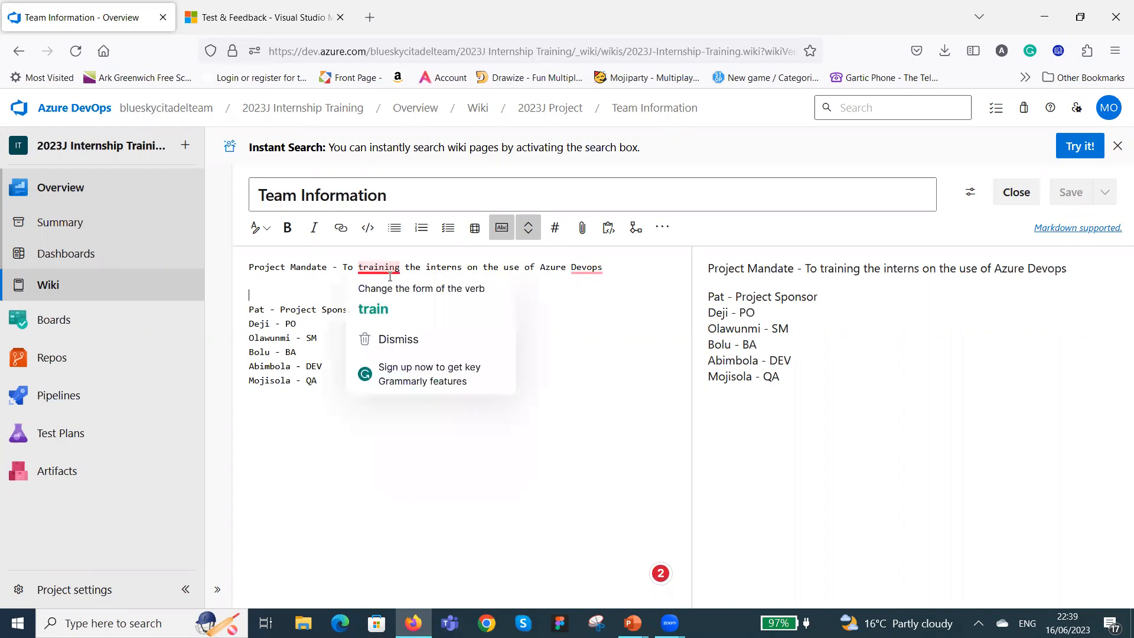
{"action": "left_click", "coordinate": [372, 309]}
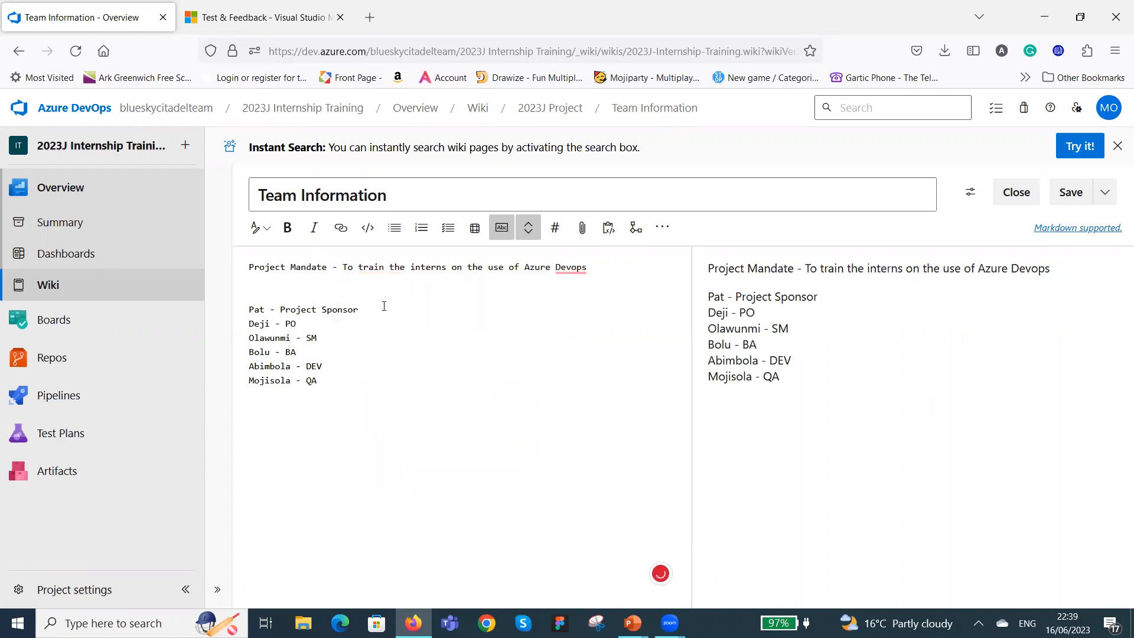
{"action": "mouse_move", "coordinate": [584, 272]}
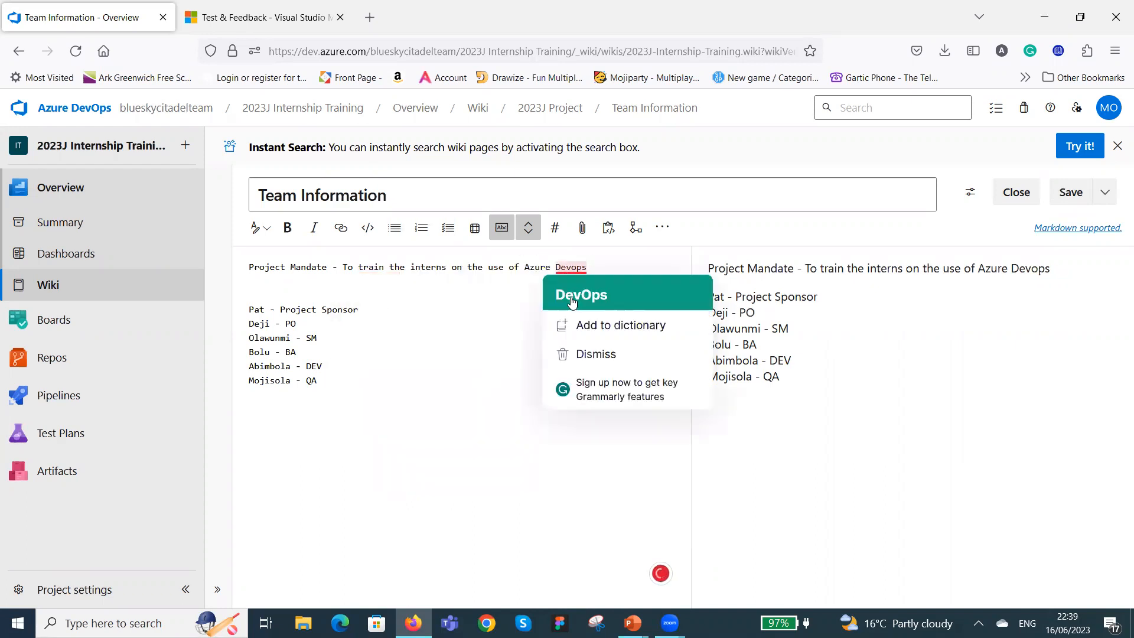
{"action": "left_click", "coordinate": [569, 296]}
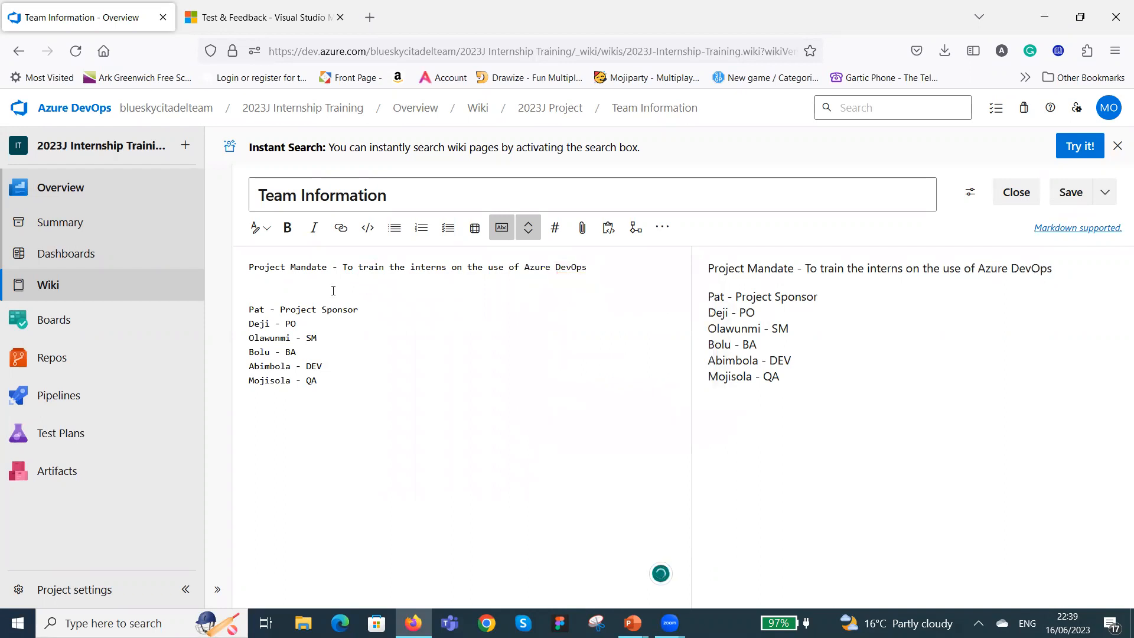
Format the "Project Mandate" label as bold and italic.
{"action": "left_click_drag", "start_coordinate": [327, 269], "coordinate": [243, 271]}
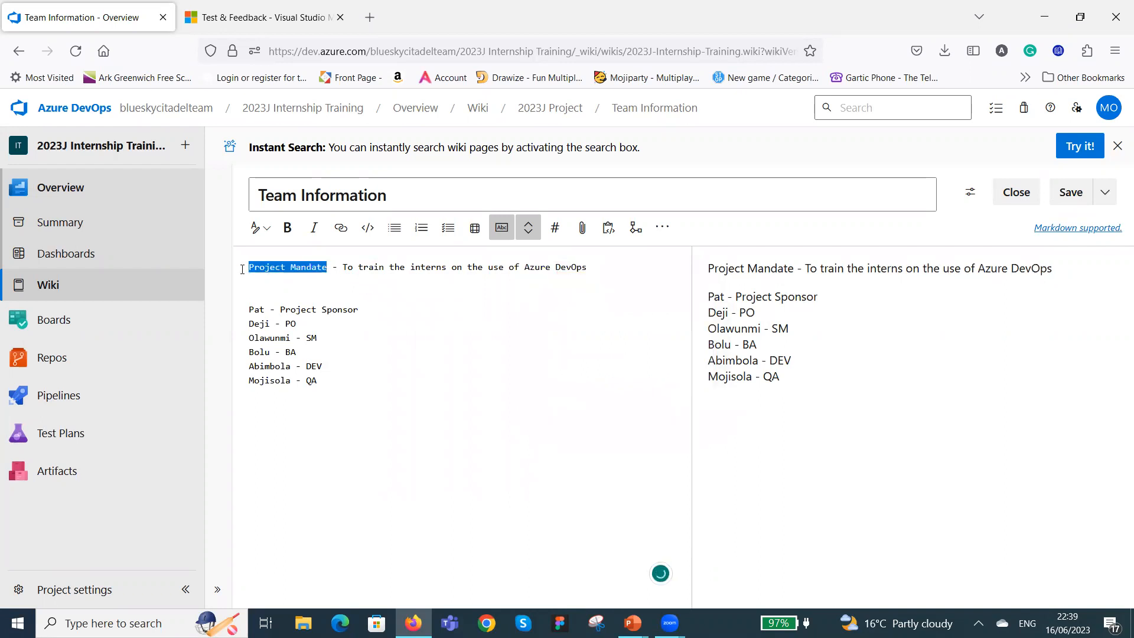
{"action": "left_click", "coordinate": [288, 230]}
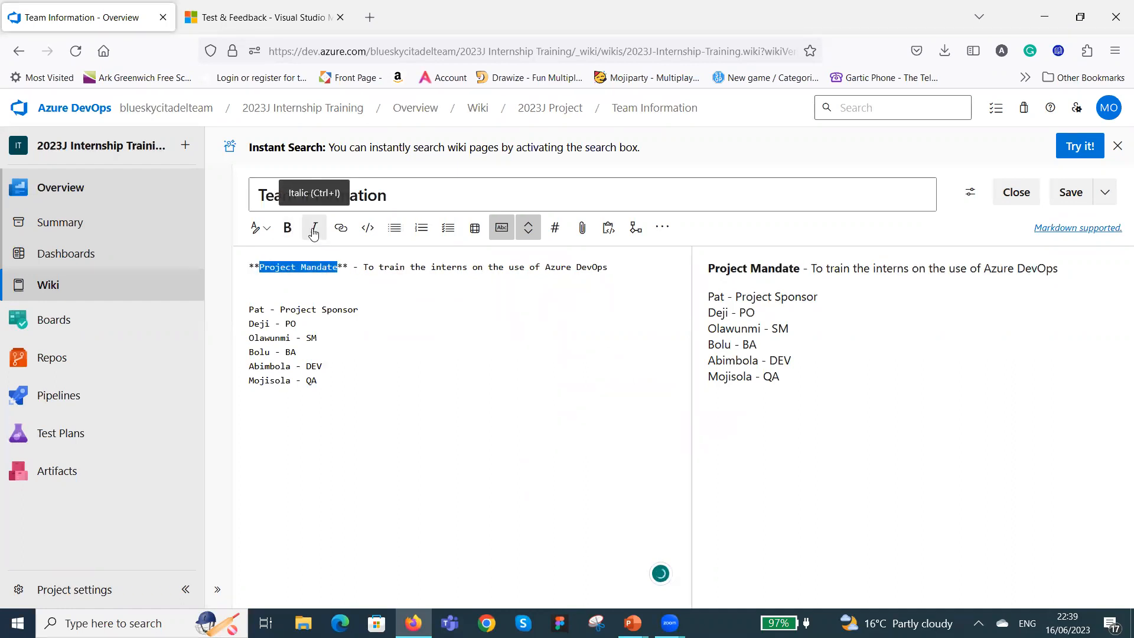
{"action": "left_click", "coordinate": [313, 233]}
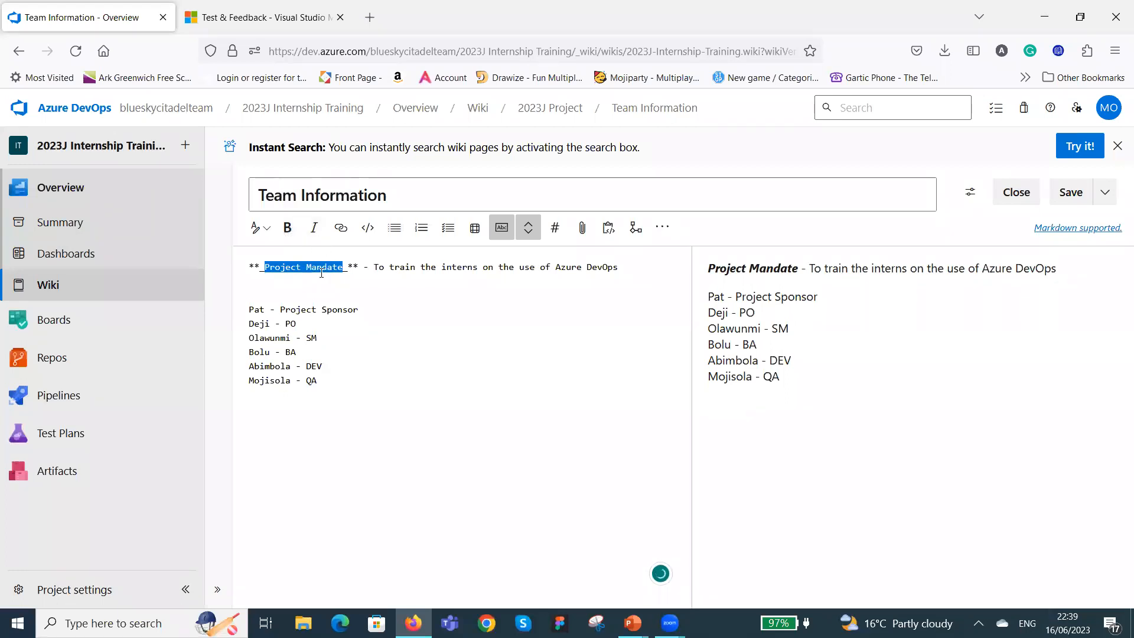
{"action": "left_click", "coordinate": [365, 298]}
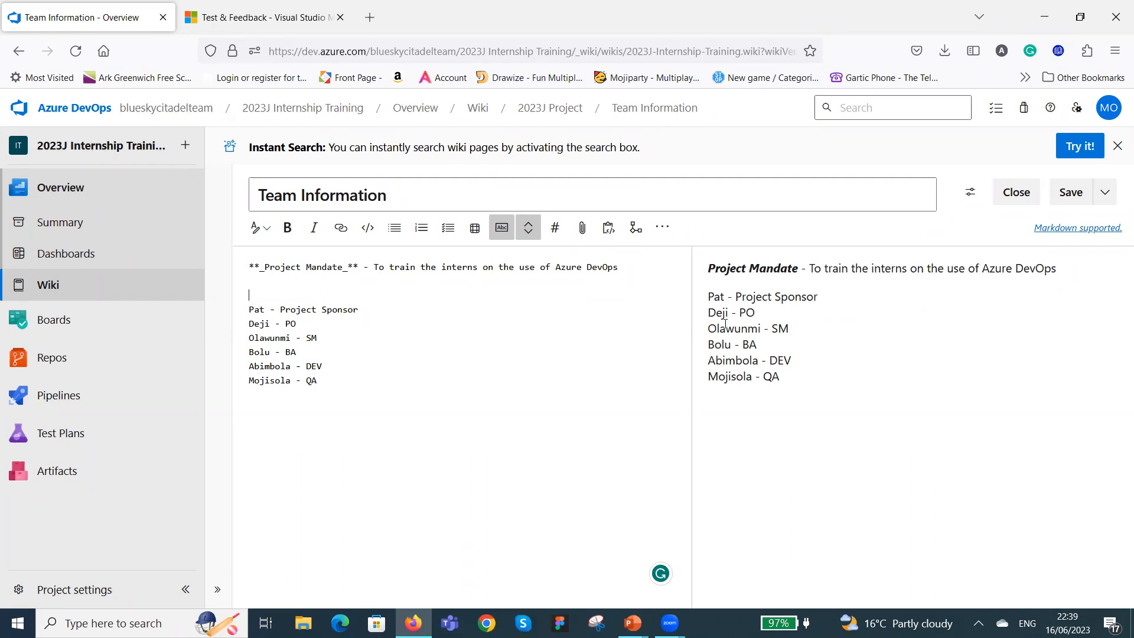
Make each role in the team list bold: Project Sponsor, PO, SM, BA, DEV and QA.
{"action": "left_click_drag", "start_coordinate": [283, 324], "coordinate": [307, 323]}
{"action": "left_click", "coordinate": [287, 227]}
{"action": "left_click_drag", "start_coordinate": [364, 305], "coordinate": [307, 366]}
{"action": "left_click", "coordinate": [288, 228]}
{"action": "left_click", "coordinate": [287, 227]}
{"action": "left_click", "coordinate": [294, 352]}
{"action": "left_click", "coordinate": [287, 228]}
{"action": "left_click", "coordinate": [288, 227]}
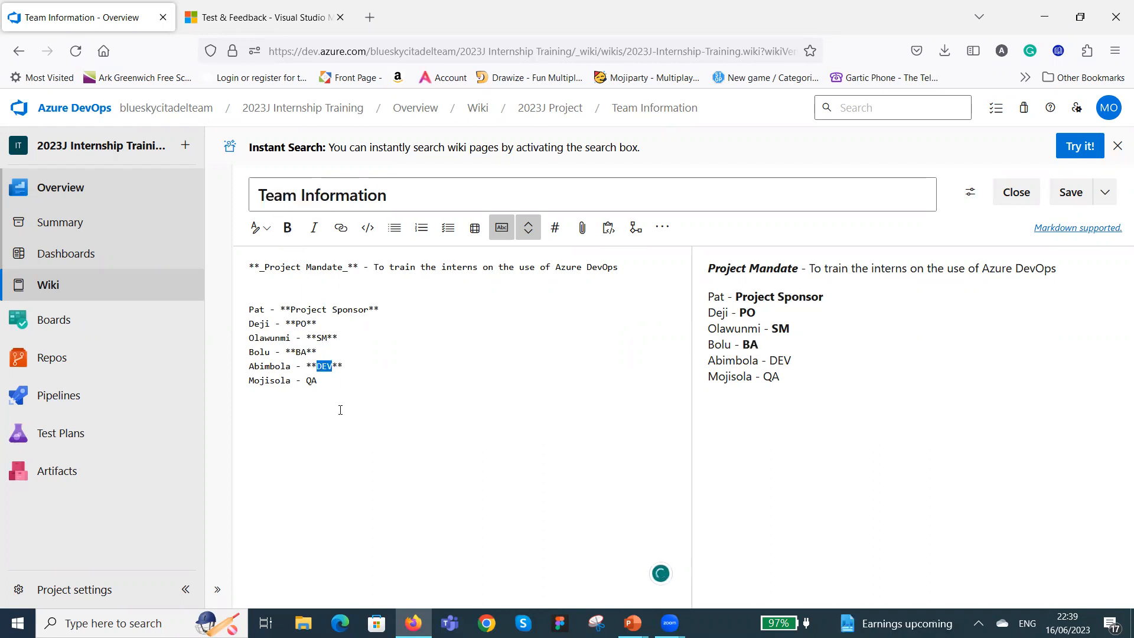
{"action": "left_click", "coordinate": [317, 380]}
{"action": "double_click", "coordinate": [308, 381]}
{"action": "left_click", "coordinate": [288, 227]}
{"action": "left_click", "coordinate": [398, 384]}
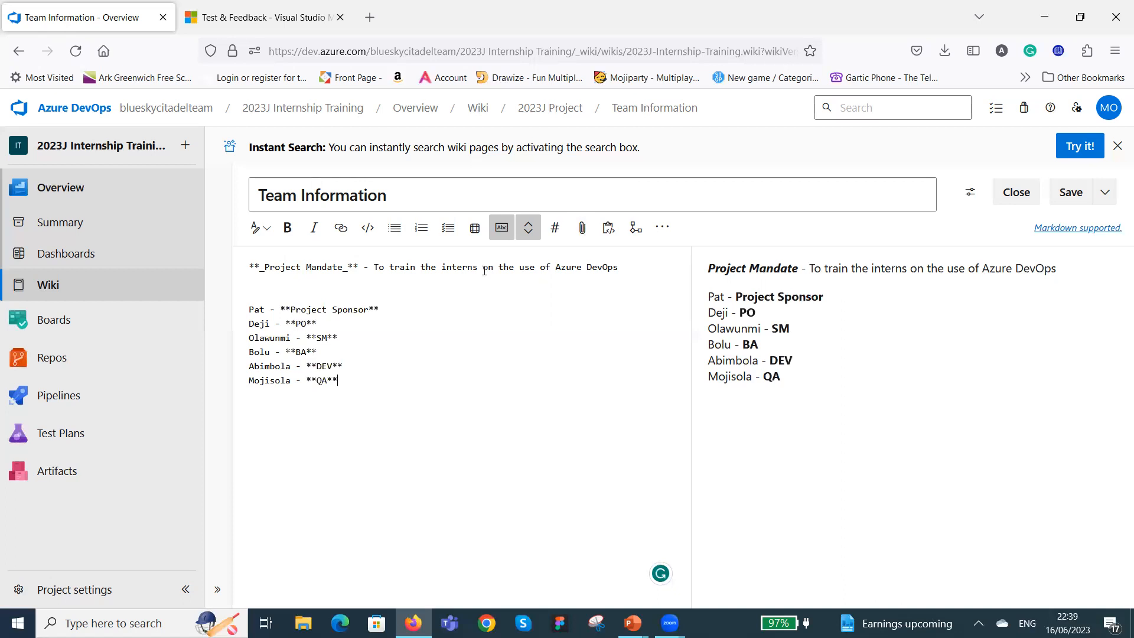
{"action": "left_click", "coordinate": [476, 230]}
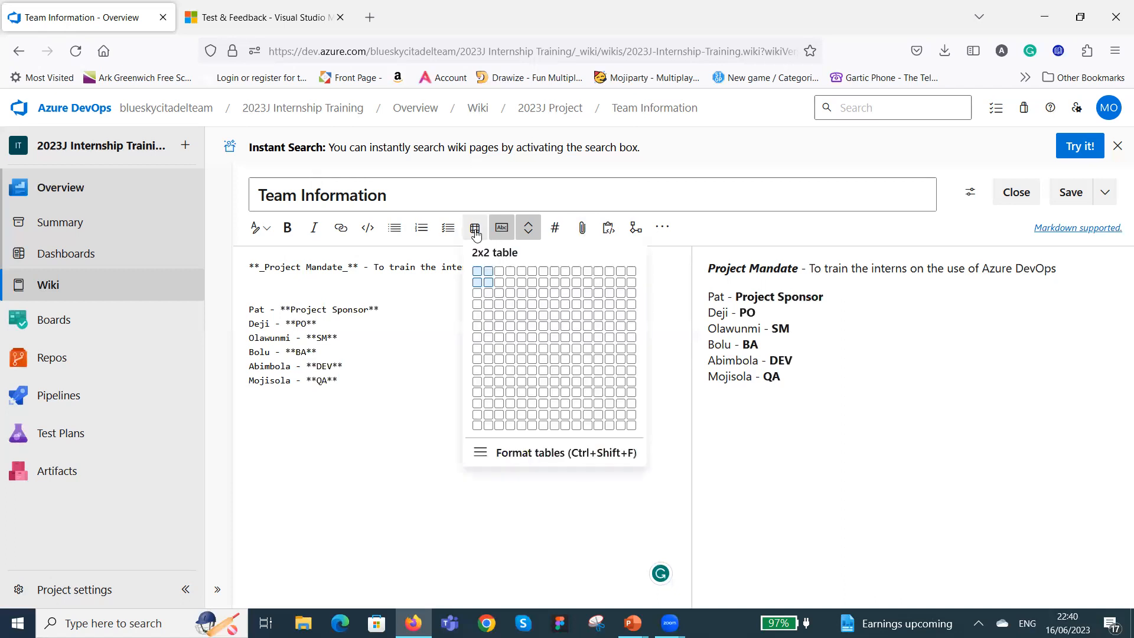
{"action": "left_click", "coordinate": [476, 233]}
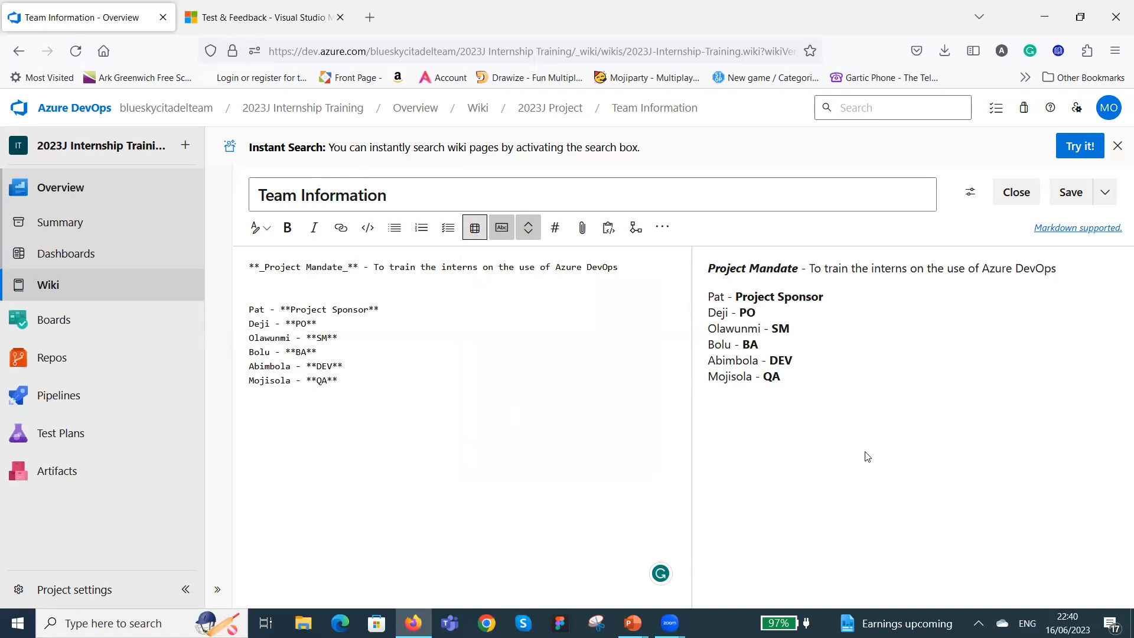
{"action": "left_click", "coordinate": [662, 229]}
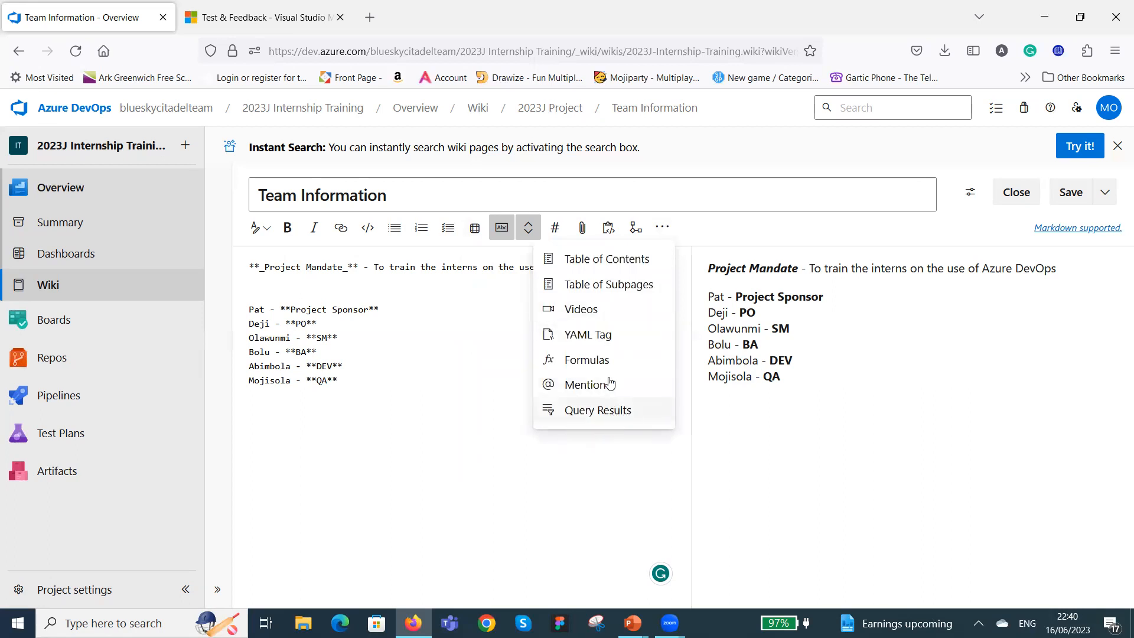
{"action": "left_click", "coordinate": [544, 470]}
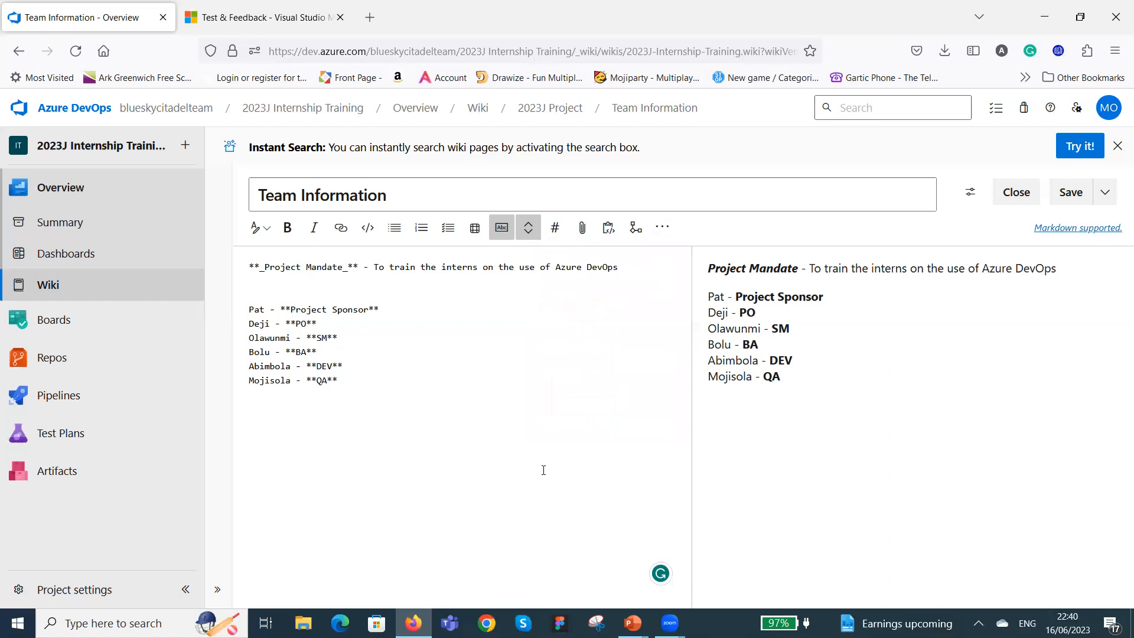
Try link formatting on the QA role in the last team line, and remove the link markup.
{"action": "left_click", "coordinate": [340, 231]}
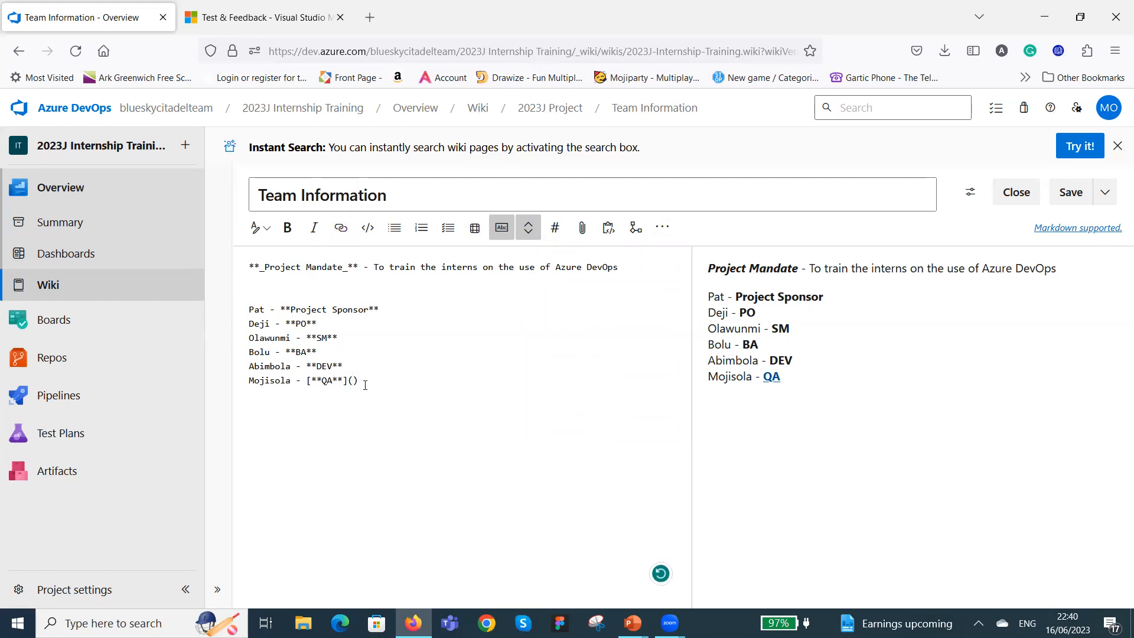
{"action": "key", "text": "BackSpace"}
{"action": "key", "text": "BackSpace"}
{"action": "key", "text": "BackSpace"}
Try a numbered list and a bulleted list below the team list, and remove the list markers.
{"action": "left_click", "coordinate": [422, 229]}
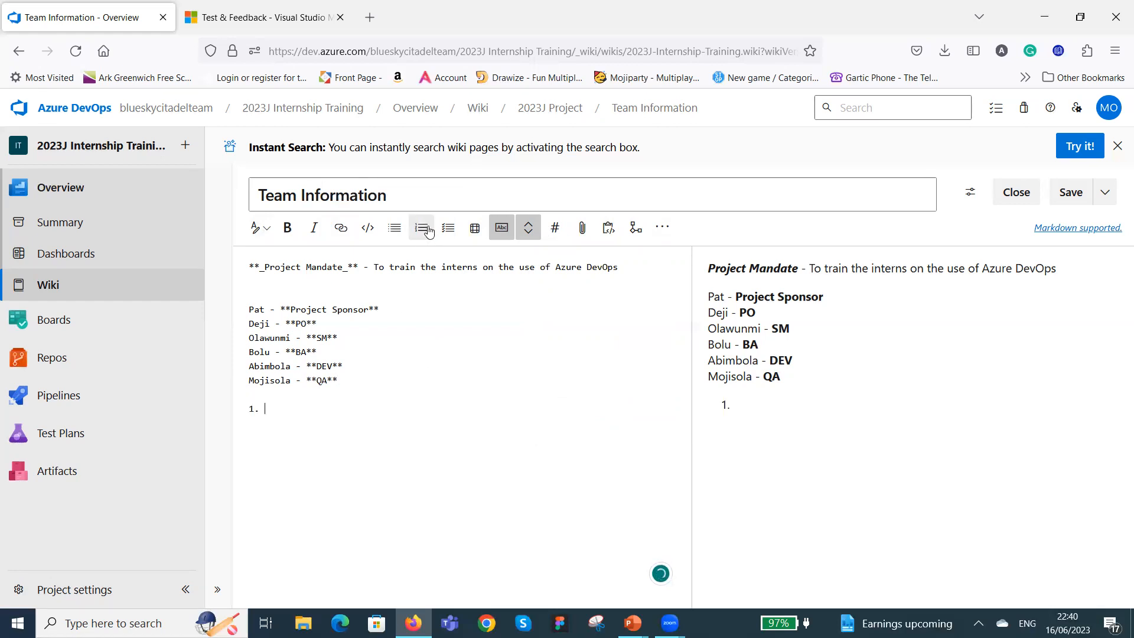
{"action": "left_click", "coordinate": [426, 232]}
{"action": "left_click", "coordinate": [388, 230]}
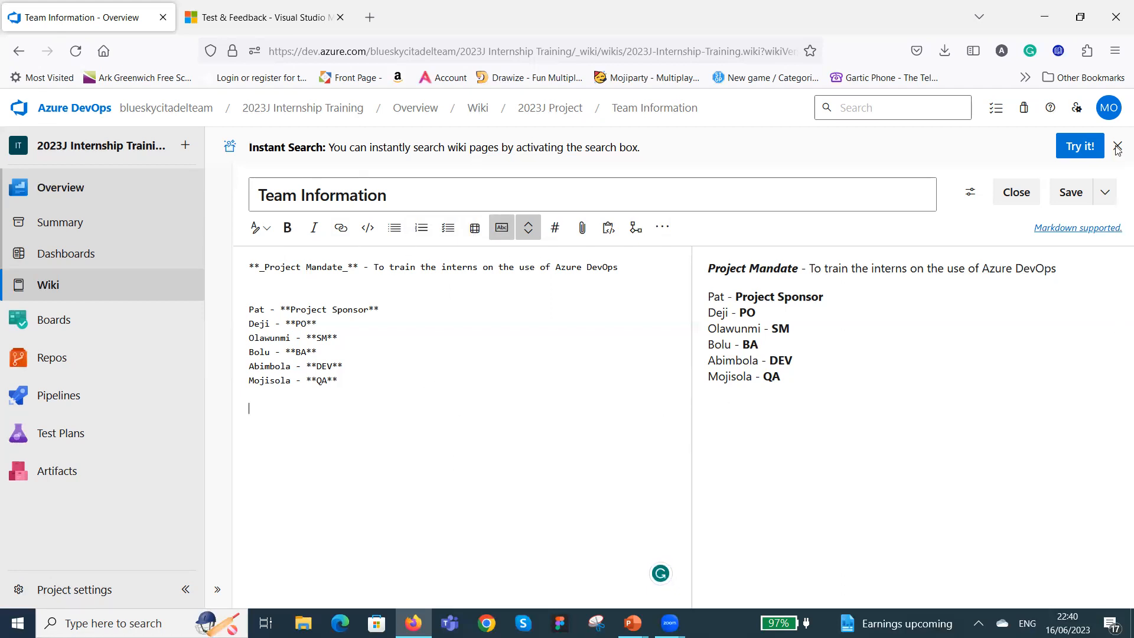
Save and close the Team Information page.
{"action": "left_click", "coordinate": [1068, 197]}
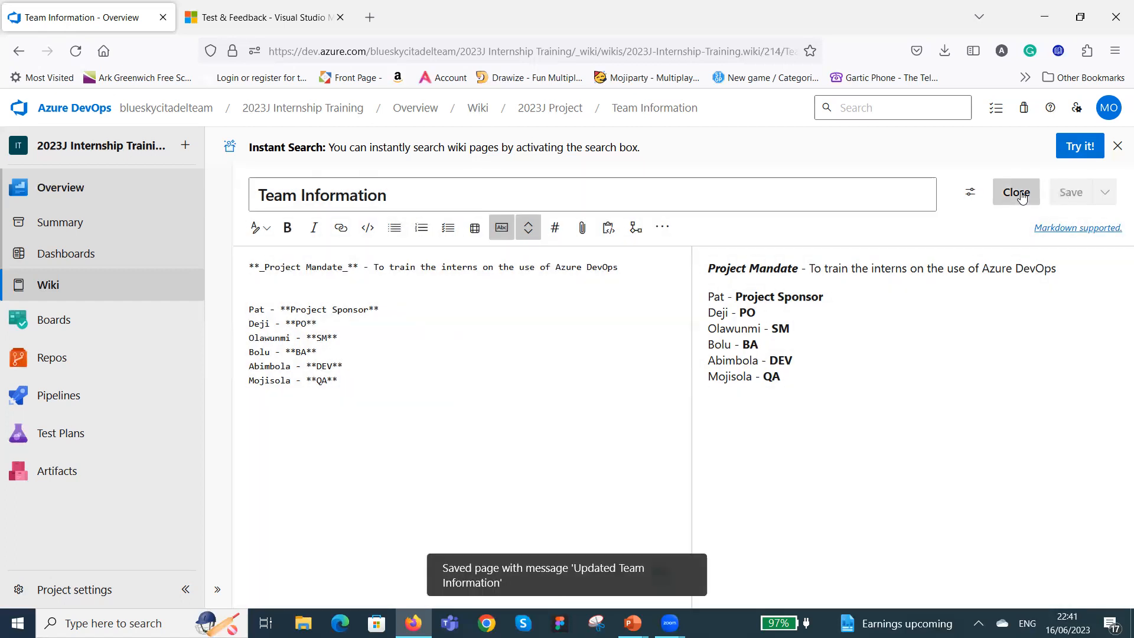
{"action": "left_click", "coordinate": [1018, 195]}
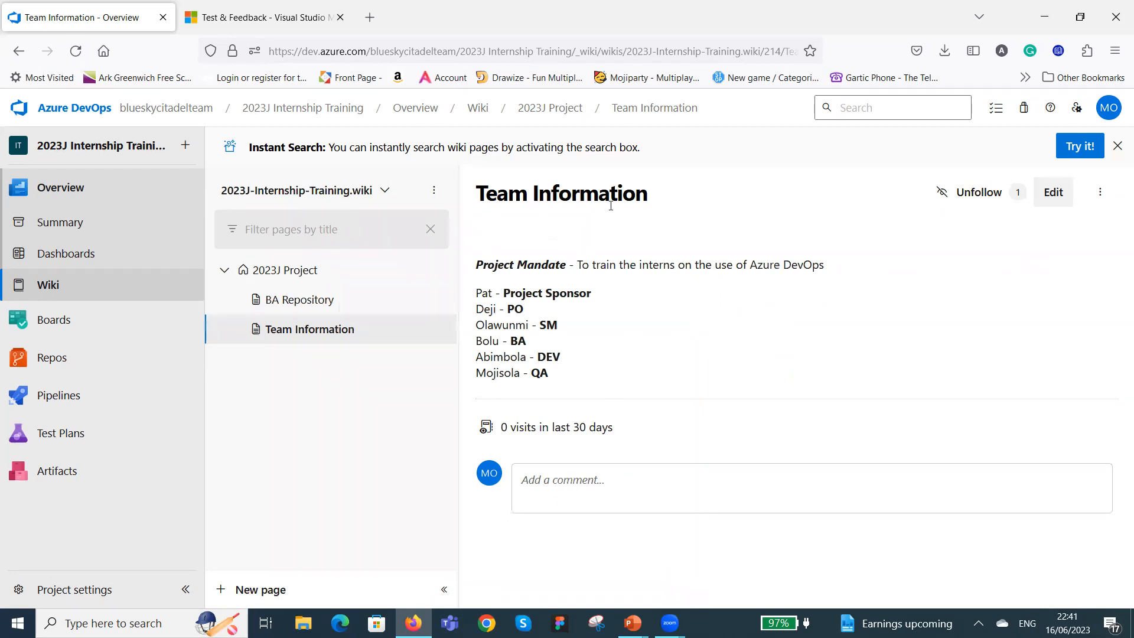
Draft the comment "fchvhjkljlkjh" on the Team Information page and discard the draft.
{"action": "left_click", "coordinate": [592, 485]}
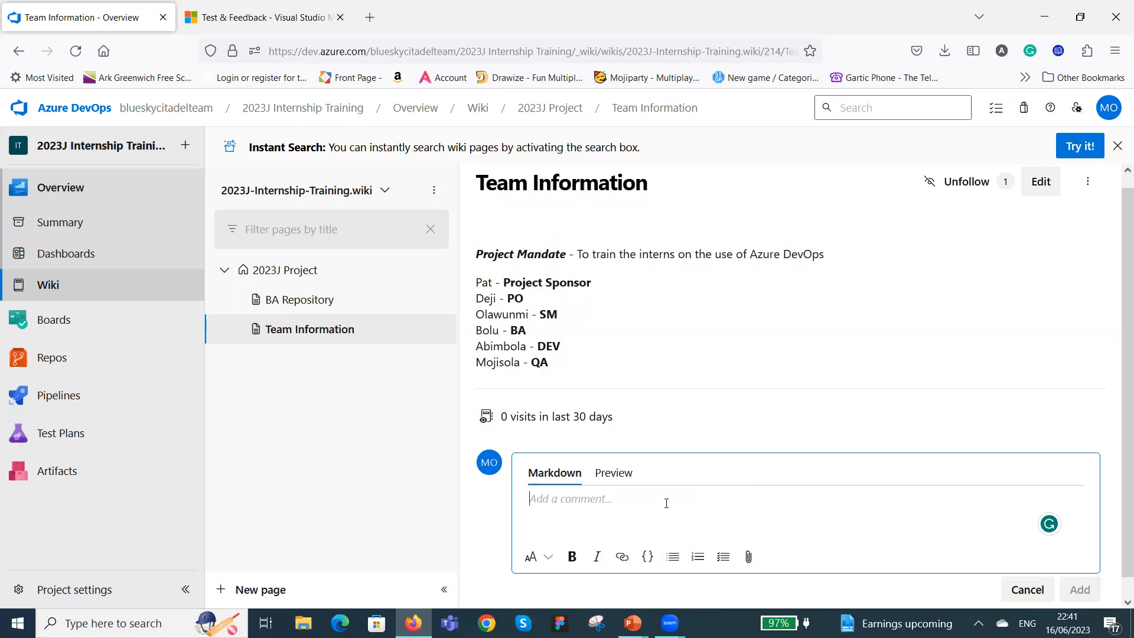
{"action": "type", "text": "fchvhjkljlkjh"}
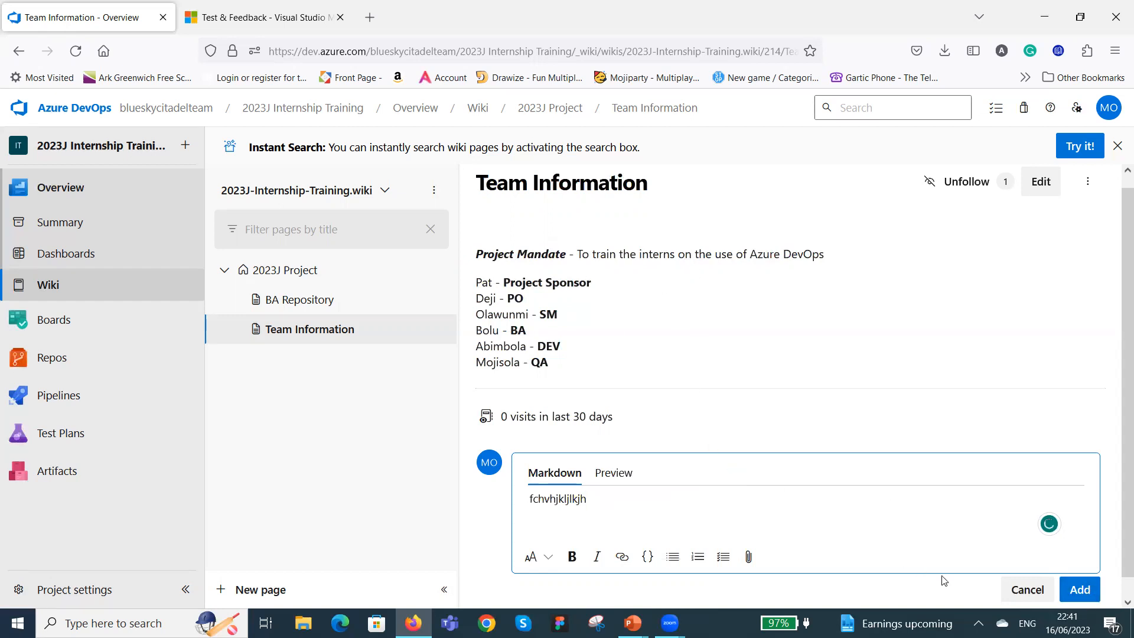
{"action": "left_click", "coordinate": [1028, 589]}
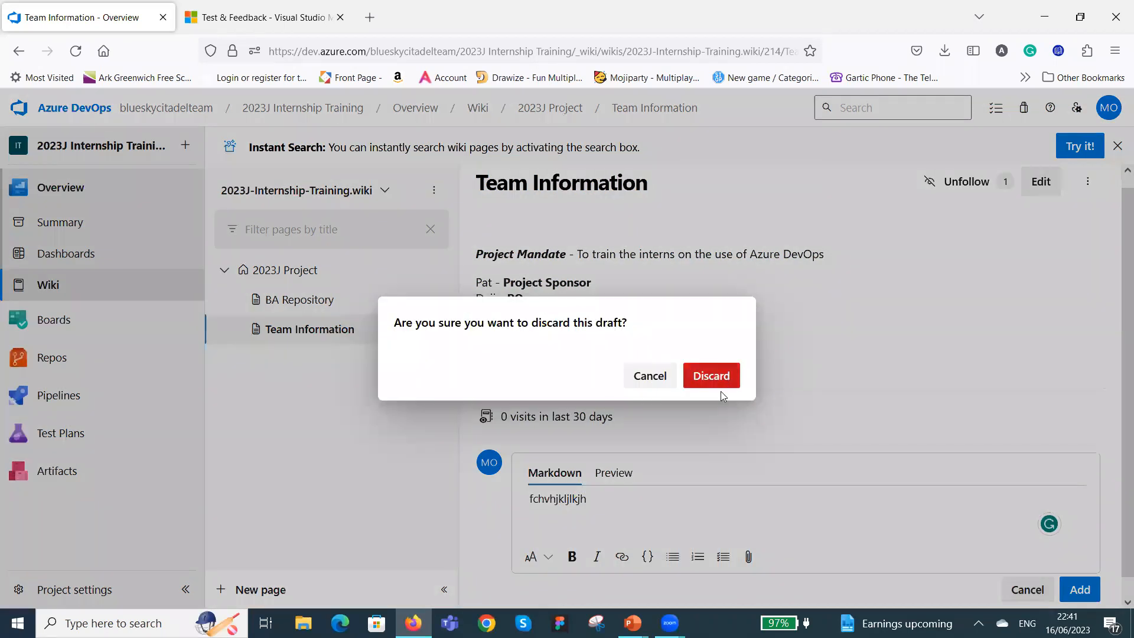
{"action": "left_click", "coordinate": [719, 381]}
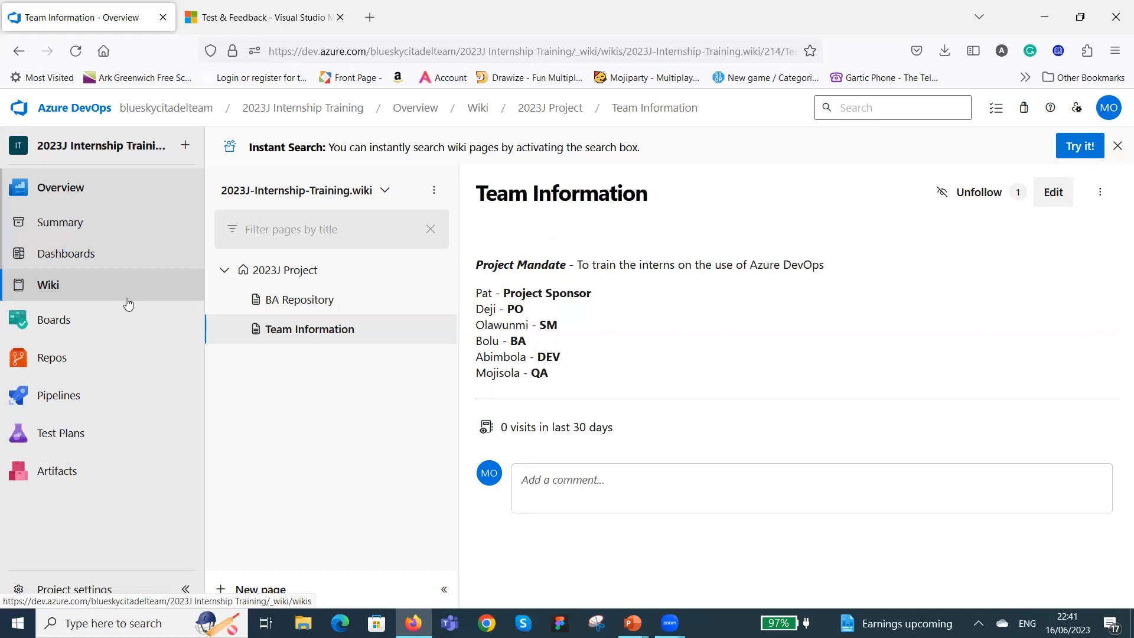
Go from the project's work items to the second of the two Retrospectives pages in the Boards area.
{"action": "mouse_move", "coordinate": [120, 314]}
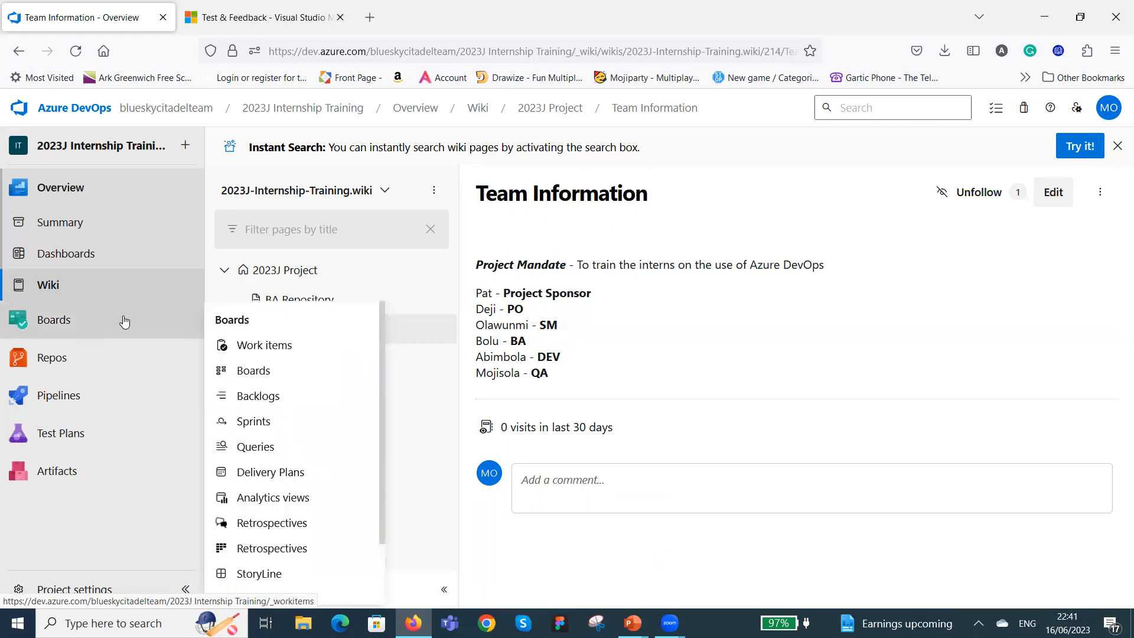
{"action": "scroll", "coordinate": [290, 380], "scroll_direction": "down", "scroll_amount": 1}
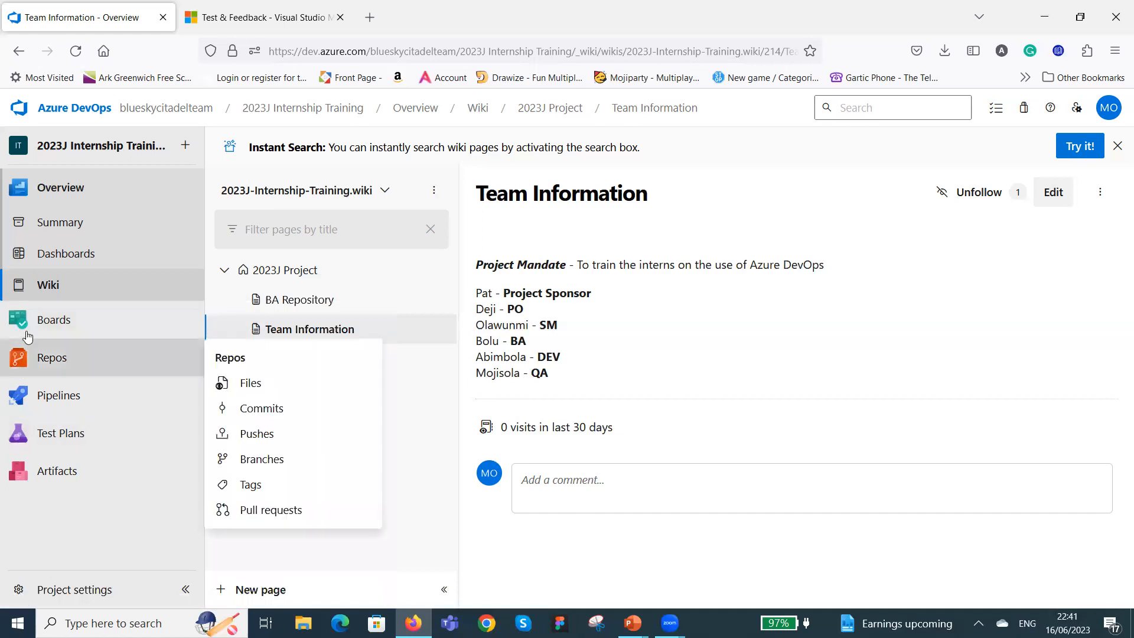
{"action": "left_click", "coordinate": [56, 329]}
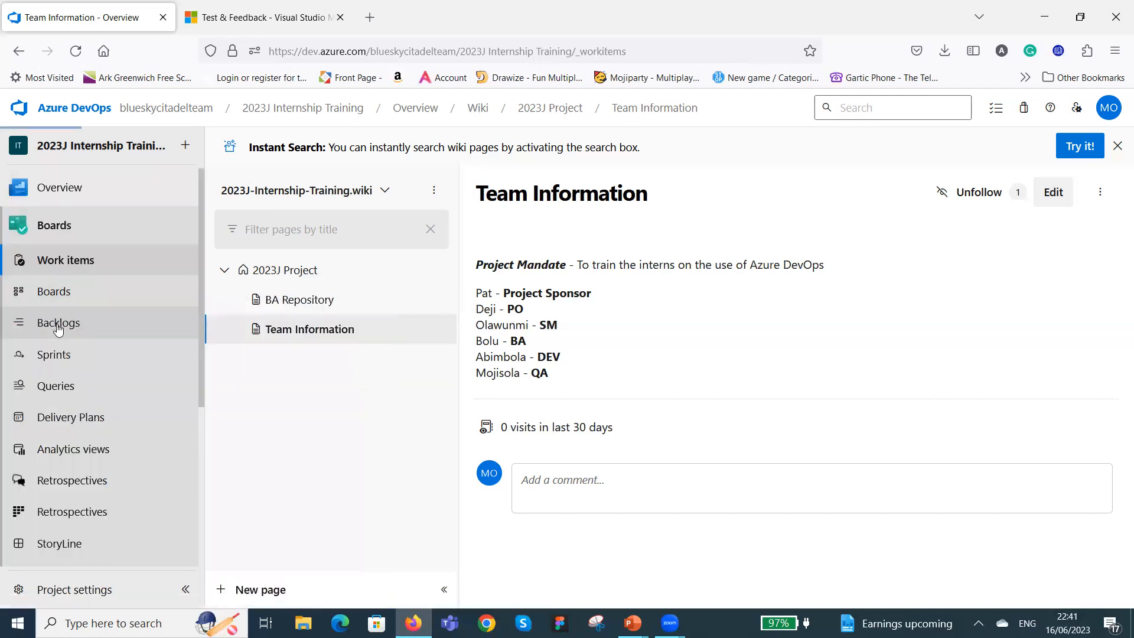
{"action": "left_click", "coordinate": [65, 261]}
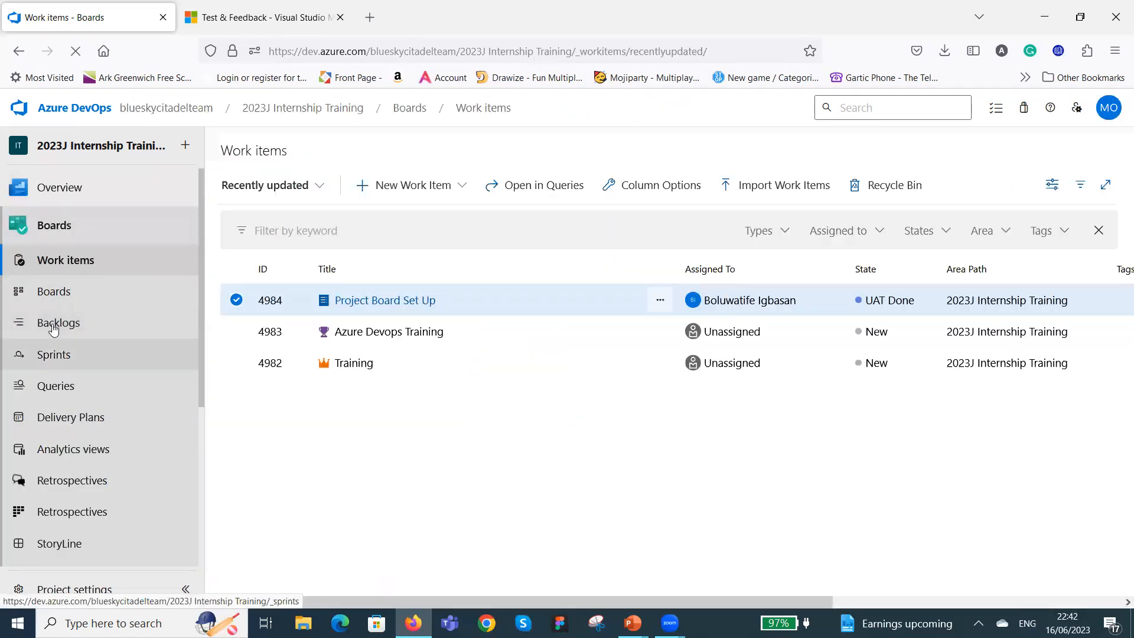
{"action": "left_click", "coordinate": [81, 518]}
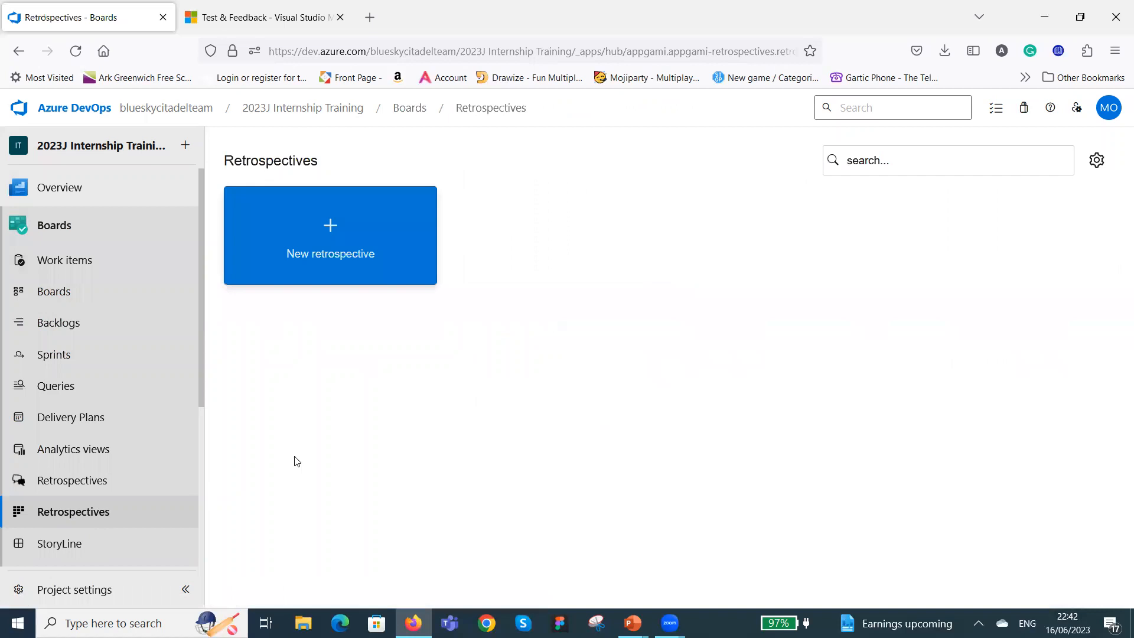
Start a new retrospective named Sprint 1 and assign the team's SM as its facilitator.
{"action": "left_click", "coordinate": [330, 228]}
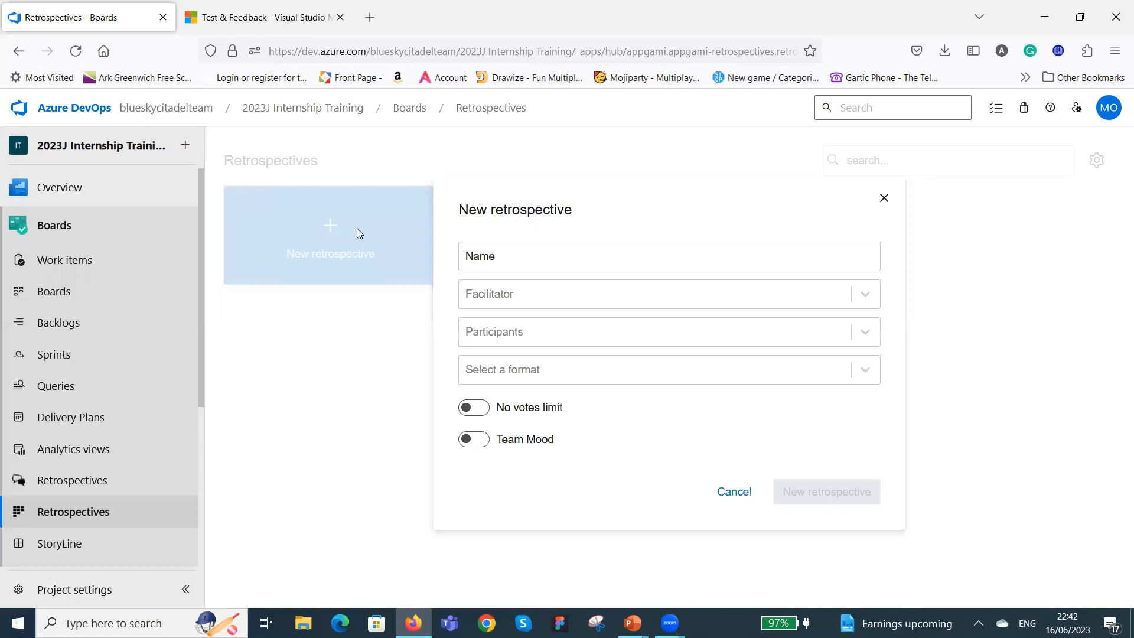
{"action": "left_click", "coordinate": [693, 259]}
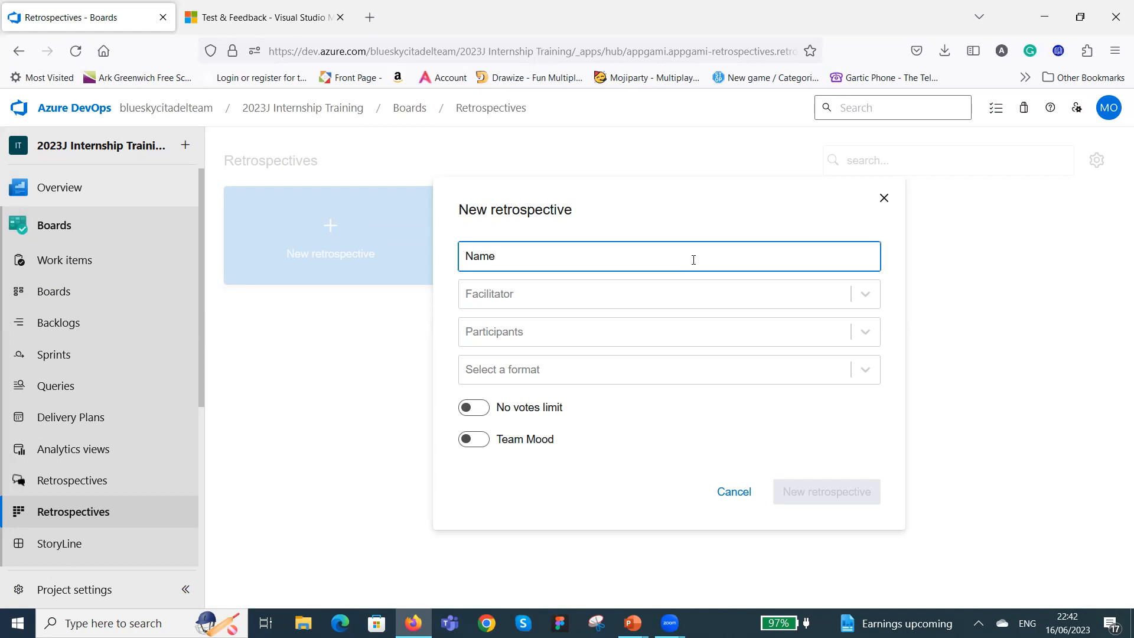
{"action": "type", "text": "Sprint 1"}
{"action": "left_click", "coordinate": [864, 294]}
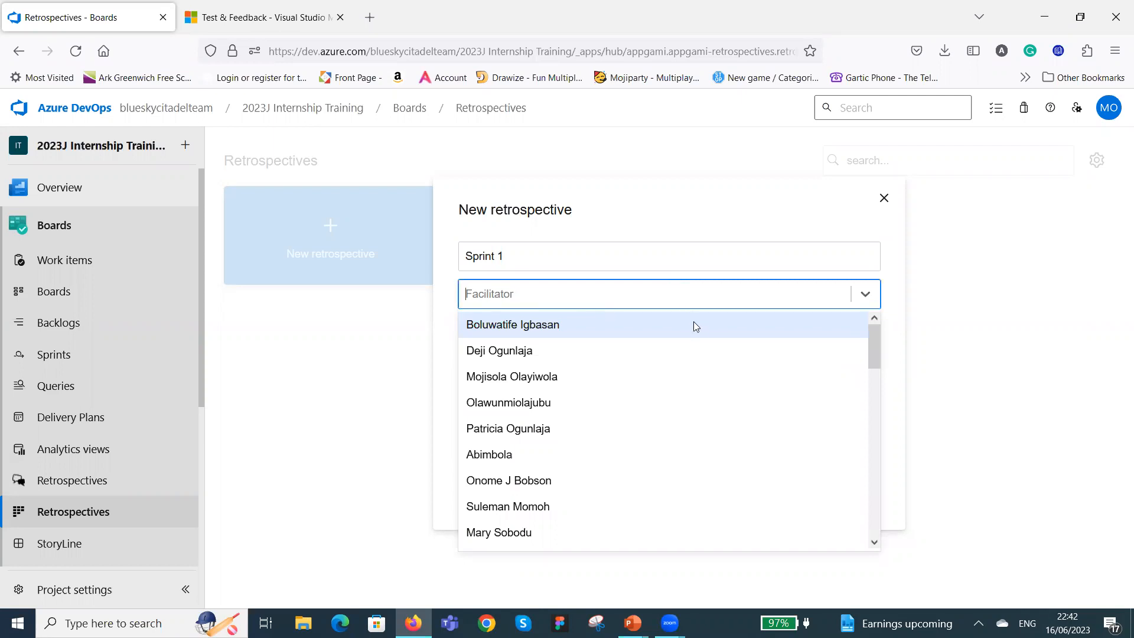
{"action": "left_click", "coordinate": [609, 406]}
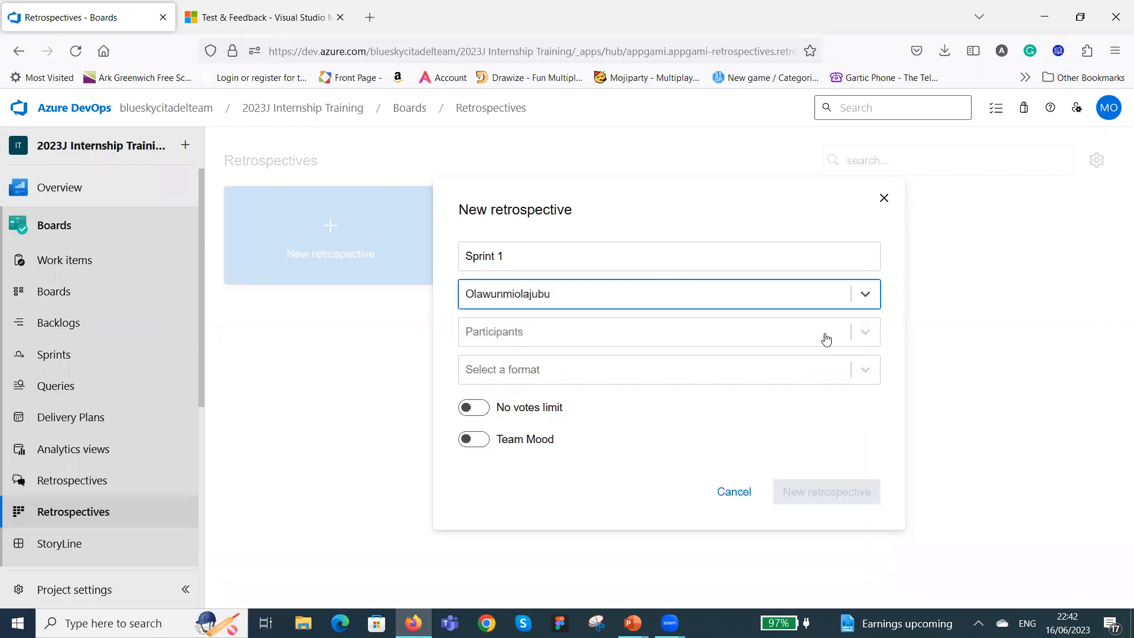
Add the team's BA, PO, DEV and QA as participants of the Sprint 1 retrospective.
{"action": "left_click", "coordinate": [864, 334]}
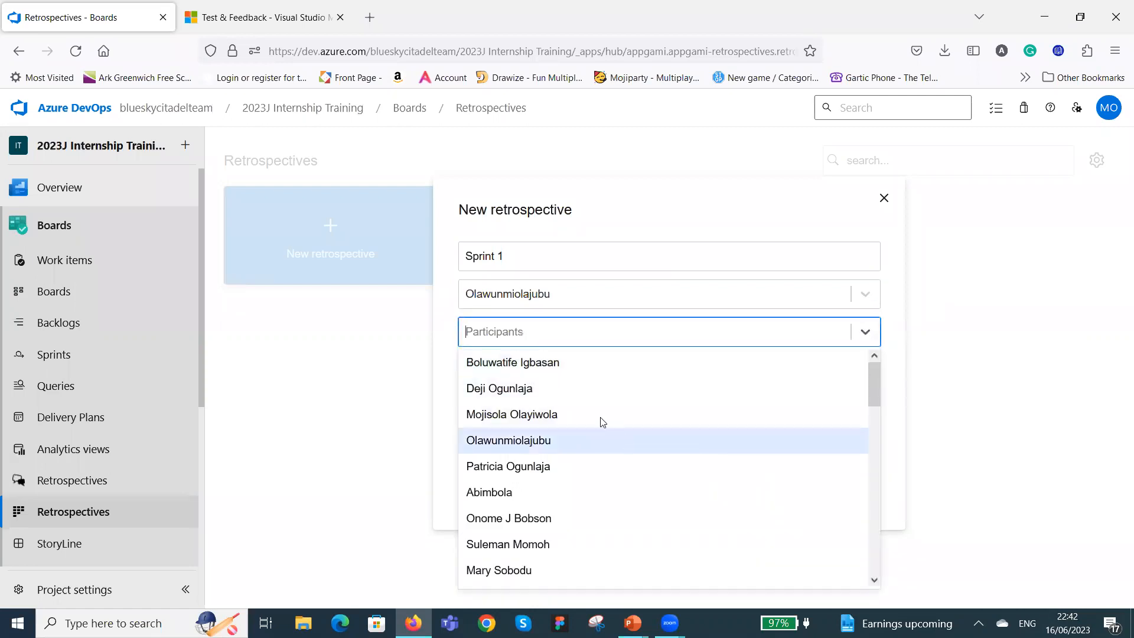
{"action": "left_click", "coordinate": [629, 365]}
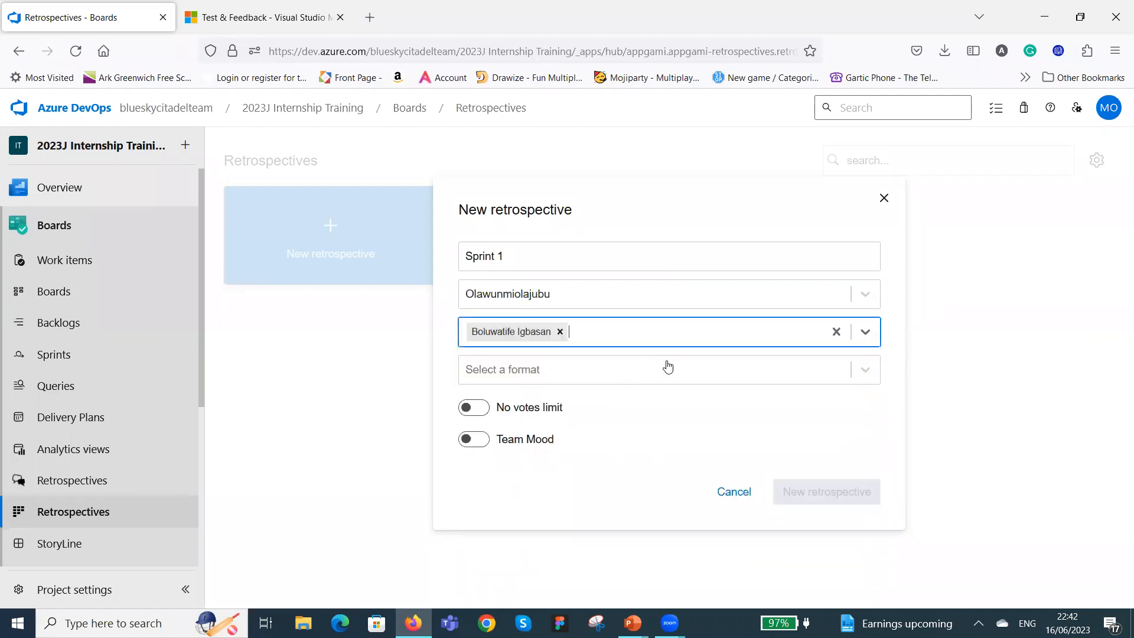
{"action": "left_click", "coordinate": [866, 334]}
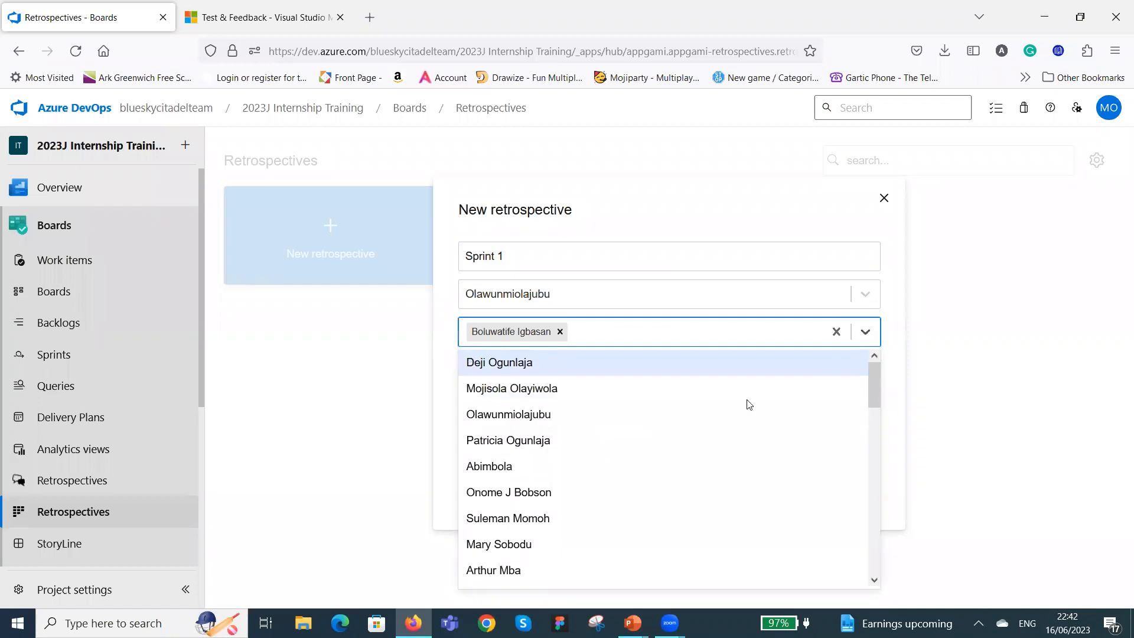
{"action": "left_click", "coordinate": [566, 371]}
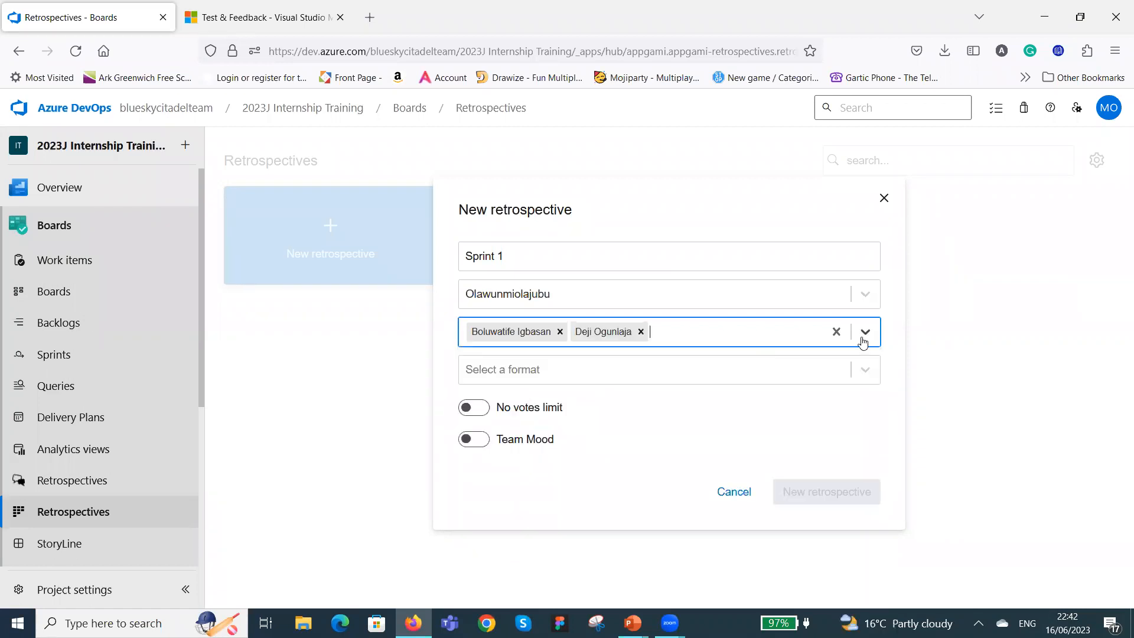
{"action": "left_click", "coordinate": [865, 333]}
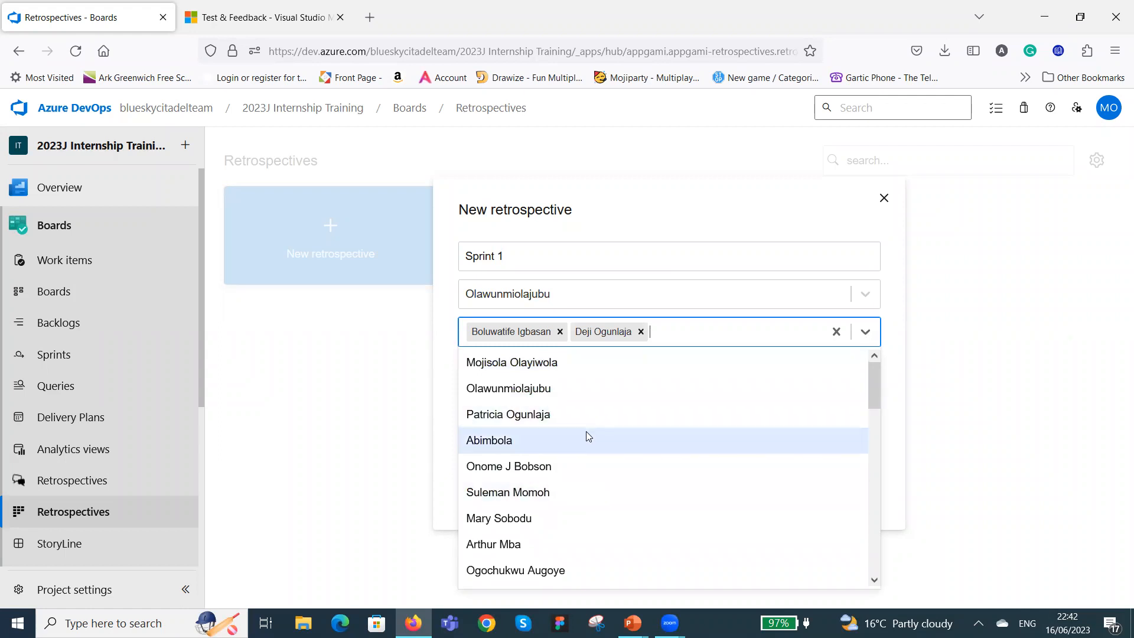
{"action": "scroll", "coordinate": [587, 431], "scroll_direction": "down", "scroll_amount": 3}
{"action": "scroll", "coordinate": [589, 437], "scroll_direction": "up", "scroll_amount": 2}
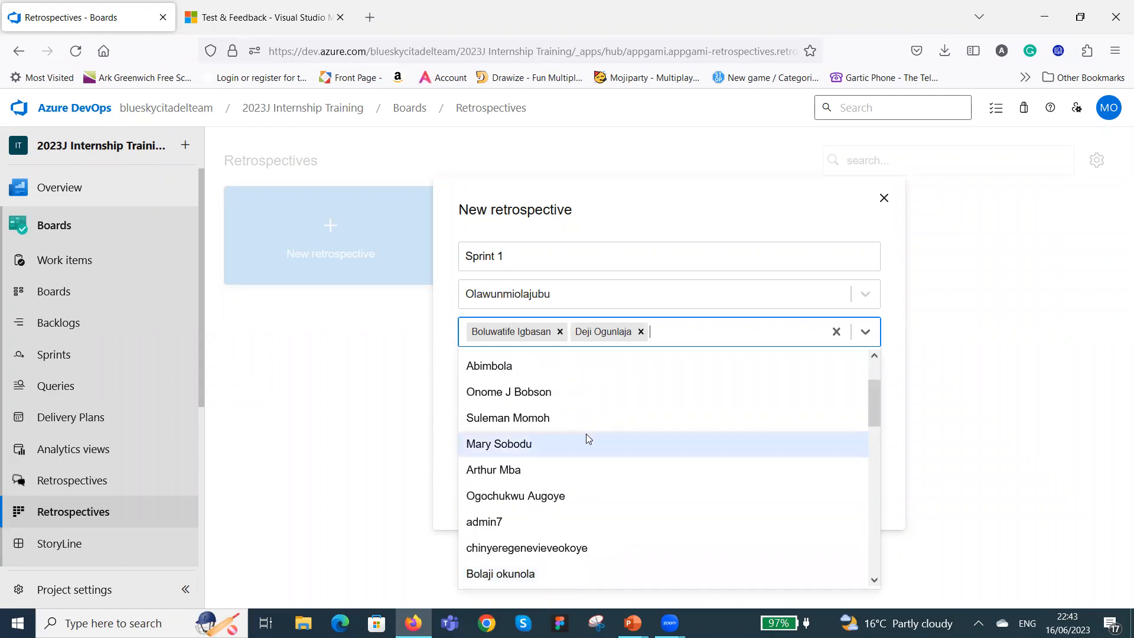
{"action": "left_click", "coordinate": [570, 367]}
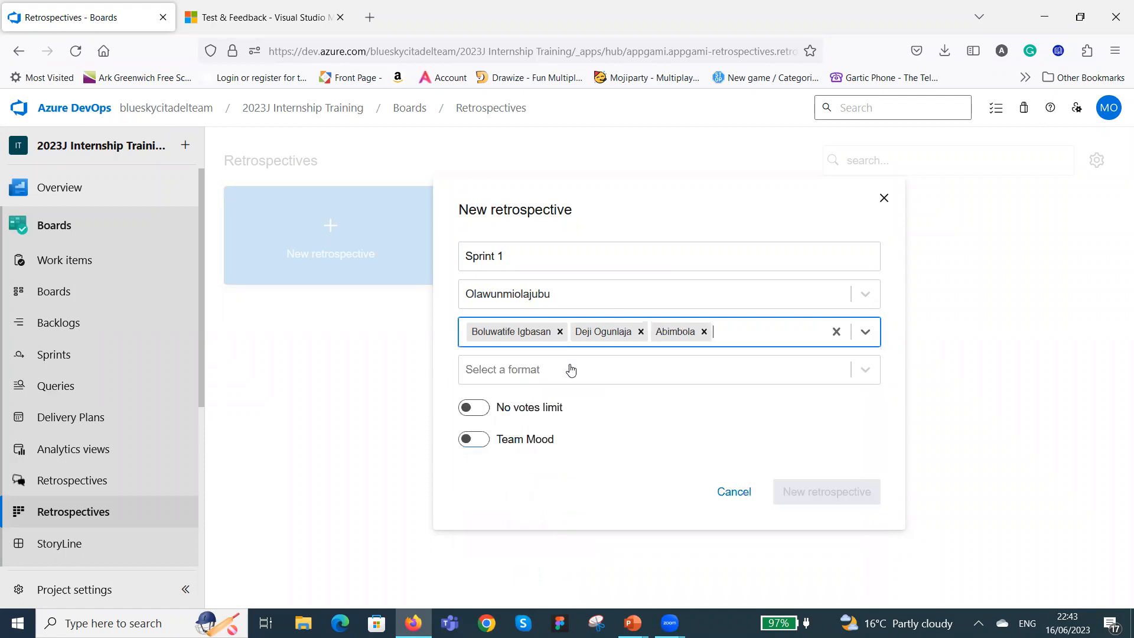
{"action": "left_click", "coordinate": [865, 331]}
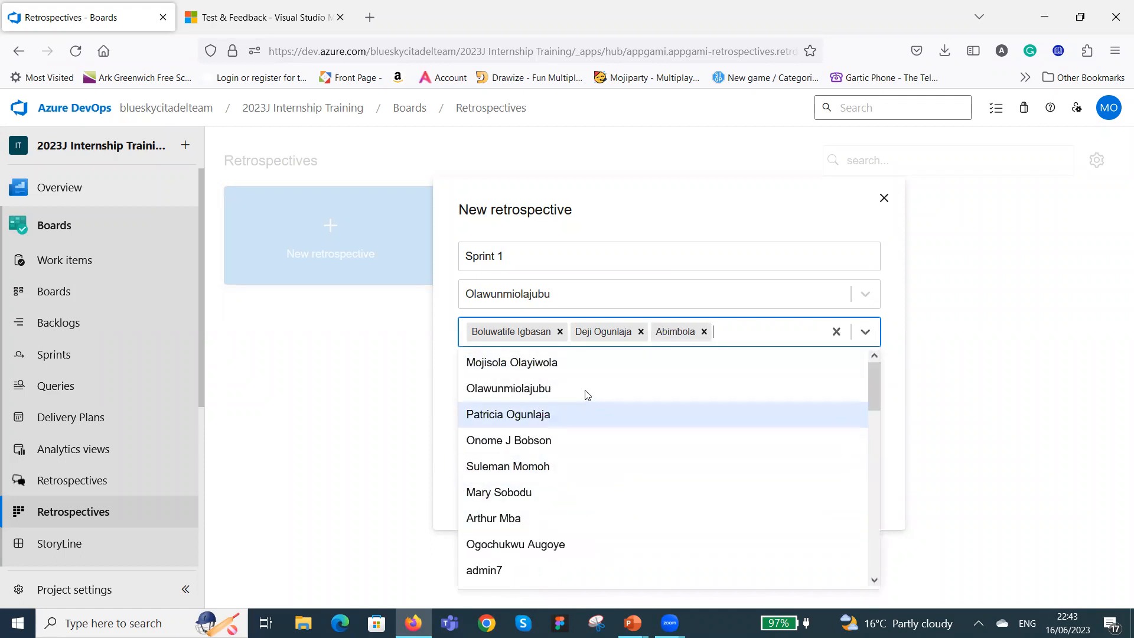
{"action": "left_click", "coordinate": [585, 362]}
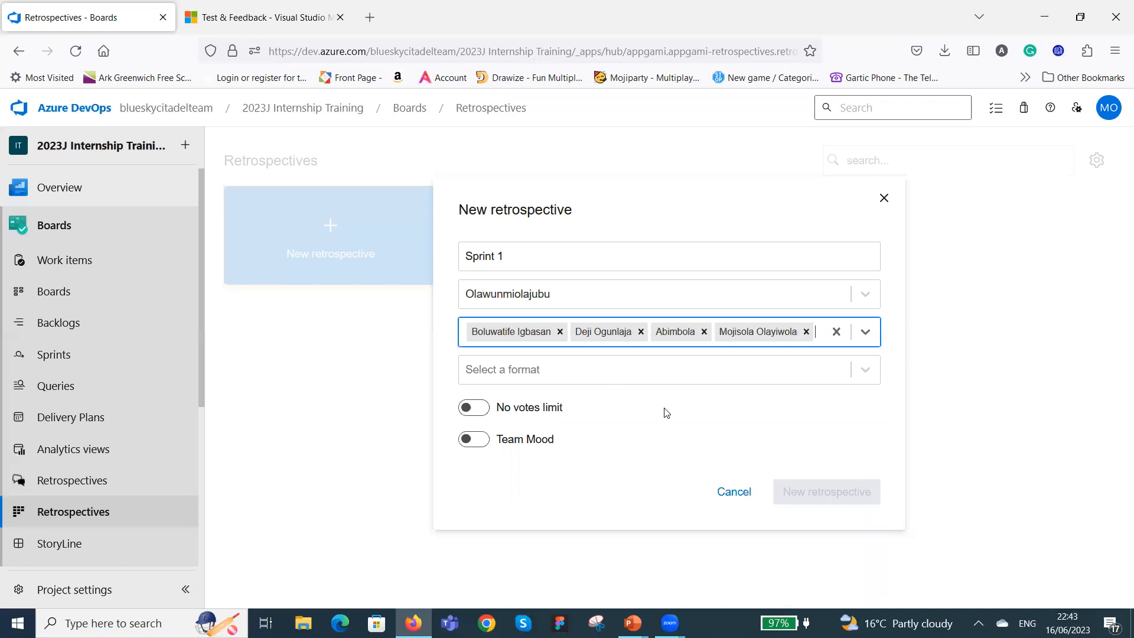
Set the retrospective format to "What went well? What didn't go well? What can be improved?".
{"action": "left_click", "coordinate": [867, 371]}
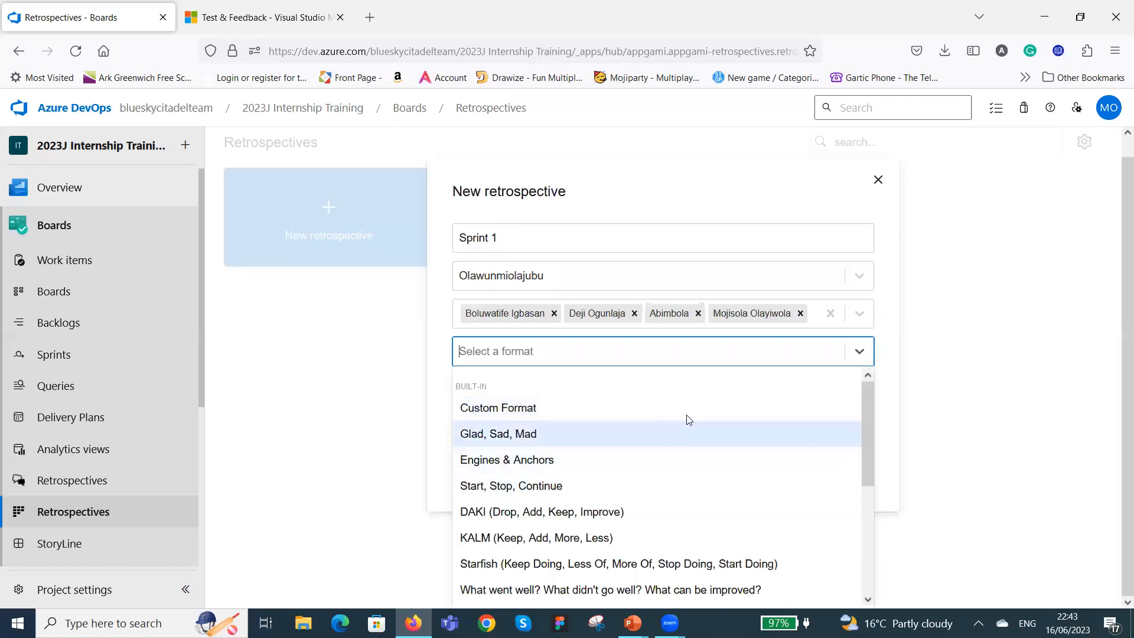
{"action": "scroll", "coordinate": [706, 414], "scroll_direction": "down", "scroll_amount": 2}
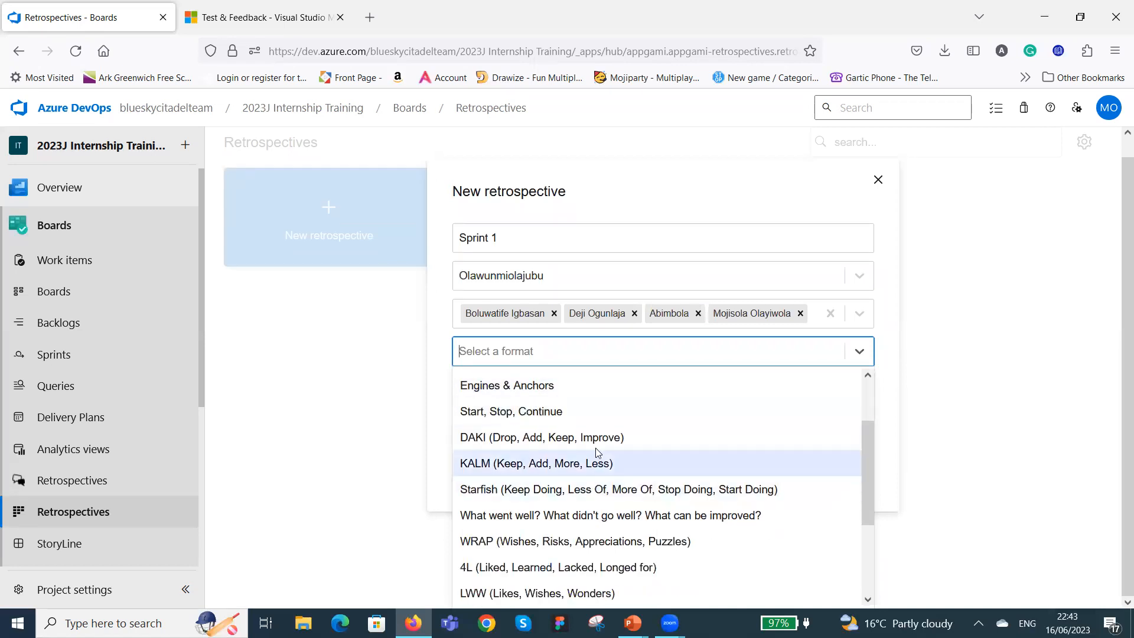
{"action": "scroll", "coordinate": [641, 440], "scroll_direction": "down", "scroll_amount": 2}
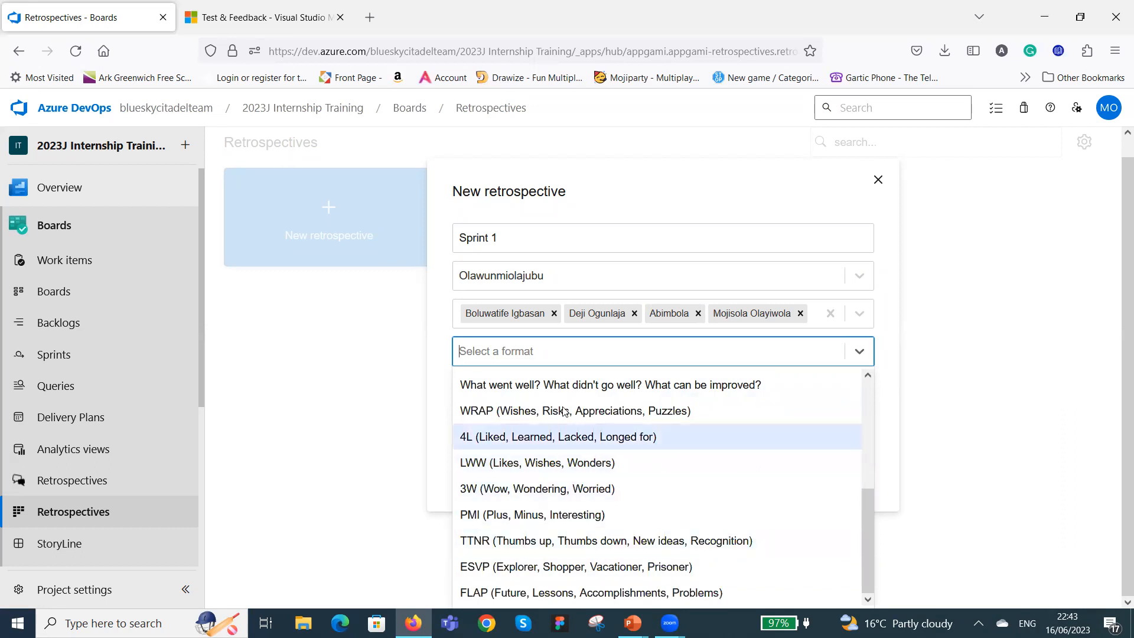
{"action": "left_click", "coordinate": [586, 385]}
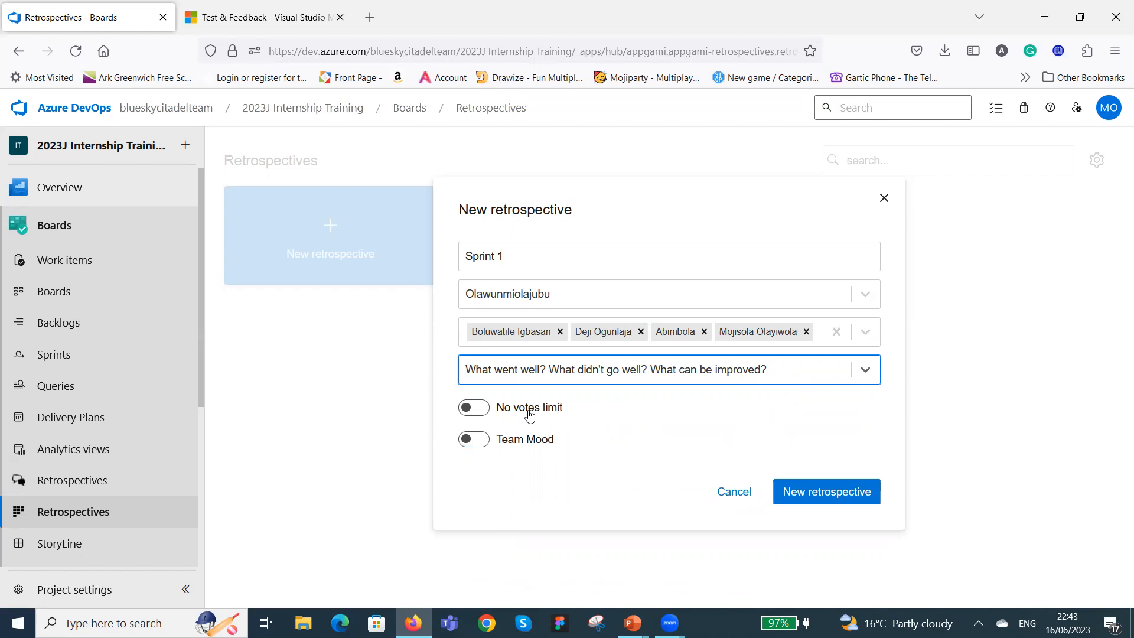
Limit the retrospective to 10 votes per participant.
{"action": "left_click", "coordinate": [484, 412]}
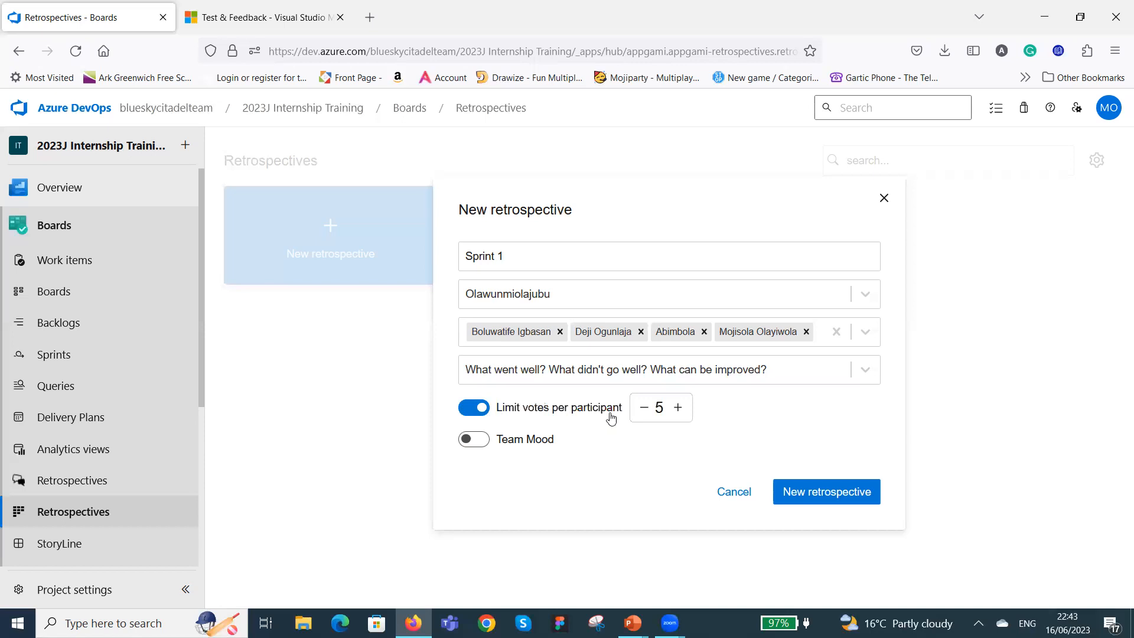
{"action": "left_click", "coordinate": [479, 410]}
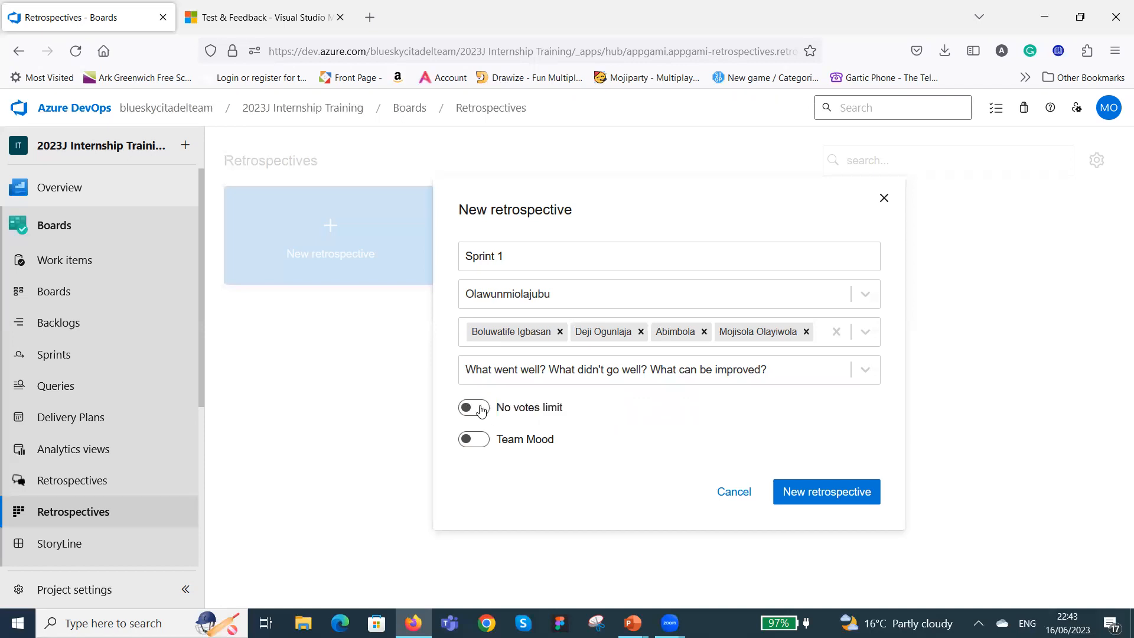
{"action": "left_click", "coordinate": [488, 412]}
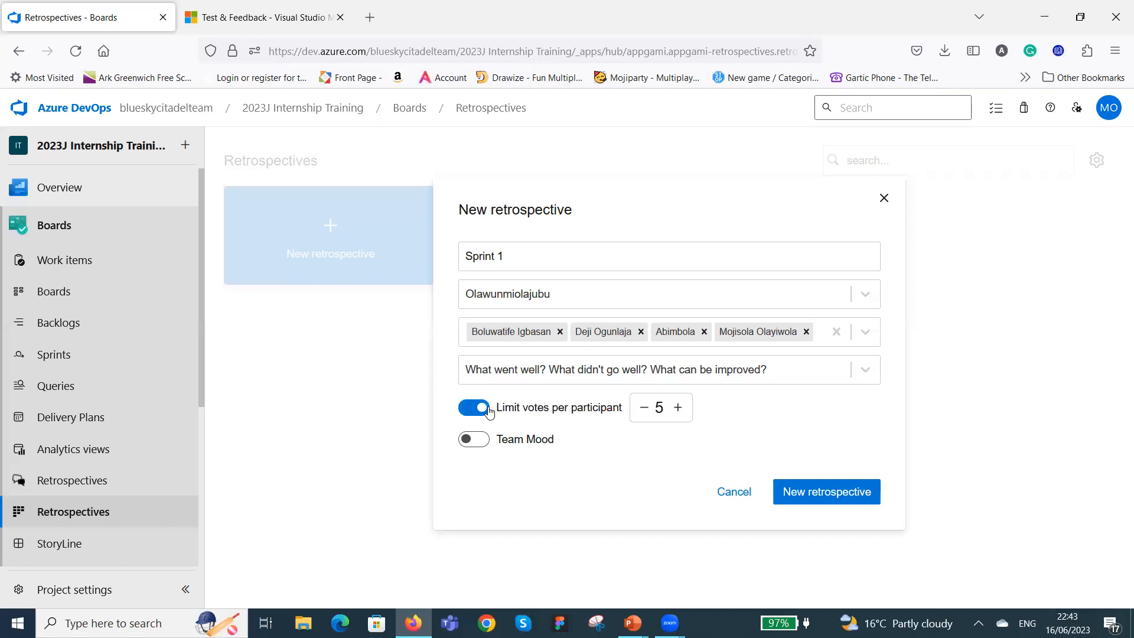
{"action": "left_click", "coordinate": [677, 407]}
{"action": "left_click", "coordinate": [677, 407]}
{"action": "left_click", "coordinate": [678, 407]}
{"action": "left_click", "coordinate": [678, 408]}
Enable Team Mood with its four default questions and create the Sprint 1 retrospective.
{"action": "left_click", "coordinate": [474, 439]}
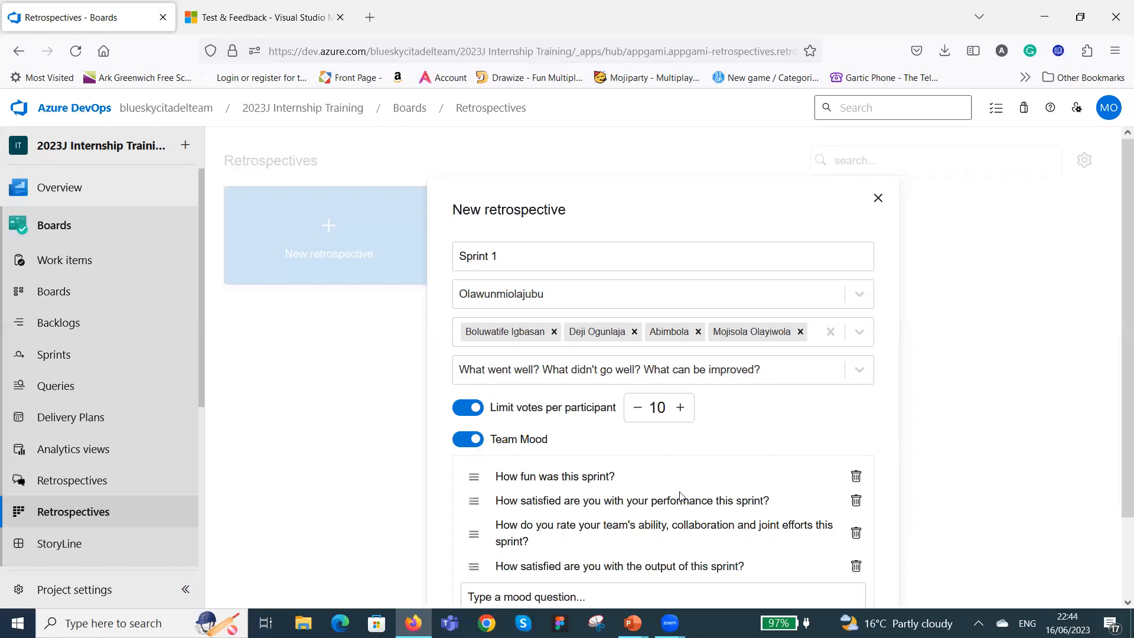
{"action": "scroll", "coordinate": [734, 493], "scroll_direction": "down", "scroll_amount": 2}
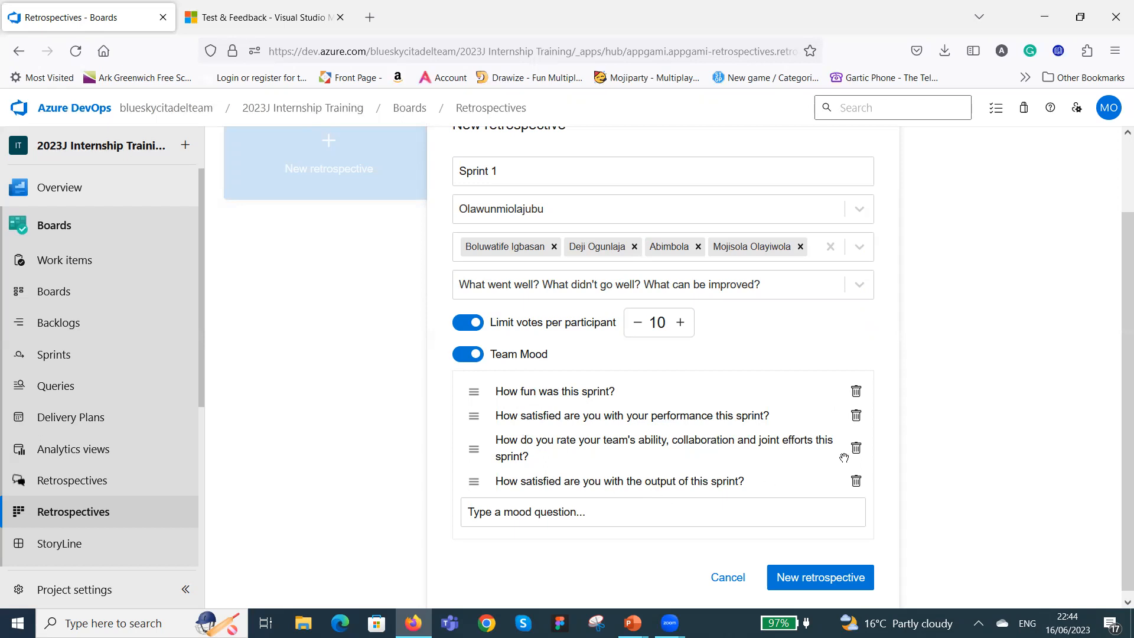
{"action": "scroll", "coordinate": [856, 461], "scroll_direction": "down", "scroll_amount": 1}
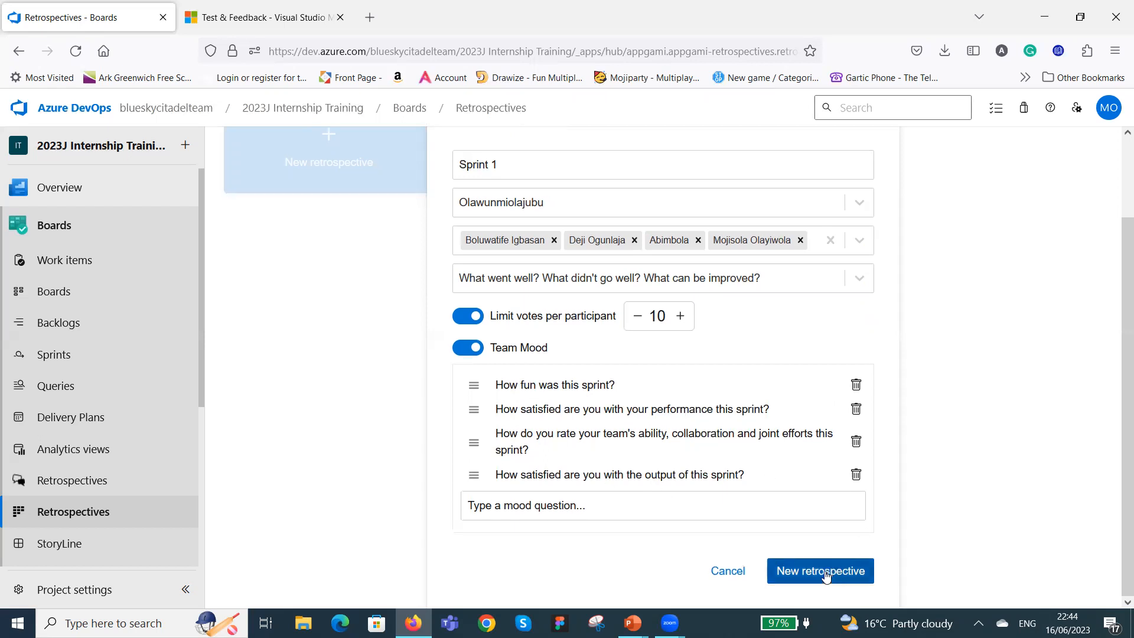
{"action": "left_click", "coordinate": [825, 577]}
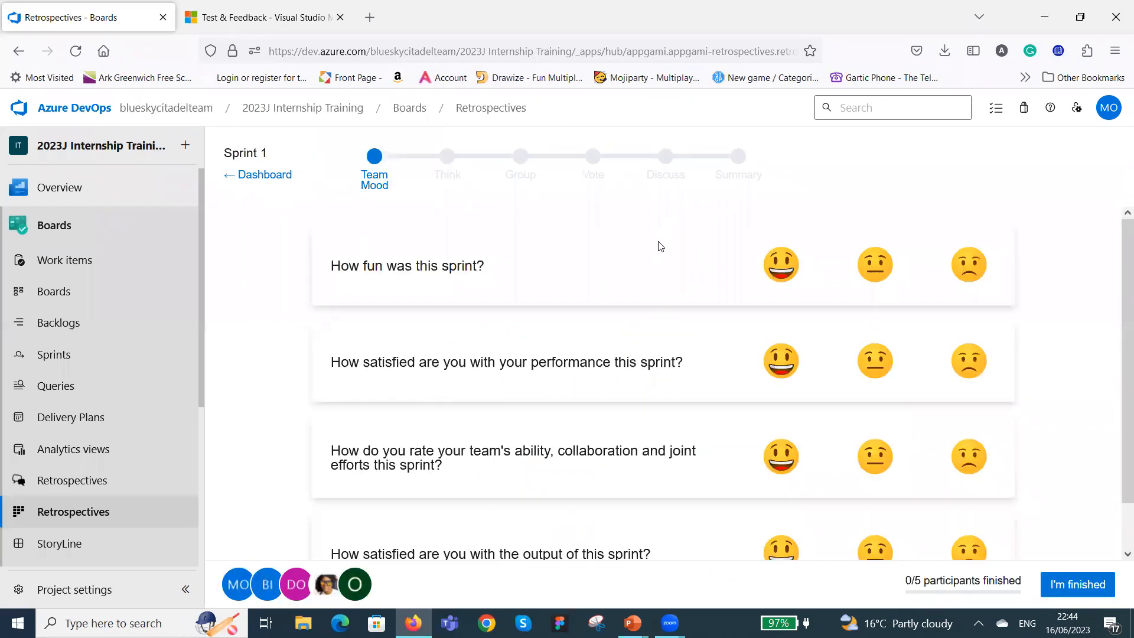
Look through the Team Mood questions and open the other Retrospectives extension, the one with feedback boards.
{"action": "scroll", "coordinate": [655, 287], "scroll_direction": "down", "scroll_amount": 1}
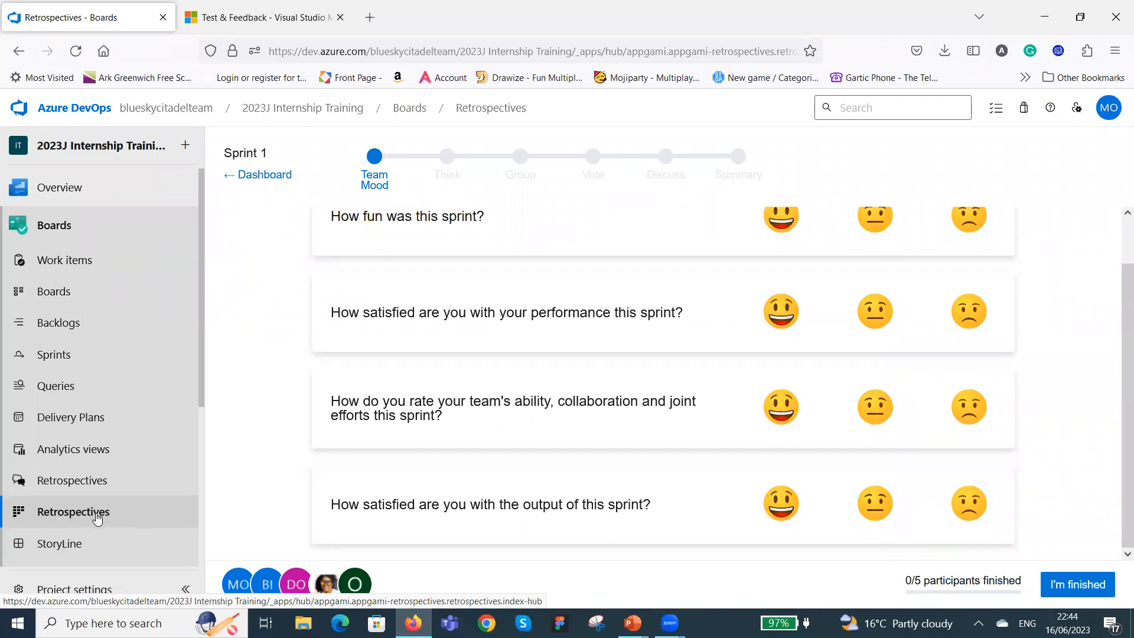
{"action": "left_click", "coordinate": [70, 484]}
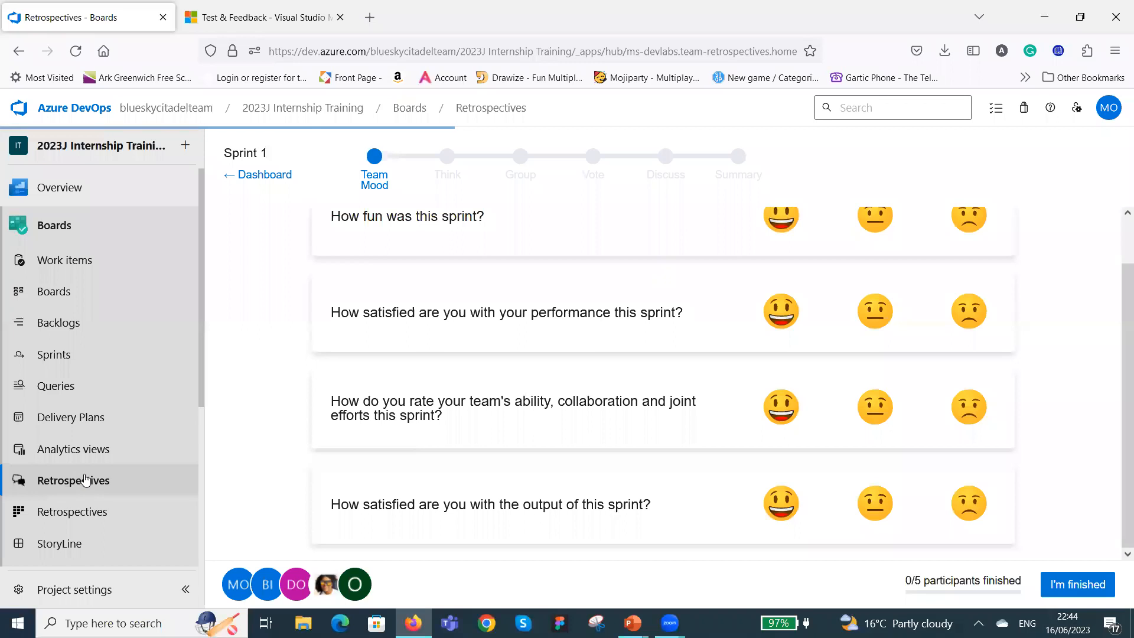
{"action": "left_click", "coordinate": [86, 480]}
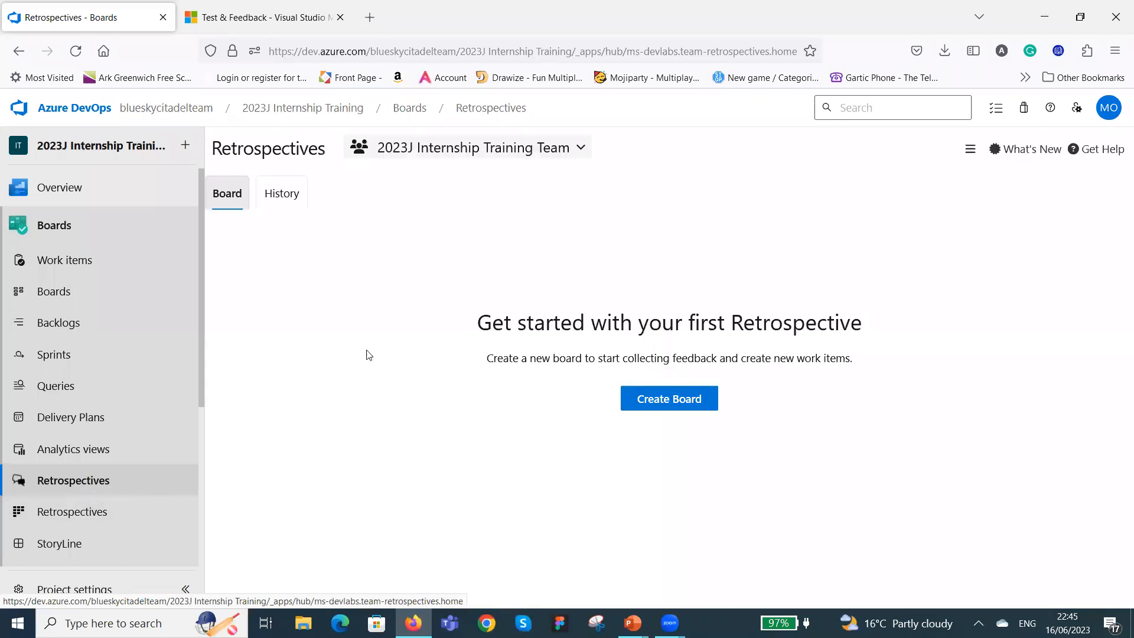
{"action": "left_click", "coordinate": [676, 398]}
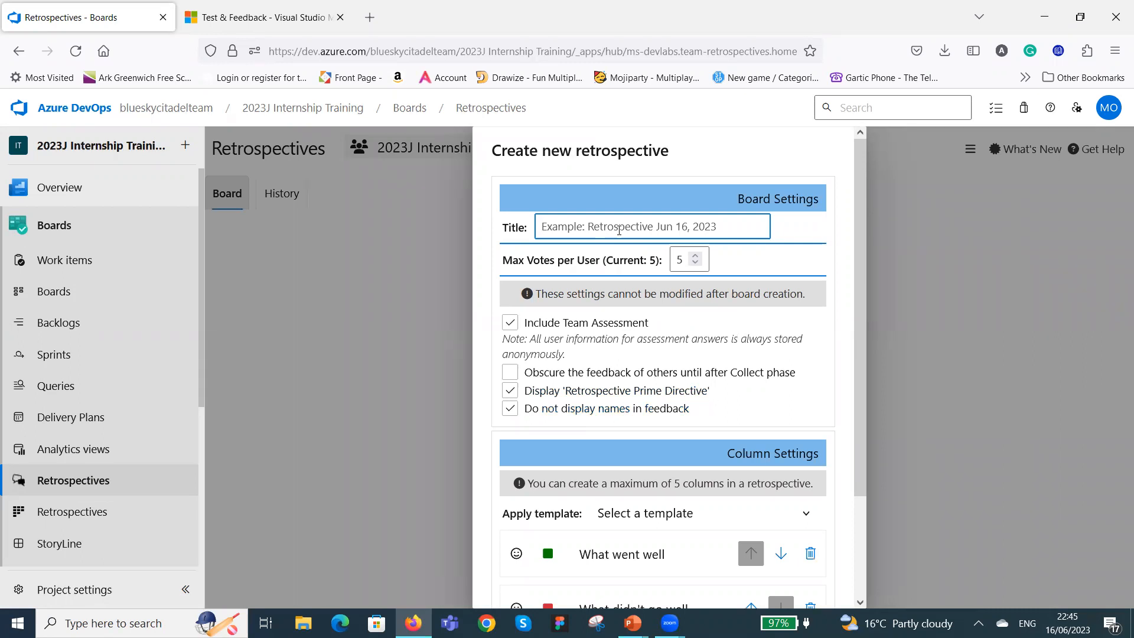
{"action": "type", "text": "Re"}
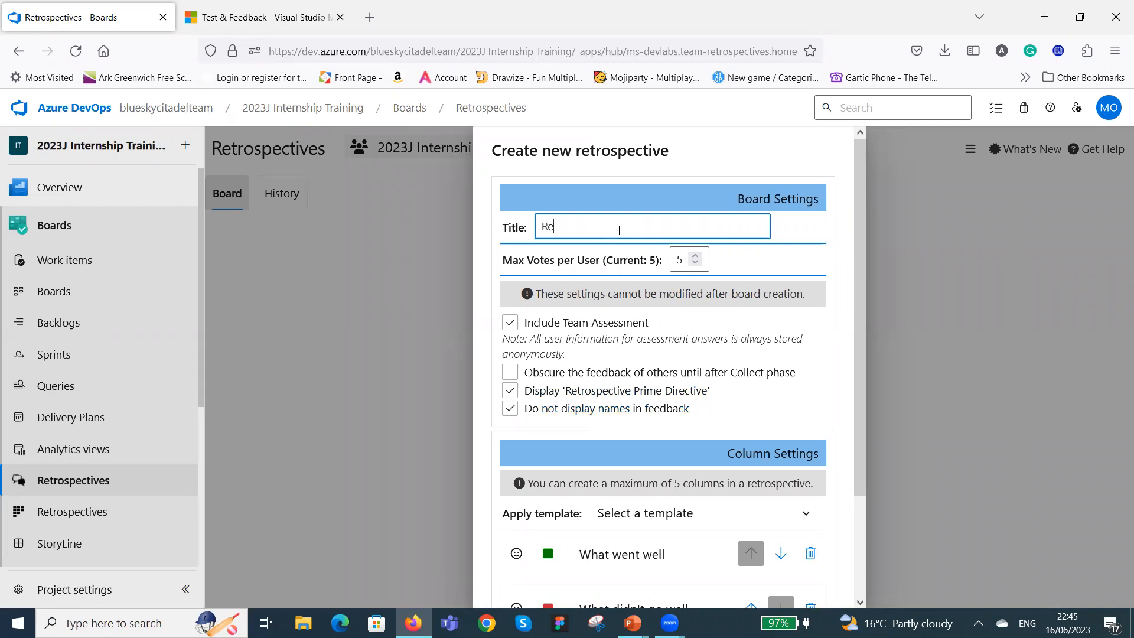
{"action": "type", "text": "tro for Sprint 1"}
{"action": "left_click", "coordinate": [695, 256]}
{"action": "left_click", "coordinate": [512, 324]}
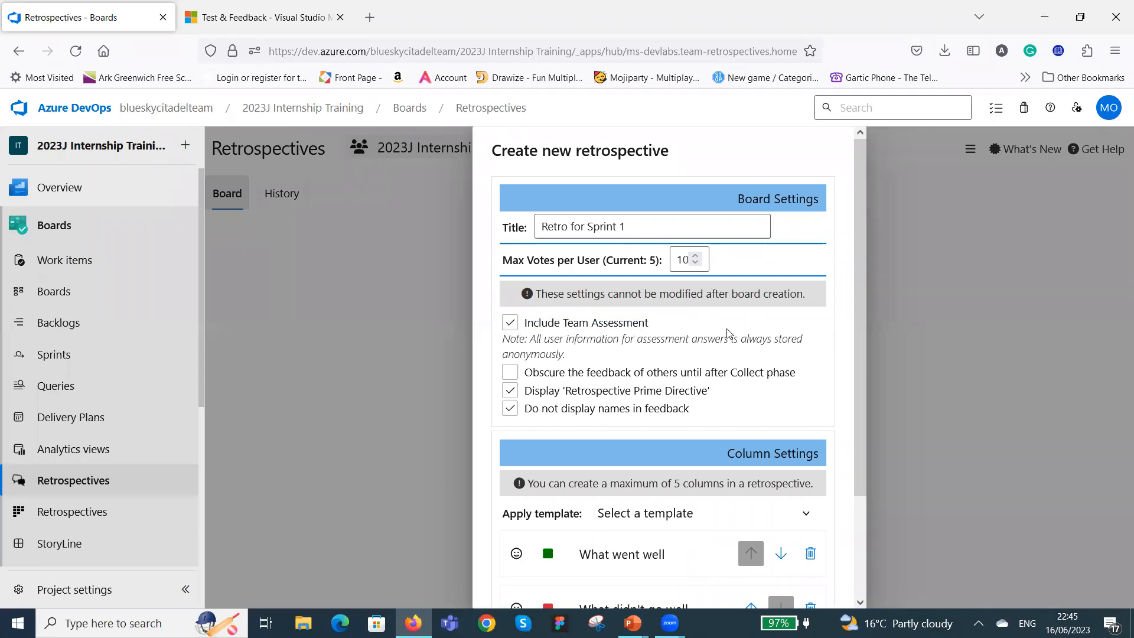
{"action": "left_click", "coordinate": [509, 321]}
{"action": "left_click", "coordinate": [623, 380]}
{"action": "left_click", "coordinate": [791, 380]}
{"action": "left_click", "coordinate": [514, 412]}
{"action": "left_click", "coordinate": [538, 417]}
{"action": "scroll", "coordinate": [737, 407], "scroll_direction": "down", "scroll_amount": 2}
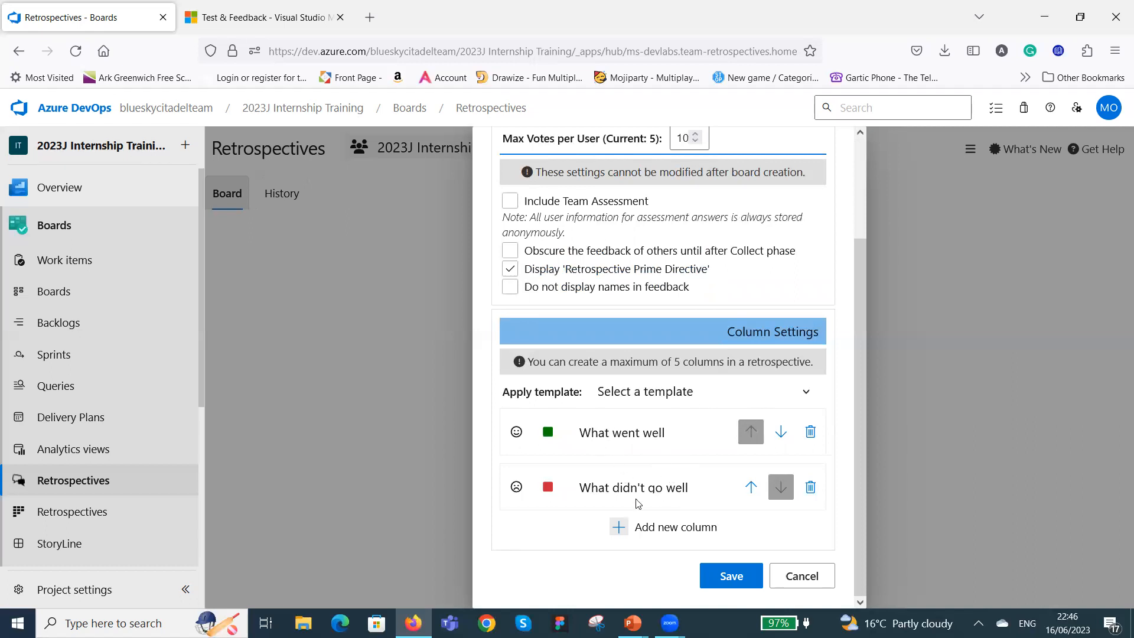
{"action": "left_click", "coordinate": [807, 395]}
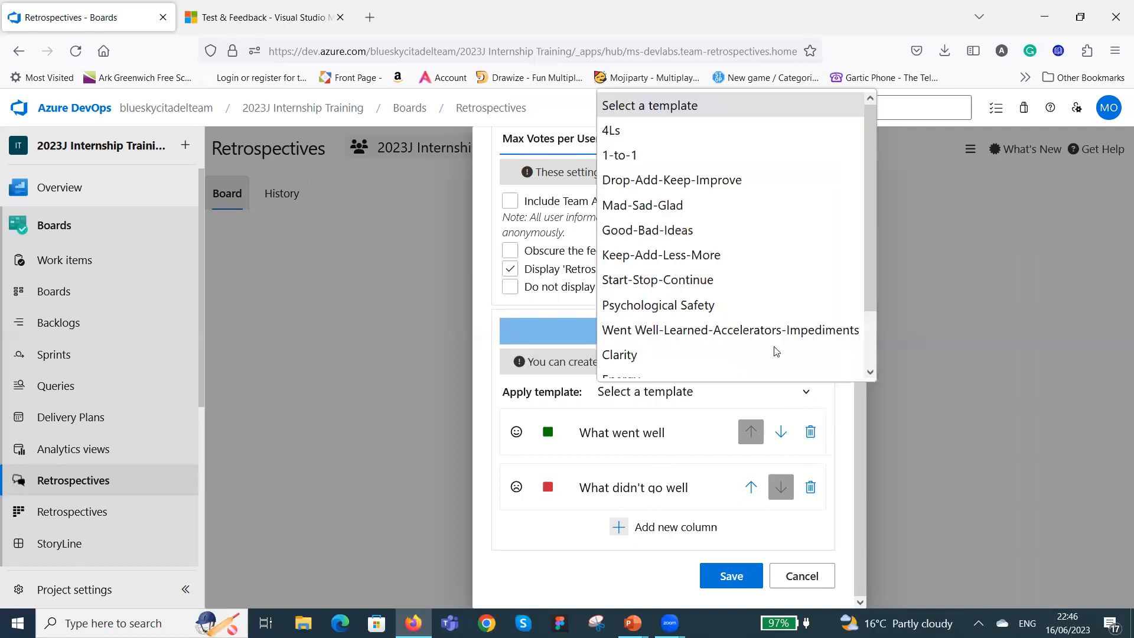
{"action": "scroll", "coordinate": [770, 348], "scroll_direction": "down", "scroll_amount": 1}
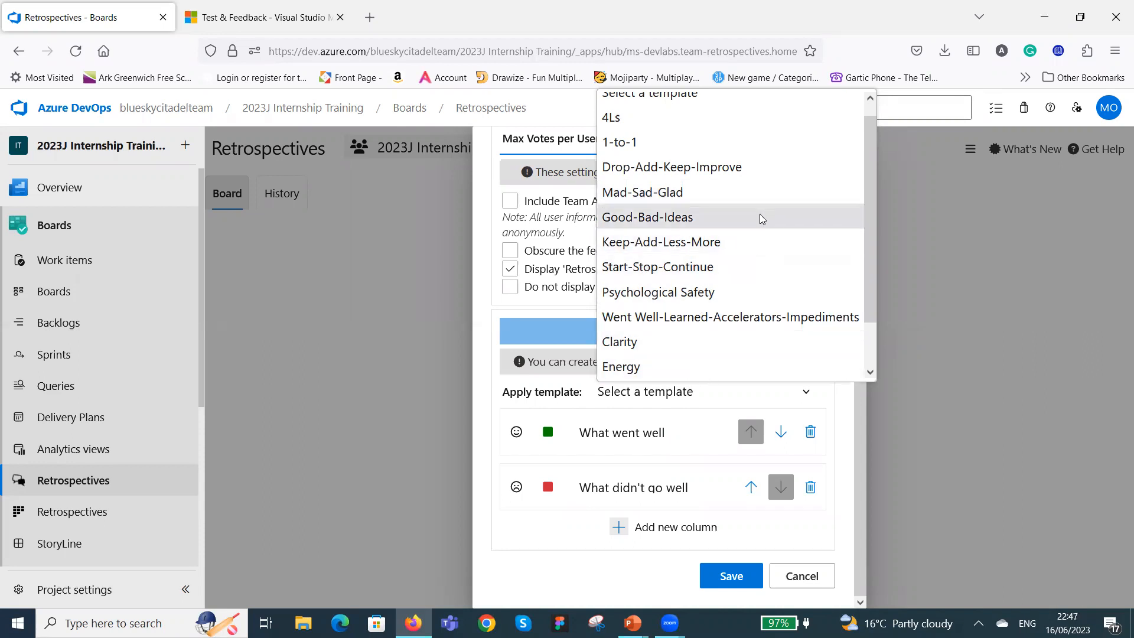
{"action": "left_click", "coordinate": [929, 419]}
{"action": "left_click", "coordinate": [929, 419]}
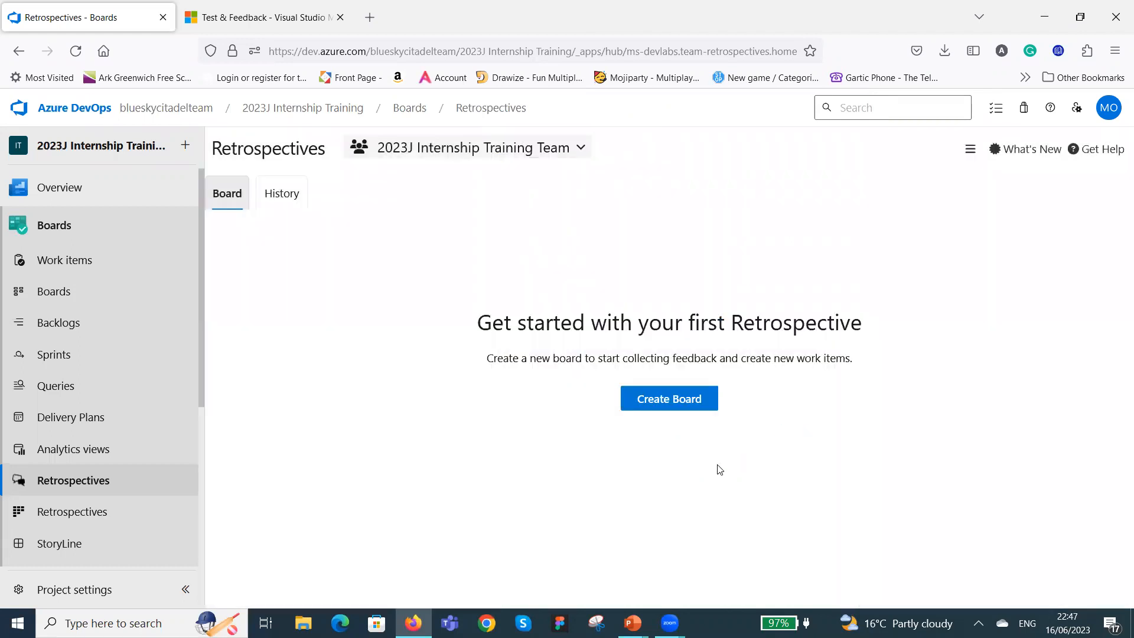
Start a new retrospective board titled "Retro for Sprint 1".
{"action": "left_click", "coordinate": [660, 401]}
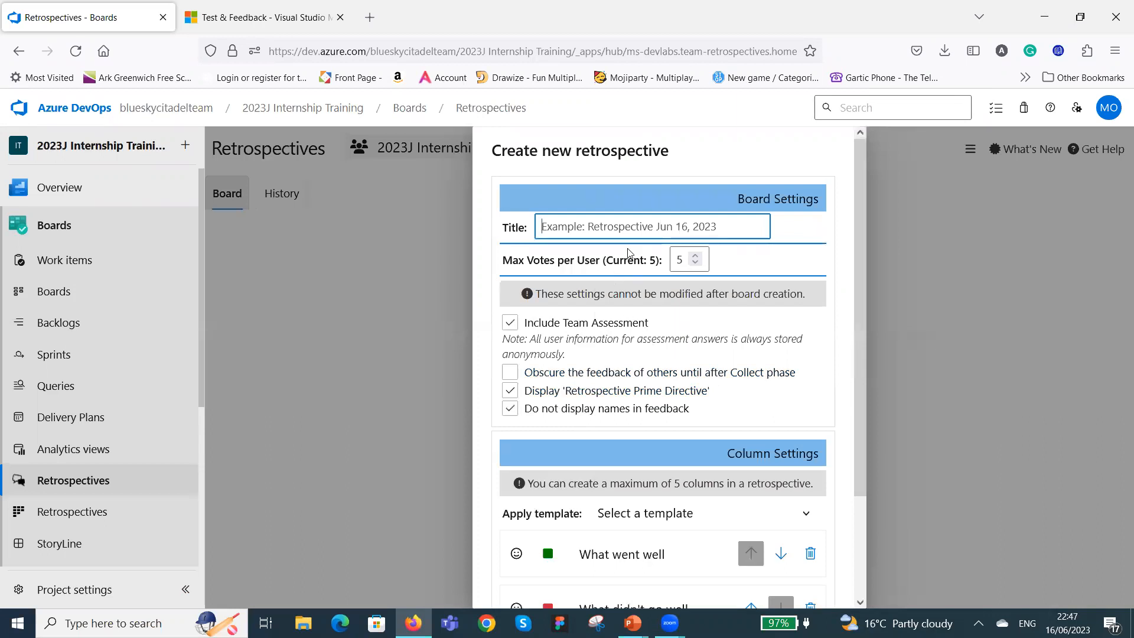
{"action": "type", "text": "Retro for Sprint 1"}
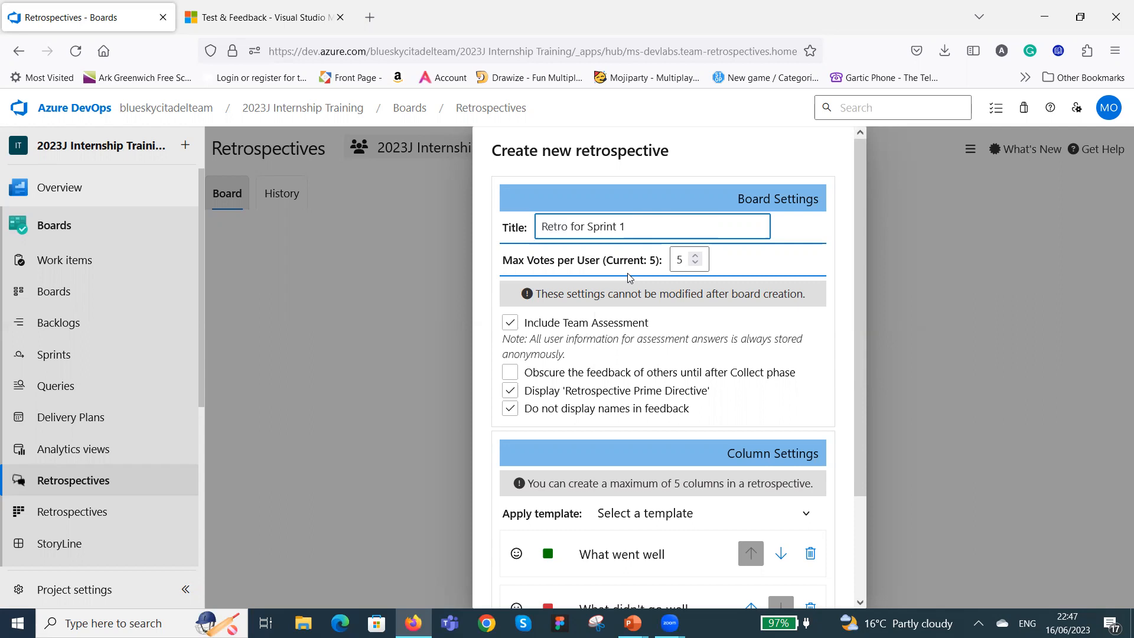
Set the maximum votes per user to 10 and turn off "Include Team Assessment" and "Do not display names in feedback".
{"action": "left_click", "coordinate": [697, 256]}
{"action": "left_click", "coordinate": [697, 256]}
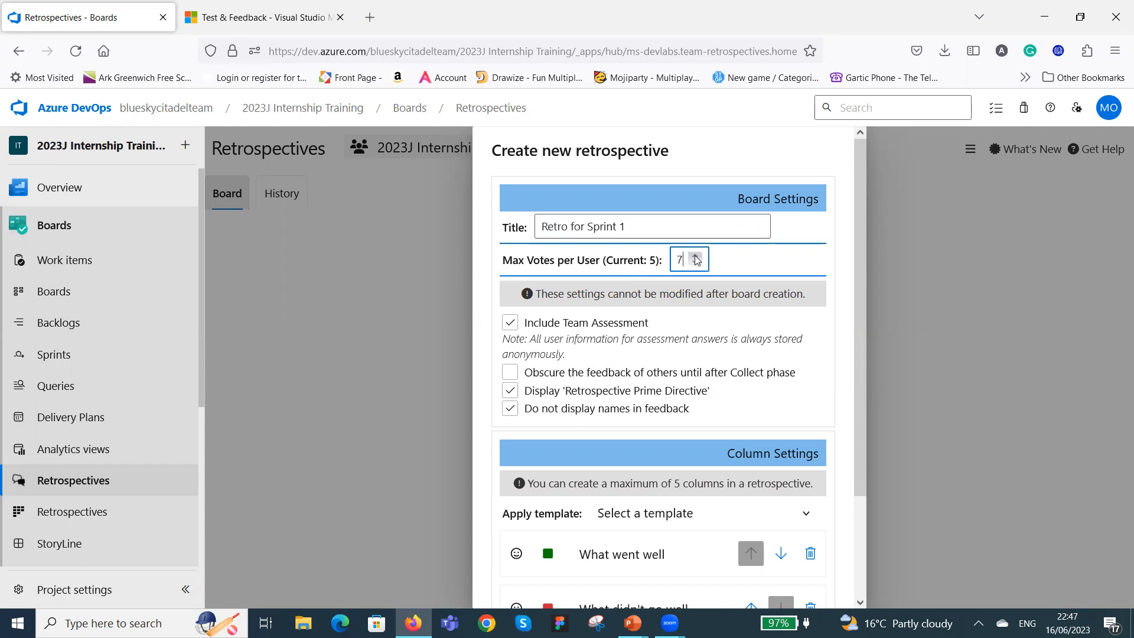
{"action": "left_click", "coordinate": [696, 258]}
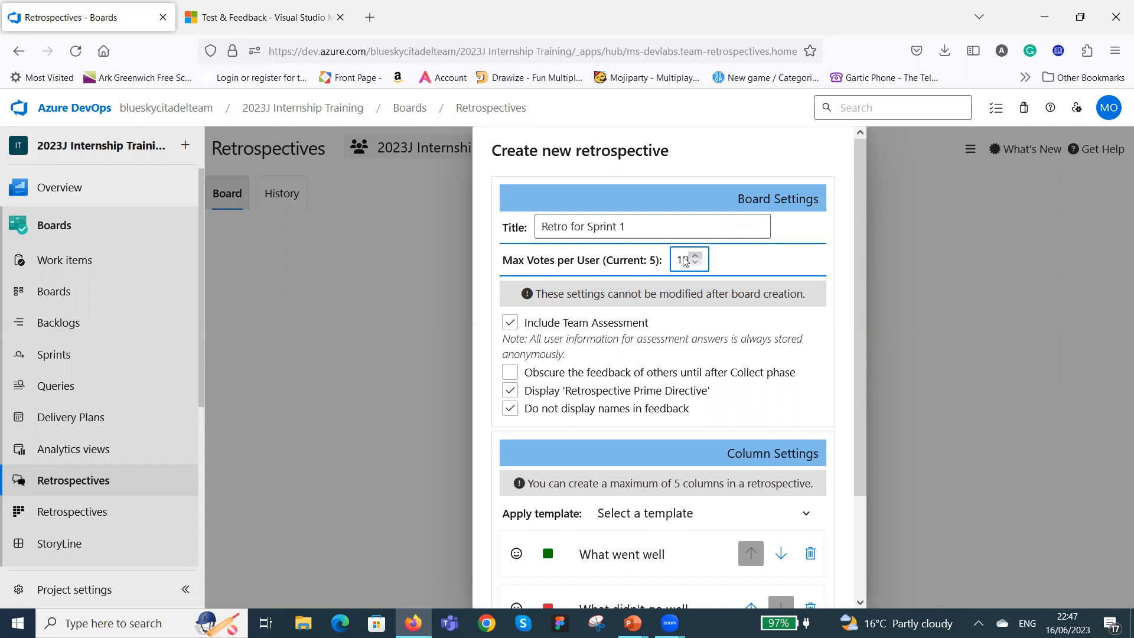
{"action": "left_click", "coordinate": [510, 323]}
{"action": "left_click", "coordinate": [510, 408]}
Add a third column to the retrospective board and name it "Improvements".
{"action": "scroll", "coordinate": [794, 406], "scroll_direction": "down", "scroll_amount": 2}
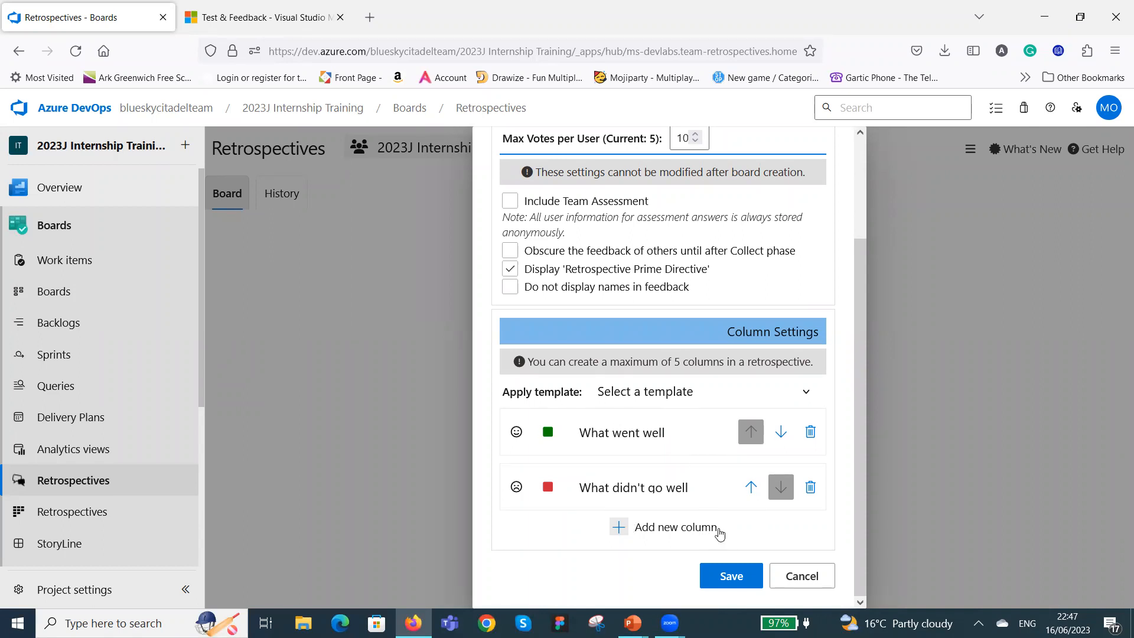
{"action": "left_click", "coordinate": [670, 532]}
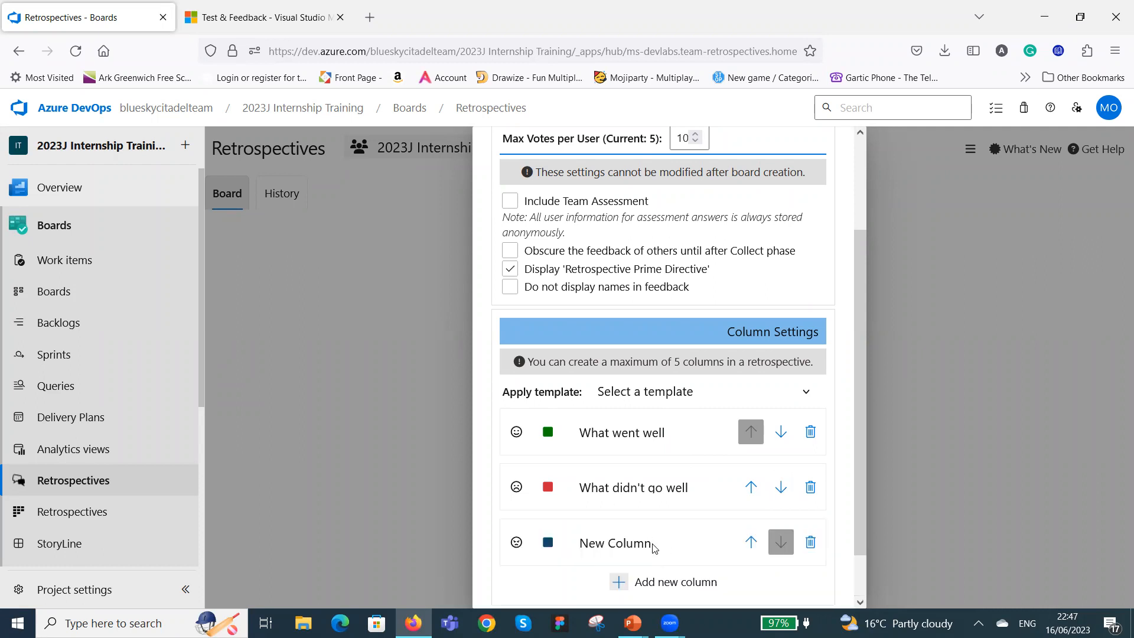
{"action": "left_click", "coordinate": [648, 544]}
{"action": "key", "text": "BackSpace"}
{"action": "key", "text": "BackSpace"}
{"action": "key", "text": "BackSpace"}
{"action": "key", "text": "BackSpace"}
{"action": "key", "text": "BackSpace"}
{"action": "key", "text": "BackSpace"}
{"action": "key", "text": "BackSpace"}
{"action": "key", "text": "BackSpace"}
{"action": "key", "text": "BackSpace"}
{"action": "key", "text": "BackSpace"}
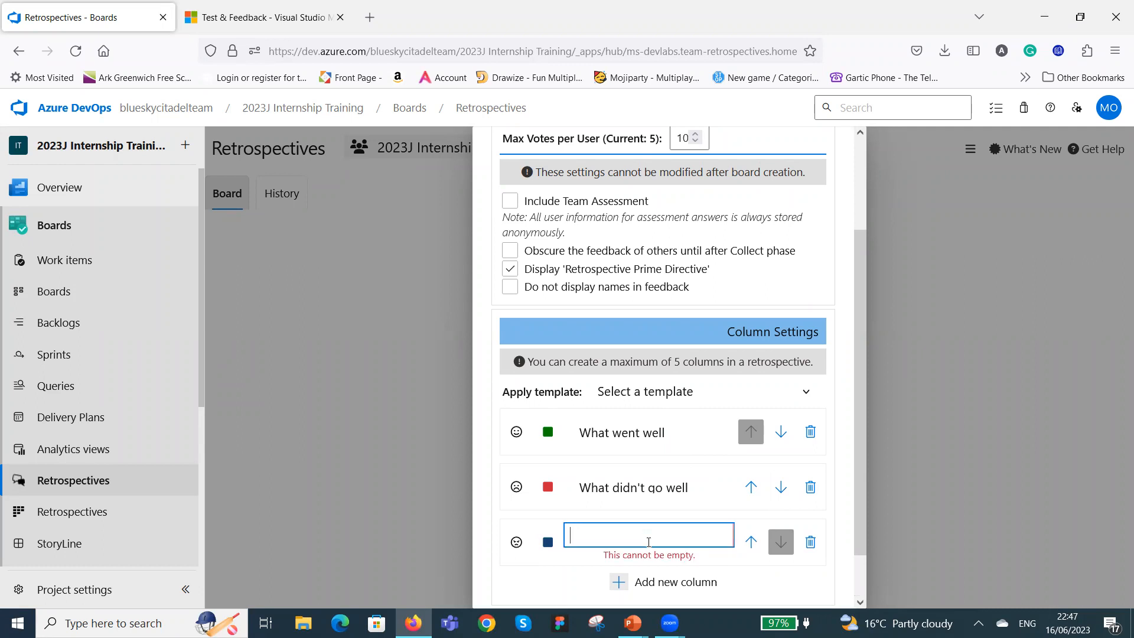
{"action": "type", "text": "Imp"}
{"action": "type", "text": "rovements"}
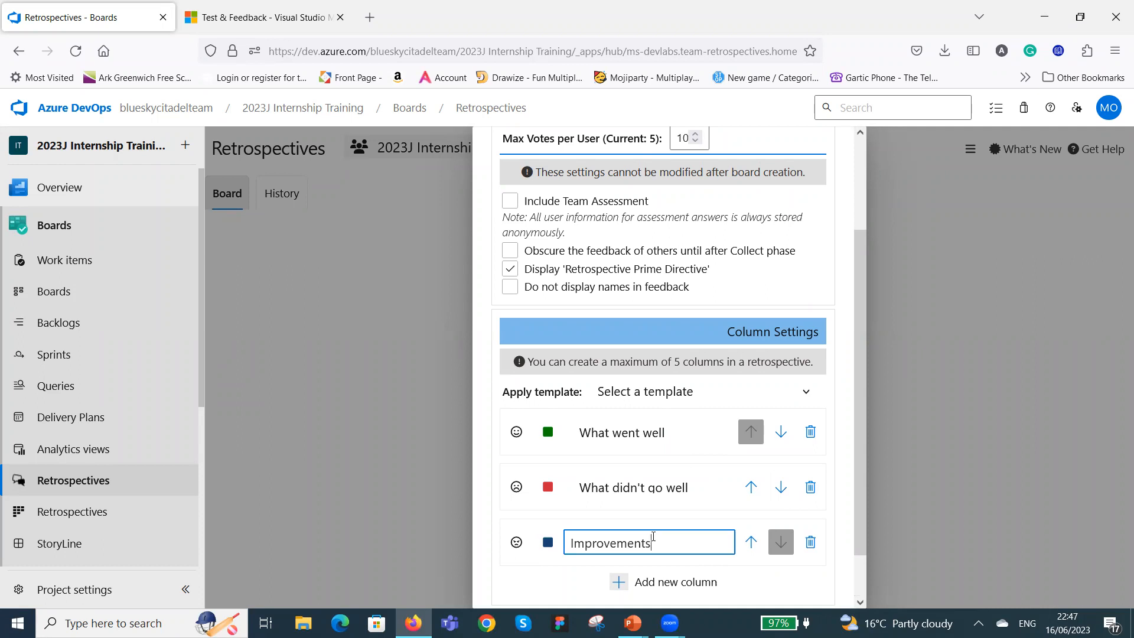
Add a fourth column to the retrospective board and name it "Action Plans".
{"action": "scroll", "coordinate": [673, 529], "scroll_direction": "down", "scroll_amount": 2}
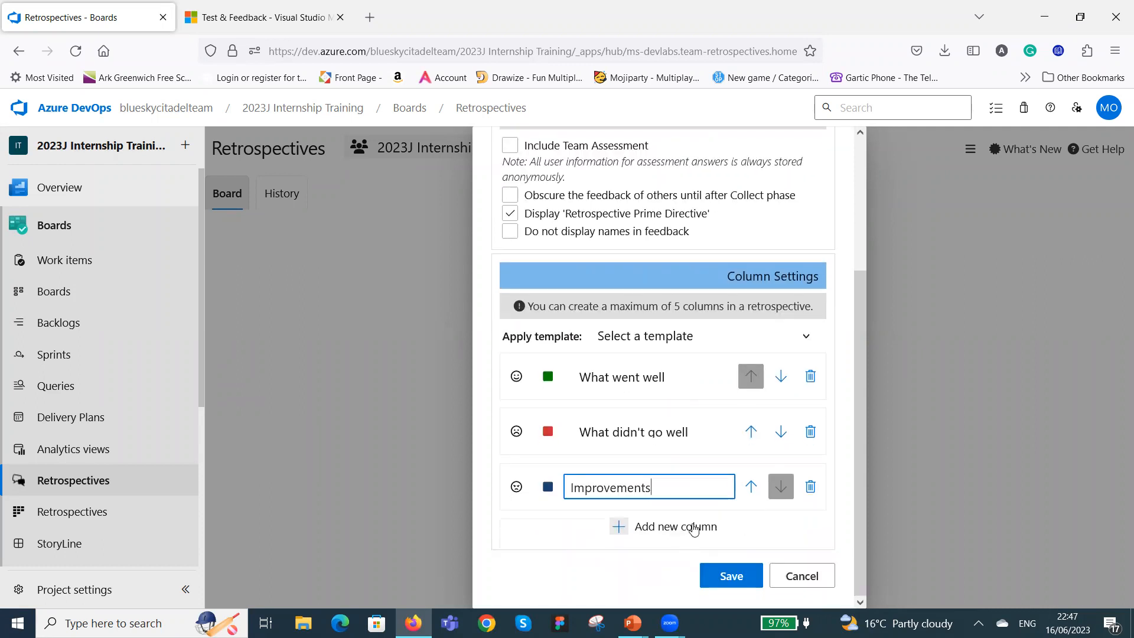
{"action": "left_click", "coordinate": [692, 531]}
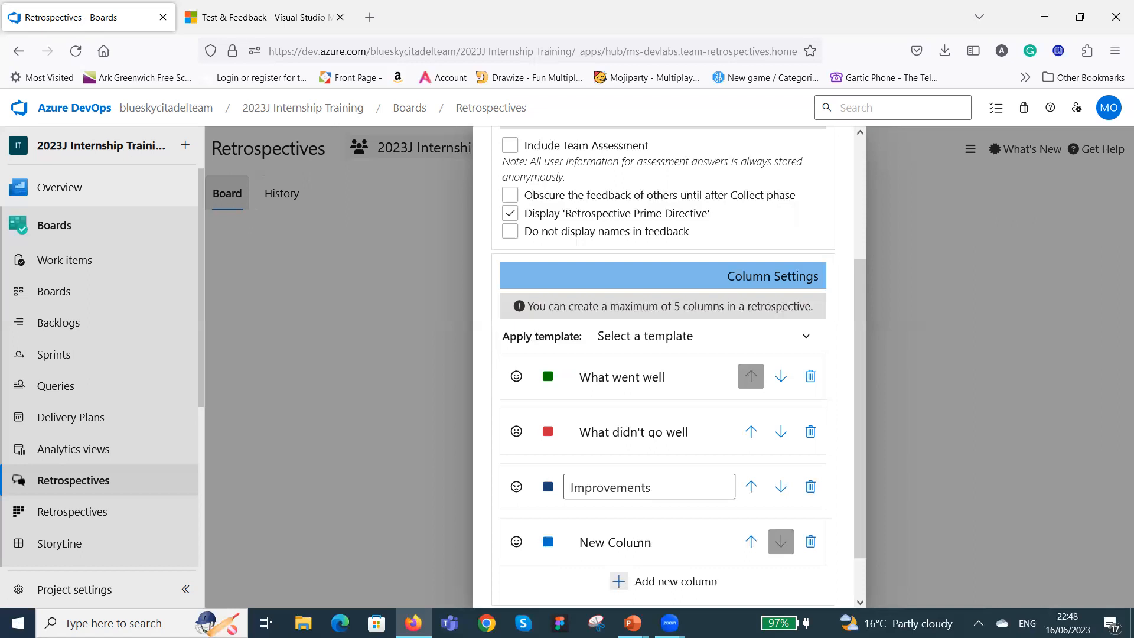
{"action": "left_click", "coordinate": [590, 543]}
{"action": "key", "text": "BackSpace"}
{"action": "key", "text": "BackSpace"}
{"action": "key", "text": "BackSpace"}
{"action": "key", "text": "BackSpace"}
{"action": "key", "text": "BackSpace"}
{"action": "key", "text": "BackSpace"}
{"action": "key", "text": "BackSpace"}
{"action": "key", "text": "BackSpace"}
{"action": "key", "text": "BackSpace"}
{"action": "key", "text": "BackSpace"}
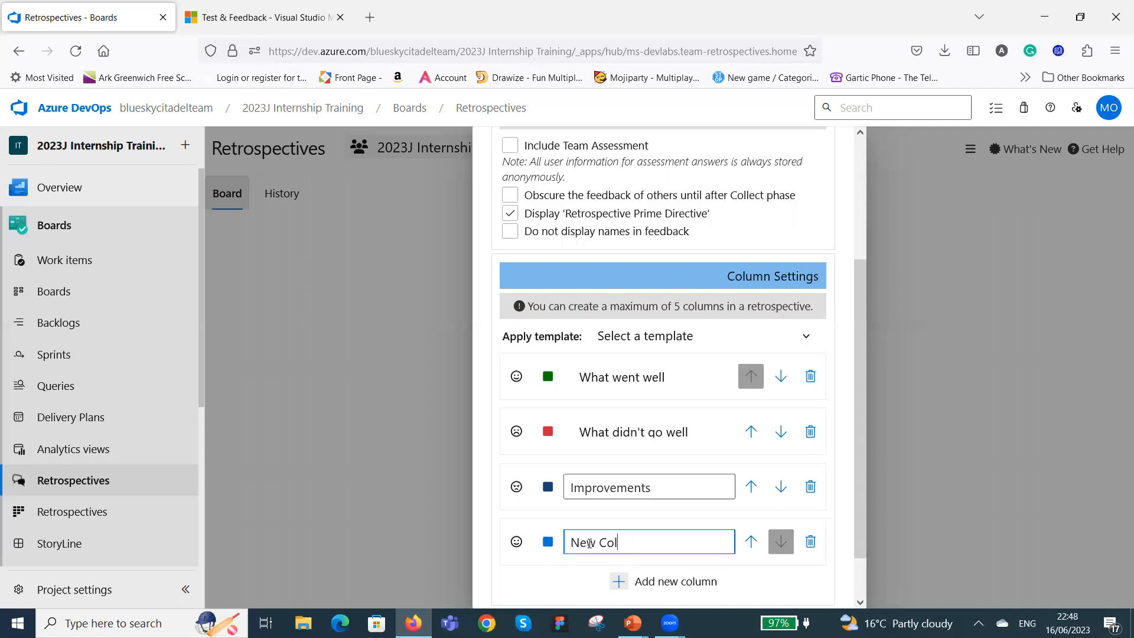
{"action": "type", "text": "Action PL"}
{"action": "key", "text": "BackSpace"}
{"action": "type", "text": "lans"}
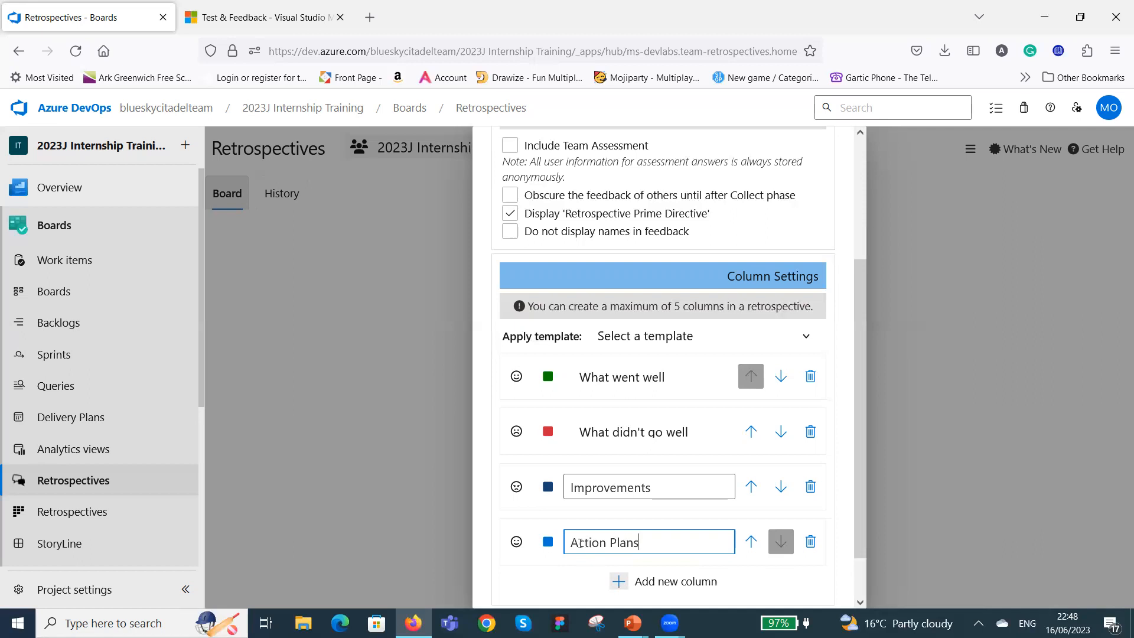
Choose the smiley icon for "What went well" and give "Improvements" the speech-bubbles icon with the bright blue colour.
{"action": "left_click", "coordinate": [517, 382]}
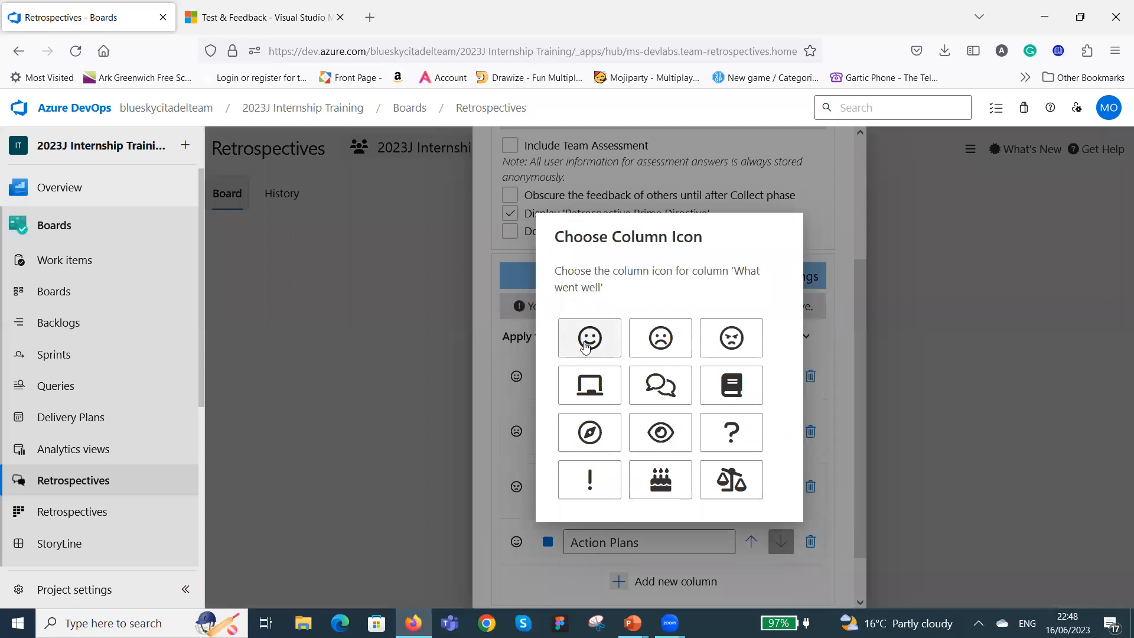
{"action": "left_click", "coordinate": [590, 340]}
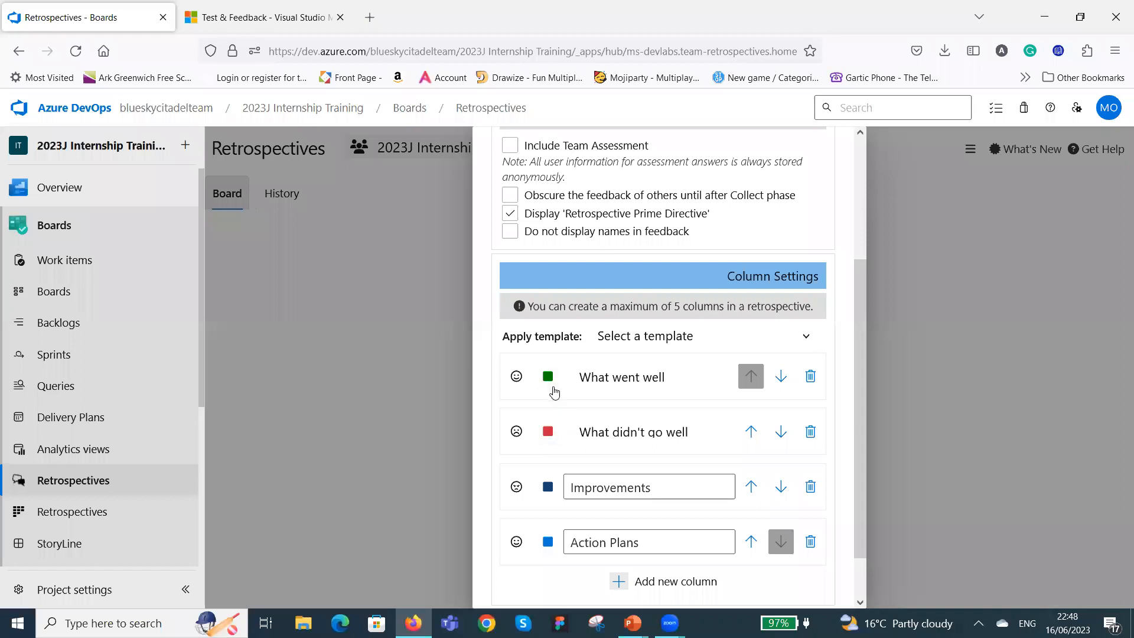
{"action": "left_click", "coordinate": [516, 488]}
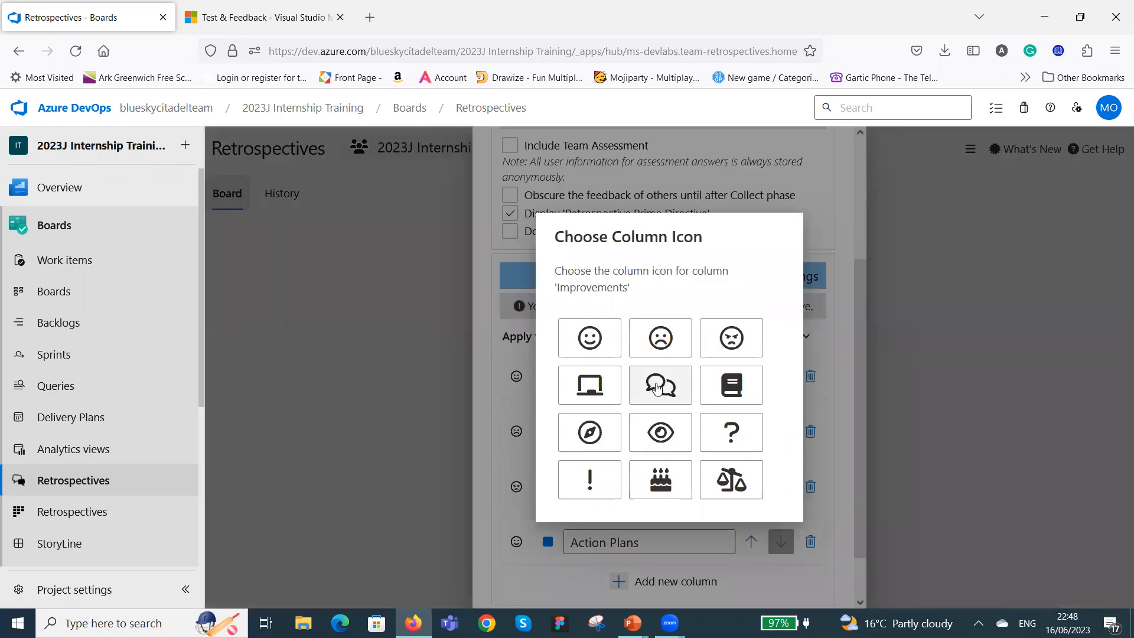
{"action": "left_click", "coordinate": [662, 384]}
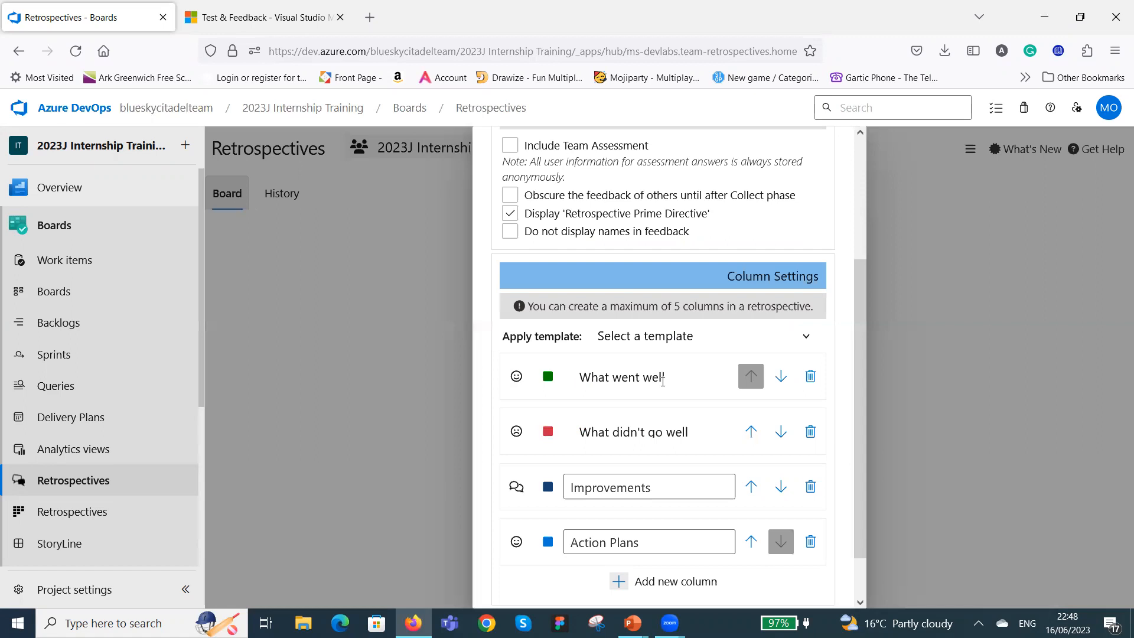
{"action": "left_click", "coordinate": [547, 487]}
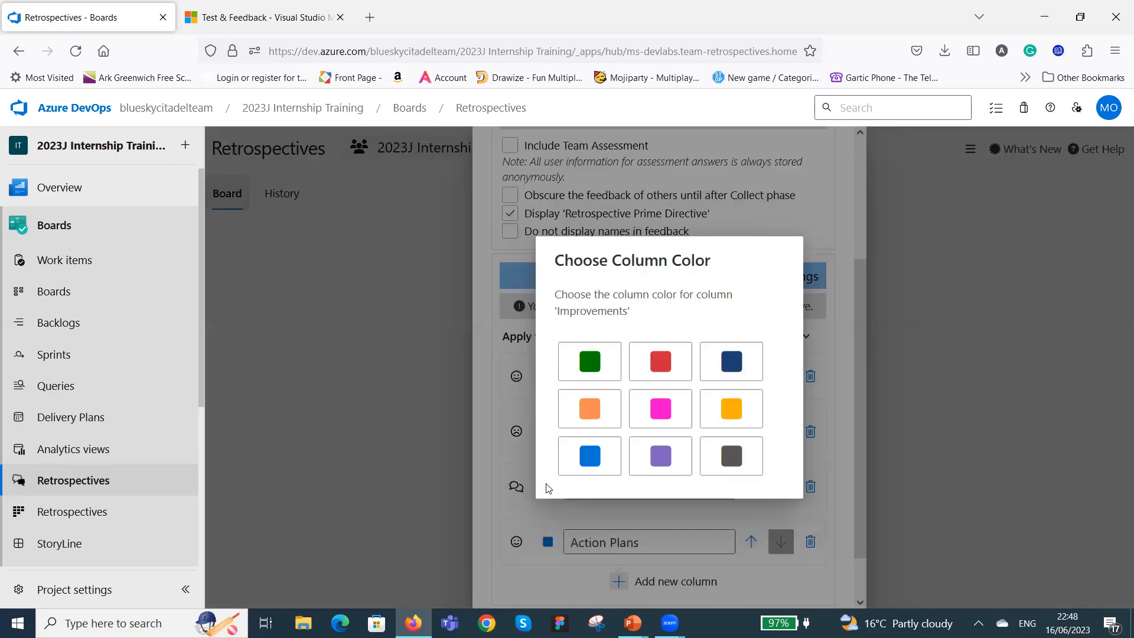
{"action": "left_click", "coordinate": [598, 459]}
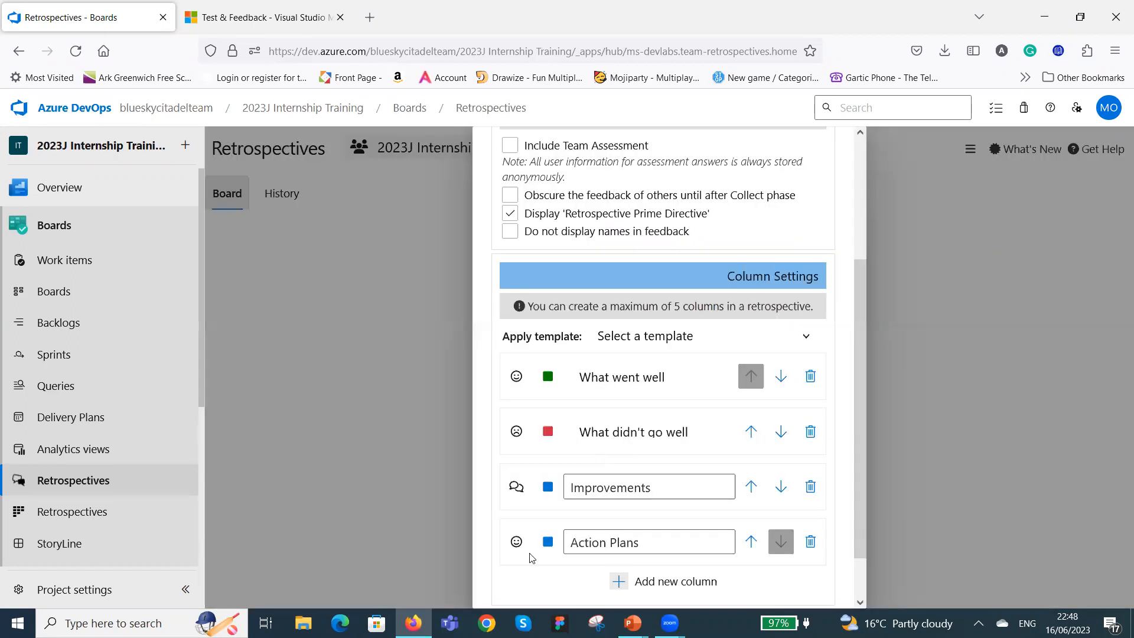
Give the "Action Plans" column the book icon and orange colour, and save the new retrospective board.
{"action": "left_click", "coordinate": [516, 542]}
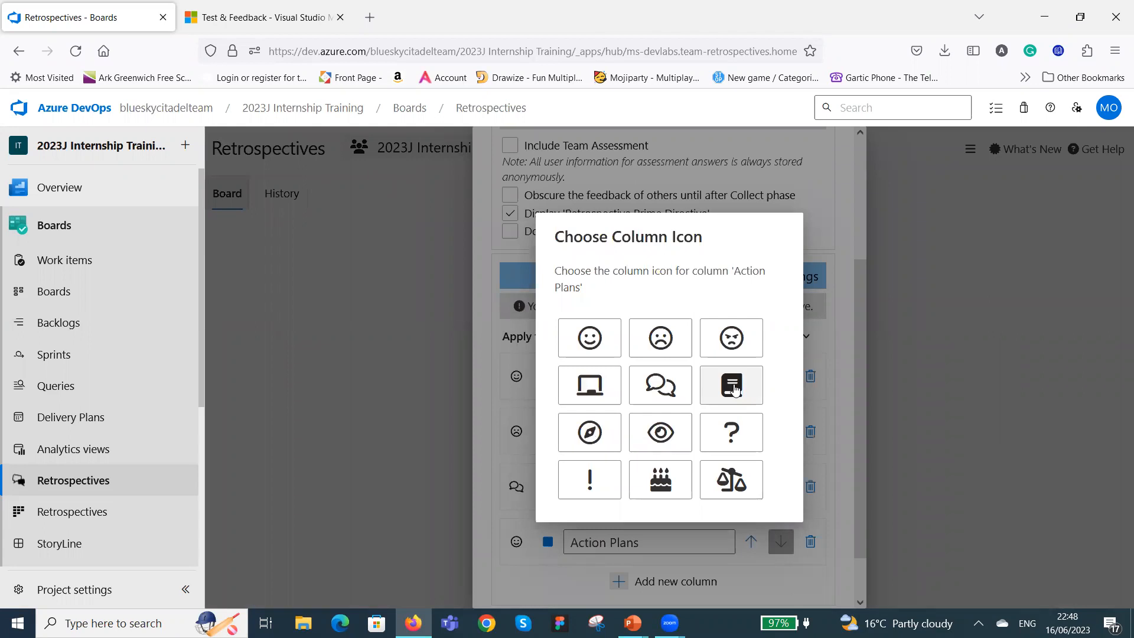
{"action": "left_click", "coordinate": [734, 389]}
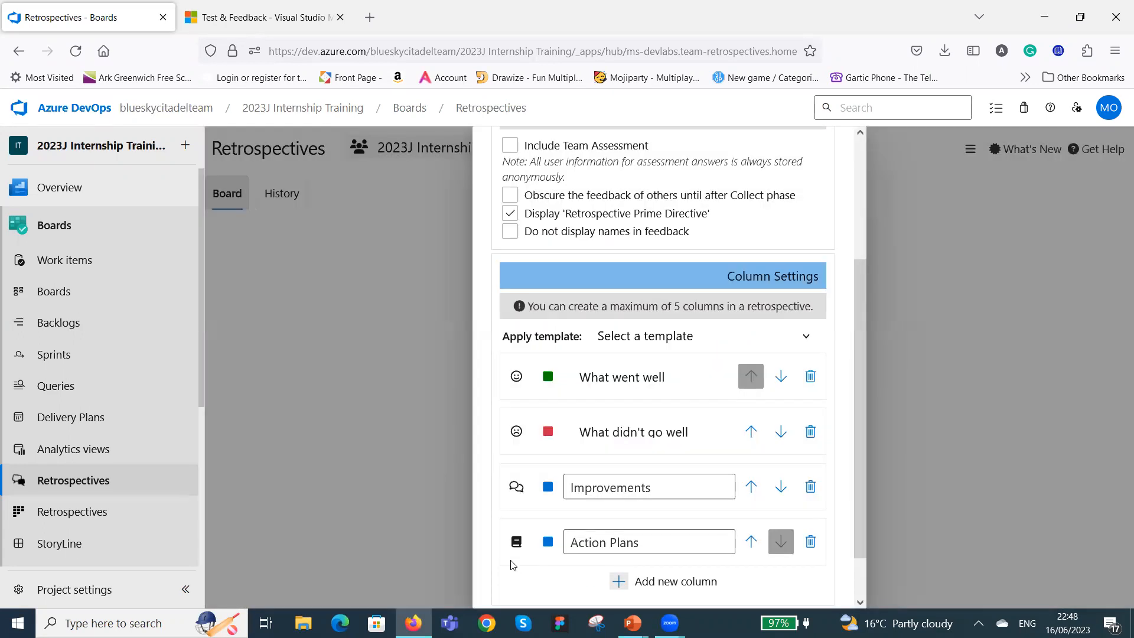
{"action": "left_click", "coordinate": [550, 543]}
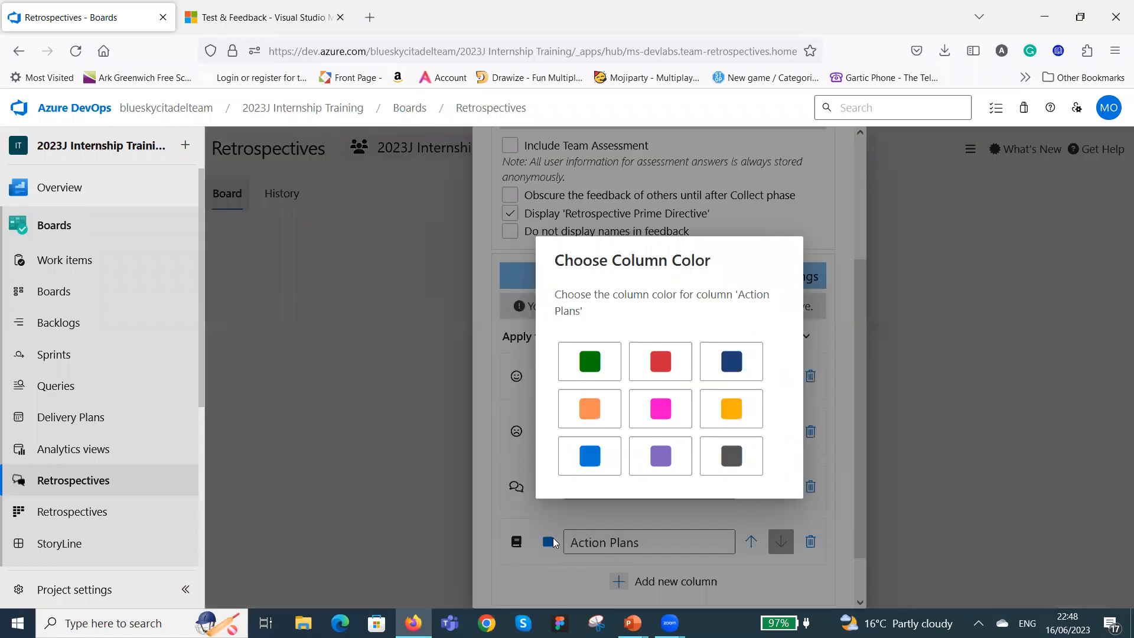
{"action": "left_click", "coordinate": [589, 413]}
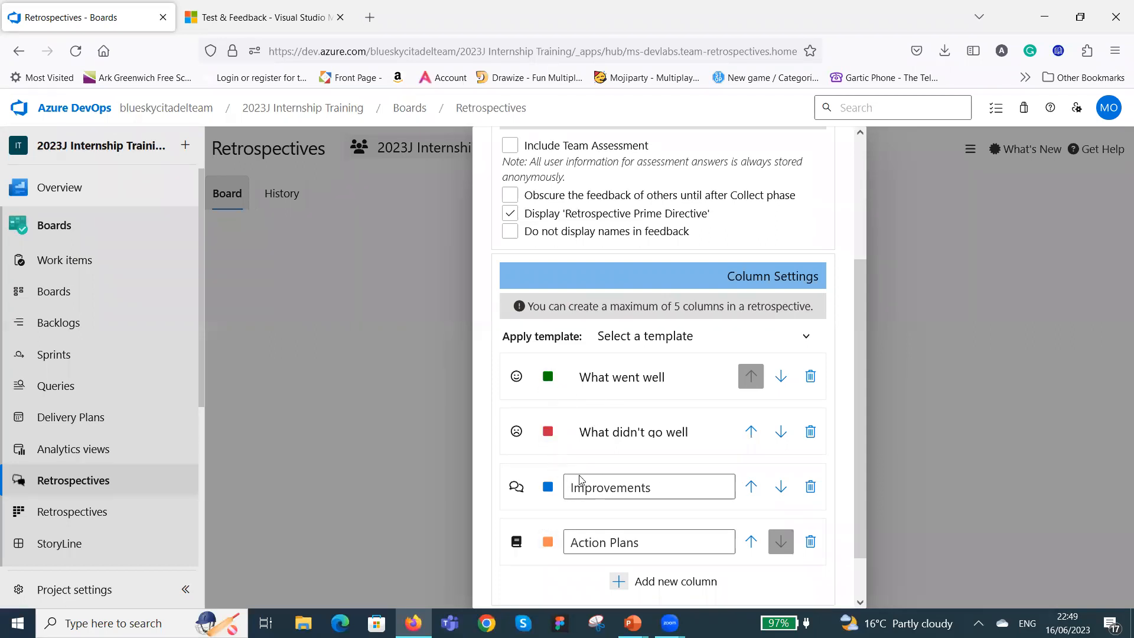
{"action": "scroll", "coordinate": [716, 413], "scroll_direction": "down", "scroll_amount": 1}
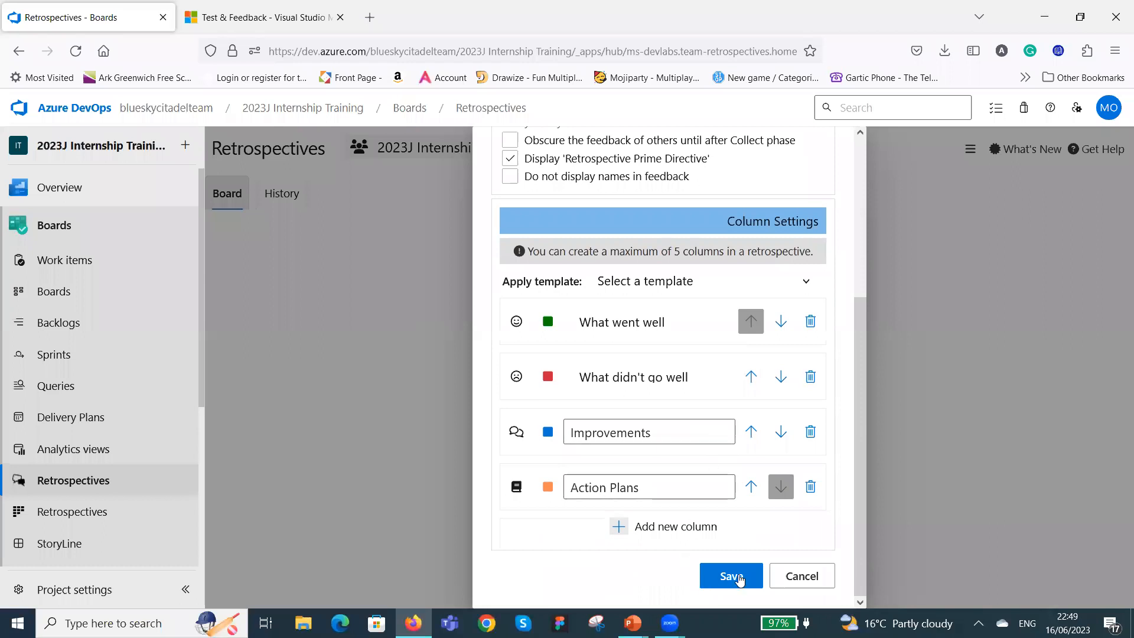
{"action": "left_click", "coordinate": [731, 576]}
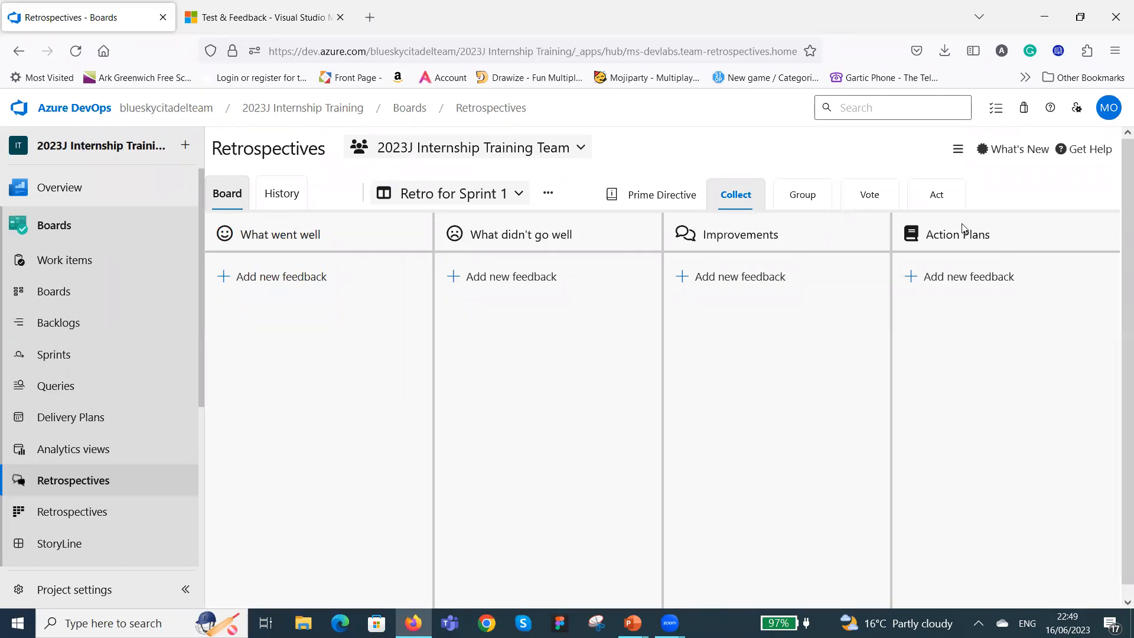
Try a blank feedback card in each of the four Retro for Sprint 1 columns in turn, discarding each without text.
{"action": "left_click", "coordinate": [228, 284]}
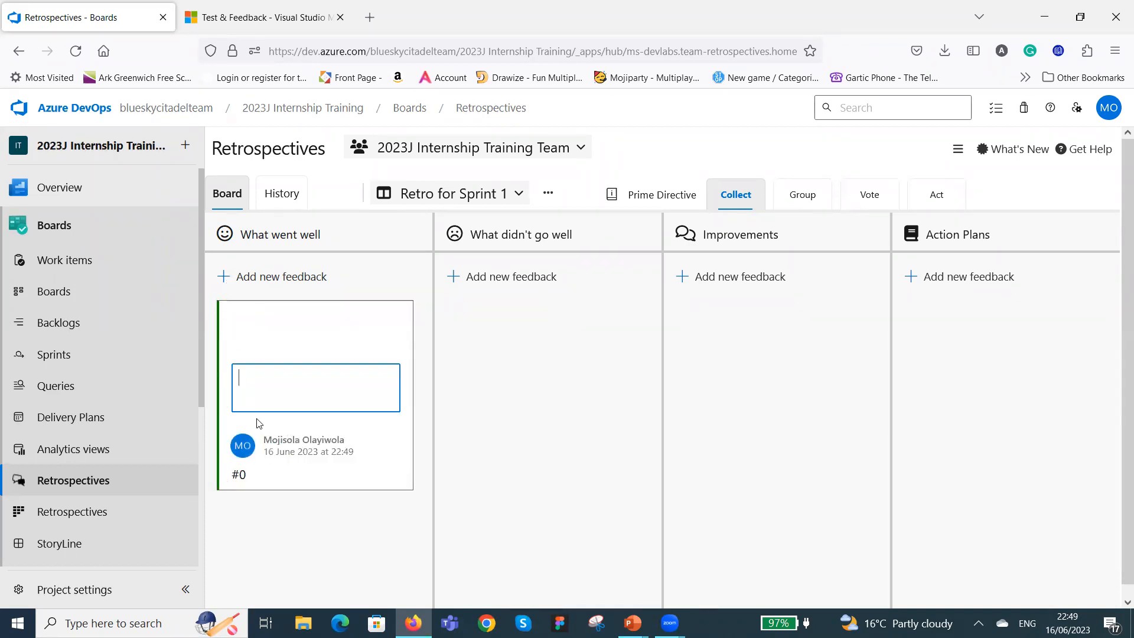
{"action": "left_click", "coordinate": [457, 279]}
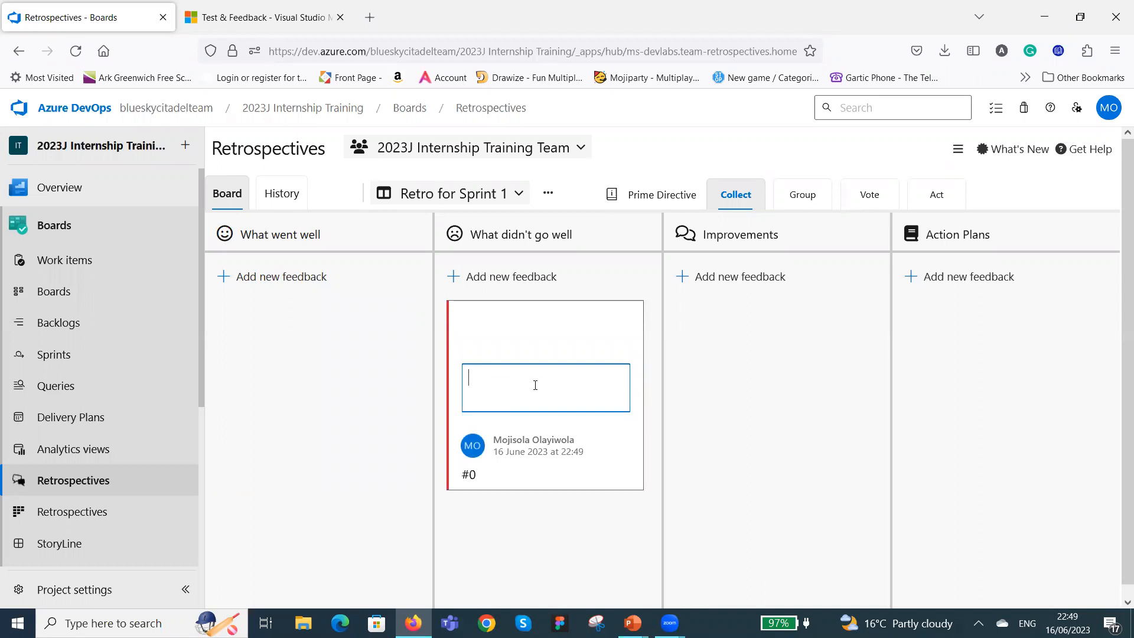
{"action": "left_click", "coordinate": [683, 278]}
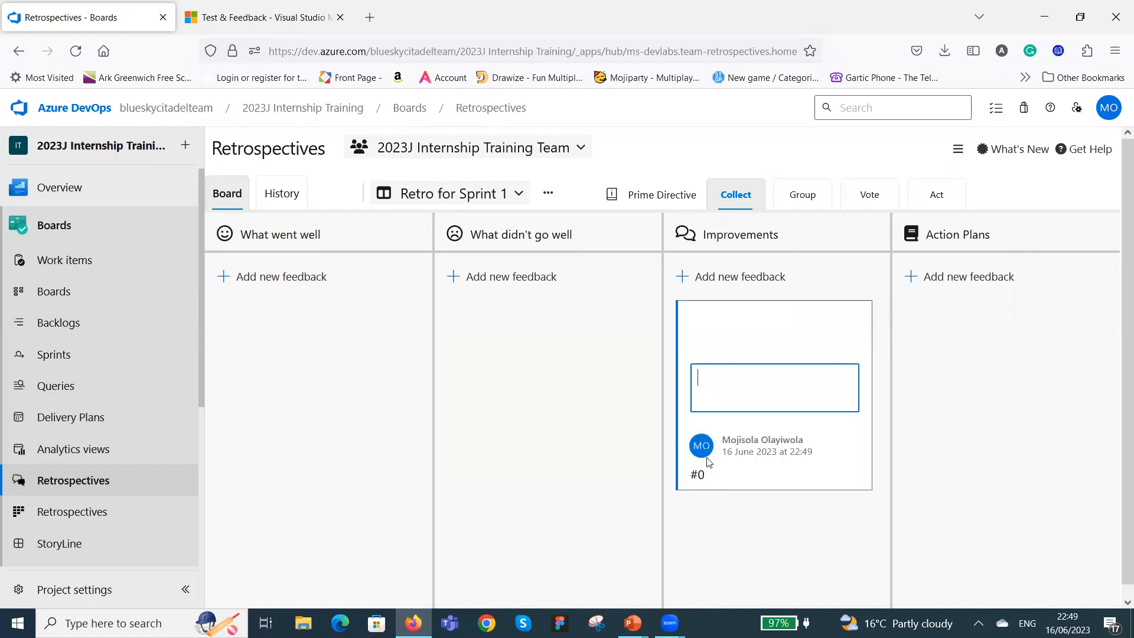
{"action": "left_click", "coordinate": [913, 282]}
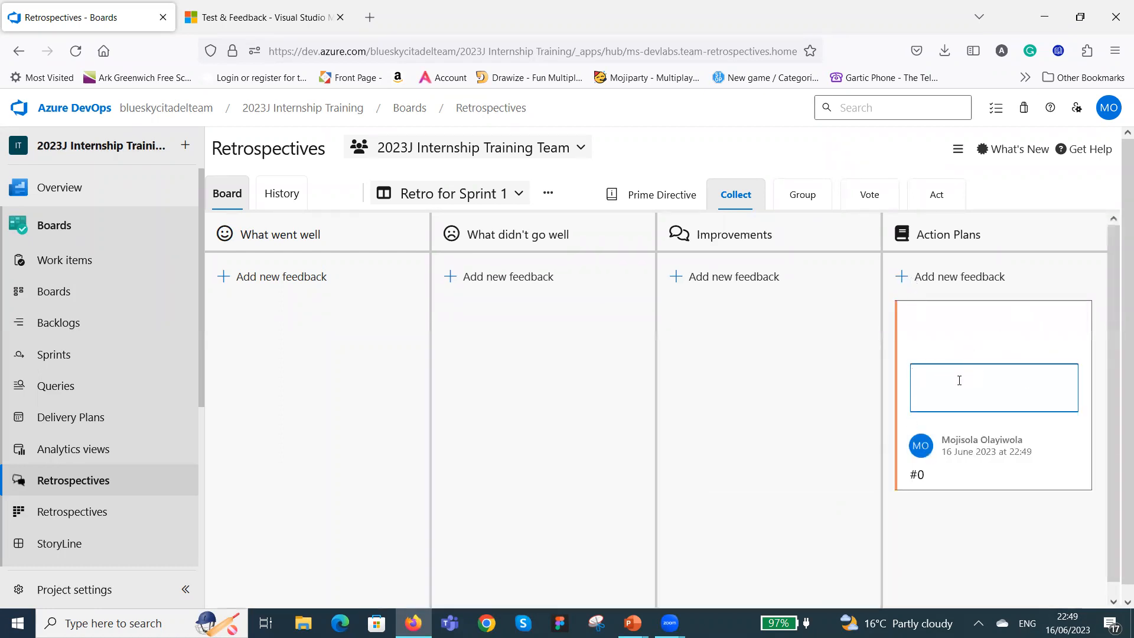
{"action": "left_click", "coordinate": [991, 519]}
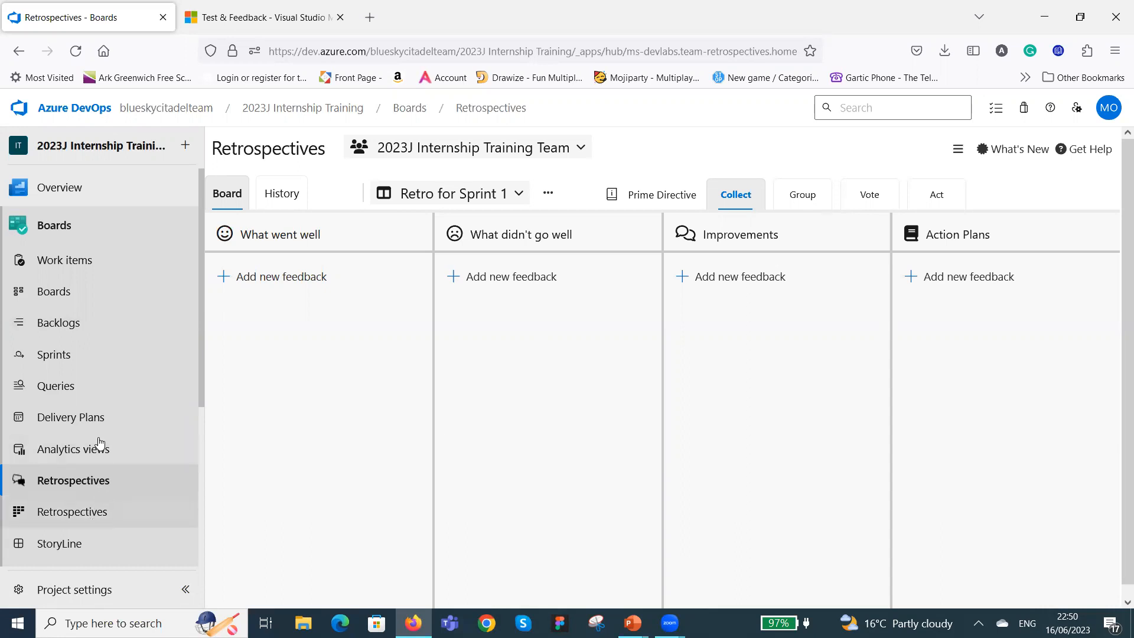
Open the existing Sprint 1 retrospective in the other Retrospectives hub and review its Team Mood questions.
{"action": "scroll", "coordinate": [103, 433], "scroll_direction": "down", "scroll_amount": 3}
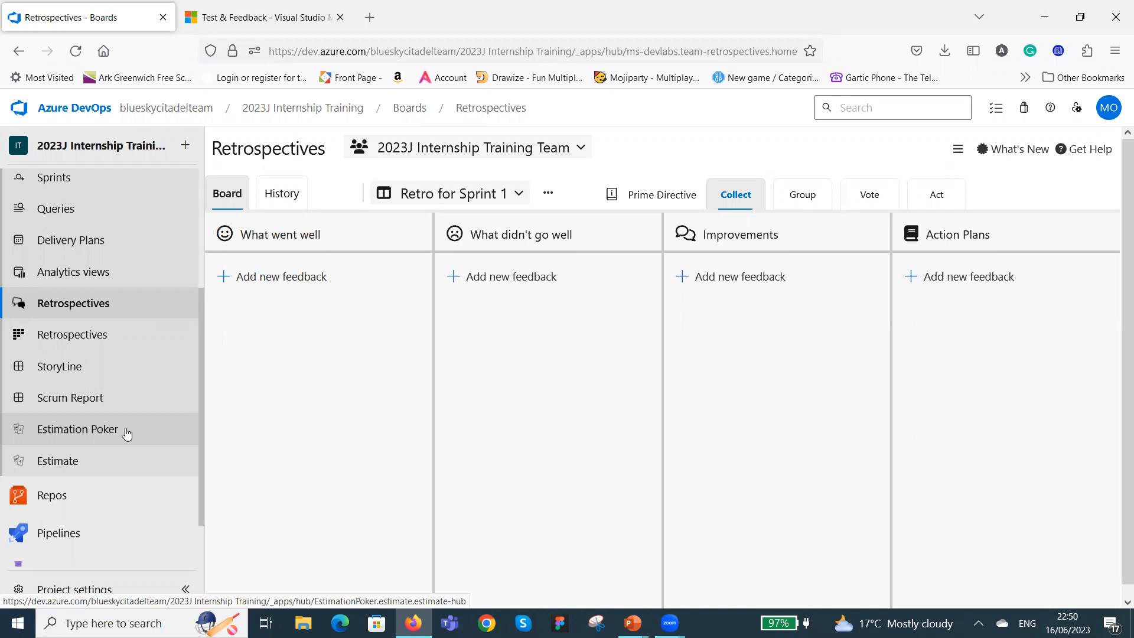
{"action": "left_click", "coordinate": [106, 338]}
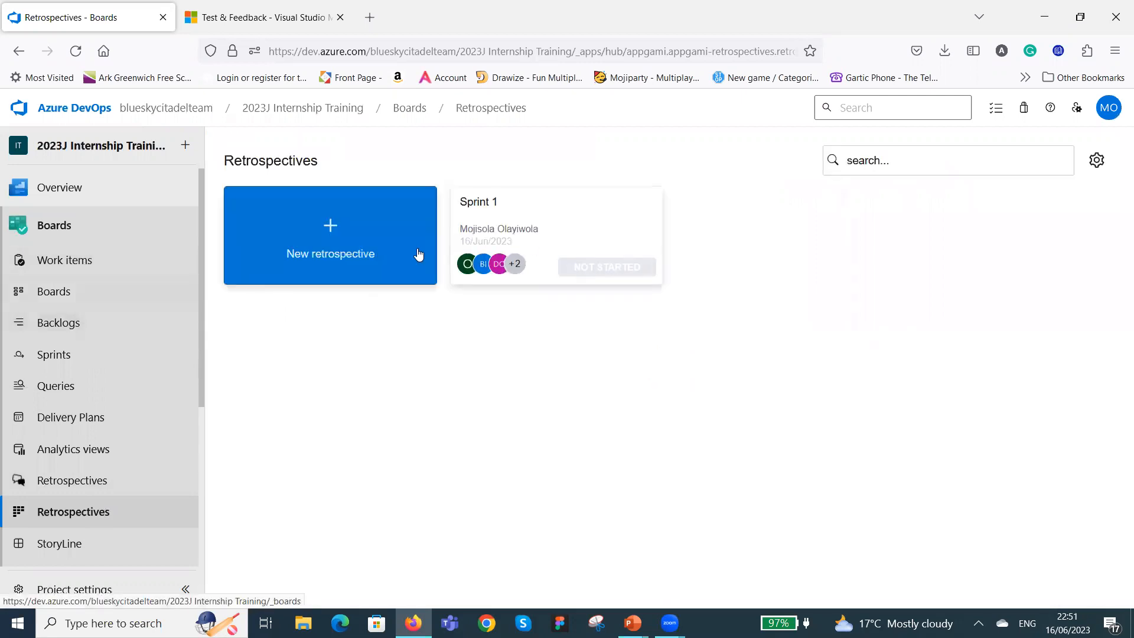
{"action": "left_click", "coordinate": [543, 233]}
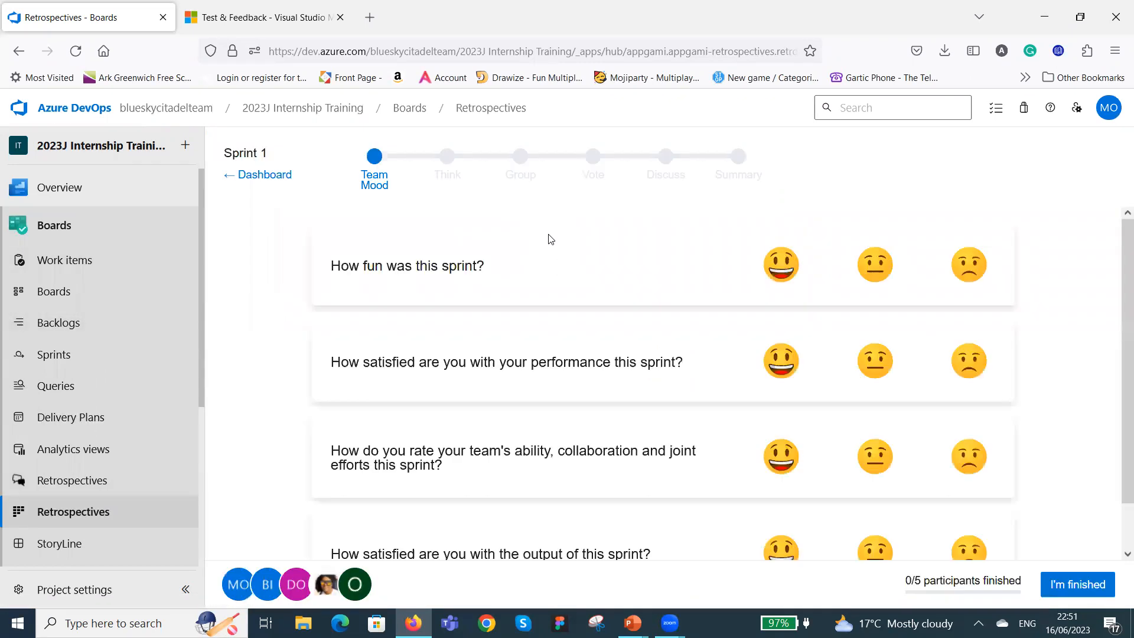
{"action": "scroll", "coordinate": [576, 390], "scroll_direction": "down", "scroll_amount": 1}
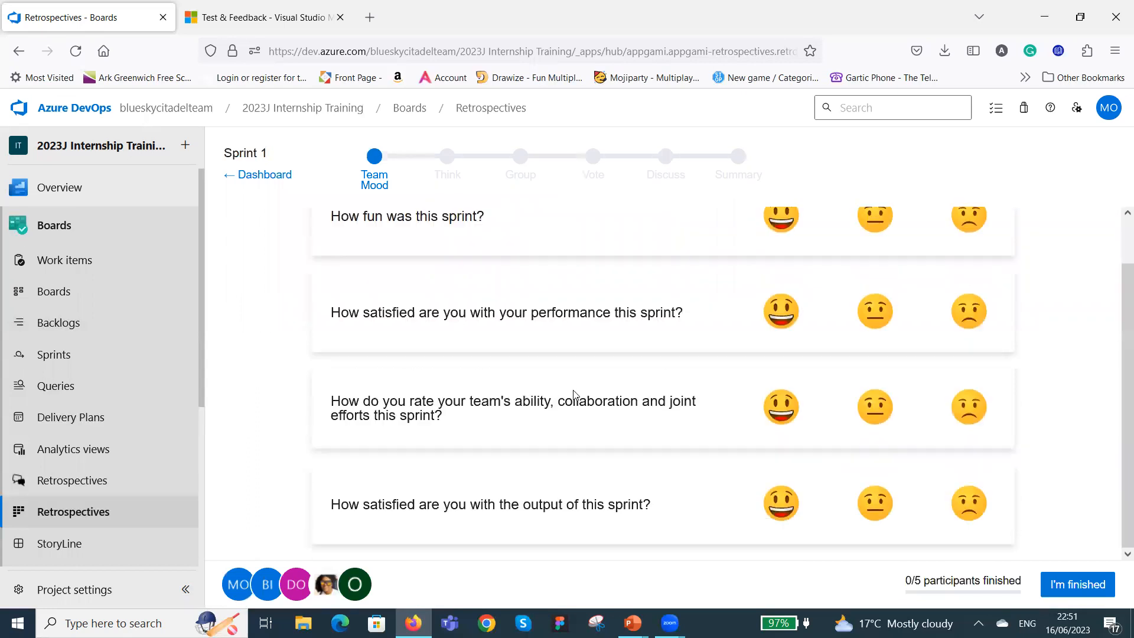
{"action": "scroll", "coordinate": [604, 430], "scroll_direction": "up", "scroll_amount": 1}
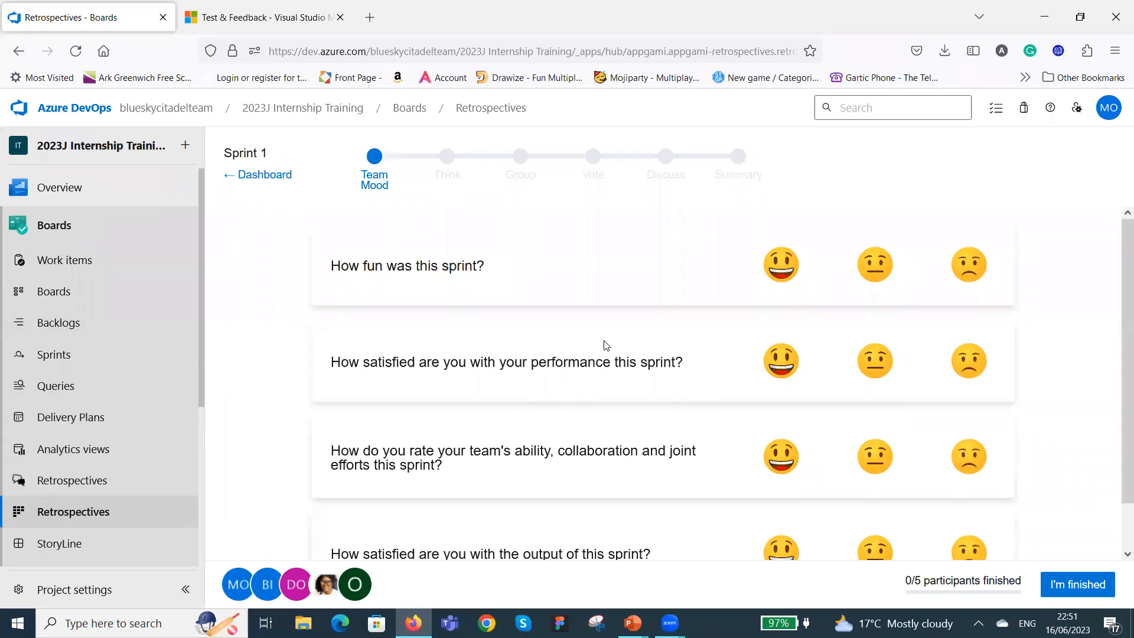
{"action": "scroll", "coordinate": [626, 357], "scroll_direction": "down", "scroll_amount": 1}
{"action": "scroll", "coordinate": [633, 370], "scroll_direction": "up", "scroll_amount": 1}
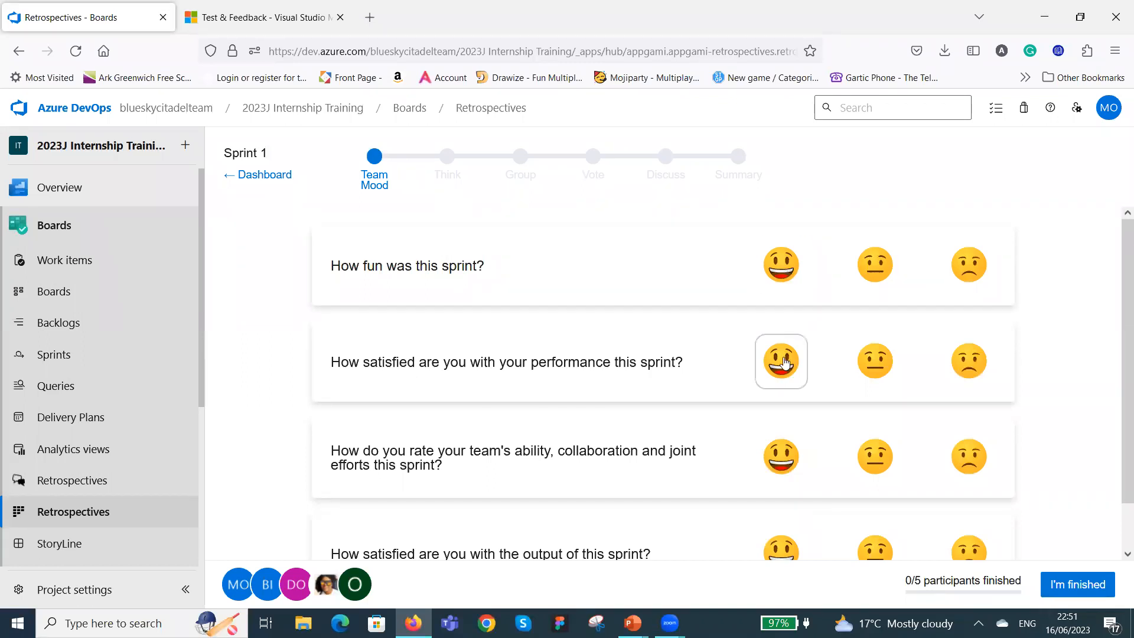
Rate sprint fun, team collaboration and sprint output as happy, own performance as neutral, and mark the Team Mood survey as finished.
{"action": "left_click", "coordinate": [783, 261]}
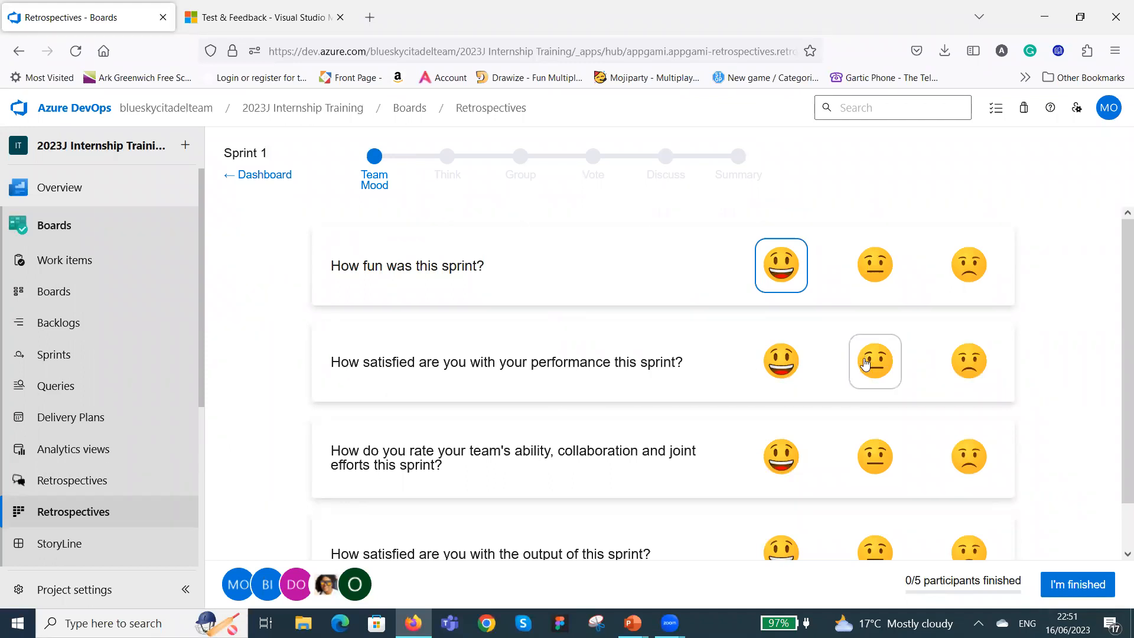
{"action": "left_click", "coordinate": [873, 365]}
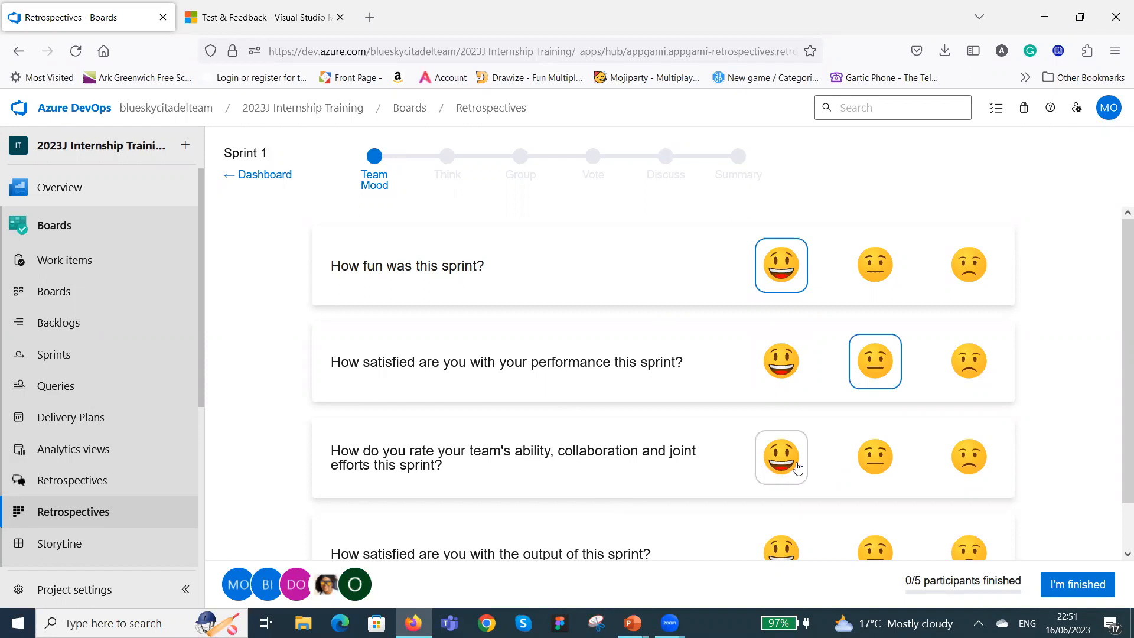
{"action": "left_click", "coordinate": [876, 459]}
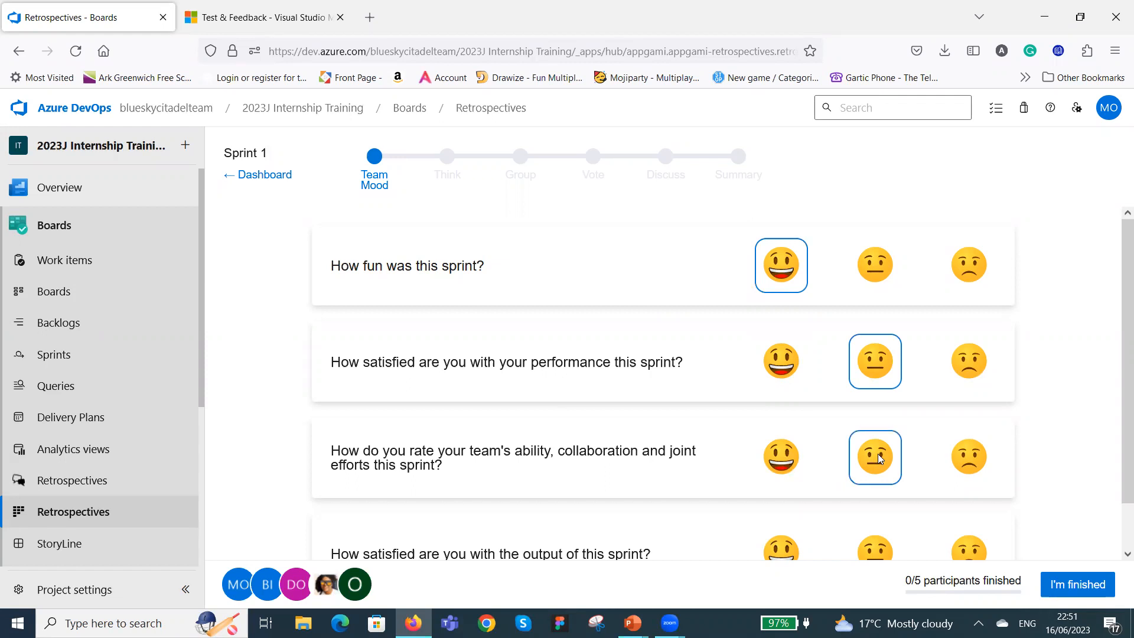
{"action": "left_click", "coordinate": [789, 464]}
{"action": "scroll", "coordinate": [846, 430], "scroll_direction": "down", "scroll_amount": 1}
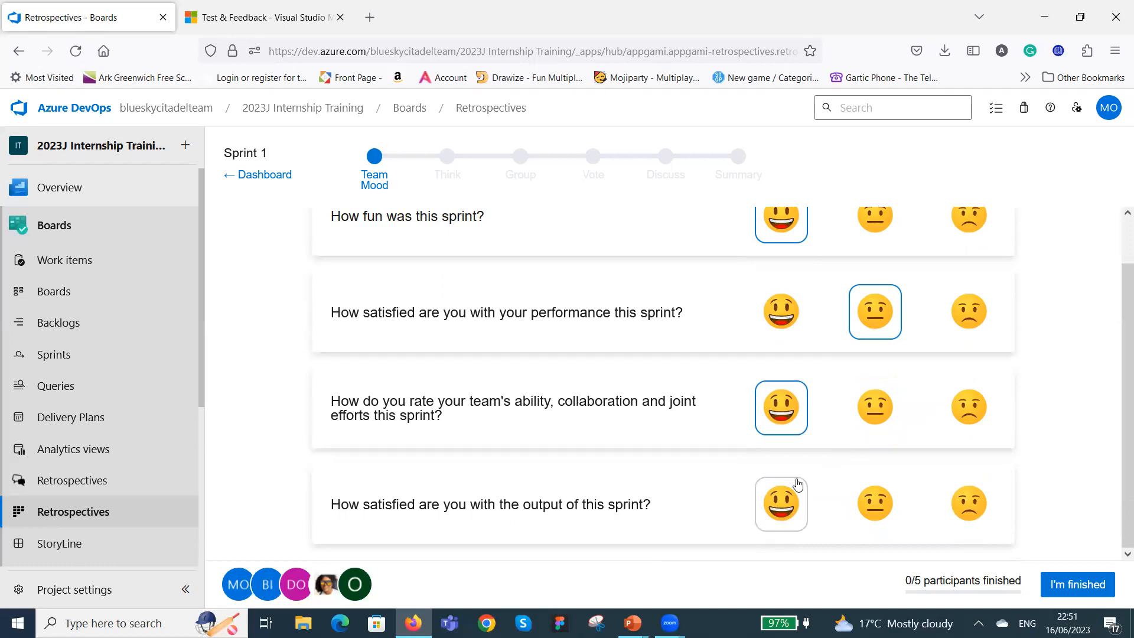
{"action": "left_click", "coordinate": [778, 509]}
{"action": "left_click", "coordinate": [1085, 589]}
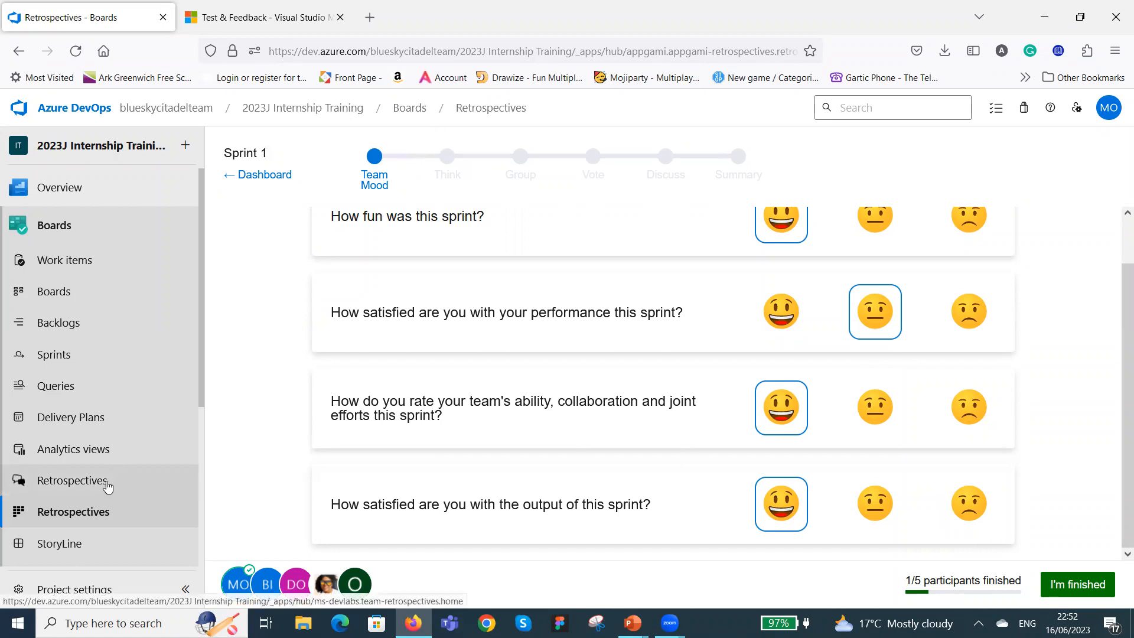
Return to the Retrospectives hub that holds the Retro for Sprint 1 board.
{"action": "left_click", "coordinate": [106, 485]}
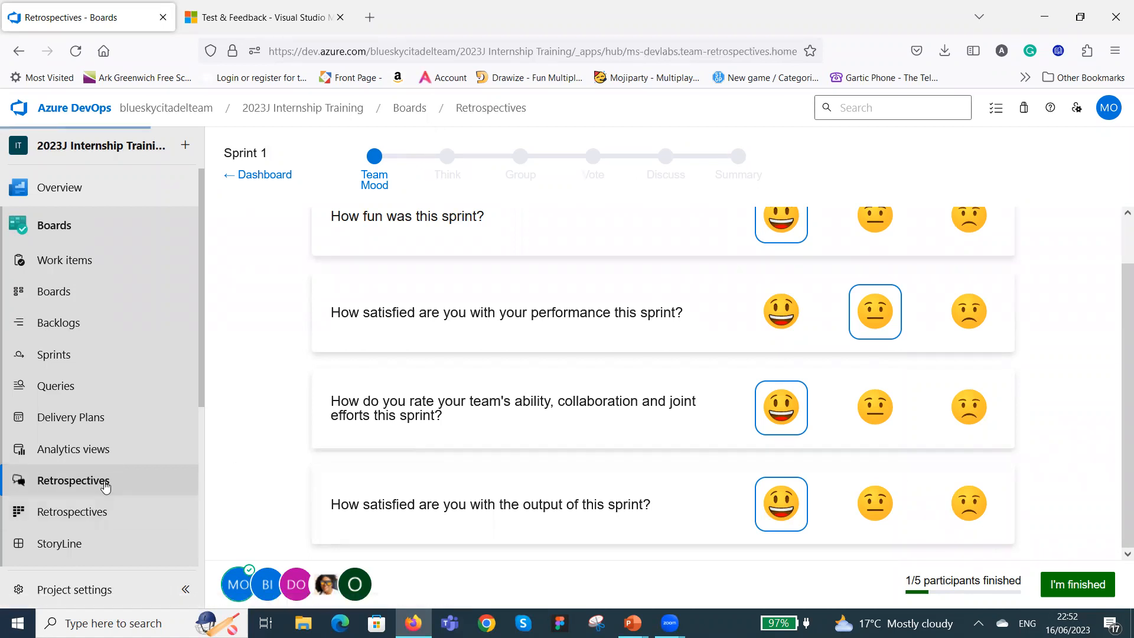